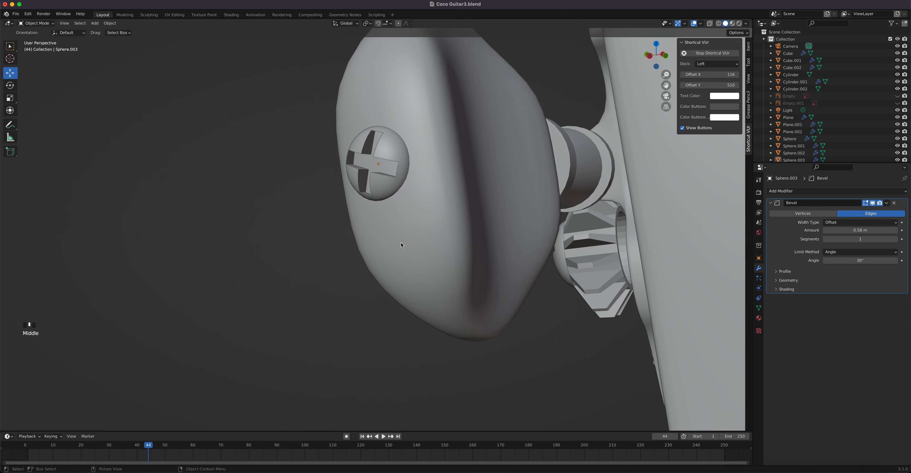
Shift the screw head on the tuning knob slightly along X, into the knob
{"action": "left_click", "coordinate": [271, 159]}
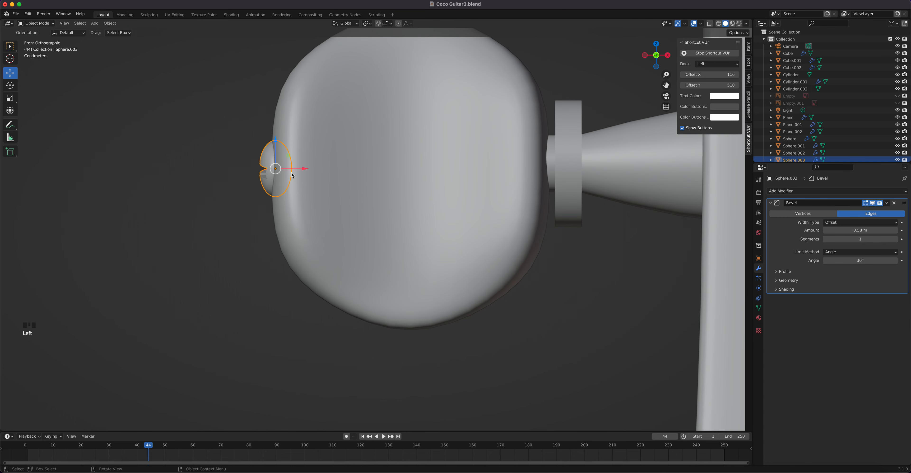
{"action": "left_click_drag", "start_coordinate": [304, 170], "coordinate": [310, 167]}
Apply all transforms to the tuning knob beneath the screw
{"action": "middle_click_drag", "start_coordinate": [309, 167], "coordinate": [455, 260]}
{"action": "left_click", "coordinate": [457, 161]}
{"action": "key", "text": "Tab"}
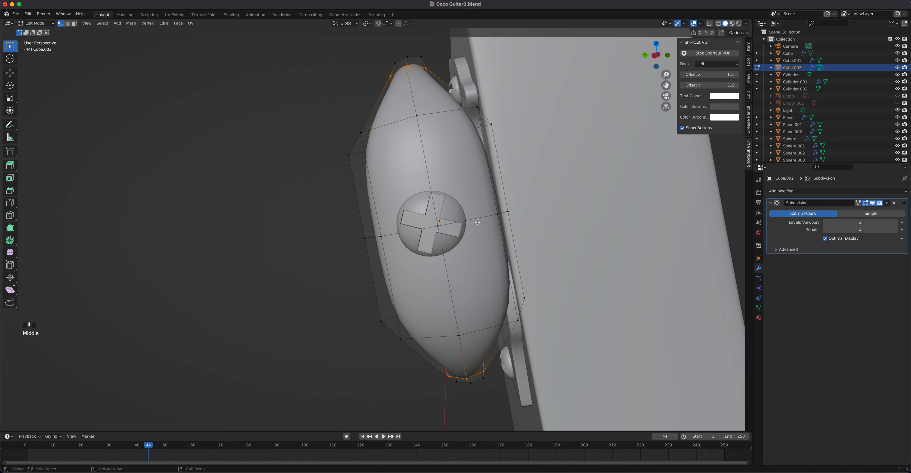
{"action": "key", "text": "Tab"}
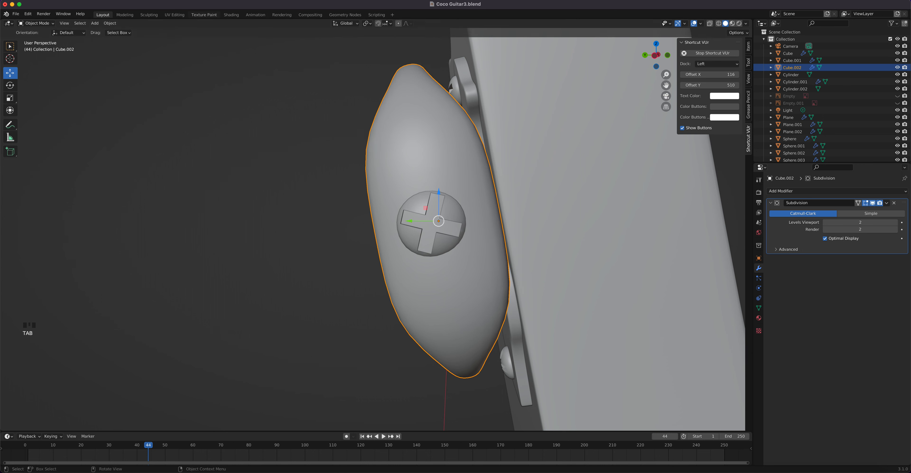
{"action": "left_click", "coordinate": [111, 24]}
{"action": "mouse_move", "coordinate": [120, 60]}
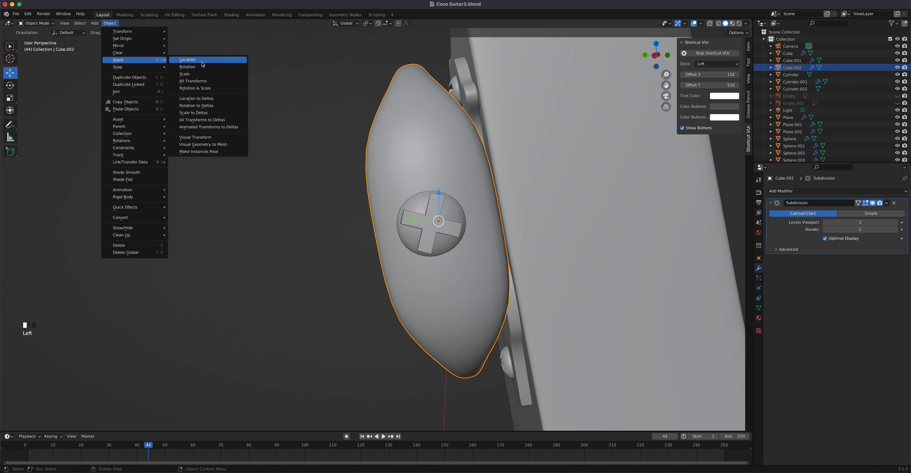
{"action": "left_click", "coordinate": [205, 82]}
Inset the knob's four outer faces around the screw twice, each time by about 0.009 m
{"action": "key", "text": "Tab"}
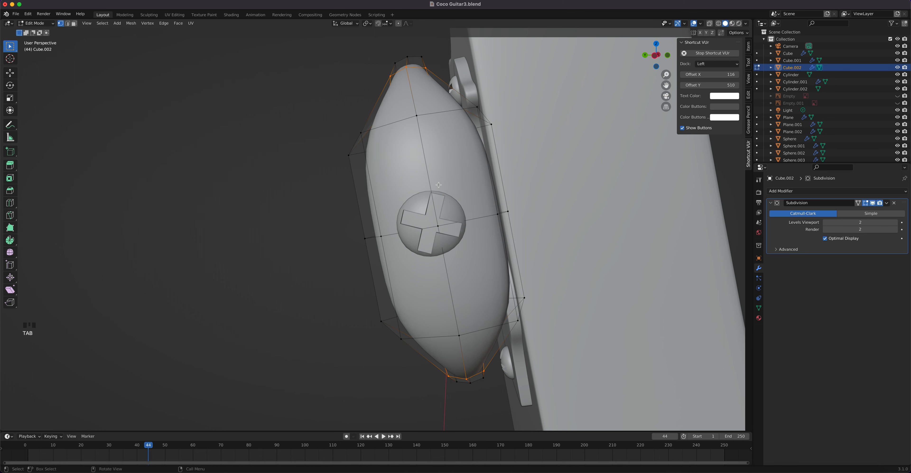
{"action": "key", "text": "3"}
{"action": "left_click", "coordinate": [448, 182]}
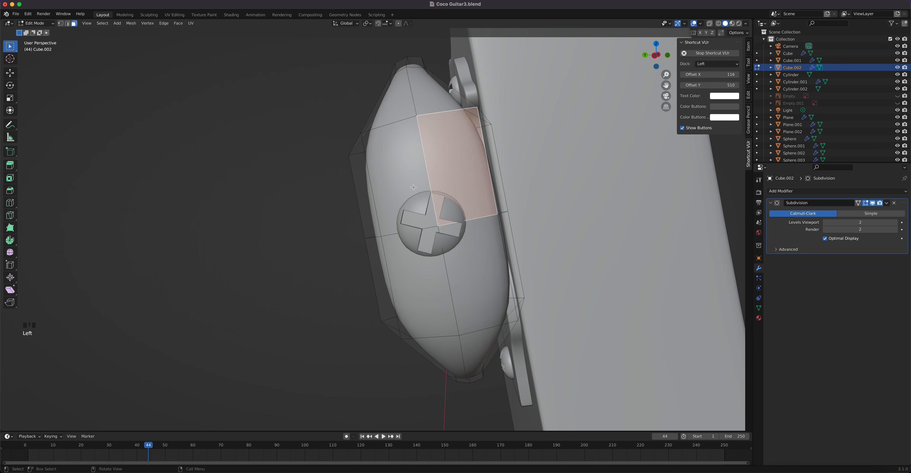
{"action": "left_click", "coordinate": [400, 176], "text": "shift"}
{"action": "left_click", "coordinate": [435, 279], "text": "shift"}
{"action": "left_click", "coordinate": [464, 266], "text": "shift"}
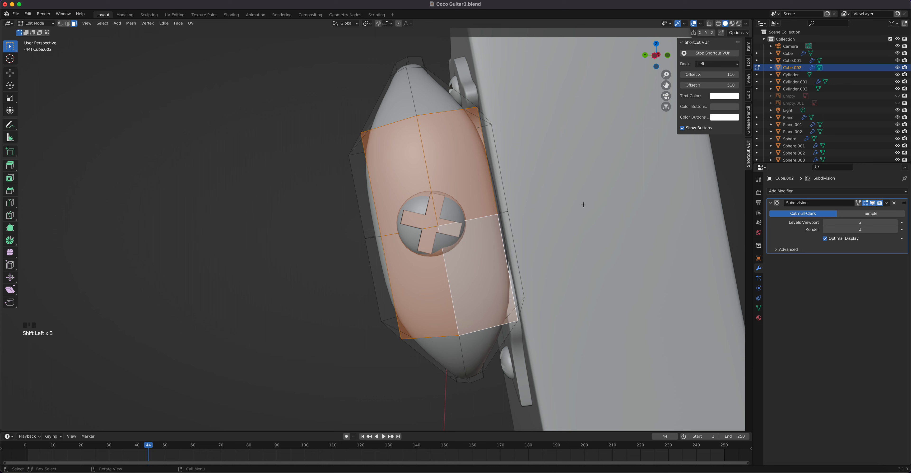
{"action": "key", "text": "i"}
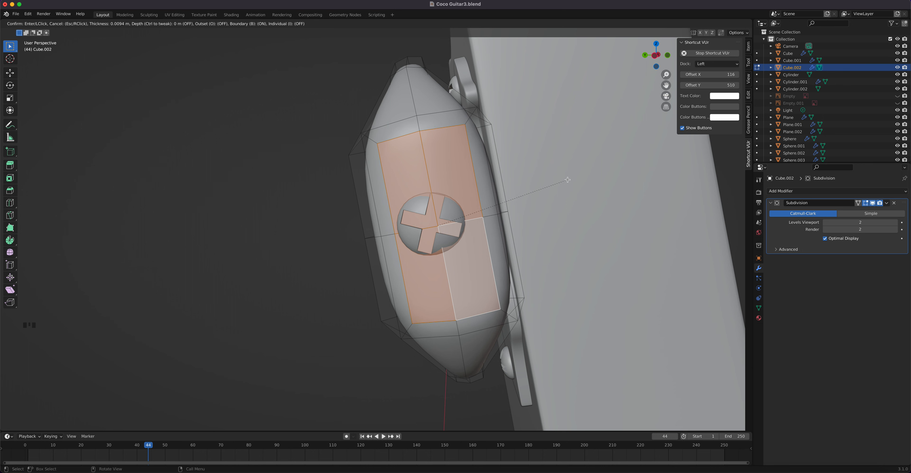
{"action": "left_click", "coordinate": [567, 179]}
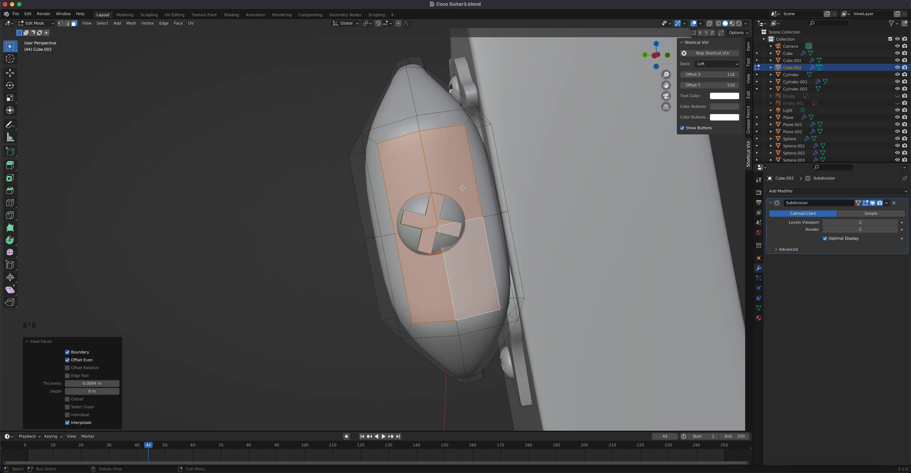
{"action": "key", "text": "i"}
{"action": "left_click", "coordinate": [455, 185]}
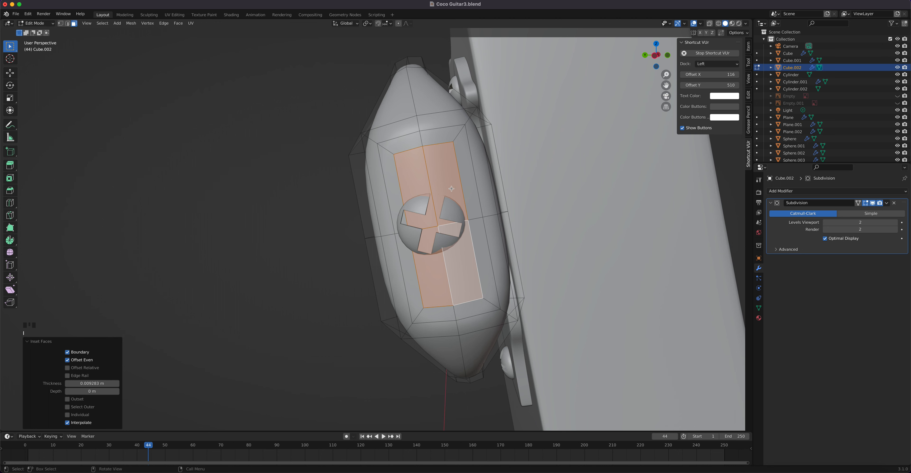
Shape the inset faces into a regular circle and scale it to about 0.54 so it closely surrounds the screw
{"action": "right_click_drag", "start_coordinate": [451, 188], "coordinate": [484, 184]}
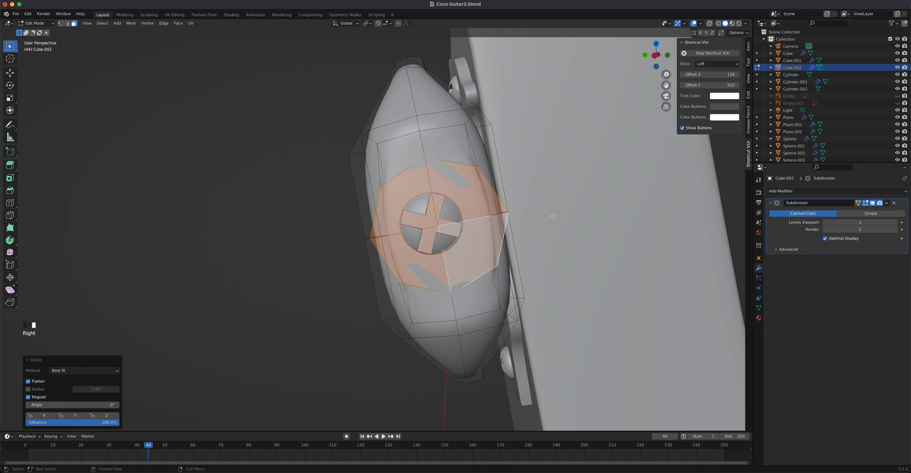
{"action": "key", "text": "s"}
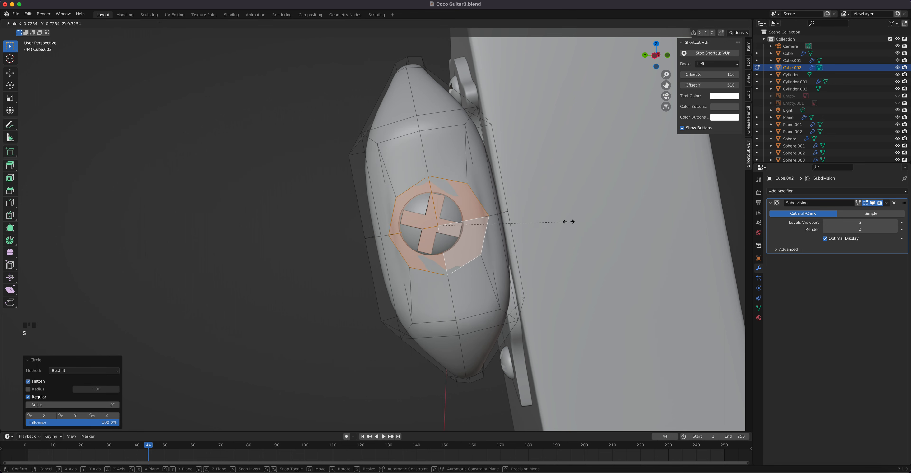
{"action": "left_click", "coordinate": [535, 216]}
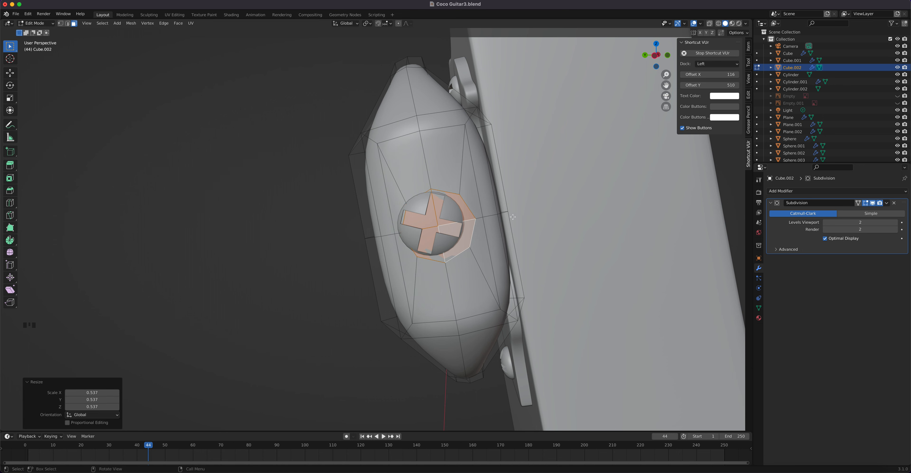
Show the wireframe overlay and move the screw about -0.004 m in Y and -0.0015 m in Z to centre it in the circle
{"action": "key", "text": "Tab"}
{"action": "left_click", "coordinate": [453, 215]}
{"action": "key", "text": "Tab"}
{"action": "key", "text": "Tab"}
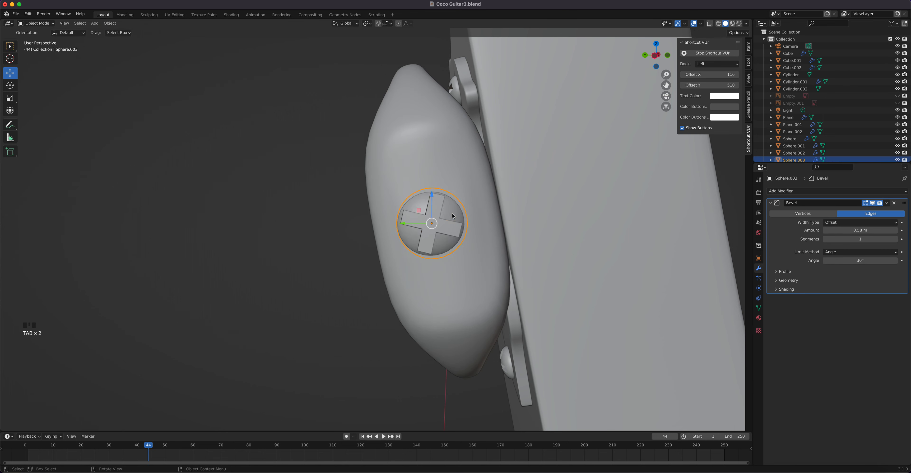
{"action": "left_click", "coordinate": [700, 23]}
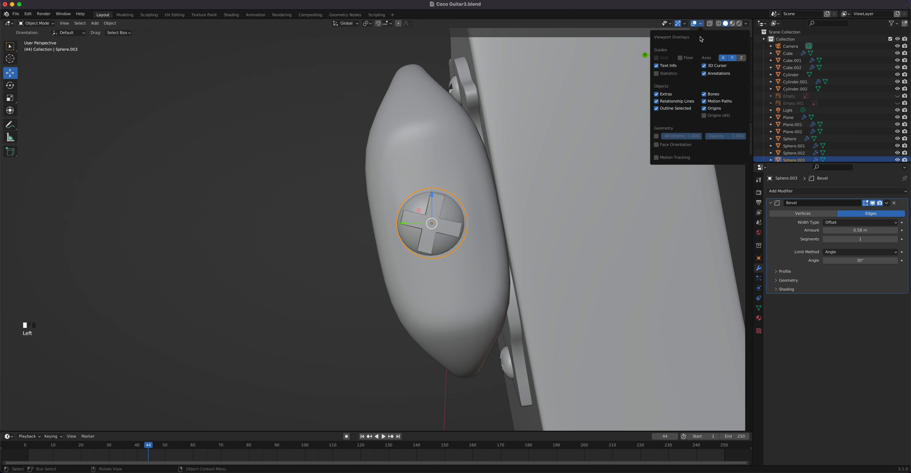
{"action": "left_click", "coordinate": [655, 136]}
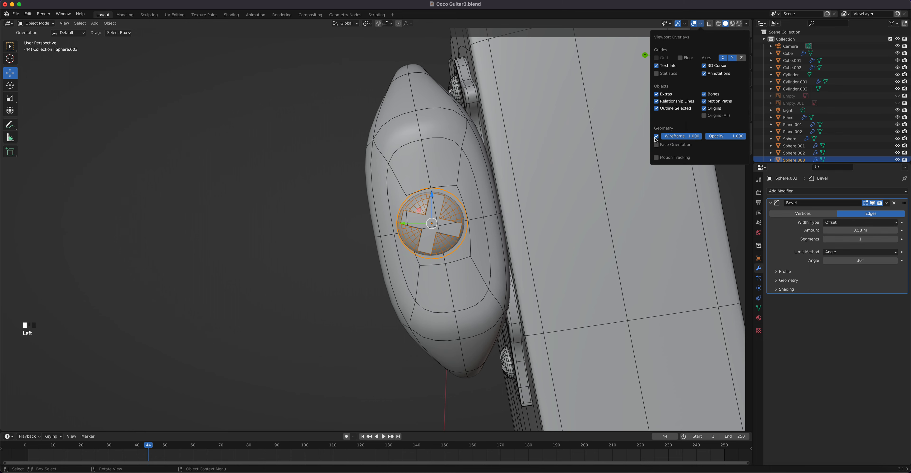
{"action": "left_click", "coordinate": [447, 214]}
{"action": "left_click", "coordinate": [447, 215]}
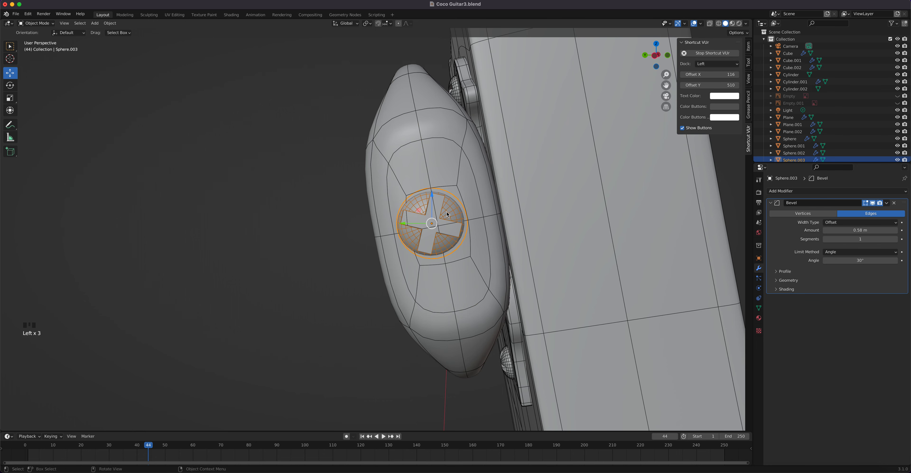
{"action": "key", "text": "g"}
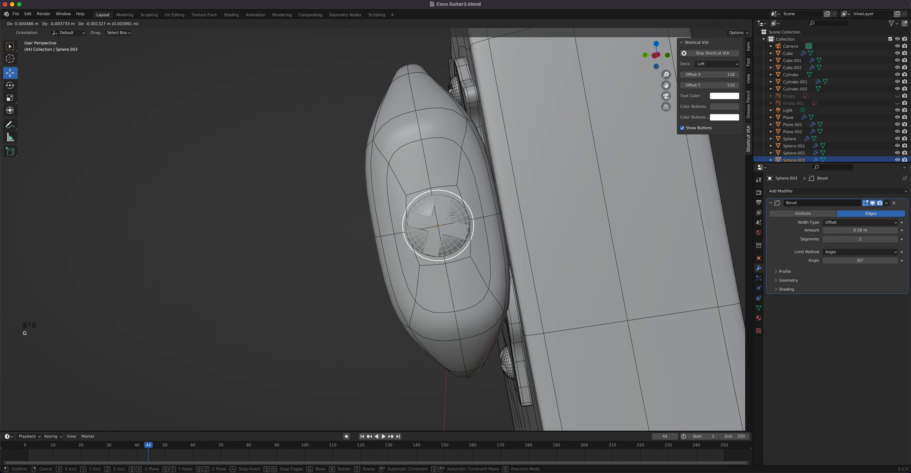
{"action": "left_click", "coordinate": [454, 217]}
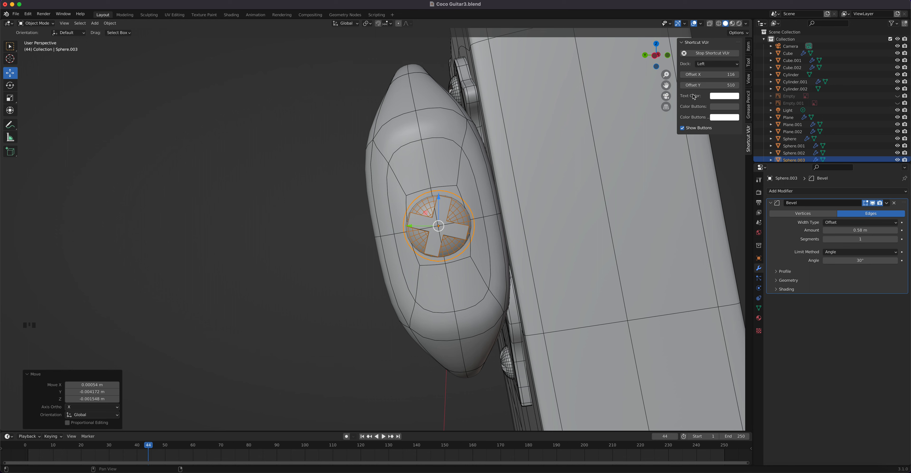
Select the knob and turn off the wireframe overlay
{"action": "left_click", "coordinate": [426, 165]}
{"action": "key", "text": "Tab"}
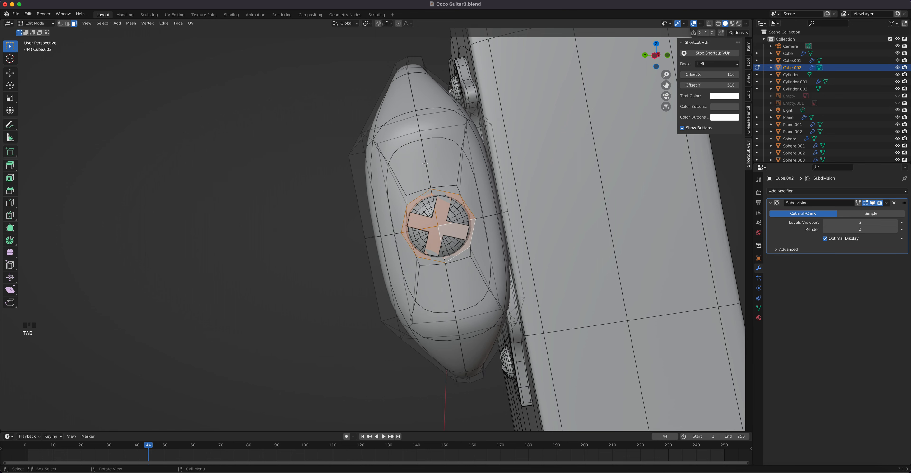
{"action": "left_click", "coordinate": [700, 23]}
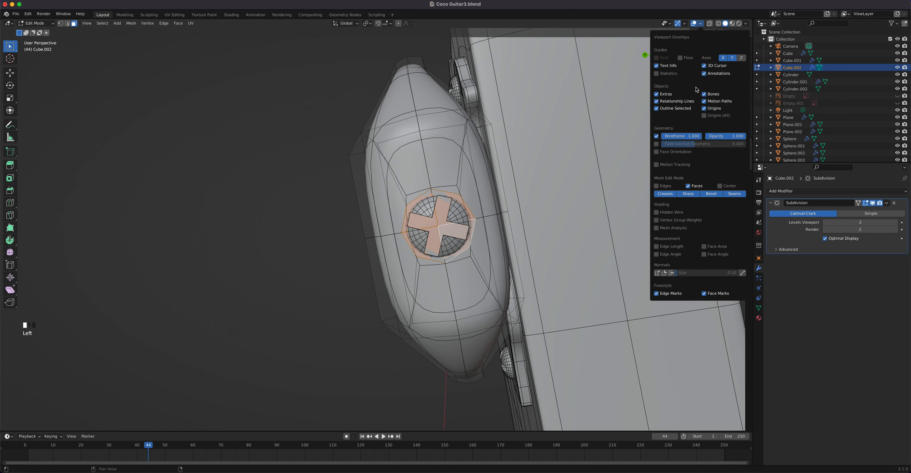
{"action": "left_click", "coordinate": [656, 136]}
{"action": "key", "text": "Tab"}
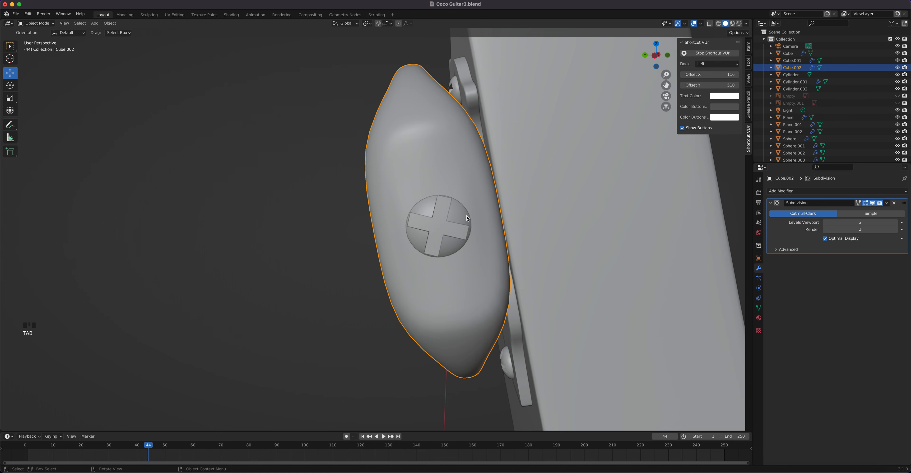
Inset the knob's circular faces around the screw by about 0.0018 m
{"action": "key", "text": "Tab"}
{"action": "scroll", "coordinate": [467, 215], "scroll_direction": "up", "scroll_amount": 2}
{"action": "scroll", "coordinate": [466, 216], "scroll_direction": "up", "scroll_amount": 1}
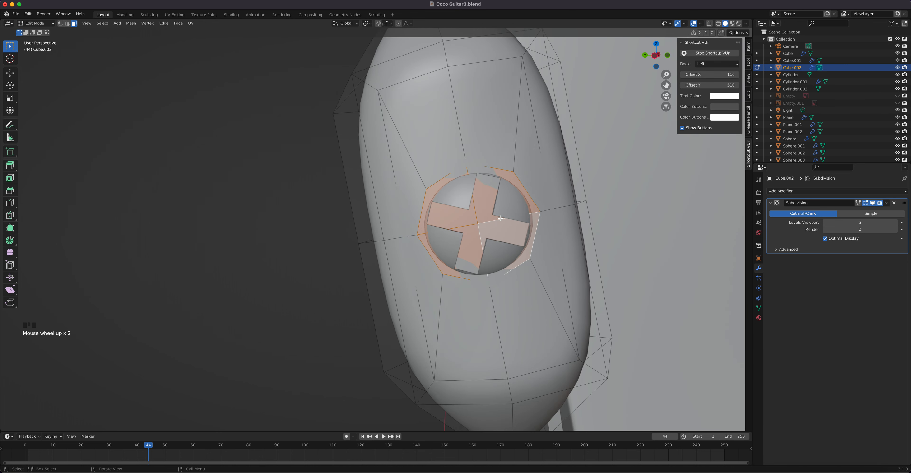
{"action": "key", "text": "i"}
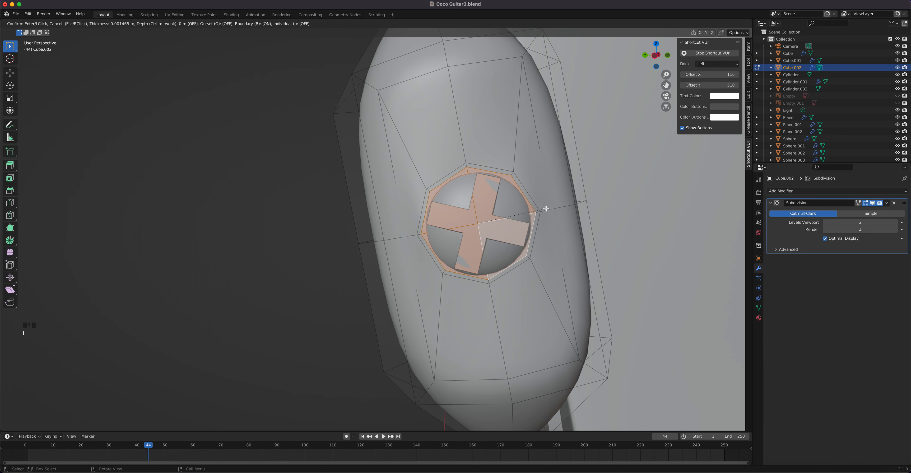
{"action": "left_click", "coordinate": [547, 209]}
Try extruding the knob's circular faces inward by about 0.009 m
{"action": "middle_click_drag", "start_coordinate": [545, 213], "coordinate": [466, 255]}
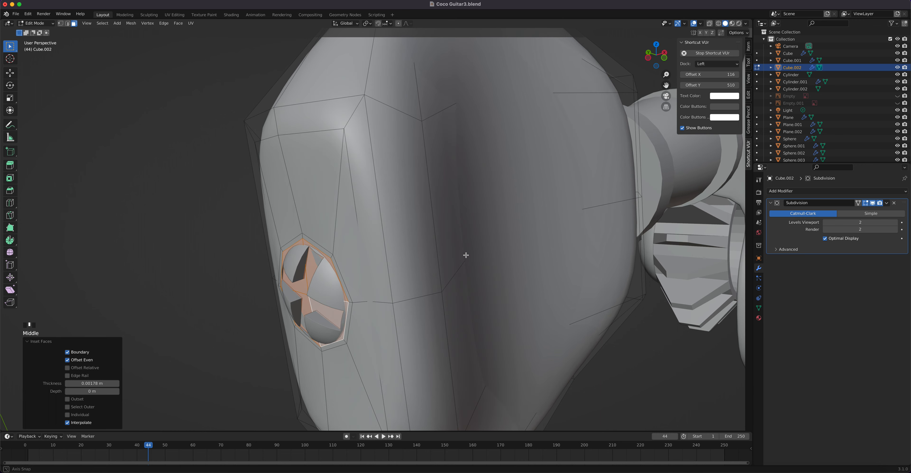
{"action": "key", "text": "e"}
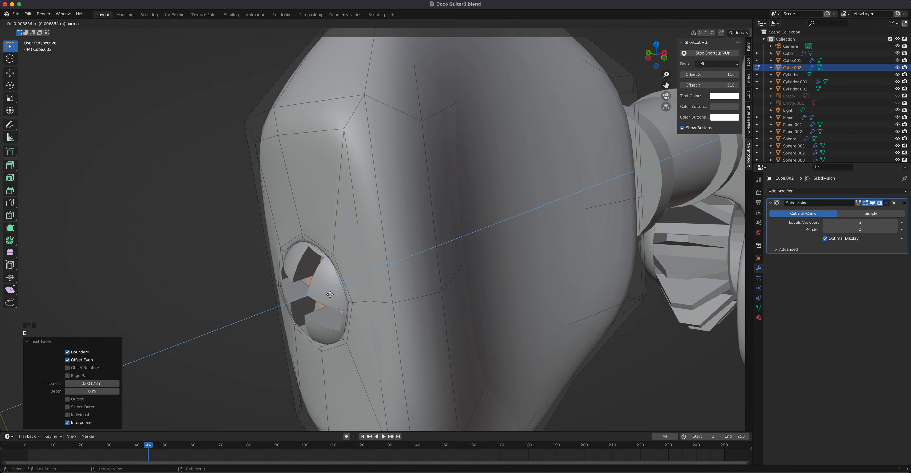
{"action": "left_click", "coordinate": [334, 294]}
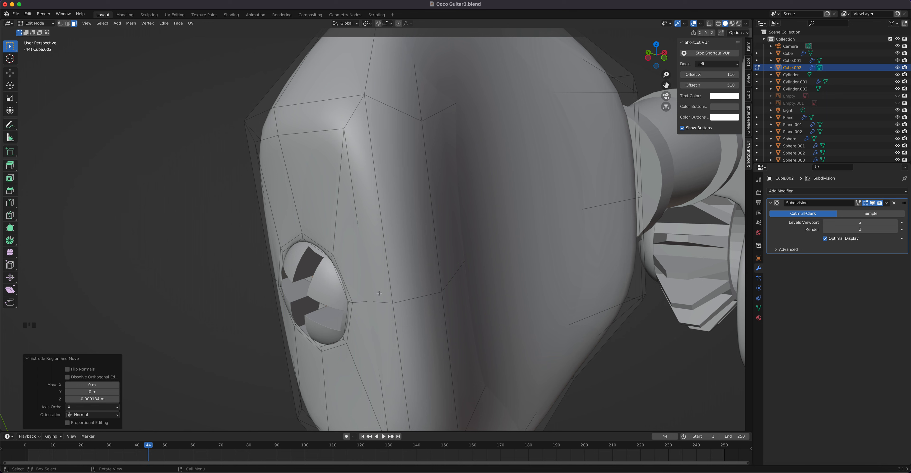
{"action": "key", "text": "super+z"}
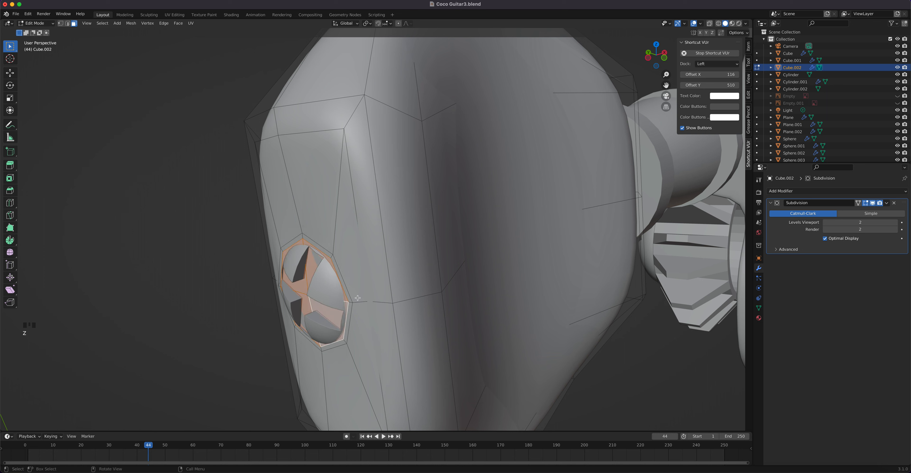
Extrude the knob's circular faces about 0.016 m inward and inset the floor of the recess
{"action": "key", "text": "e"}
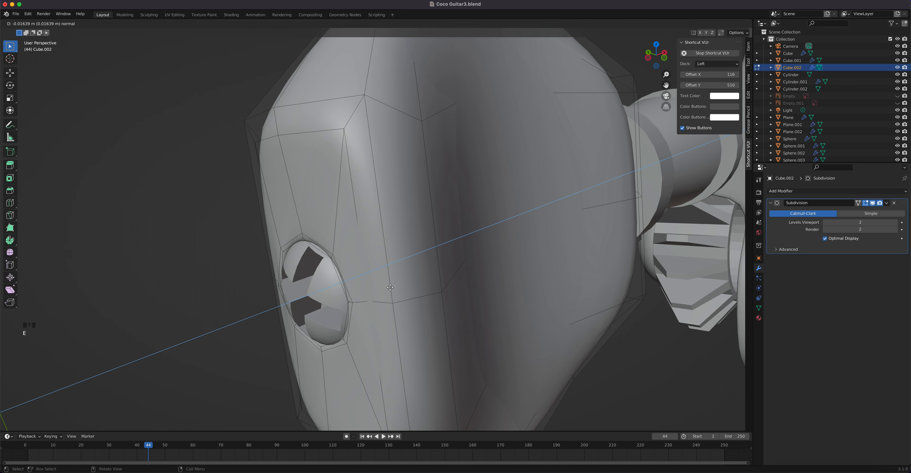
{"action": "left_click", "coordinate": [390, 287]}
{"action": "middle_click_drag", "start_coordinate": [402, 284], "coordinate": [446, 284]}
{"action": "scroll", "coordinate": [433, 284], "scroll_direction": "up", "scroll_amount": 3}
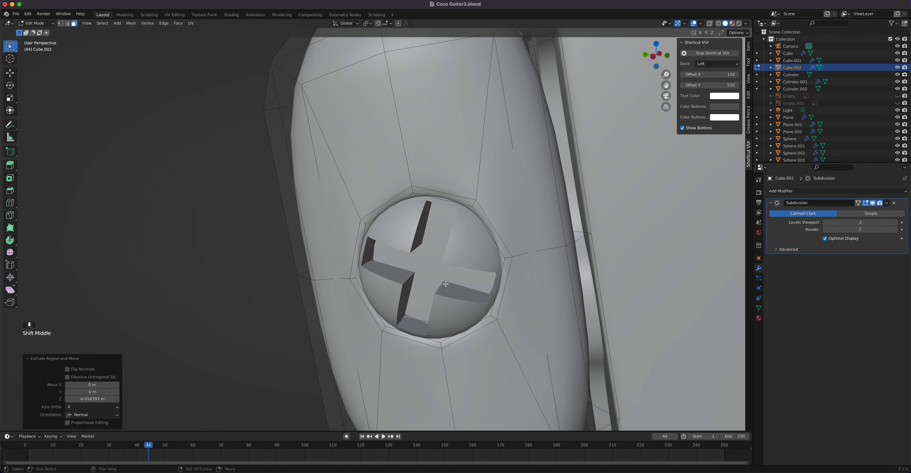
{"action": "key", "text": "i"}
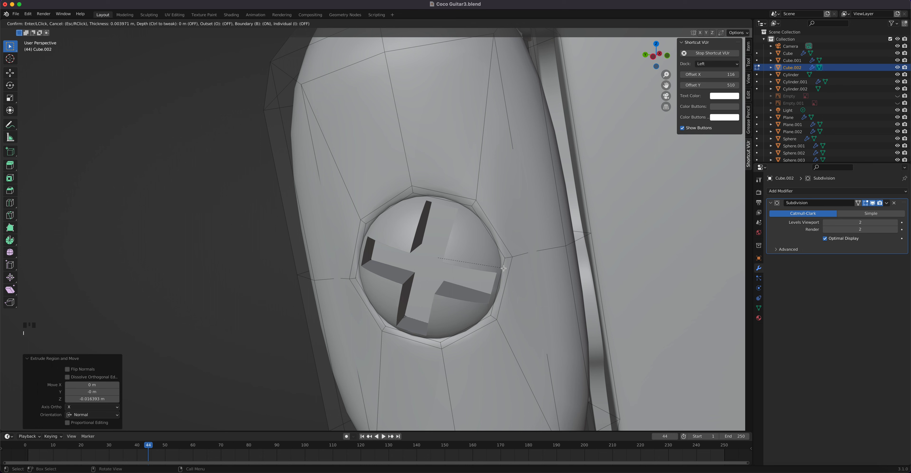
{"action": "left_click", "coordinate": [491, 266]}
Adjust the screw's position so it sits properly in the knob's recess
{"action": "scroll", "coordinate": [454, 282], "scroll_direction": "down", "scroll_amount": 3}
{"action": "middle_click_drag", "start_coordinate": [440, 272], "coordinate": [460, 315], "text": "shift"}
{"action": "key", "text": "Tab"}
{"action": "left_click", "coordinate": [518, 283]}
{"action": "left_click_drag", "start_coordinate": [487, 276], "coordinate": [494, 288]}
{"action": "middle_click_drag", "start_coordinate": [494, 288], "coordinate": [494, 246]}
{"action": "left_click_drag", "start_coordinate": [491, 252], "coordinate": [488, 252]}
{"action": "middle_click_drag", "start_coordinate": [489, 251], "coordinate": [426, 250]}
{"action": "key", "text": "Tab"}
{"action": "middle_click_drag", "start_coordinate": [467, 269], "coordinate": [491, 224]}
{"action": "key", "text": "Tab"}
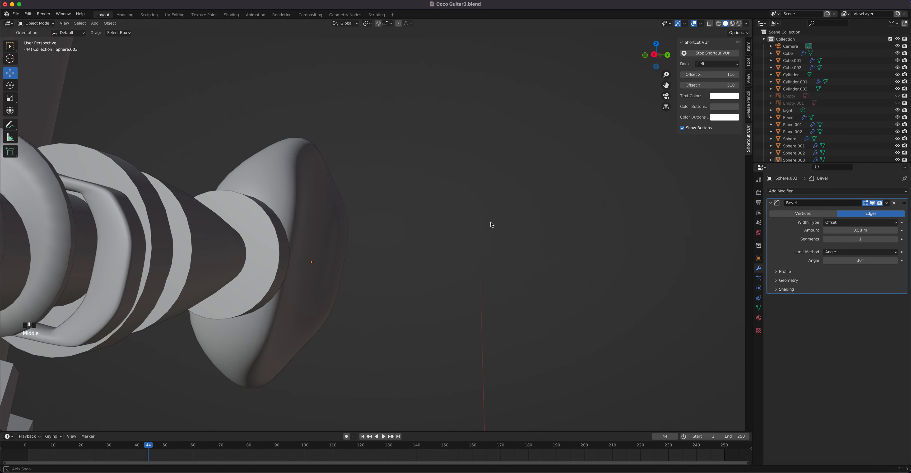
Open the headstock mesh with the tuning peg rings (Plane.002) for editing, isolated in local view
{"action": "left_click", "coordinate": [116, 259]}
{"action": "key", "text": "Tab"}
{"action": "middle_click_drag", "start_coordinate": [116, 260], "coordinate": [287, 255], "text": "shift"}
{"action": "scroll", "coordinate": [239, 263], "scroll_direction": "up", "scroll_amount": 3}
{"action": "scroll", "coordinate": [247, 261], "scroll_direction": "down", "scroll_amount": 4}
{"action": "scroll", "coordinate": [231, 255], "scroll_direction": "up", "scroll_amount": 1}
{"action": "scroll", "coordinate": [230, 256], "scroll_direction": "up", "scroll_amount": 2}
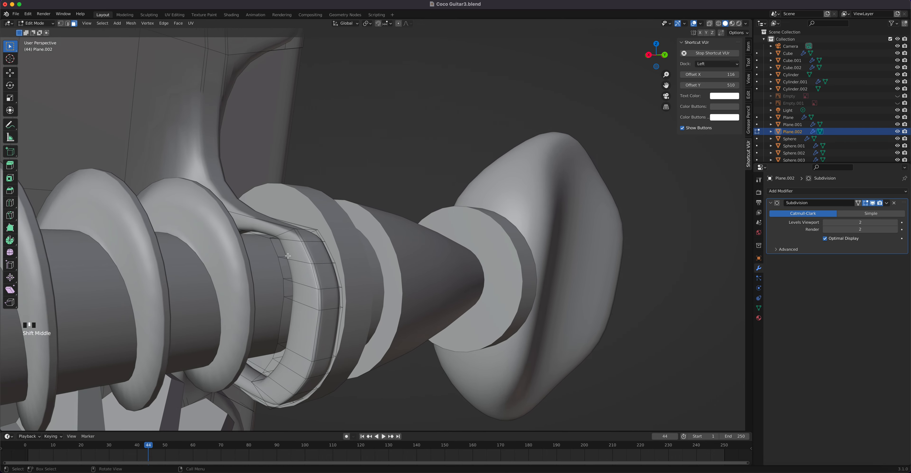
{"action": "key", "text": "KP_Divide"}
{"action": "scroll", "coordinate": [288, 254], "scroll_direction": "up", "scroll_amount": 7}
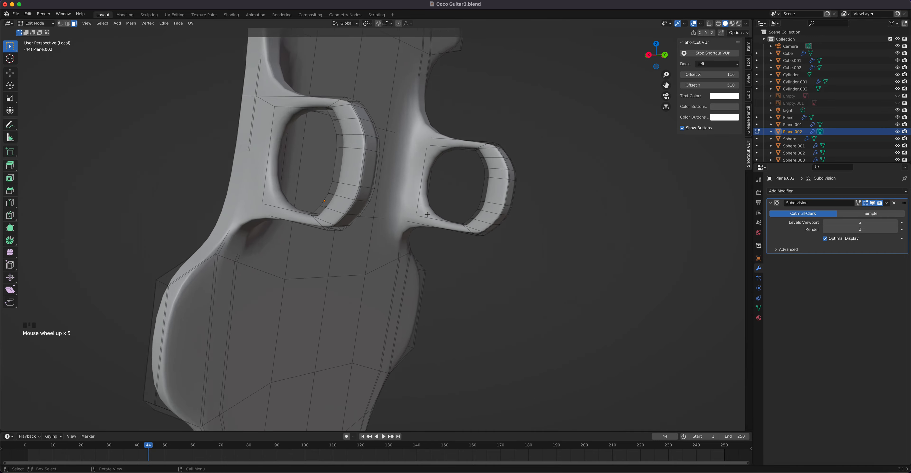
{"action": "scroll", "coordinate": [452, 205], "scroll_direction": "down", "scroll_amount": 3}
{"action": "middle_click_drag", "start_coordinate": [452, 205], "coordinate": [236, 230]}
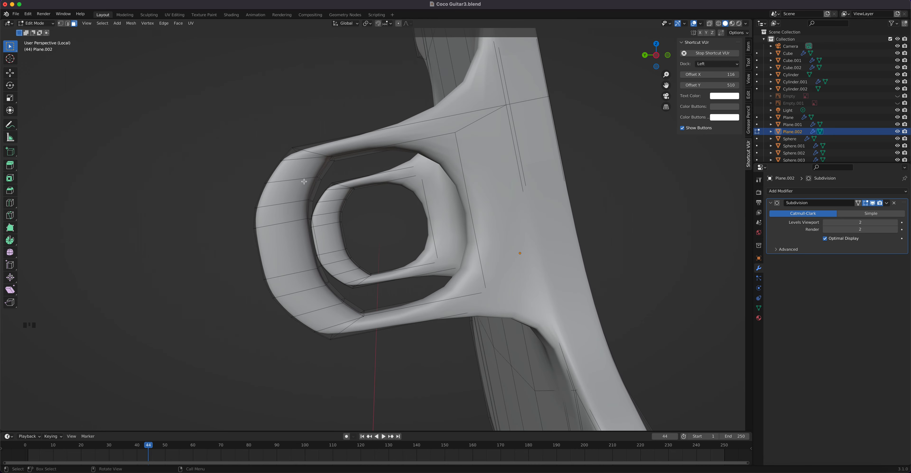
Dissolve the surplus crosswise edge loops on the outer curves of both peg rings
{"action": "key", "text": "2"}
{"action": "left_click", "coordinate": [294, 179], "text": "alt"}
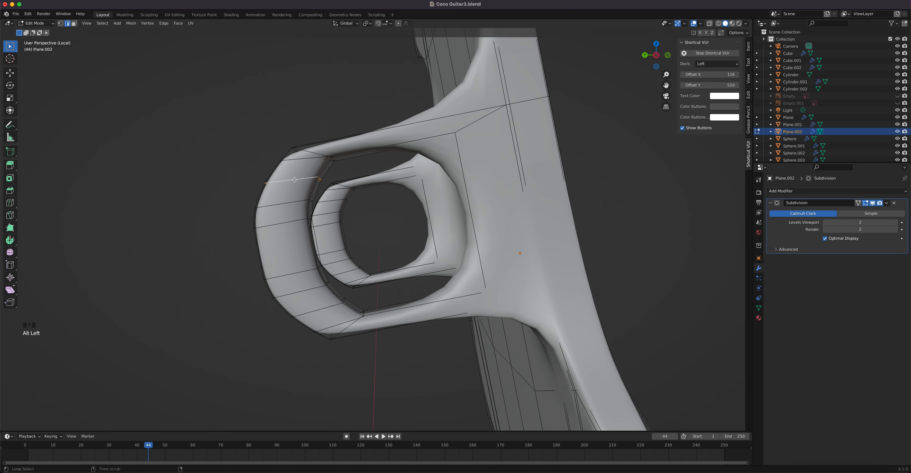
{"action": "left_click", "coordinate": [318, 310], "text": "alt+shift"}
{"action": "left_click", "coordinate": [345, 273], "text": "alt+shift"}
{"action": "key", "text": "x"}
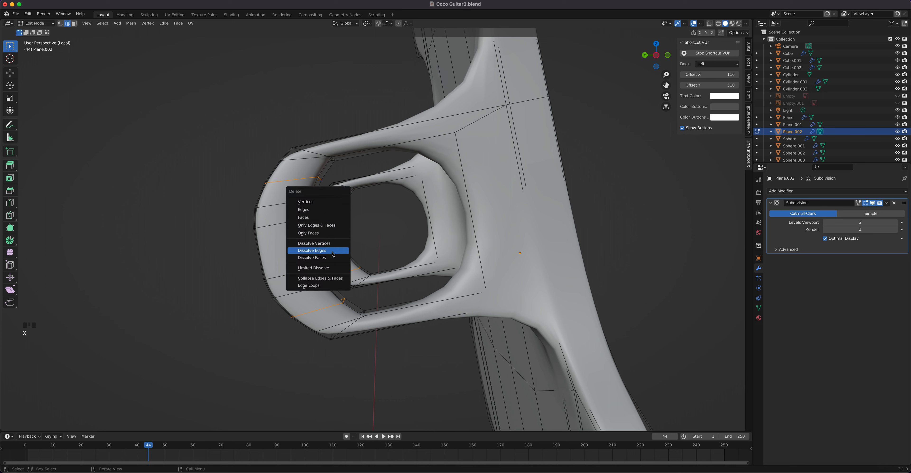
{"action": "left_click", "coordinate": [333, 254]}
Scale the inner corner edges of both peg rings to 0.612 along Z and move them about 0.0074 m along Y
{"action": "middle_click_drag", "start_coordinate": [339, 247], "coordinate": [334, 202]}
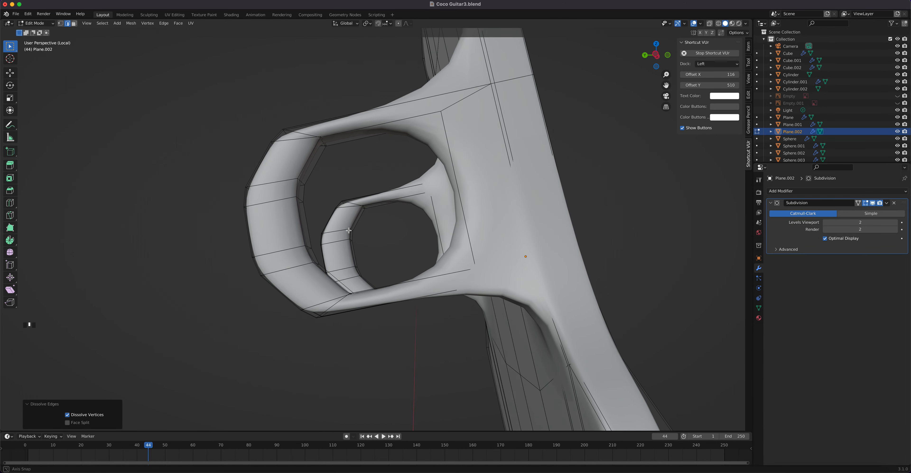
{"action": "left_click", "coordinate": [325, 141]}
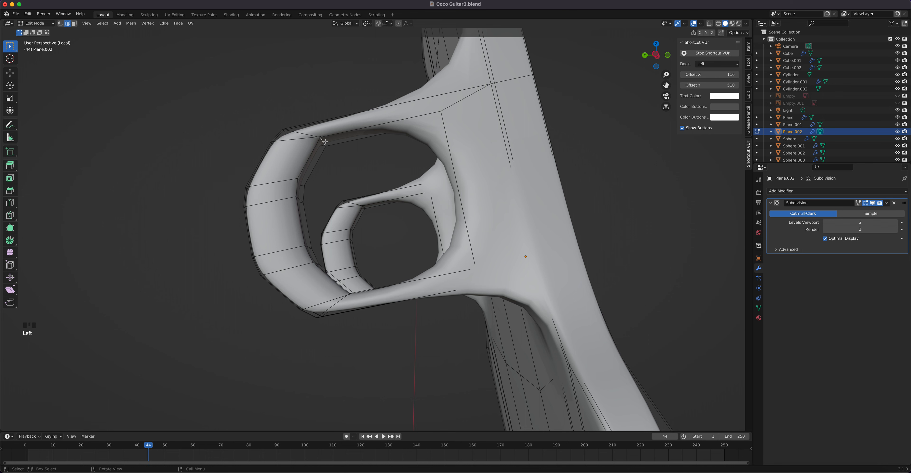
{"action": "scroll", "coordinate": [325, 142], "scroll_direction": "up", "scroll_amount": 3}
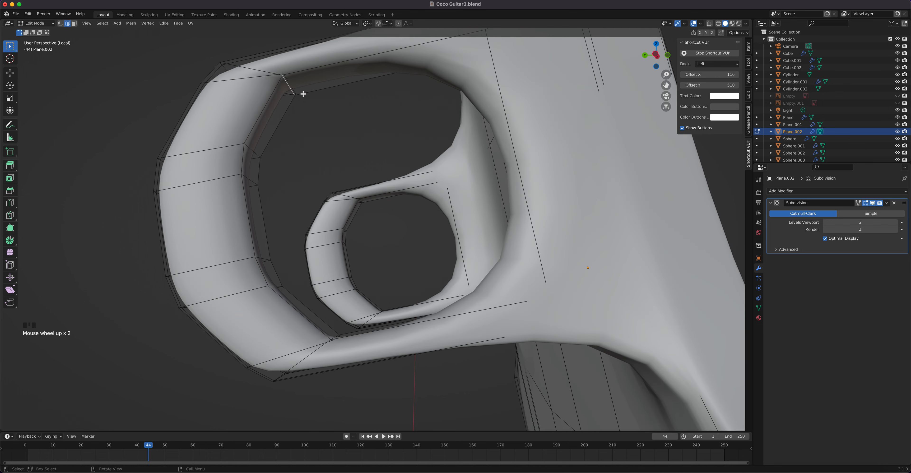
{"action": "left_click", "coordinate": [286, 79]}
{"action": "left_click", "coordinate": [286, 78]}
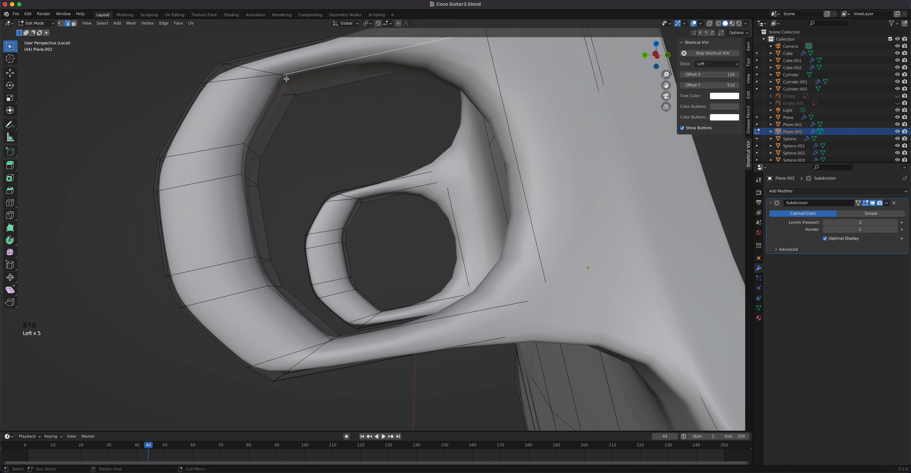
{"action": "left_click", "coordinate": [709, 23]}
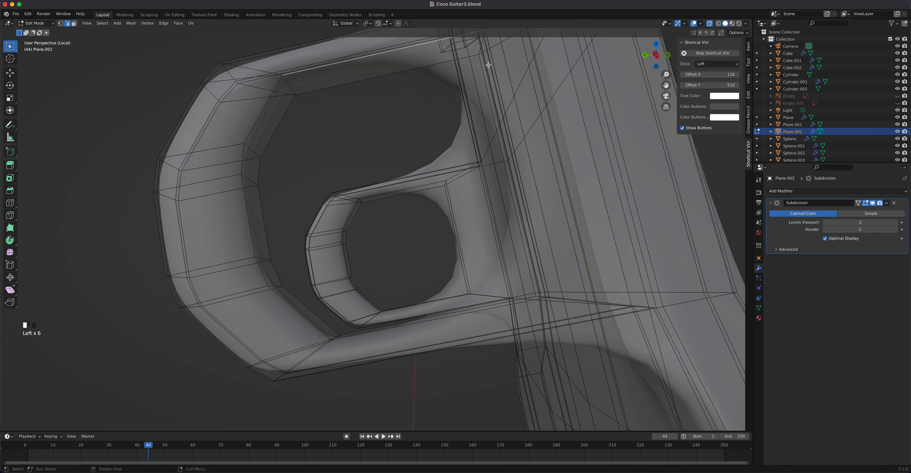
{"action": "left_click", "coordinate": [287, 78]}
{"action": "middle_click_drag", "start_coordinate": [365, 304], "coordinate": [364, 321]}
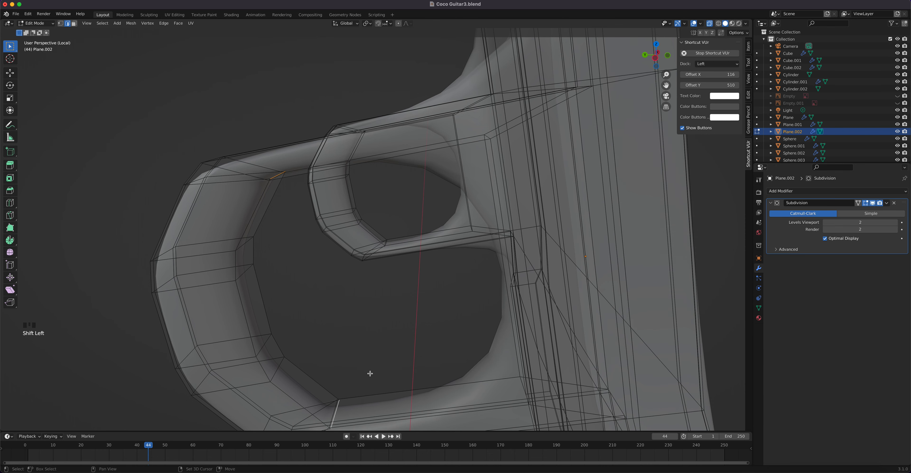
{"action": "scroll", "coordinate": [395, 241], "scroll_direction": "up", "scroll_amount": 9}
{"action": "scroll", "coordinate": [394, 241], "scroll_direction": "up", "scroll_amount": 9}
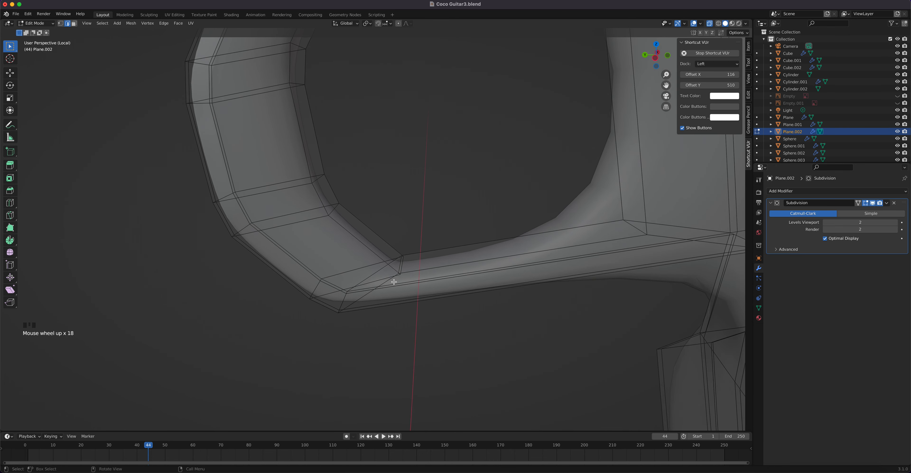
{"action": "left_click", "coordinate": [404, 265]}
{"action": "middle_click_drag", "start_coordinate": [394, 148], "coordinate": [432, 263], "text": "shift"}
{"action": "middle_click_drag", "start_coordinate": [405, 124], "coordinate": [406, 204], "text": "shift"}
{"action": "middle_click_drag", "start_coordinate": [427, 142], "coordinate": [352, 88], "text": "shift"}
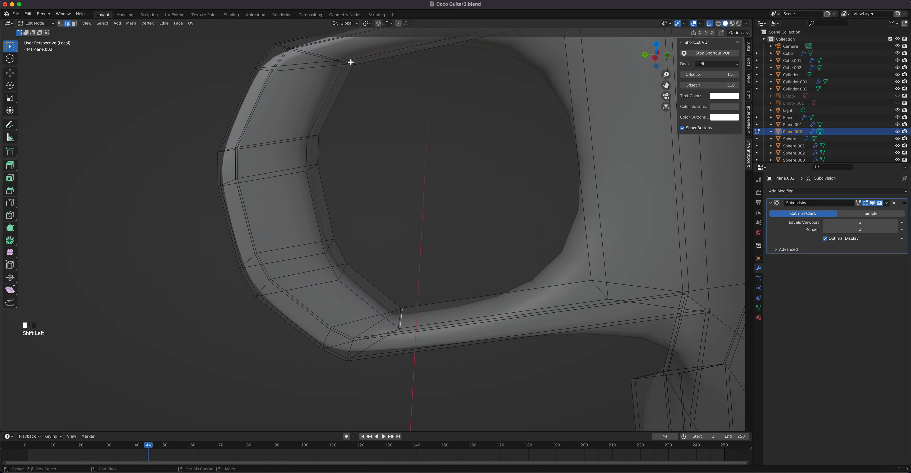
{"action": "scroll", "coordinate": [425, 196], "scroll_direction": "down", "scroll_amount": 10}
{"action": "middle_click_drag", "start_coordinate": [398, 269], "coordinate": [404, 165], "text": "shift"}
{"action": "left_click", "coordinate": [13, 98]}
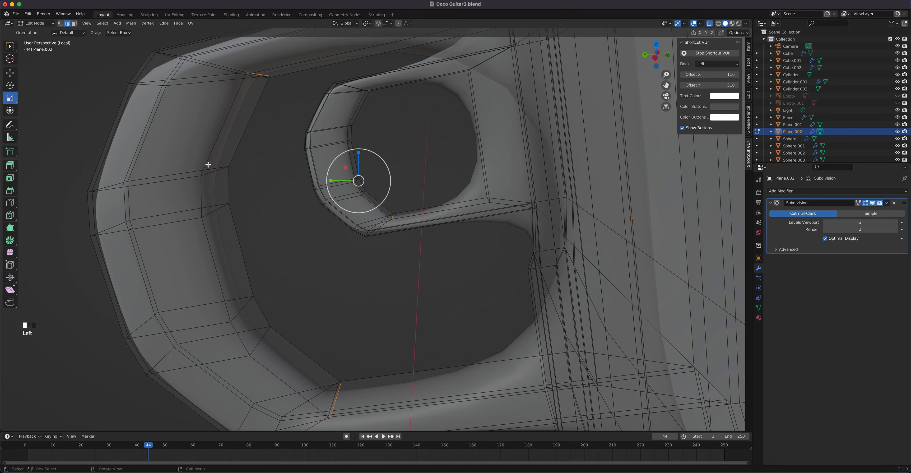
{"action": "left_click_drag", "start_coordinate": [359, 157], "coordinate": [359, 166]}
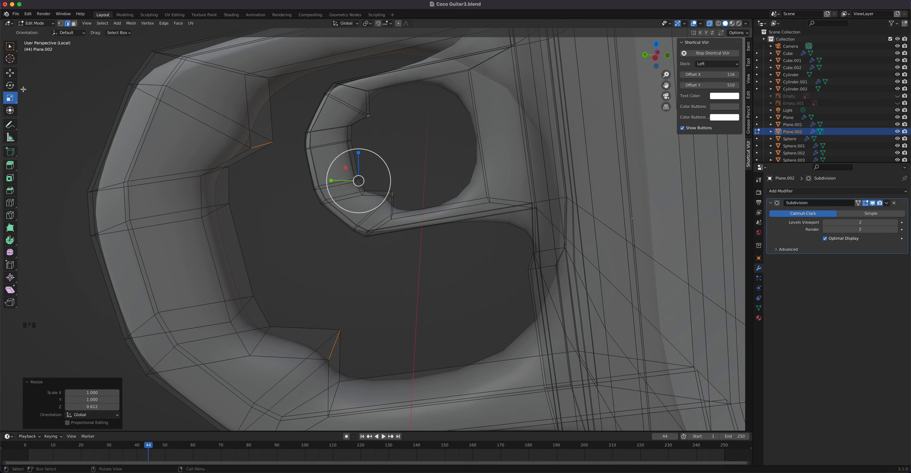
{"action": "left_click", "coordinate": [9, 75]}
{"action": "left_click_drag", "start_coordinate": [329, 182], "coordinate": [307, 179]}
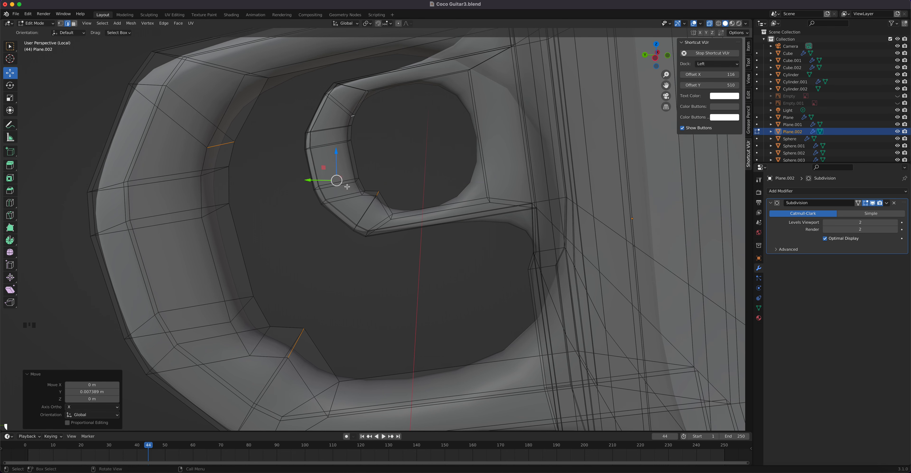
Move the lower inner corner edges of both peg rings about 0.0028 m along Y
{"action": "left_click", "coordinate": [377, 193]}
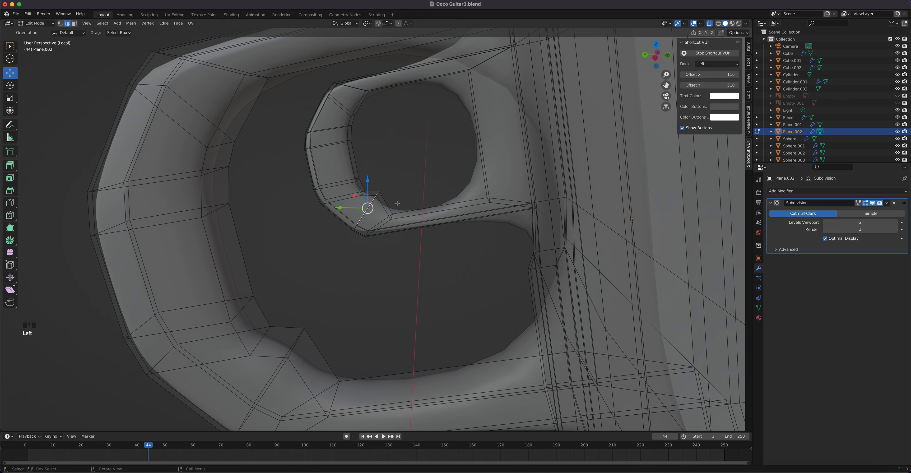
{"action": "middle_click_drag", "start_coordinate": [397, 203], "coordinate": [403, 184]}
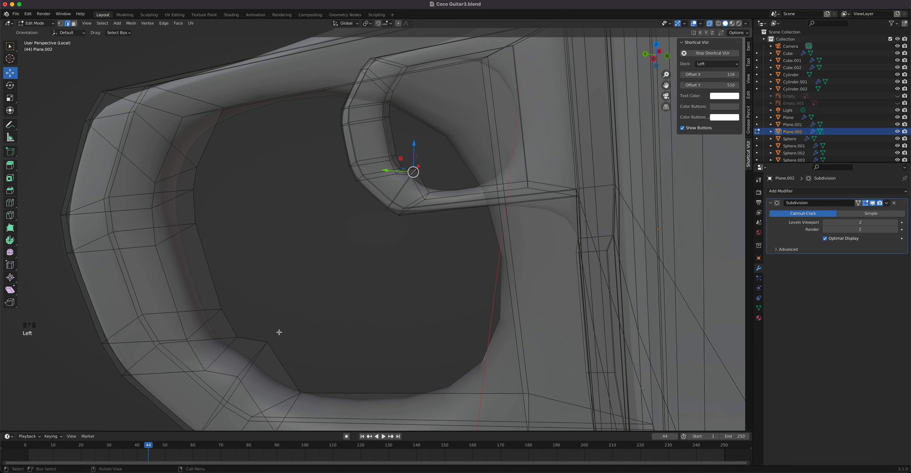
{"action": "left_click", "coordinate": [253, 355], "text": "shift"}
{"action": "left_click_drag", "start_coordinate": [367, 201], "coordinate": [338, 240]}
{"action": "middle_click_drag", "start_coordinate": [339, 240], "coordinate": [348, 260]}
{"action": "scroll", "coordinate": [369, 260], "scroll_direction": "down", "scroll_amount": 3}
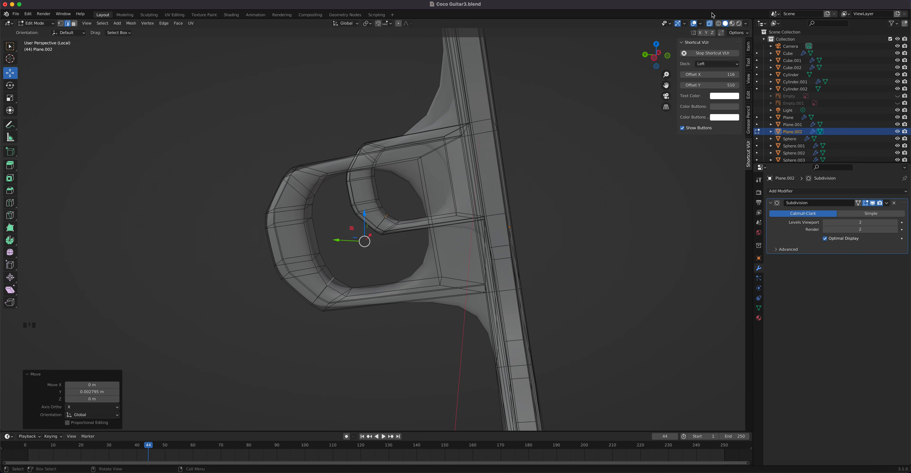
Turn off see-through display and dissolve two crosswise edge loops on the outer curve of each peg ring
{"action": "left_click", "coordinate": [709, 24]}
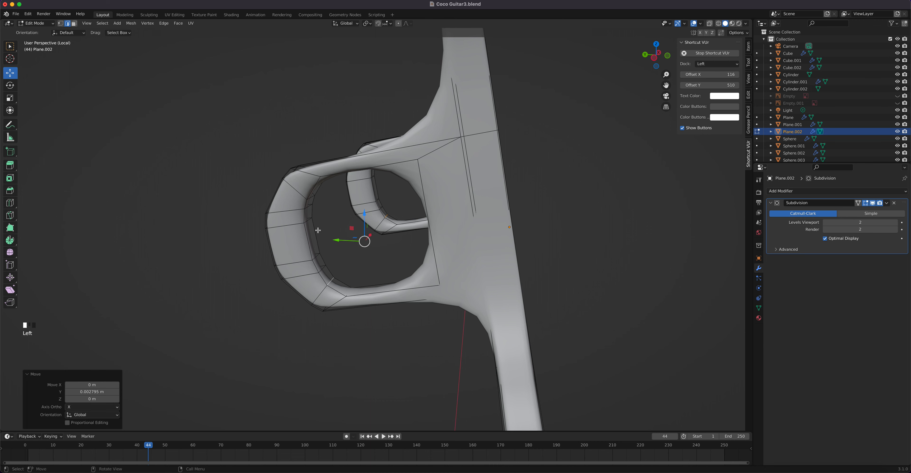
{"action": "middle_click_drag", "start_coordinate": [331, 214], "coordinate": [323, 184]}
{"action": "scroll", "coordinate": [338, 177], "scroll_direction": "up", "scroll_amount": 4}
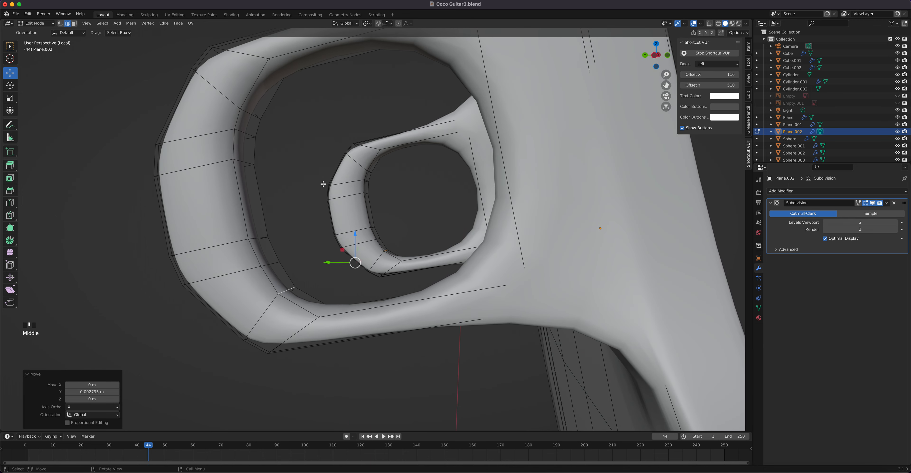
{"action": "left_click", "coordinate": [346, 183], "text": "alt"}
{"action": "left_click", "coordinate": [364, 242], "text": "alt+shift"}
{"action": "left_click", "coordinate": [245, 267], "text": "alt+shift"}
{"action": "left_click", "coordinate": [211, 134], "text": "alt+shift"}
{"action": "key", "text": "x"}
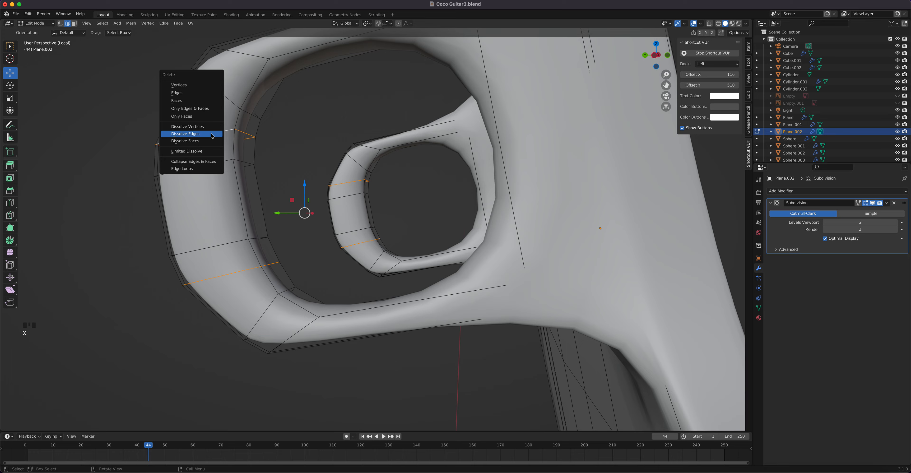
{"action": "left_click", "coordinate": [211, 134]}
Add one centred loop cut across the headstock body at the height of the peg ring holes
{"action": "middle_click_drag", "start_coordinate": [295, 177], "coordinate": [389, 175]}
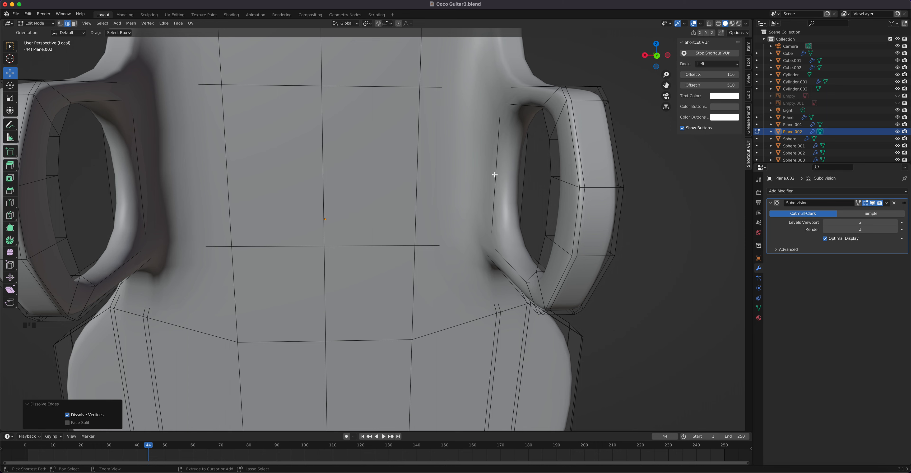
{"action": "key", "text": "ctrl+r"}
{"action": "left_click", "coordinate": [495, 175]}
{"action": "right_click", "coordinate": [494, 174]}
{"action": "middle_click_drag", "start_coordinate": [495, 174], "coordinate": [409, 187]}
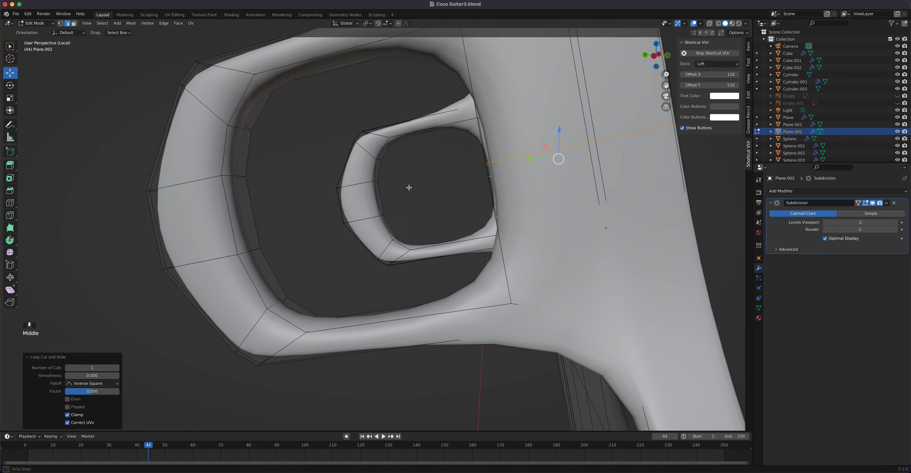
Add a centred loop cut across the upper and lower arms of both peg rings
{"action": "key", "text": "ctrl+r"}
{"action": "left_click", "coordinate": [388, 321]}
{"action": "right_click", "coordinate": [388, 321]}
{"action": "key", "text": "ctrl+r"}
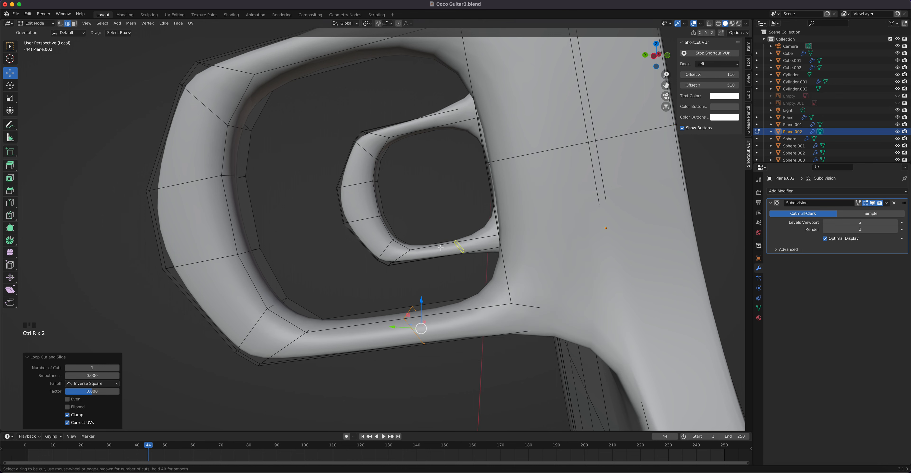
{"action": "left_click", "coordinate": [441, 255]}
{"action": "right_click", "coordinate": [429, 127]}
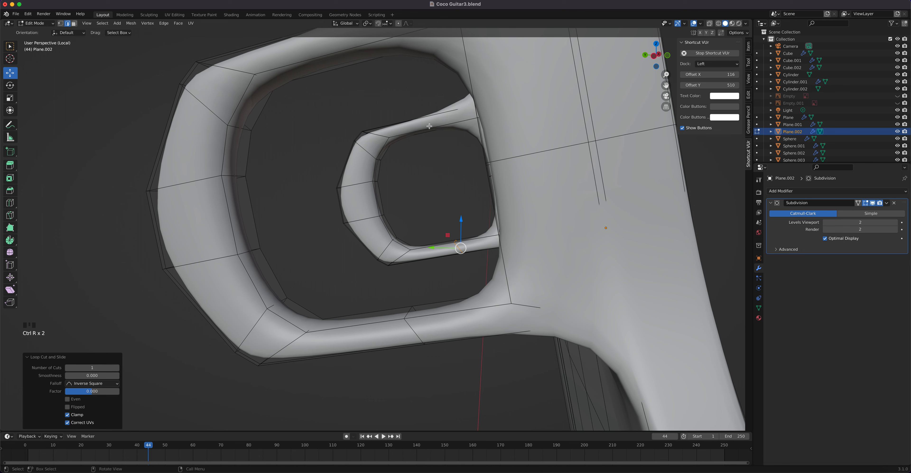
{"action": "key", "text": "ctrl+r"}
{"action": "left_click", "coordinate": [429, 127]}
{"action": "right_click", "coordinate": [429, 127]}
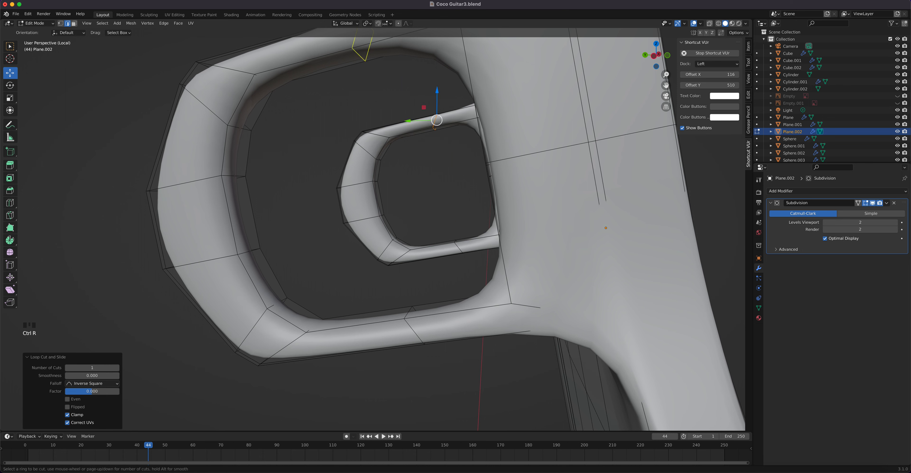
{"action": "scroll", "coordinate": [318, 172], "scroll_direction": "down", "scroll_amount": 2}
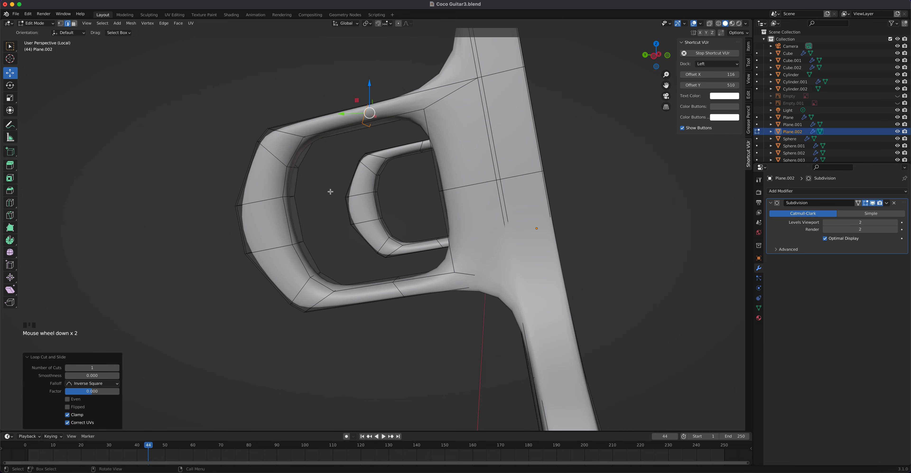
Select the edge loops bordering the holes of both peg rings and reshape them with the Circle operation
{"action": "key", "text": "2"}
{"action": "left_click", "coordinate": [293, 155], "text": "alt"}
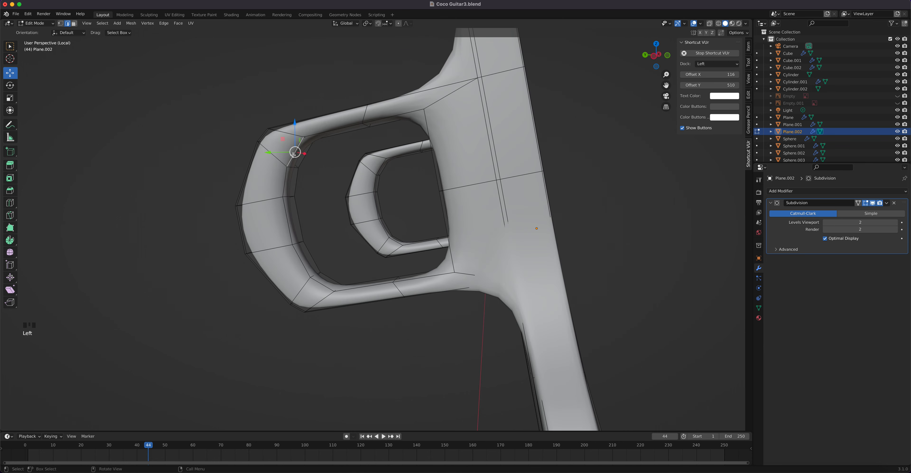
{"action": "middle_click_drag", "start_coordinate": [363, 217], "coordinate": [404, 231]}
{"action": "left_click", "coordinate": [406, 209], "text": "alt+shift"}
{"action": "left_click", "coordinate": [408, 206], "text": "alt+shift"}
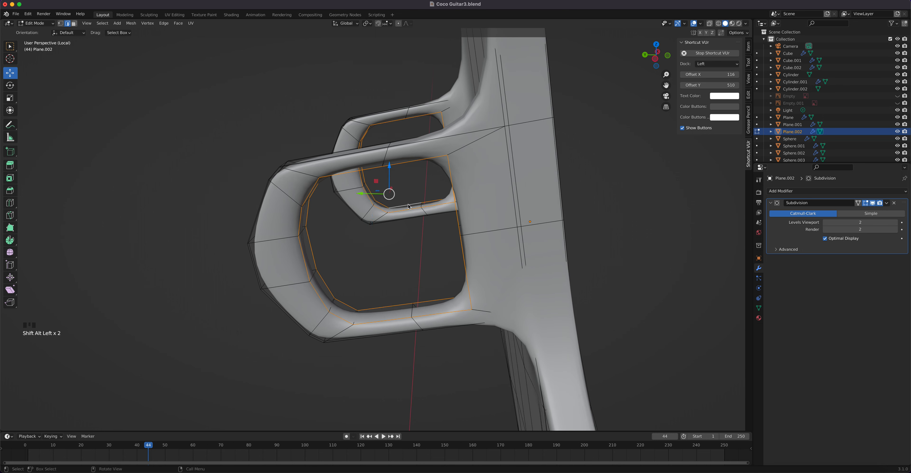
{"action": "right_click", "coordinate": [409, 206]}
{"action": "mouse_move", "coordinate": [410, 205]}
{"action": "left_click", "coordinate": [439, 209]}
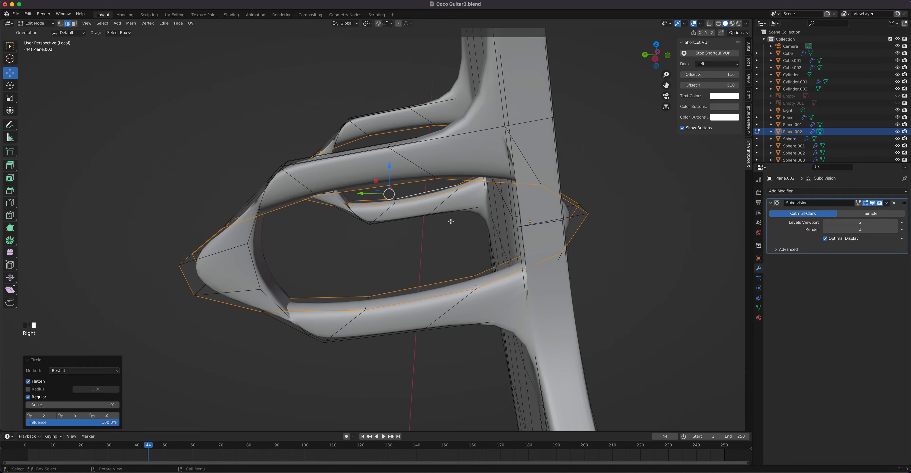
Using Local orientation, scale the hole edge loops of both peg rings to 0.323 along Z
{"action": "mouse_move", "coordinate": [466, 239]}
{"action": "middle_mouse_down"}
{"action": "mouse_move", "coordinate": [495, 219]}
{"action": "mouse_move", "coordinate": [600, 215]}
{"action": "mouse_move", "coordinate": [424, 216]}
{"action": "mouse_move", "coordinate": [474, 226]}
{"action": "mouse_move", "coordinate": [466, 226]}
{"action": "middle_mouse_up"}
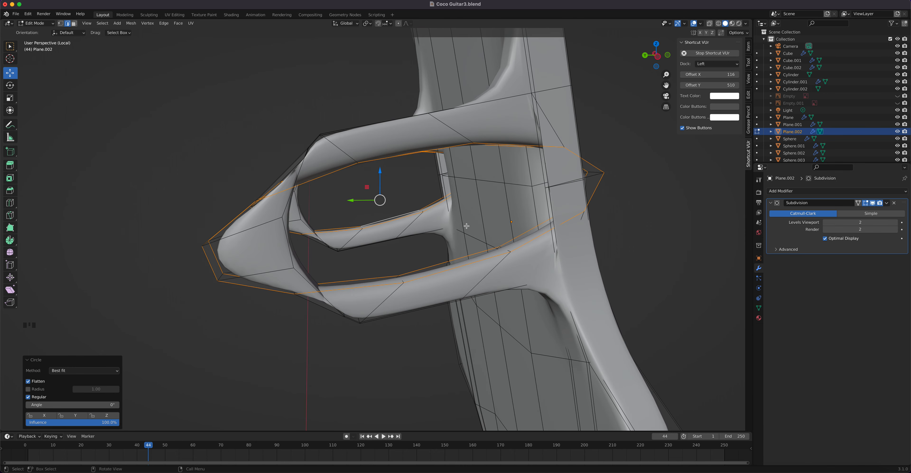
{"action": "key", "text": "KP_3"}
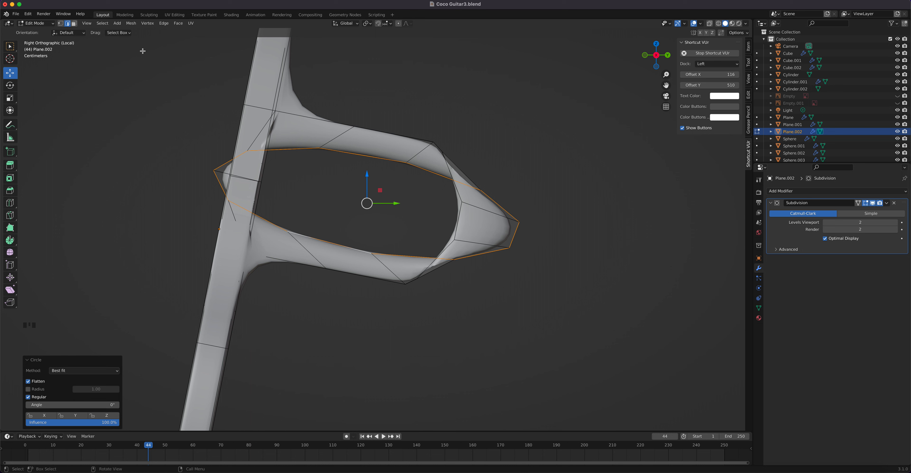
{"action": "left_click", "coordinate": [345, 28]}
{"action": "left_click", "coordinate": [345, 54]}
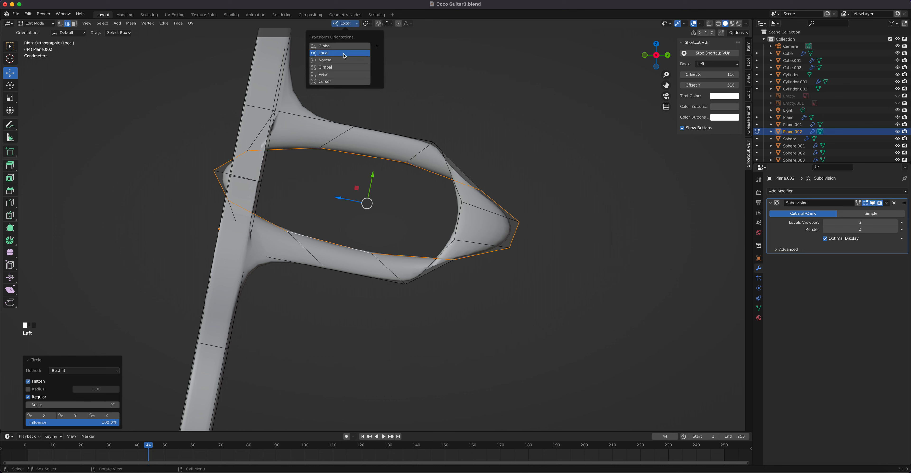
{"action": "left_click", "coordinate": [10, 98]}
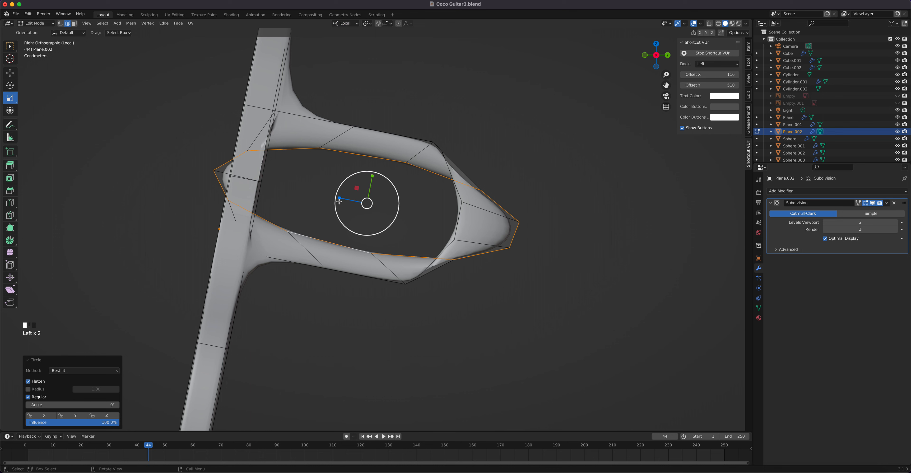
{"action": "left_click_drag", "start_coordinate": [342, 196], "coordinate": [360, 199]}
{"action": "scroll", "coordinate": [366, 202], "scroll_direction": "up", "scroll_amount": 3}
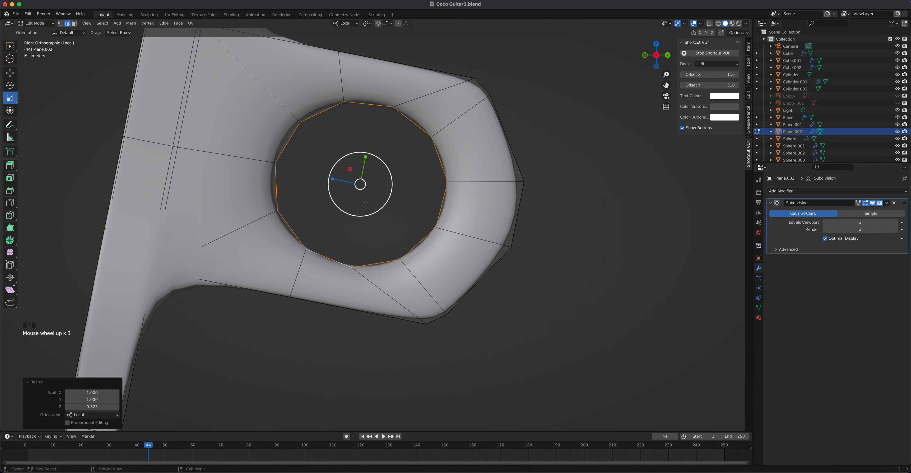
{"action": "middle_click_drag", "start_coordinate": [365, 202], "coordinate": [365, 231]}
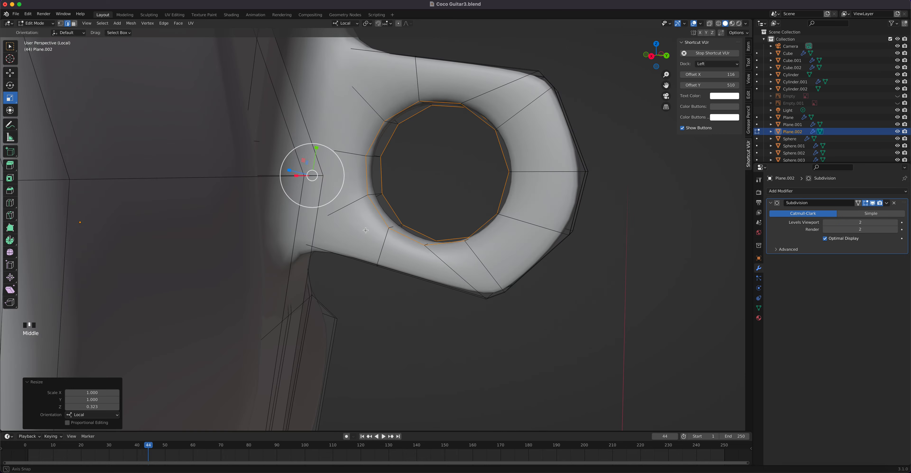
{"action": "scroll", "coordinate": [366, 230], "scroll_direction": "down", "scroll_amount": 4}
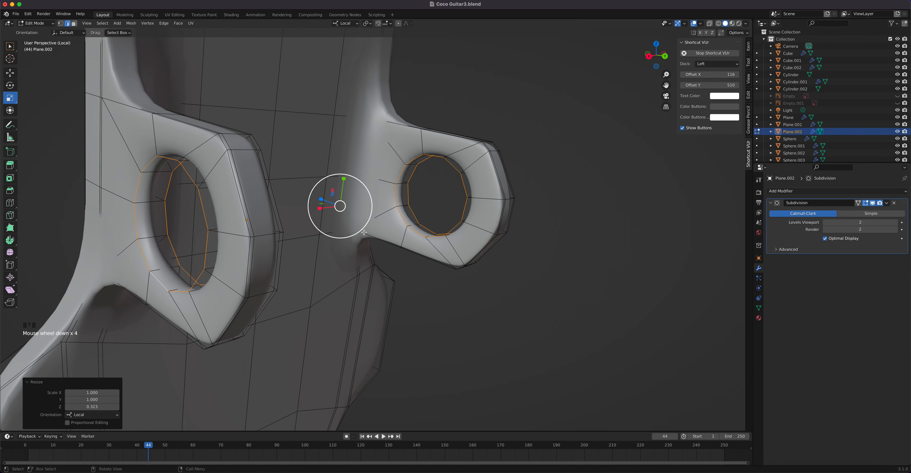
Scale the hole edge loops of both peg rings to 1.289 along local Y and Z, then return to the full scene in Object Mode
{"action": "key", "text": "s"}
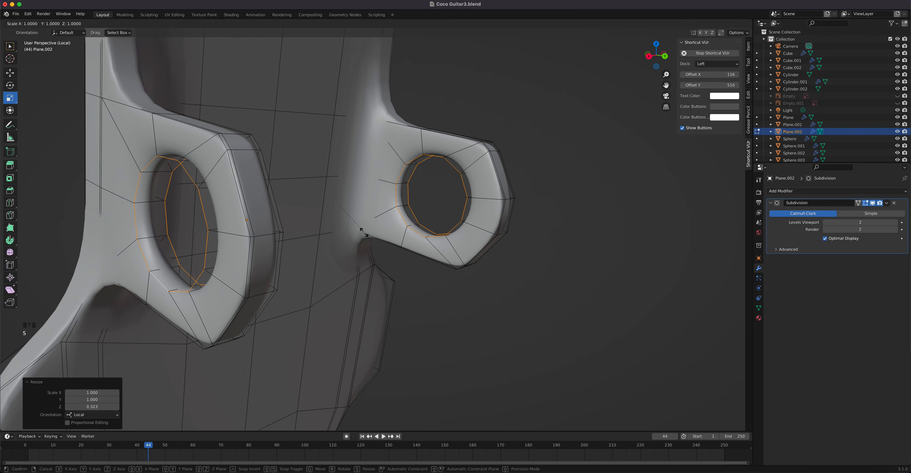
{"action": "key", "text": "shift+x"}
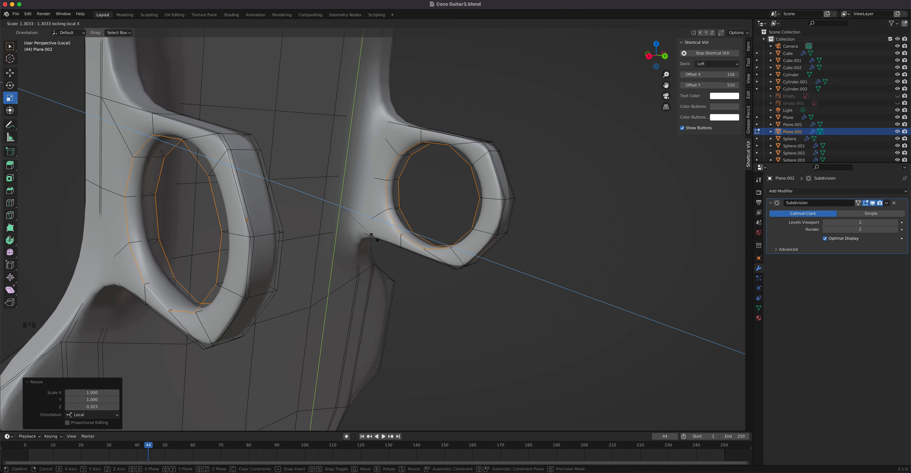
{"action": "left_click", "coordinate": [373, 237]}
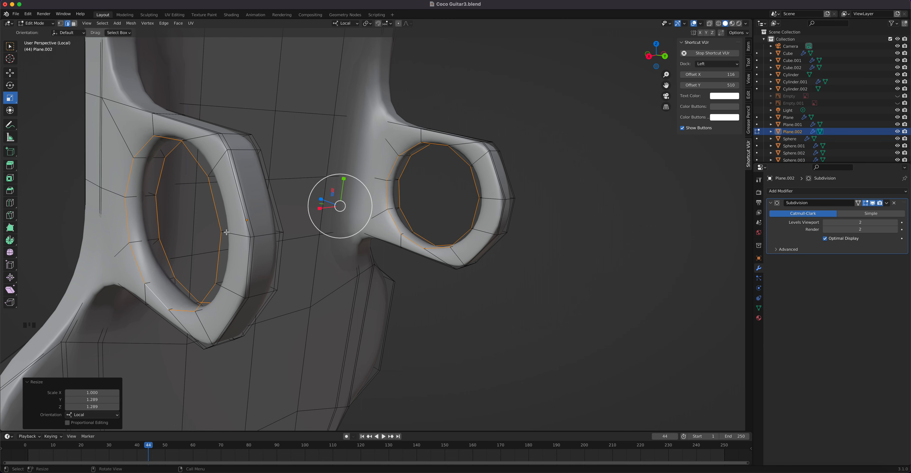
{"action": "key", "text": "Tab"}
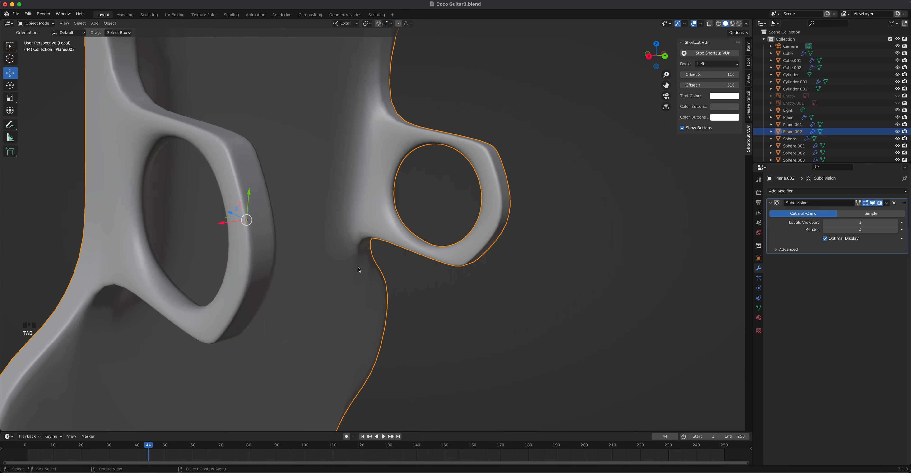
{"action": "key", "text": "slash"}
{"action": "mouse_move", "coordinate": [301, 283]}
{"action": "middle_mouse_down"}
{"action": "mouse_move", "coordinate": [299, 264]}
{"action": "mouse_move", "coordinate": [260, 272]}
{"action": "mouse_move", "coordinate": [267, 286]}
{"action": "mouse_move", "coordinate": [299, 293]}
{"action": "middle_mouse_up"}
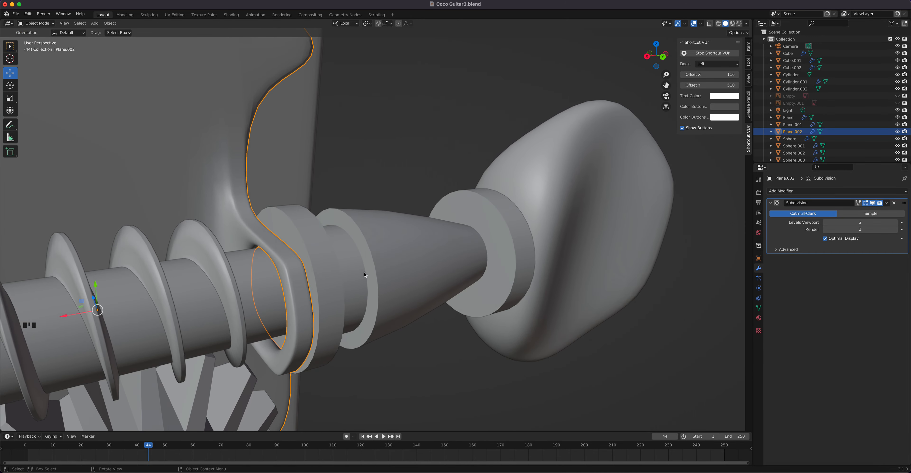
Open the peg shaft's mesh for editing and select both rim edge loops of the collar next to the knob
{"action": "left_click", "coordinate": [382, 261]}
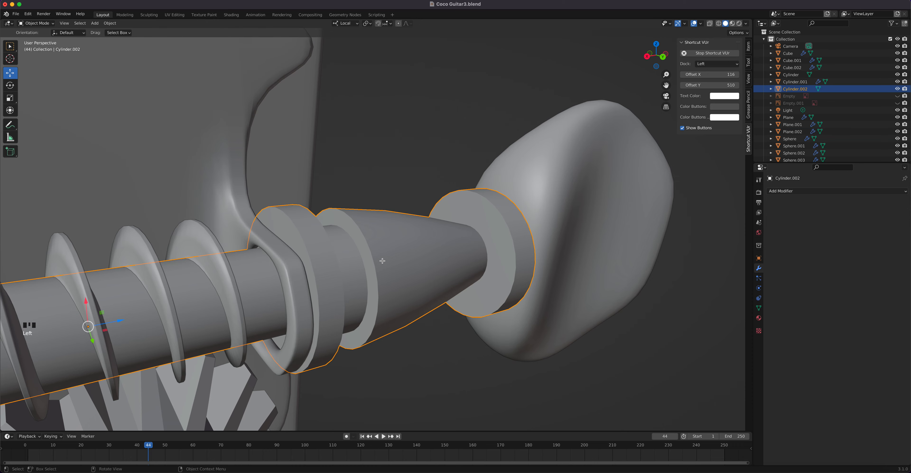
{"action": "key", "text": "Tab"}
{"action": "scroll", "coordinate": [416, 255], "scroll_direction": "down", "scroll_amount": 5}
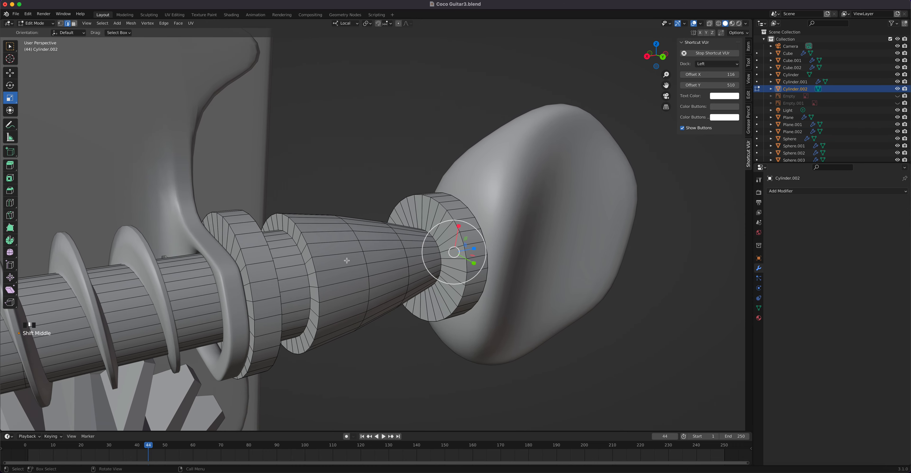
{"action": "scroll", "coordinate": [343, 261], "scroll_direction": "up", "scroll_amount": 4}
{"action": "scroll", "coordinate": [343, 261], "scroll_direction": "up", "scroll_amount": 3}
{"action": "middle_click_drag", "start_coordinate": [342, 260], "coordinate": [267, 259], "text": "shift"}
{"action": "key", "text": "Tab"}
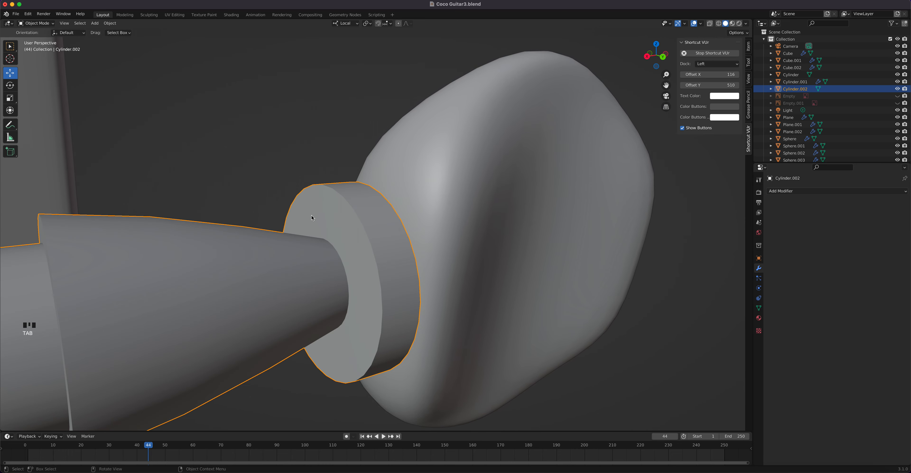
{"action": "left_click", "coordinate": [110, 23]}
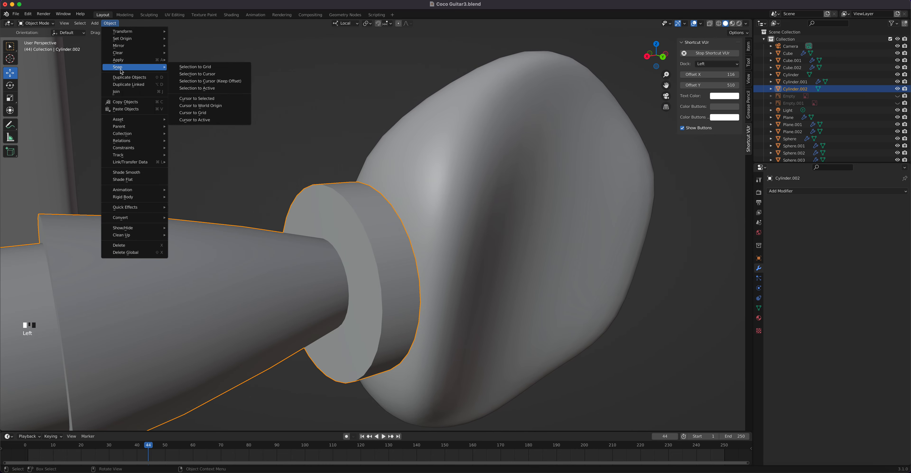
{"action": "key", "text": "Tab"}
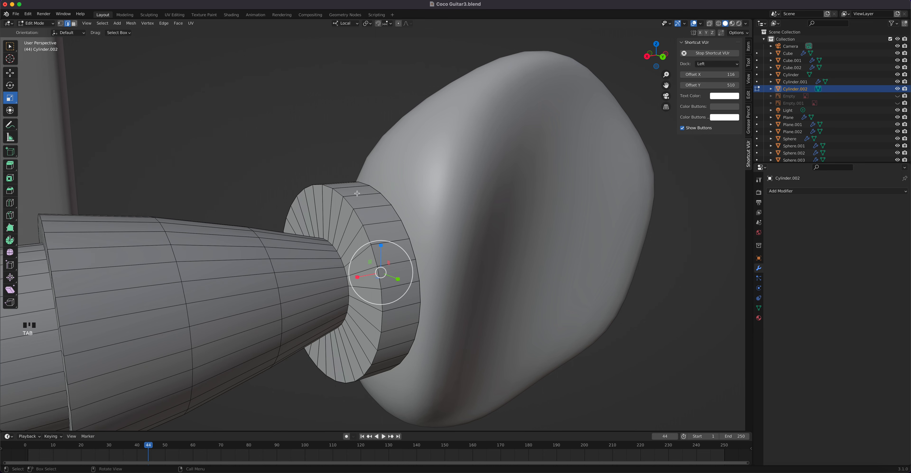
{"action": "left_click", "coordinate": [349, 205]}
{"action": "left_click", "coordinate": [349, 204], "text": "alt"}
{"action": "left_click", "coordinate": [388, 201], "text": "alt+shift"}
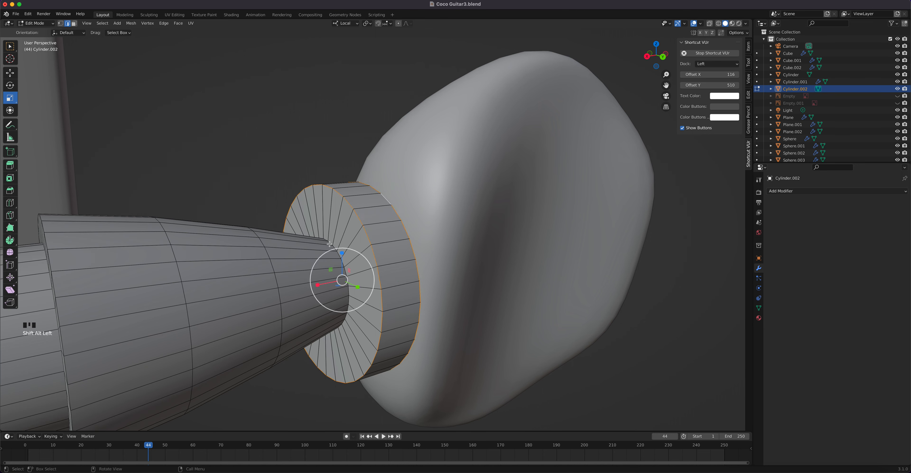
Add the edge loops at the tapered section's wide and narrow ends and the rims of the neighbouring collar to the selection
{"action": "mouse_move", "coordinate": [102, 266]}
{"action": "middle_mouse_down"}
{"action": "mouse_move", "coordinate": [132, 252]}
{"action": "mouse_move", "coordinate": [85, 265]}
{"action": "middle_mouse_up"}
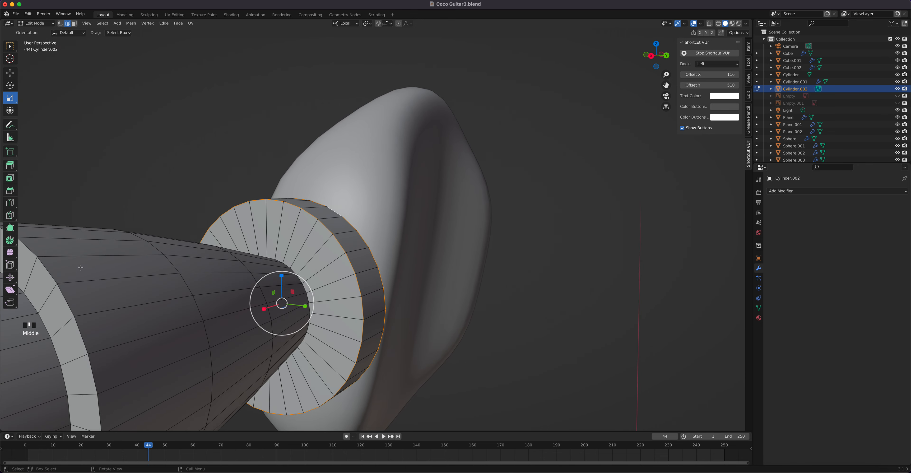
{"action": "left_click", "coordinate": [30, 297], "text": "alt+shift"}
{"action": "left_click", "coordinate": [29, 302], "text": "alt+shift"}
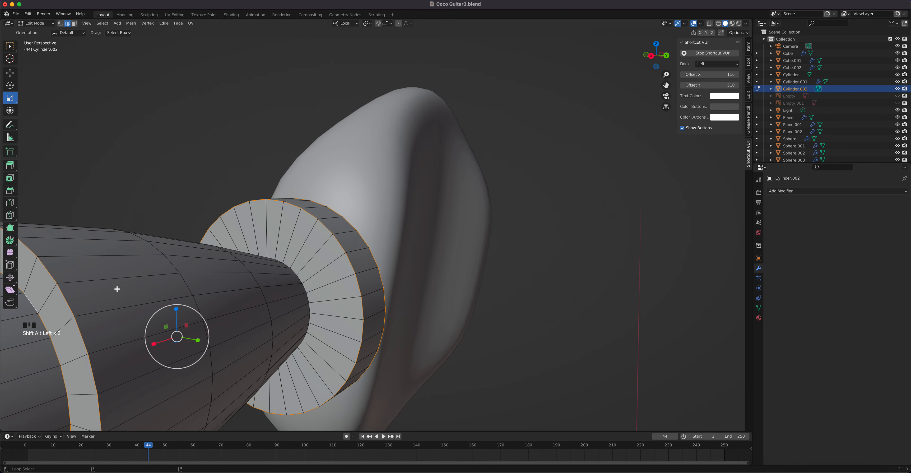
{"action": "left_click", "coordinate": [287, 266], "text": "alt+shift"}
{"action": "scroll", "coordinate": [238, 273], "scroll_direction": "down", "scroll_amount": 4}
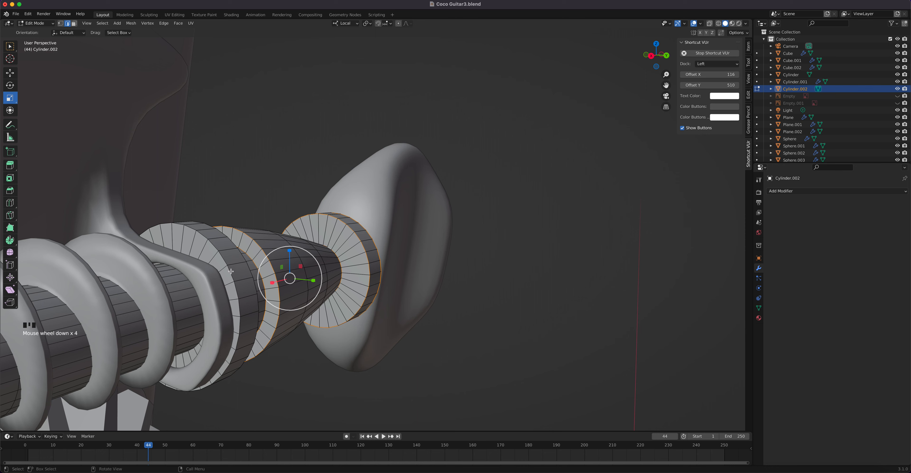
{"action": "left_click", "coordinate": [231, 244], "text": "alt+shift"}
{"action": "left_click", "coordinate": [260, 252], "text": "alt+shift"}
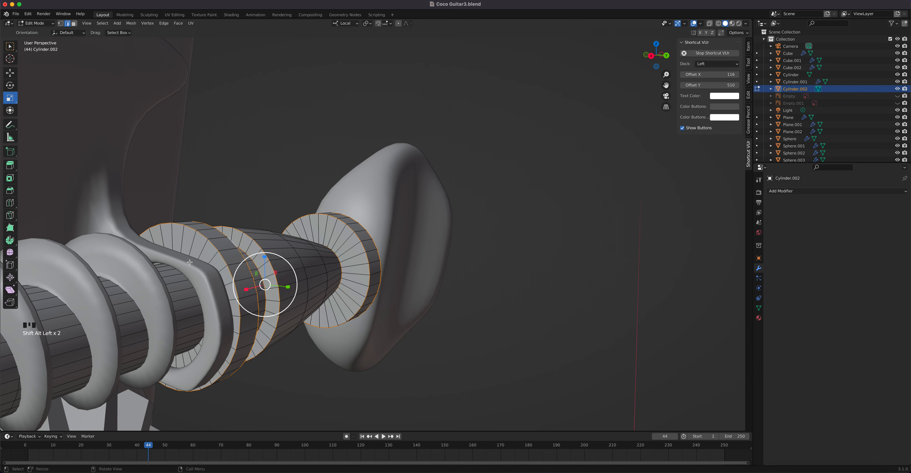
Add the remaining collar edge loops, including the far end collar's rims, and bevel the selection by 0.00196 m with 3 segments
{"action": "middle_click_drag", "start_coordinate": [260, 252], "coordinate": [144, 266]}
{"action": "scroll", "coordinate": [190, 254], "scroll_direction": "up", "scroll_amount": 4}
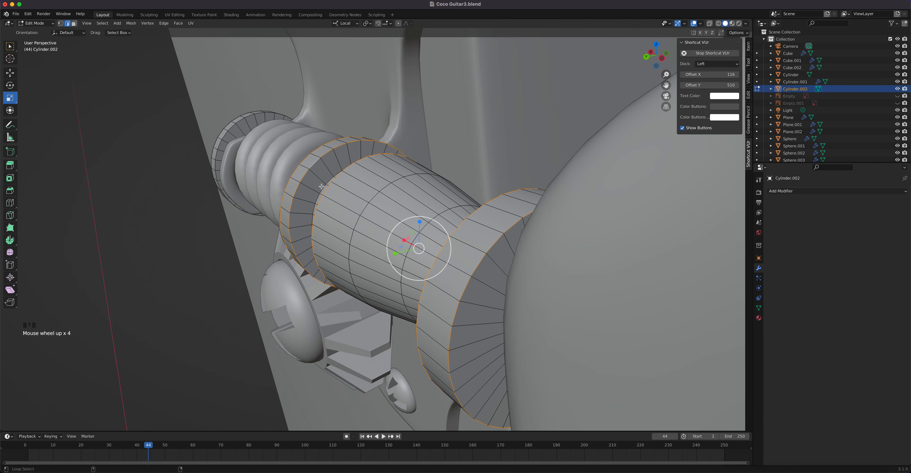
{"action": "left_click", "coordinate": [327, 181], "text": "alt+shift"}
{"action": "left_click", "coordinate": [239, 119], "text": "alt+shift"}
{"action": "middle_click_drag", "start_coordinate": [236, 119], "coordinate": [271, 149]}
{"action": "right_click_drag", "start_coordinate": [269, 150], "coordinate": [254, 186]}
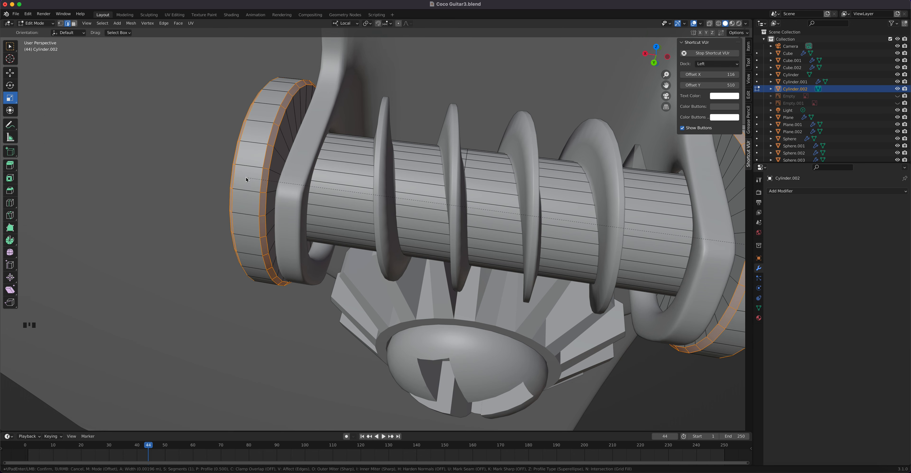
{"action": "left_click", "coordinate": [246, 180]}
{"action": "left_click", "coordinate": [116, 322]}
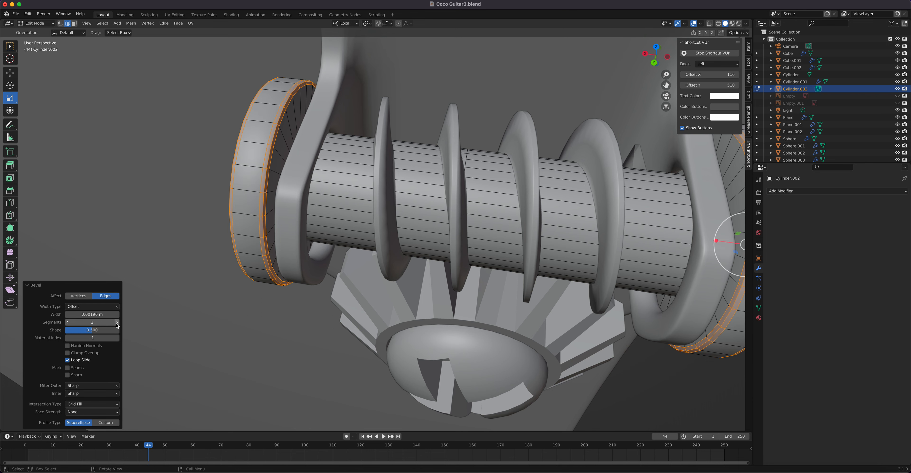
{"action": "left_click", "coordinate": [117, 322]}
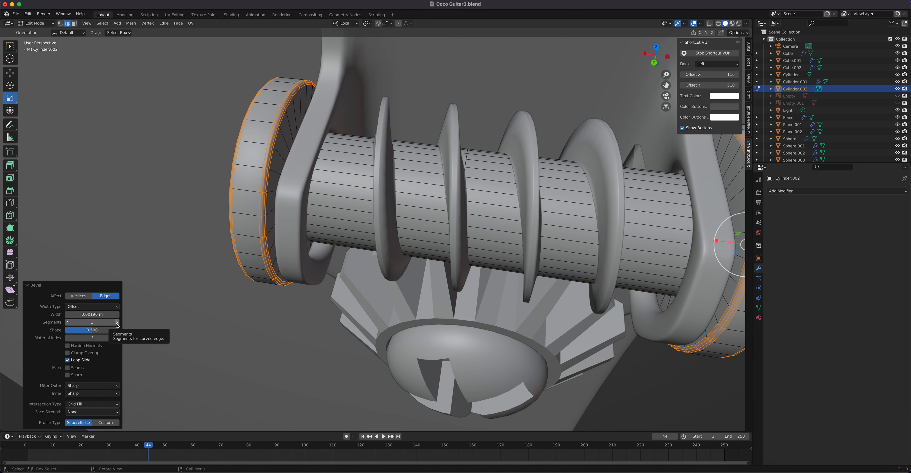
{"action": "scroll", "coordinate": [536, 260], "scroll_direction": "down", "scroll_amount": 2}
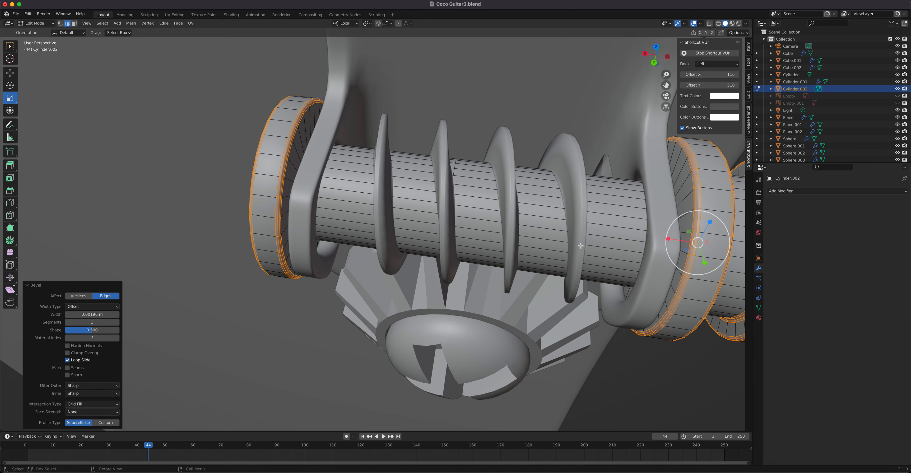
{"action": "key", "text": "Tab"}
Select the gear below the peg shaft and give it a Bevel modifier with an amount of 0.01 m and 3 segments
{"action": "middle_click_drag", "start_coordinate": [576, 238], "coordinate": [278, 223], "text": "shift"}
{"action": "scroll", "coordinate": [526, 232], "scroll_direction": "down", "scroll_amount": 6}
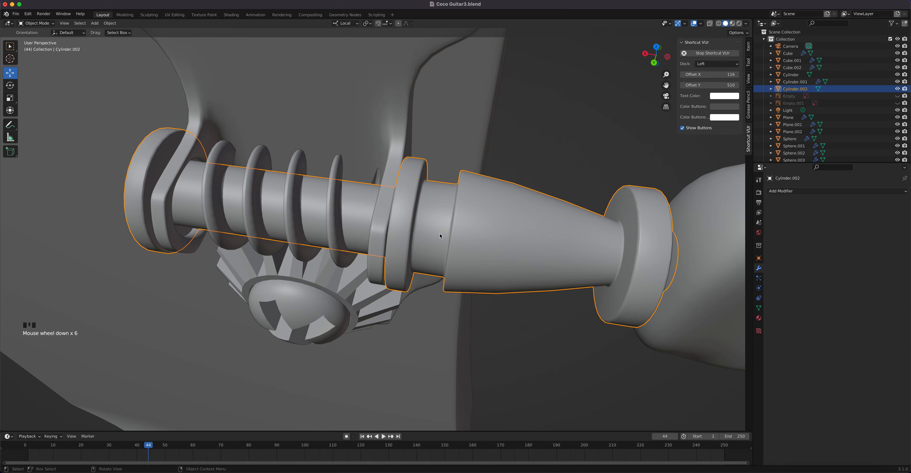
{"action": "middle_click_drag", "start_coordinate": [439, 233], "coordinate": [418, 205]}
{"action": "middle_click_drag", "start_coordinate": [313, 281], "coordinate": [380, 218], "text": "shift"}
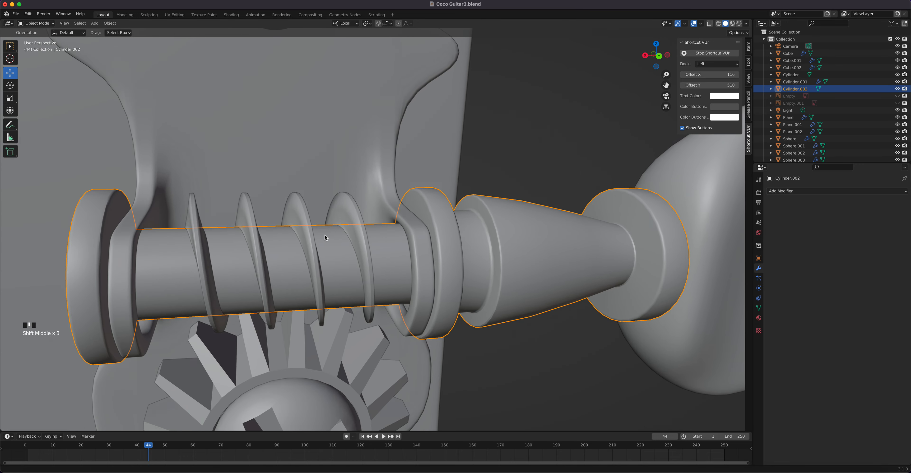
{"action": "middle_click_drag", "start_coordinate": [325, 238], "coordinate": [359, 231], "text": "shift"}
{"action": "left_click", "coordinate": [369, 261]}
{"action": "middle_click_drag", "start_coordinate": [346, 262], "coordinate": [471, 187], "text": "shift"}
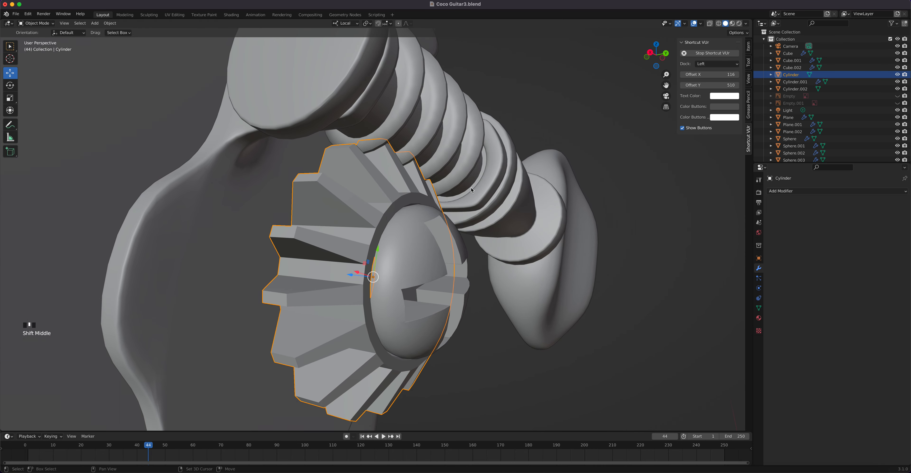
{"action": "scroll", "coordinate": [446, 172], "scroll_direction": "up", "scroll_amount": 2}
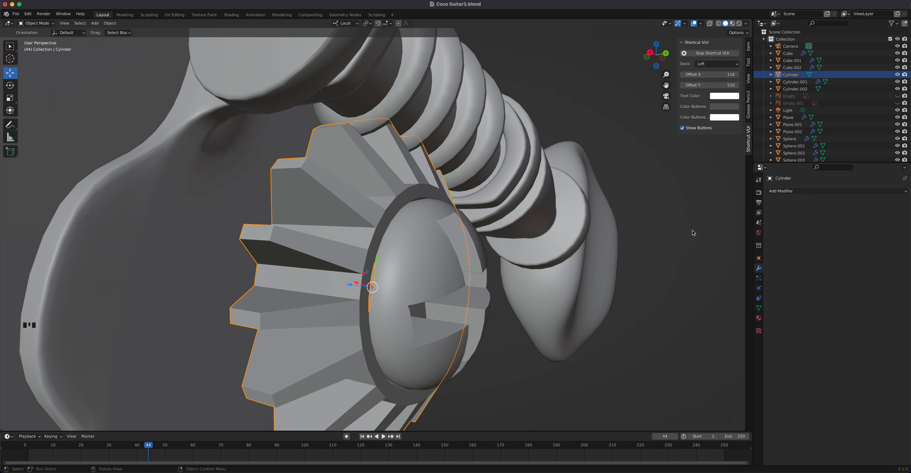
{"action": "left_click", "coordinate": [815, 192]}
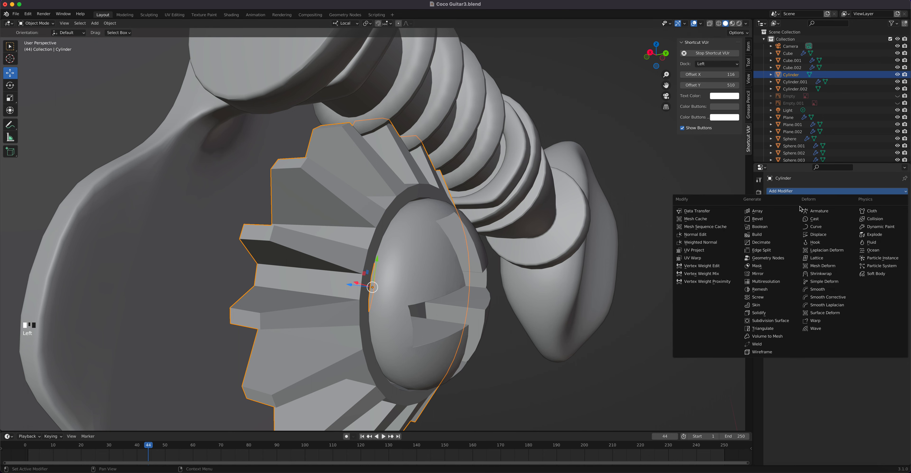
{"action": "left_click", "coordinate": [774, 222]}
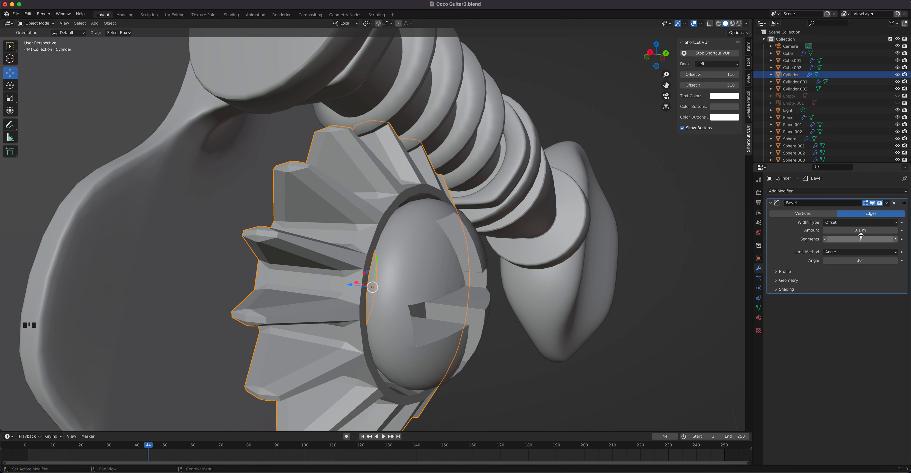
{"action": "left_click_drag", "start_coordinate": [858, 231], "coordinate": [890, 236]}
{"action": "left_click", "coordinate": [896, 239]}
{"action": "left_click", "coordinate": [896, 239]}
Apply smooth shading to the gear and inspect its bevelled teeth up close
{"action": "right_click", "coordinate": [338, 218]}
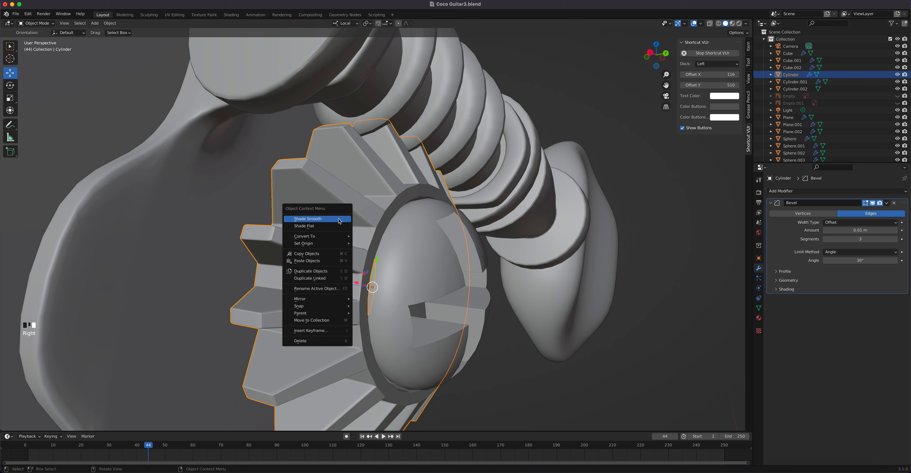
{"action": "left_click", "coordinate": [339, 220]}
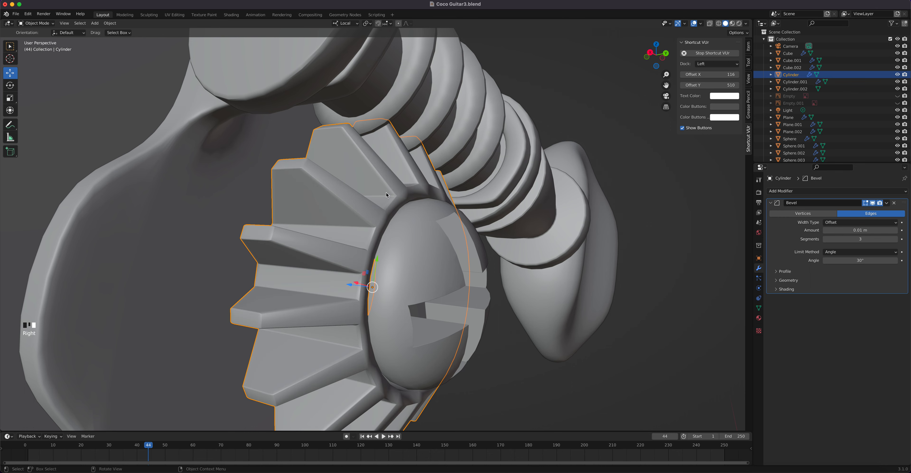
{"action": "scroll", "coordinate": [386, 192], "scroll_direction": "up", "scroll_amount": 9}
{"action": "mouse_move", "coordinate": [357, 211]}
{"action": "middle_mouse_down"}
{"action": "mouse_move", "coordinate": [364, 216]}
{"action": "mouse_move", "coordinate": [350, 211]}
{"action": "middle_mouse_up"}
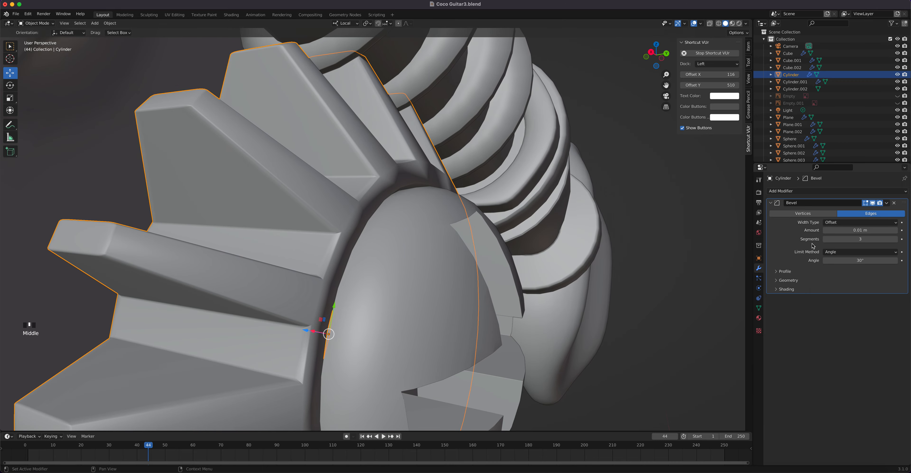
Set the gear's Bevel modifier to an amount of 0.005 m and 4 segments
{"action": "left_click", "coordinate": [897, 231]}
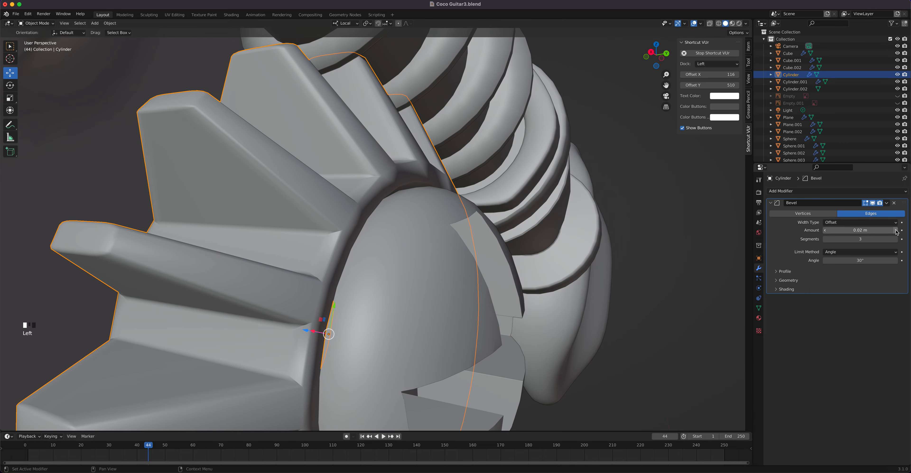
{"action": "left_click", "coordinate": [825, 230]}
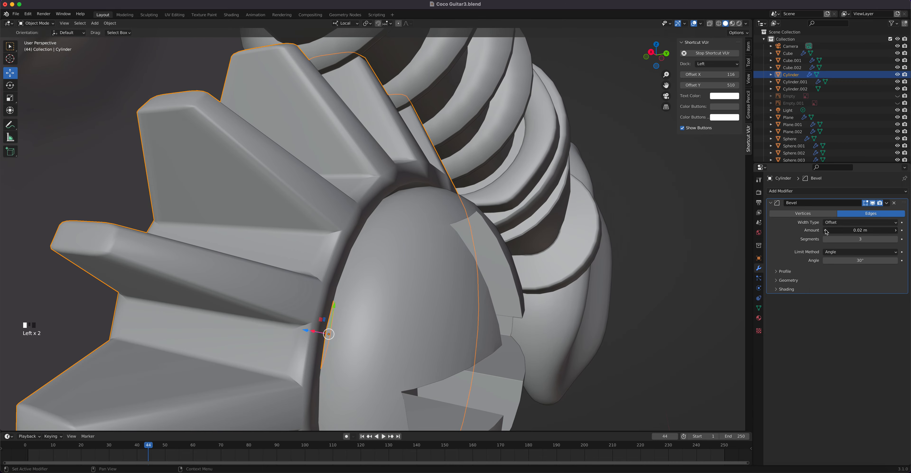
{"action": "left_click", "coordinate": [850, 232]}
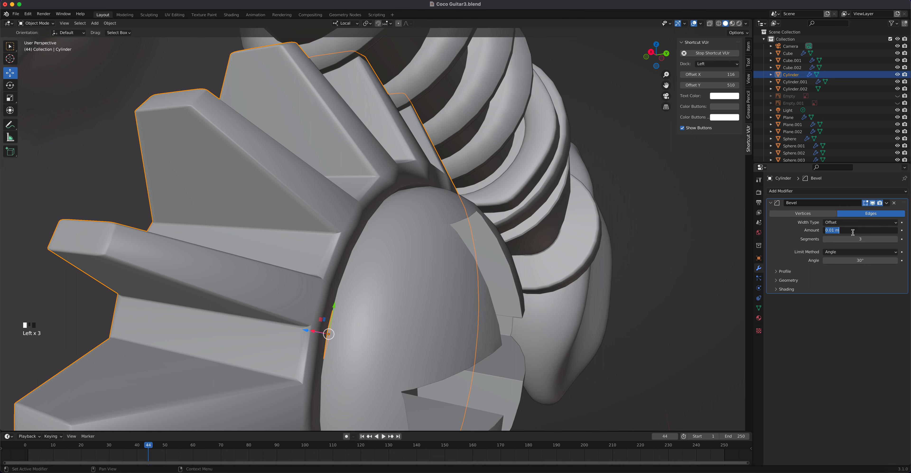
{"action": "key", "text": "Return"}
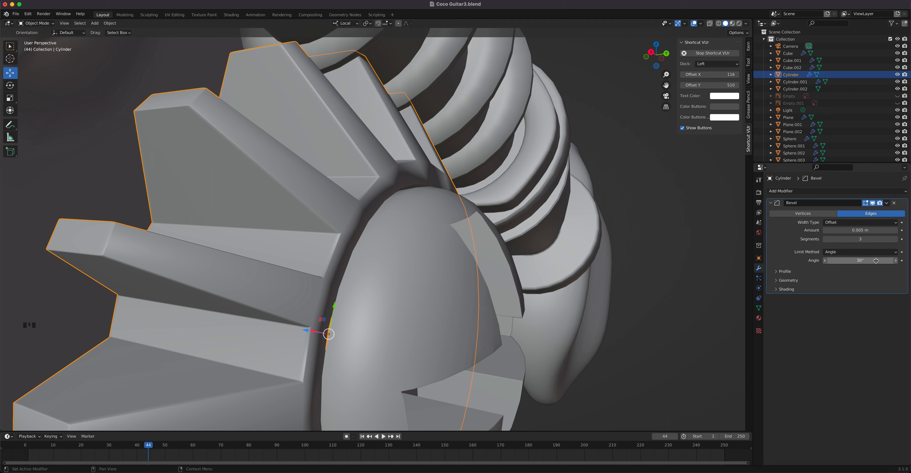
{"action": "left_click", "coordinate": [899, 240]}
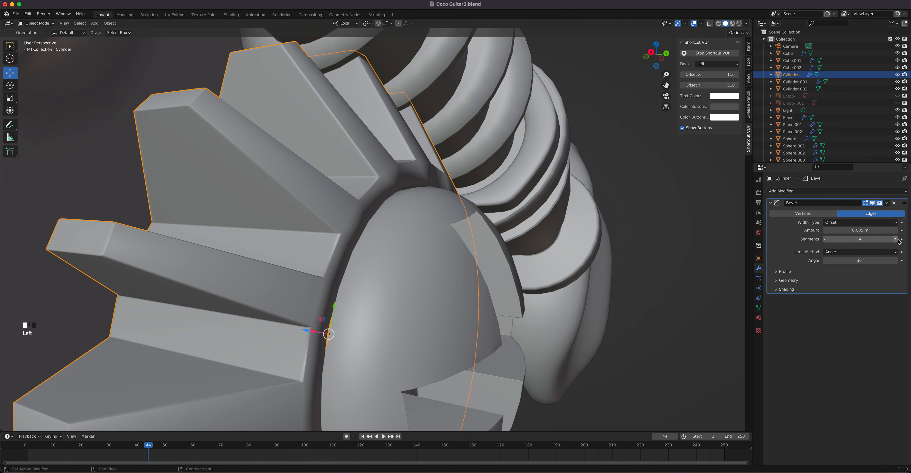
{"action": "scroll", "coordinate": [437, 290], "scroll_direction": "down", "scroll_amount": 12}
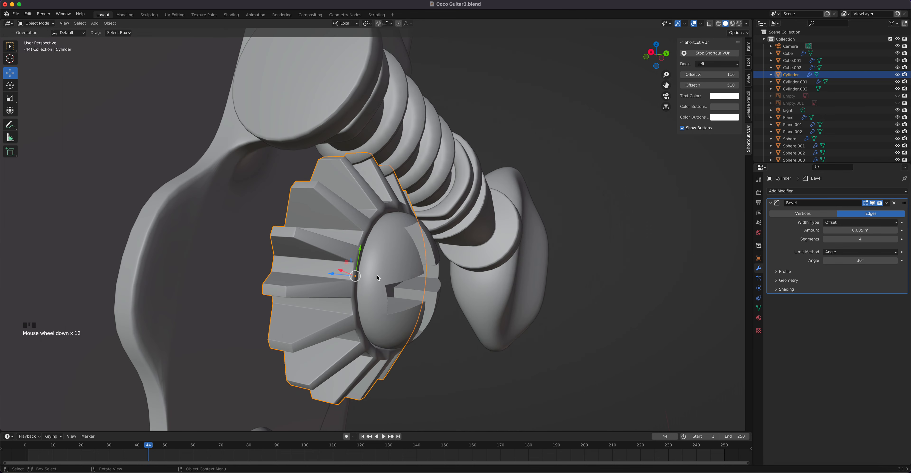
Enable Auto Smooth at 30° in the gear's normals settings
{"action": "left_click", "coordinate": [467, 296]}
{"action": "middle_click_drag", "start_coordinate": [467, 296], "coordinate": [441, 326]}
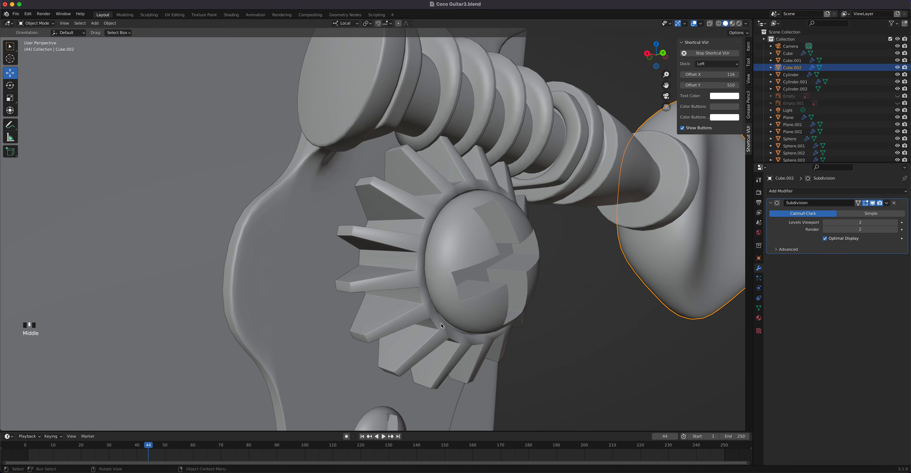
{"action": "left_click", "coordinate": [425, 307]}
{"action": "left_click", "coordinate": [758, 308]}
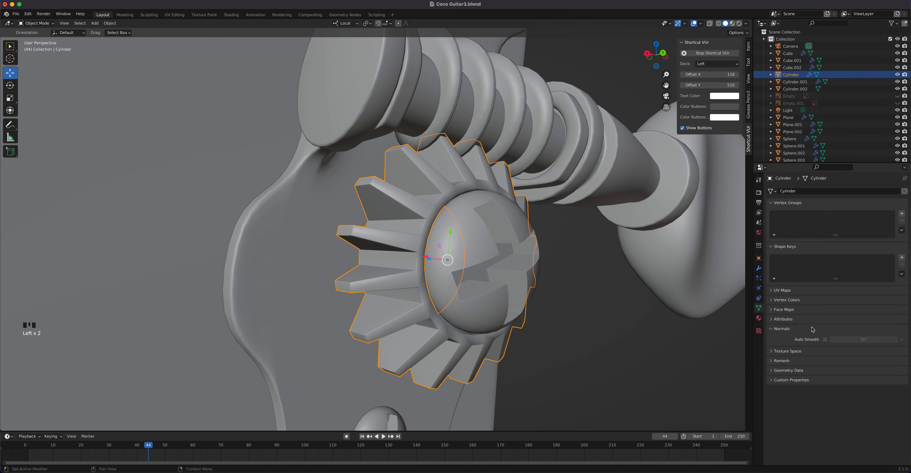
{"action": "left_click", "coordinate": [825, 340]}
{"action": "scroll", "coordinate": [455, 235], "scroll_direction": "up", "scroll_amount": 5}
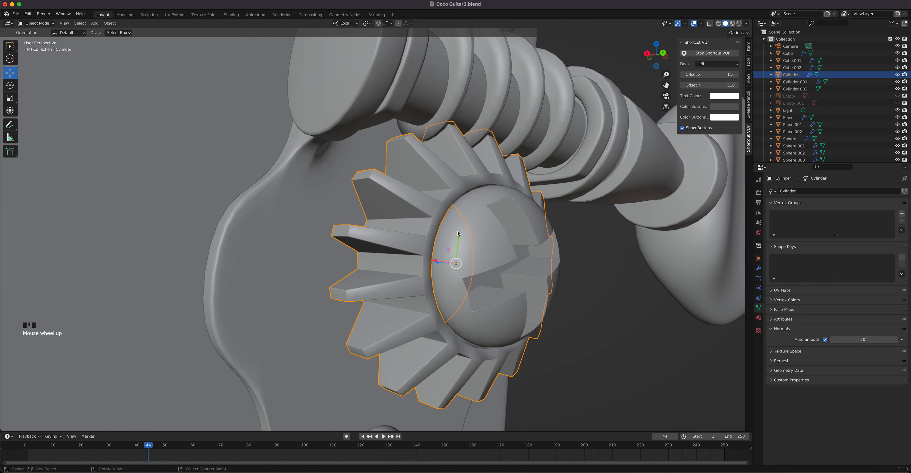
{"action": "middle_click_drag", "start_coordinate": [453, 235], "coordinate": [446, 258]}
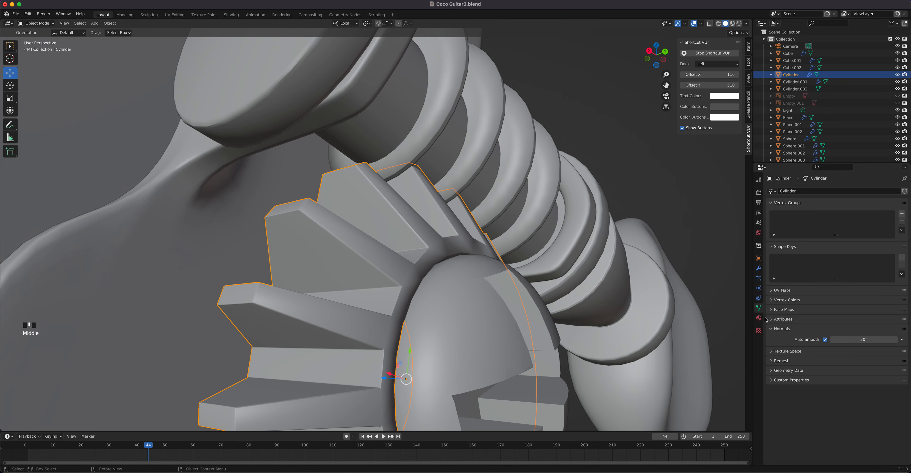
Toggle the gear's Auto Smooth off and on to compare the shading of its teeth
{"action": "left_click", "coordinate": [825, 340]}
{"action": "left_click", "coordinate": [825, 339]}
{"action": "left_click", "coordinate": [825, 340]}
{"action": "left_click", "coordinate": [825, 340]}
{"action": "scroll", "coordinate": [420, 291], "scroll_direction": "down", "scroll_amount": 2}
{"action": "middle_click_drag", "start_coordinate": [420, 296], "coordinate": [443, 260]}
Raise the mounting plate's Subdivision modifier to 3 levels for both viewport and render
{"action": "left_click", "coordinate": [272, 269]}
{"action": "left_click", "coordinate": [759, 268]}
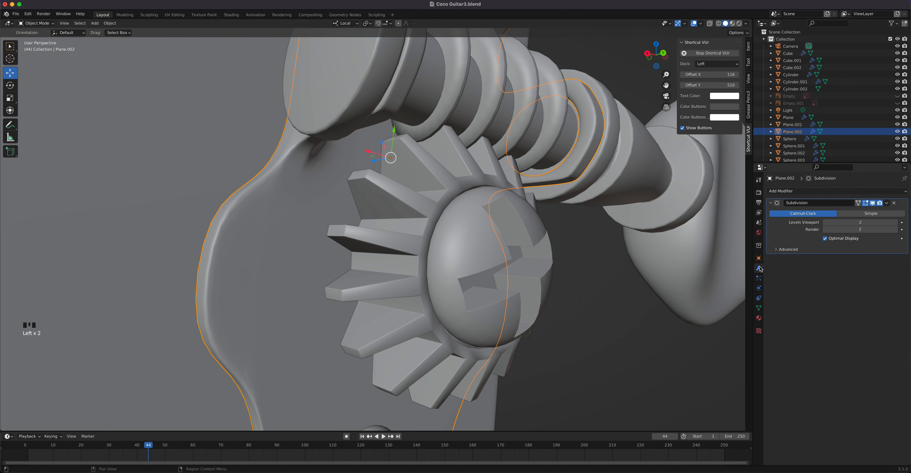
{"action": "left_click", "coordinate": [895, 222]}
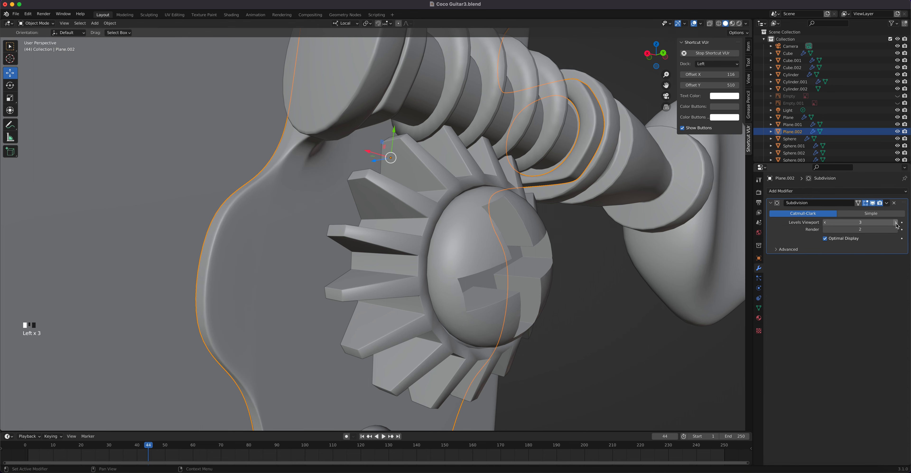
{"action": "left_click", "coordinate": [895, 229]}
{"action": "middle_click_drag", "start_coordinate": [289, 268], "coordinate": [442, 236]}
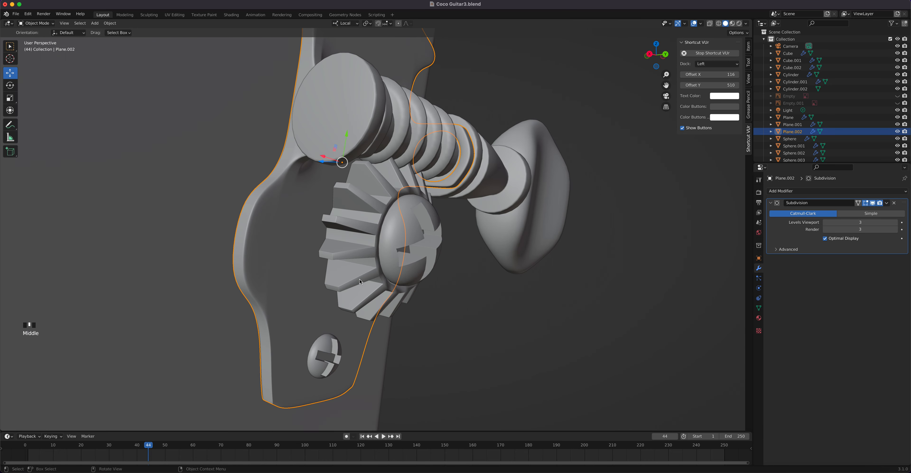
Try a Bevel modifier with 3 segments on the domed screw head at the gear's centre
{"action": "scroll", "coordinate": [449, 235], "scroll_direction": "up", "scroll_amount": 4}
{"action": "left_click", "coordinate": [451, 235]}
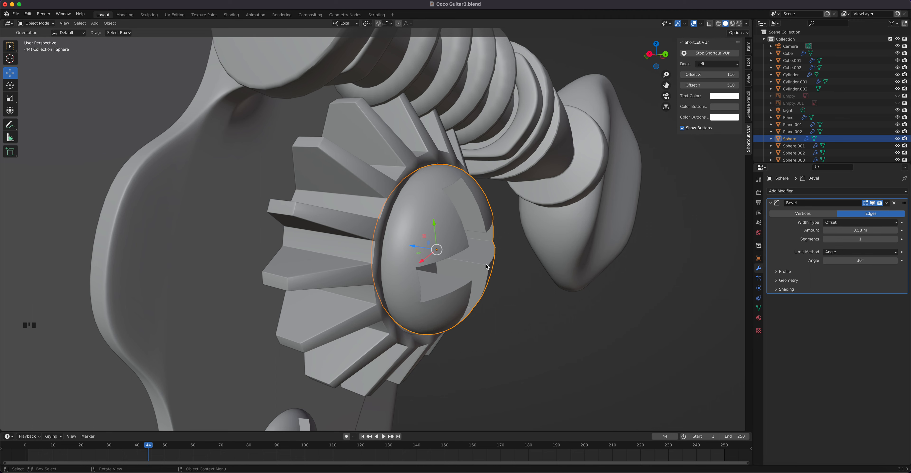
{"action": "scroll", "coordinate": [441, 255], "scroll_direction": "up", "scroll_amount": 7}
{"action": "middle_click_drag", "start_coordinate": [618, 242], "coordinate": [181, 267], "text": "shift"}
{"action": "left_click", "coordinate": [895, 239]}
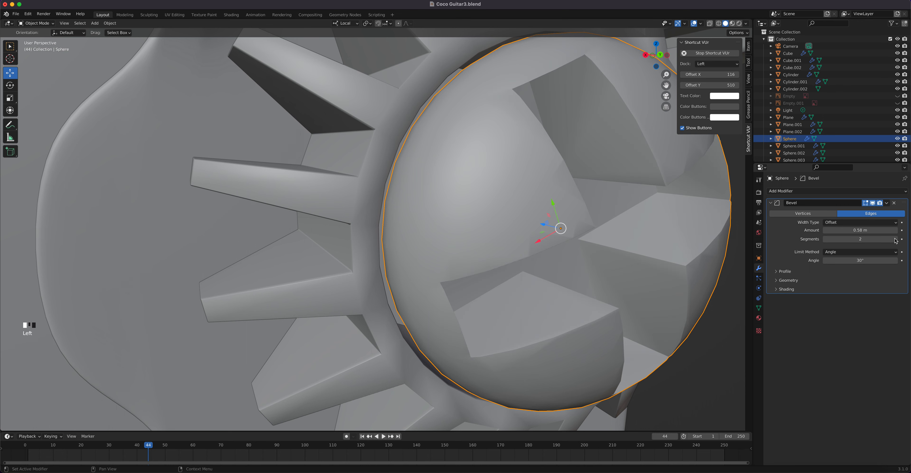
{"action": "left_click", "coordinate": [895, 240]}
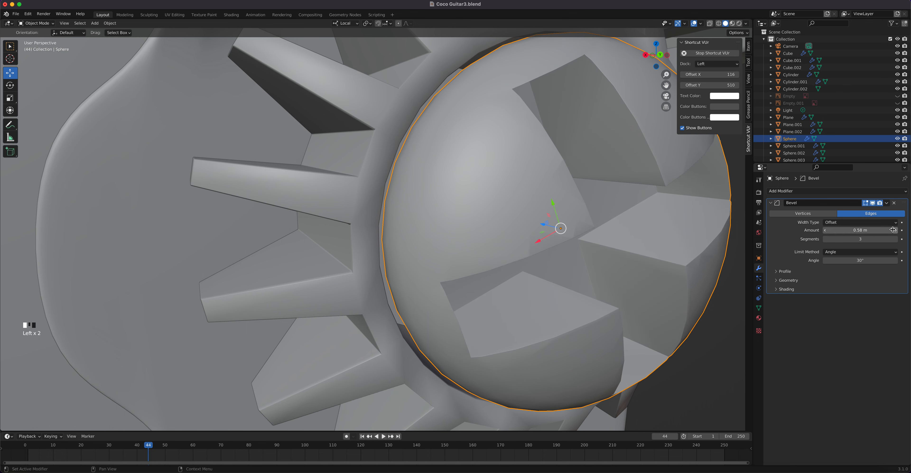
{"action": "mouse_move", "coordinate": [868, 231]}
{"action": "left_mouse_down"}
{"action": "mouse_move", "coordinate": [880, 230]}
{"action": "mouse_move", "coordinate": [849, 230]}
{"action": "left_mouse_up"}
{"action": "key", "text": "Escape"}
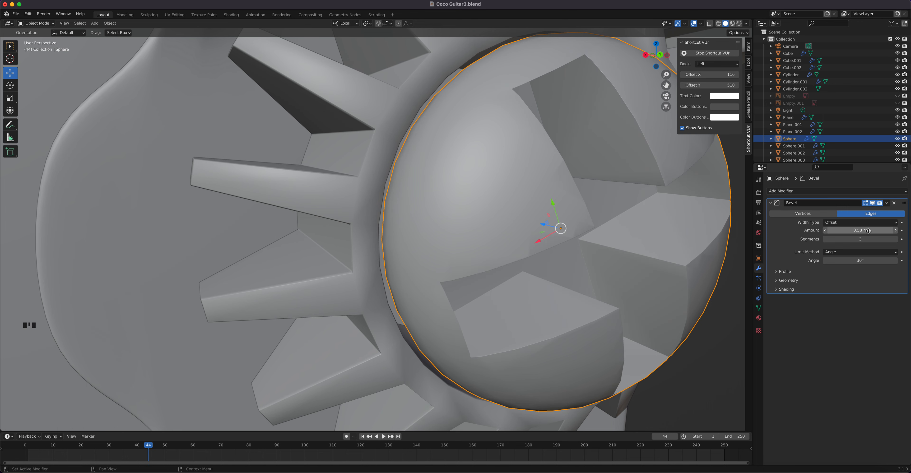
{"action": "left_click", "coordinate": [825, 239]}
{"action": "left_click", "coordinate": [825, 238]}
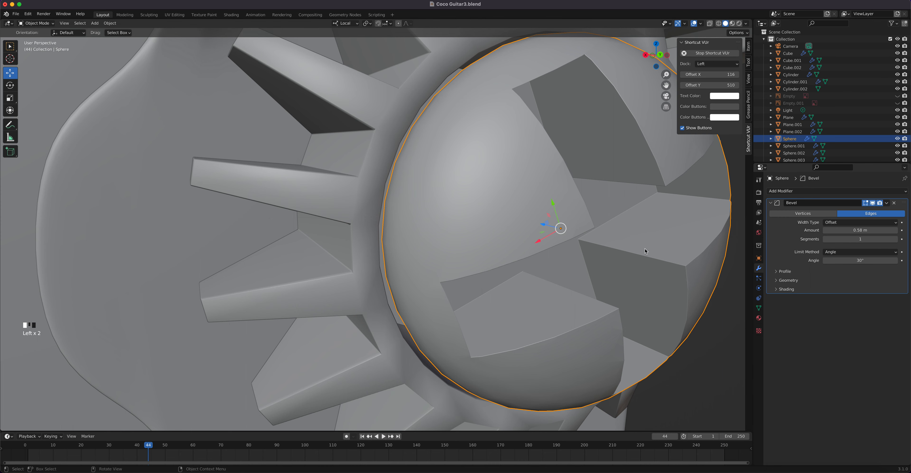
{"action": "key", "text": "Tab"}
{"action": "key", "text": "Tab"}
Examine the finished tuning peg hardware on the back of the headstock, both up close and from a distance
{"action": "scroll", "coordinate": [627, 248], "scroll_direction": "down", "scroll_amount": 5}
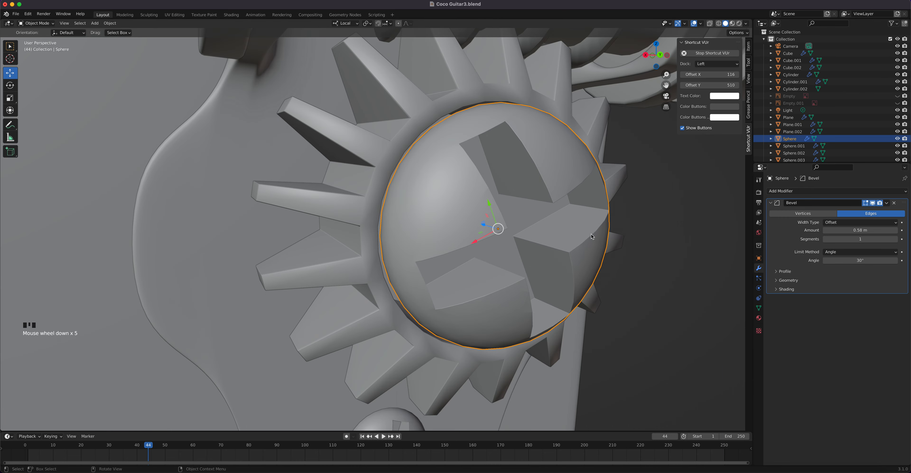
{"action": "left_click", "coordinate": [687, 250]}
{"action": "scroll", "coordinate": [625, 258], "scroll_direction": "down", "scroll_amount": 6}
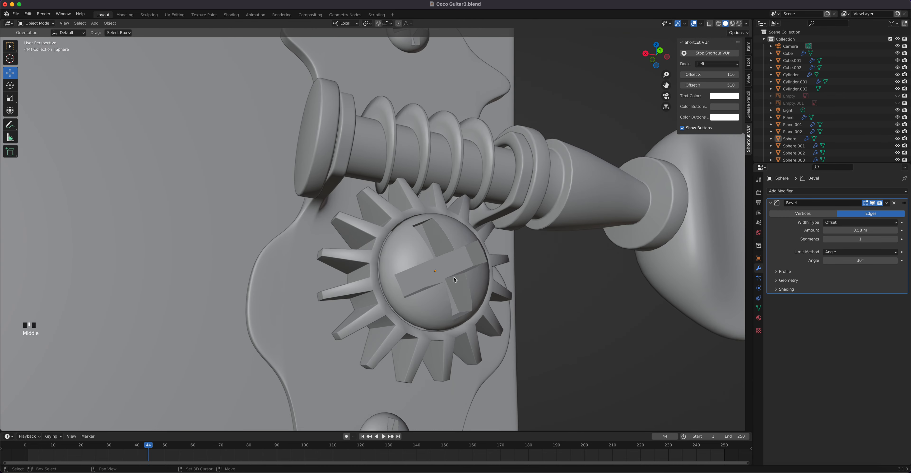
{"action": "middle_click_drag", "start_coordinate": [453, 277], "coordinate": [392, 198], "text": "shift"}
{"action": "scroll", "coordinate": [416, 158], "scroll_direction": "down", "scroll_amount": 6}
{"action": "scroll", "coordinate": [392, 199], "scroll_direction": "down", "scroll_amount": 7}
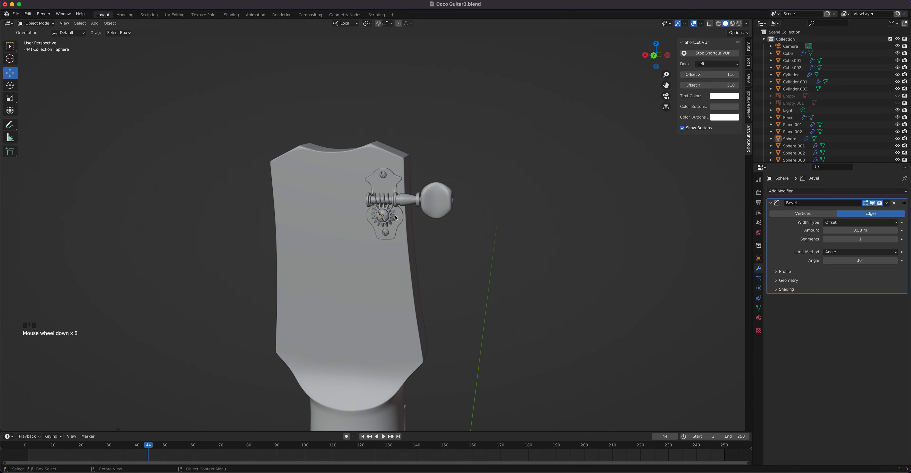
{"action": "scroll", "coordinate": [434, 208], "scroll_direction": "up", "scroll_amount": 5}
{"action": "scroll", "coordinate": [460, 187], "scroll_direction": "up", "scroll_amount": 5}
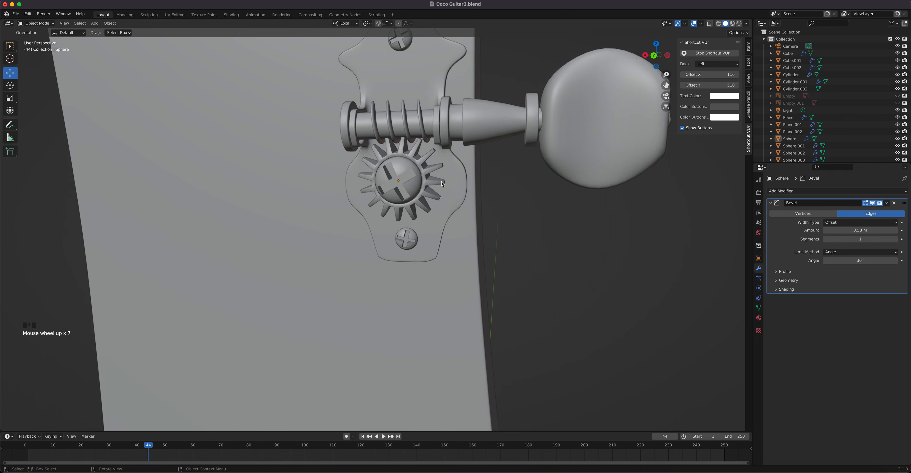
{"action": "scroll", "coordinate": [414, 162], "scroll_direction": "down", "scroll_amount": 4}
Try joining the domed screw head with the gear into one object
{"action": "left_click", "coordinate": [410, 183]}
{"action": "scroll", "coordinate": [409, 182], "scroll_direction": "up", "scroll_amount": 5}
{"action": "scroll", "coordinate": [410, 183], "scroll_direction": "down", "scroll_amount": 5}
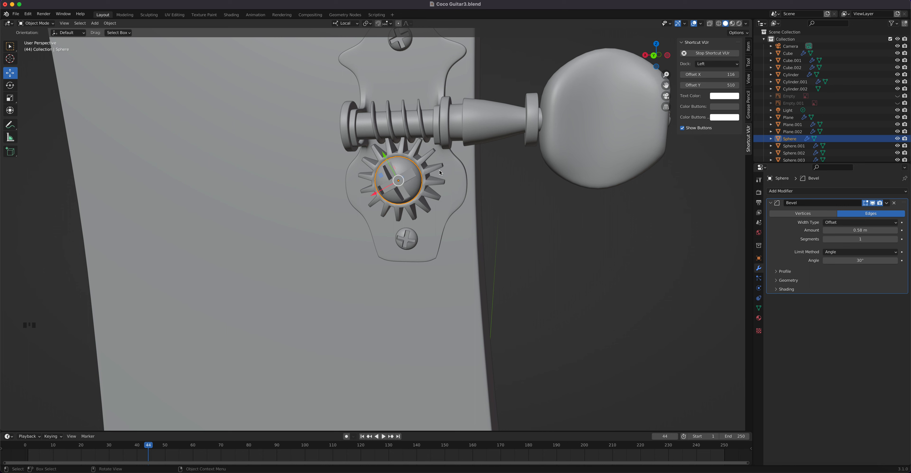
{"action": "left_click", "coordinate": [430, 173], "text": "shift"}
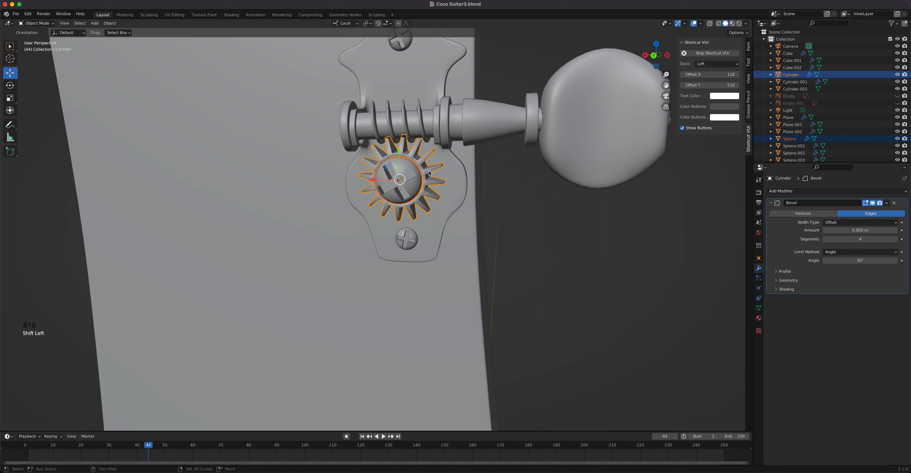
{"action": "key", "text": "ctrl+j"}
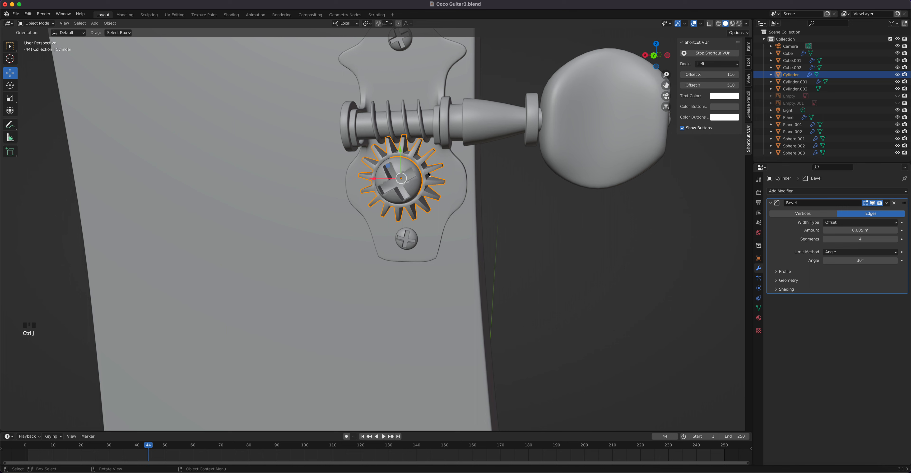
{"action": "key", "text": "ctrl+z"}
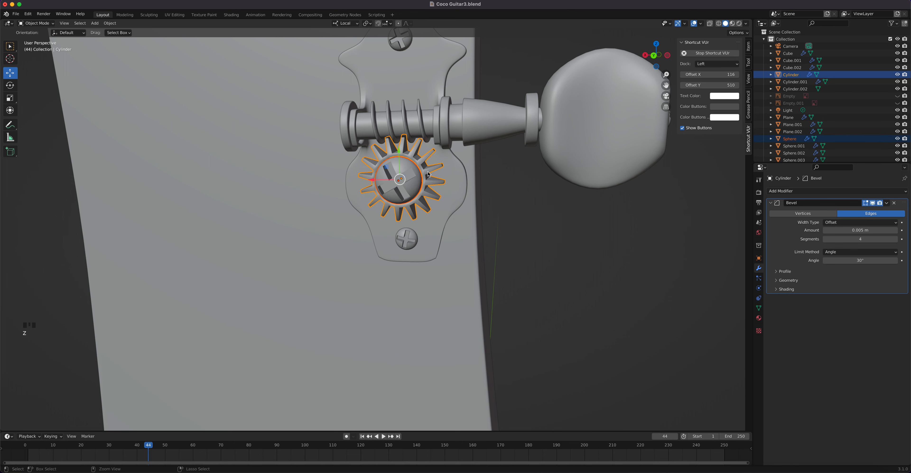
Compare the Bevel modifier settings of the gear and its domed screw head, ending with the screw head selected
{"action": "left_click", "coordinate": [421, 174]}
{"action": "left_click", "coordinate": [411, 178]}
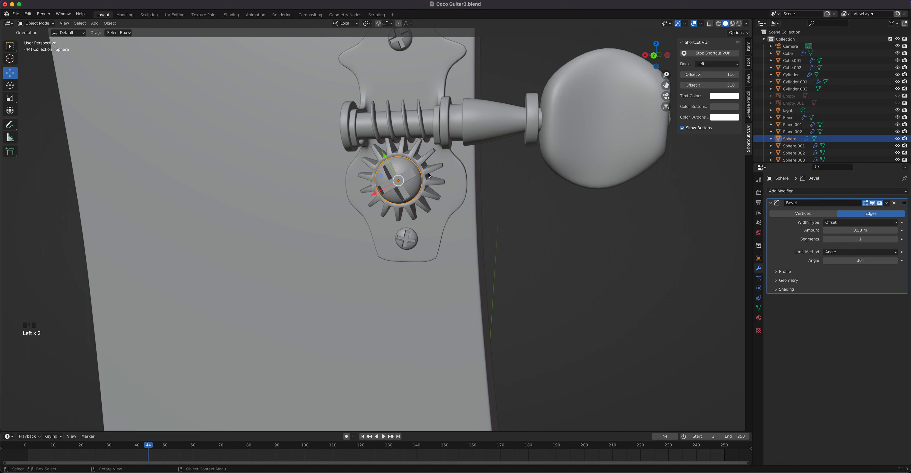
{"action": "left_click", "coordinate": [438, 168]}
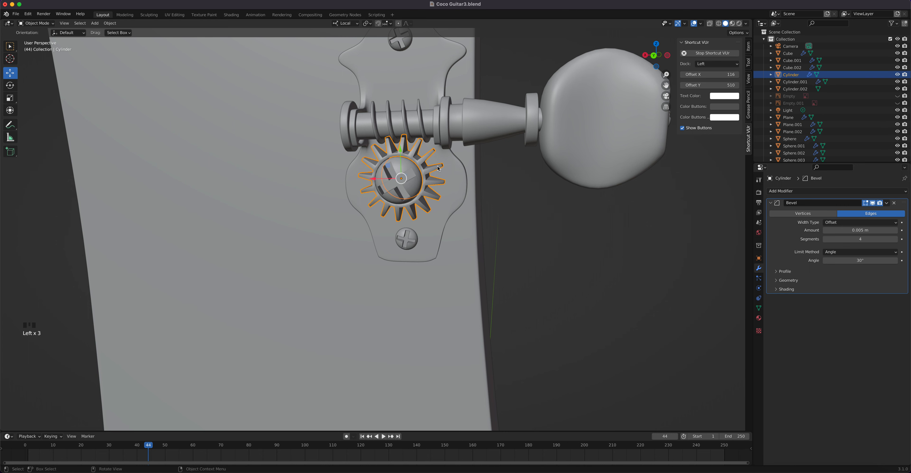
{"action": "left_click", "coordinate": [411, 181]}
{"action": "scroll", "coordinate": [411, 180], "scroll_direction": "up", "scroll_amount": 5}
{"action": "middle_click_drag", "start_coordinate": [459, 173], "coordinate": [404, 289], "text": "shift"}
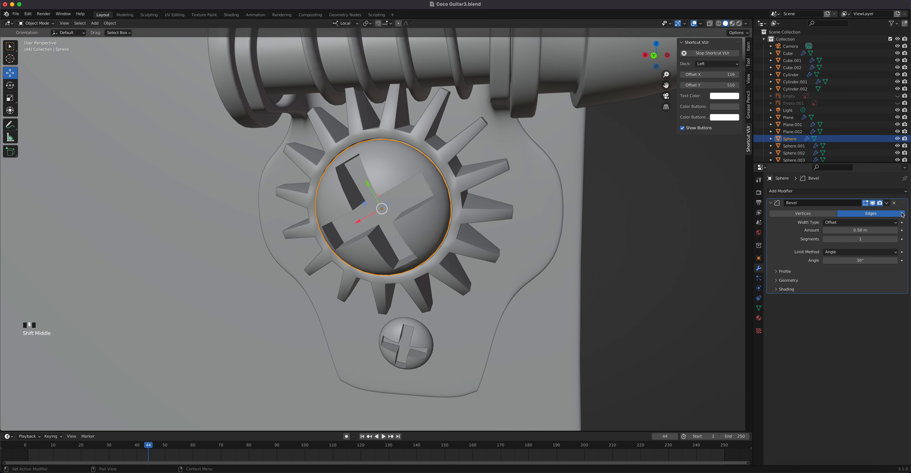
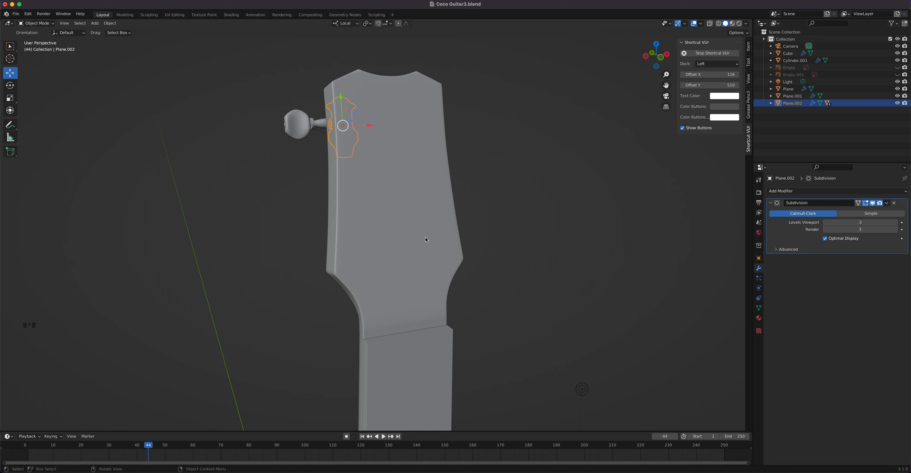
Try isolating the neck and the peg knob in local view
{"action": "left_click", "coordinate": [388, 217]}
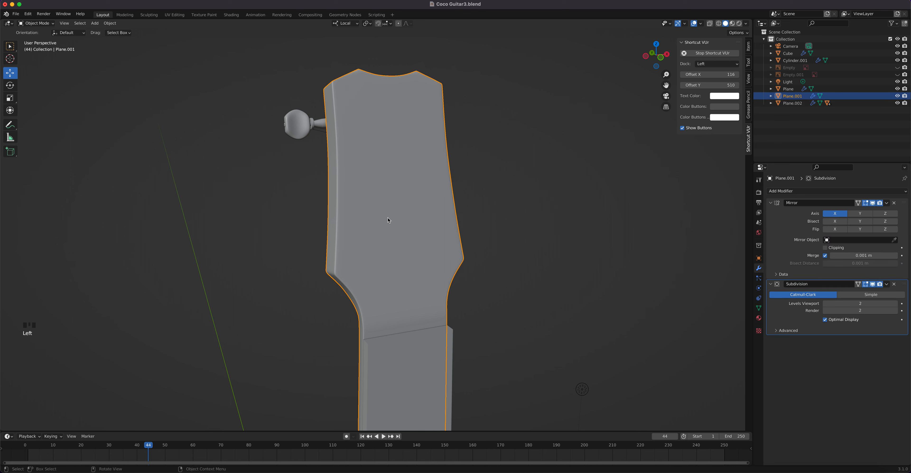
{"action": "left_click", "coordinate": [290, 134], "text": "shift"}
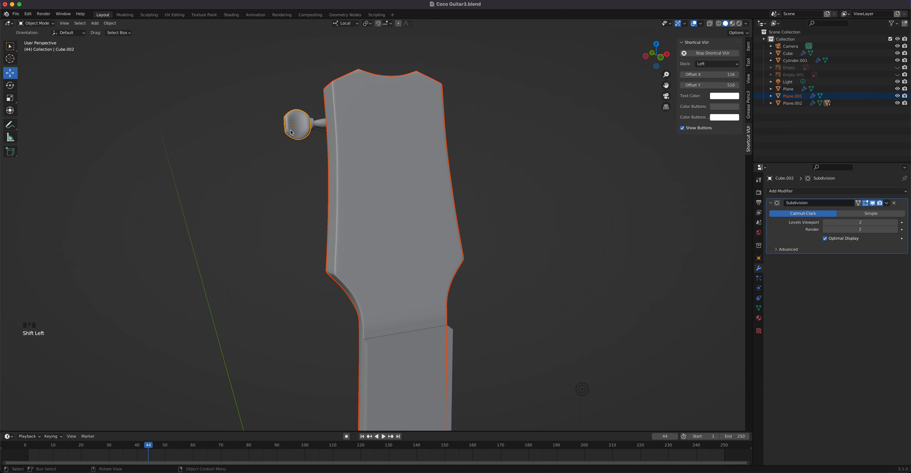
{"action": "key", "text": "slash"}
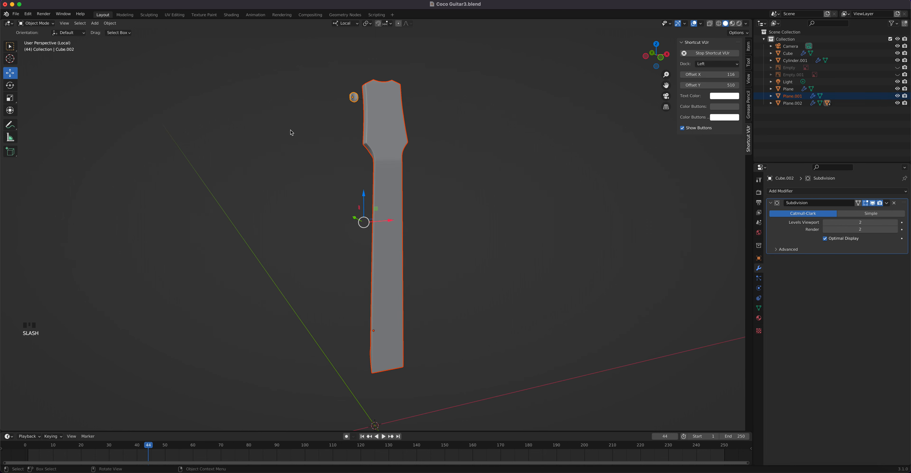
{"action": "scroll", "coordinate": [403, 145], "scroll_direction": "up", "scroll_amount": 5}
{"action": "middle_click_drag", "start_coordinate": [421, 126], "coordinate": [418, 354], "text": "shift"}
{"action": "mouse_move", "coordinate": [410, 256]}
{"action": "middle_mouse_down"}
{"action": "mouse_move", "coordinate": [506, 253]}
{"action": "mouse_move", "coordinate": [398, 265]}
{"action": "middle_mouse_up"}
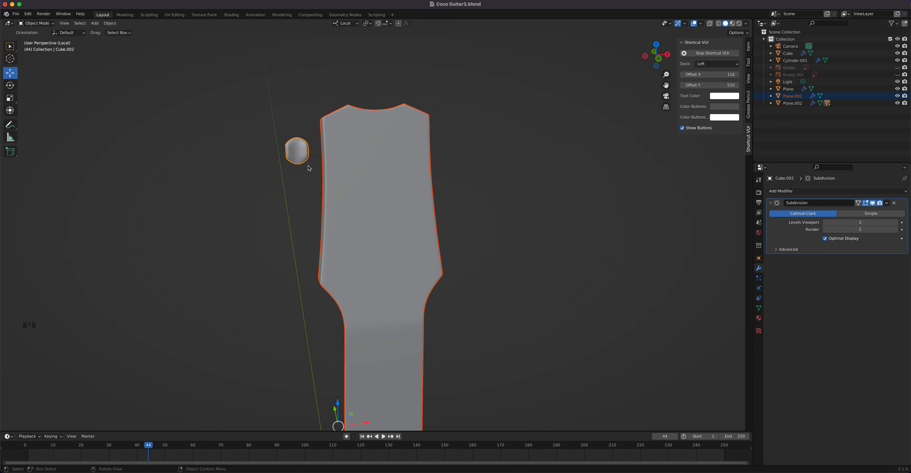
{"action": "middle_click_drag", "start_coordinate": [317, 179], "coordinate": [411, 164]}
Isolate the neck together with the complete tuning peg assembly in local view and clear the selection
{"action": "left_click", "coordinate": [362, 142]}
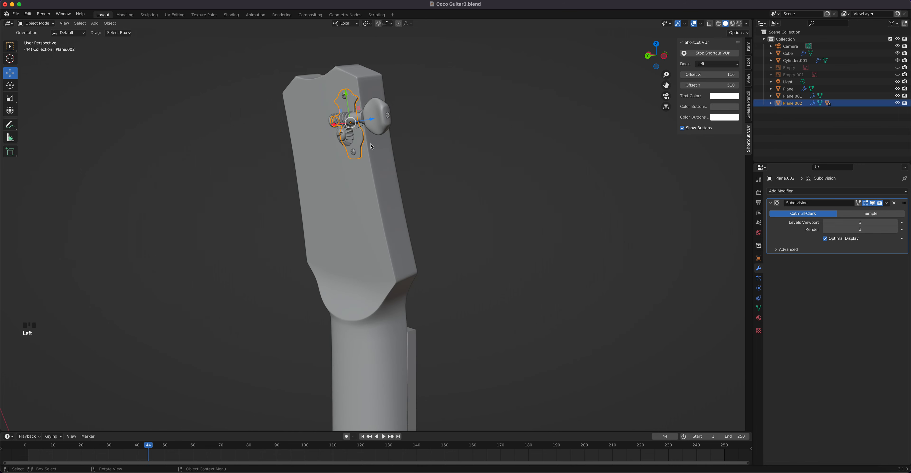
{"action": "middle_click_drag", "start_coordinate": [372, 143], "coordinate": [351, 148]}
{"action": "left_click_drag", "start_coordinate": [404, 177], "coordinate": [293, 94]}
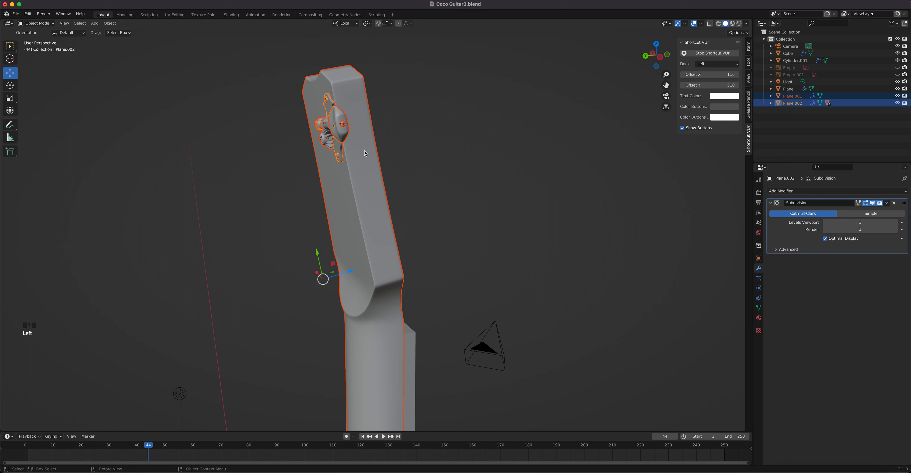
{"action": "key", "text": "slash"}
{"action": "middle_click_drag", "start_coordinate": [365, 153], "coordinate": [343, 424]}
{"action": "left_click", "coordinate": [435, 136]}
{"action": "scroll", "coordinate": [397, 132], "scroll_direction": "up", "scroll_amount": 6}
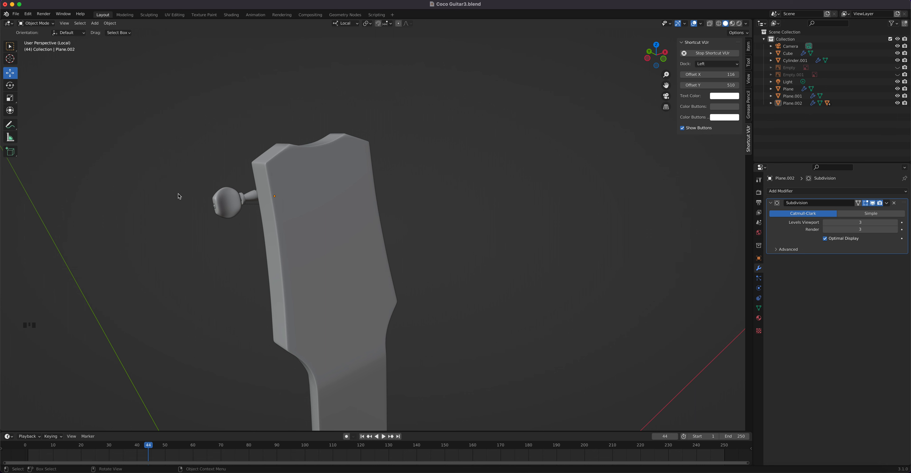
Add a torus mesh at the world origin and set its minor radius to 0.39 m
{"action": "key", "text": "shift+a"}
{"action": "mouse_move", "coordinate": [179, 195]}
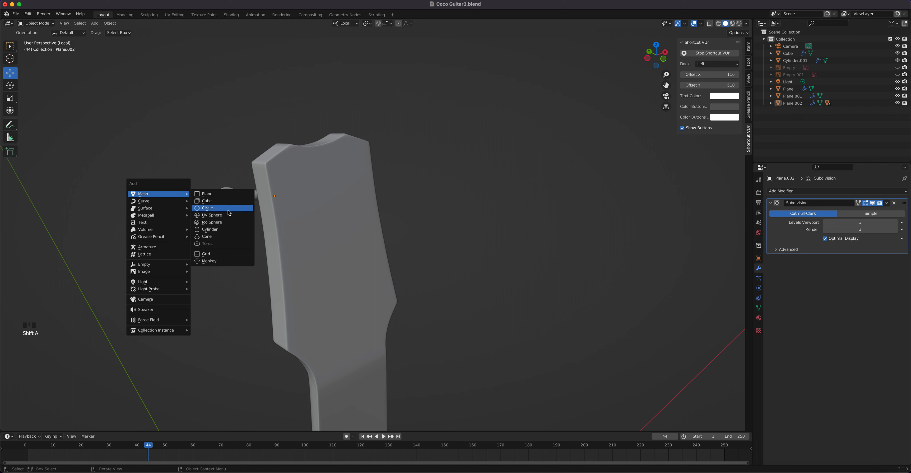
{"action": "left_click", "coordinate": [224, 243]}
{"action": "scroll", "coordinate": [323, 238], "scroll_direction": "down", "scroll_amount": 9}
{"action": "scroll", "coordinate": [323, 238], "scroll_direction": "up", "scroll_amount": 3}
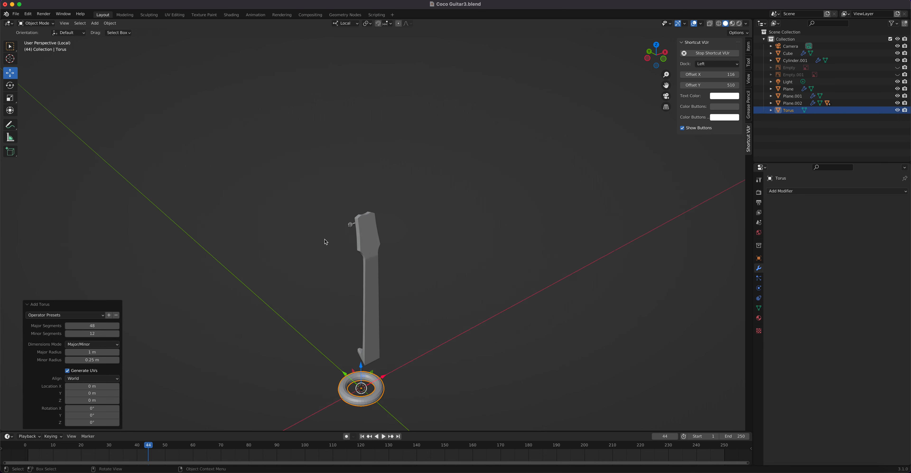
{"action": "middle_click_drag", "start_coordinate": [381, 326], "coordinate": [430, 122], "text": "shift"}
{"action": "scroll", "coordinate": [419, 282], "scroll_direction": "up", "scroll_amount": 3}
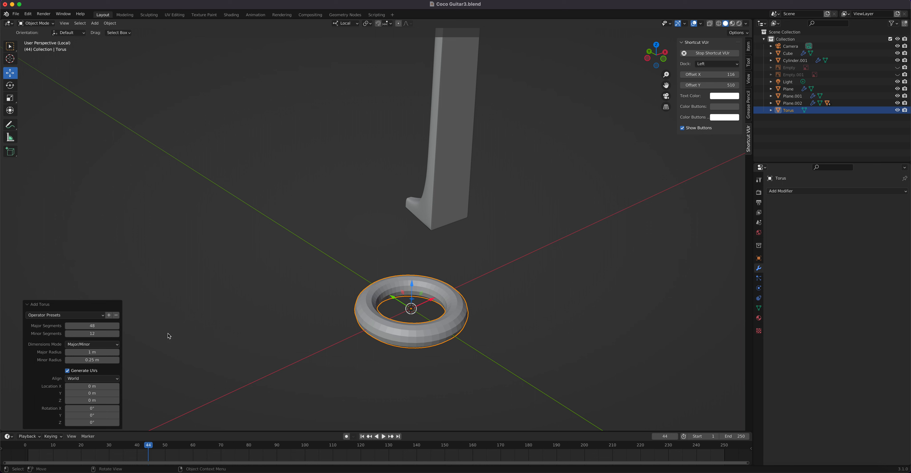
{"action": "left_click_drag", "start_coordinate": [93, 361], "coordinate": [118, 361]}
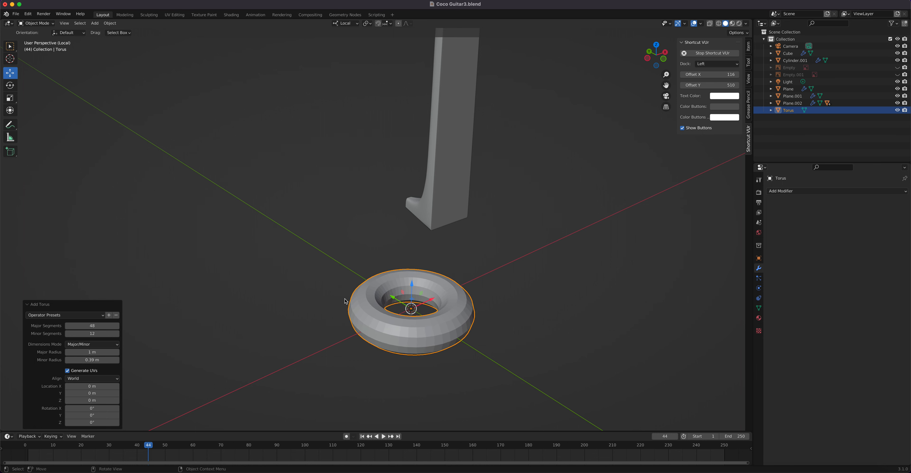
Shade the torus smooth and flatten it along its local Z axis to a scale of about 0.656
{"action": "right_click", "coordinate": [377, 305]}
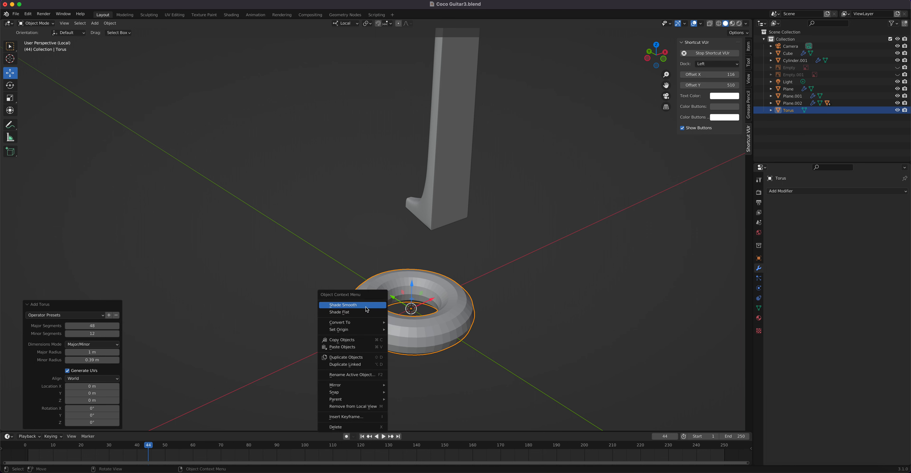
{"action": "left_click", "coordinate": [372, 304]}
{"action": "middle_click_drag", "start_coordinate": [386, 319], "coordinate": [358, 292]}
{"action": "key", "text": "s"}
{"action": "key", "text": "z"}
{"action": "key", "text": "z"}
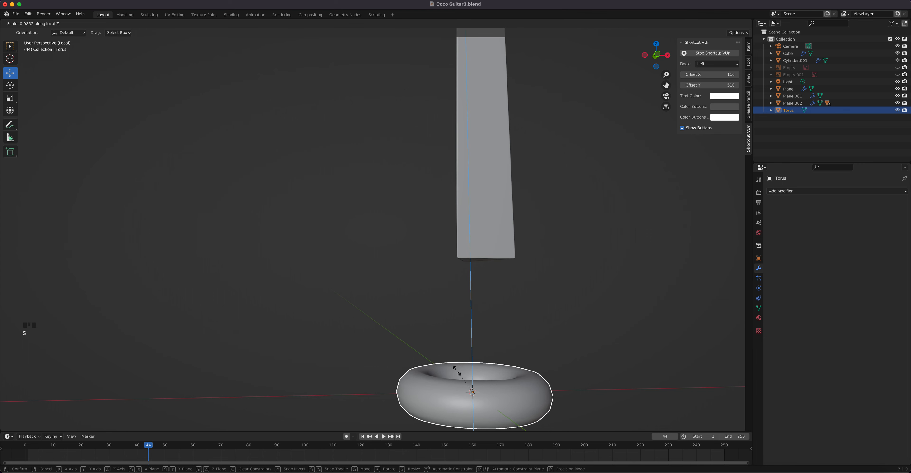
{"action": "left_click", "coordinate": [466, 378]}
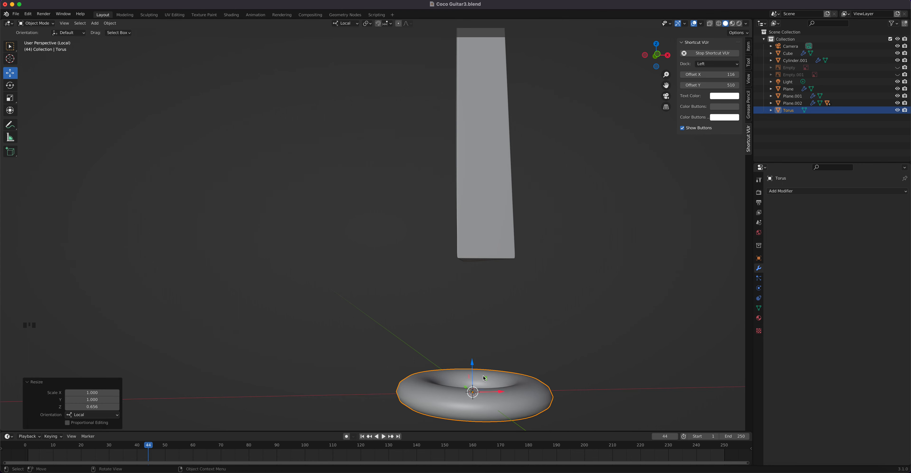
Delete the faces of the torus's lower half in Edit Mode, selecting them through the mesh from the front with X-ray on
{"action": "key", "text": "KP_1"}
{"action": "key", "text": "Tab"}
{"action": "middle_click_drag", "start_coordinate": [488, 365], "coordinate": [410, 274], "text": "shift"}
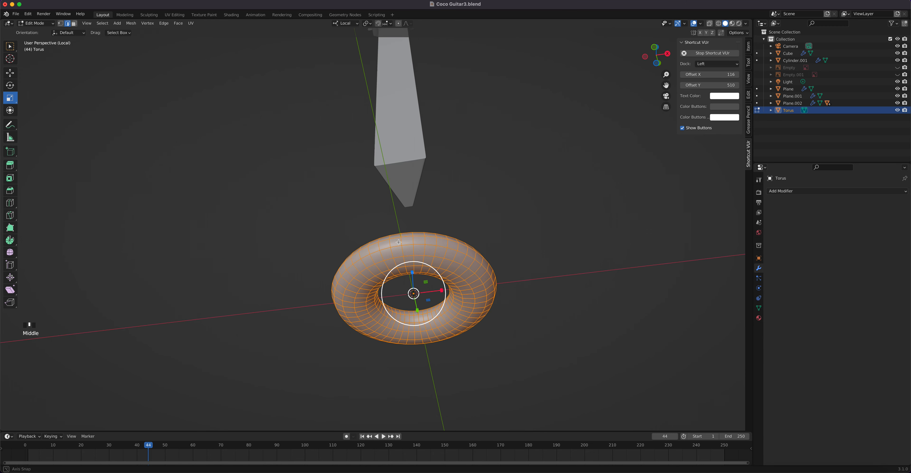
{"action": "left_click", "coordinate": [410, 265]}
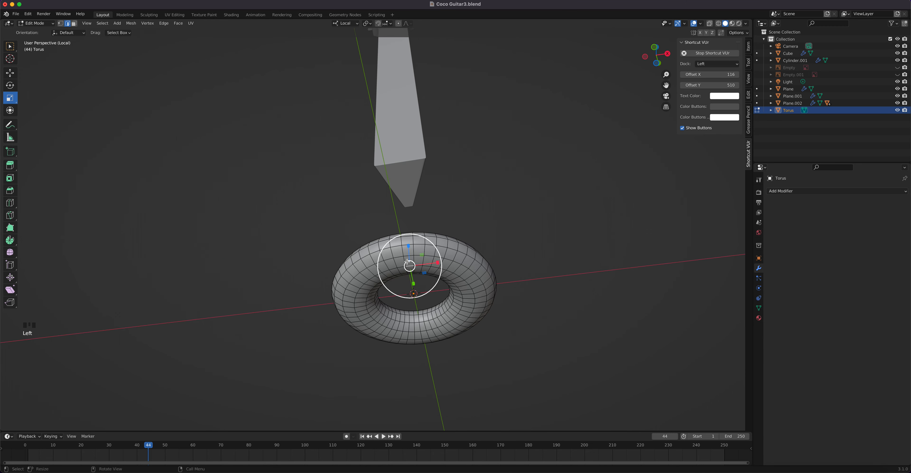
{"action": "key", "text": "3"}
{"action": "left_click", "coordinate": [406, 260], "text": "alt"}
{"action": "key", "text": "KP_1"}
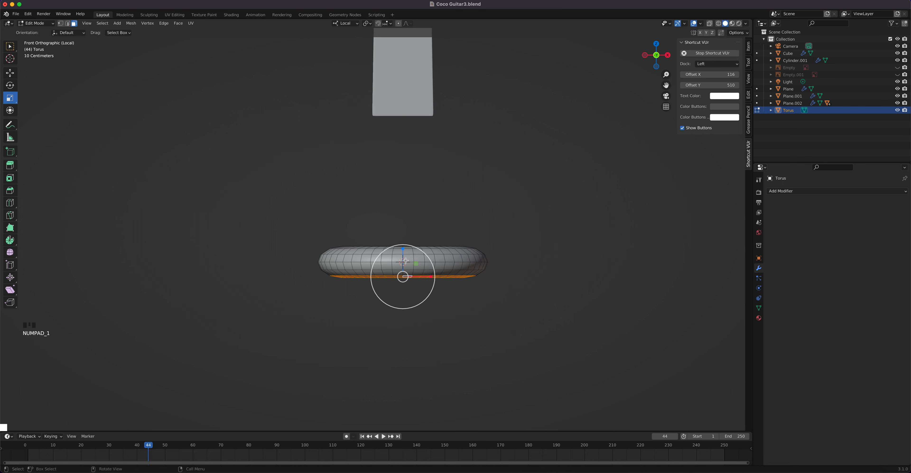
{"action": "left_click", "coordinate": [709, 23]}
{"action": "left_click_drag", "start_coordinate": [578, 331], "coordinate": [256, 264]}
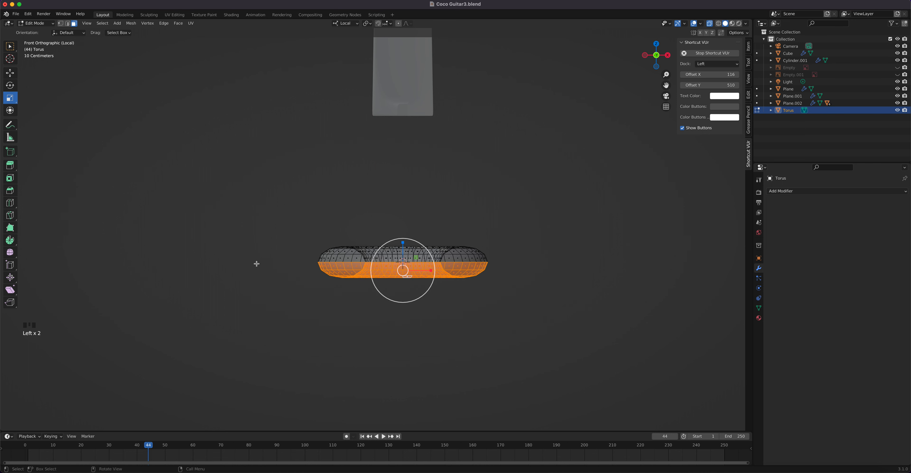
{"action": "key", "text": "x"}
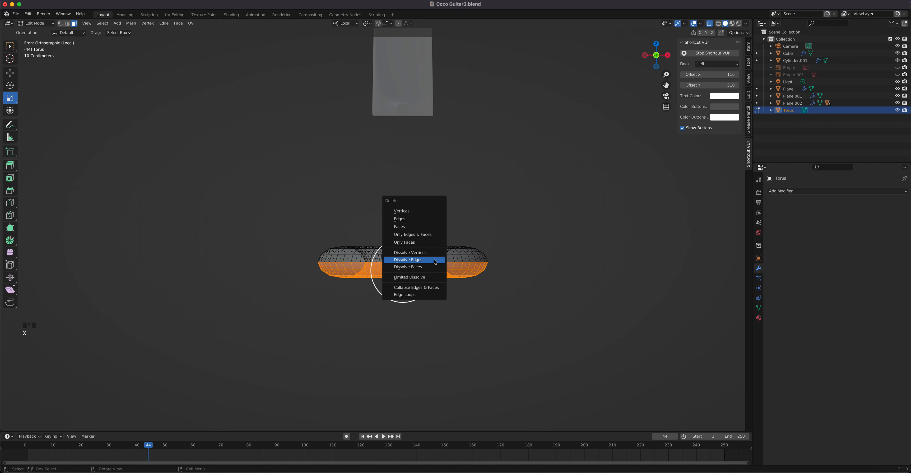
{"action": "left_click", "coordinate": [410, 232]}
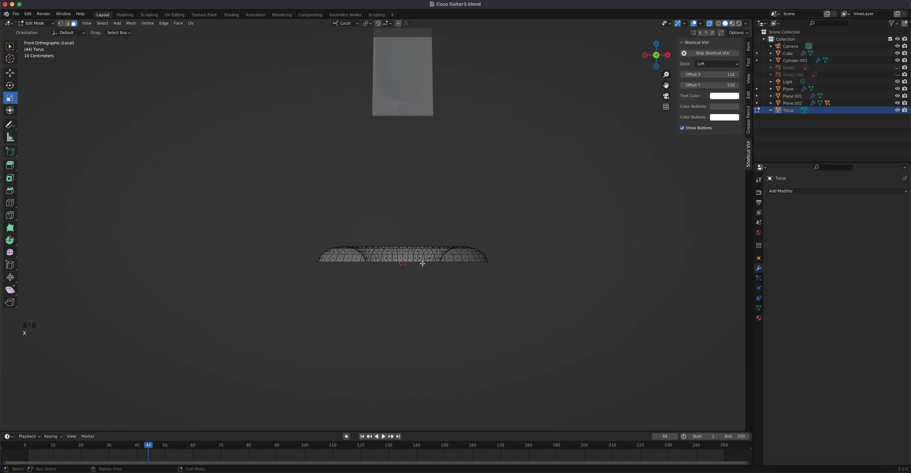
{"action": "key", "text": "Tab"}
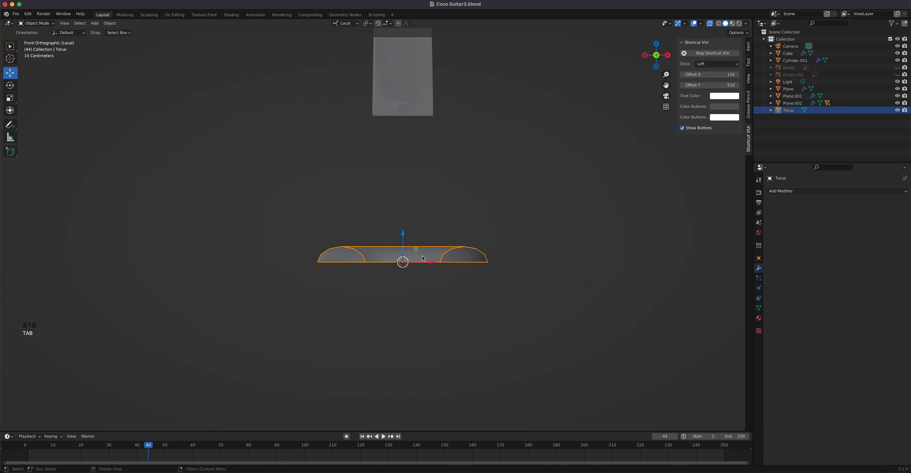
Move the half torus up to headstock height in the side view, about -0.9 m in Y and 10.17 m in Z
{"action": "key", "text": "KP_1"}
{"action": "key", "text": "KP_3"}
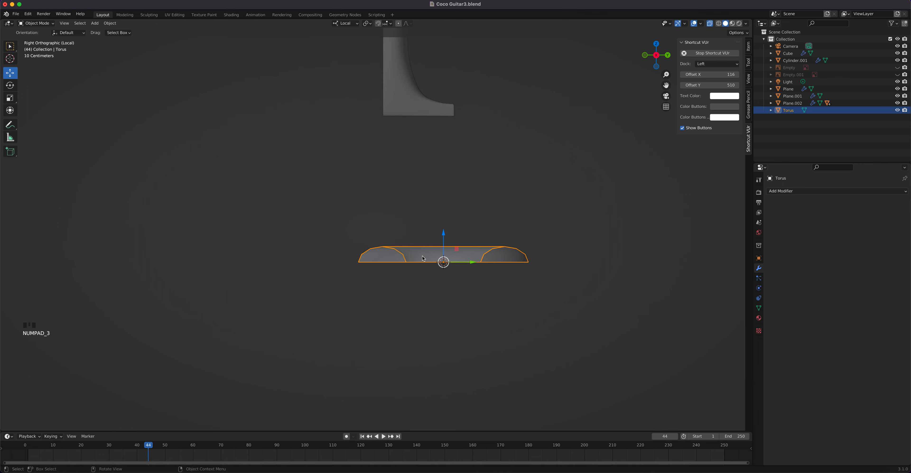
{"action": "scroll", "coordinate": [455, 237], "scroll_direction": "up", "scroll_amount": 3}
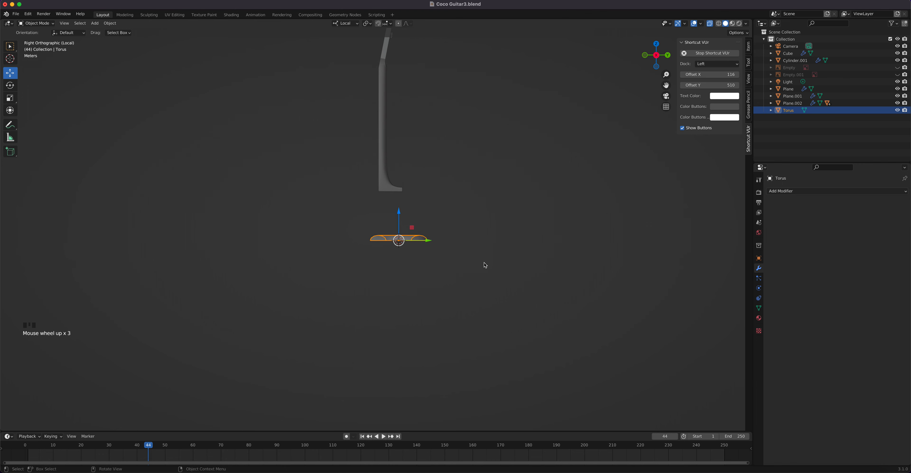
{"action": "key", "text": "g"}
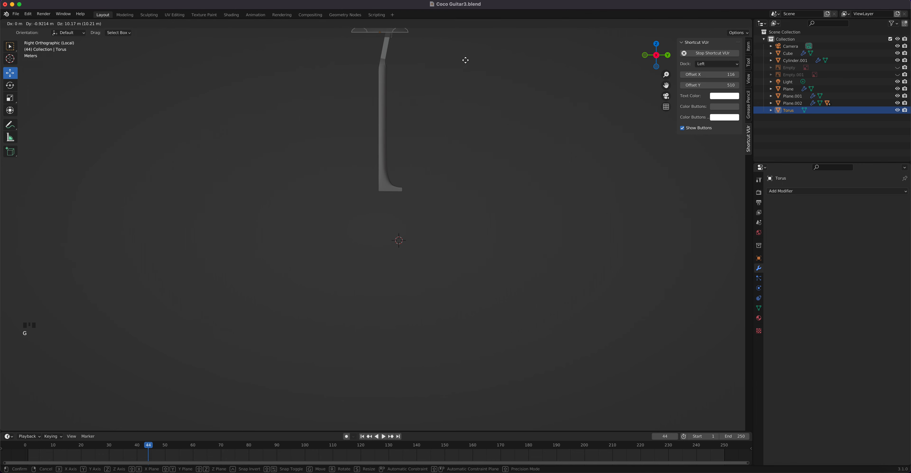
{"action": "left_click", "coordinate": [466, 60]}
Rotate the half torus about -76.9° to follow the headstock's tilt and move its flat side against the headstock's front face
{"action": "scroll", "coordinate": [392, 177], "scroll_direction": "up", "scroll_amount": 10}
{"action": "middle_click_drag", "start_coordinate": [451, 140], "coordinate": [341, 336], "text": "shift"}
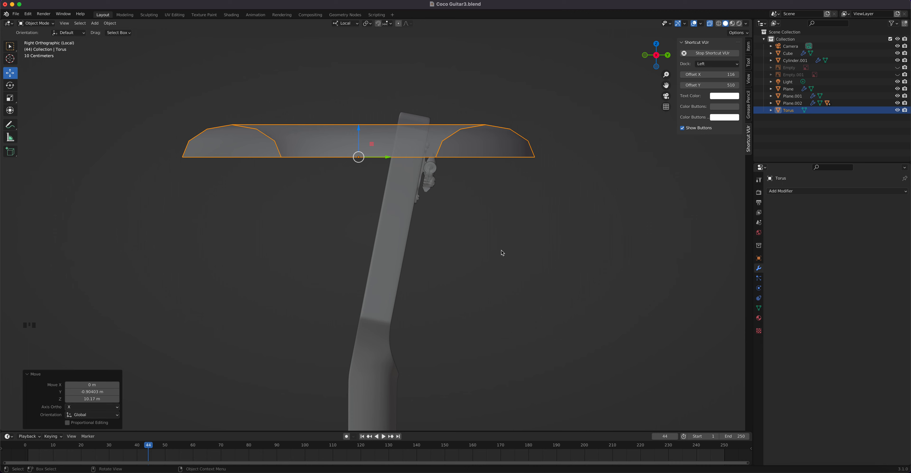
{"action": "key", "text": "r"}
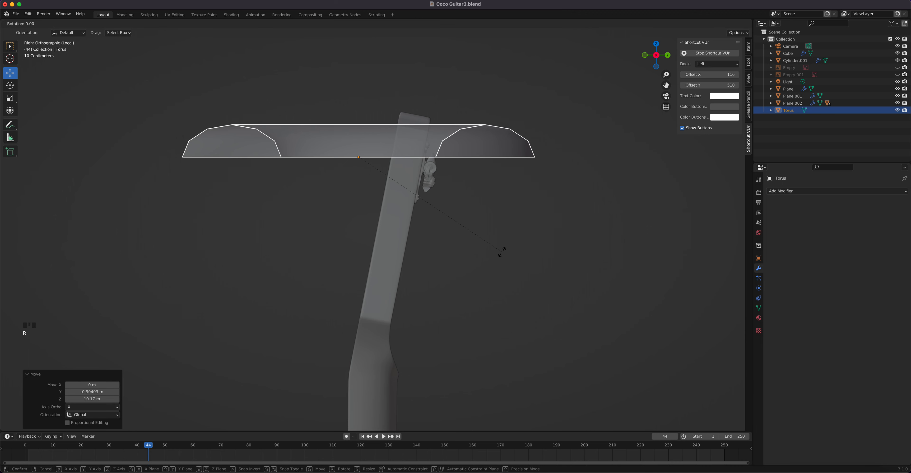
{"action": "left_click", "coordinate": [410, 111]}
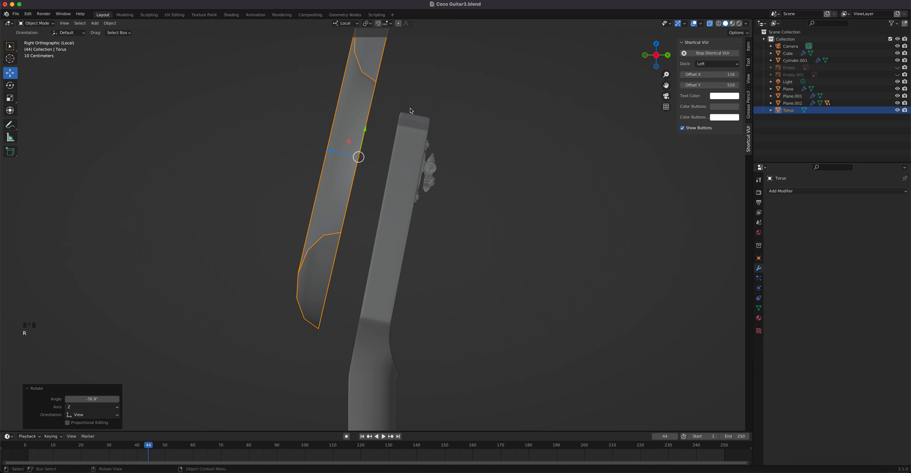
{"action": "key", "text": "g"}
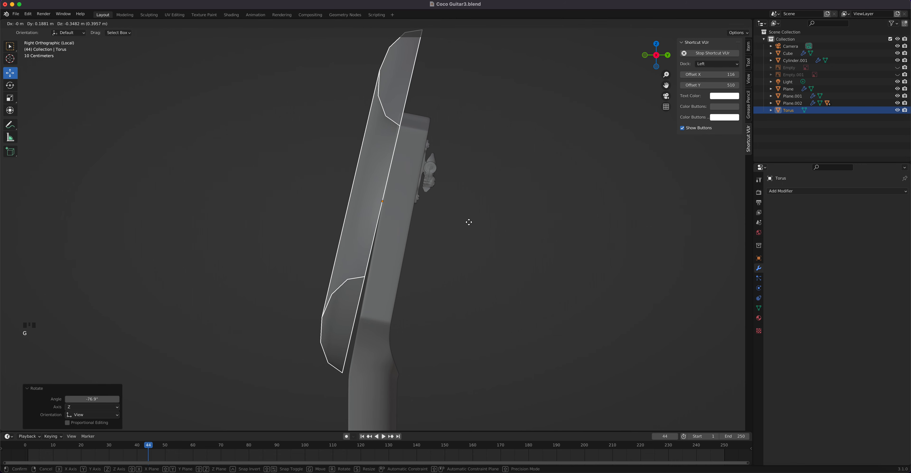
{"action": "left_click", "coordinate": [469, 222]}
Rotate the half torus a further -1.77° or so and scale it down to about 0.041
{"action": "scroll", "coordinate": [487, 238], "scroll_direction": "up", "scroll_amount": 5}
{"action": "key", "text": "r"}
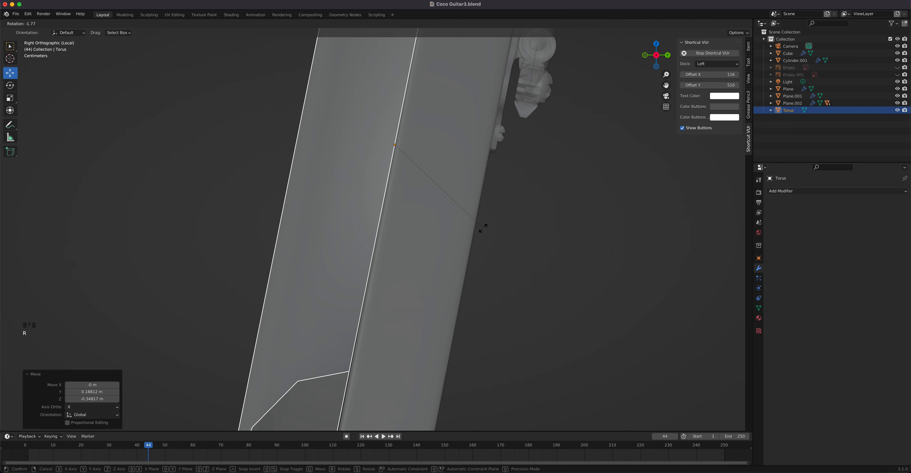
{"action": "left_click", "coordinate": [483, 227]}
{"action": "key", "text": "s"}
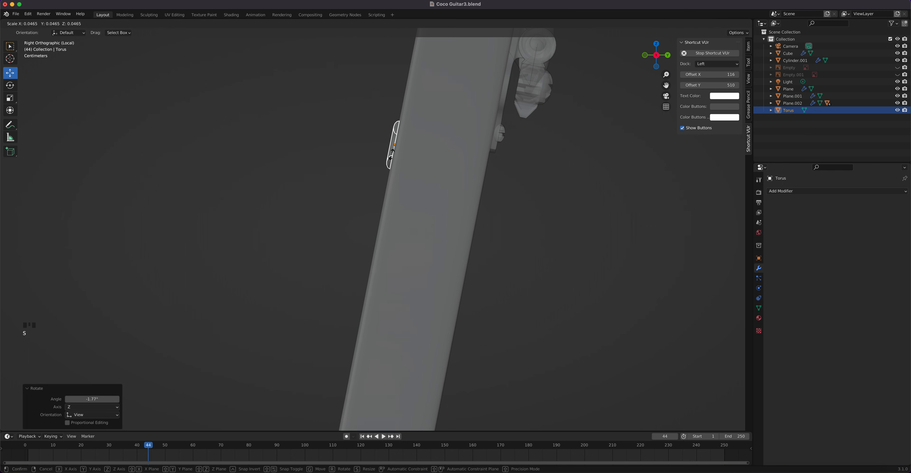
{"action": "left_click", "coordinate": [391, 154]}
Nudge the small ring about -0.0004 m along its local Z axis so it sits against the headstock face
{"action": "scroll", "coordinate": [408, 173], "scroll_direction": "down", "scroll_amount": 5}
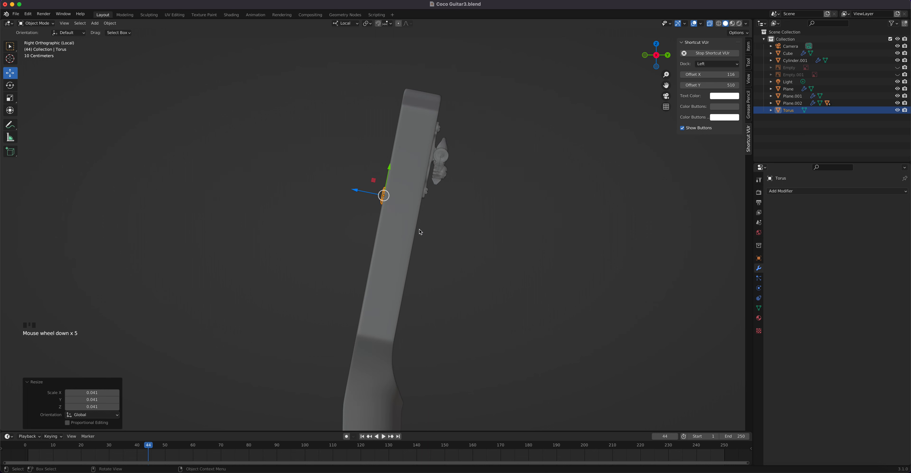
{"action": "scroll", "coordinate": [419, 230], "scroll_direction": "down", "scroll_amount": 2}
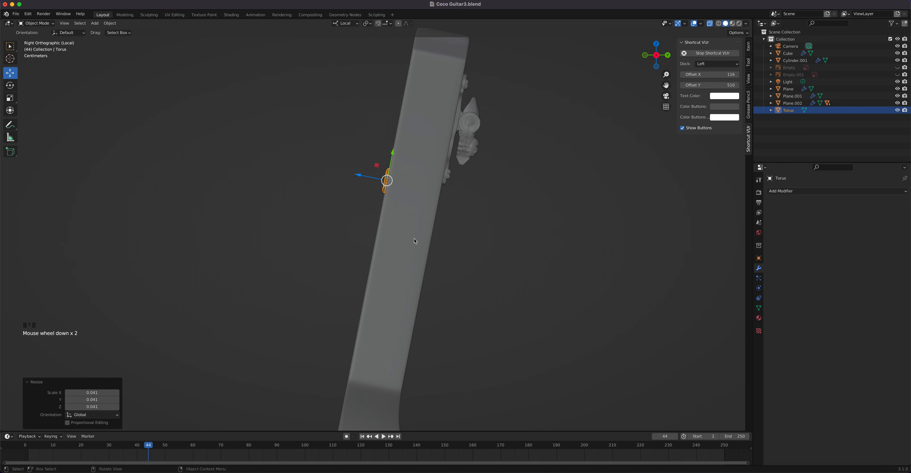
{"action": "scroll", "coordinate": [400, 242], "scroll_direction": "down", "scroll_amount": 5}
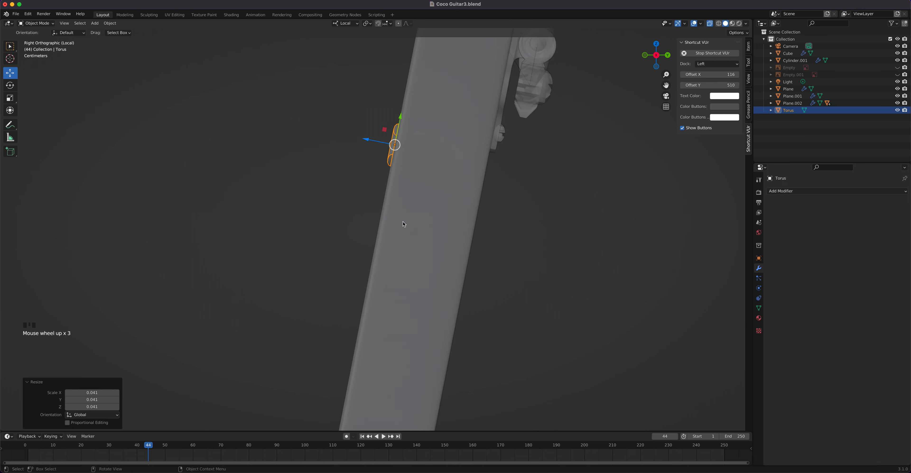
{"action": "middle_click_drag", "start_coordinate": [421, 198], "coordinate": [386, 181], "text": "shift"}
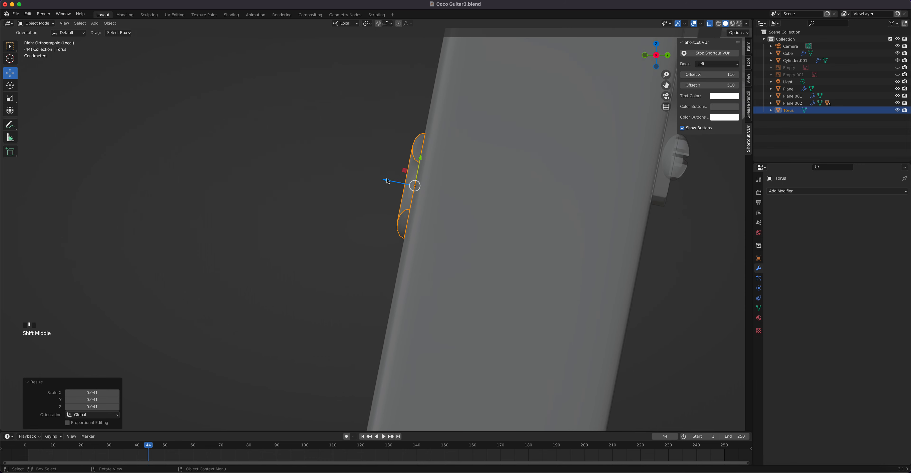
{"action": "left_click_drag", "start_coordinate": [387, 178], "coordinate": [388, 180]}
Turn off X-ray, raise the ring about 0.233 m along its local Y axis, and enlarge it by about 1.24
{"action": "key", "text": "KP_1"}
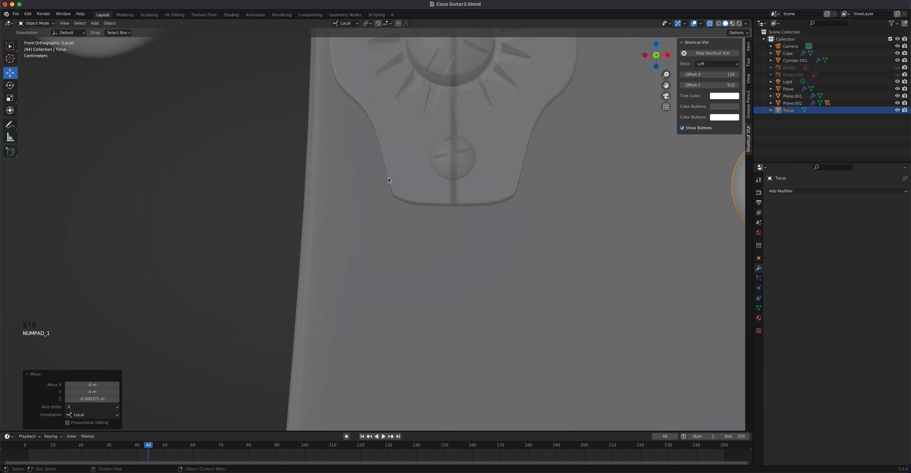
{"action": "scroll", "coordinate": [635, 282], "scroll_direction": "down", "scroll_amount": 9}
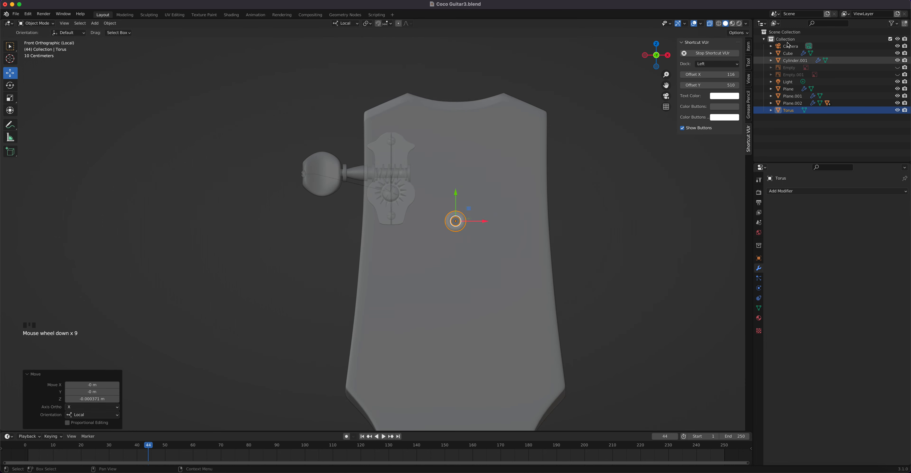
{"action": "left_click", "coordinate": [709, 24]}
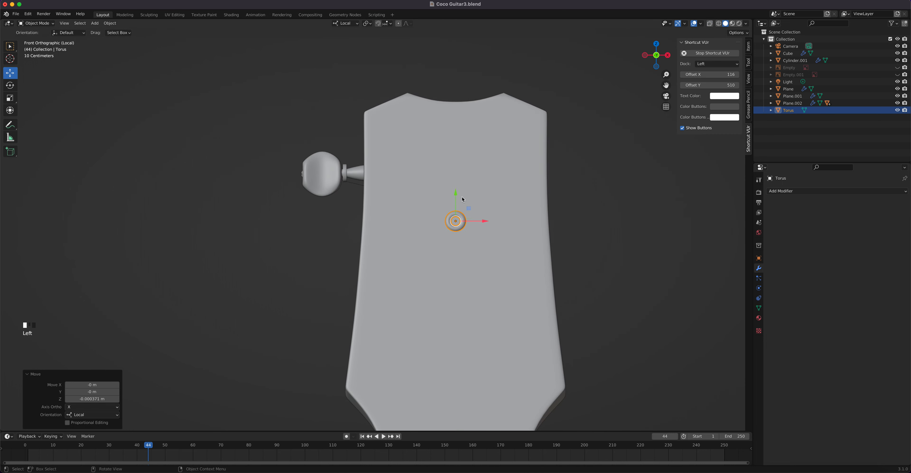
{"action": "left_click_drag", "start_coordinate": [457, 193], "coordinate": [458, 148]}
{"action": "key", "text": "s"}
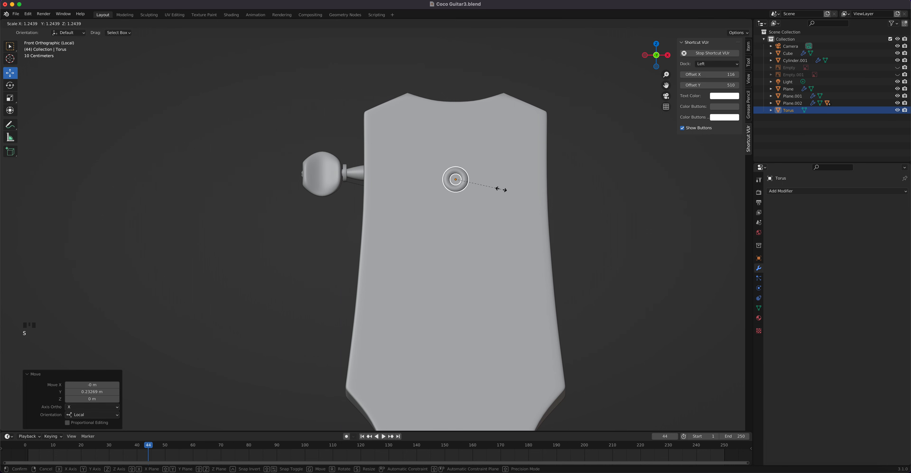
{"action": "left_click", "coordinate": [502, 189]}
Shift the ring across the headstock face toward the tuning peg's side and lower it slightly below the peg shaft
{"action": "left_click_drag", "start_coordinate": [487, 182], "coordinate": [411, 162]}
{"action": "left_click_drag", "start_coordinate": [441, 190], "coordinate": [428, 190]}
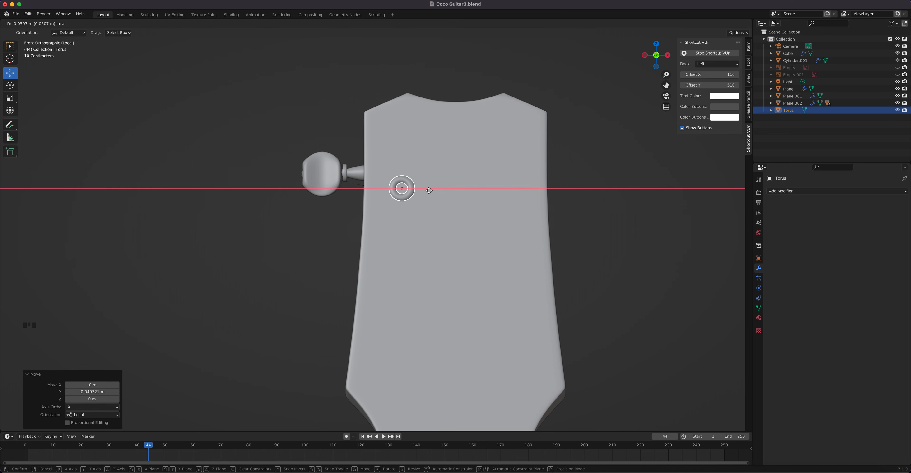
{"action": "left_click_drag", "start_coordinate": [429, 190], "coordinate": [429, 190]}
{"action": "left_click_drag", "start_coordinate": [402, 162], "coordinate": [402, 165]}
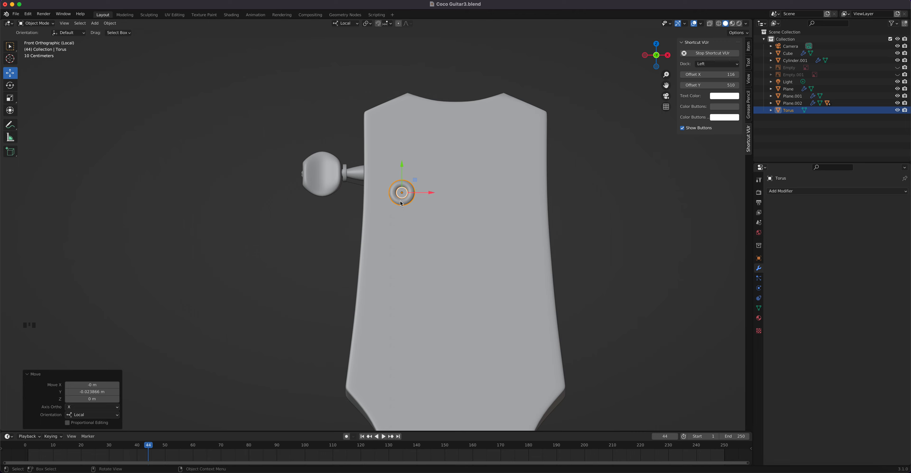
Isolate the ring alone in local view and open its mesh for editing
{"action": "scroll", "coordinate": [401, 202], "scroll_direction": "up", "scroll_amount": 8}
{"action": "middle_click_drag", "start_coordinate": [463, 117], "coordinate": [342, 268], "text": "shift"}
{"action": "scroll", "coordinate": [374, 210], "scroll_direction": "up", "scroll_amount": 5}
{"action": "middle_click_drag", "start_coordinate": [374, 210], "coordinate": [394, 203]}
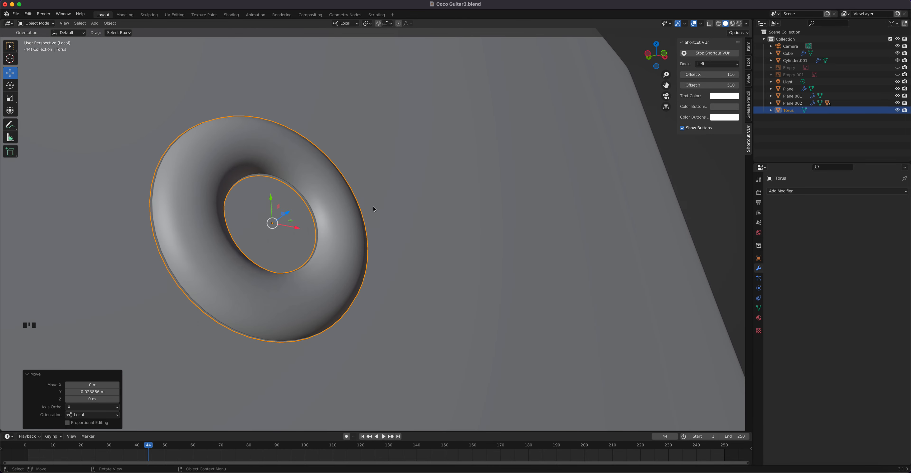
{"action": "key", "text": "Tab"}
{"action": "scroll", "coordinate": [306, 210], "scroll_direction": "up", "scroll_amount": 2}
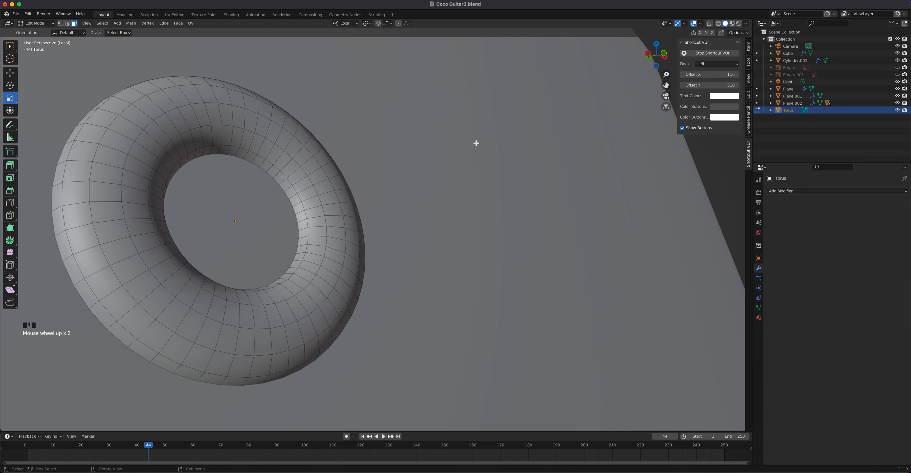
{"action": "key", "text": "Tab"}
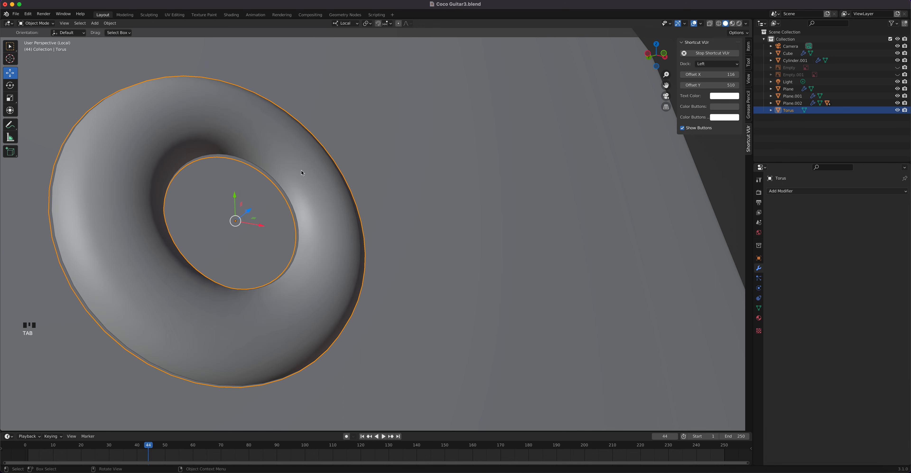
{"action": "key", "text": "slash"}
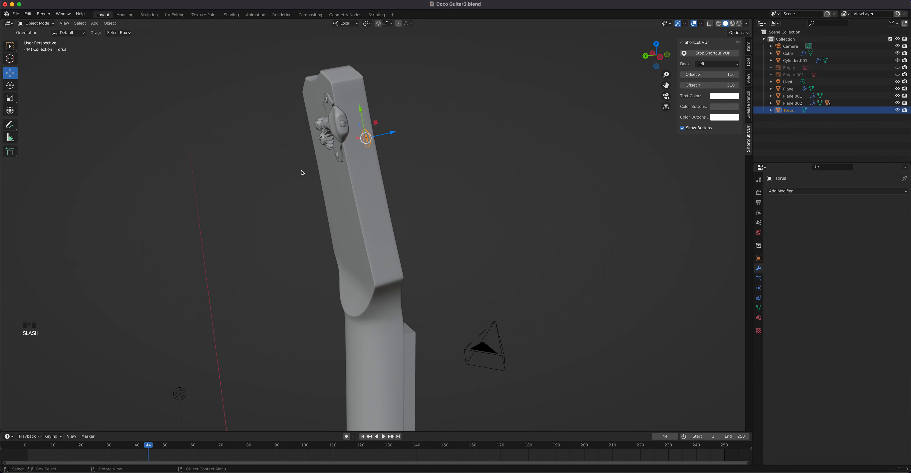
{"action": "key", "text": "slash"}
{"action": "middle_click_drag", "start_coordinate": [408, 177], "coordinate": [419, 180]}
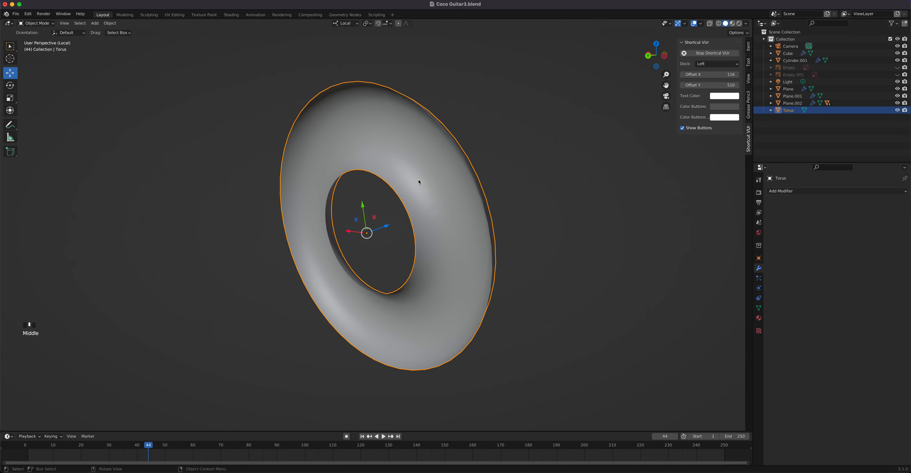
{"action": "key", "text": "Tab"}
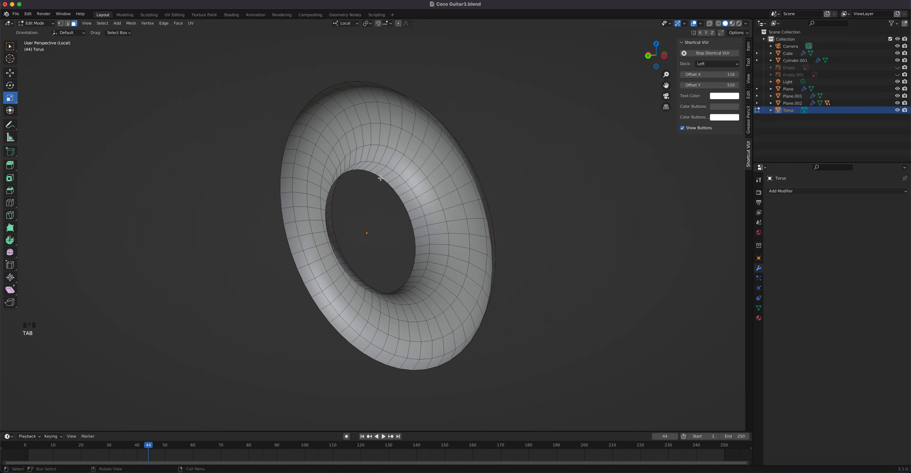
Fill the ring's inner hole with a face and inset that face by about 0.019 m
{"action": "key", "text": "2"}
{"action": "left_click", "coordinate": [380, 178]}
{"action": "left_click", "coordinate": [379, 178], "text": "alt"}
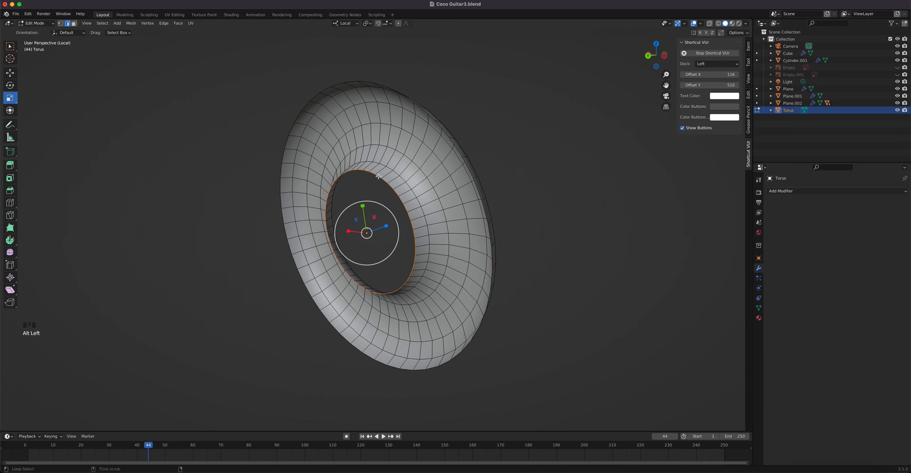
{"action": "key", "text": "f"}
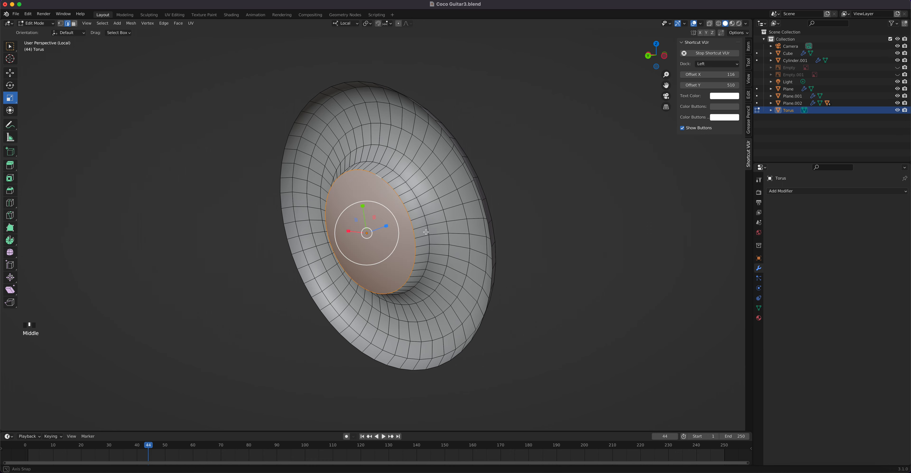
{"action": "middle_click_drag", "start_coordinate": [362, 239], "coordinate": [315, 237]}
{"action": "scroll", "coordinate": [315, 236], "scroll_direction": "up", "scroll_amount": 4}
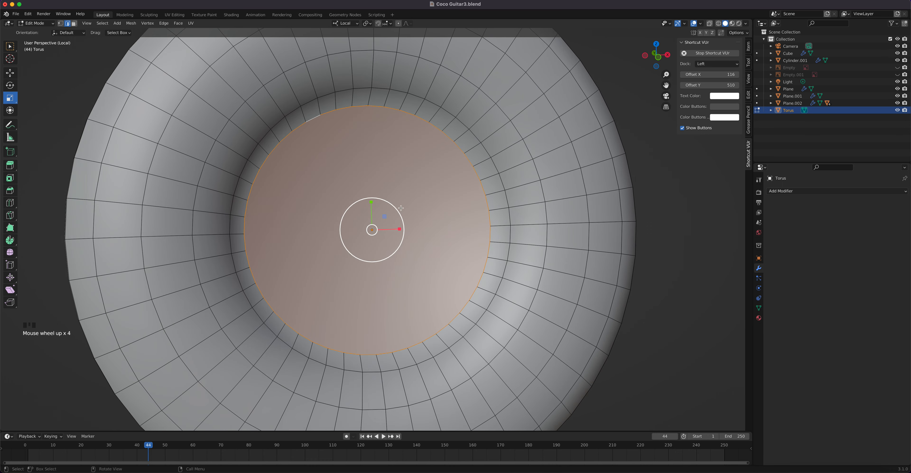
{"action": "key", "text": "i"}
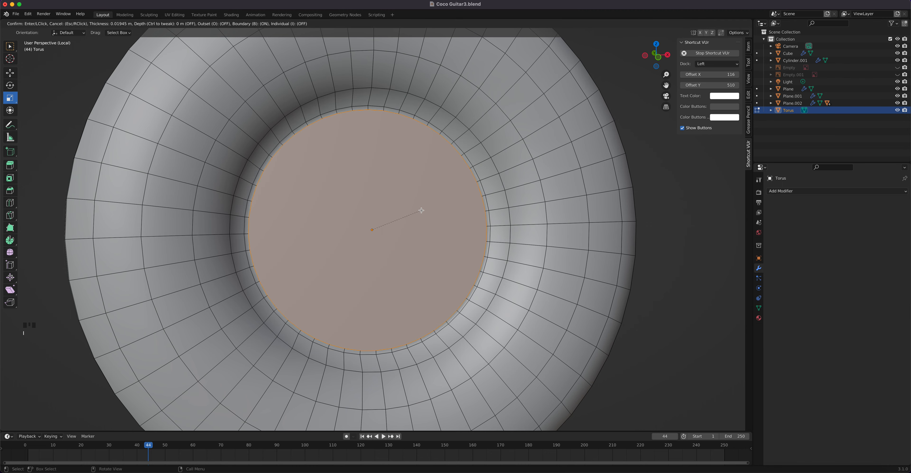
{"action": "left_click", "coordinate": [421, 210]}
Extrude the inset face outward about 0.093 m as a peg shaft and enlarge its end face by about 1.265
{"action": "middle_click_drag", "start_coordinate": [421, 211], "coordinate": [476, 213]}
{"action": "scroll", "coordinate": [466, 209], "scroll_direction": "down", "scroll_amount": 4}
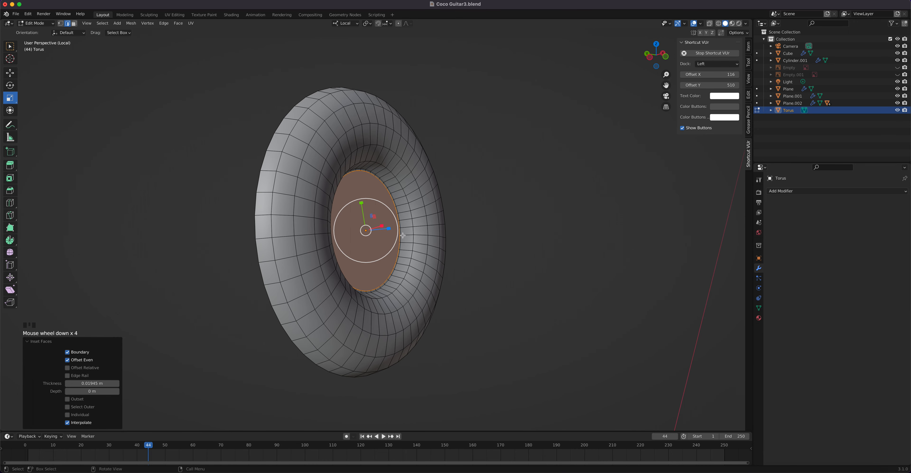
{"action": "key", "text": "e"}
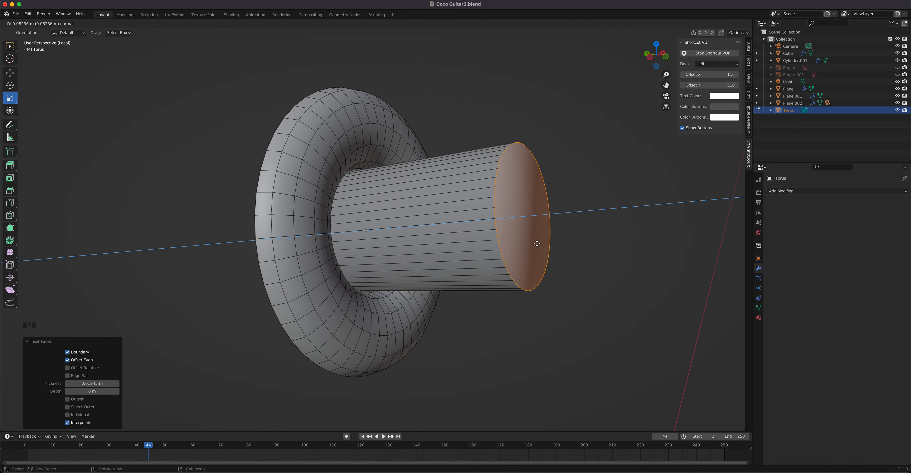
{"action": "left_click", "coordinate": [465, 254]}
{"action": "mouse_move", "coordinate": [465, 254]}
{"action": "middle_mouse_down"}
{"action": "mouse_move", "coordinate": [494, 238]}
{"action": "mouse_move", "coordinate": [472, 245]}
{"action": "middle_mouse_up"}
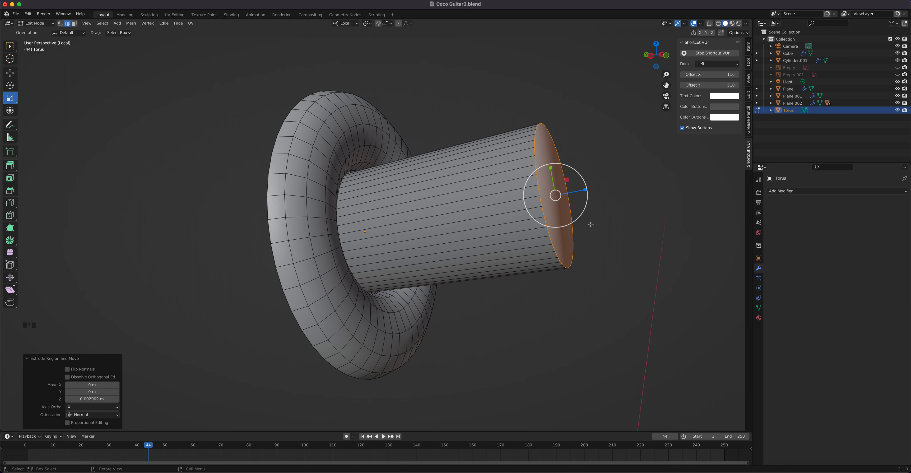
{"action": "key", "text": "s"}
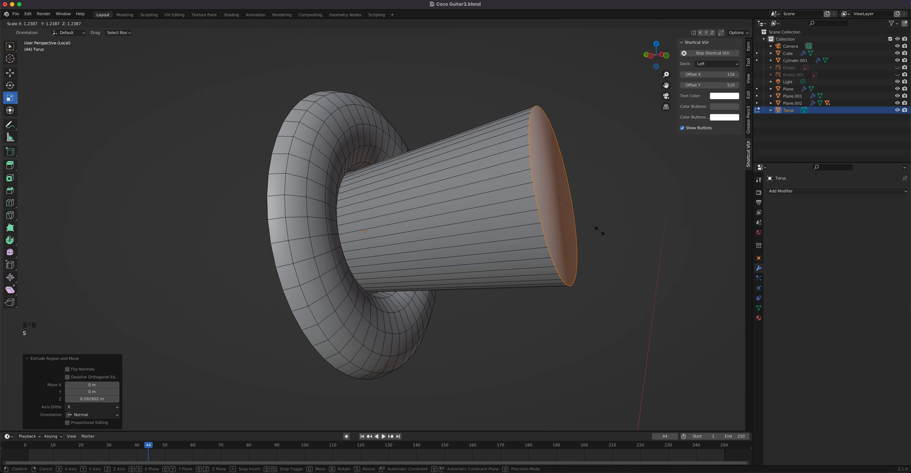
{"action": "left_click", "coordinate": [600, 232]}
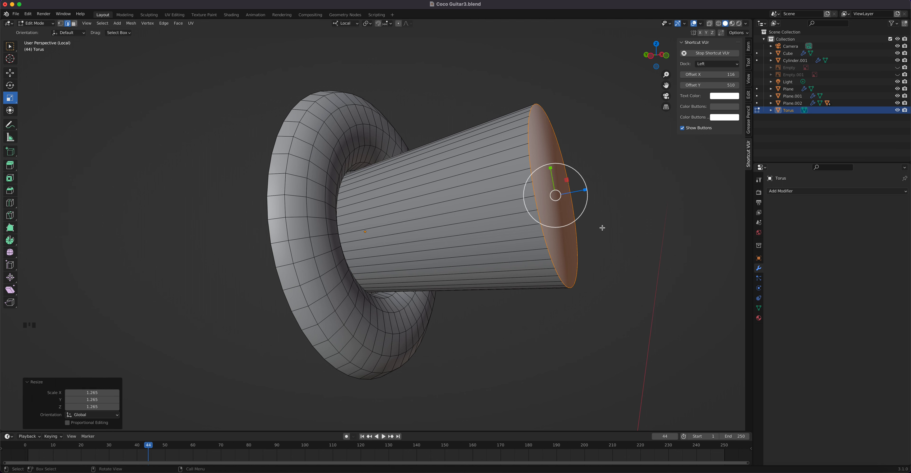
Extrude the shaft's flared end face by about 0.0037 m to form a thin rim band
{"action": "key", "text": "e"}
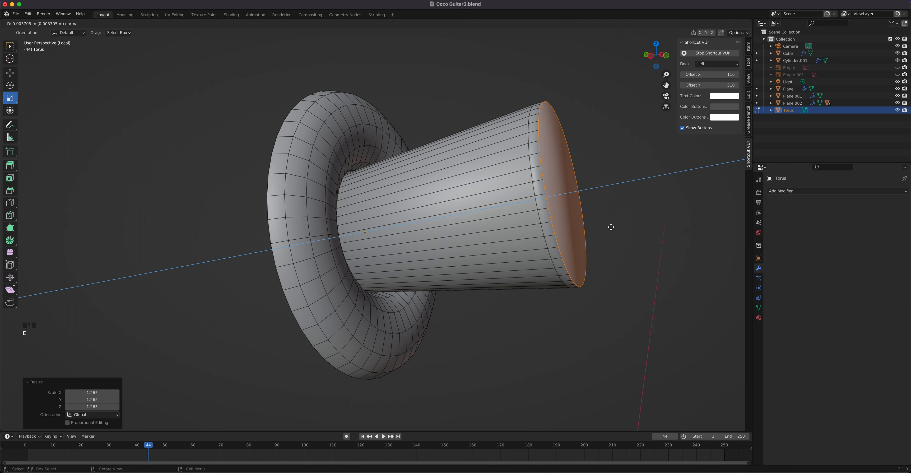
{"action": "left_click", "coordinate": [611, 227]}
{"action": "key", "text": "s"}
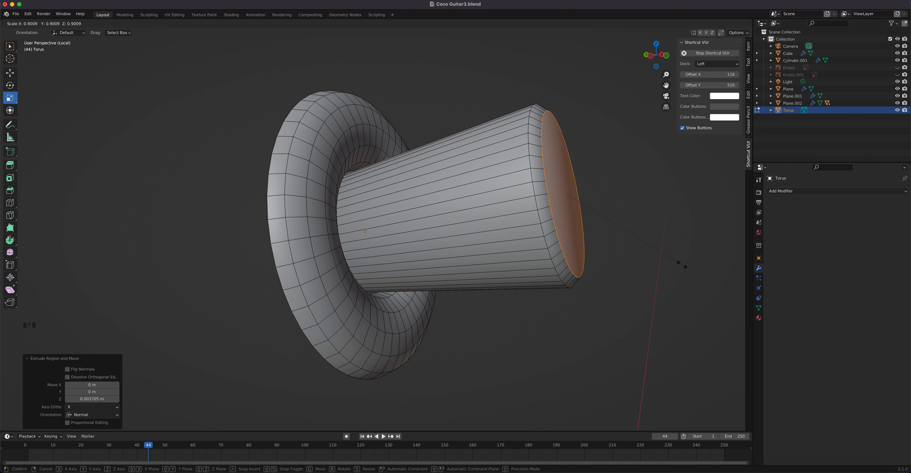
{"action": "right_click", "coordinate": [682, 265]}
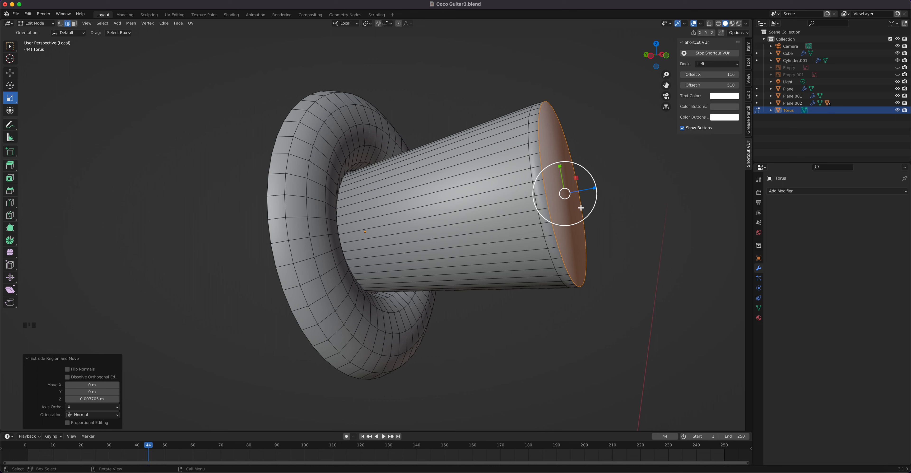
Extrude the end face another 0.0057 m and shrink it to about 0.583 to form a tapered cap
{"action": "key", "text": "e"}
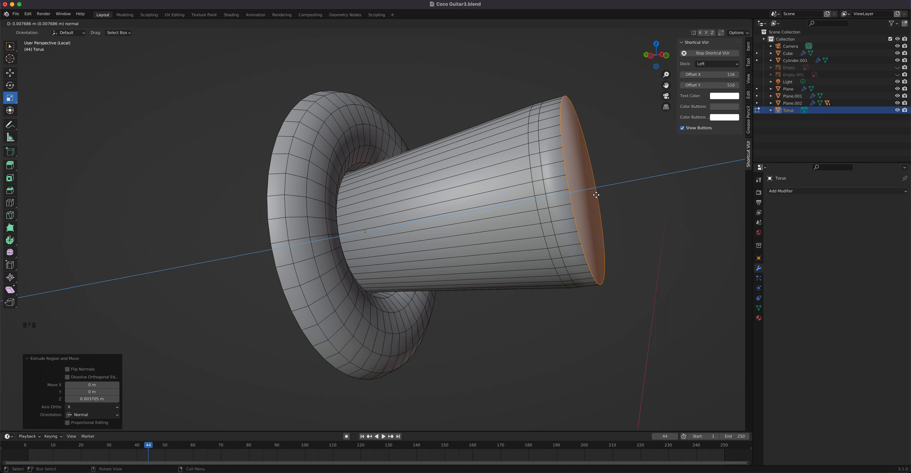
{"action": "left_click", "coordinate": [597, 194]}
{"action": "key", "text": "s"}
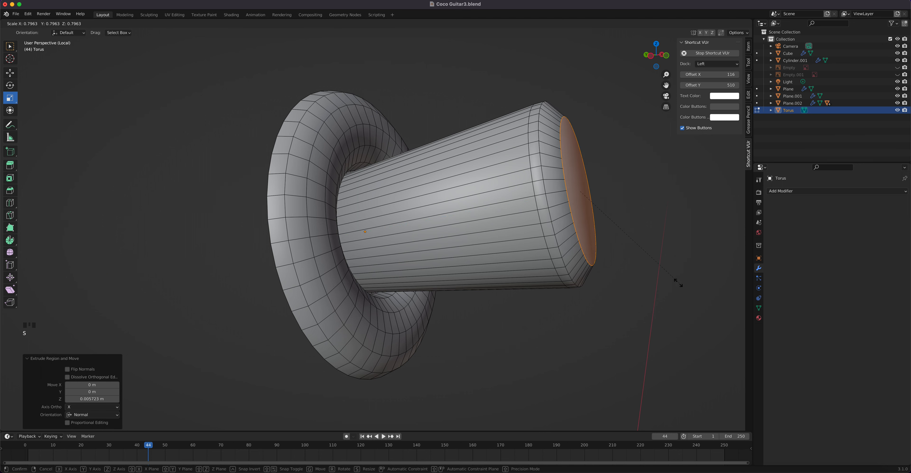
{"action": "left_click", "coordinate": [647, 261]}
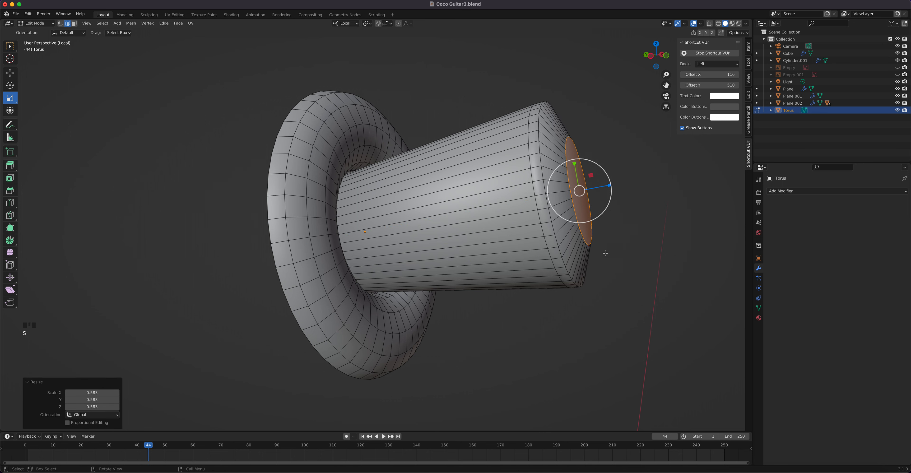
Move the edge loop at the cap's base about 0.0028 m outward along local Z and scale it to about 0.906
{"action": "left_click", "coordinate": [547, 201]}
{"action": "left_click", "coordinate": [547, 201], "text": "alt"}
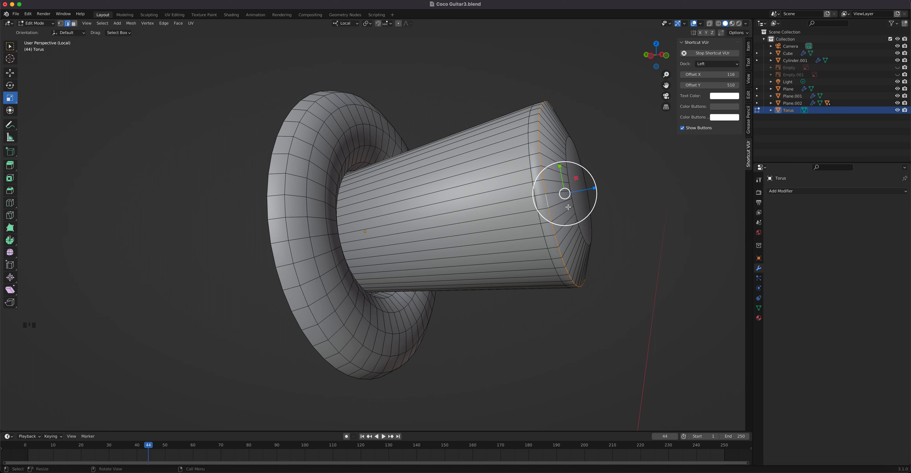
{"action": "key", "text": "g"}
{"action": "key", "text": "z"}
{"action": "left_click", "coordinate": [578, 215]}
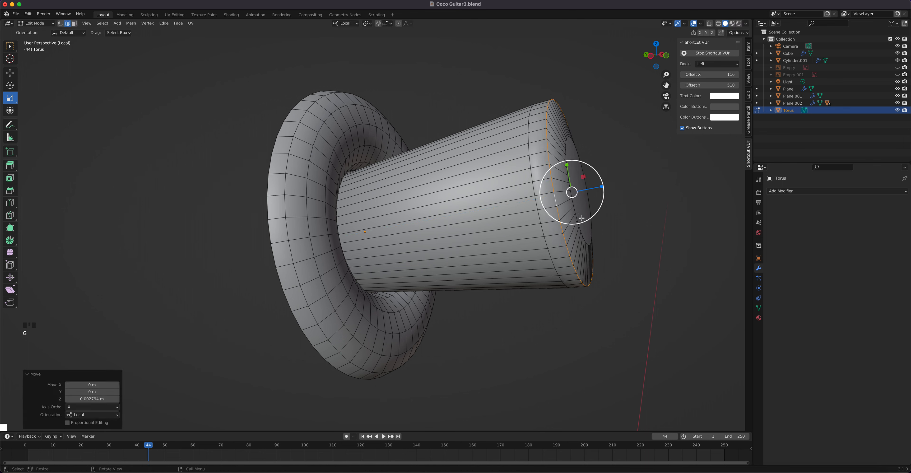
{"action": "key", "text": "s"}
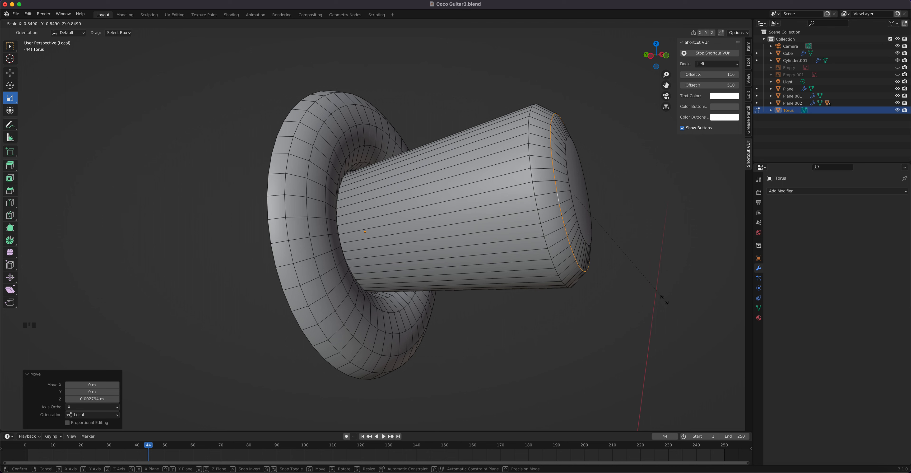
{"action": "left_click", "coordinate": [670, 307]}
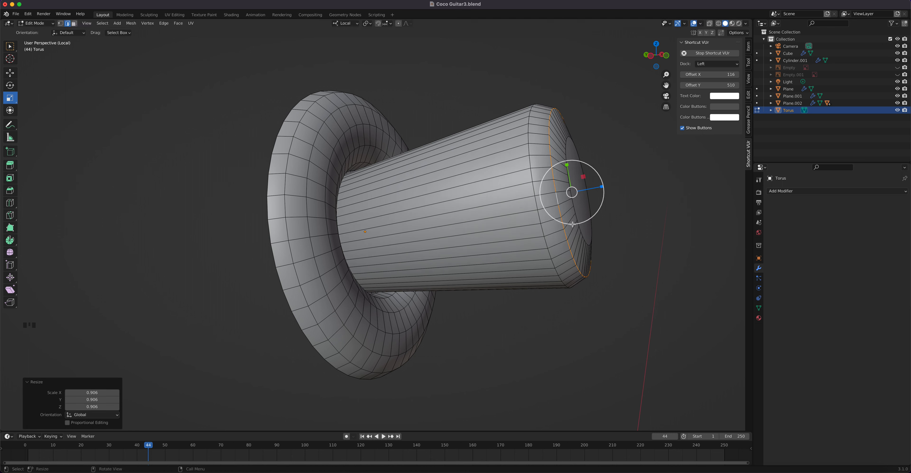
Bevel the cap's base edge loop with a width of about 0.143 m and 3 segments
{"action": "right_click", "coordinate": [557, 195]}
{"action": "right_click", "coordinate": [557, 194]}
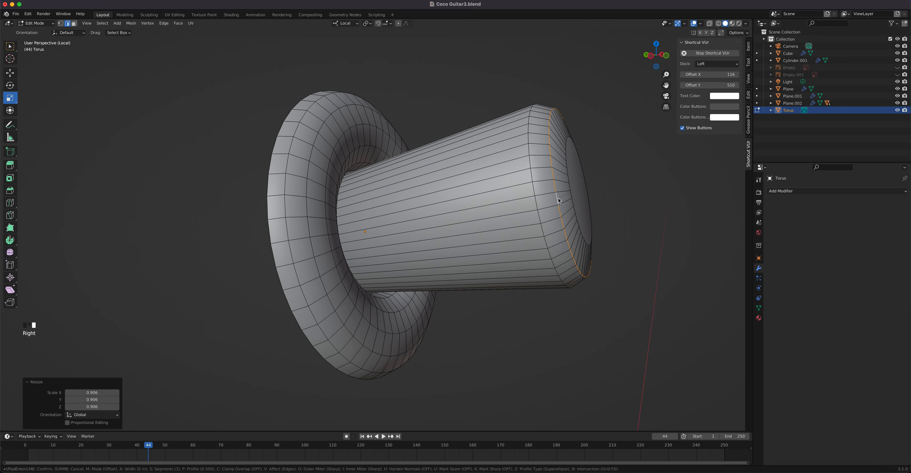
{"action": "left_click", "coordinate": [587, 214]}
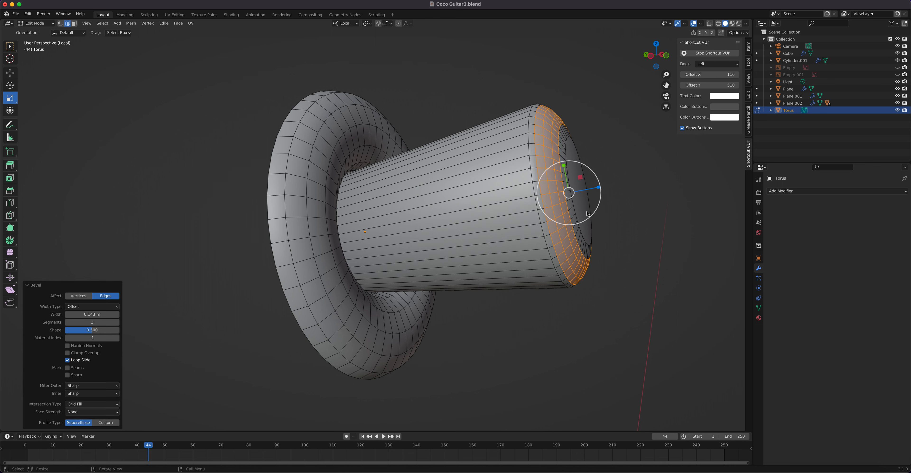
Add the cap's remaining end faces to the beveled selection and flatten them to about 0.43 along local Z
{"action": "left_click", "coordinate": [581, 184], "text": "shift"}
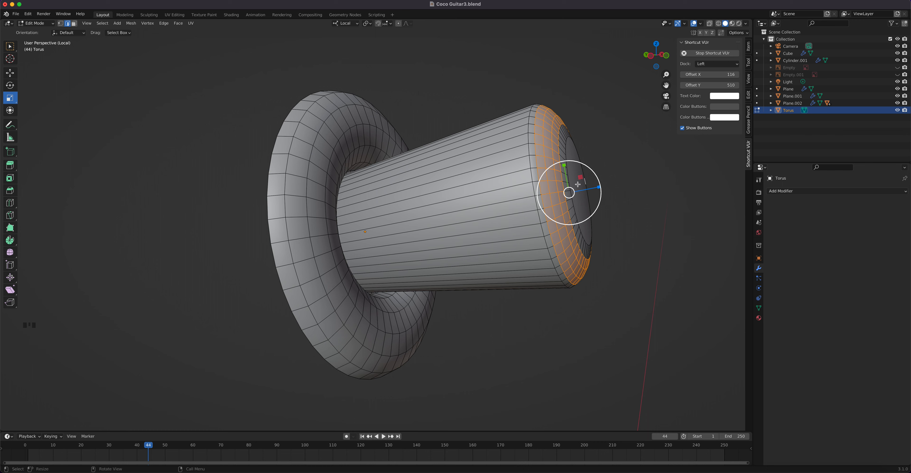
{"action": "middle_click_drag", "start_coordinate": [587, 199], "coordinate": [560, 206]}
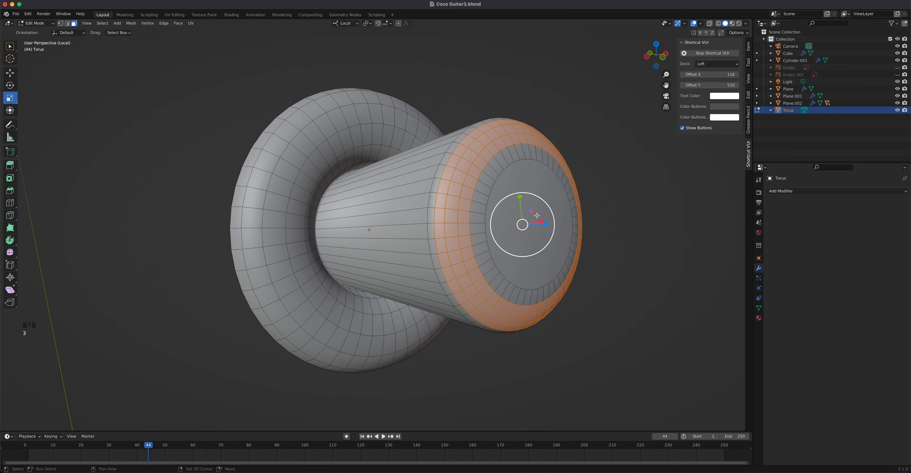
{"action": "left_click", "coordinate": [518, 159], "text": "shift"}
{"action": "left_click", "coordinate": [517, 155], "text": "shift"}
{"action": "middle_click_drag", "start_coordinate": [547, 215], "coordinate": [556, 215]}
{"action": "left_click_drag", "start_coordinate": [605, 191], "coordinate": [587, 190]}
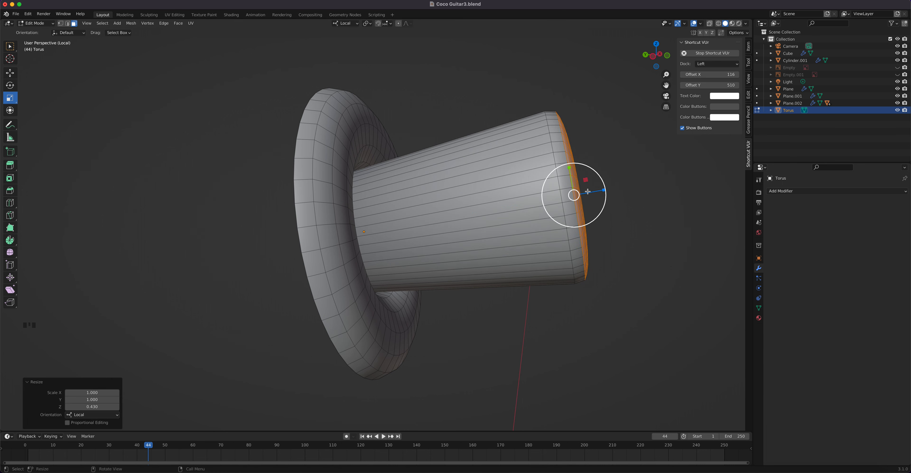
Nudge the flattened cap slightly inward along local Z and check the shape in Object Mode before returning to mesh editing
{"action": "key", "text": "g"}
{"action": "key", "text": "z"}
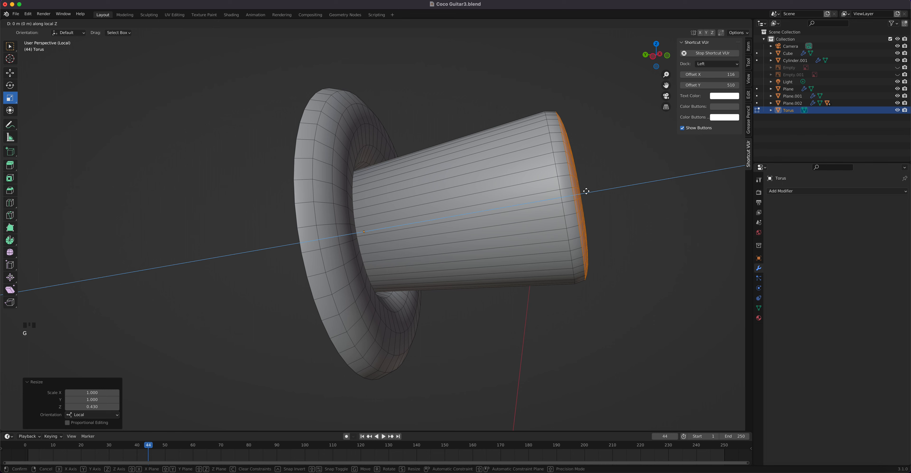
{"action": "left_click", "coordinate": [582, 191]}
{"action": "middle_click_drag", "start_coordinate": [602, 249], "coordinate": [556, 239]}
{"action": "key", "text": "Tab"}
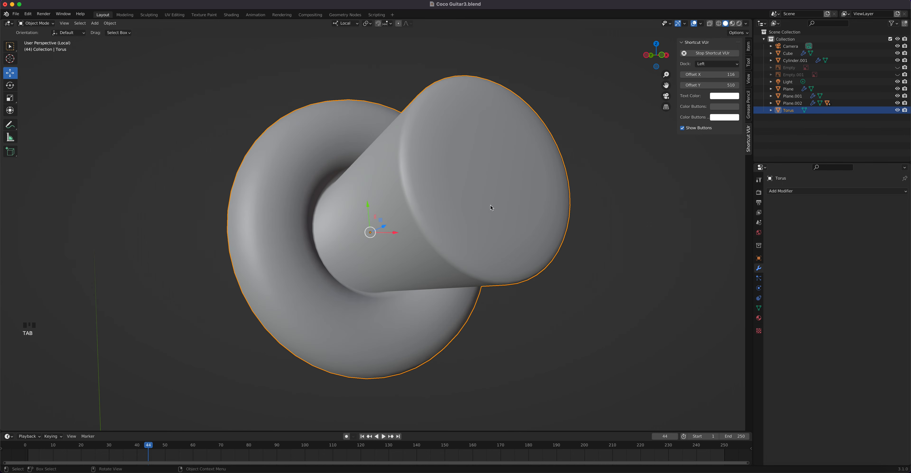
{"action": "key", "text": "Tab"}
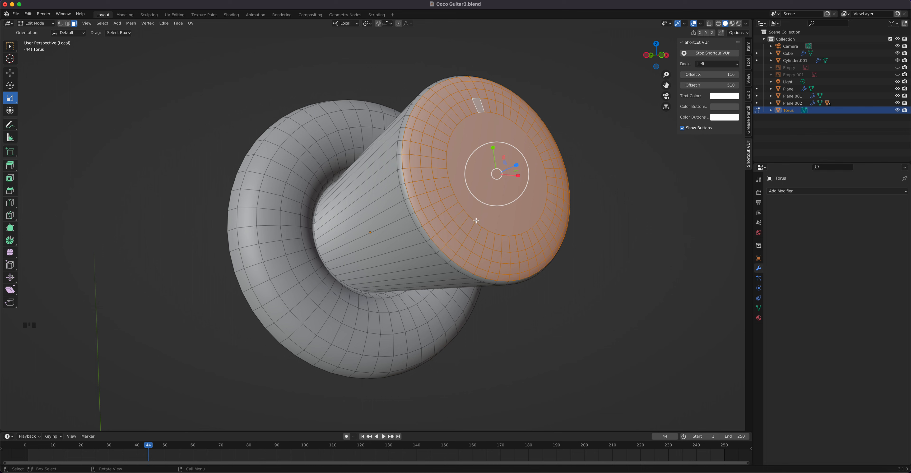
Add one loop cut around the middle of the shaft and scale it to about 0.592 to form a narrow waist
{"action": "mouse_move", "coordinate": [447, 208]}
{"action": "middle_mouse_down"}
{"action": "mouse_move", "coordinate": [495, 193]}
{"action": "mouse_move", "coordinate": [461, 197]}
{"action": "middle_mouse_up"}
{"action": "key", "text": "ctrl+r"}
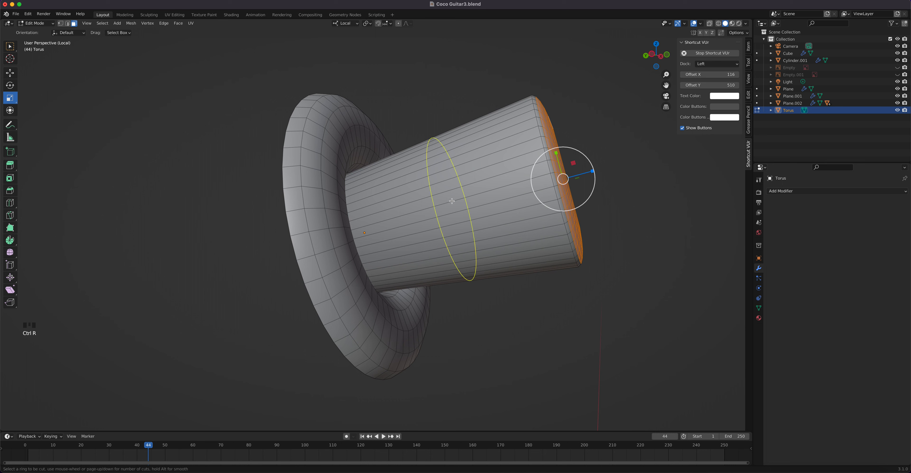
{"action": "left_click", "coordinate": [452, 201]}
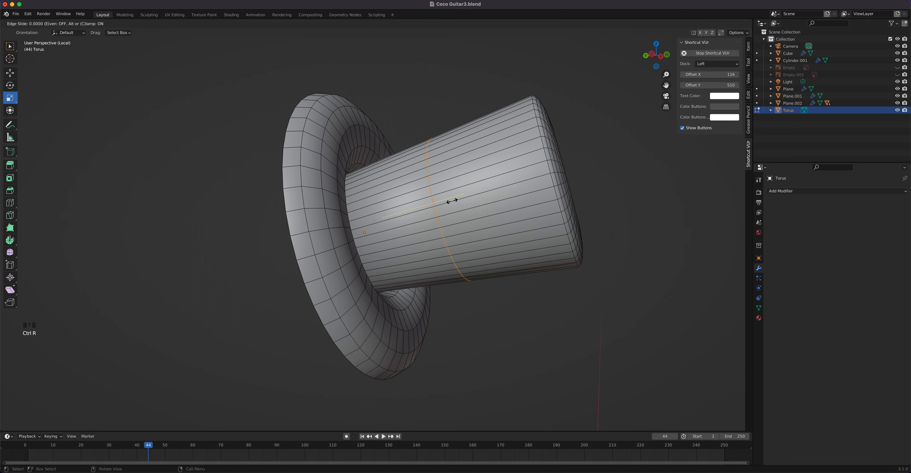
{"action": "left_click", "coordinate": [452, 201]}
{"action": "key", "text": "s"}
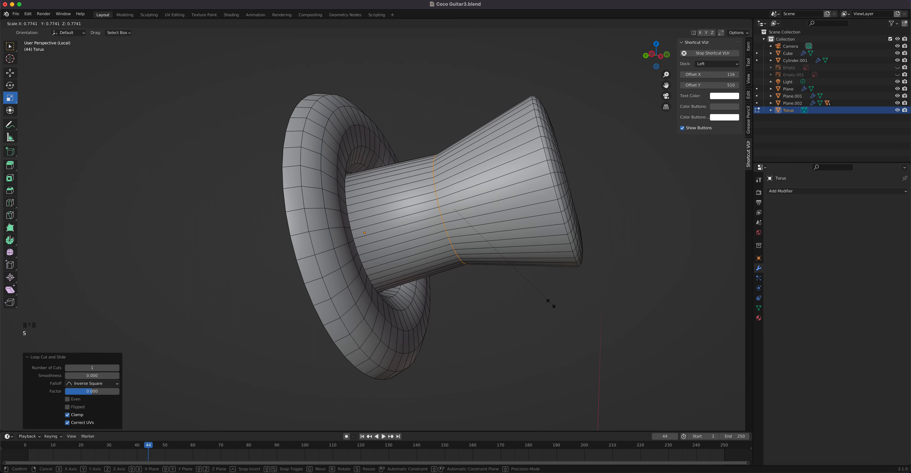
{"action": "left_click", "coordinate": [522, 287]}
Bevel the waist loop about 0.983 m wide with 4 segments, and switch to face selection
{"action": "right_click", "coordinate": [442, 214]}
{"action": "left_click", "coordinate": [442, 212]}
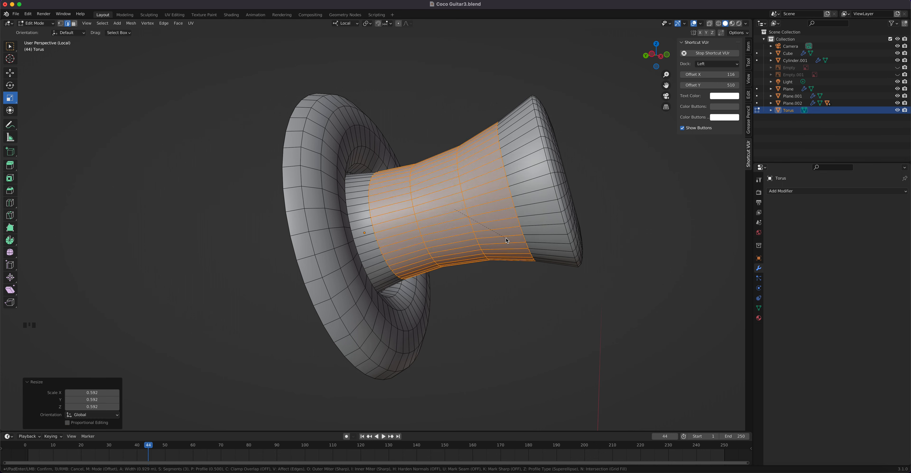
{"action": "left_click", "coordinate": [509, 238]}
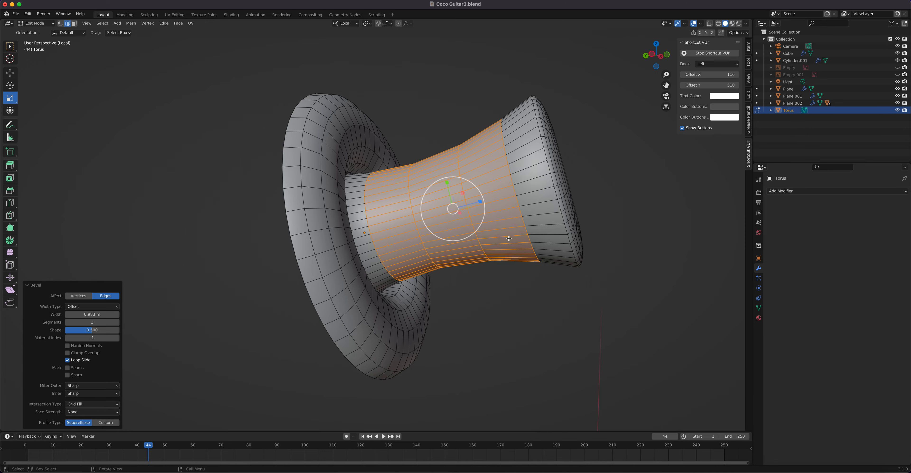
{"action": "left_click", "coordinate": [117, 322]}
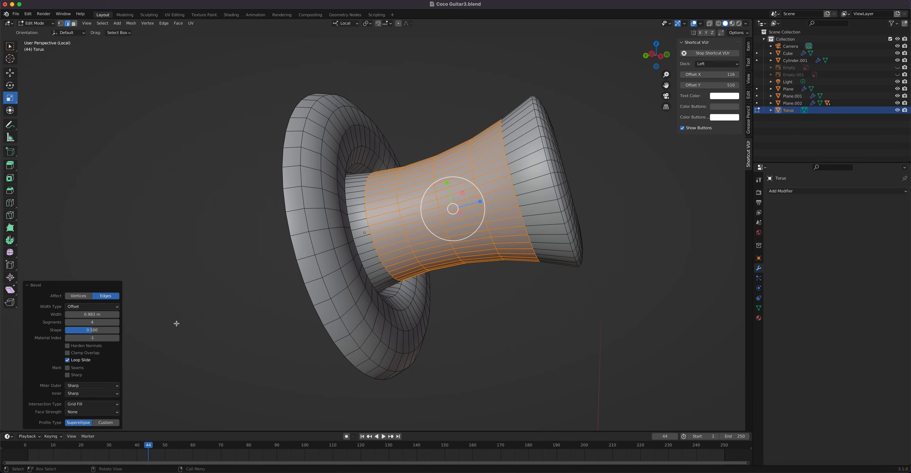
{"action": "middle_click_drag", "start_coordinate": [508, 280], "coordinate": [402, 357]}
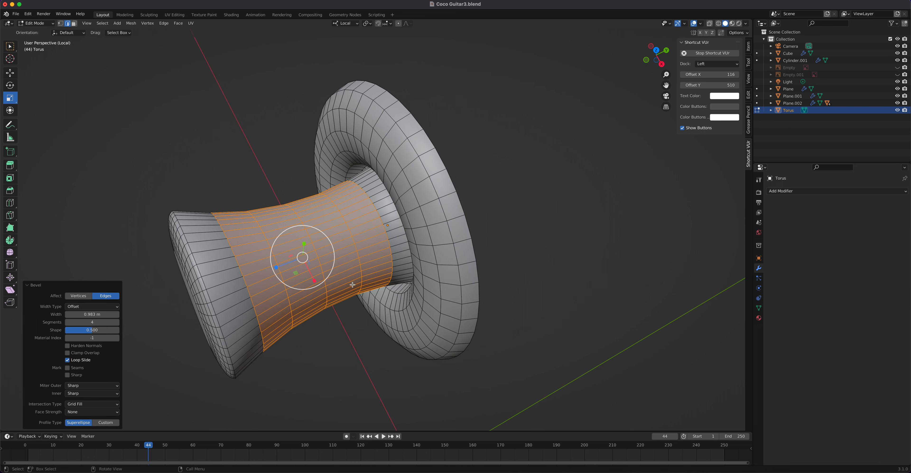
{"action": "key", "text": "3"}
{"action": "scroll", "coordinate": [320, 256], "scroll_direction": "down", "scroll_amount": 3}
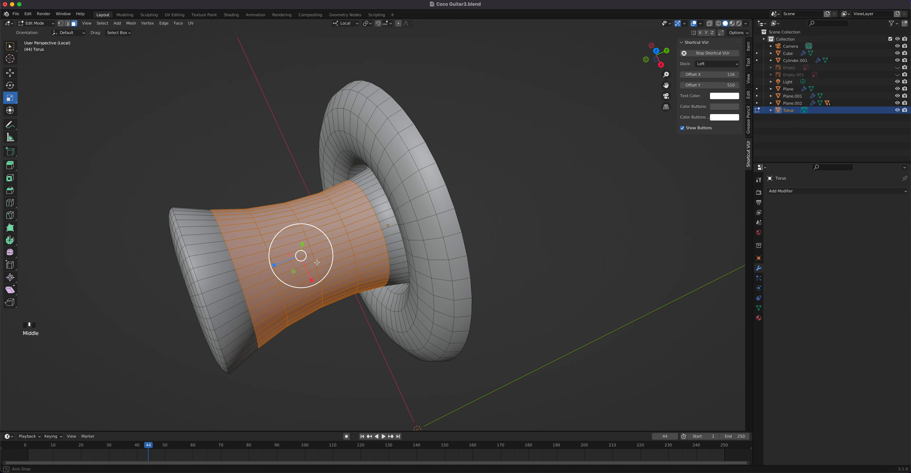
In top view, select a centred block of waist faces four columns wide and two rows high
{"action": "scroll", "coordinate": [320, 256], "scroll_direction": "up", "scroll_amount": 5}
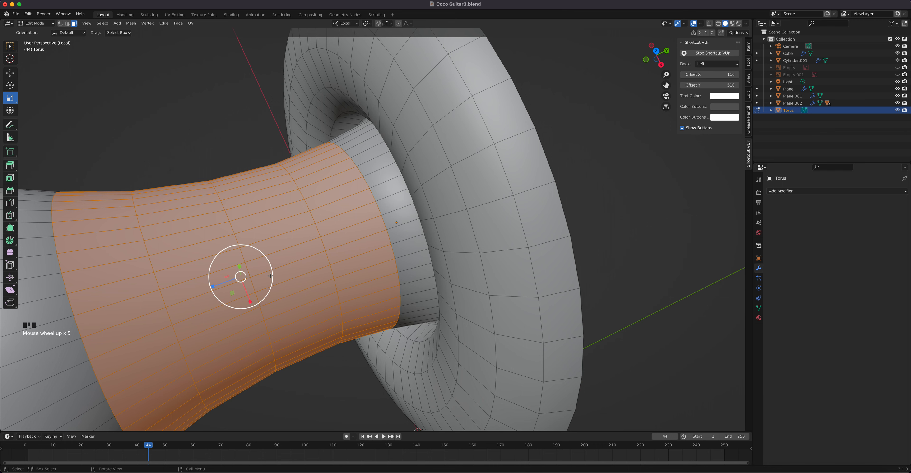
{"action": "key", "text": "KP_7"}
{"action": "scroll", "coordinate": [400, 344], "scroll_direction": "down", "scroll_amount": 2}
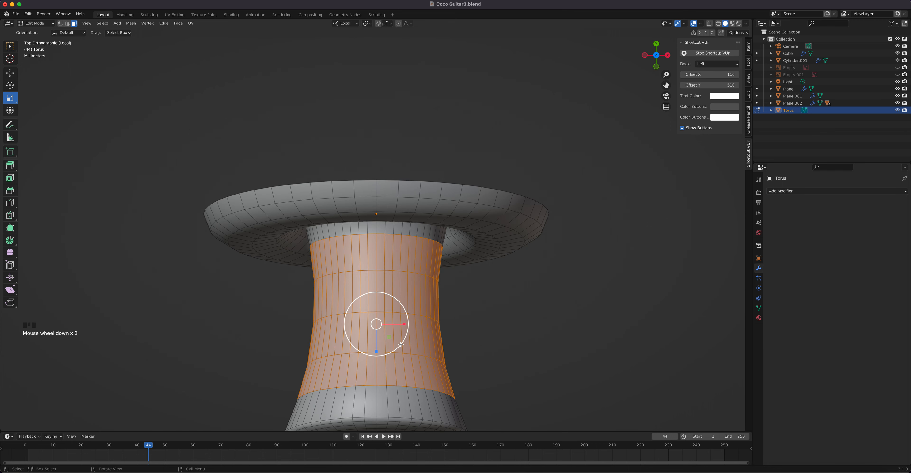
{"action": "left_click", "coordinate": [381, 317]}
{"action": "left_click", "coordinate": [379, 306], "text": "shift"}
{"action": "left_click", "coordinate": [374, 306], "text": "shift"}
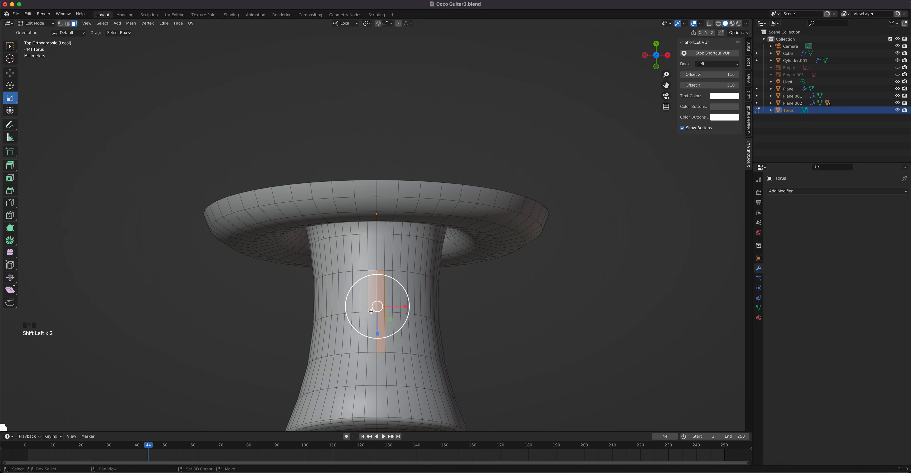
{"action": "left_click", "coordinate": [375, 320], "text": "shift"}
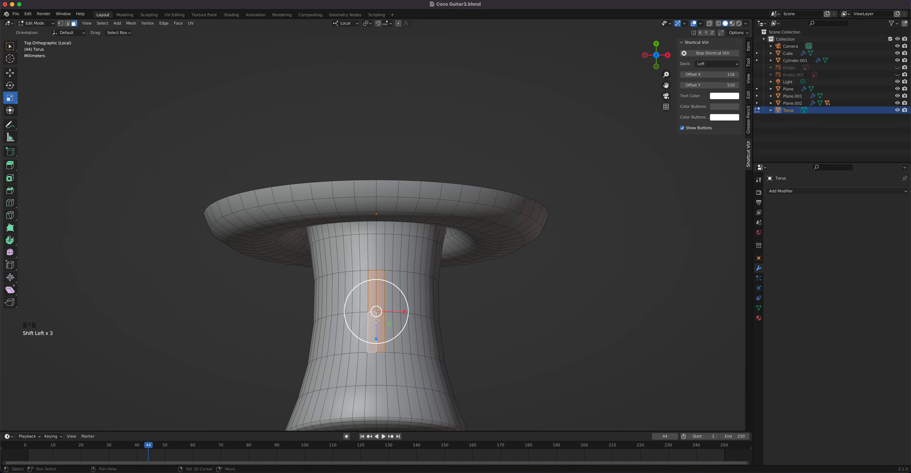
{"action": "left_click", "coordinate": [364, 304], "text": "shift"}
{"action": "left_click", "coordinate": [363, 331], "text": "shift"}
{"action": "left_click", "coordinate": [389, 307], "text": "shift"}
{"action": "left_click", "coordinate": [390, 318], "text": "shift"}
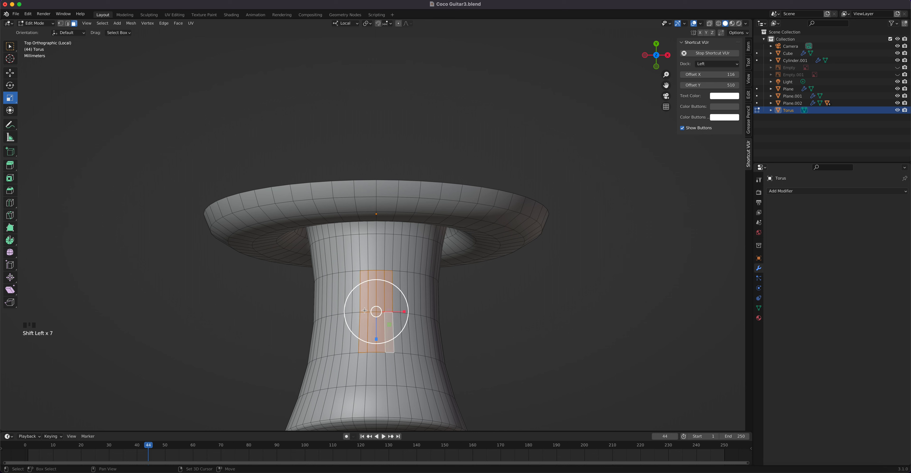
Widen the two-row face selection on the waist to seven columns
{"action": "left_click", "coordinate": [356, 297], "text": "shift"}
{"action": "left_click", "coordinate": [355, 333], "text": "shift"}
{"action": "left_click", "coordinate": [397, 312], "text": "shift"}
{"action": "left_click", "coordinate": [396, 318], "text": "shift"}
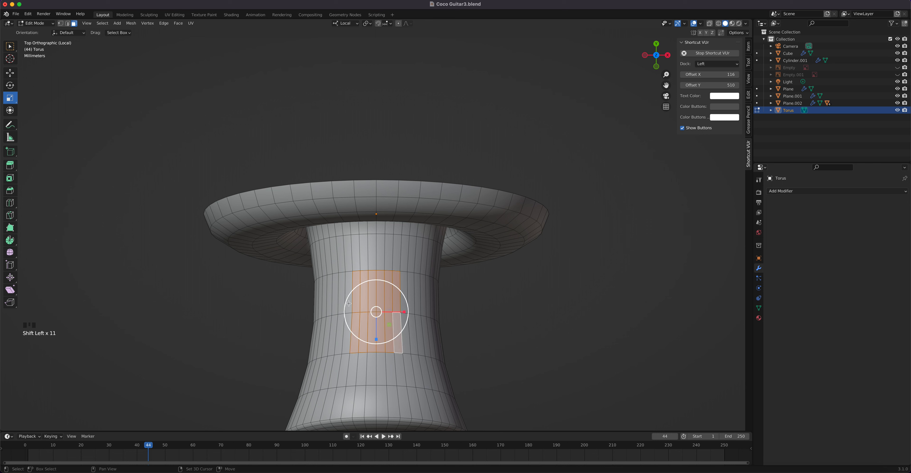
{"action": "left_click", "coordinate": [347, 318], "text": "shift"}
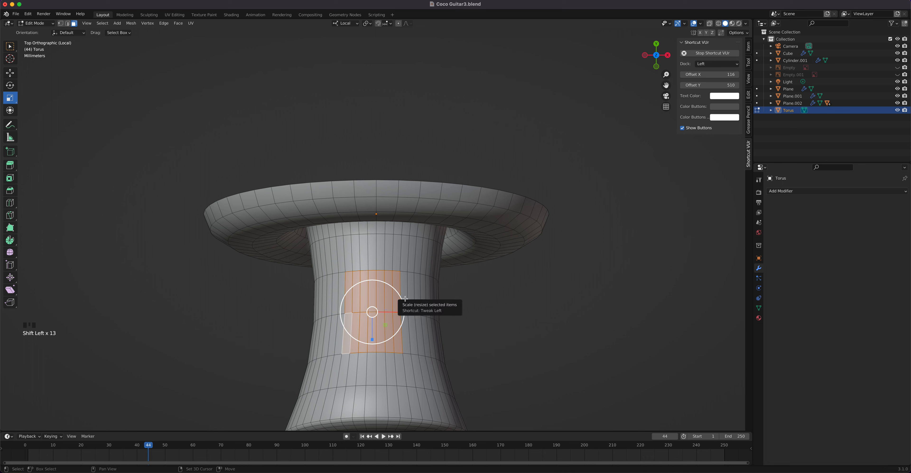
Turn on X-ray display and add the matching block of faces on the opposite side of the waist to the selection
{"action": "left_click", "coordinate": [710, 24]}
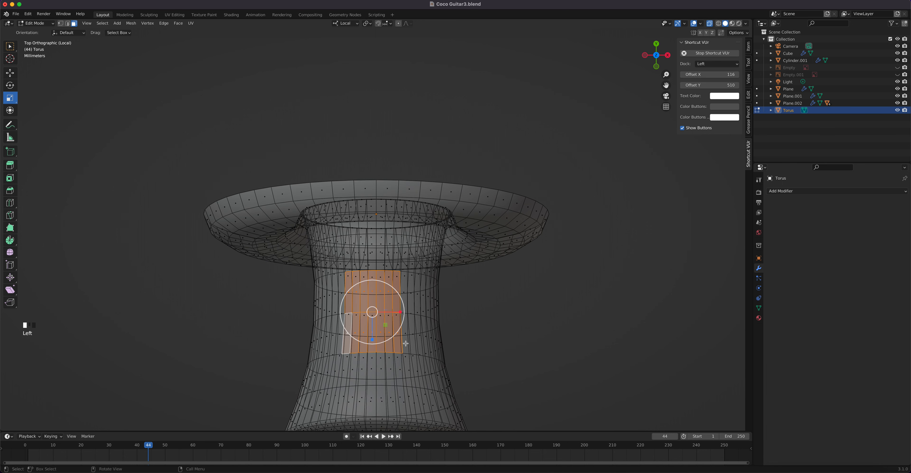
{"action": "middle_click_drag", "start_coordinate": [427, 350], "coordinate": [350, 307]}
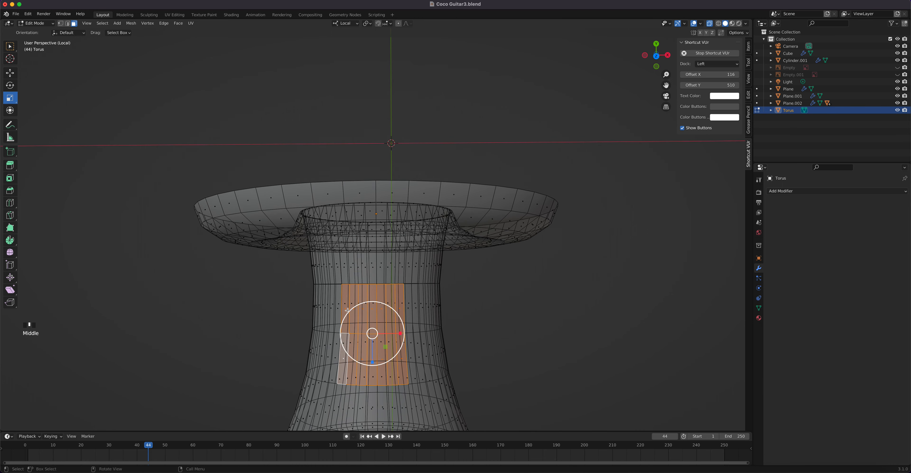
{"action": "left_click_drag", "start_coordinate": [340, 298], "coordinate": [410, 374]}
{"action": "left_click_drag", "start_coordinate": [336, 341], "coordinate": [420, 384], "text": "shift"}
{"action": "left_click_drag", "start_coordinate": [405, 343], "coordinate": [416, 366], "text": "shift"}
{"action": "key", "text": "Escape"}
{"action": "key", "text": "super+z"}
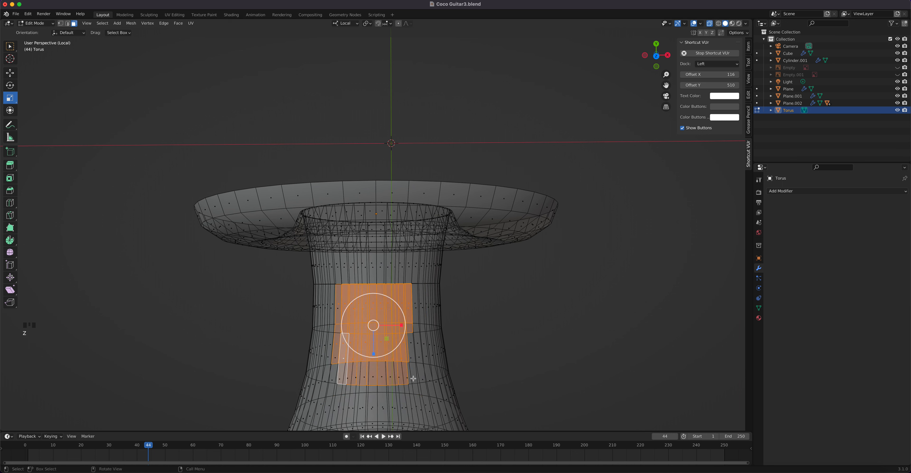
{"action": "left_click", "coordinate": [411, 341], "text": "shift"}
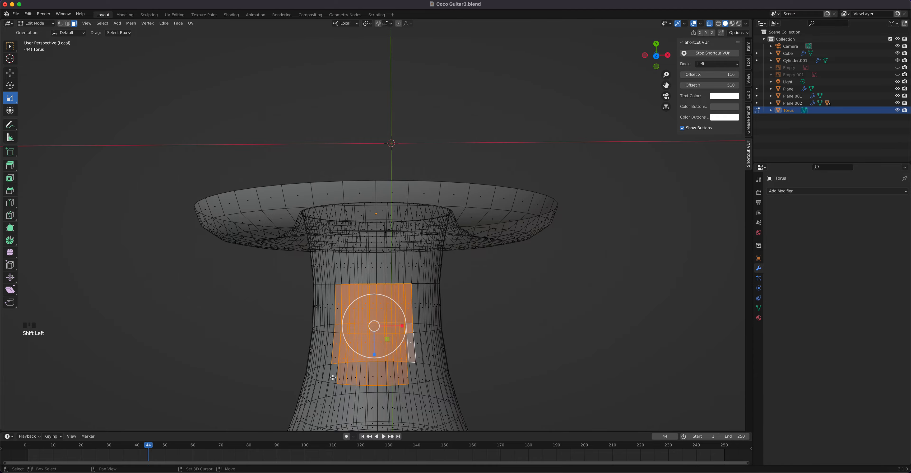
Add the missing side-column faces to both selected blocks and inset them by about 0.0618 m
{"action": "middle_click_drag", "start_coordinate": [415, 352], "coordinate": [287, 355]}
{"action": "key", "text": "KP_7"}
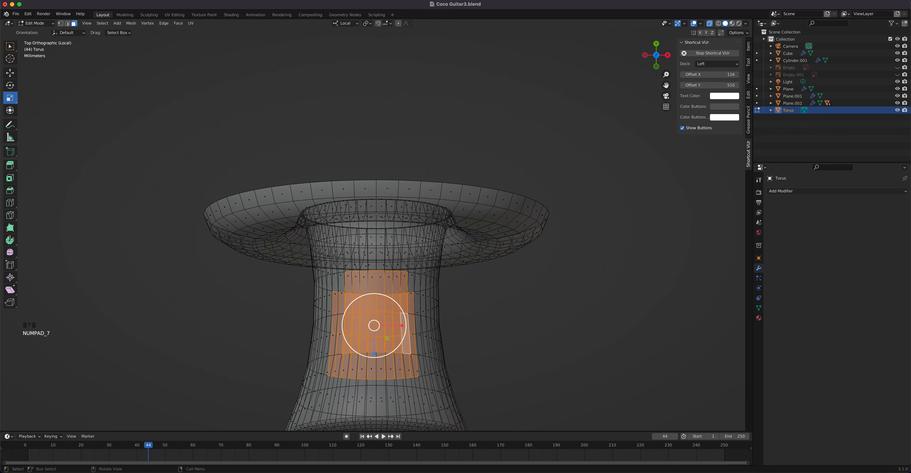
{"action": "left_click", "coordinate": [342, 289], "text": "shift"}
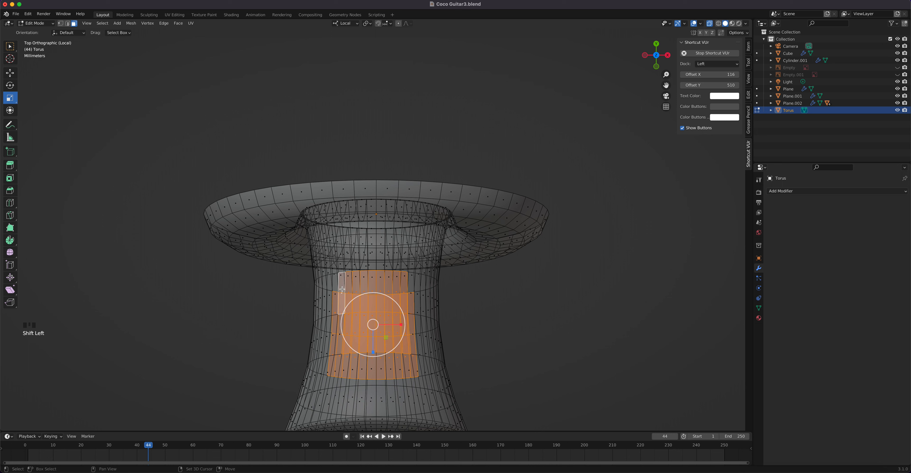
{"action": "left_click", "coordinate": [335, 290], "text": "shift"}
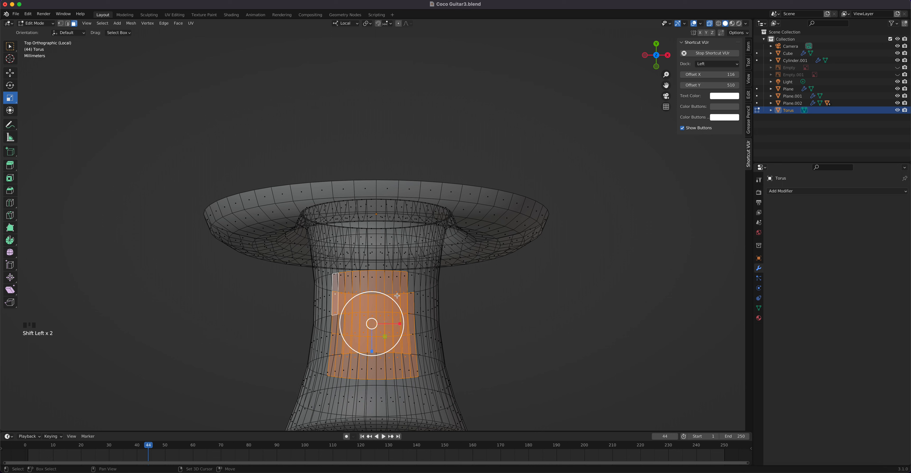
{"action": "left_click", "coordinate": [410, 288], "text": "shift"}
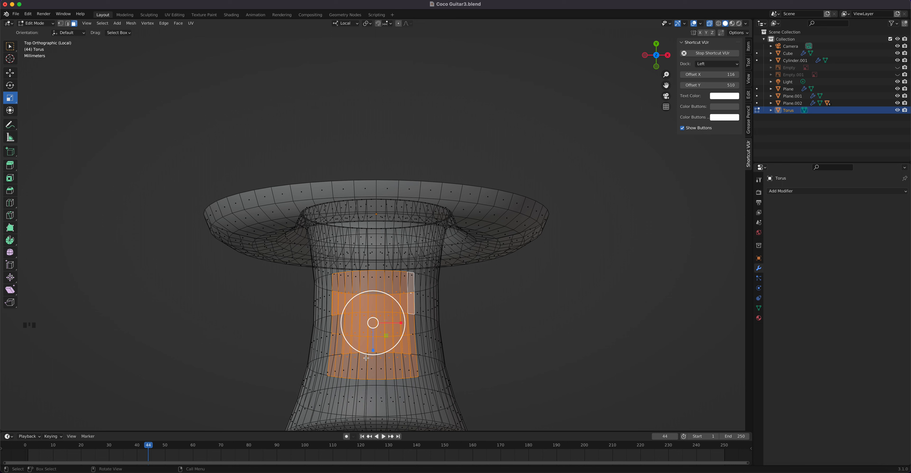
{"action": "left_click", "coordinate": [412, 332], "text": "shift"}
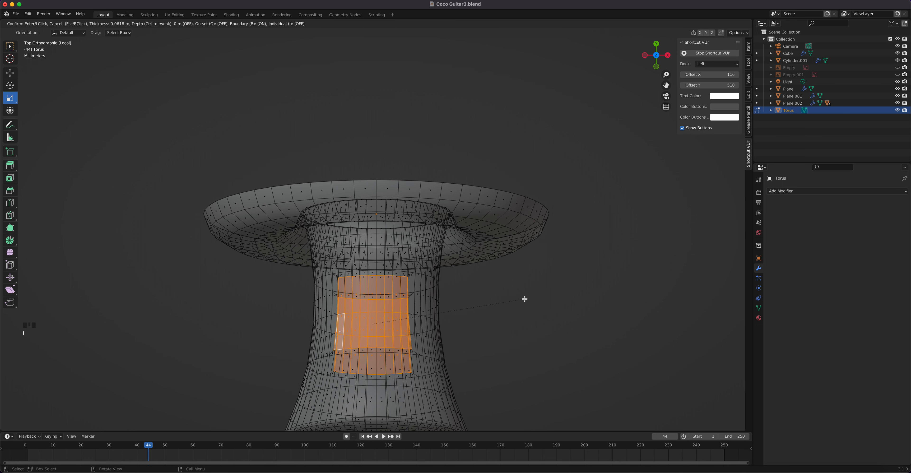
{"action": "left_click", "coordinate": [524, 298]}
Round both inset face blocks with the LoopTools Circle operation and scale them to about 0.622 along local X
{"action": "right_click", "coordinate": [397, 294]}
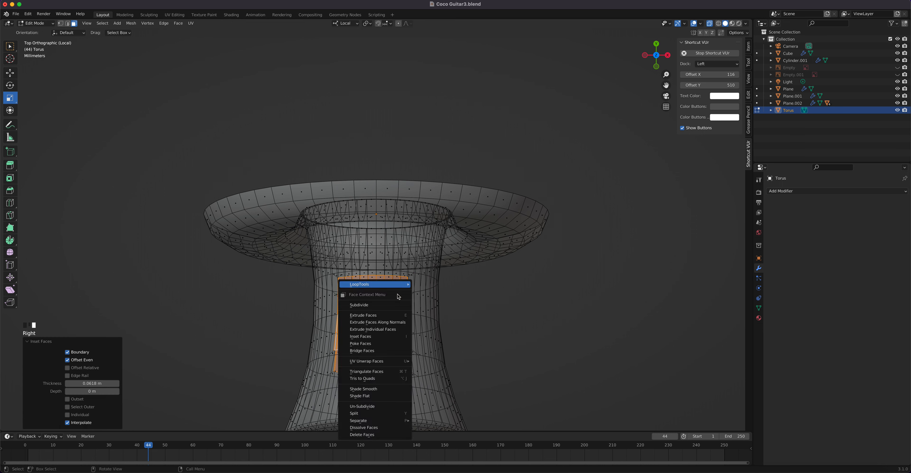
{"action": "mouse_move", "coordinate": [406, 287]}
{"action": "left_click", "coordinate": [434, 290]}
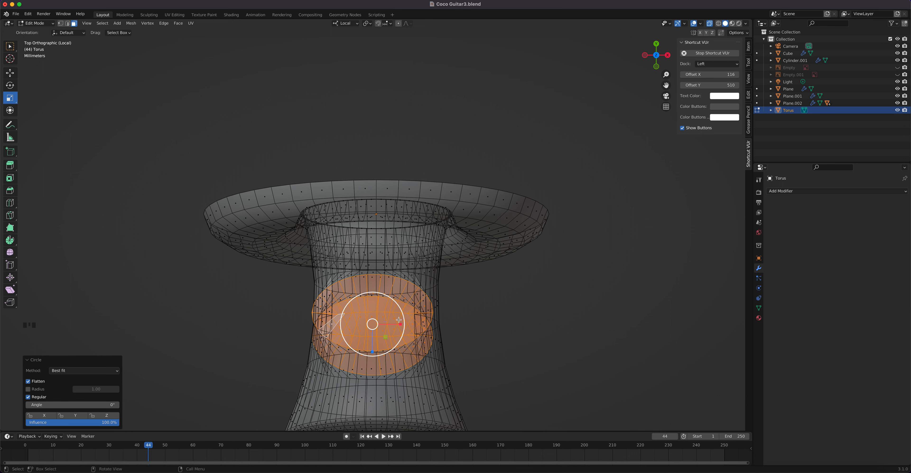
{"action": "left_click_drag", "start_coordinate": [391, 325], "coordinate": [386, 325]}
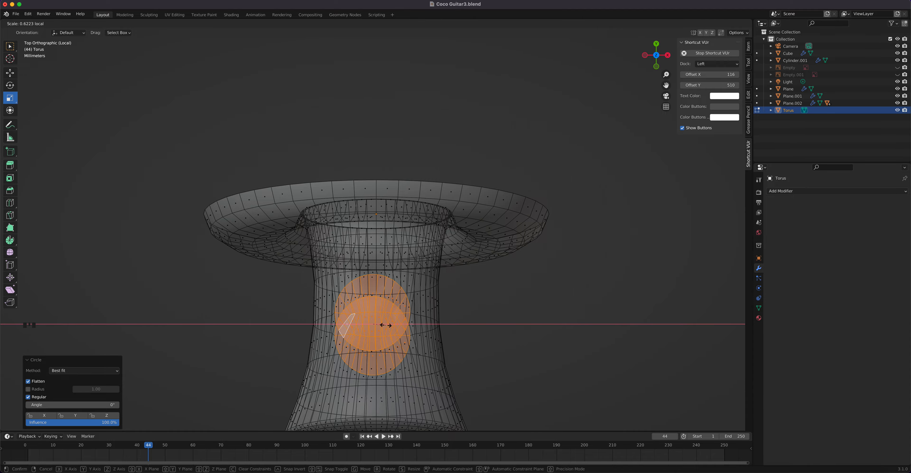
{"action": "left_click", "coordinate": [386, 325]}
Bridge the two circular face areas into a through-hole, turn off X-ray, and scale the hole's walls to about 0.922 along local Y
{"action": "middle_click_drag", "start_coordinate": [389, 327], "coordinate": [468, 262]}
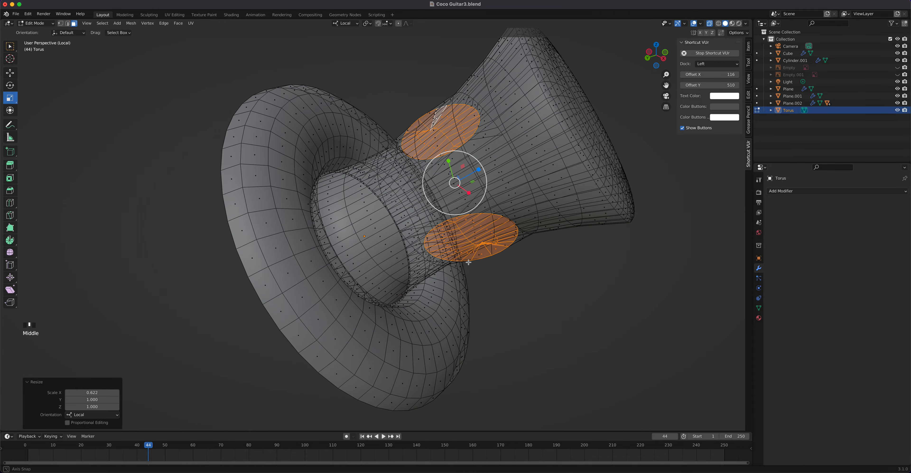
{"action": "right_click", "coordinate": [471, 251]}
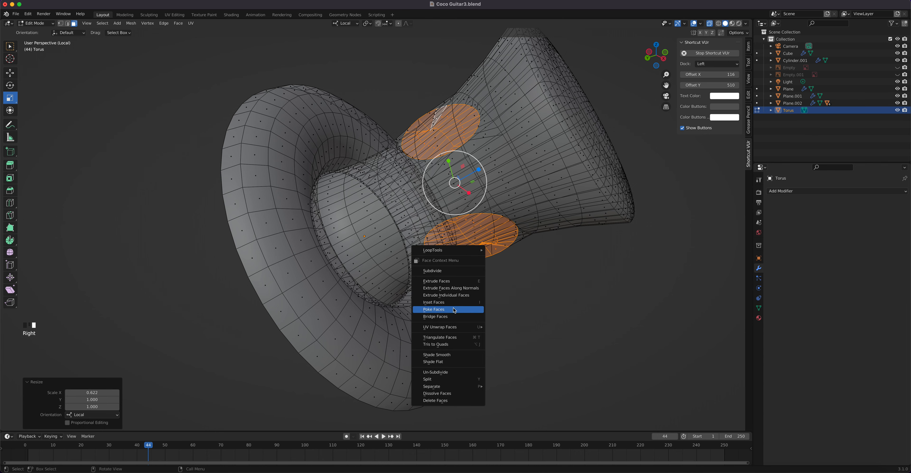
{"action": "left_click", "coordinate": [451, 316]}
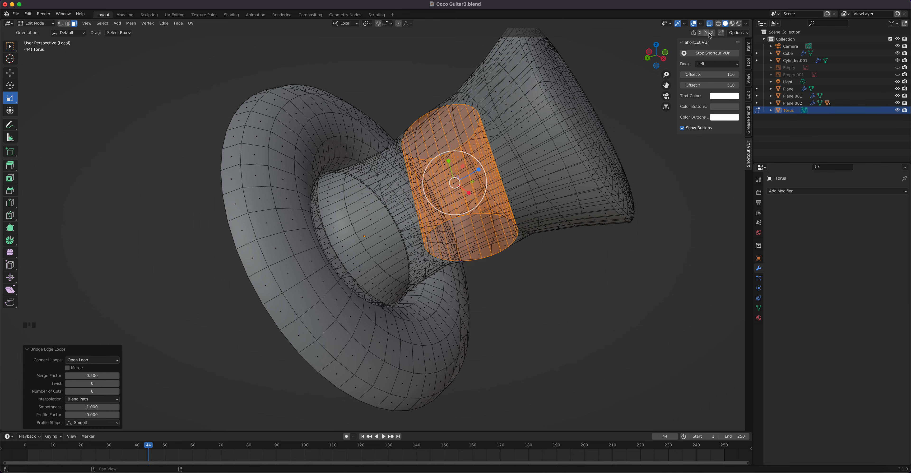
{"action": "left_click", "coordinate": [709, 23]}
{"action": "middle_click_drag", "start_coordinate": [524, 176], "coordinate": [414, 200]}
{"action": "scroll", "coordinate": [492, 207], "scroll_direction": "up", "scroll_amount": 5}
{"action": "scroll", "coordinate": [379, 181], "scroll_direction": "down", "scroll_amount": 1}
{"action": "scroll", "coordinate": [378, 182], "scroll_direction": "down", "scroll_amount": 5}
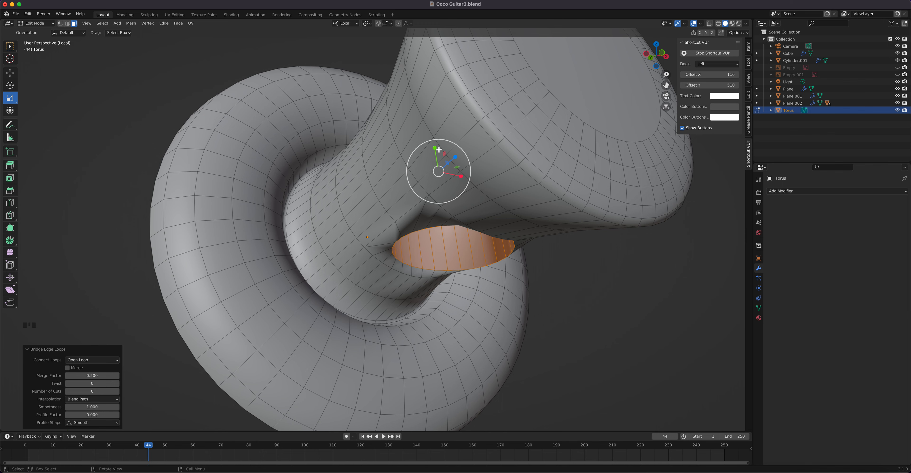
{"action": "left_click_drag", "start_coordinate": [435, 149], "coordinate": [435, 151]}
{"action": "middle_click_drag", "start_coordinate": [435, 151], "coordinate": [412, 191]}
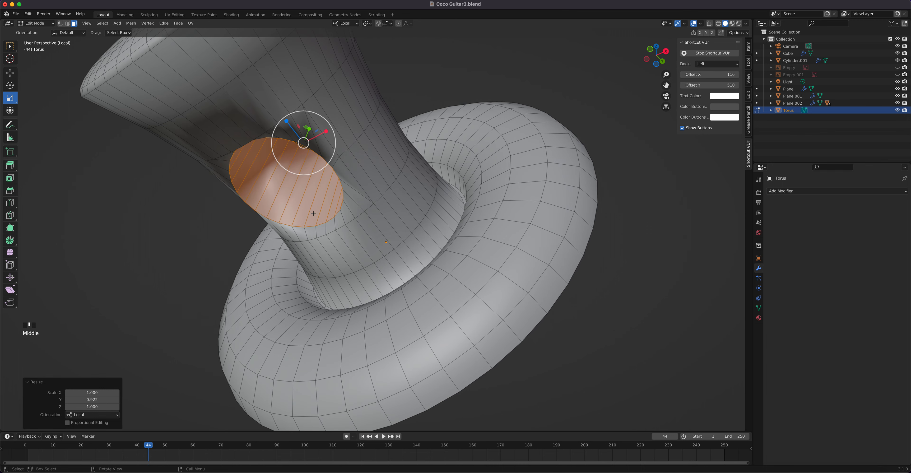
Add one loop cut inside the hole close to each rim, sliding the first to a factor of about 0.922
{"action": "left_click", "coordinate": [301, 209]}
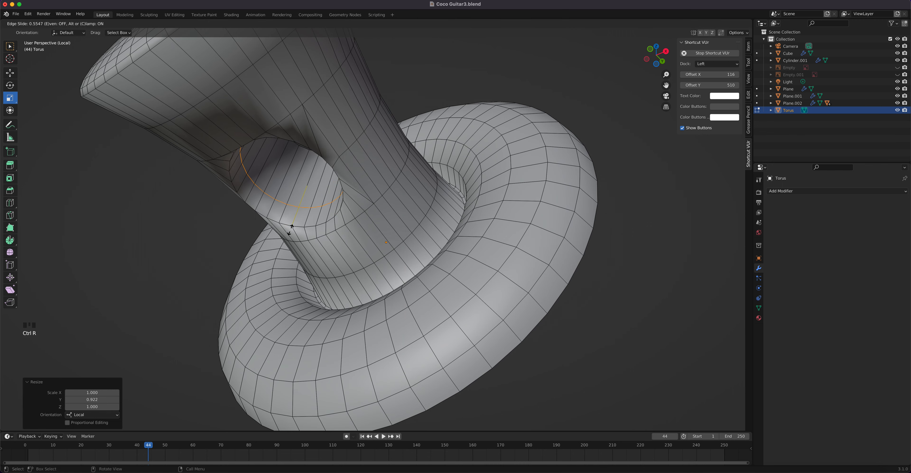
{"action": "left_click", "coordinate": [285, 242]}
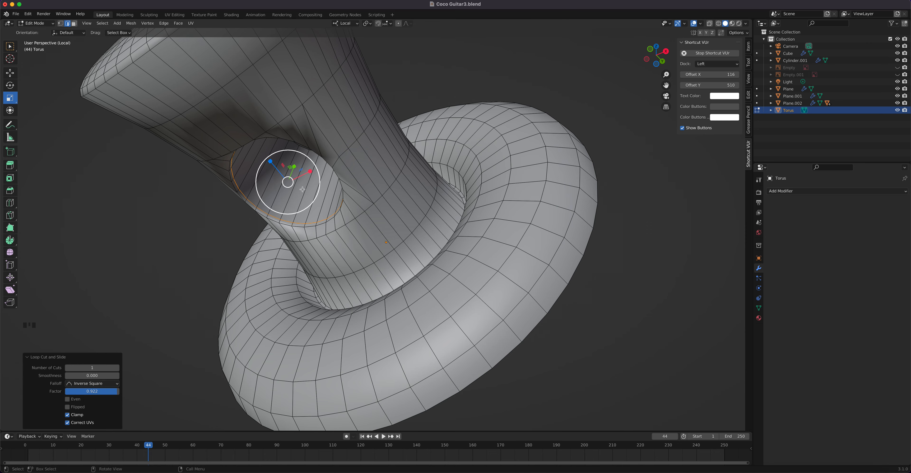
{"action": "middle_click_drag", "start_coordinate": [306, 184], "coordinate": [259, 199]}
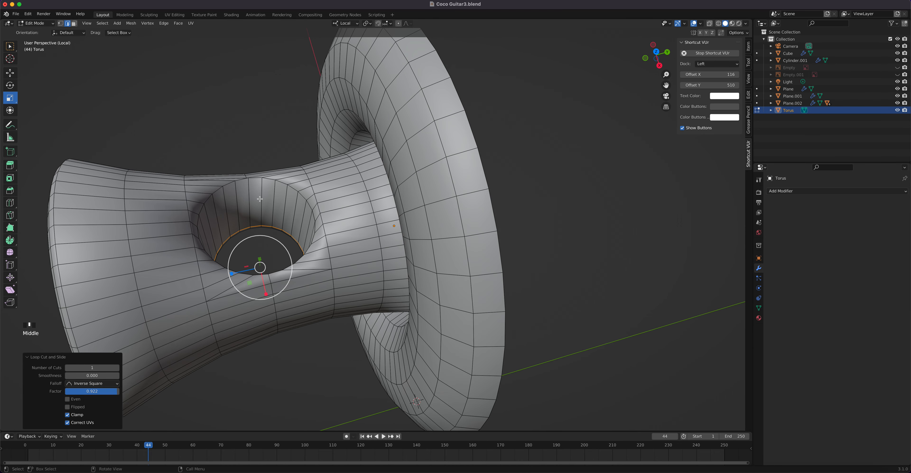
{"action": "left_click", "coordinate": [260, 198]}
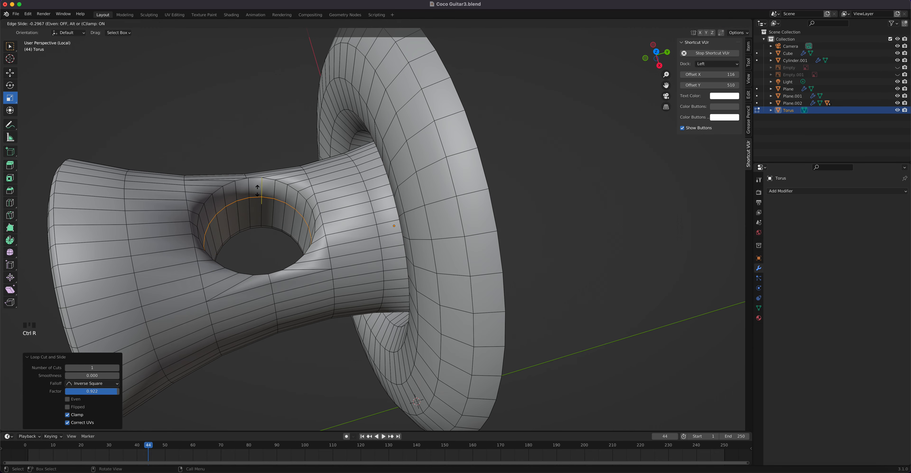
{"action": "left_click", "coordinate": [261, 177]}
Try a Subdivision Surface modifier on the post in Object Mode, inspect the hole's shading, and remove the modifier
{"action": "middle_click_drag", "start_coordinate": [275, 205], "coordinate": [529, 221]}
{"action": "key", "text": "Tab"}
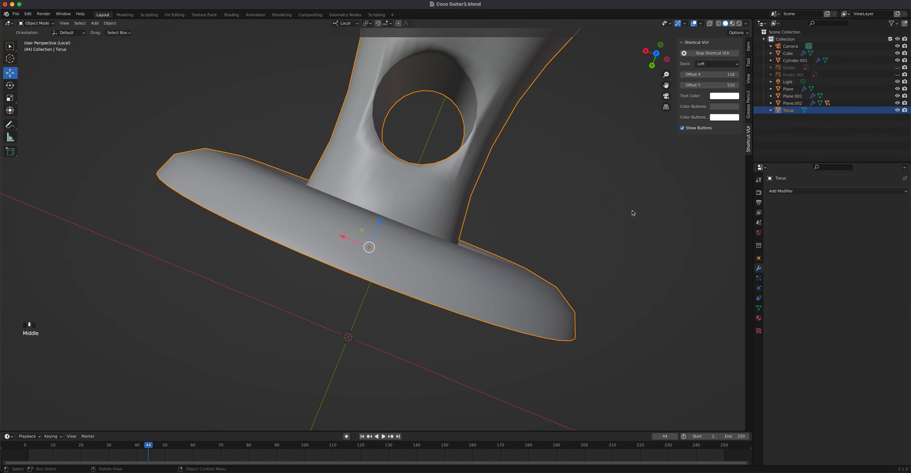
{"action": "left_click", "coordinate": [824, 191]}
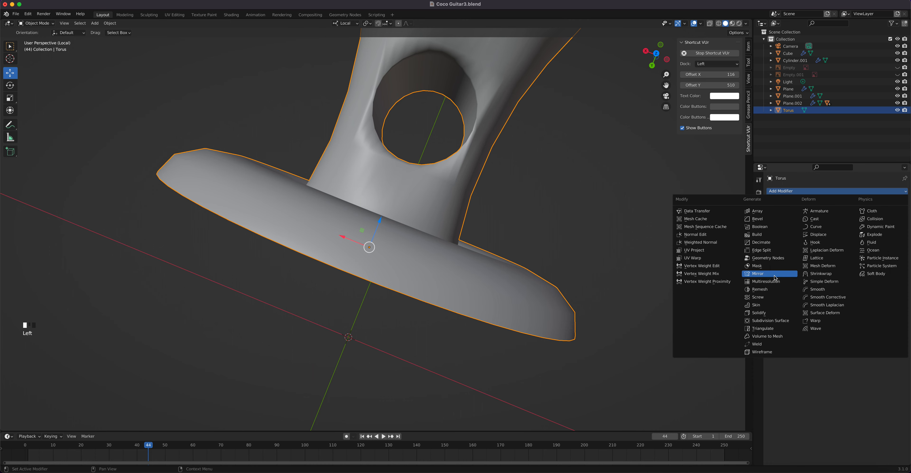
{"action": "left_click", "coordinate": [772, 320]}
{"action": "middle_click_drag", "start_coordinate": [642, 236], "coordinate": [649, 210]}
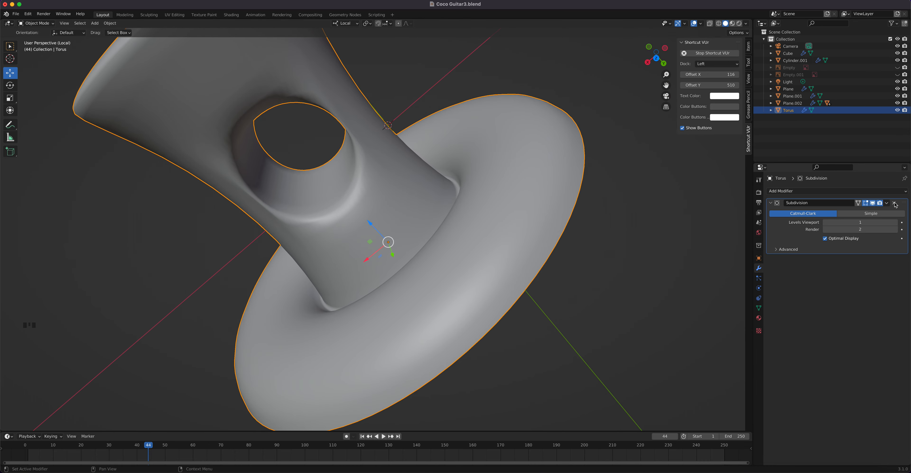
{"action": "left_click", "coordinate": [894, 204]}
Return to mesh editing and undo the hole's loop cuts, scaling and bridge, back to the selected circular faces
{"action": "key", "text": "Tab"}
{"action": "middle_click_drag", "start_coordinate": [460, 200], "coordinate": [435, 162]}
{"action": "key", "text": "super+z"}
{"action": "key", "text": "super+z"}
{"action": "key", "text": "super+z"}
{"action": "key", "text": "super+z"}
{"action": "key", "text": "super+z"}
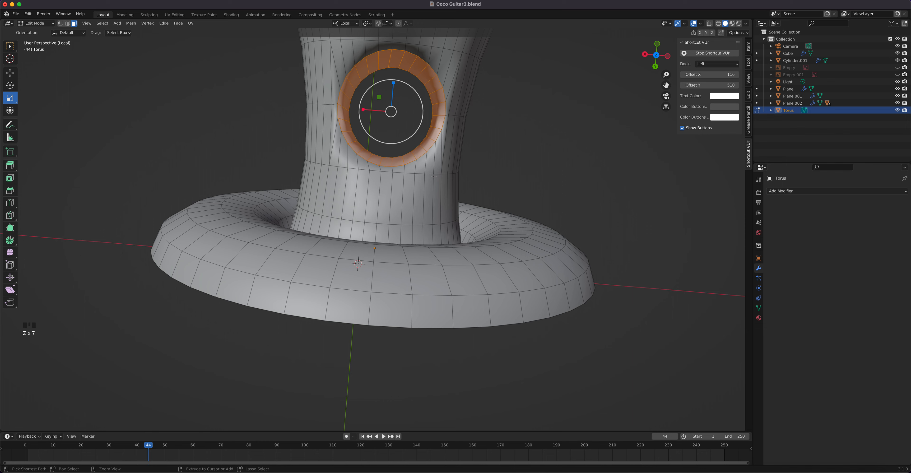
{"action": "middle_click_drag", "start_coordinate": [402, 168], "coordinate": [407, 157]}
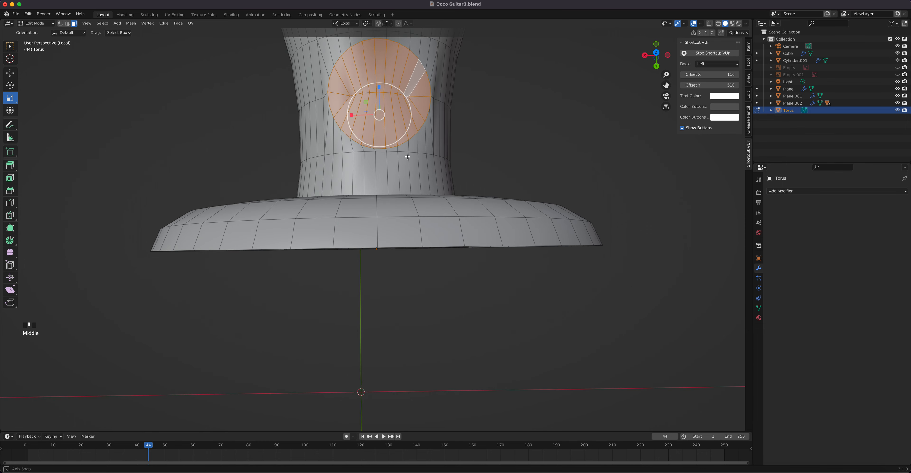
{"action": "scroll", "coordinate": [358, 109], "scroll_direction": "up", "scroll_amount": 5}
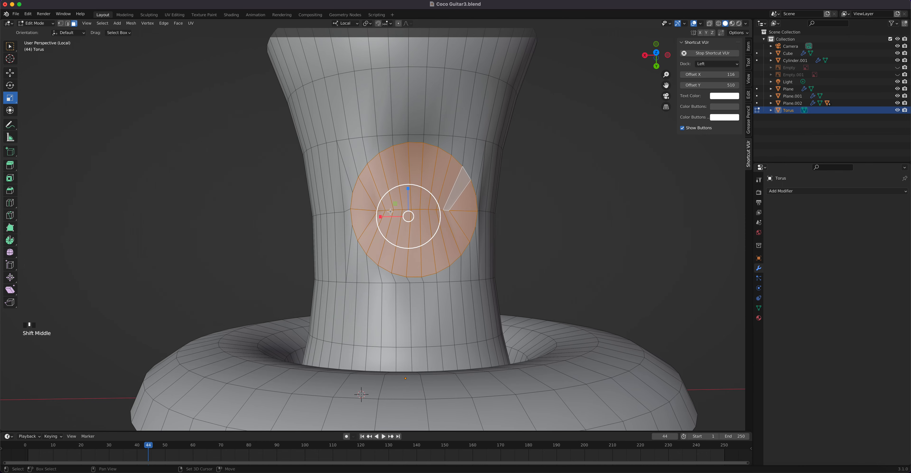
{"action": "middle_click_drag", "start_coordinate": [389, 207], "coordinate": [434, 229], "text": "shift"}
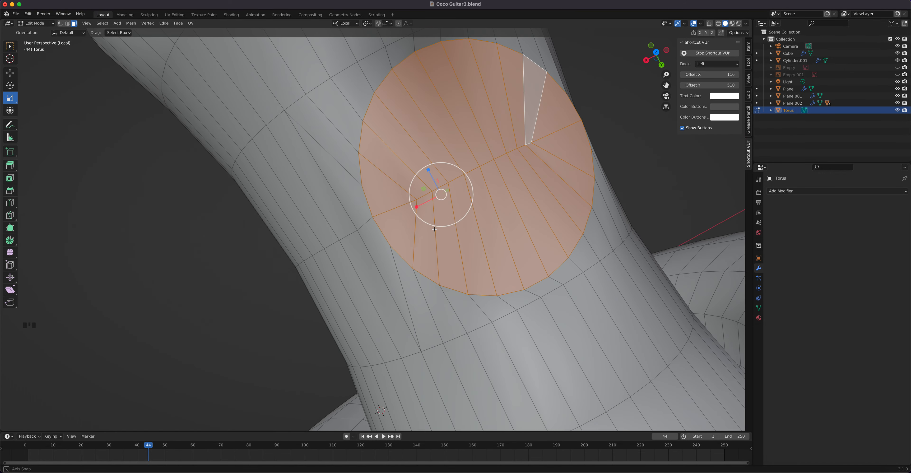
Scale the selected circular faces to about 0.745 in local X and Z, leaving local Y at 1
{"action": "key", "text": "s"}
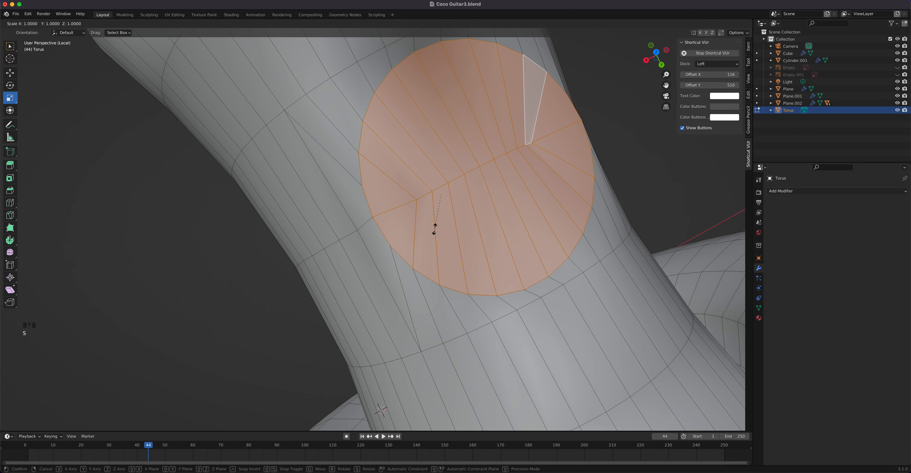
{"action": "left_click", "coordinate": [426, 214]}
{"action": "middle_click_drag", "start_coordinate": [426, 215], "coordinate": [463, 316]}
{"action": "scroll", "coordinate": [445, 216], "scroll_direction": "down", "scroll_amount": 3}
{"action": "middle_click_drag", "start_coordinate": [462, 285], "coordinate": [619, 415]}
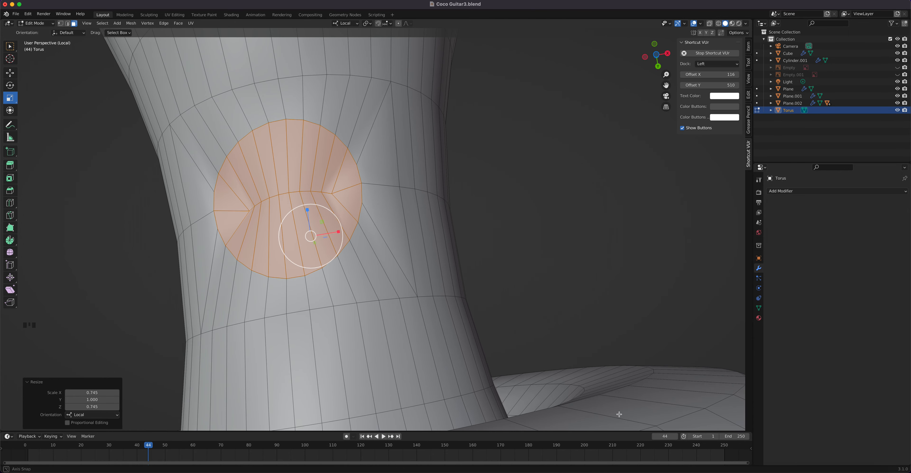
Bridge the two circular face areas into a through-hole and check the shading in Object Mode
{"action": "left_click", "coordinate": [282, 173]}
{"action": "mouse_move", "coordinate": [318, 186]}
{"action": "middle_mouse_down"}
{"action": "mouse_move", "coordinate": [362, 203]}
{"action": "mouse_move", "coordinate": [324, 206]}
{"action": "mouse_move", "coordinate": [317, 191]}
{"action": "mouse_move", "coordinate": [325, 169]}
{"action": "mouse_move", "coordinate": [327, 185]}
{"action": "middle_mouse_up"}
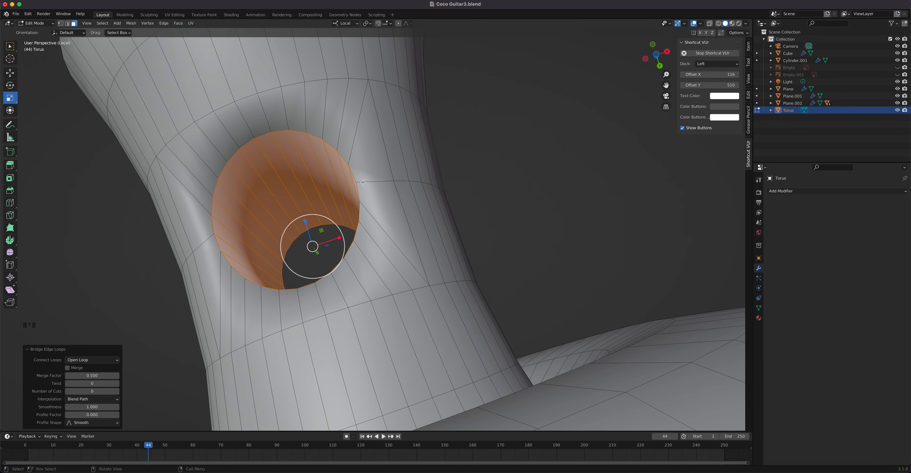
{"action": "key", "text": "Tab"}
{"action": "middle_click_drag", "start_coordinate": [383, 190], "coordinate": [717, 229]}
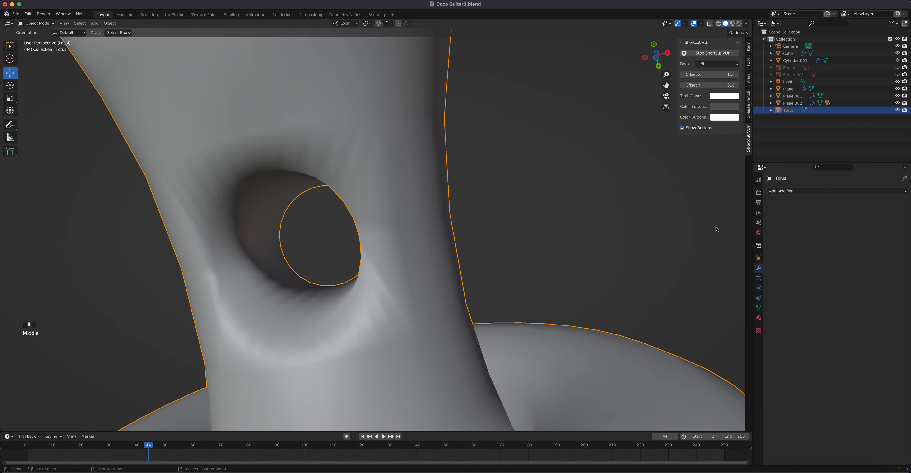
Enable Auto Smooth at 30° in the object's normals settings and inspect the hole
{"action": "left_click", "coordinate": [758, 309]}
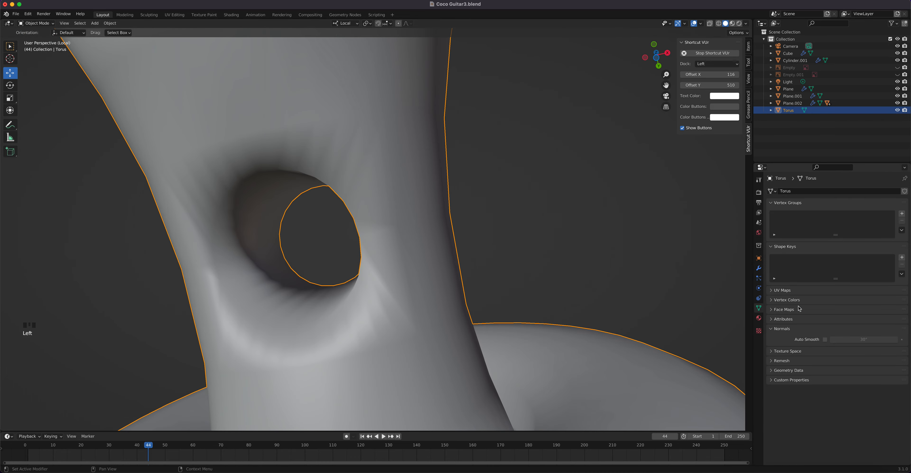
{"action": "left_click", "coordinate": [819, 342]}
{"action": "scroll", "coordinate": [357, 192], "scroll_direction": "down", "scroll_amount": 5}
{"action": "middle_click_drag", "start_coordinate": [381, 200], "coordinate": [471, 336]}
{"action": "scroll", "coordinate": [348, 199], "scroll_direction": "up", "scroll_amount": 5}
In mesh editing, add two centred loop cuts beside the hole, one on each side of the existing middle edge loop
{"action": "key", "text": "Tab"}
{"action": "mouse_move", "coordinate": [348, 199]}
{"action": "middle_mouse_down"}
{"action": "mouse_move", "coordinate": [370, 209]}
{"action": "mouse_move", "coordinate": [383, 172]}
{"action": "mouse_move", "coordinate": [336, 187]}
{"action": "mouse_move", "coordinate": [362, 191]}
{"action": "middle_mouse_up"}
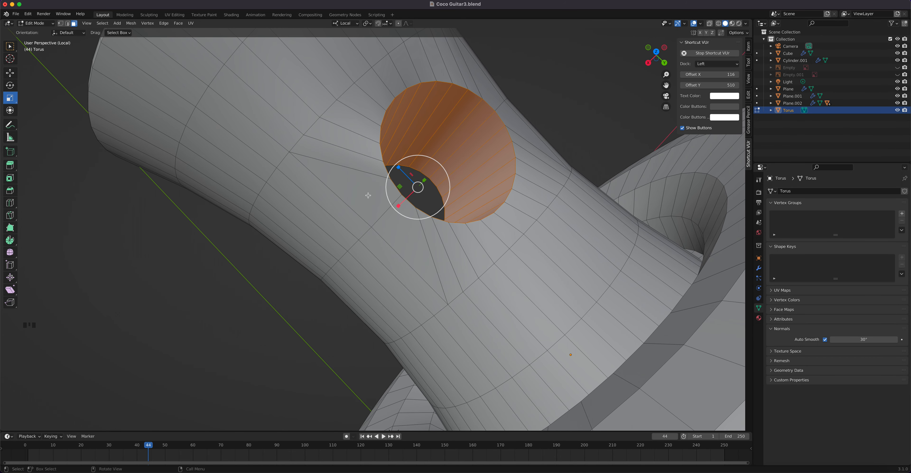
{"action": "left_click", "coordinate": [353, 214]}
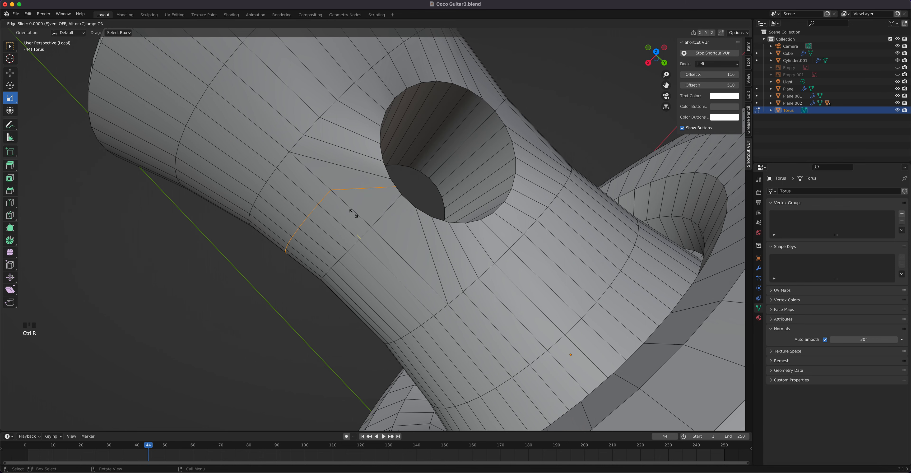
{"action": "right_click", "coordinate": [353, 214]}
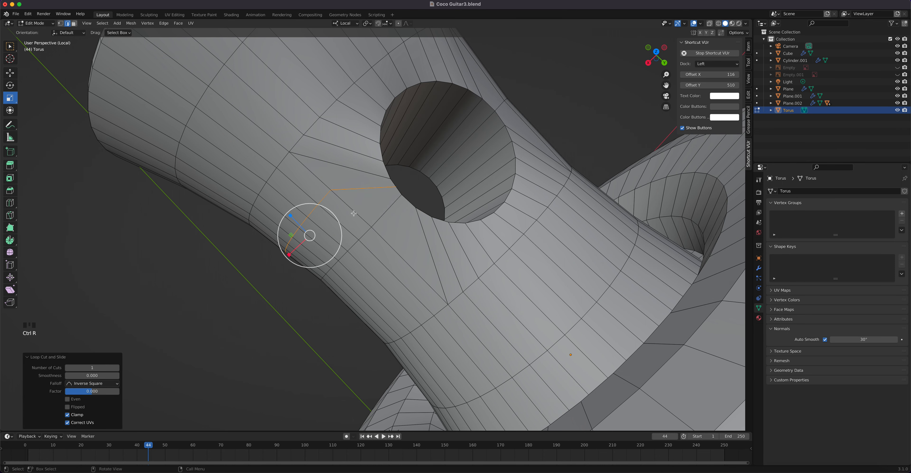
{"action": "key", "text": "ctrl+r"}
{"action": "left_click", "coordinate": [410, 208]}
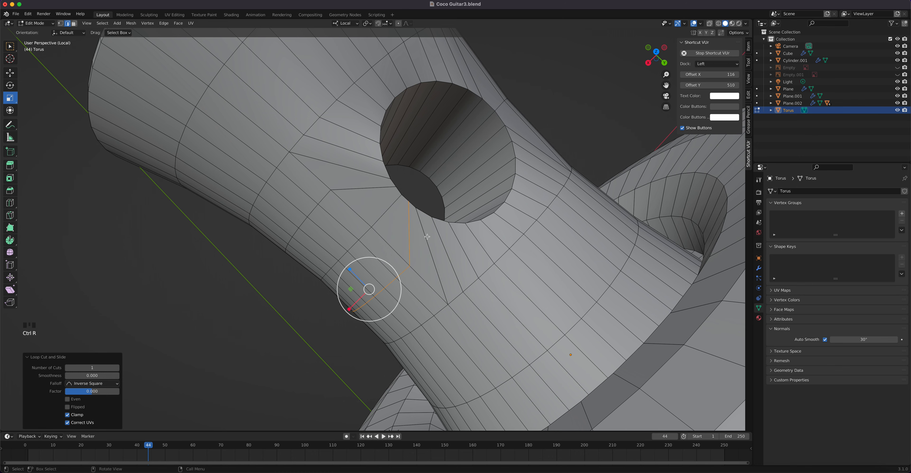
{"action": "key", "text": "Tab"}
{"action": "middle_click_drag", "start_coordinate": [427, 239], "coordinate": [407, 236]}
{"action": "key", "text": "Tab"}
{"action": "key", "text": "Tab"}
{"action": "key", "text": "Tab"}
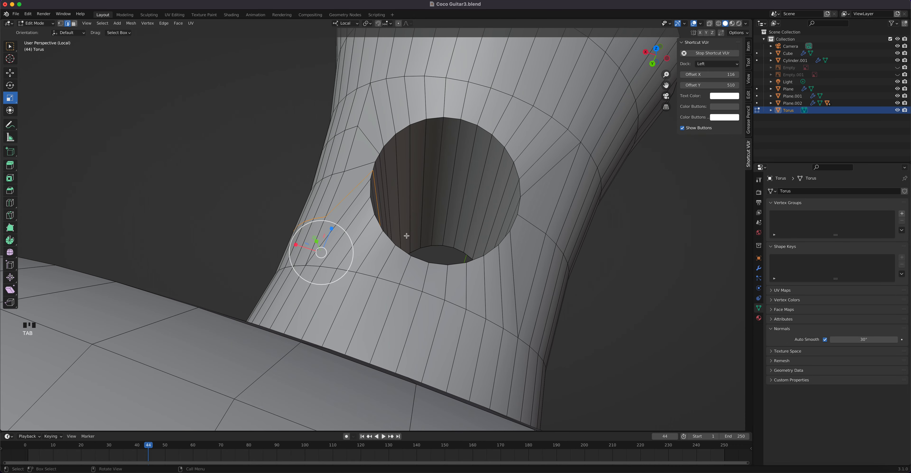
Add a matching centred loop cut to the faces on the hole's opposite side
{"action": "left_click", "coordinate": [522, 209]}
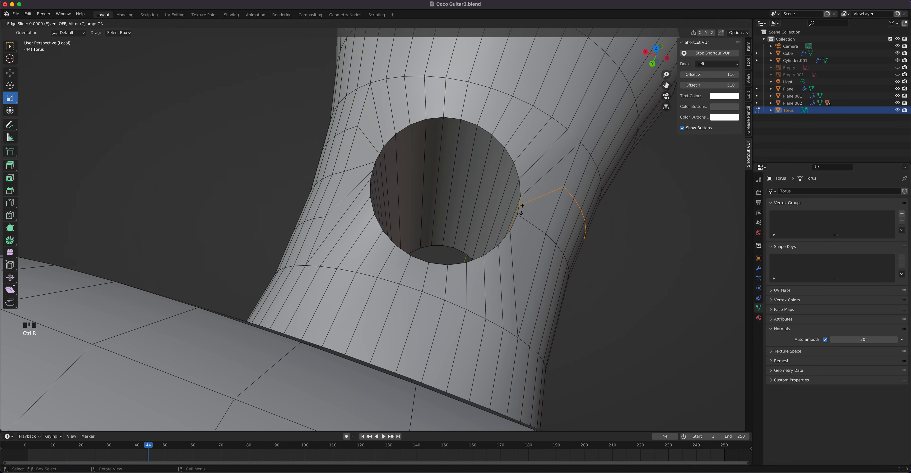
{"action": "right_click", "coordinate": [522, 209]}
{"action": "mouse_move", "coordinate": [483, 243]}
{"action": "middle_mouse_down"}
{"action": "mouse_move", "coordinate": [480, 270]}
{"action": "mouse_move", "coordinate": [444, 252]}
{"action": "mouse_move", "coordinate": [435, 229]}
{"action": "mouse_move", "coordinate": [528, 265]}
{"action": "mouse_move", "coordinate": [554, 254]}
{"action": "mouse_move", "coordinate": [411, 129]}
{"action": "middle_mouse_up"}
{"action": "key", "text": "Tab"}
{"action": "key", "text": "Tab"}
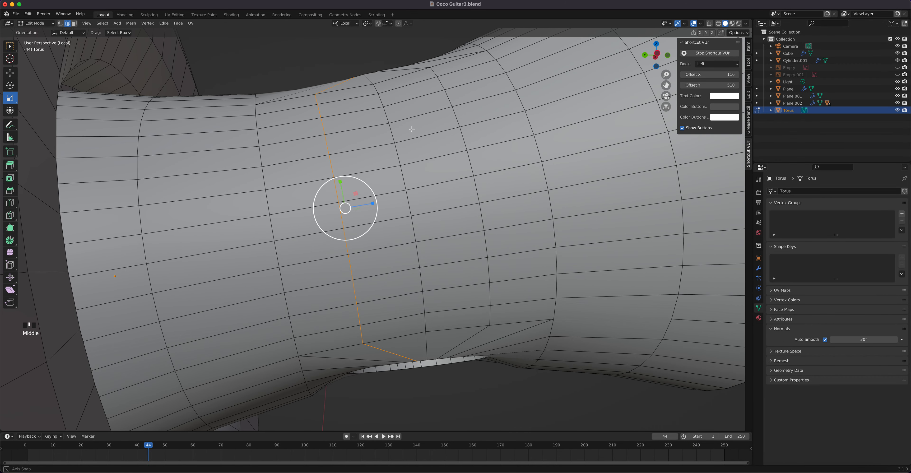
Move individual vertices beside the hole along local Y, the first by about 0.000335 m, and check the result in Object Mode
{"action": "left_click", "coordinate": [62, 24]}
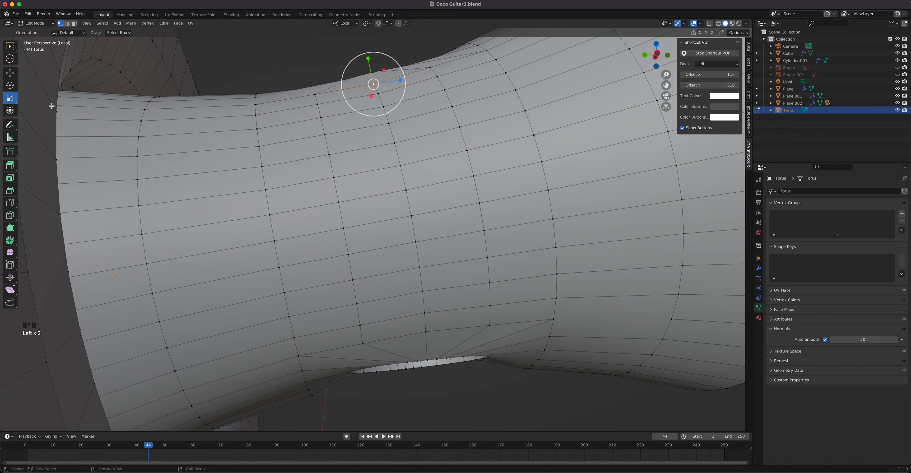
{"action": "left_click_drag", "start_coordinate": [367, 58], "coordinate": [366, 57]}
{"action": "middle_click_drag", "start_coordinate": [367, 56], "coordinate": [364, 98]}
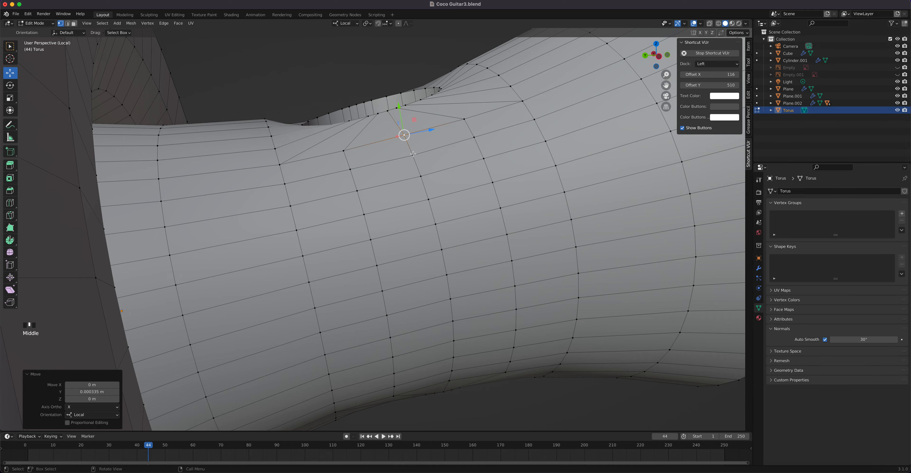
{"action": "middle_click_drag", "start_coordinate": [413, 153], "coordinate": [445, 151]}
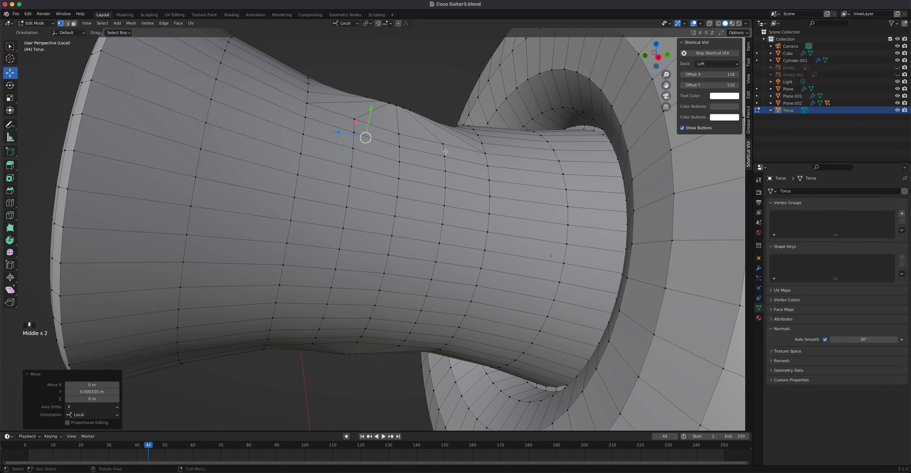
{"action": "left_click", "coordinate": [400, 135]}
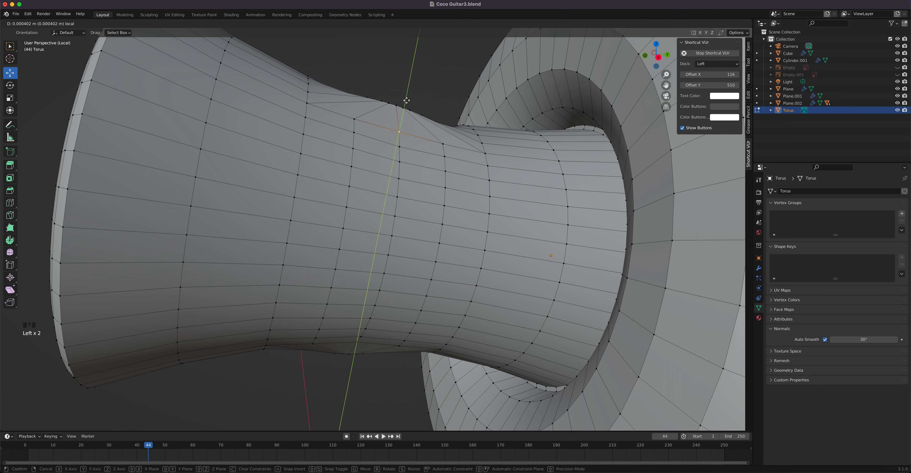
{"action": "key", "text": "Tab"}
{"action": "middle_click_drag", "start_coordinate": [466, 181], "coordinate": [383, 349]}
{"action": "key", "text": "Tab"}
{"action": "key", "text": "Tab"}
Set the object's Auto Smooth angle to 32.2° in Object Mode
{"action": "scroll", "coordinate": [417, 281], "scroll_direction": "down", "scroll_amount": 5}
{"action": "scroll", "coordinate": [384, 349], "scroll_direction": "down", "scroll_amount": 1}
{"action": "right_click", "coordinate": [380, 330]}
{"action": "left_click", "coordinate": [380, 330]}
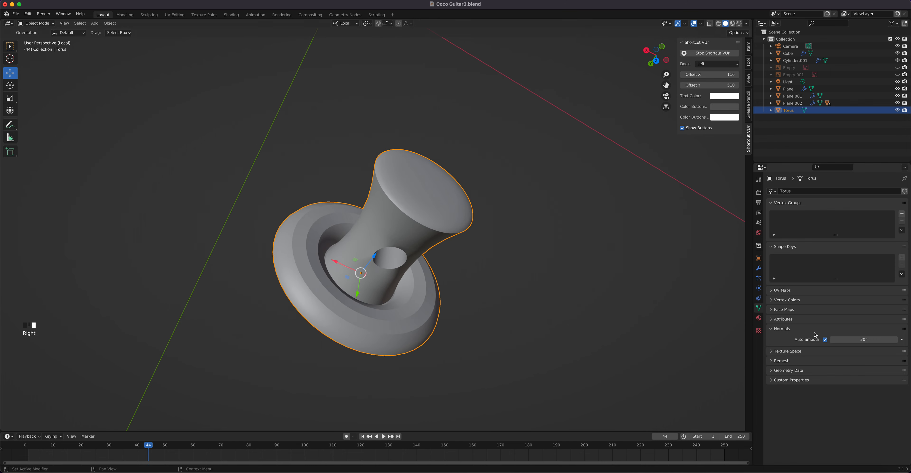
{"action": "mouse_move", "coordinate": [863, 339]}
{"action": "left_mouse_down"}
{"action": "mouse_move", "coordinate": [850, 340]}
{"action": "mouse_move", "coordinate": [867, 339]}
{"action": "left_mouse_up"}
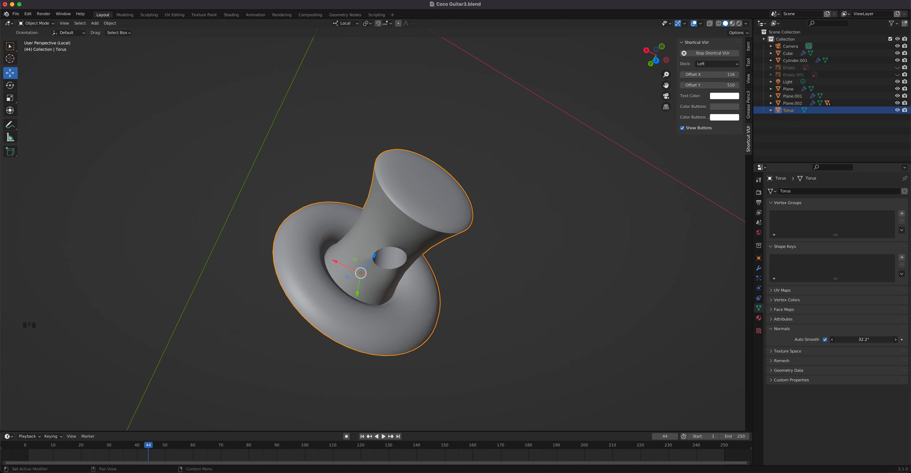
Inspect the hole's shading and surrounding topology from several angles, switching between Object Mode and mesh editing
{"action": "scroll", "coordinate": [389, 284], "scroll_direction": "down", "scroll_amount": 3}
{"action": "key", "text": "Tab"}
{"action": "scroll", "coordinate": [384, 276], "scroll_direction": "up", "scroll_amount": 5}
{"action": "key", "text": "Tab"}
{"action": "middle_click_drag", "start_coordinate": [385, 277], "coordinate": [396, 374]}
{"action": "middle_click_drag", "start_coordinate": [283, 269], "coordinate": [413, 236]}
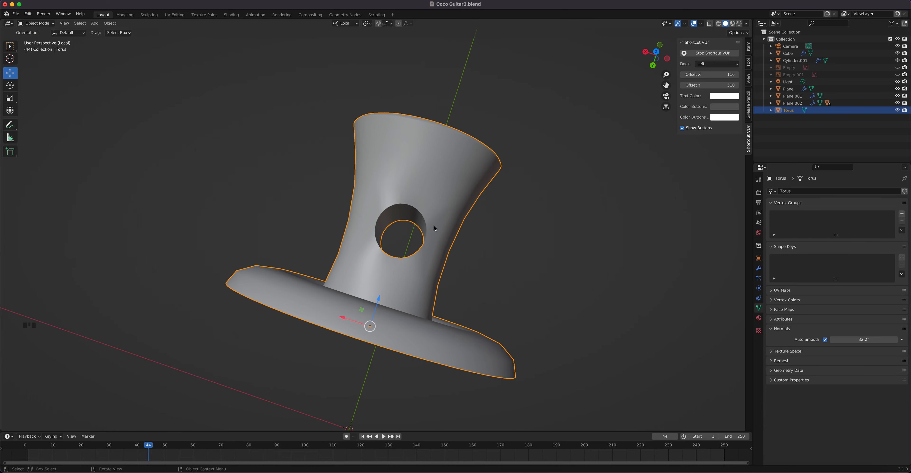
{"action": "key", "text": "Tab"}
{"action": "scroll", "coordinate": [548, 208], "scroll_direction": "up", "scroll_amount": 5}
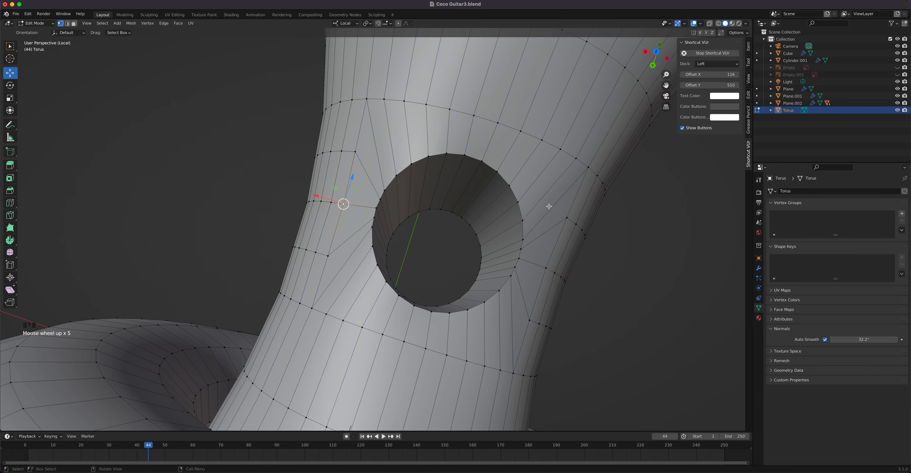
{"action": "middle_click_drag", "start_coordinate": [542, 271], "coordinate": [508, 237]}
{"action": "key", "text": "Tab"}
{"action": "key", "text": "Tab"}
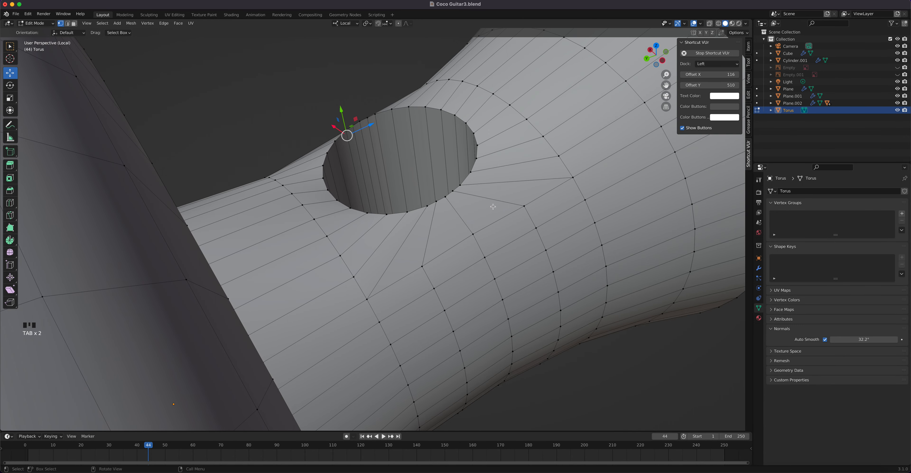
Dissolve the three edge loops and neighbouring edges that run into the hole on both sides of the post
{"action": "key", "text": "2"}
{"action": "left_click", "coordinate": [495, 208]}
{"action": "left_click", "coordinate": [499, 206], "text": "alt"}
{"action": "left_click", "coordinate": [483, 244], "text": "alt+shift"}
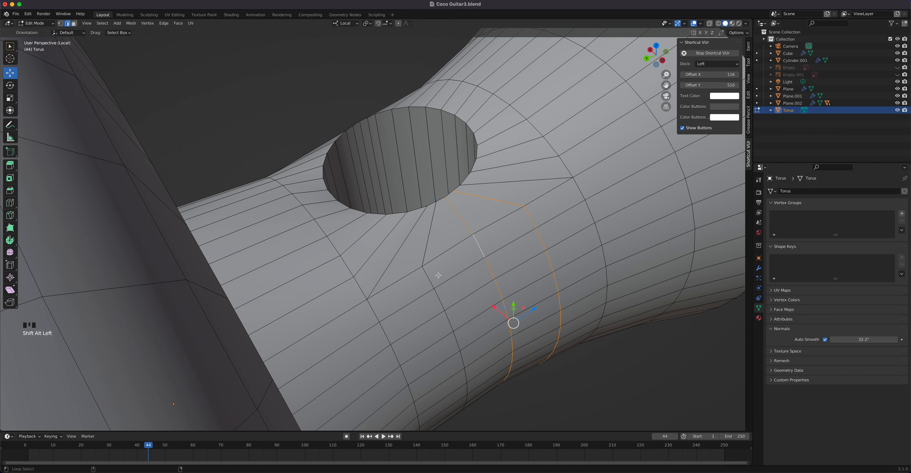
{"action": "left_click", "coordinate": [428, 279]}
{"action": "left_click", "coordinate": [428, 279], "text": "alt"}
{"action": "left_click", "coordinate": [484, 247], "text": "alt+shift"}
{"action": "middle_click_drag", "start_coordinate": [529, 219], "coordinate": [363, 195]}
{"action": "left_click", "coordinate": [375, 191], "text": "alt+shift"}
{"action": "left_click", "coordinate": [352, 218], "text": "alt+shift"}
{"action": "left_click", "coordinate": [374, 215], "text": "alt+shift"}
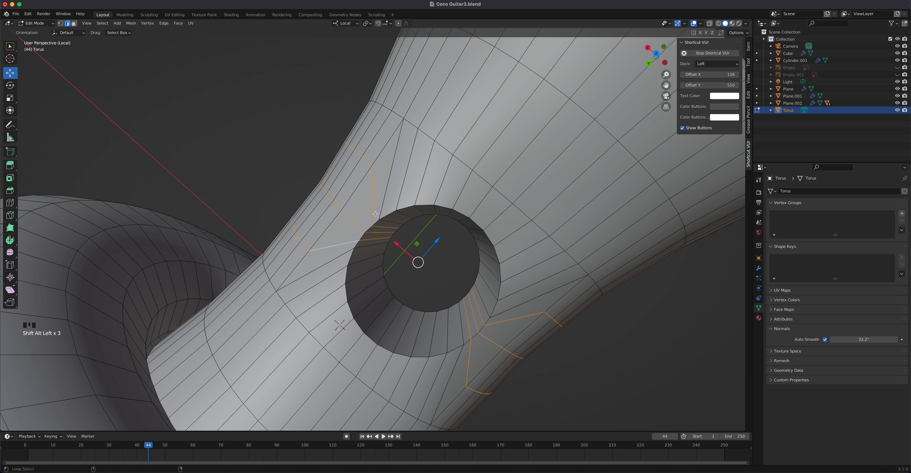
{"action": "left_click", "coordinate": [392, 182], "text": "alt+shift"}
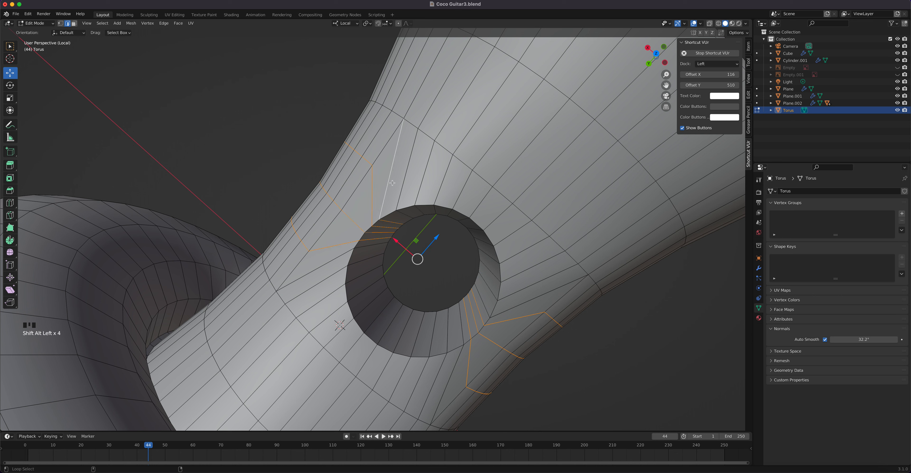
{"action": "left_click", "coordinate": [327, 263], "text": "alt+shift"}
{"action": "left_click", "coordinate": [451, 381], "text": "alt+shift"}
{"action": "left_click", "coordinate": [509, 305], "text": "alt+shift"}
{"action": "middle_click_drag", "start_coordinate": [445, 171], "coordinate": [699, 309]}
{"action": "middle_click_drag", "start_coordinate": [472, 110], "coordinate": [473, 465]}
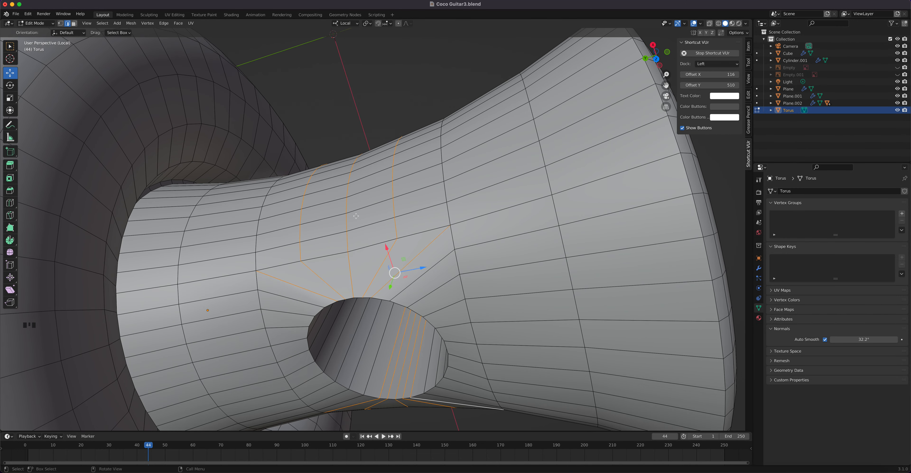
{"action": "key", "text": "x"}
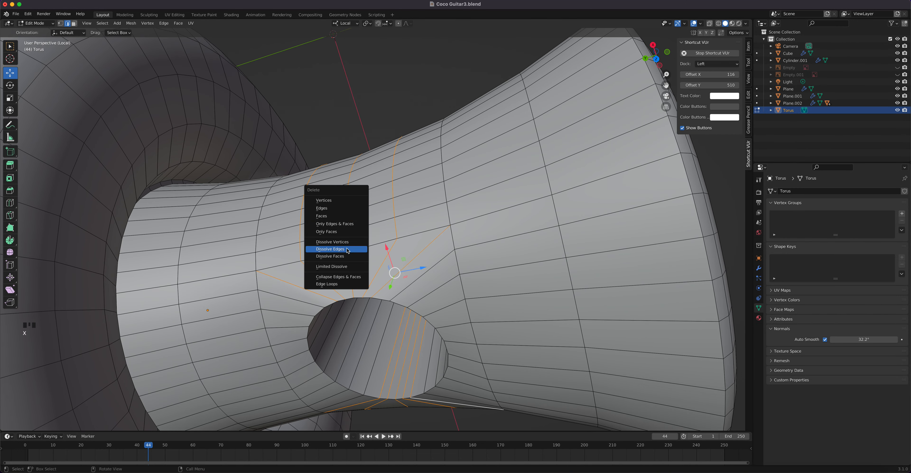
{"action": "left_click", "coordinate": [347, 250]}
{"action": "middle_click_drag", "start_coordinate": [347, 251], "coordinate": [436, 310]}
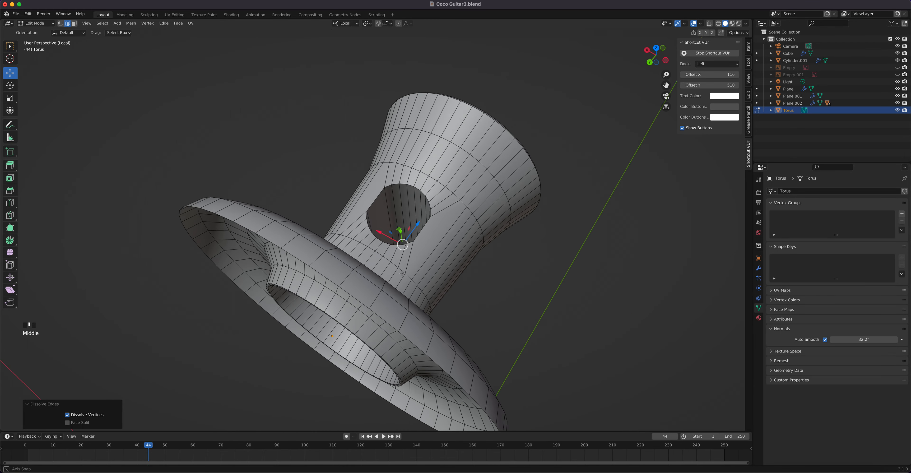
{"action": "key", "text": "Tab"}
{"action": "scroll", "coordinate": [435, 312], "scroll_direction": "up", "scroll_amount": 4}
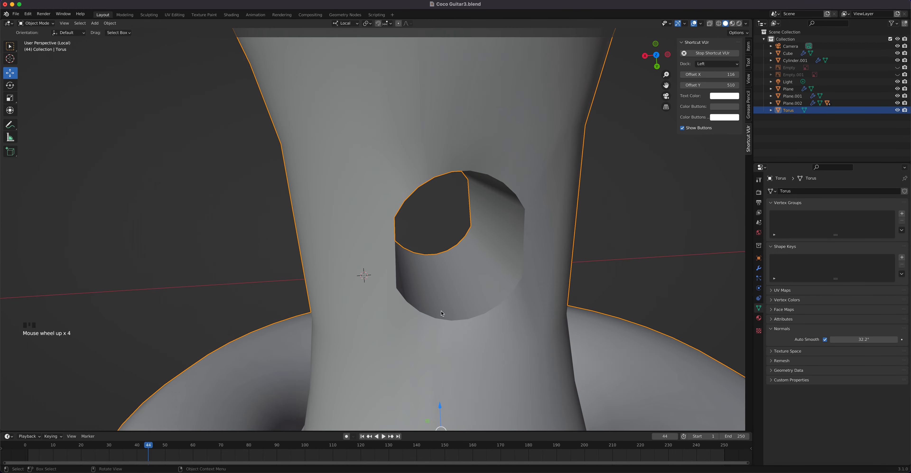
Add two evenly spaced loop cuts, without sliding, across the post faces on each side of the hole
{"action": "key", "text": "Tab"}
{"action": "middle_click_drag", "start_coordinate": [557, 276], "coordinate": [490, 252]}
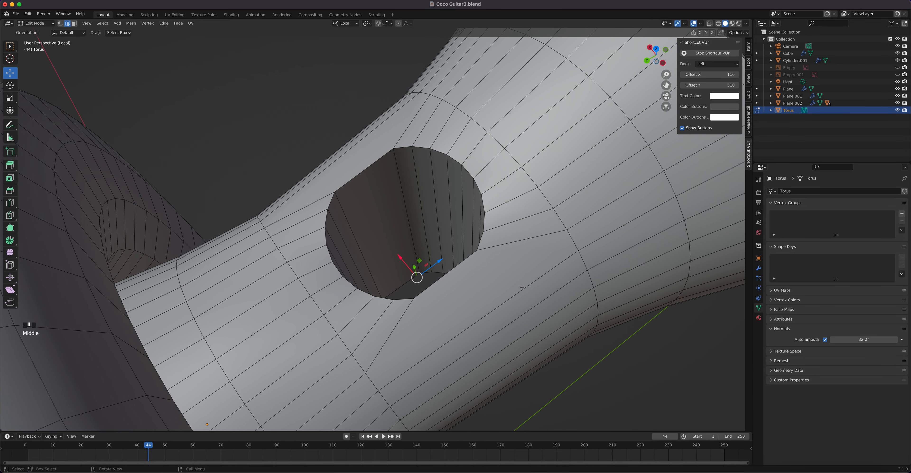
{"action": "key", "text": "ctrl+r"}
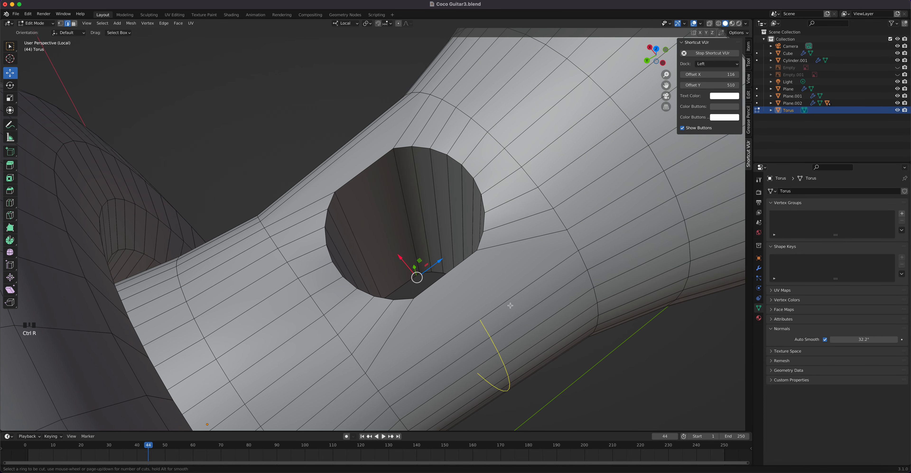
{"action": "scroll", "coordinate": [510, 305], "scroll_direction": "up", "scroll_amount": 1}
{"action": "left_click", "coordinate": [510, 306]}
{"action": "right_click", "coordinate": [508, 305]}
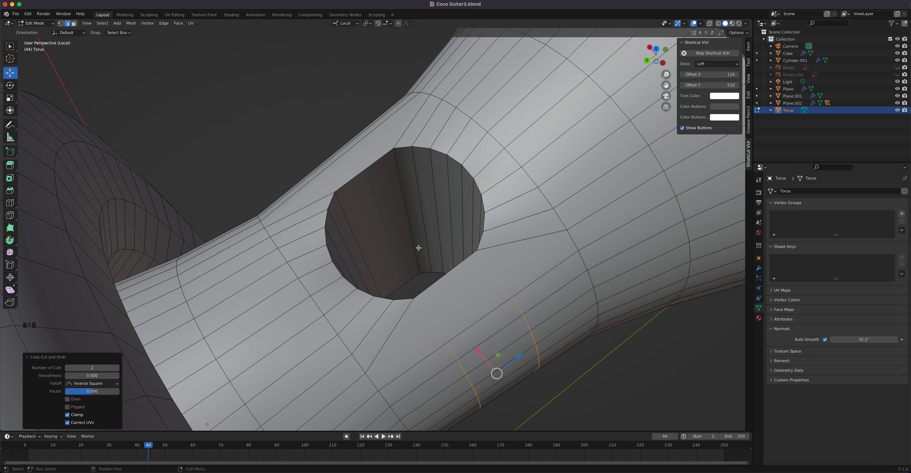
{"action": "key", "text": "ctrl+r"}
{"action": "left_click", "coordinate": [356, 146]}
{"action": "right_click", "coordinate": [355, 146]}
Knife-cut from the ends of both new loops to the nearest rim corners on one side of the hole
{"action": "middle_click_drag", "start_coordinate": [356, 146], "coordinate": [429, 189]}
{"action": "key", "text": "k"}
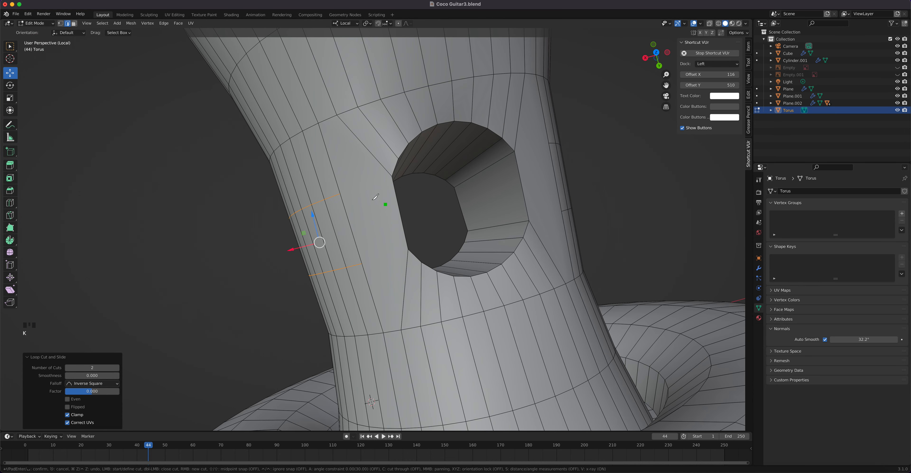
{"action": "left_click", "coordinate": [340, 193]}
{"action": "left_click", "coordinate": [392, 176]}
{"action": "key", "text": "Return"}
{"action": "key", "text": "k"}
{"action": "left_click", "coordinate": [362, 263]}
{"action": "left_click", "coordinate": [408, 250]}
{"action": "key", "text": "Return"}
Knife-cut the two loop ends on the hole's opposite side to their nearest rim corners
{"action": "middle_click_drag", "start_coordinate": [500, 208], "coordinate": [536, 236]}
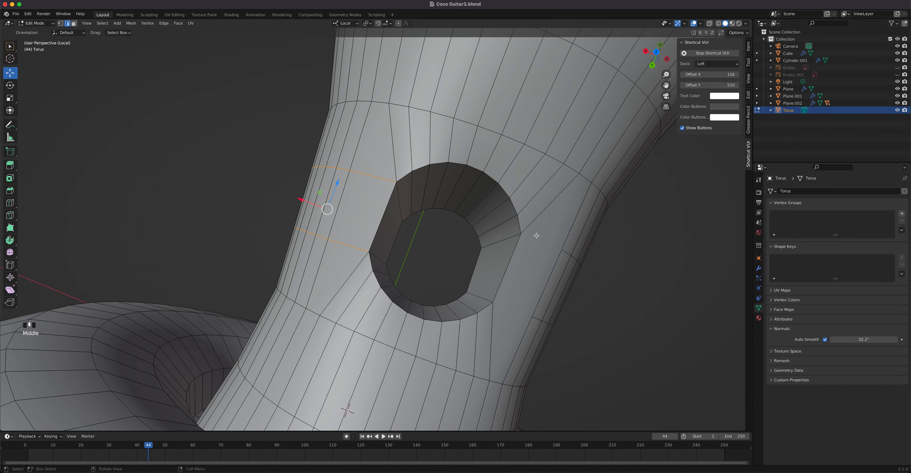
{"action": "key", "text": "k"}
{"action": "left_click", "coordinate": [562, 250]}
{"action": "left_click", "coordinate": [521, 234]}
{"action": "key", "text": "Return"}
{"action": "key", "text": "k"}
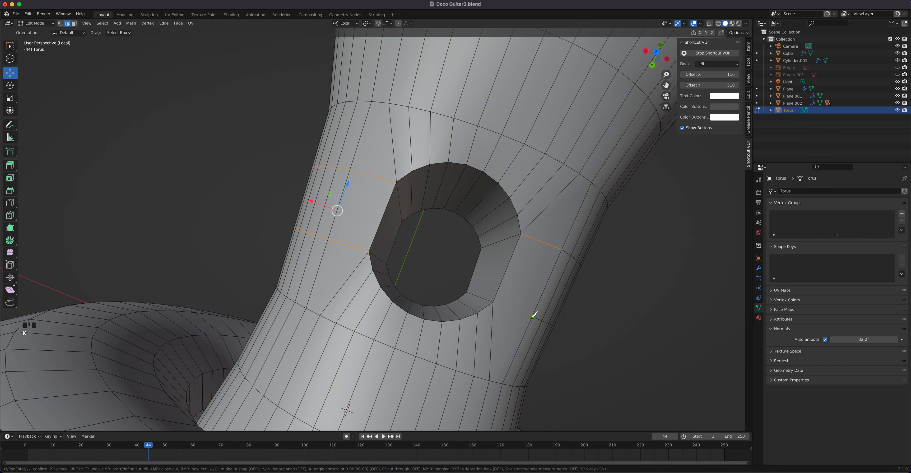
{"action": "left_click", "coordinate": [493, 302]}
{"action": "key", "text": "Return"}
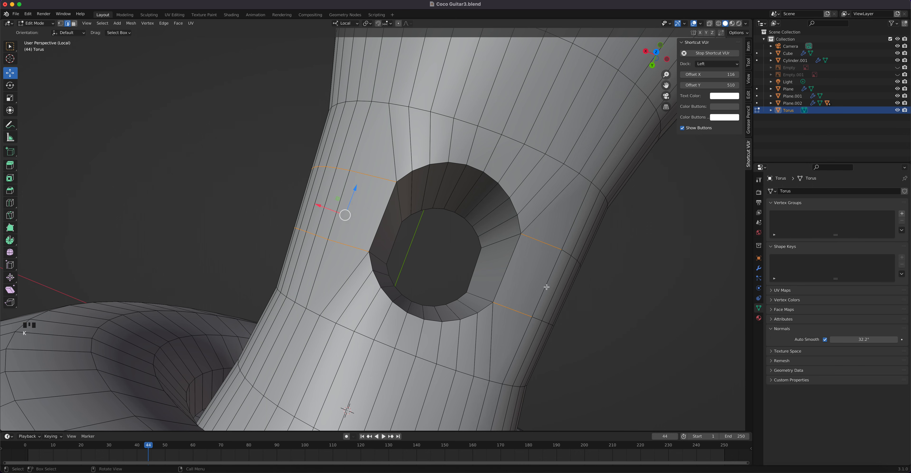
Knife-cut the two loop ends on one side of the post's second hole opening to their nearest rim corners
{"action": "middle_click_drag", "start_coordinate": [425, 225], "coordinate": [448, 209]}
{"action": "key", "text": "Tab"}
{"action": "key", "text": "Tab"}
{"action": "middle_click_drag", "start_coordinate": [559, 177], "coordinate": [482, 151]}
{"action": "key", "text": "k"}
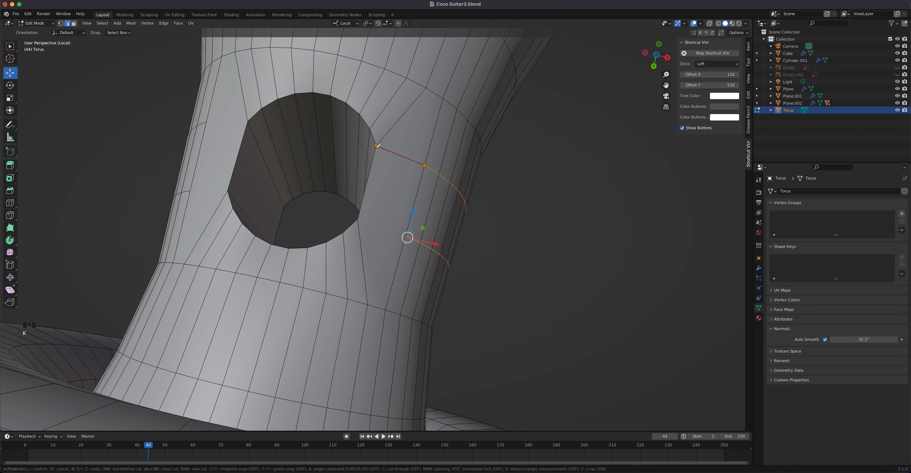
{"action": "left_click", "coordinate": [376, 145]}
{"action": "key", "text": "Return"}
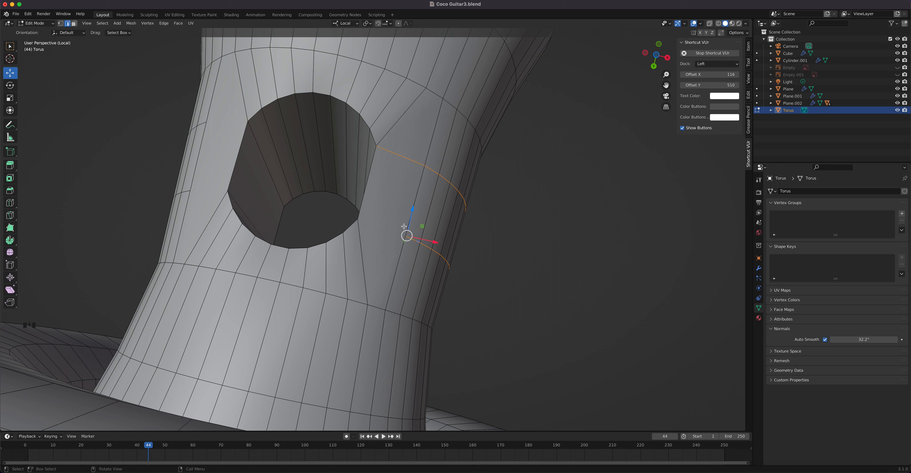
{"action": "key", "text": "k"}
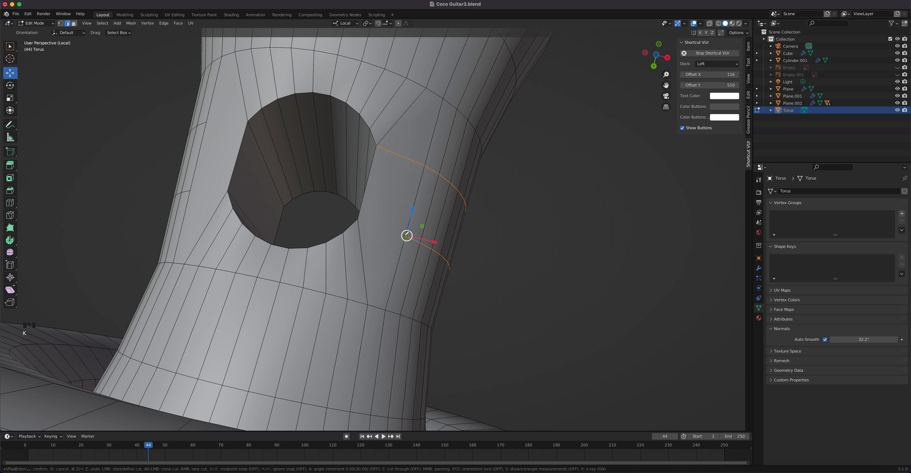
{"action": "key", "text": "Return"}
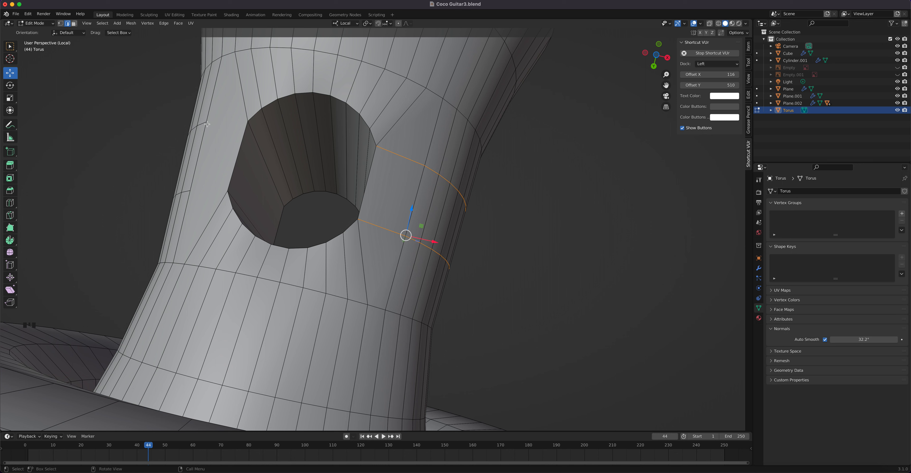
Knife-cut the two remaining loop ends on the other side of the second hole opening to the adjacent rim corners
{"action": "key", "text": "k"}
{"action": "left_click", "coordinate": [207, 121]}
{"action": "left_click", "coordinate": [247, 121]}
{"action": "key", "text": "Return"}
{"action": "key", "text": "k"}
{"action": "left_click", "coordinate": [190, 190]}
{"action": "left_click", "coordinate": [228, 191]}
{"action": "key", "text": "Return"}
{"action": "scroll", "coordinate": [309, 184], "scroll_direction": "down", "scroll_amount": 5}
{"action": "scroll", "coordinate": [332, 180], "scroll_direction": "up", "scroll_amount": 4}
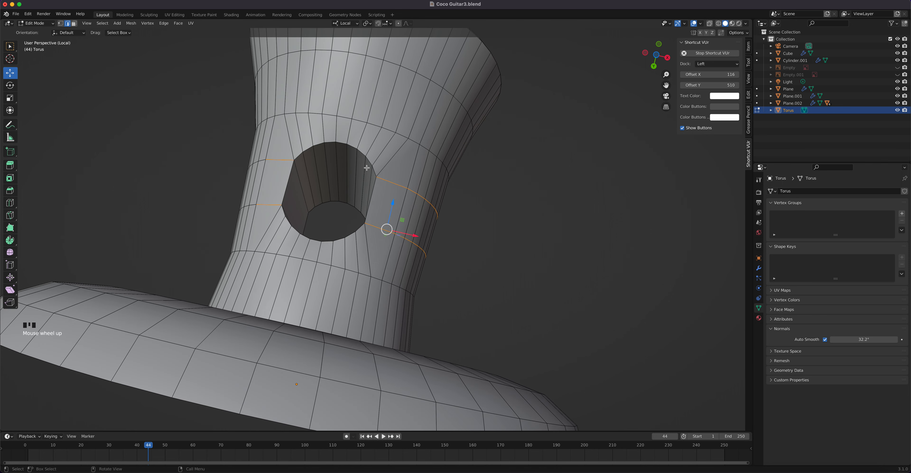
Dissolve the four lengthwise edge loops that run diagonally into the rim corners of this opening, and check the shading in Object Mode
{"action": "left_click", "coordinate": [388, 162]}
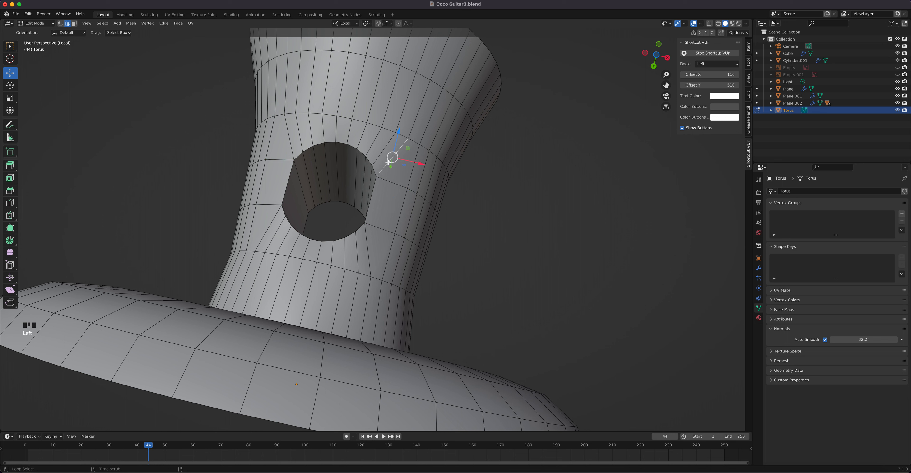
{"action": "left_click", "coordinate": [365, 233], "text": "alt+shift"}
{"action": "left_click", "coordinate": [267, 233], "text": "alt+shift"}
{"action": "left_click", "coordinate": [290, 148], "text": "alt+shift"}
{"action": "key", "text": "s"}
{"action": "key", "text": "Escape"}
{"action": "key", "text": "x"}
{"action": "left_click", "coordinate": [292, 150]}
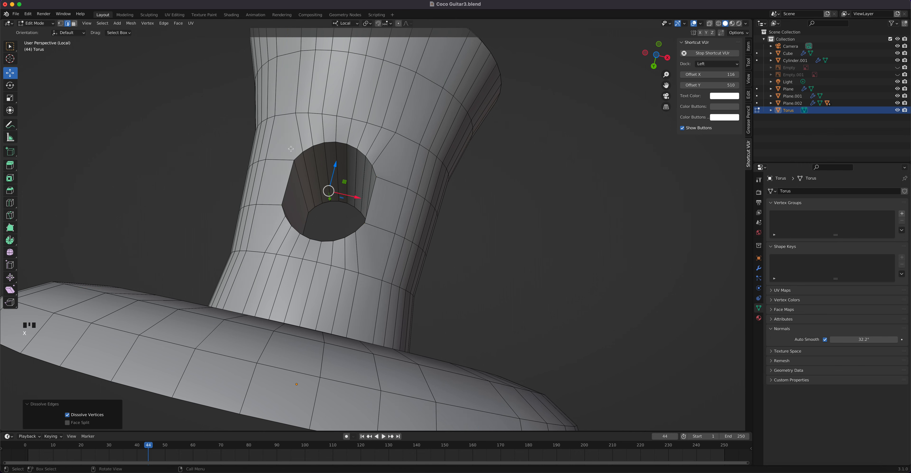
{"action": "key", "text": "Tab"}
{"action": "key", "text": "grave"}
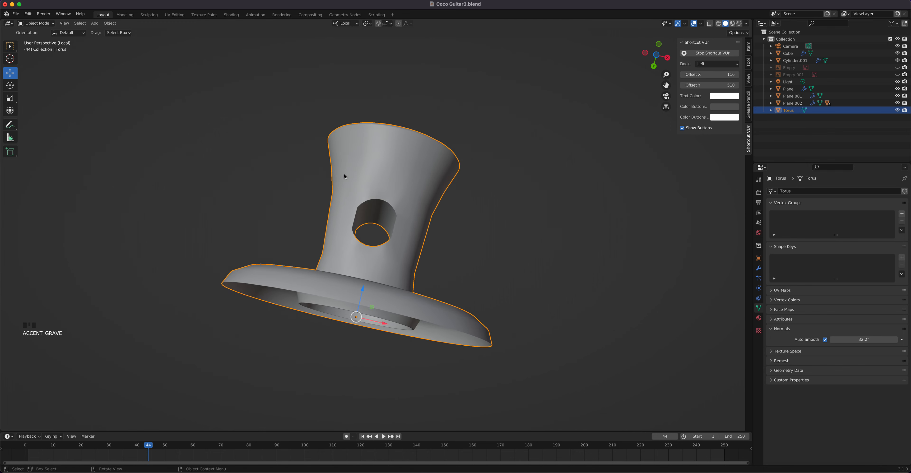
{"action": "middle_click_drag", "start_coordinate": [344, 176], "coordinate": [362, 256]}
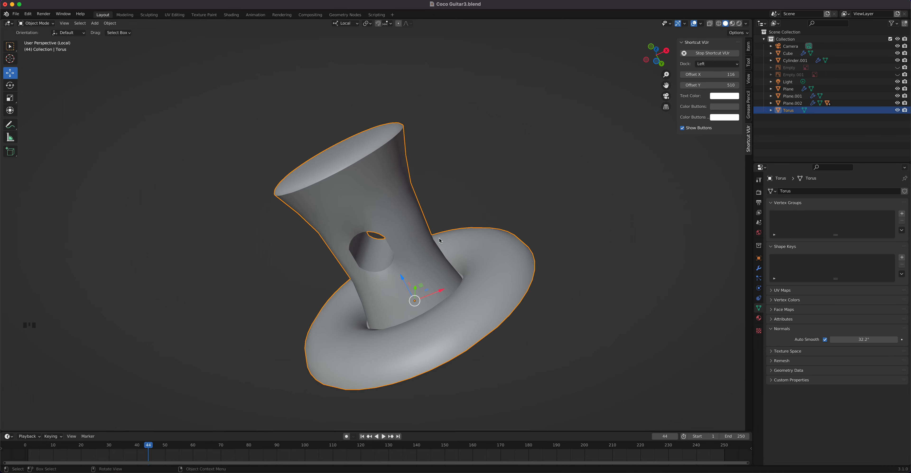
{"action": "scroll", "coordinate": [361, 257], "scroll_direction": "up", "scroll_amount": 5}
{"action": "key", "text": "Tab"}
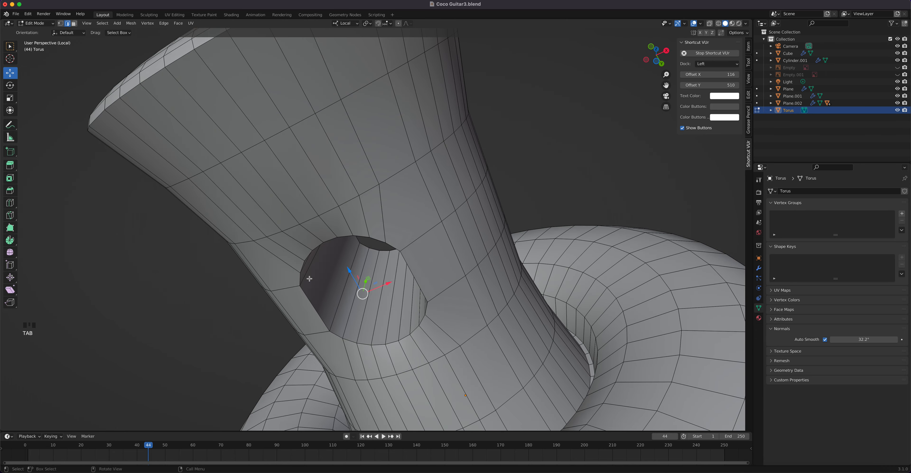
{"action": "left_click", "coordinate": [301, 265], "text": "shift"}
{"action": "left_click", "coordinate": [309, 298], "text": "alt"}
{"action": "middle_click_drag", "start_coordinate": [395, 264], "coordinate": [461, 184]}
{"action": "left_click", "coordinate": [459, 178], "text": "alt+shift"}
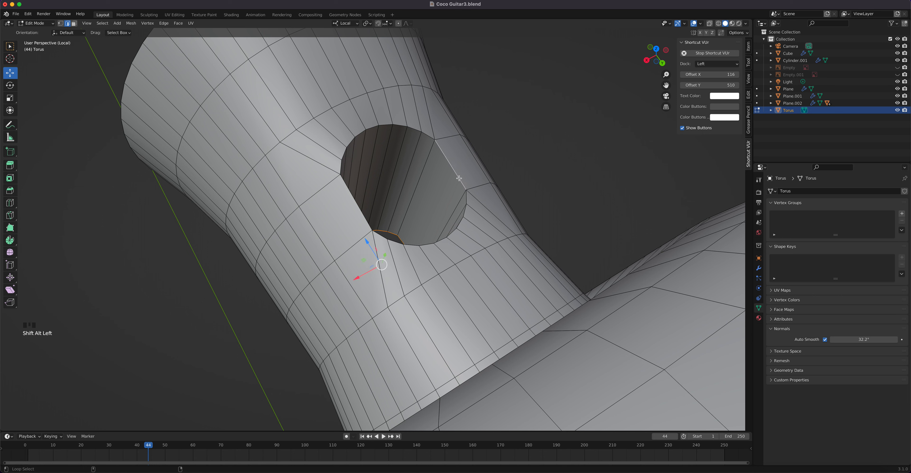
{"action": "left_click", "coordinate": [468, 196], "text": "alt+shift"}
{"action": "left_click", "coordinate": [430, 136], "text": "alt+shift"}
{"action": "middle_click_drag", "start_coordinate": [430, 136], "coordinate": [354, 177]}
Dissolve the four lengthwise edge loops running into the rim corners of the opening on the other face of the post
{"action": "left_click", "coordinate": [317, 203], "text": "alt"}
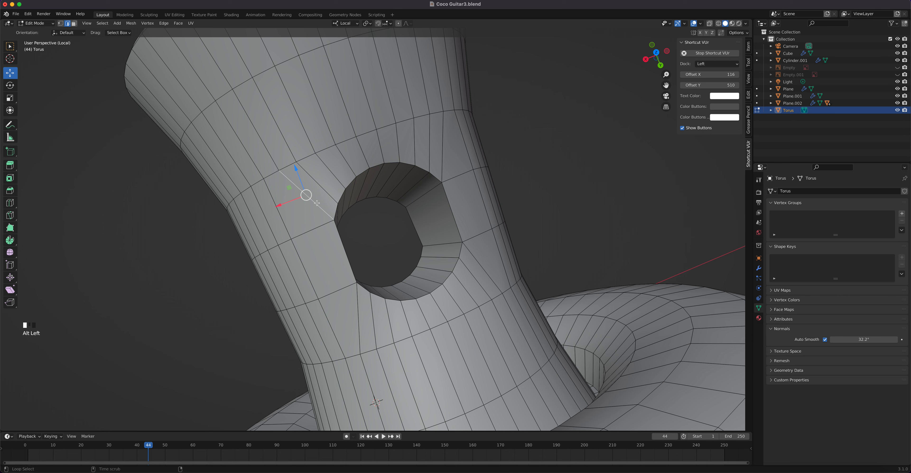
{"action": "left_click", "coordinate": [357, 297], "text": "alt+shift"}
{"action": "left_click", "coordinate": [486, 272], "text": "alt+shift"}
{"action": "left_click", "coordinate": [444, 153], "text": "alt+shift"}
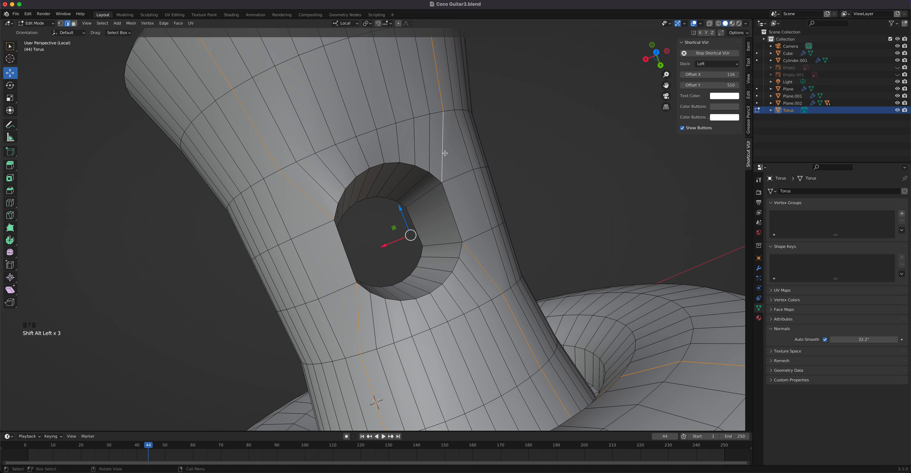
{"action": "key", "text": "x"}
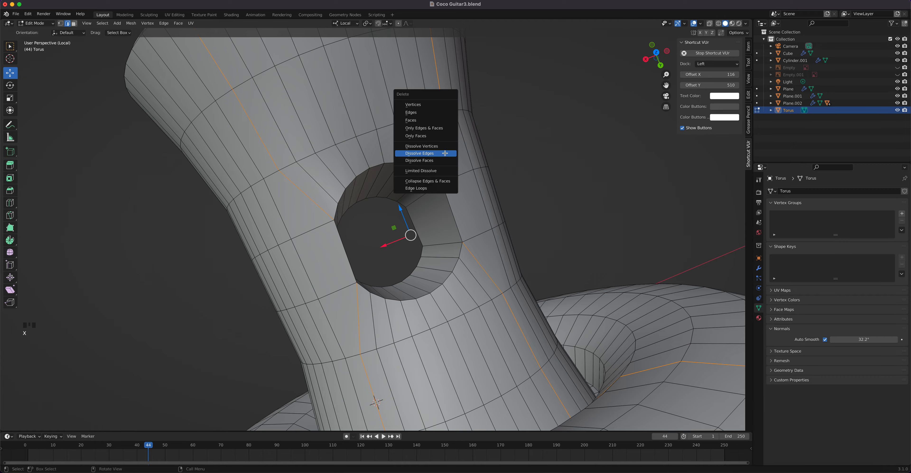
{"action": "left_click", "coordinate": [445, 153]}
Bevel the rim edge loops of both hole openings narrowly with 4 segments
{"action": "left_click", "coordinate": [451, 206]}
{"action": "left_click", "coordinate": [451, 206], "text": "alt"}
{"action": "middle_click_drag", "start_coordinate": [416, 206], "coordinate": [393, 246]}
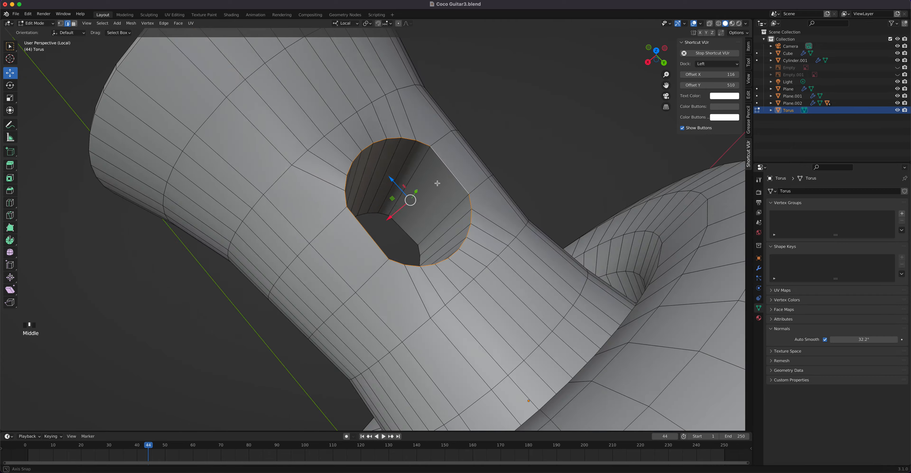
{"action": "left_click", "coordinate": [393, 246], "text": "alt+shift"}
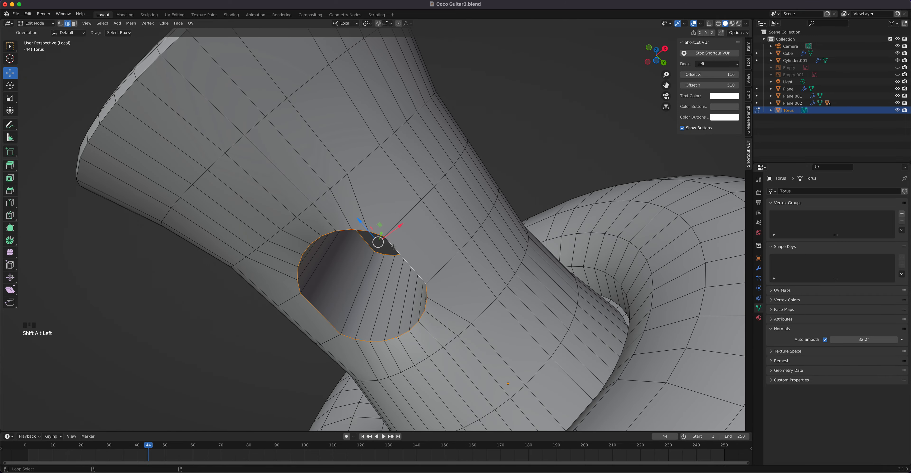
{"action": "right_click", "coordinate": [394, 247]}
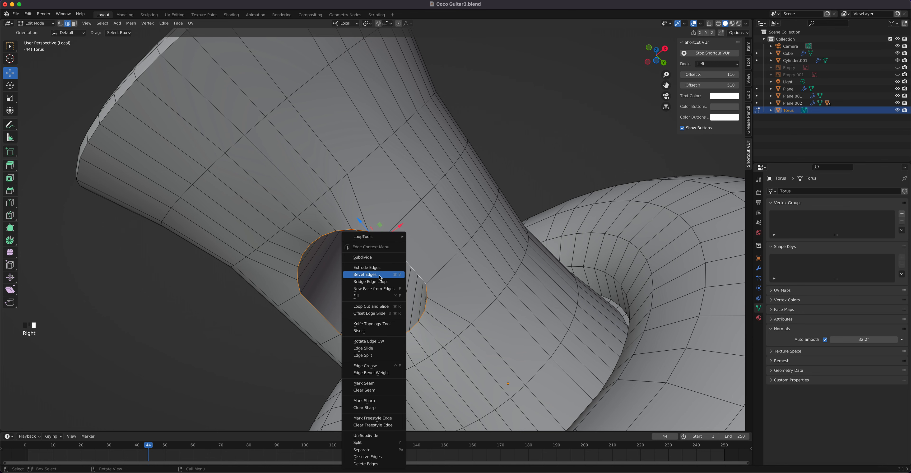
{"action": "left_click", "coordinate": [365, 274]}
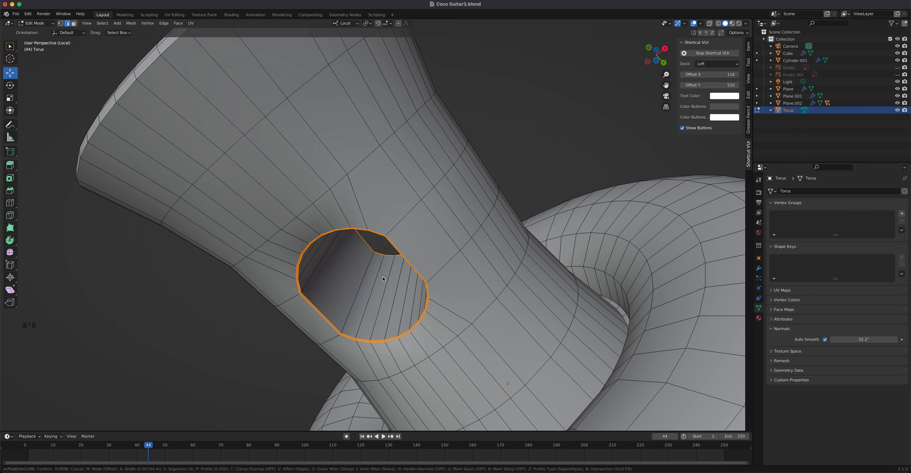
{"action": "left_click", "coordinate": [381, 261]}
Set the post's Auto Smooth angle to 60° in Object Mode and leave local view to show the whole guitar
{"action": "key", "text": "Tab"}
{"action": "scroll", "coordinate": [425, 265], "scroll_direction": "down", "scroll_amount": 4}
{"action": "middle_click_drag", "start_coordinate": [424, 265], "coordinate": [317, 340]}
{"action": "middle_click_drag", "start_coordinate": [390, 197], "coordinate": [803, 295]}
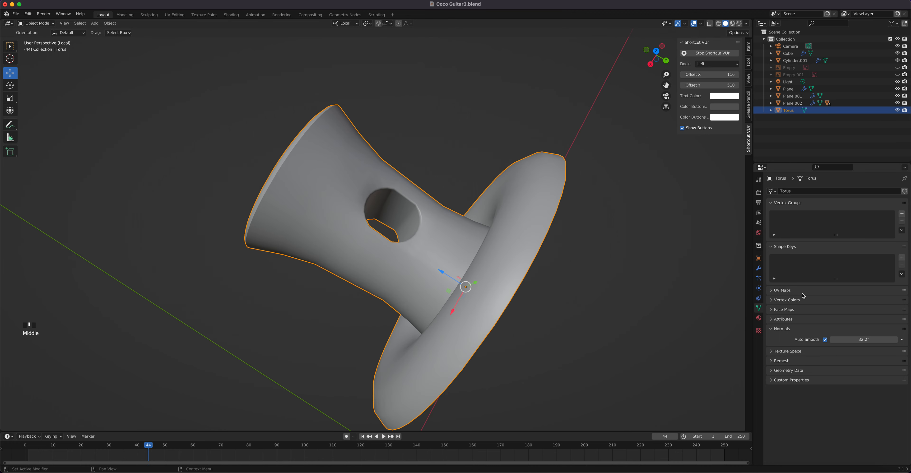
{"action": "left_click_drag", "start_coordinate": [846, 337], "coordinate": [815, 337]}
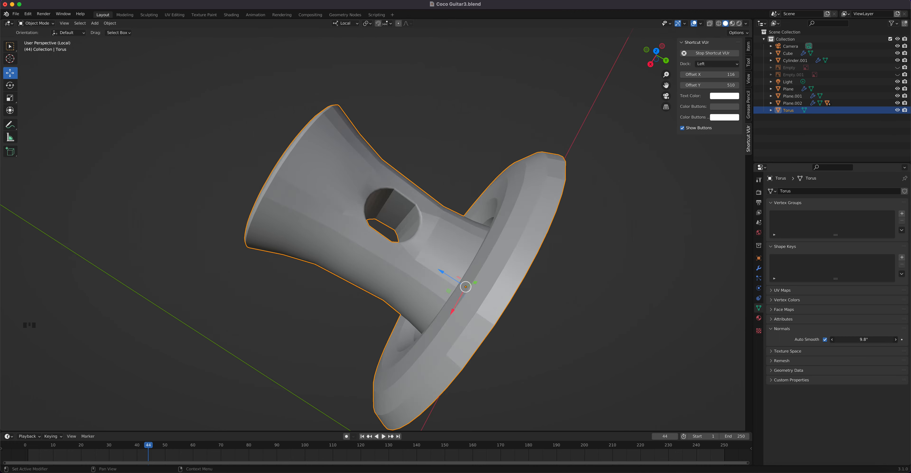
{"action": "left_click", "coordinate": [875, 341]}
{"action": "type", "text": "60"}
{"action": "key", "text": "Return"}
{"action": "mouse_move", "coordinate": [417, 227]}
{"action": "middle_mouse_down"}
{"action": "mouse_move", "coordinate": [446, 232]}
{"action": "mouse_move", "coordinate": [465, 287]}
{"action": "mouse_move", "coordinate": [425, 276]}
{"action": "mouse_move", "coordinate": [362, 287]}
{"action": "mouse_move", "coordinate": [407, 325]}
{"action": "mouse_move", "coordinate": [455, 258]}
{"action": "mouse_move", "coordinate": [451, 212]}
{"action": "mouse_move", "coordinate": [414, 272]}
{"action": "middle_mouse_up"}
{"action": "scroll", "coordinate": [456, 247], "scroll_direction": "down", "scroll_amount": 4}
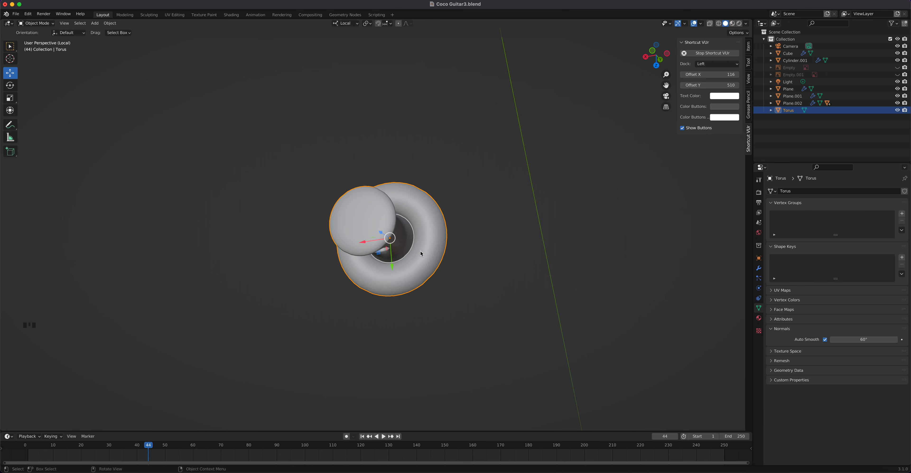
{"action": "key", "text": "slash"}
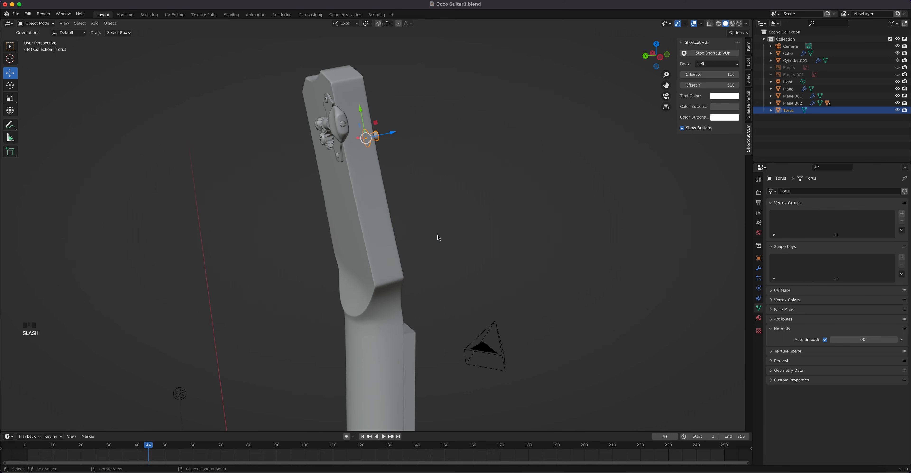
Extrude the three end faces of the fretboard at the headstock end outward by about 0.095 m
{"action": "middle_click_drag", "start_coordinate": [440, 262], "coordinate": [390, 282]}
{"action": "left_click", "coordinate": [418, 331]}
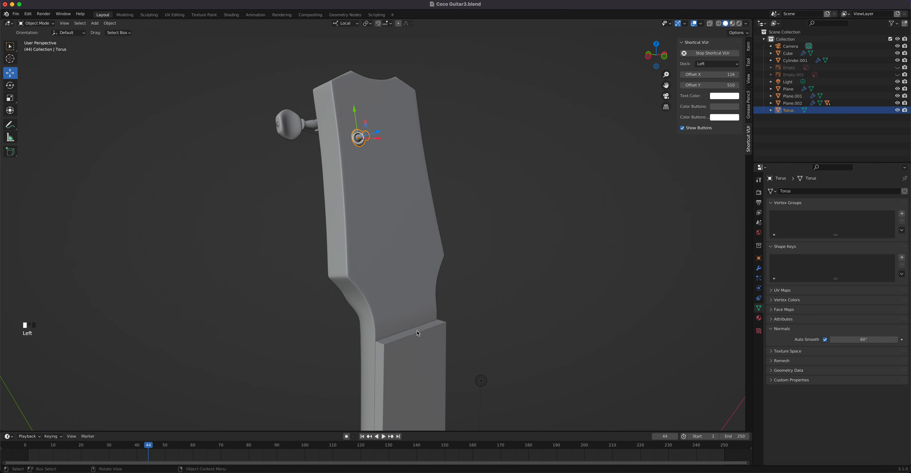
{"action": "key", "text": "Tab"}
{"action": "scroll", "coordinate": [424, 328], "scroll_direction": "up", "scroll_amount": 4}
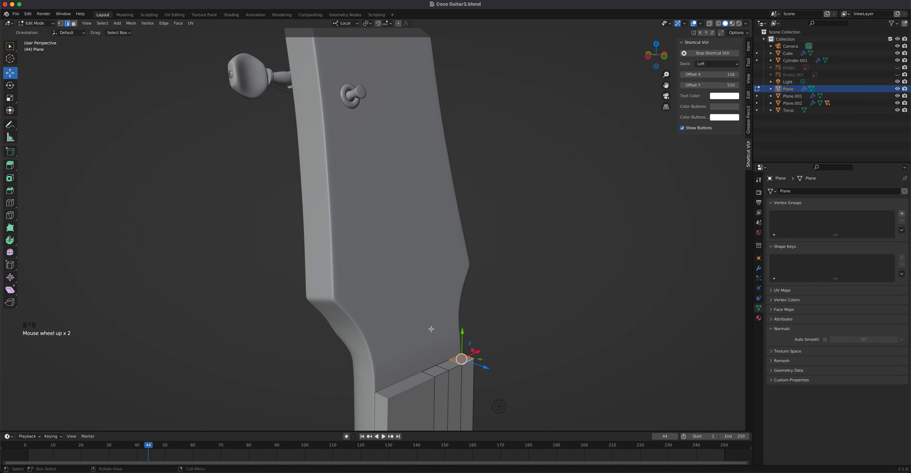
{"action": "middle_click_drag", "start_coordinate": [341, 188], "coordinate": [386, 253]}
{"action": "left_click", "coordinate": [376, 254], "text": "shift"}
{"action": "left_click", "coordinate": [409, 248]}
{"action": "left_click", "coordinate": [390, 255], "text": "shift"}
{"action": "left_click", "coordinate": [357, 259], "text": "shift"}
{"action": "middle_click_drag", "start_coordinate": [357, 259], "coordinate": [420, 259]}
{"action": "key", "text": "e"}
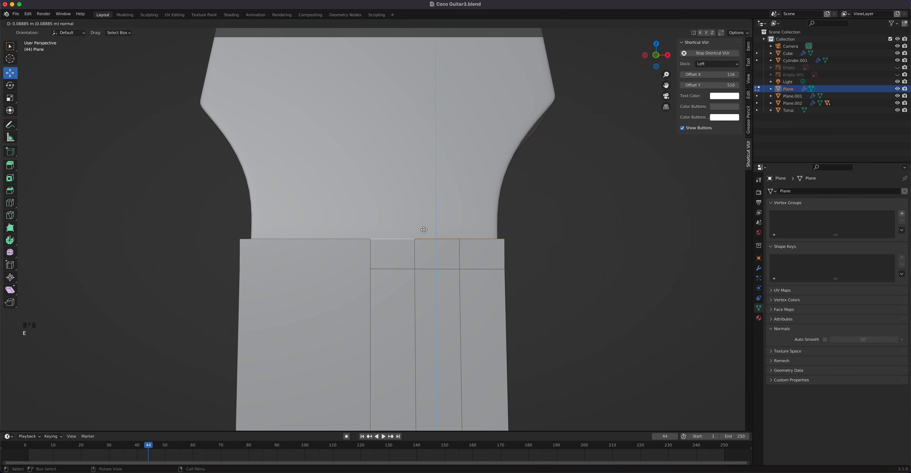
{"action": "left_click", "coordinate": [423, 227]}
Extrude the neck-side faces of the new fretboard end block about 0.013 m towards the neck and leave Edit Mode
{"action": "middle_click_drag", "start_coordinate": [422, 228], "coordinate": [403, 256]}
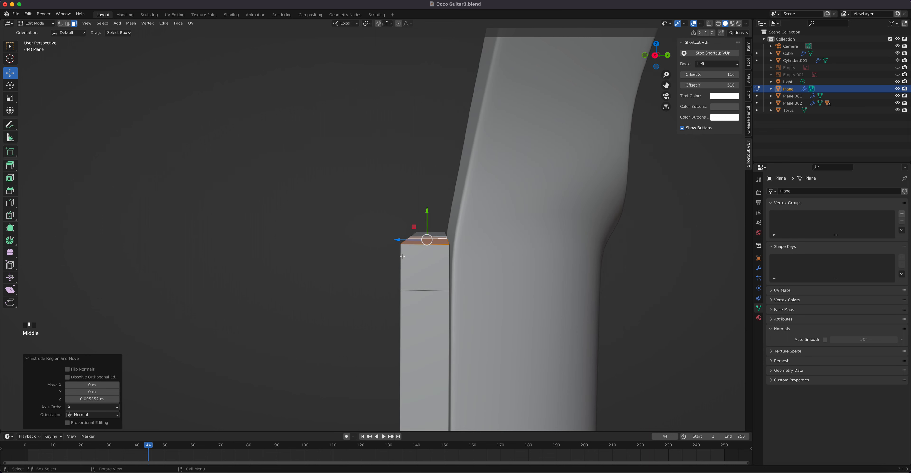
{"action": "middle_click_drag", "start_coordinate": [456, 267], "coordinate": [439, 273]}
{"action": "scroll", "coordinate": [436, 275], "scroll_direction": "up", "scroll_amount": 2}
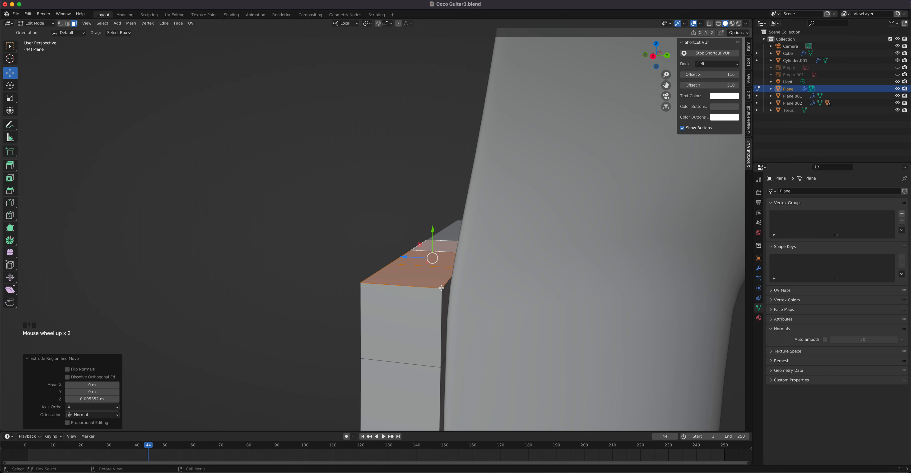
{"action": "left_click", "coordinate": [448, 292]}
{"action": "middle_click_drag", "start_coordinate": [450, 287], "coordinate": [487, 269]}
{"action": "left_click", "coordinate": [469, 284], "text": "shift"}
{"action": "left_click", "coordinate": [476, 265], "text": "shift"}
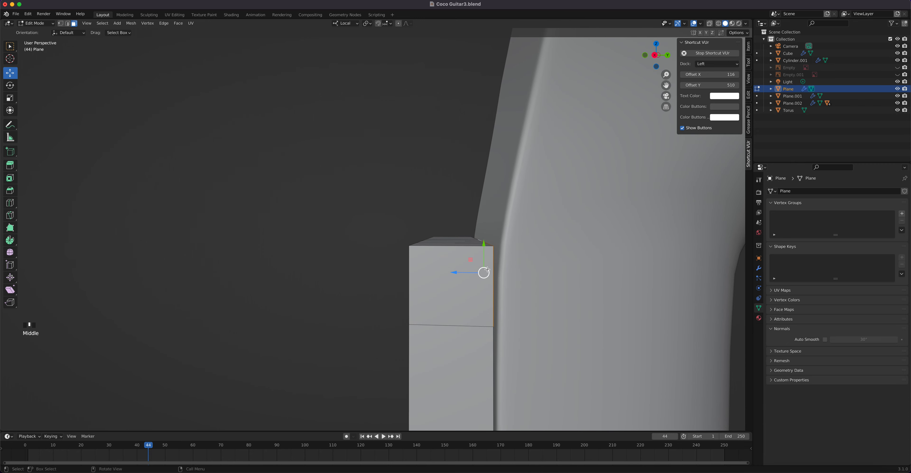
{"action": "key", "text": "e"}
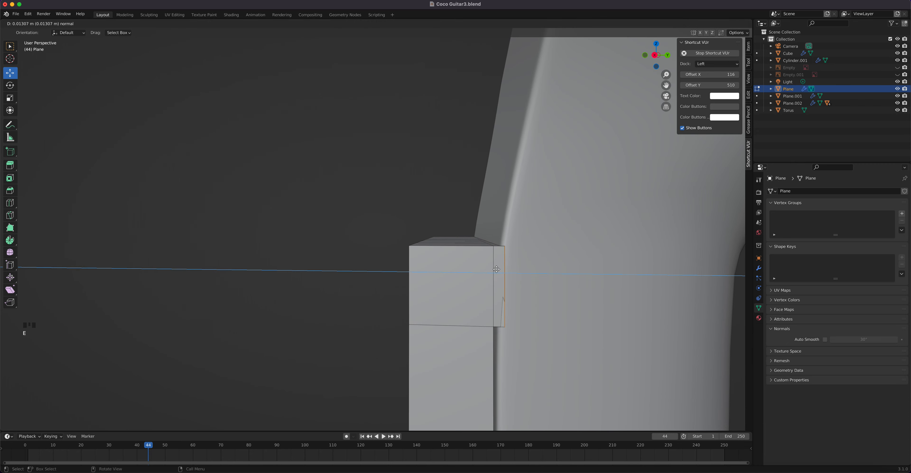
{"action": "left_click", "coordinate": [496, 269]}
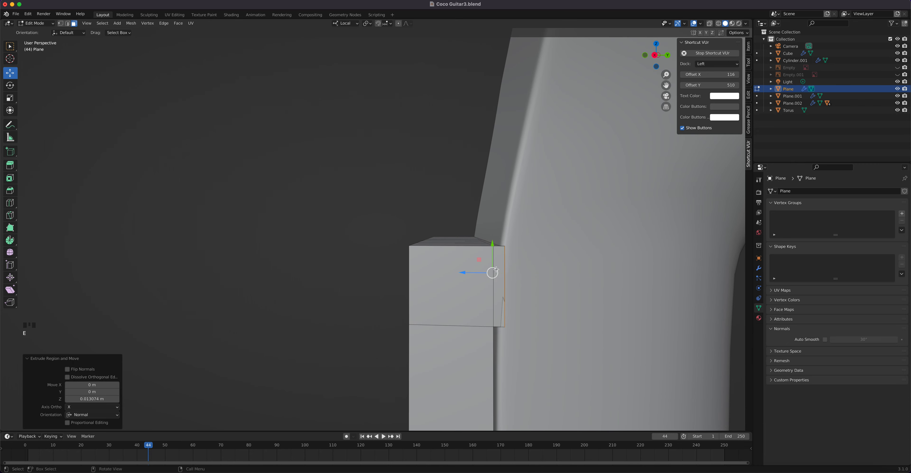
{"action": "key", "text": "Tab"}
Add a loop cut across the guitar neck and slide it up close to the existing edge loop below the headstock transition
{"action": "left_click", "coordinate": [539, 276]}
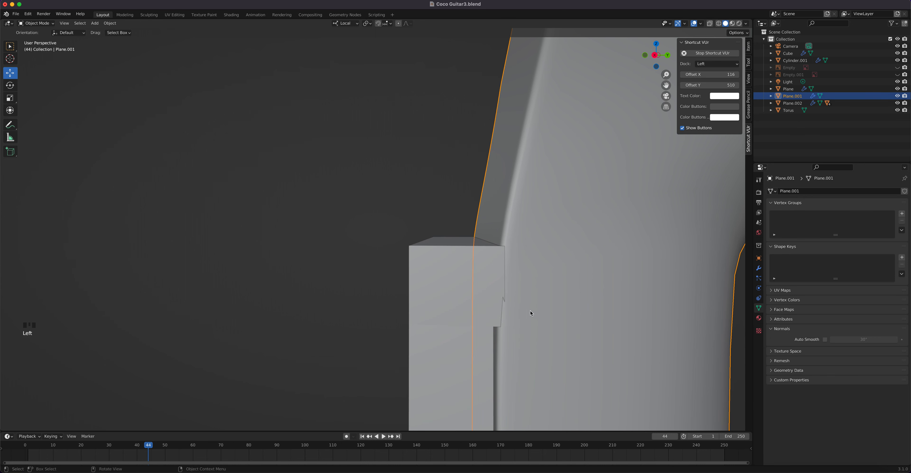
{"action": "key", "text": "Tab"}
{"action": "key", "text": "ctrl+r"}
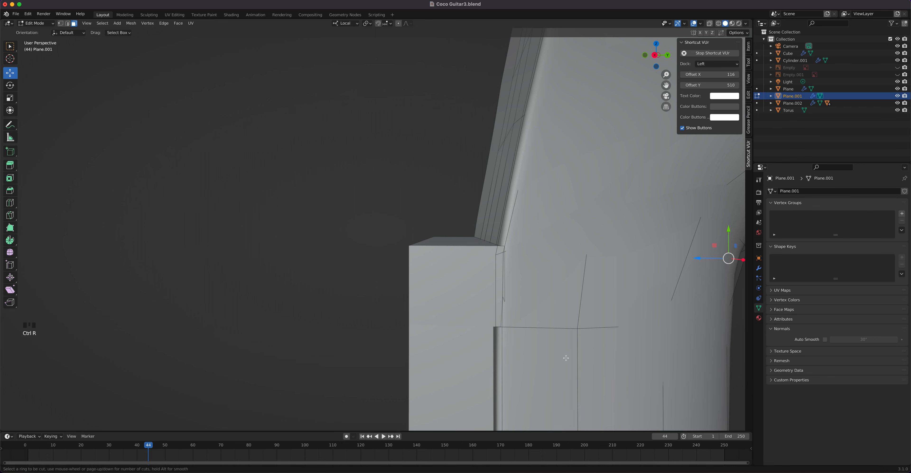
{"action": "scroll", "coordinate": [573, 358], "scroll_direction": "up", "scroll_amount": 12}
{"action": "key", "text": "Escape"}
{"action": "scroll", "coordinate": [541, 313], "scroll_direction": "down", "scroll_amount": 6}
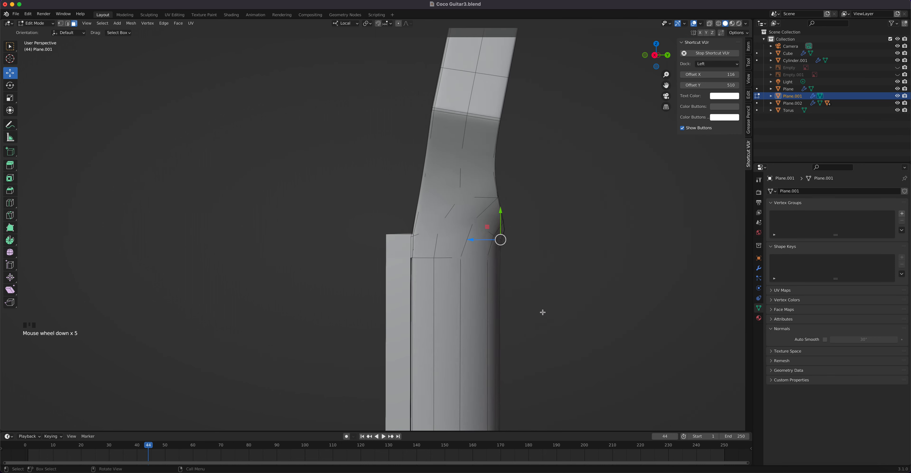
{"action": "scroll", "coordinate": [456, 283], "scroll_direction": "up", "scroll_amount": 4}
{"action": "middle_click_drag", "start_coordinate": [438, 262], "coordinate": [447, 291]}
{"action": "key", "text": "ctrl+r"}
{"action": "left_click", "coordinate": [489, 331]}
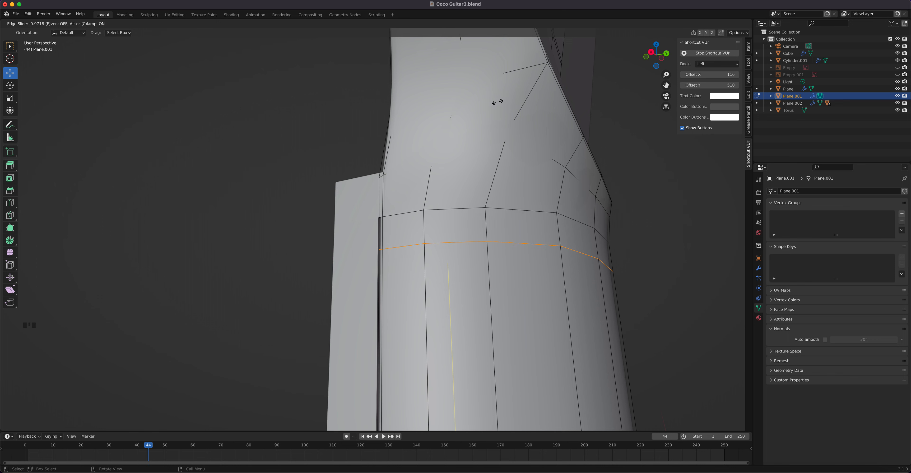
{"action": "left_click", "coordinate": [493, 84]}
{"action": "middle_click_drag", "start_coordinate": [472, 128], "coordinate": [518, 249]}
{"action": "scroll", "coordinate": [520, 250], "scroll_direction": "up", "scroll_amount": 2}
{"action": "key", "text": "Tab"}
Extrude the three front faces of the fretboard's headstock-end block outward by about 0.019 m
{"action": "middle_click_drag", "start_coordinate": [554, 324], "coordinate": [511, 269]}
{"action": "key", "text": "Tab"}
{"action": "key", "text": "Tab"}
{"action": "left_click", "coordinate": [467, 282]}
{"action": "key", "text": "Tab"}
{"action": "left_click", "coordinate": [475, 290]}
{"action": "key", "text": "3"}
{"action": "left_click", "coordinate": [467, 280]}
{"action": "left_click", "coordinate": [434, 274], "text": "shift"}
{"action": "left_click", "coordinate": [429, 272], "text": "shift"}
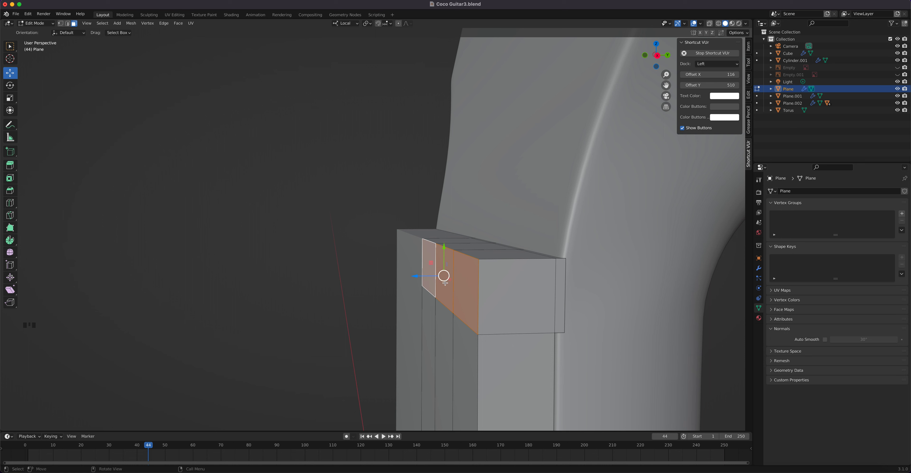
{"action": "key", "text": "e"}
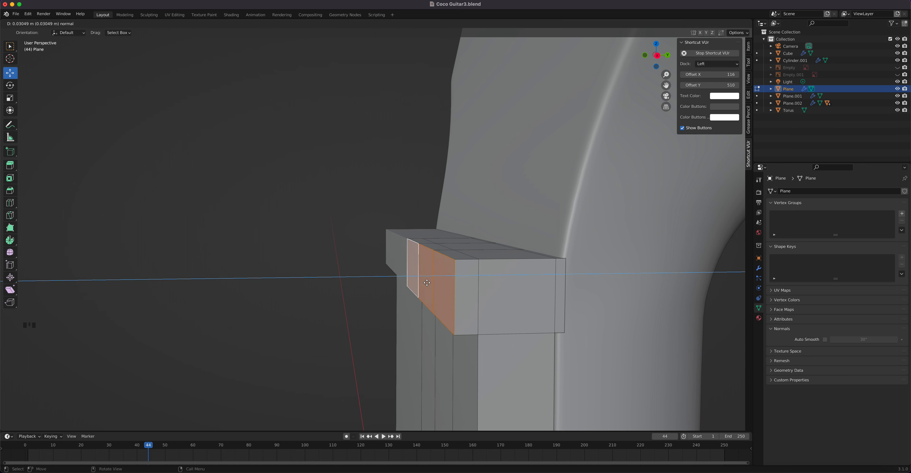
{"action": "left_click", "coordinate": [368, 271]}
{"action": "middle_click_drag", "start_coordinate": [368, 270], "coordinate": [551, 267]}
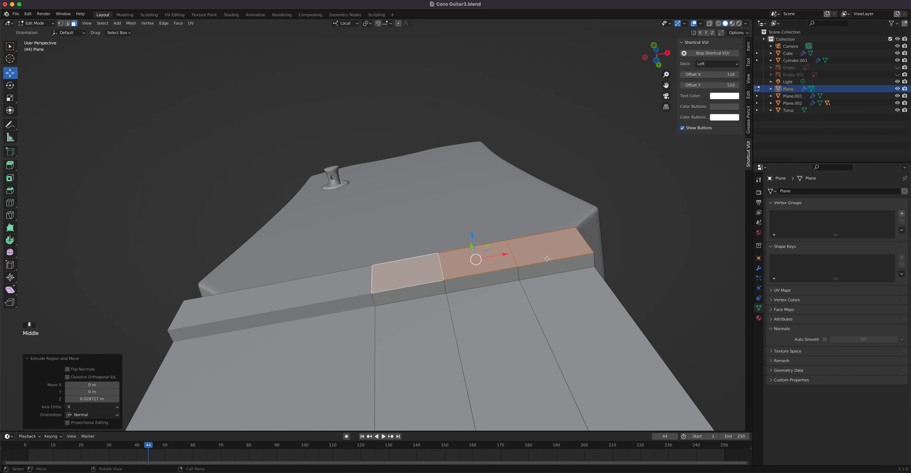
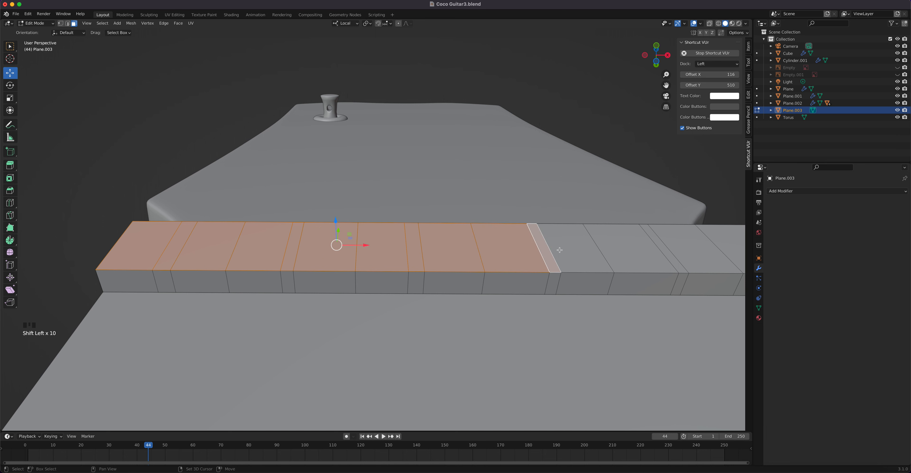
Add the remaining playing-side faces of the separate nut block to the selection and lower them about 0.012 m along local Z
{"action": "middle_click_drag", "start_coordinate": [584, 249], "coordinate": [441, 283], "text": "shift"}
{"action": "left_click", "coordinate": [466, 281], "text": "shift"}
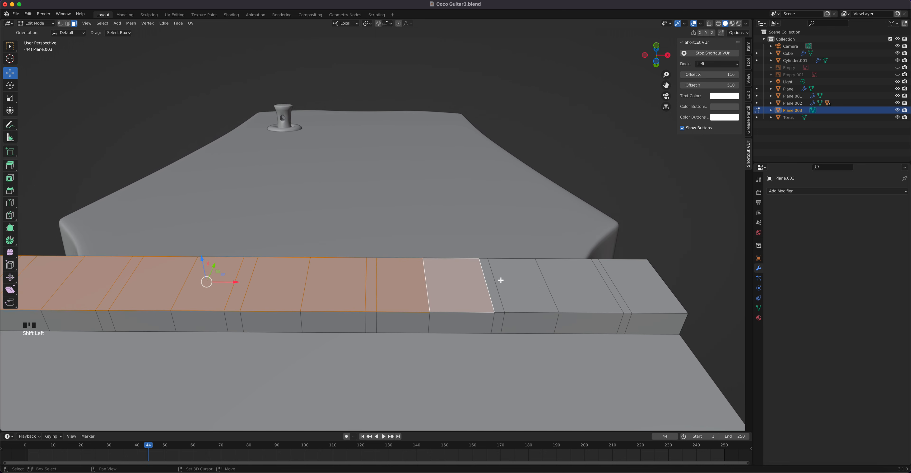
{"action": "left_click", "coordinate": [496, 282], "text": "shift"}
{"action": "left_click", "coordinate": [518, 282], "text": "shift"}
{"action": "left_click", "coordinate": [584, 282], "text": "shift"}
{"action": "left_click", "coordinate": [607, 281], "text": "shift"}
{"action": "left_click", "coordinate": [624, 266], "text": "shift"}
{"action": "left_click_drag", "start_coordinate": [304, 263], "coordinate": [305, 274]}
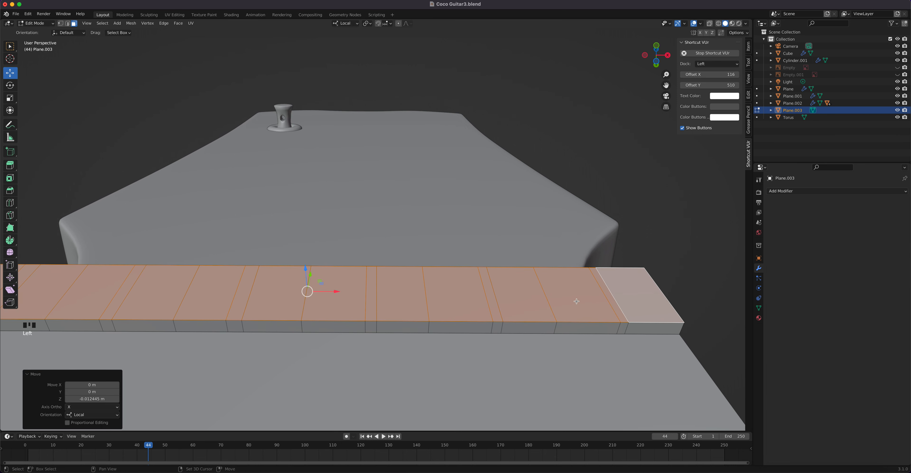
Clear the face selection and move the edge beside the nut's middle narrow strip about -0.004 m along local X
{"action": "left_click", "coordinate": [612, 298], "text": "shift"}
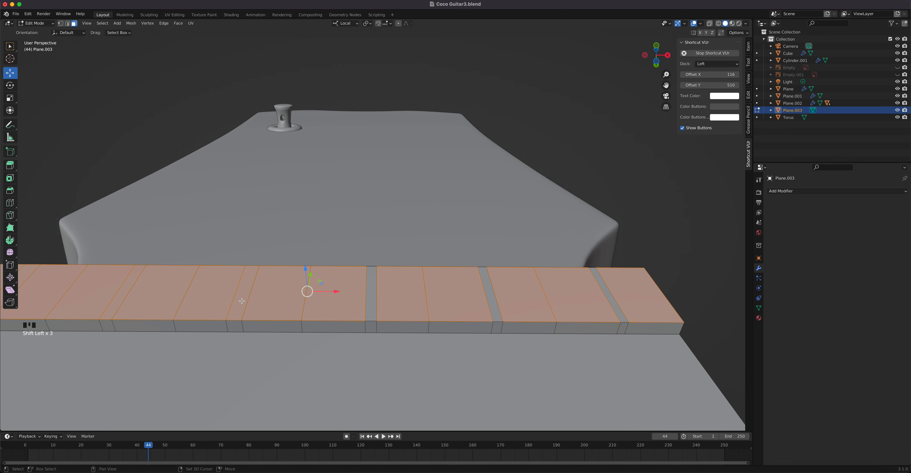
{"action": "middle_click_drag", "start_coordinate": [290, 301], "coordinate": [399, 288], "text": "shift"}
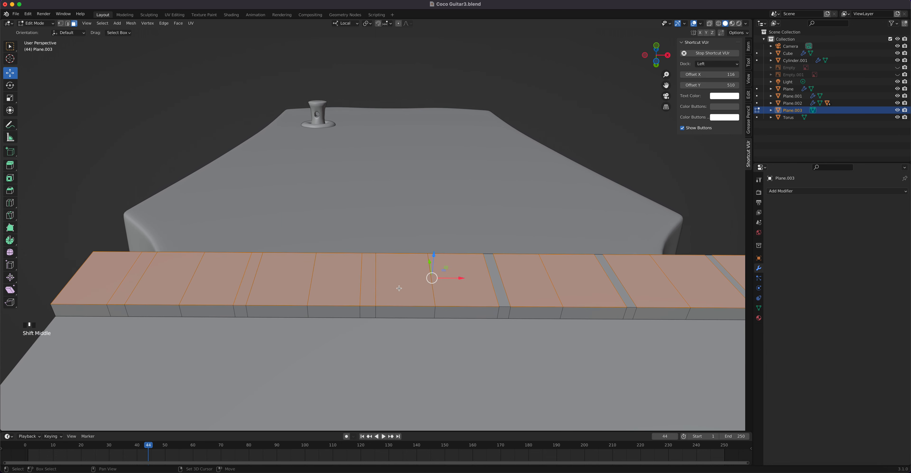
{"action": "key", "text": "alt+a"}
{"action": "key", "text": "2"}
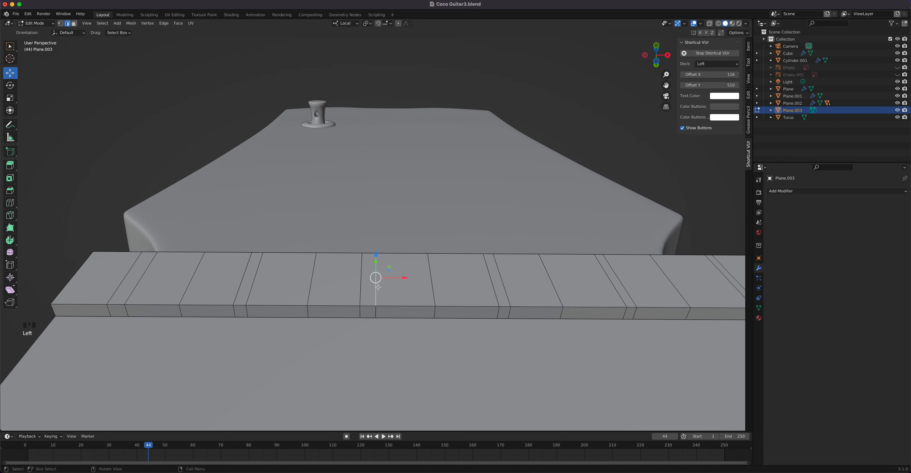
{"action": "left_click", "coordinate": [376, 287], "text": "alt"}
{"action": "left_click_drag", "start_coordinate": [399, 324], "coordinate": [400, 325]}
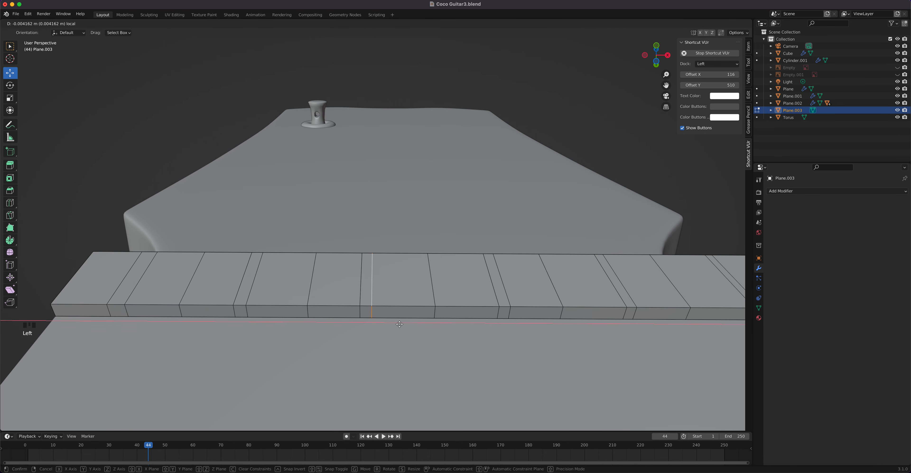
{"action": "left_click_drag", "start_coordinate": [400, 324], "coordinate": [400, 324]}
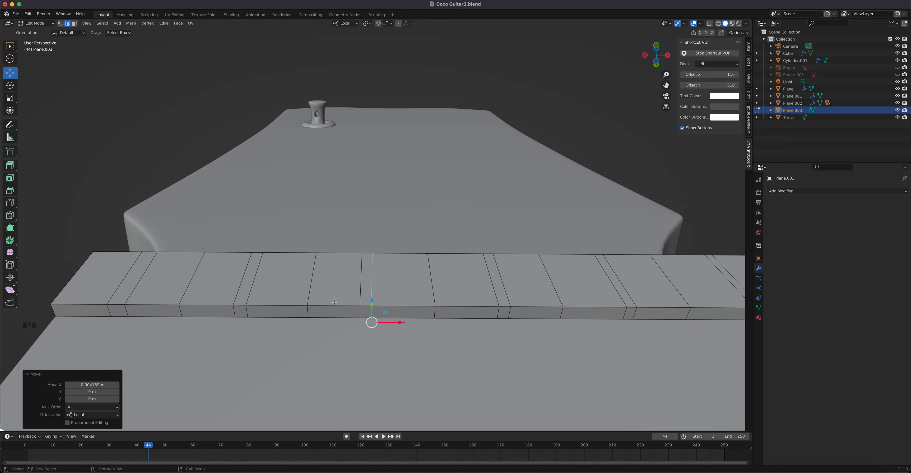
Extrude all wide faces between the nut's narrow strips outward about 0.008 m to form string slots, and leave Edit Mode
{"action": "key", "text": "3"}
{"action": "left_click", "coordinate": [107, 272]}
{"action": "left_click", "coordinate": [176, 279], "text": "shift"}
{"action": "left_click", "coordinate": [223, 279], "text": "shift"}
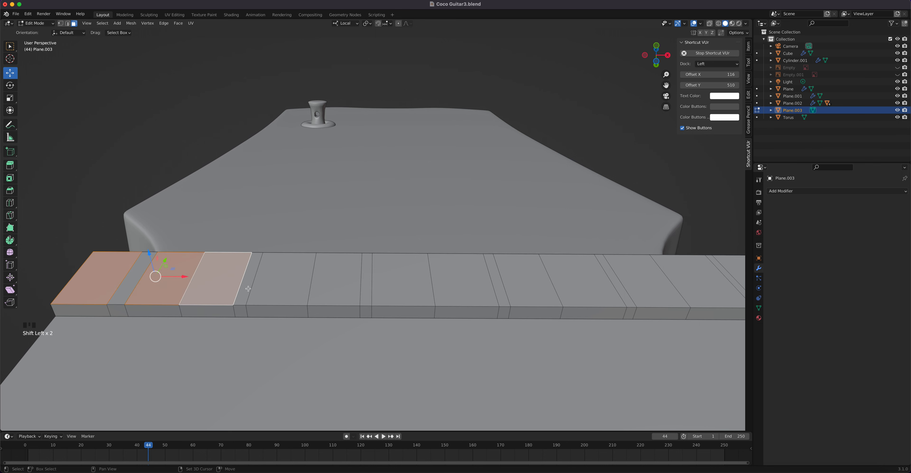
{"action": "left_click", "coordinate": [271, 290], "text": "shift"}
{"action": "left_click", "coordinate": [330, 289], "text": "shift"}
{"action": "left_click", "coordinate": [403, 287], "text": "shift"}
{"action": "left_click", "coordinate": [466, 286], "text": "shift"}
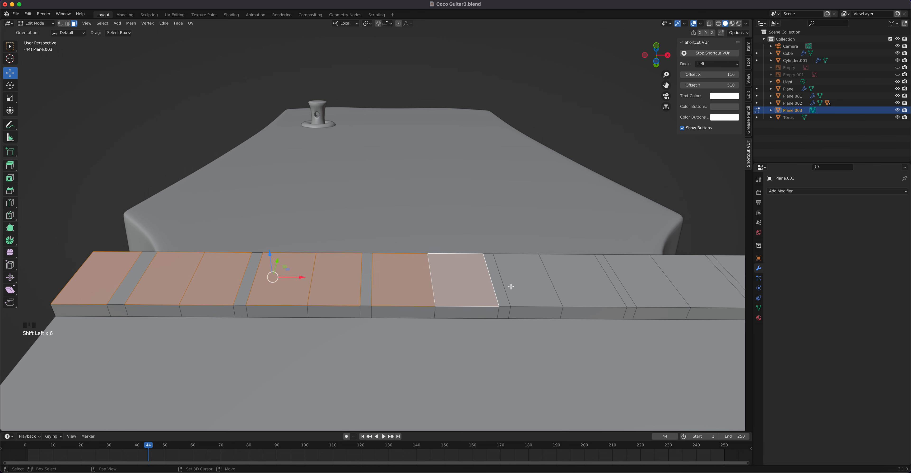
{"action": "left_click", "coordinate": [511, 286], "text": "shift"}
{"action": "left_click", "coordinate": [615, 287], "text": "shift"}
{"action": "left_click", "coordinate": [647, 287], "text": "shift"}
{"action": "left_click", "coordinate": [704, 279], "text": "shift"}
{"action": "middle_click_drag", "start_coordinate": [703, 279], "coordinate": [629, 283], "text": "shift"}
{"action": "left_click", "coordinate": [629, 283], "text": "shift"}
{"action": "key", "text": "e"}
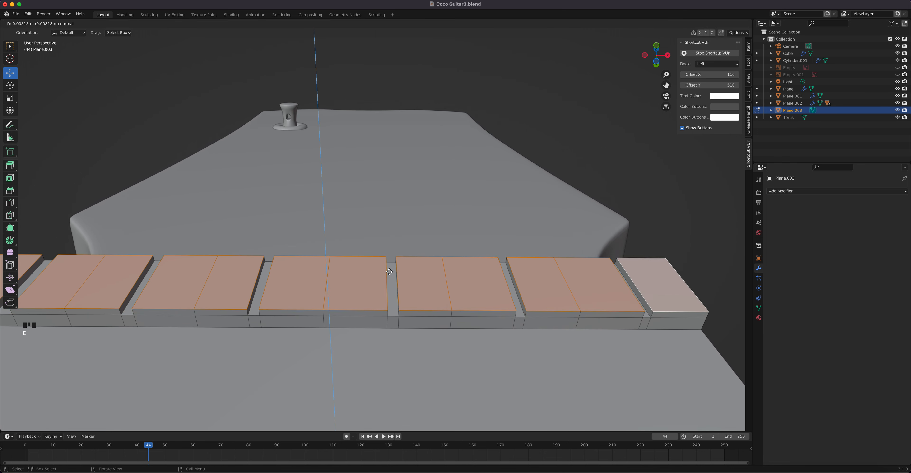
{"action": "left_click", "coordinate": [389, 272]}
{"action": "key", "text": "Tab"}
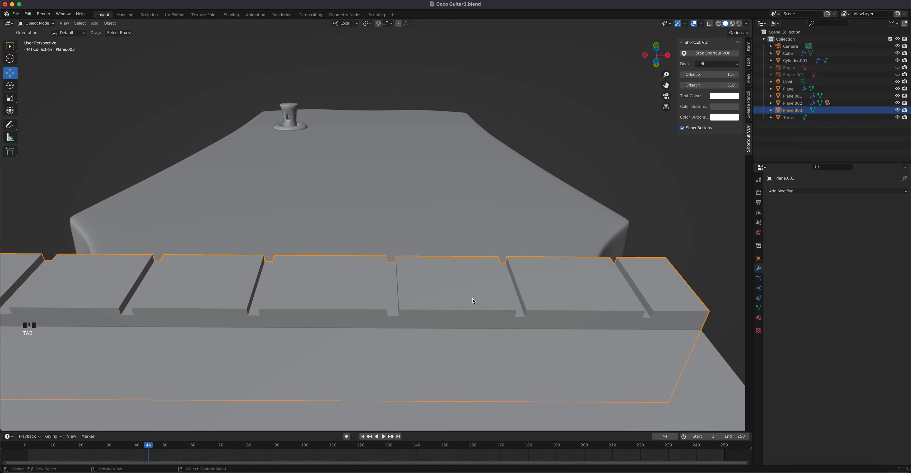
Apply all transforms (location, rotation and scale) to the slotted nut
{"action": "middle_click_drag", "start_coordinate": [496, 321], "coordinate": [293, 274]}
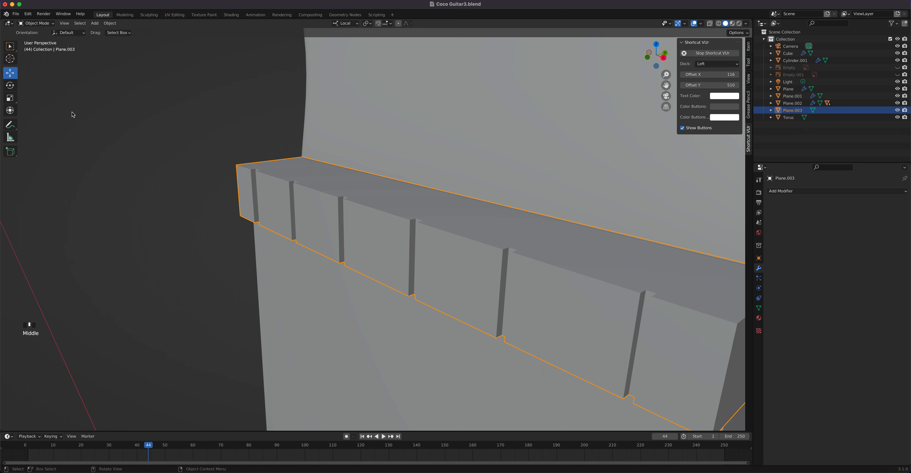
{"action": "left_click", "coordinate": [109, 23]}
{"action": "mouse_move", "coordinate": [128, 61]}
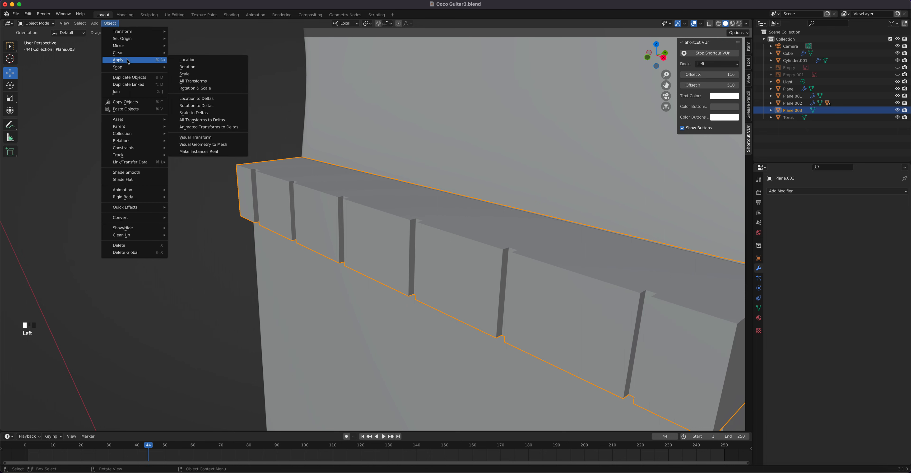
{"action": "left_click", "coordinate": [192, 81]}
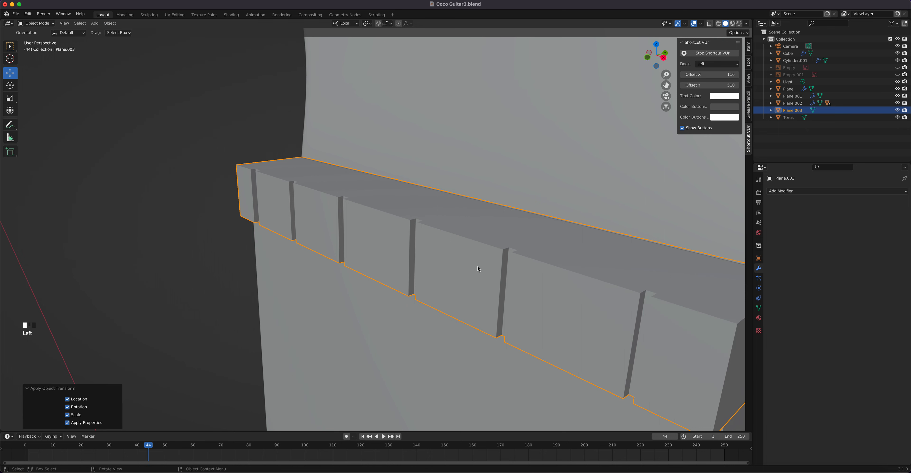
Enter Edit Mode on the nut with edge selection and try loop-selecting the front edges of its raised blocks
{"action": "key", "text": "Tab"}
{"action": "key", "text": "2"}
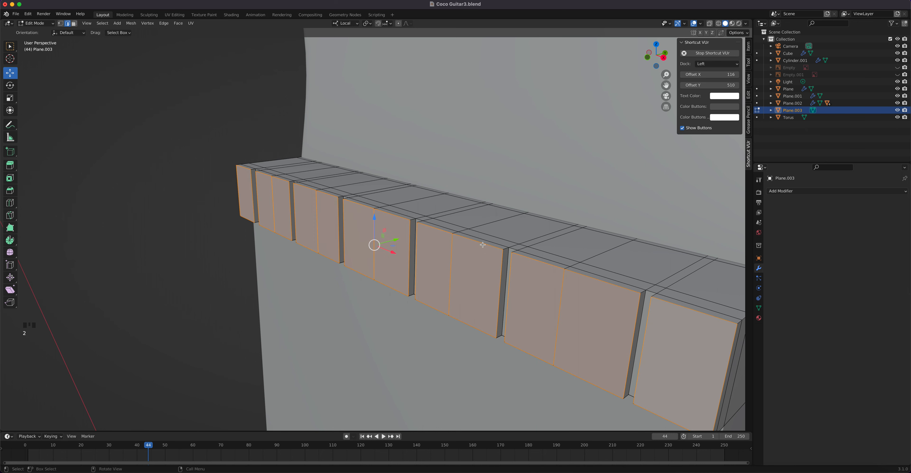
{"action": "left_click", "coordinate": [483, 244], "text": "alt"}
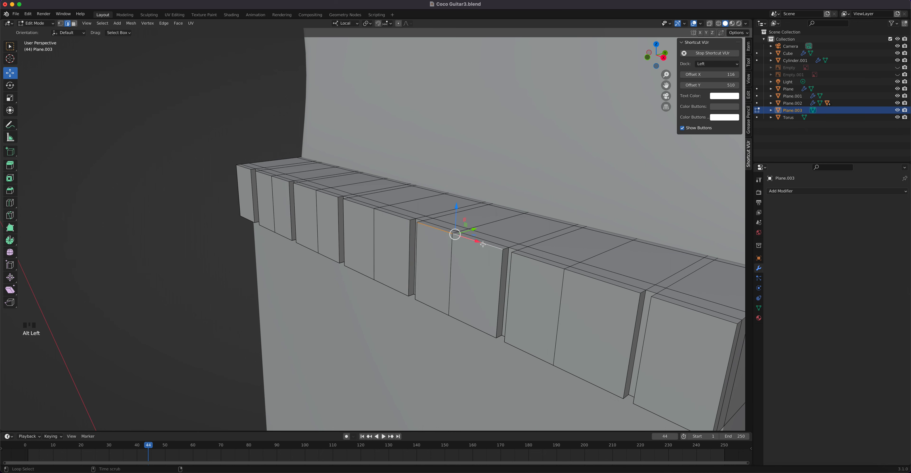
{"action": "left_click", "coordinate": [509, 249], "text": "alt"}
{"action": "scroll", "coordinate": [509, 281], "scroll_direction": "down", "scroll_amount": 3}
{"action": "middle_click_drag", "start_coordinate": [519, 282], "coordinate": [381, 318]}
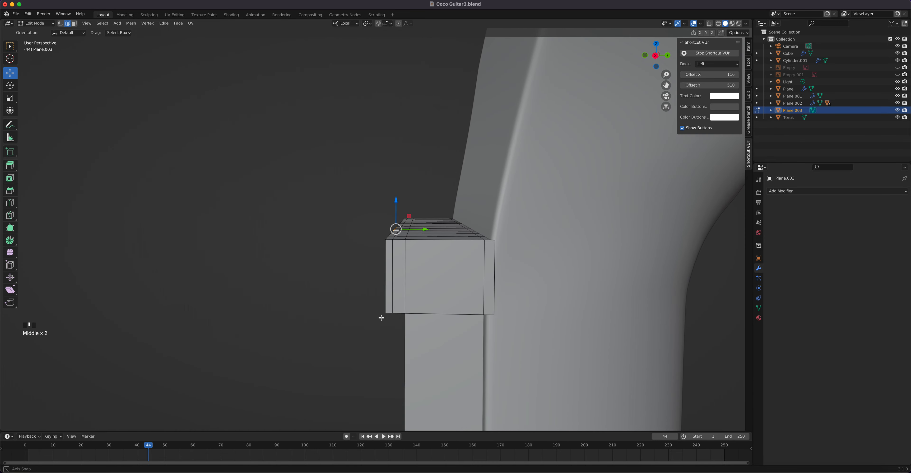
Turn on X-ray, box-select all front edges of the nut's raised blocks in right orthographic view and start a 4-segment bevel
{"action": "left_click", "coordinate": [709, 23]}
{"action": "scroll", "coordinate": [485, 168], "scroll_direction": "down", "scroll_amount": 3}
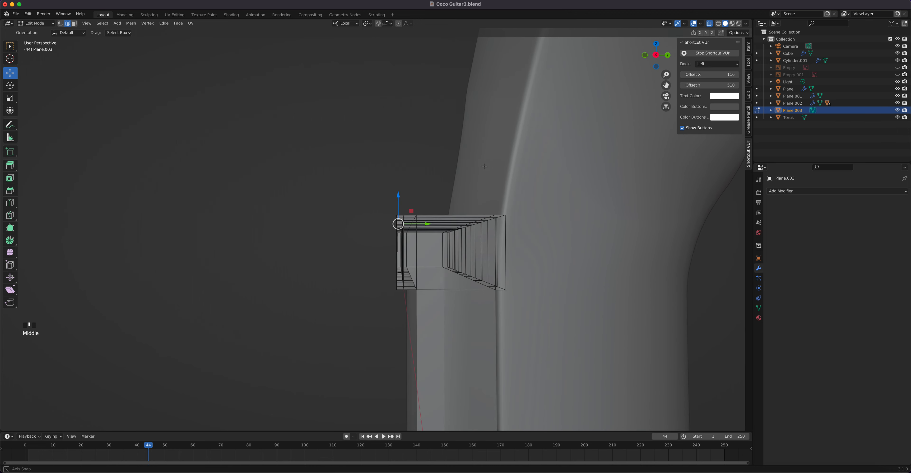
{"action": "key", "text": "KP_1"}
{"action": "key", "text": "KP_3"}
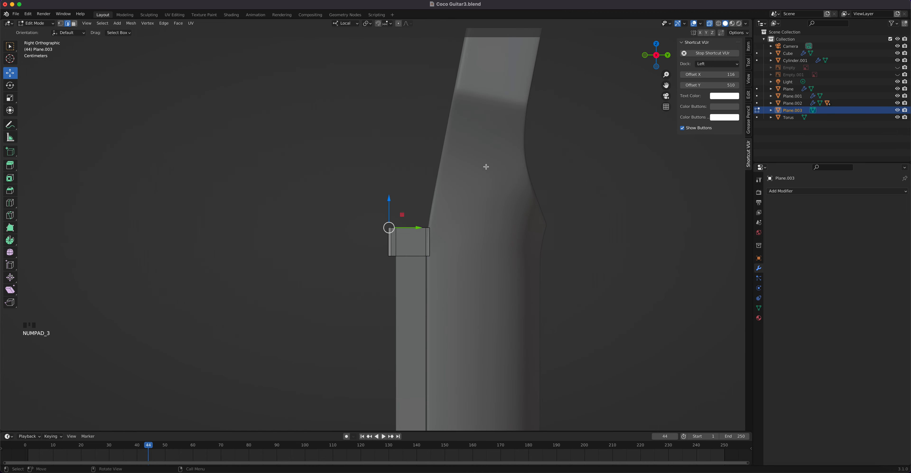
{"action": "scroll", "coordinate": [367, 231], "scroll_direction": "up", "scroll_amount": 5}
{"action": "left_click_drag", "start_coordinate": [376, 207], "coordinate": [419, 325]}
{"action": "middle_click_drag", "start_coordinate": [459, 229], "coordinate": [497, 250]}
{"action": "right_click_drag", "start_coordinate": [498, 250], "coordinate": [499, 250]}
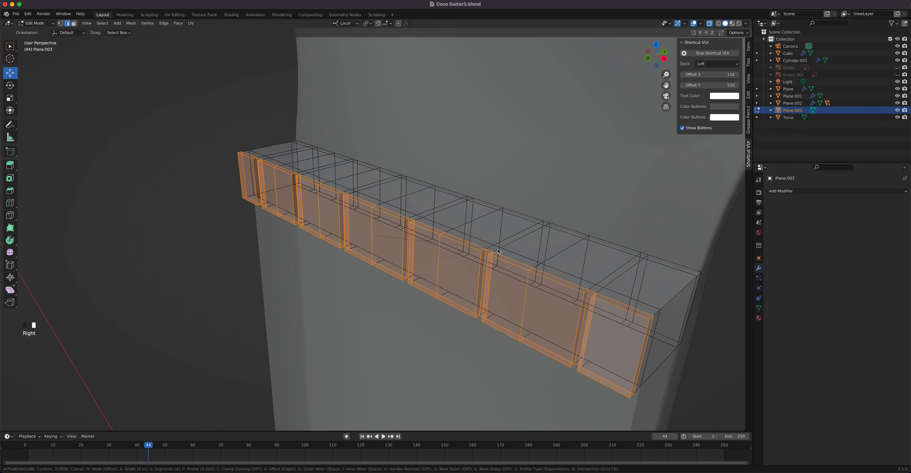
Bevel the selected block edges of the guitar nut by about 0.00197 m with 4 segments, and return to Object Mode without X-ray
{"action": "left_click", "coordinate": [498, 250]}
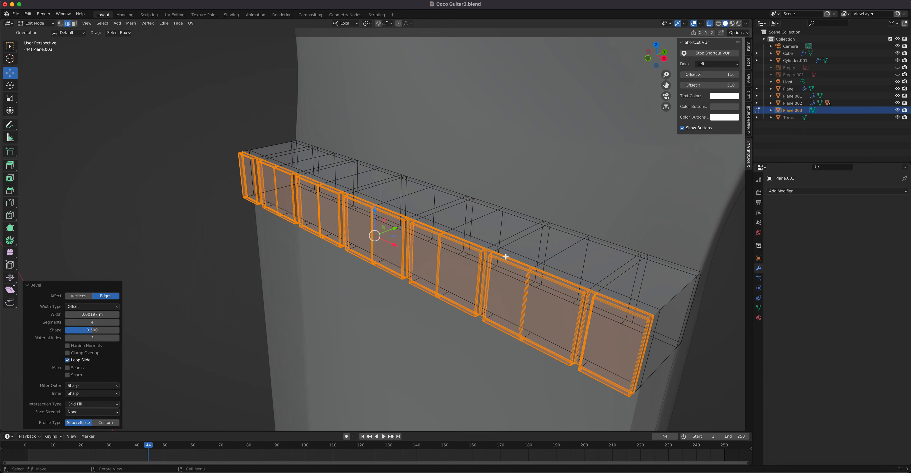
{"action": "key", "text": "Tab"}
{"action": "middle_click_drag", "start_coordinate": [512, 268], "coordinate": [522, 245]}
{"action": "left_click", "coordinate": [710, 24]}
Save the project as a new incremented file named Coco Guitar4.blend
{"action": "middle_click_drag", "start_coordinate": [550, 194], "coordinate": [527, 254]}
{"action": "scroll", "coordinate": [447, 234], "scroll_direction": "down", "scroll_amount": 9}
{"action": "middle_click_drag", "start_coordinate": [368, 147], "coordinate": [582, 172], "text": "shift"}
{"action": "left_click", "coordinate": [16, 13]}
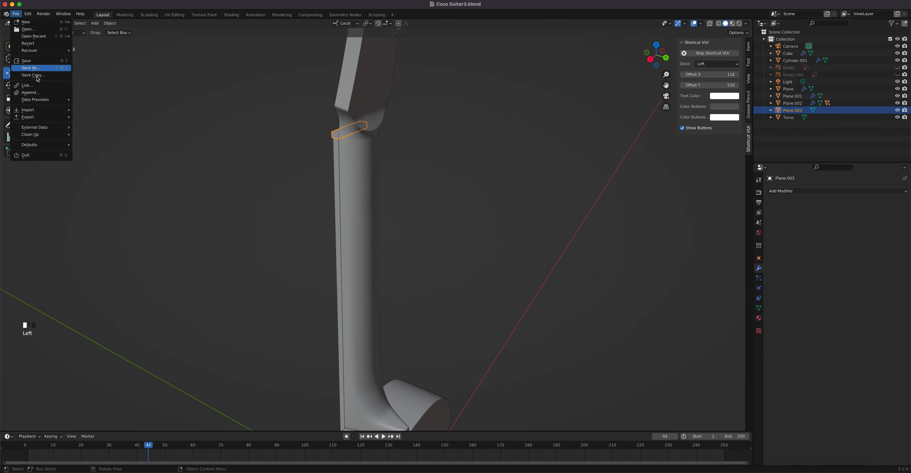
{"action": "left_click", "coordinate": [31, 67]}
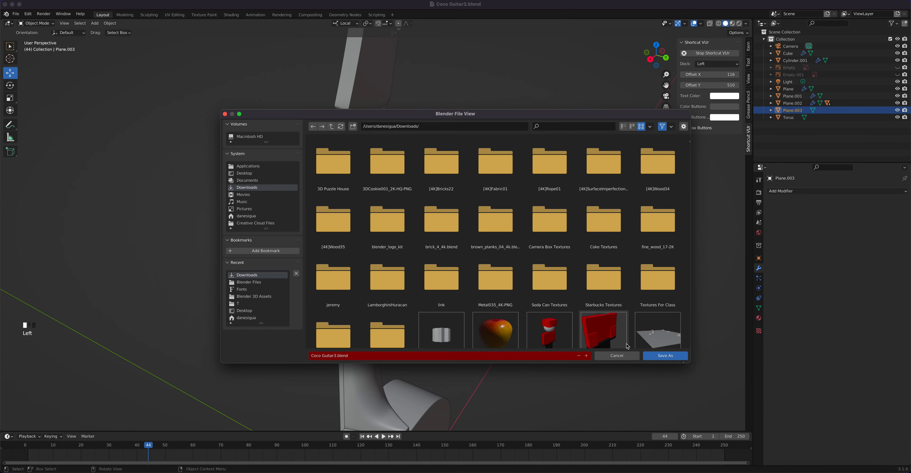
{"action": "left_click", "coordinate": [586, 357]}
{"action": "left_click", "coordinate": [654, 357]}
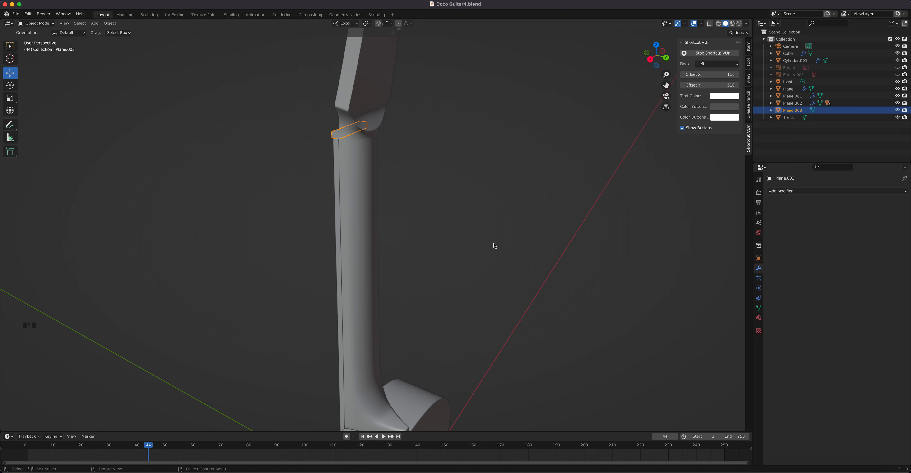
Select the Torus string post on the front of the headstock and switch the viewport to rendered shading
{"action": "scroll", "coordinate": [484, 268], "scroll_direction": "down", "scroll_amount": 5}
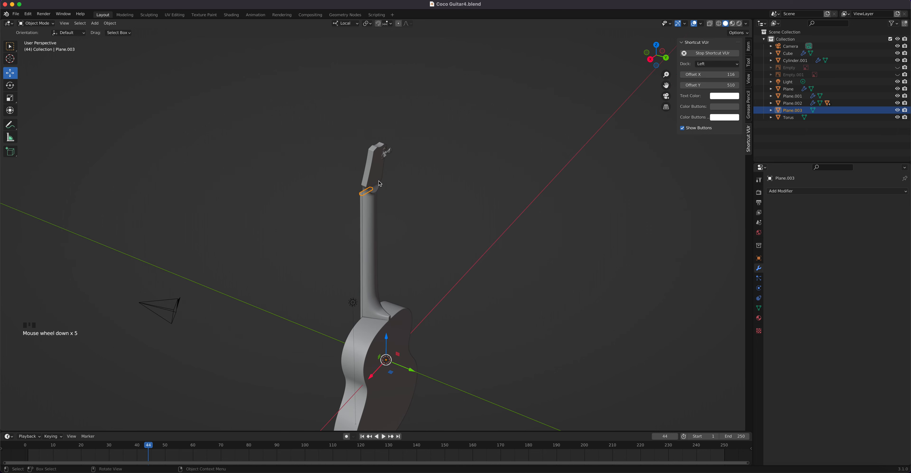
{"action": "middle_click_drag", "start_coordinate": [391, 275], "coordinate": [446, 226]}
{"action": "scroll", "coordinate": [442, 226], "scroll_direction": "down", "scroll_amount": 1}
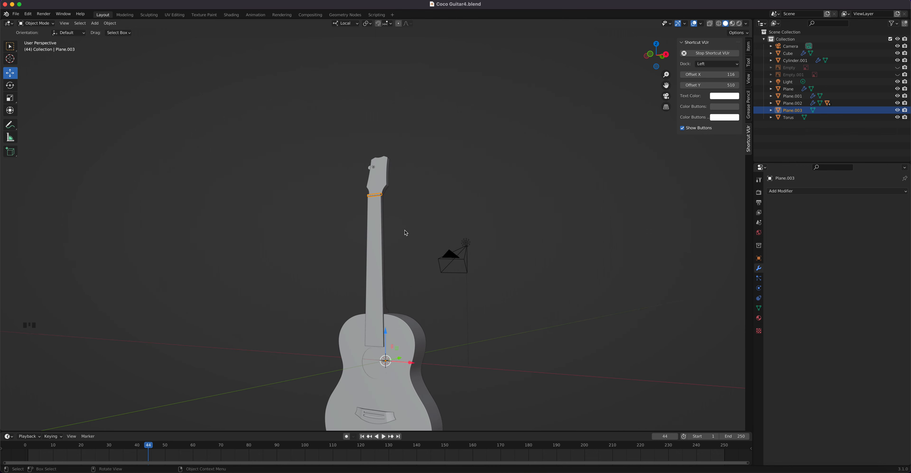
{"action": "scroll", "coordinate": [421, 227], "scroll_direction": "up", "scroll_amount": 5}
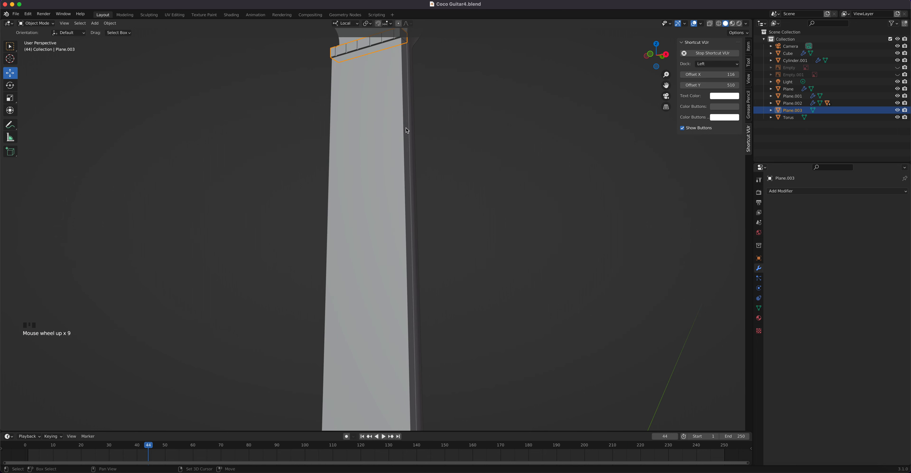
{"action": "middle_click_drag", "start_coordinate": [368, 35], "coordinate": [354, 153], "text": "shift"}
{"action": "left_click", "coordinate": [352, 139]}
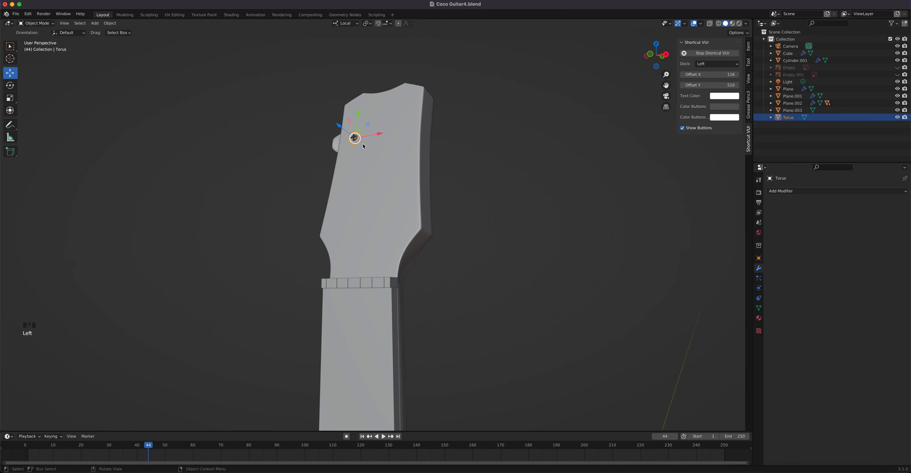
{"action": "left_click", "coordinate": [758, 318]}
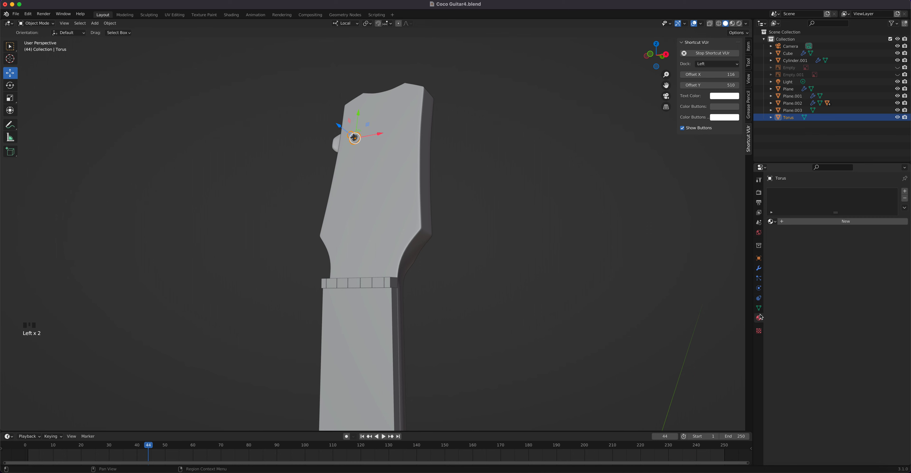
{"action": "left_click", "coordinate": [739, 25]}
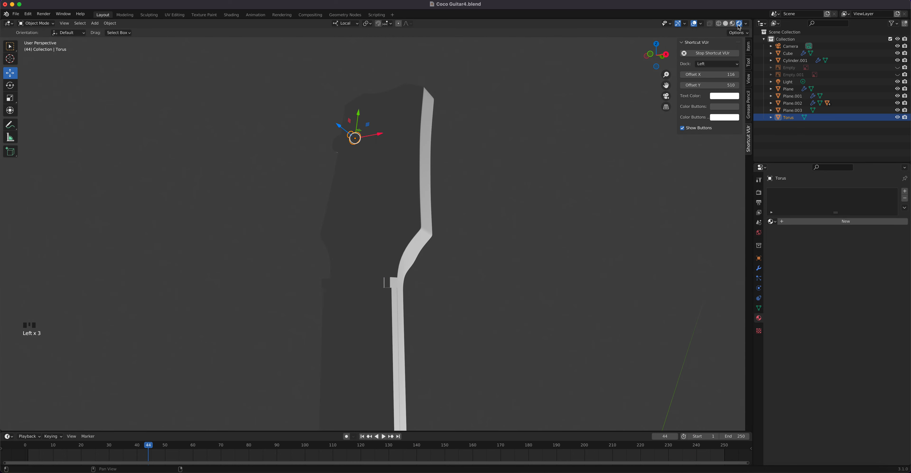
Give the world background color an Environment Texture using ehingen_hillside_4k.exr from the Downloads folder
{"action": "left_click", "coordinate": [759, 233]}
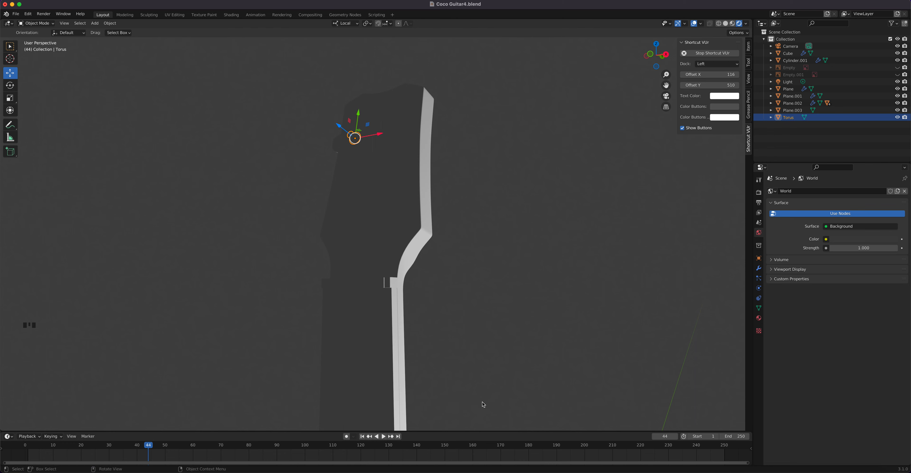
{"action": "left_click", "coordinate": [826, 239]}
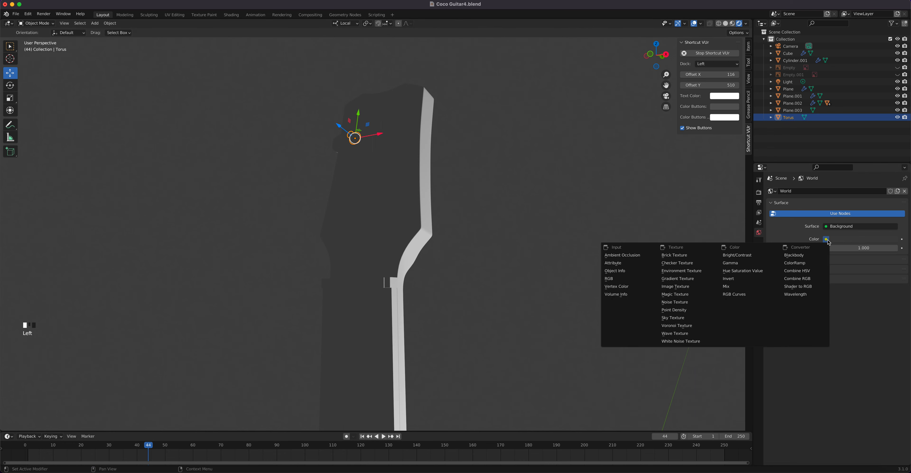
{"action": "left_click", "coordinate": [686, 271]}
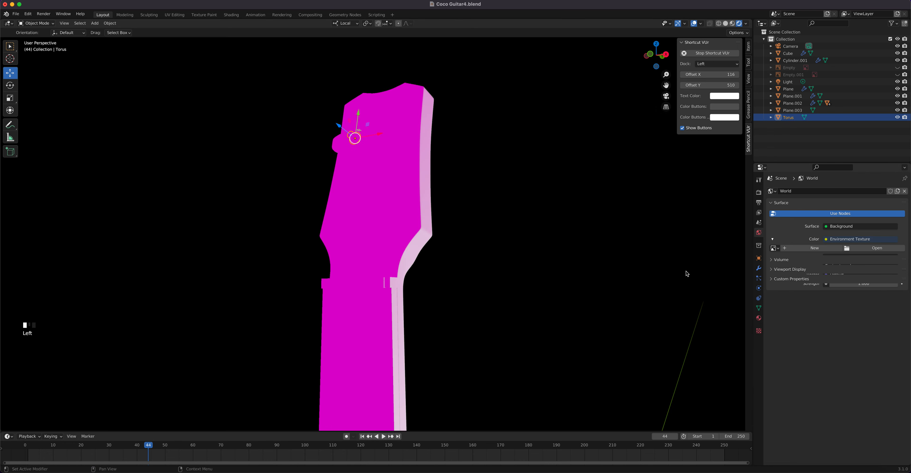
{"action": "left_click", "coordinate": [862, 250]}
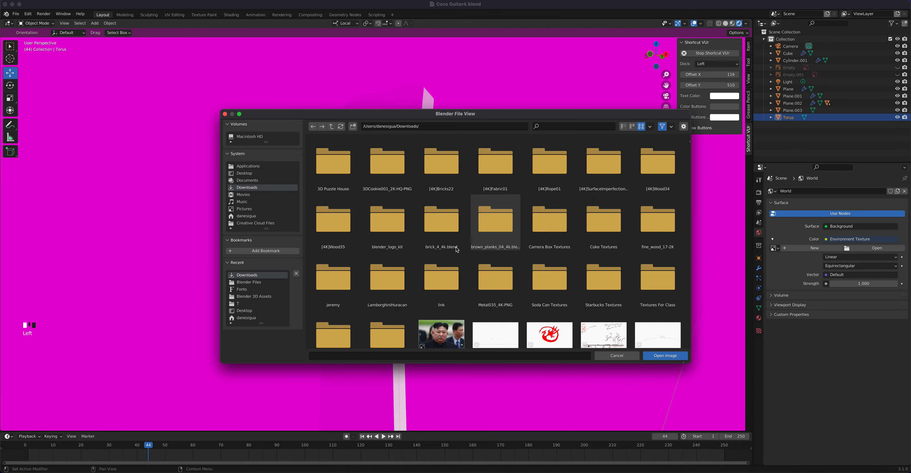
{"action": "scroll", "coordinate": [489, 265], "scroll_direction": "down", "scroll_amount": 8}
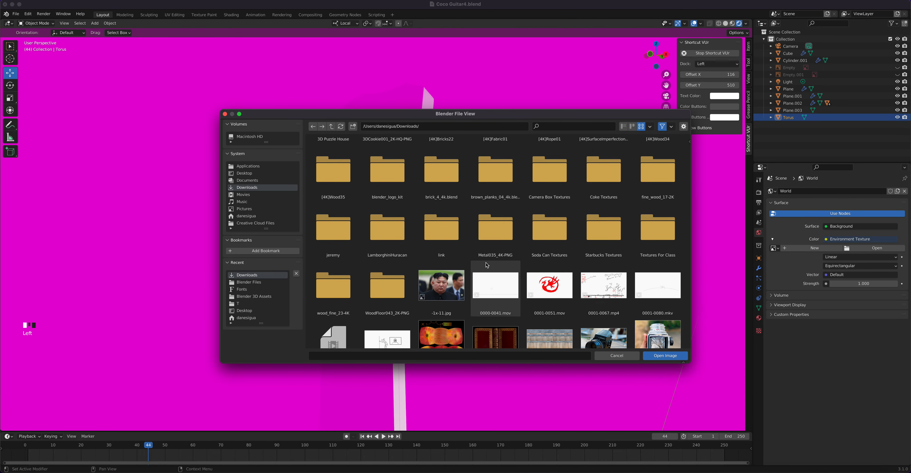
{"action": "scroll", "coordinate": [489, 265], "scroll_direction": "down", "scroll_amount": 6}
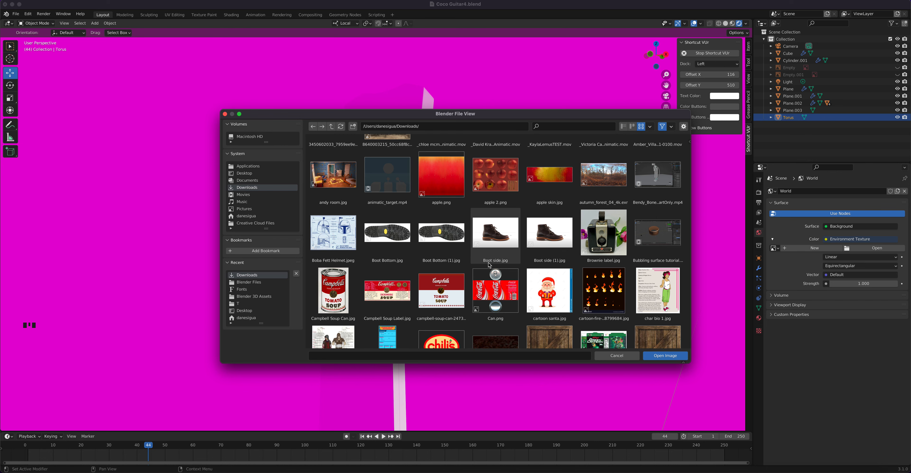
{"action": "scroll", "coordinate": [490, 265], "scroll_direction": "down", "scroll_amount": 4}
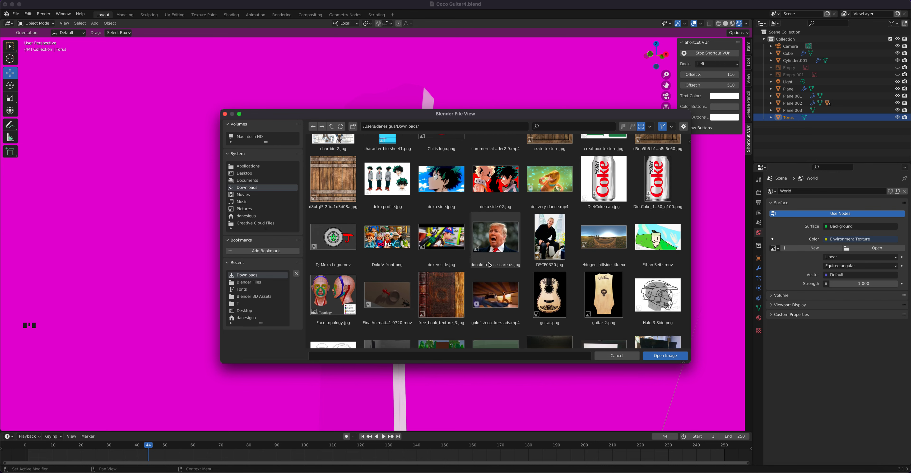
{"action": "left_click", "coordinate": [601, 240]}
{"action": "left_click", "coordinate": [681, 358]}
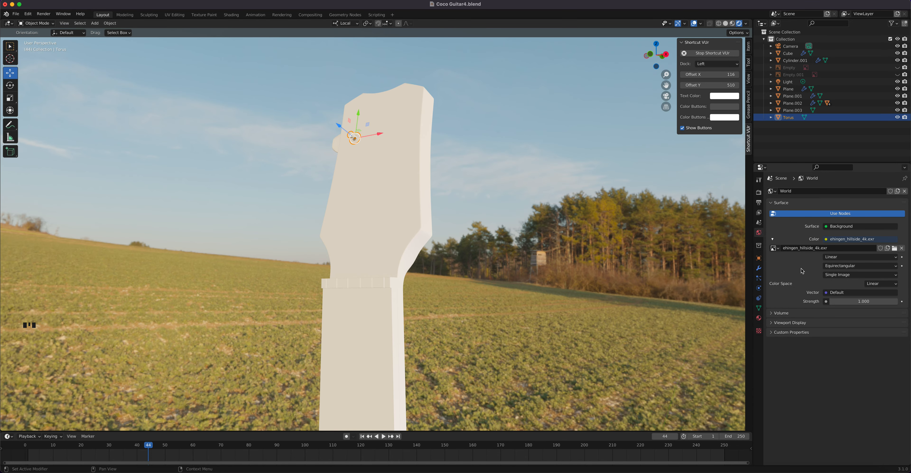
Make the film background transparent in the Eevee render settings
{"action": "left_click", "coordinate": [758, 192]}
{"action": "left_click", "coordinate": [770, 347]}
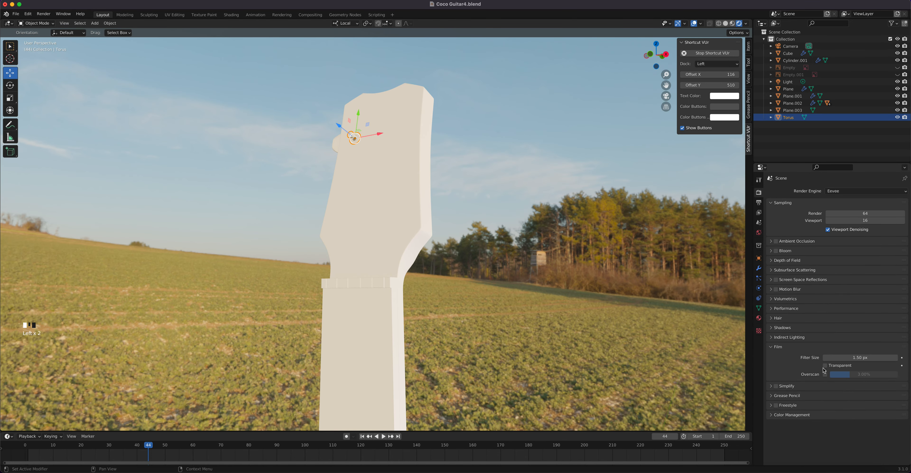
{"action": "left_click", "coordinate": [825, 365]}
Enable Ambient Occlusion and Screen Space Reflections for Eevee, trying Bloom but leaving it off
{"action": "scroll", "coordinate": [417, 213], "scroll_direction": "down", "scroll_amount": 1}
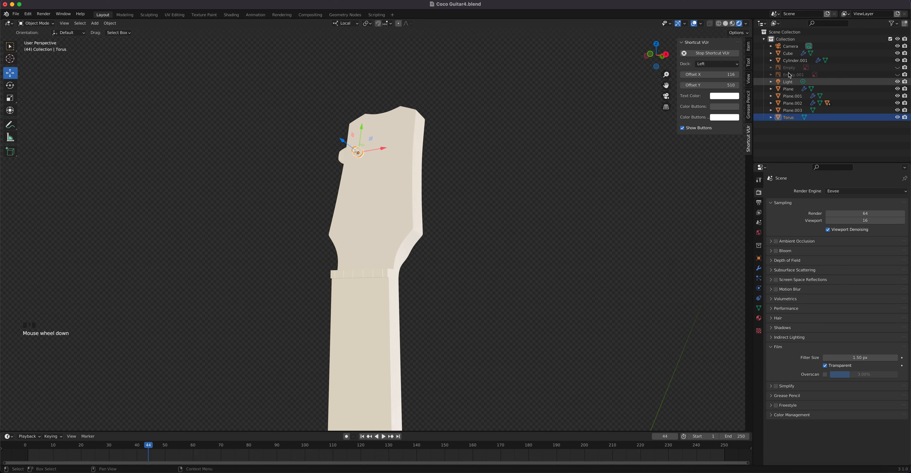
{"action": "middle_click_drag", "start_coordinate": [331, 181], "coordinate": [363, 276], "text": "shift"}
{"action": "scroll", "coordinate": [346, 207], "scroll_direction": "up", "scroll_amount": 5}
{"action": "left_click", "coordinate": [776, 241]}
{"action": "left_click", "coordinate": [776, 251]}
{"action": "left_click", "coordinate": [776, 280]}
{"action": "left_click", "coordinate": [772, 251]}
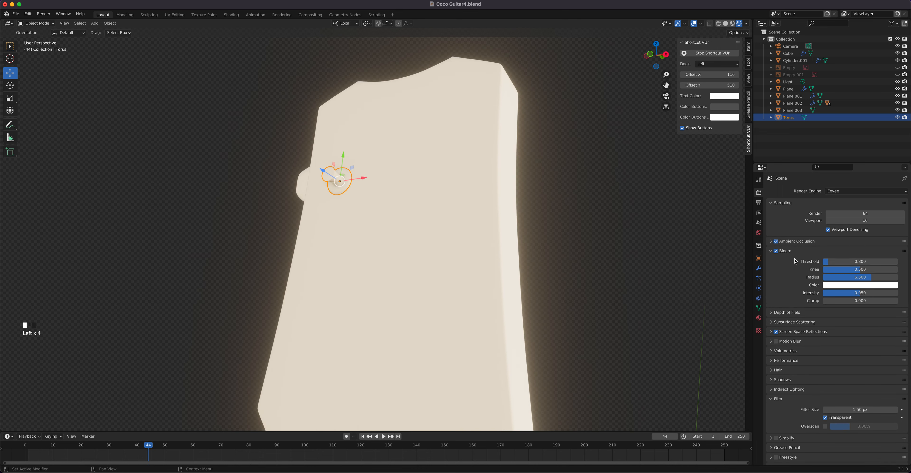
{"action": "left_click", "coordinate": [777, 251]}
Create a new material on the string post and name it Chrome
{"action": "middle_click_drag", "start_coordinate": [389, 227], "coordinate": [441, 221]}
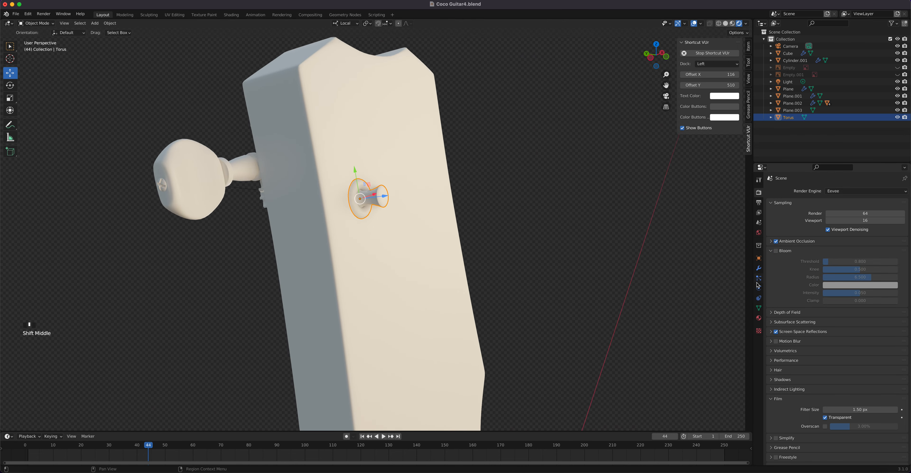
{"action": "left_click", "coordinate": [758, 318]}
{"action": "left_click", "coordinate": [837, 224]}
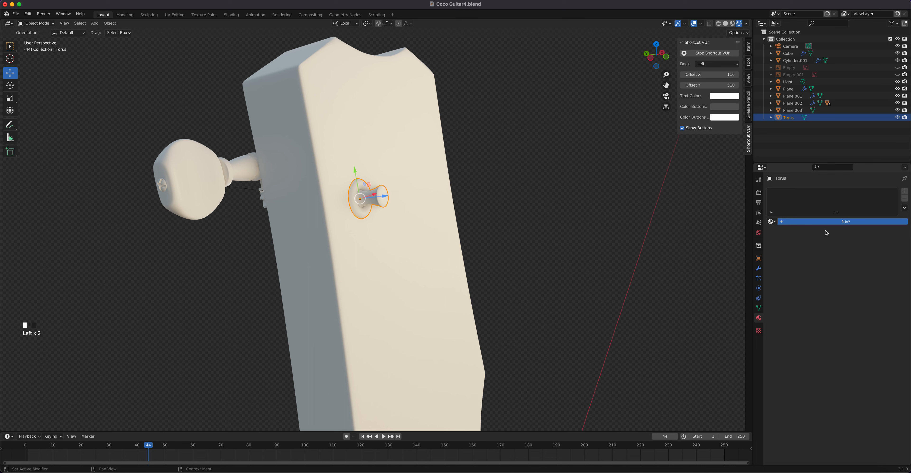
{"action": "double_click", "coordinate": [796, 194]}
{"action": "type", "text": "Chrome"}
{"action": "key", "text": "Return"}
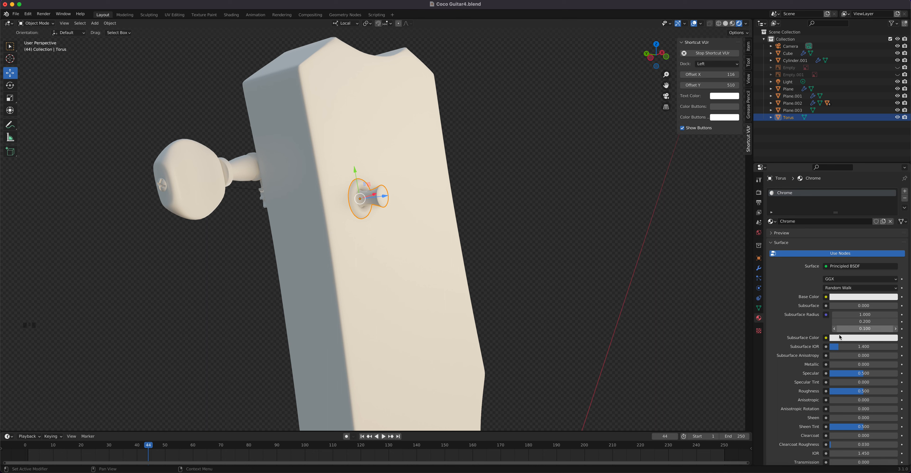
Set the Chrome material's Metallic to 1.000 and its Roughness to 0.075
{"action": "left_click_drag", "start_coordinate": [836, 363], "coordinate": [871, 362]}
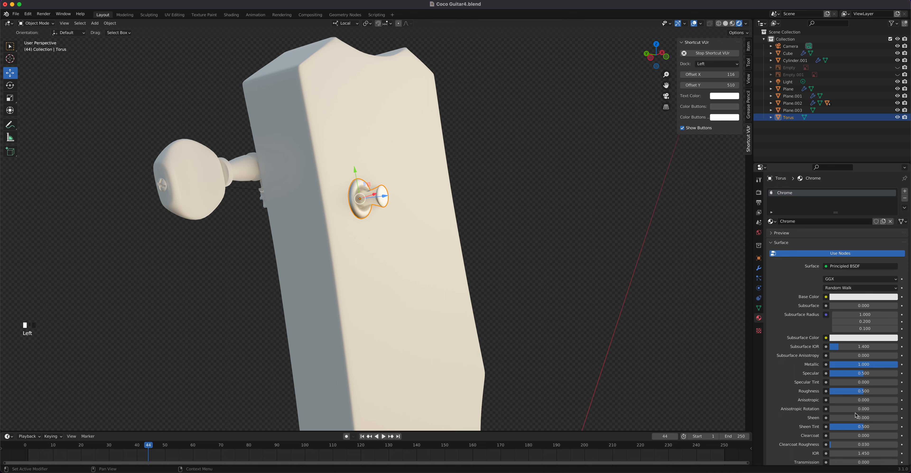
{"action": "left_click_drag", "start_coordinate": [859, 392], "coordinate": [842, 392]}
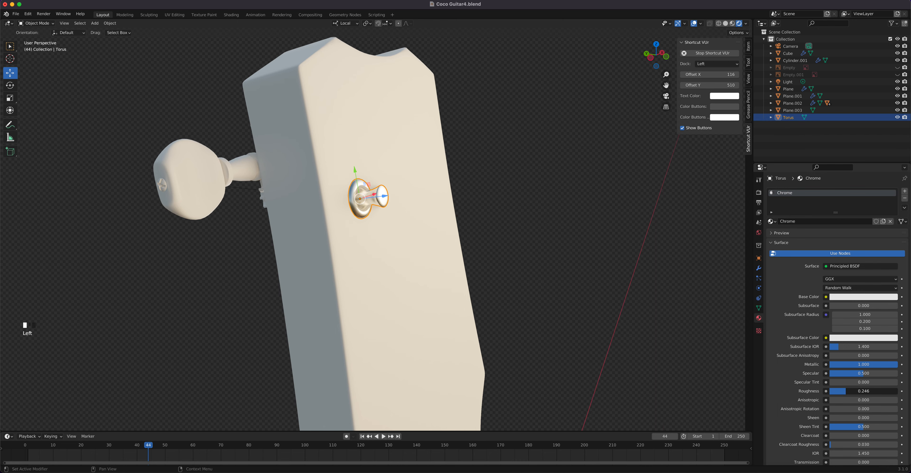
{"action": "scroll", "coordinate": [362, 203], "scroll_direction": "up", "scroll_amount": 8}
{"action": "middle_click_drag", "start_coordinate": [362, 203], "coordinate": [433, 263], "text": "shift"}
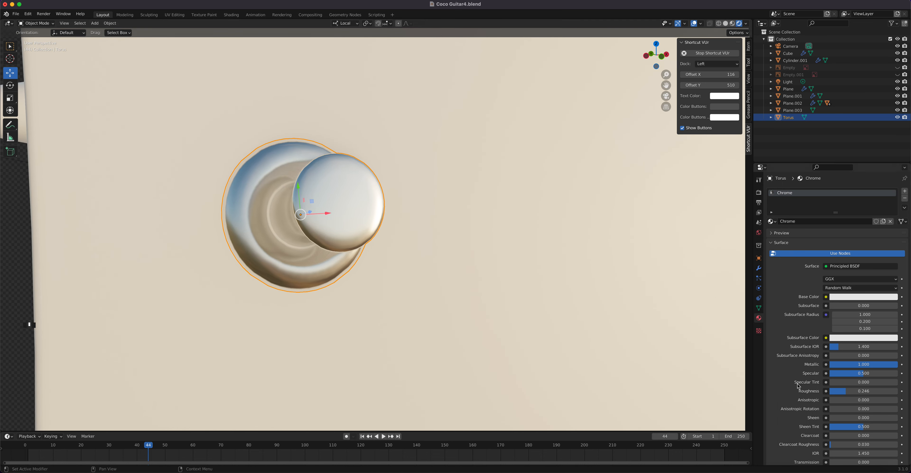
{"action": "left_click_drag", "start_coordinate": [836, 393], "coordinate": [810, 393]}
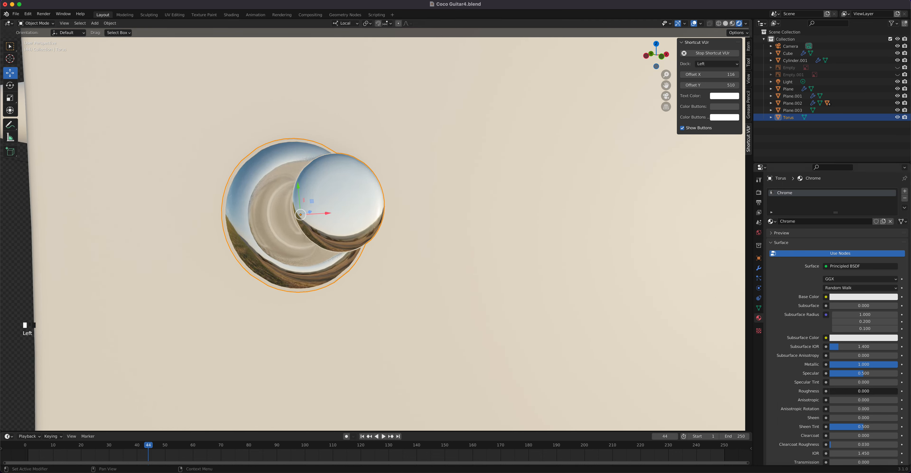
{"action": "left_click_drag", "start_coordinate": [810, 394], "coordinate": [815, 393]}
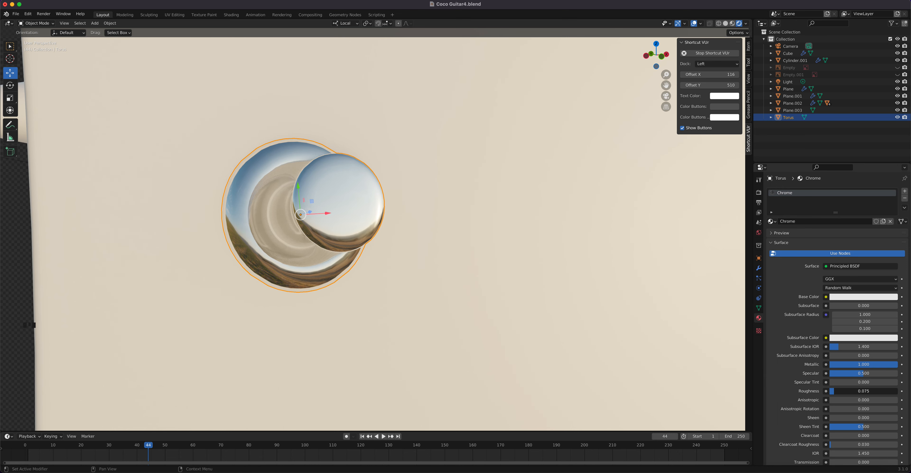
Assign the existing Chrome material to the small screw at the end of the tuning knob
{"action": "scroll", "coordinate": [314, 239], "scroll_direction": "down", "scroll_amount": 6}
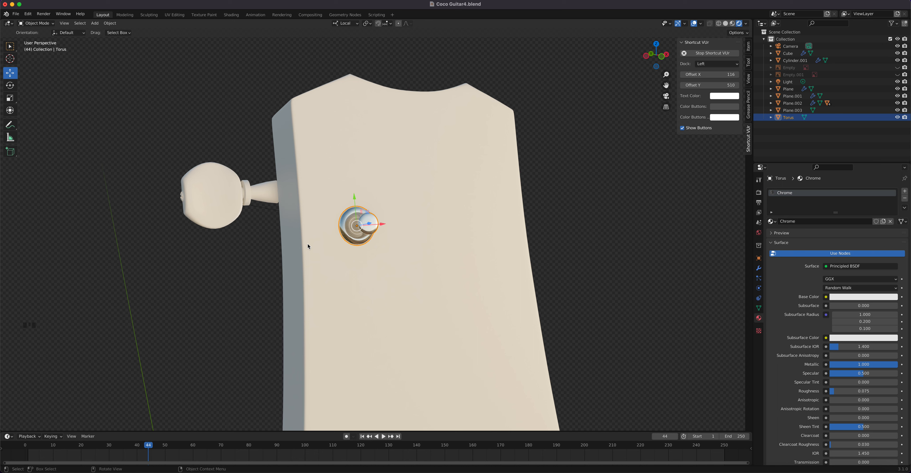
{"action": "middle_click_drag", "start_coordinate": [307, 243], "coordinate": [424, 217]}
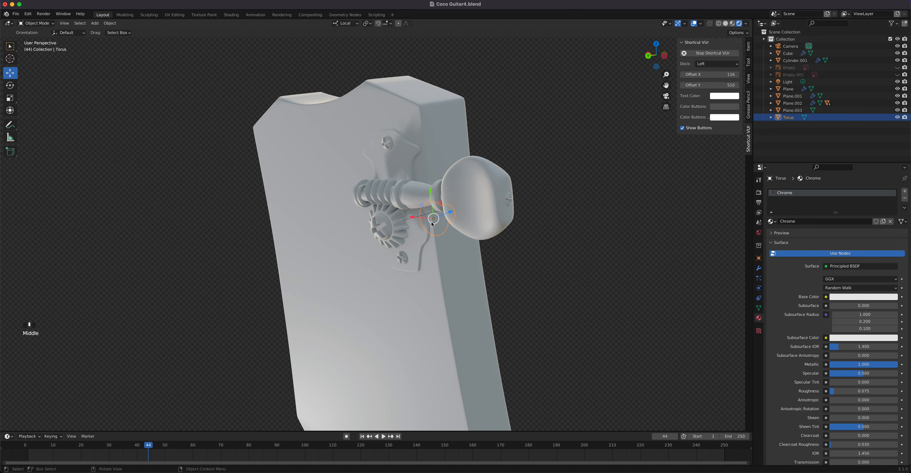
{"action": "left_click", "coordinate": [509, 199]}
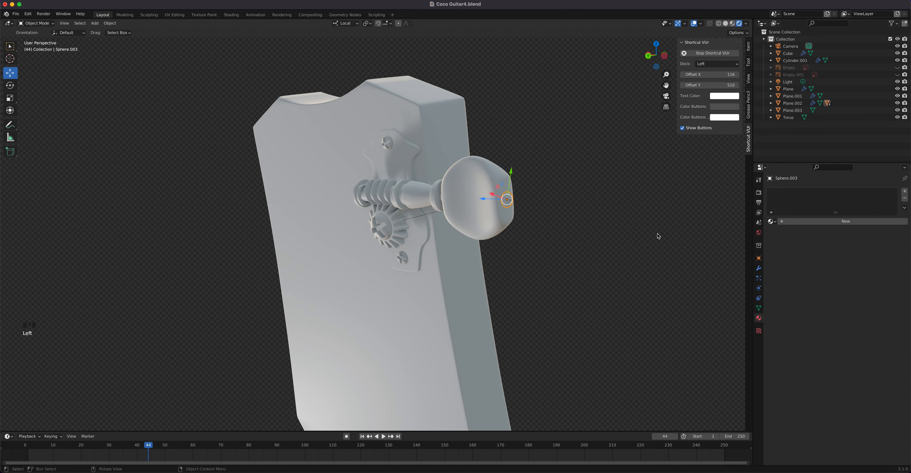
{"action": "left_click", "coordinate": [774, 222]}
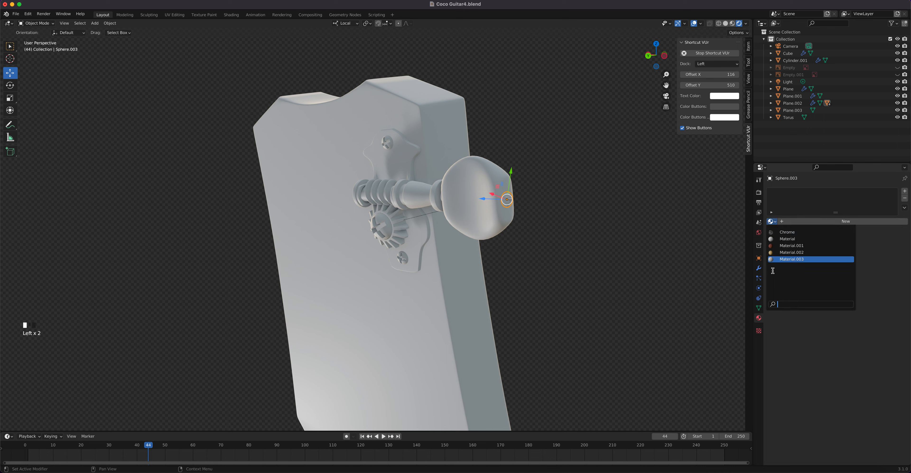
{"action": "left_click", "coordinate": [787, 232]}
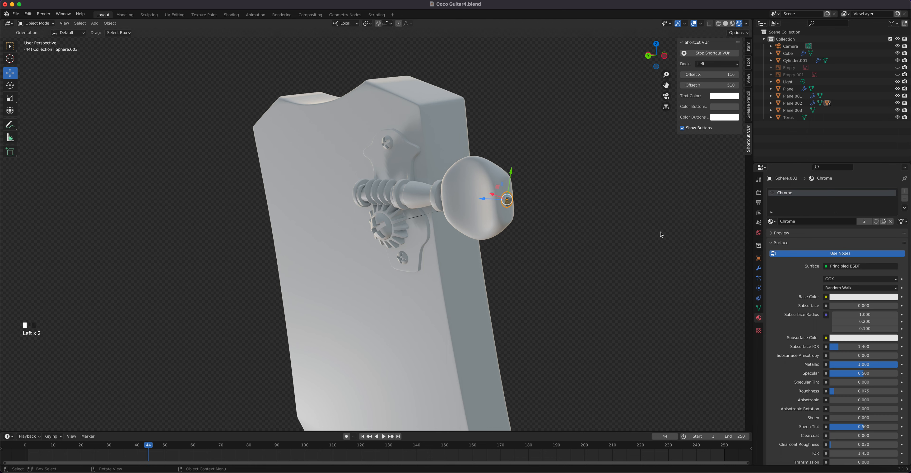
Assign the existing Chrome material to the tuner's shaft, gear wheel and screws object
{"action": "left_click", "coordinate": [387, 145]}
{"action": "scroll", "coordinate": [415, 205], "scroll_direction": "up", "scroll_amount": 3}
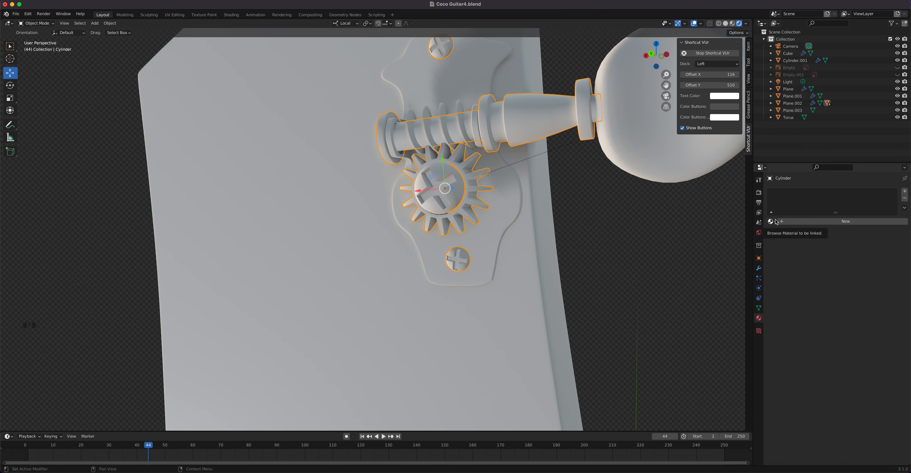
{"action": "left_click", "coordinate": [772, 221]}
{"action": "left_click", "coordinate": [776, 232]}
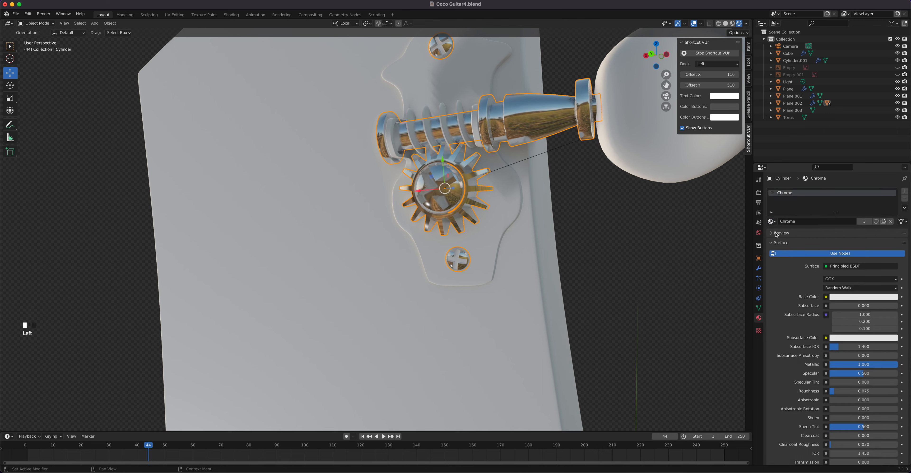
Assign the existing Chrome material to the tuner's mounting plate
{"action": "left_click", "coordinate": [509, 206]}
{"action": "left_click", "coordinate": [773, 222]}
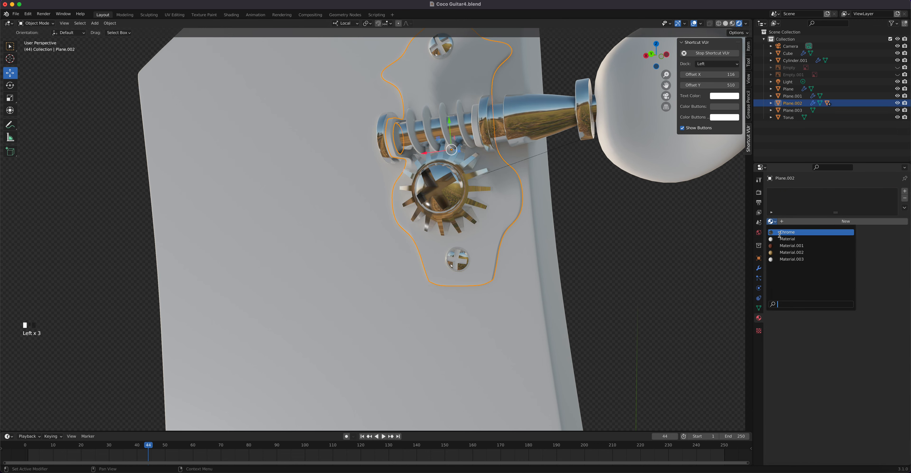
{"action": "left_click", "coordinate": [777, 232]}
Give the worm thread on the shaft an independent copy of the Chrome material and name it Gear
{"action": "middle_click_drag", "start_coordinate": [485, 210], "coordinate": [487, 288], "text": "shift"}
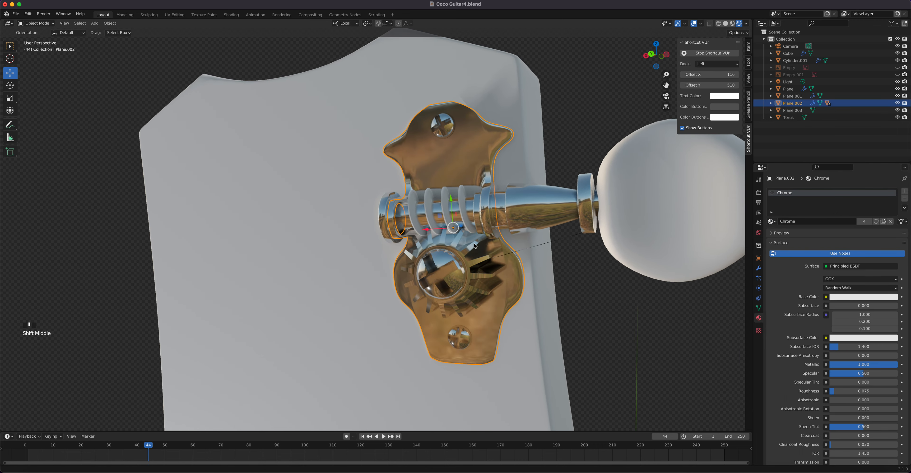
{"action": "left_click", "coordinate": [465, 211]}
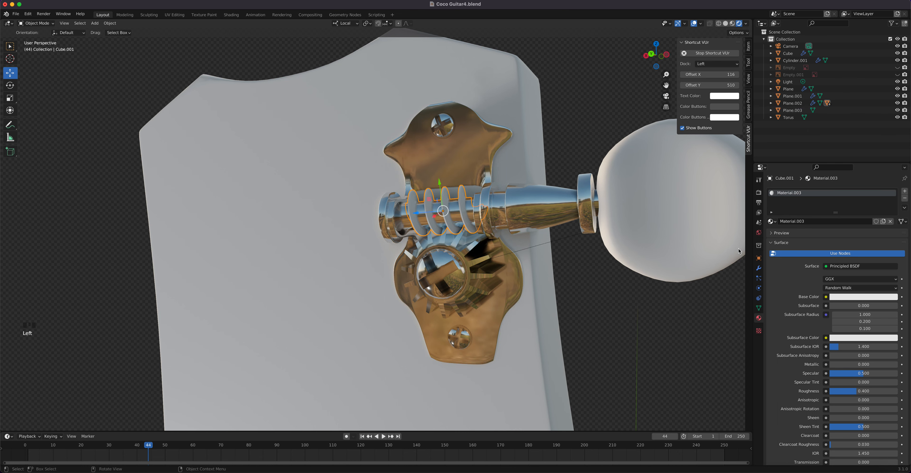
{"action": "left_click", "coordinate": [774, 220]}
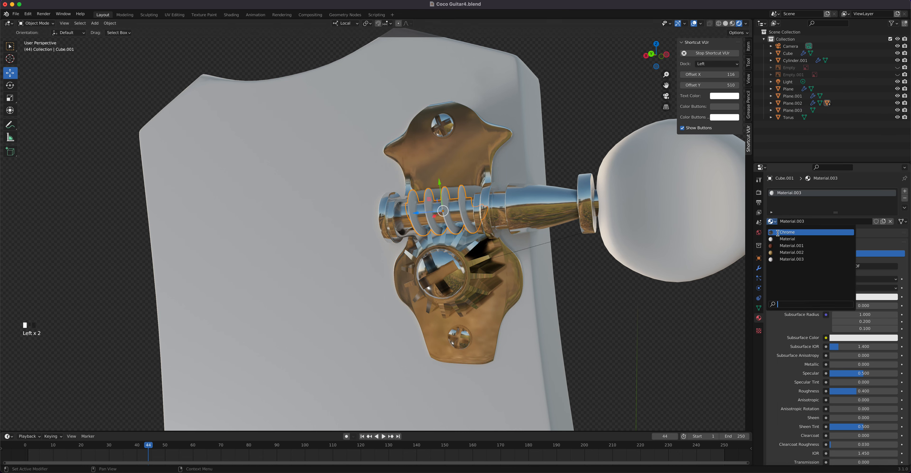
{"action": "left_click", "coordinate": [798, 226]}
{"action": "left_click", "coordinate": [883, 222]}
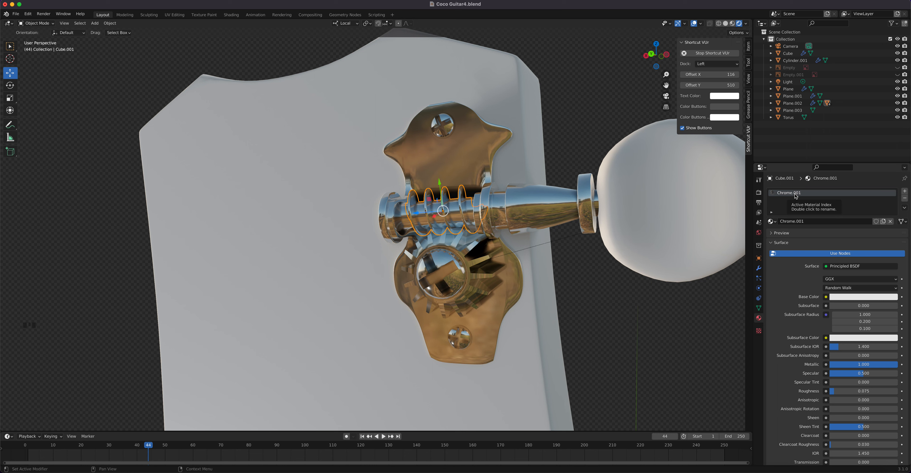
{"action": "triple_click", "coordinate": [795, 194]}
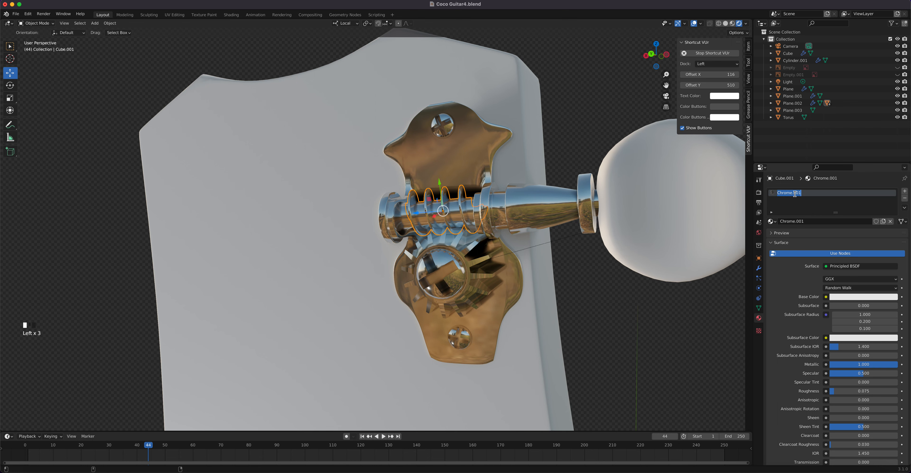
{"action": "type", "text": "Gear"}
{"action": "key", "text": "Return"}
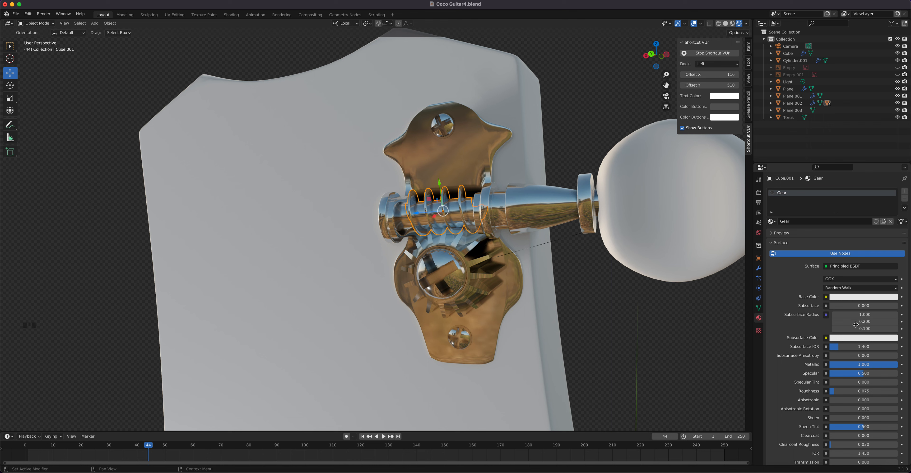
Set the Gear material's Roughness to 0.878 and darken its Base Color to a value of 0.084
{"action": "left_click_drag", "start_coordinate": [845, 391], "coordinate": [896, 391]}
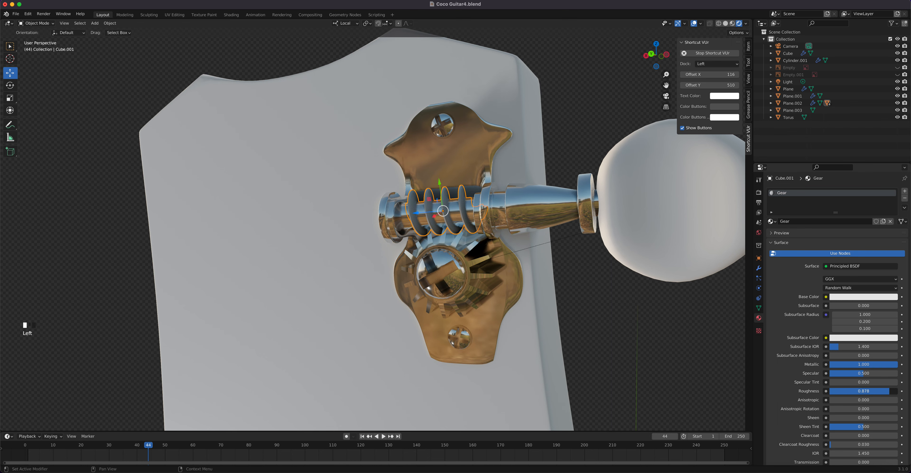
{"action": "left_click", "coordinate": [861, 297]}
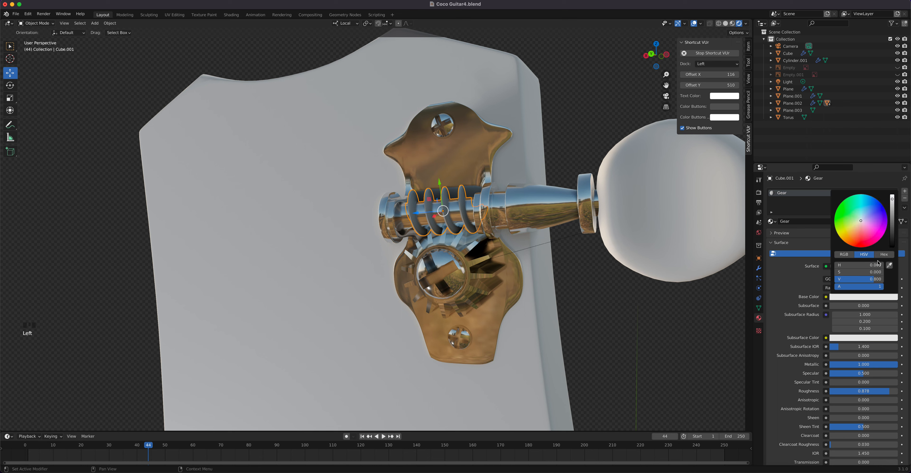
{"action": "left_click_drag", "start_coordinate": [892, 200], "coordinate": [892, 229]}
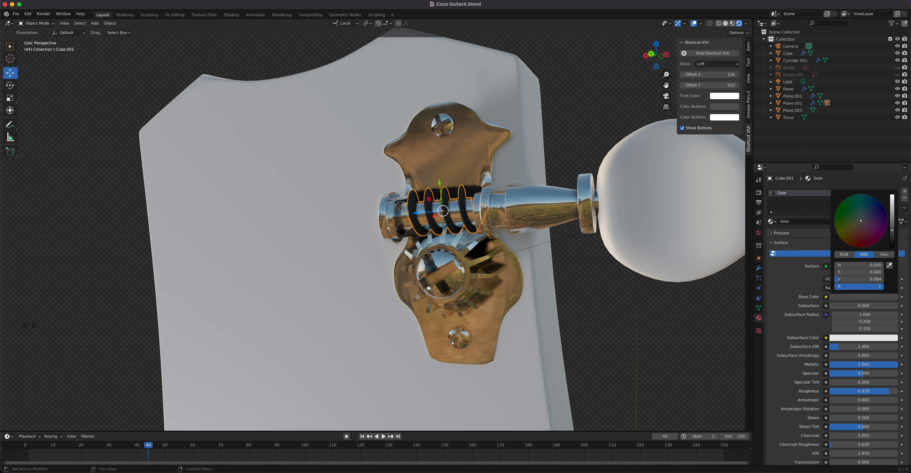
{"action": "scroll", "coordinate": [466, 201], "scroll_direction": "up", "scroll_amount": 4}
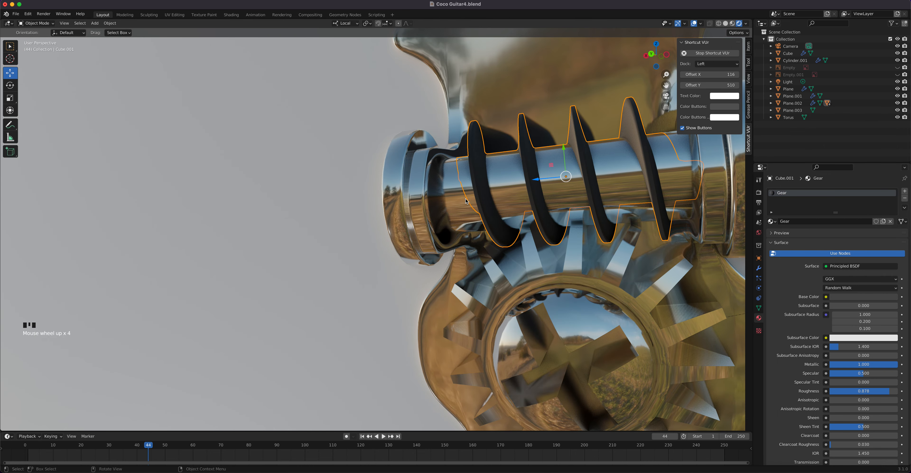
{"action": "scroll", "coordinate": [466, 200], "scroll_direction": "down", "scroll_amount": 4}
Add a second material slot to the gear wheel object with an independent copy of Chrome and give it an orange Base Color
{"action": "left_click", "coordinate": [507, 258]}
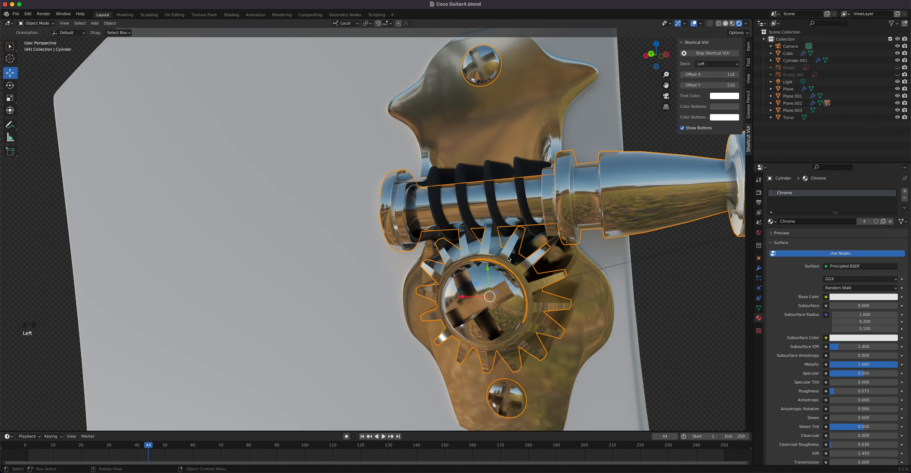
{"action": "left_click", "coordinate": [904, 191]}
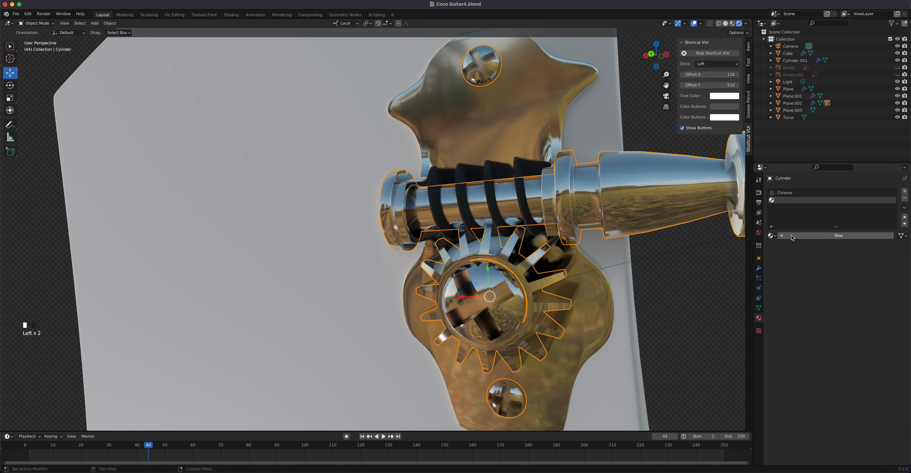
{"action": "left_click", "coordinate": [771, 236]}
{"action": "left_click", "coordinate": [781, 245]}
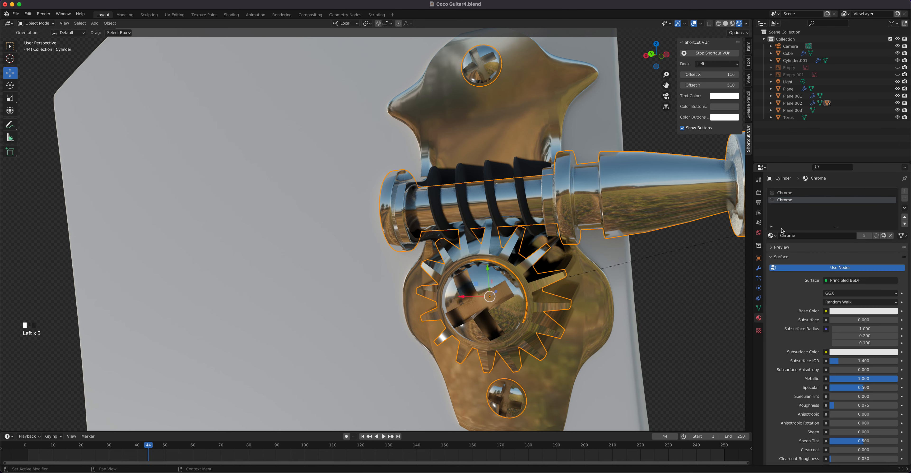
{"action": "left_click", "coordinate": [883, 236]}
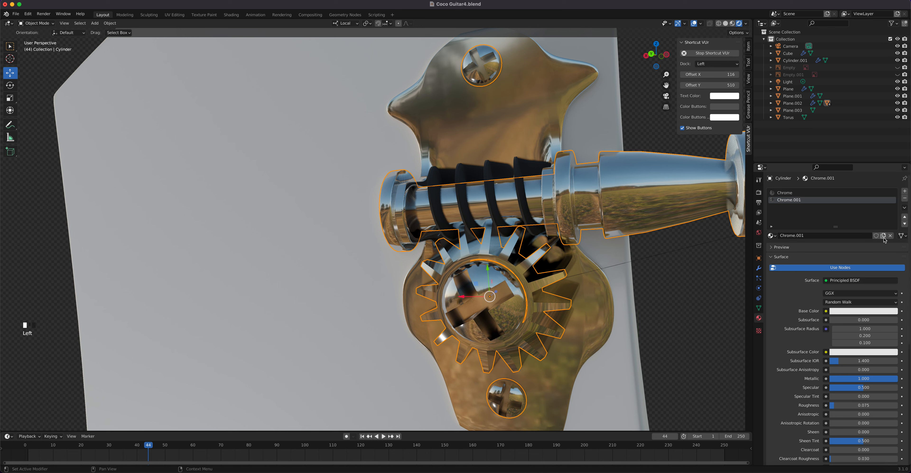
{"action": "left_click", "coordinate": [862, 312]}
{"action": "left_click_drag", "start_coordinate": [861, 236], "coordinate": [854, 246]}
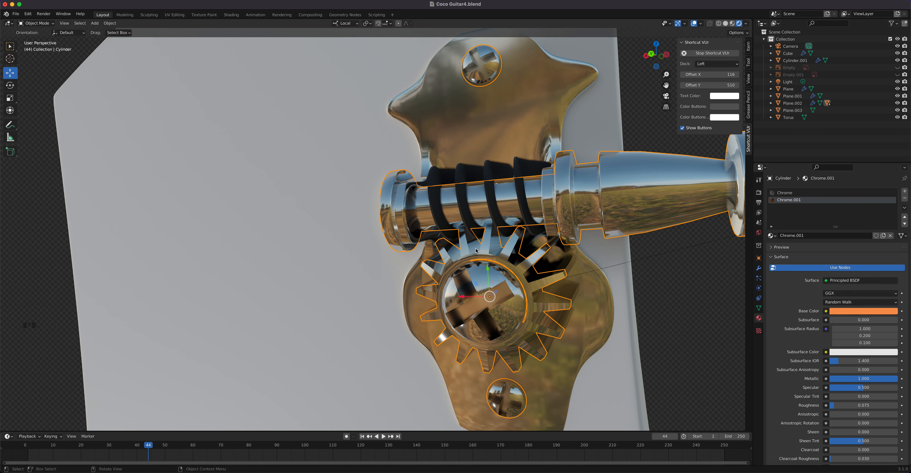
Select all the gear wheel's faces in Edit Mode, starting from one tooth, and assign the orange Chrome.001 material to them
{"action": "key", "text": "Tab"}
{"action": "left_click", "coordinate": [505, 253]}
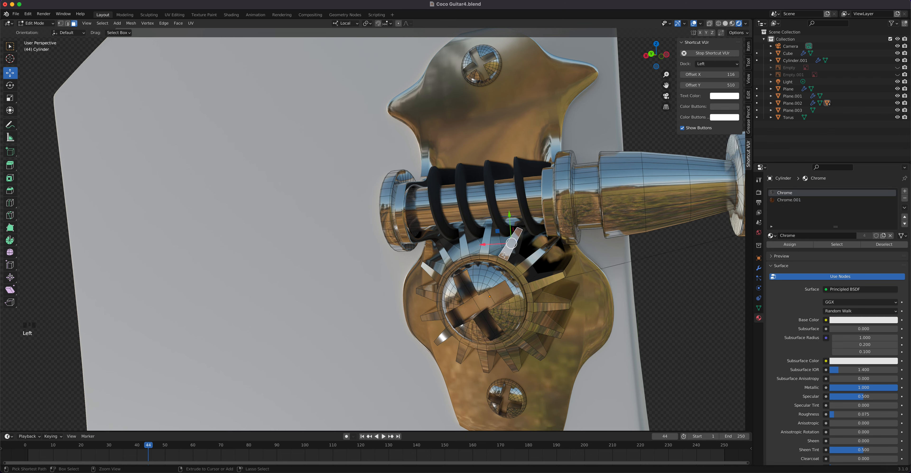
{"action": "key", "text": "ctrl+KP_Add"}
{"action": "key", "text": "ctrl+KP_Add"}
{"action": "key", "text": "ctrl+KP_Add"}
{"action": "key", "text": "ctrl+KP_Add"}
{"action": "key", "text": "ctrl+KP_Add"}
{"action": "key", "text": "ctrl+KP_Add"}
{"action": "key", "text": "ctrl+KP_Add"}
{"action": "key", "text": "ctrl+KP_Add"}
{"action": "key", "text": "ctrl+KP_Add"}
{"action": "key", "text": "ctrl+KP_Add"}
{"action": "key", "text": "ctrl+KP_Add"}
{"action": "key", "text": "ctrl+KP_Add"}
{"action": "key", "text": "ctrl+KP_Add"}
{"action": "key", "text": "ctrl+KP_Add"}
{"action": "key", "text": "ctrl+KP_Add"}
{"action": "key", "text": "ctrl+KP_Add"}
{"action": "key", "text": "ctrl+KP_Add"}
{"action": "key", "text": "ctrl+KP_Add"}
{"action": "key", "text": "ctrl+KP_Add"}
{"action": "key", "text": "ctrl+KP_Add"}
{"action": "key", "text": "ctrl+KP_Add"}
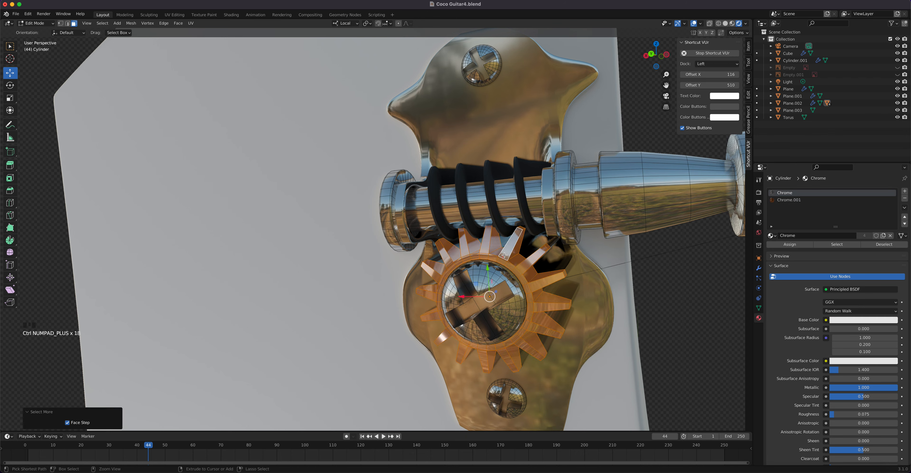
{"action": "key", "text": "ctrl+KP_Add"}
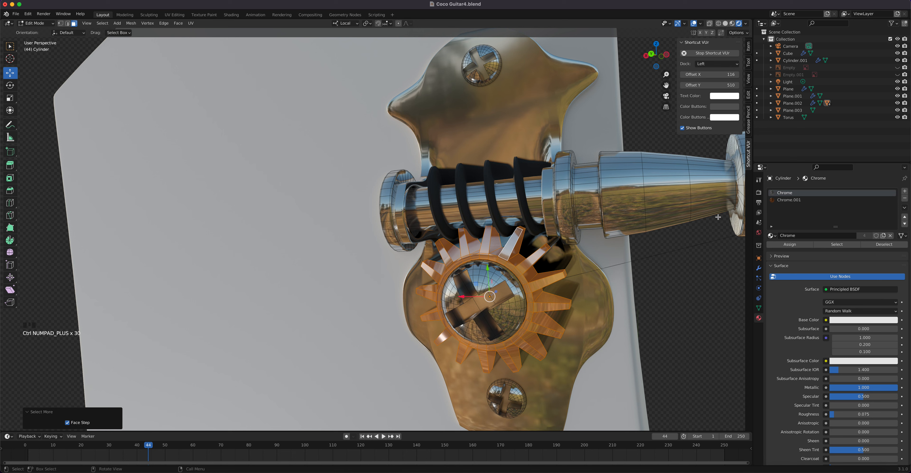
{"action": "left_click", "coordinate": [789, 200]}
{"action": "left_click", "coordinate": [790, 245]}
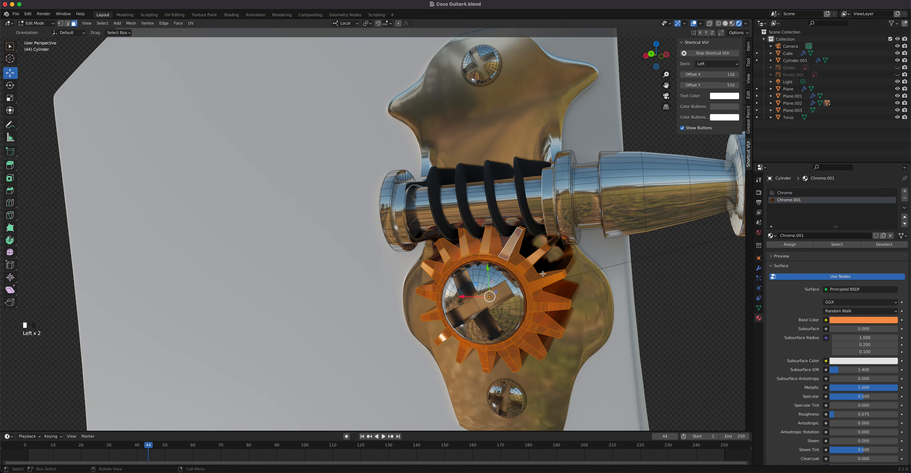
{"action": "key", "text": "Tab"}
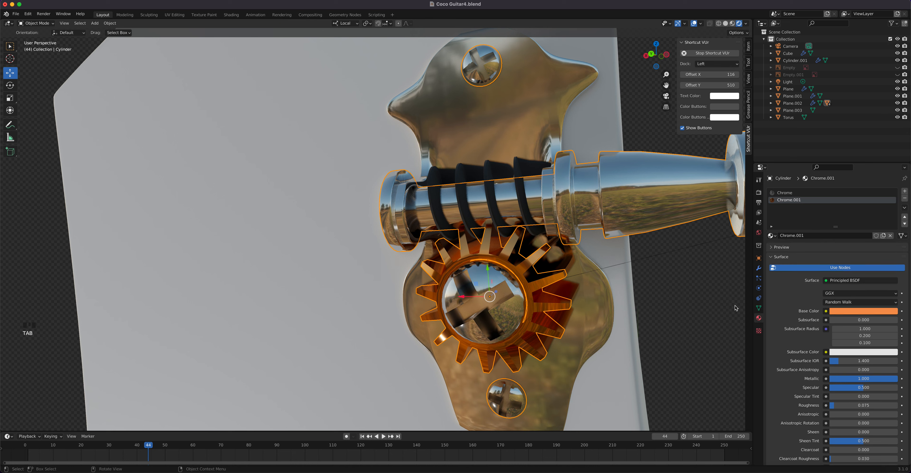
Shift Chrome.001's Base Color to a deeper, slightly darker orange and set its Roughness to 0.262
{"action": "left_click", "coordinate": [856, 311]}
{"action": "left_click_drag", "start_coordinate": [854, 249], "coordinate": [849, 255]}
{"action": "mouse_move", "coordinate": [892, 219]}
{"action": "left_mouse_down"}
{"action": "mouse_move", "coordinate": [892, 228]}
{"action": "mouse_move", "coordinate": [891, 220]}
{"action": "left_mouse_up"}
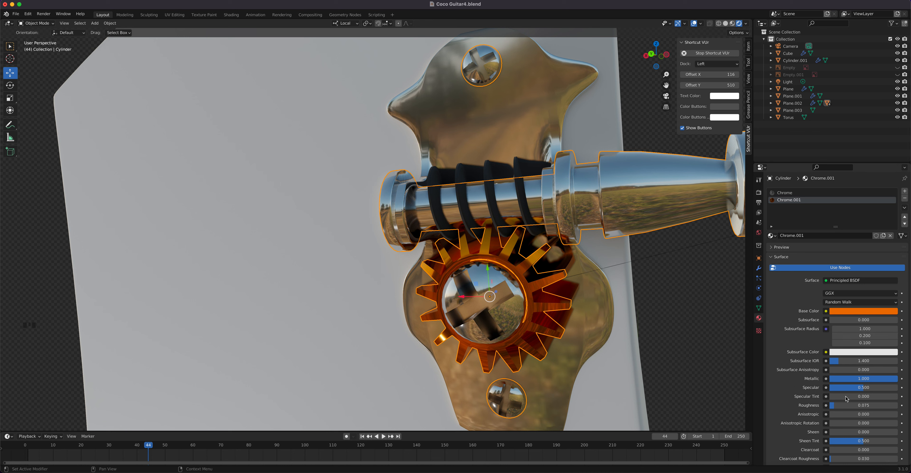
{"action": "mouse_move", "coordinate": [847, 405]}
{"action": "left_mouse_down"}
{"action": "mouse_move", "coordinate": [859, 405]}
{"action": "mouse_move", "coordinate": [848, 406]}
{"action": "left_mouse_up"}
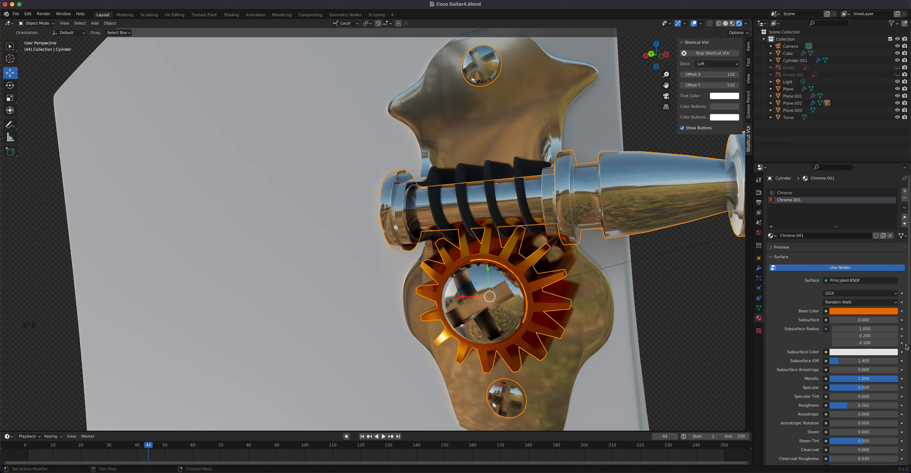
Change Chrome.001's Base Color to a softer golden orange and set its Roughness to 0.573
{"action": "left_click", "coordinate": [862, 313]}
{"action": "left_click_drag", "start_coordinate": [852, 254], "coordinate": [854, 243]}
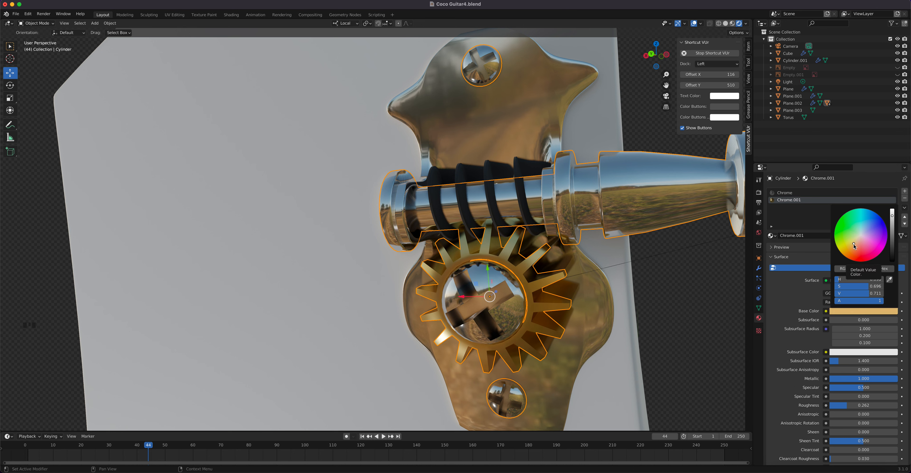
{"action": "left_click_drag", "start_coordinate": [846, 406], "coordinate": [869, 406]}
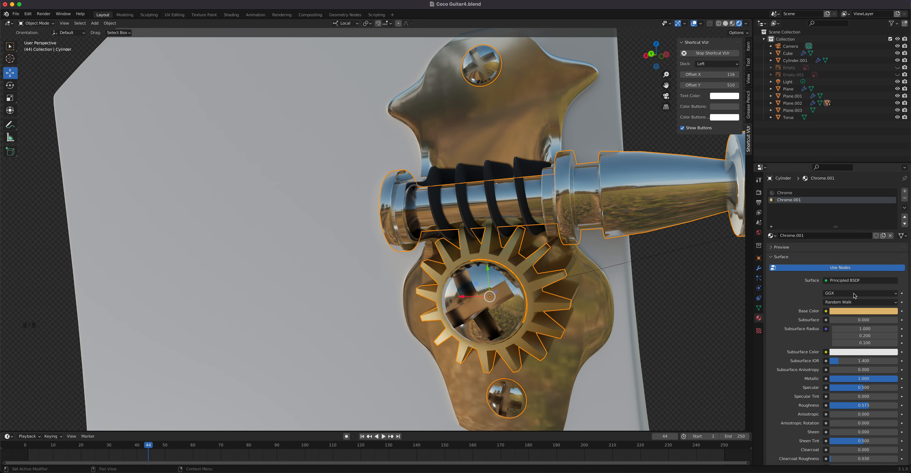
{"action": "left_click", "coordinate": [861, 312]}
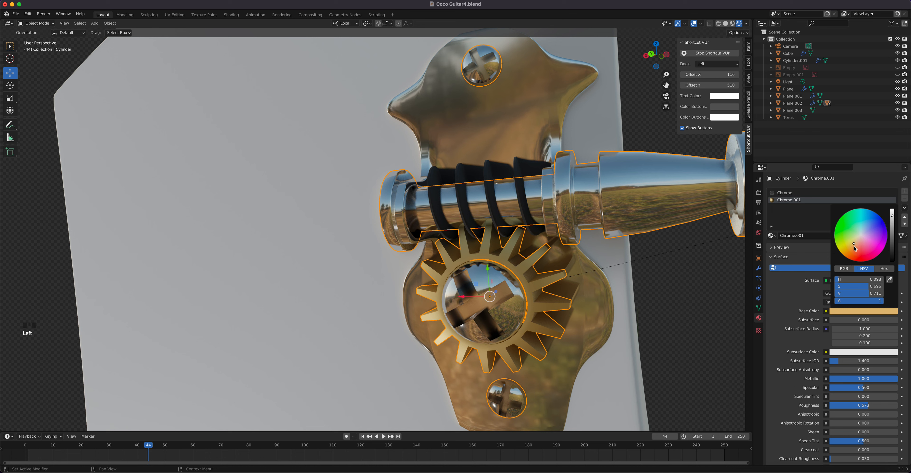
{"action": "left_click_drag", "start_coordinate": [853, 243], "coordinate": [854, 246]}
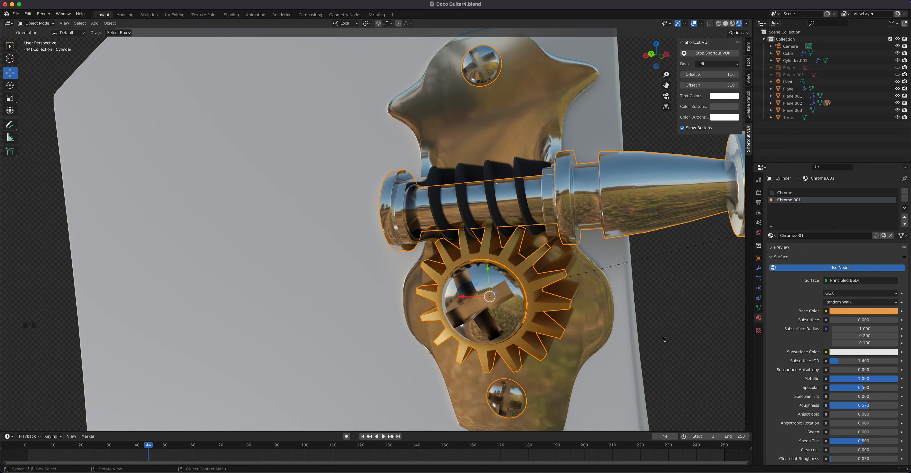
In Edit Mode on the gear object, select one face of the round slotted cap and grow the selection over the whole cap
{"action": "left_click", "coordinate": [508, 313]}
{"action": "left_click", "coordinate": [509, 316]}
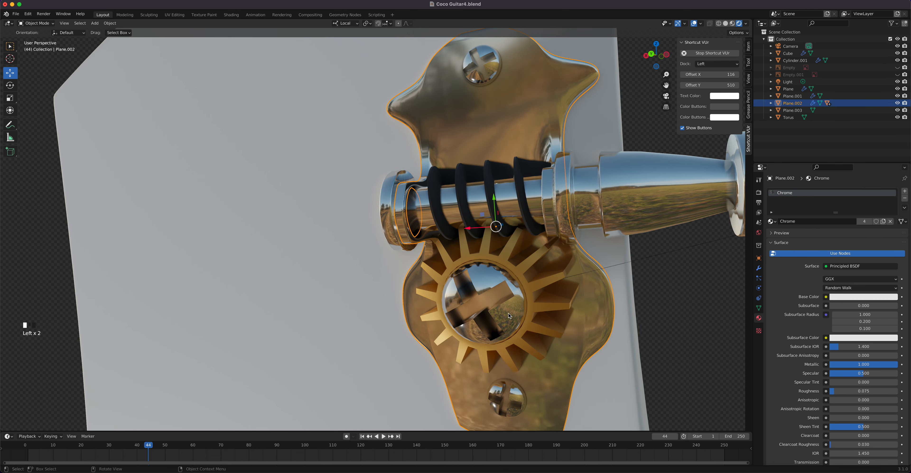
{"action": "left_click", "coordinate": [460, 306]}
{"action": "key", "text": "Tab"}
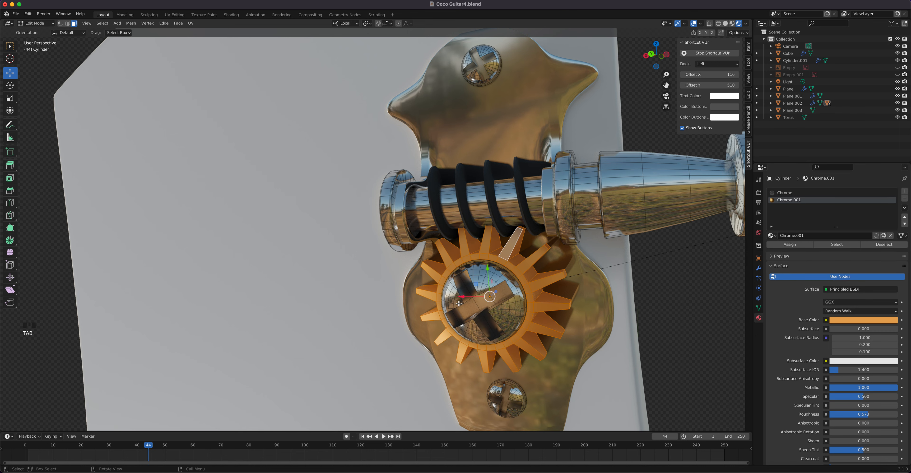
{"action": "left_click", "coordinate": [477, 278]}
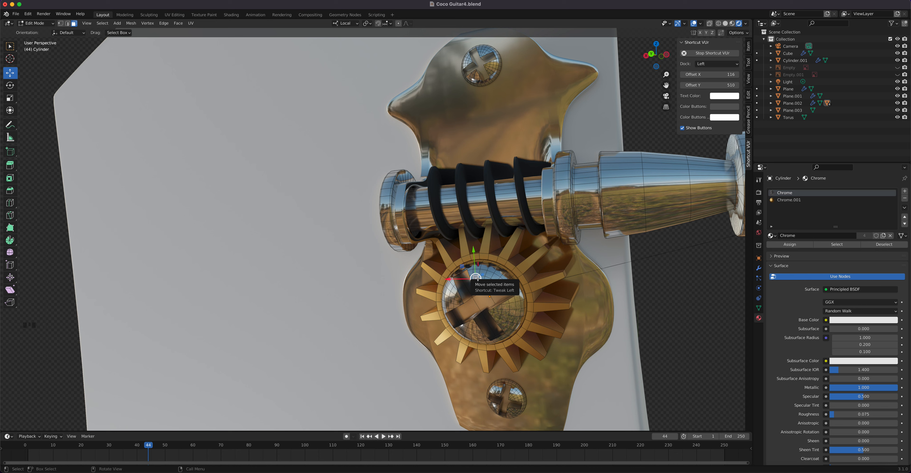
{"action": "key", "text": "ctrl+KP_Add"}
{"action": "key", "text": "ctrl+KP_Add"}
{"action": "key", "text": "ctrl+KP_Add"}
{"action": "key", "text": "ctrl+KP_Add"}
{"action": "key", "text": "ctrl+KP_Add"}
{"action": "key", "text": "ctrl+KP_Add"}
{"action": "key", "text": "ctrl+KP_Add"}
{"action": "key", "text": "ctrl+KP_Add"}
{"action": "key", "text": "ctrl+KP_Add"}
{"action": "key", "text": "ctrl+KP_Add"}
{"action": "key", "text": "ctrl+KP_Add"}
{"action": "key", "text": "ctrl+KP_Add"}
{"action": "key", "text": "ctrl+KP_Add"}
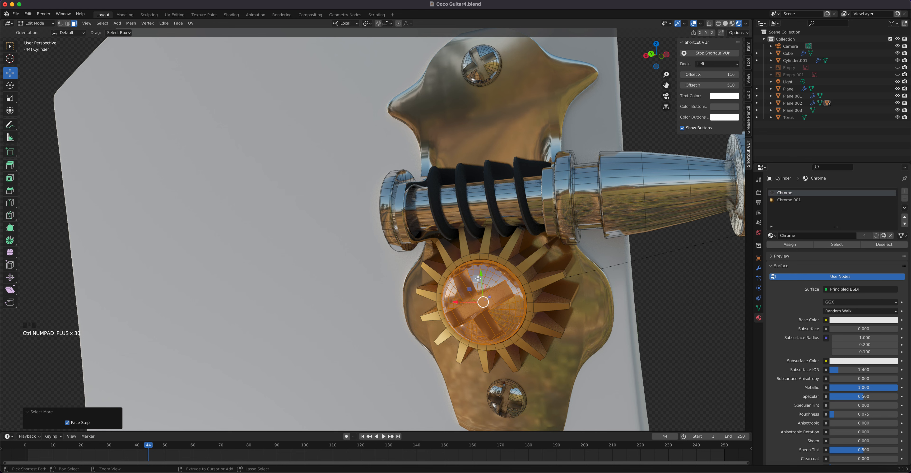
Add a third material slot with the existing Gear material, assign it to the selected cap faces and return to Object Mode
{"action": "left_click", "coordinate": [905, 191]}
{"action": "left_click", "coordinate": [772, 236]}
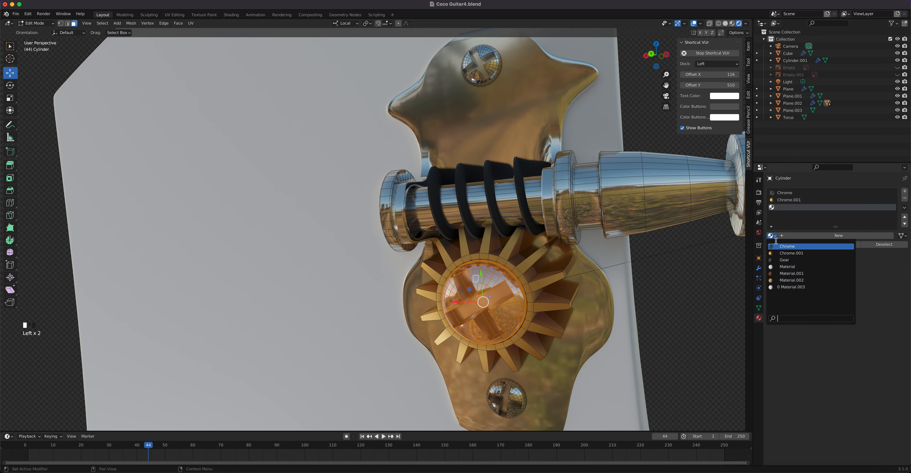
{"action": "left_click", "coordinate": [785, 259]}
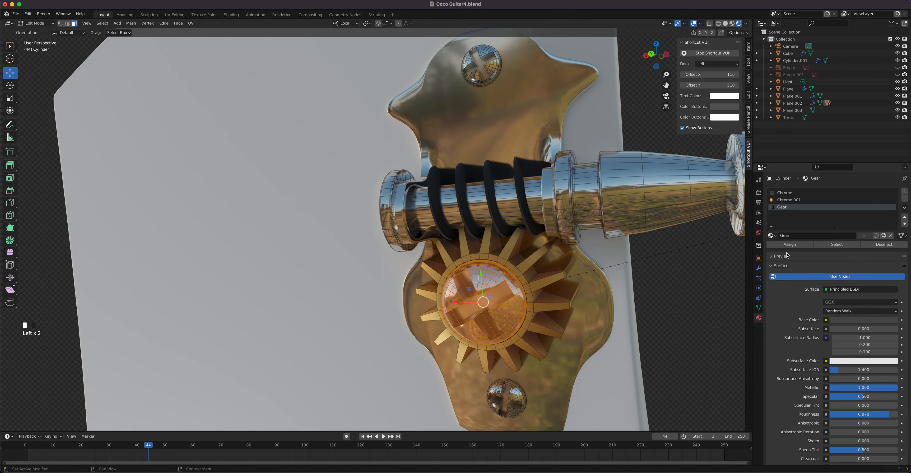
{"action": "left_click", "coordinate": [795, 244]}
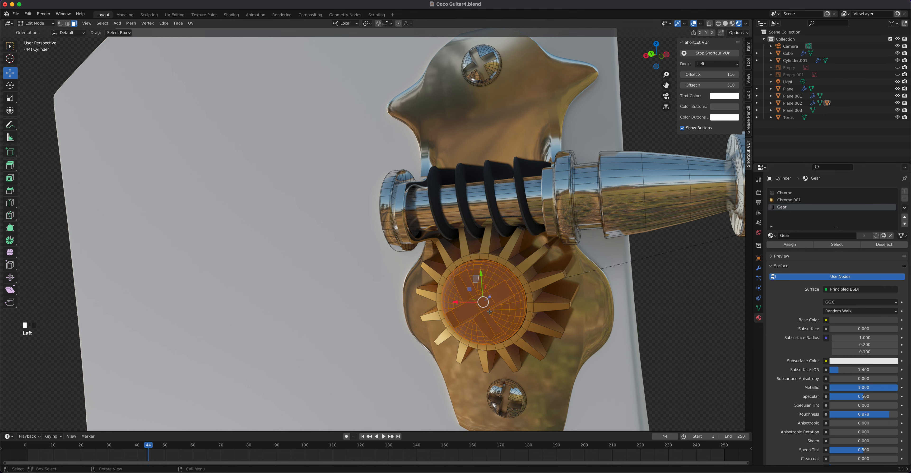
{"action": "key", "text": "Tab"}
{"action": "mouse_move", "coordinate": [531, 290]}
{"action": "middle_mouse_down"}
{"action": "mouse_move", "coordinate": [544, 271]}
{"action": "mouse_move", "coordinate": [533, 288]}
{"action": "middle_mouse_up"}
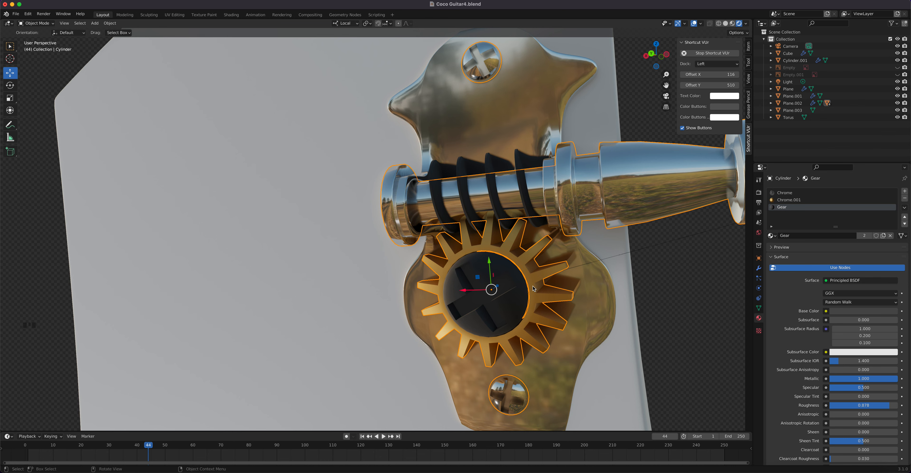
Create a new material on the tuning knob and name it Black Plastic
{"action": "middle_click_drag", "start_coordinate": [568, 170], "coordinate": [341, 195], "text": "shift"}
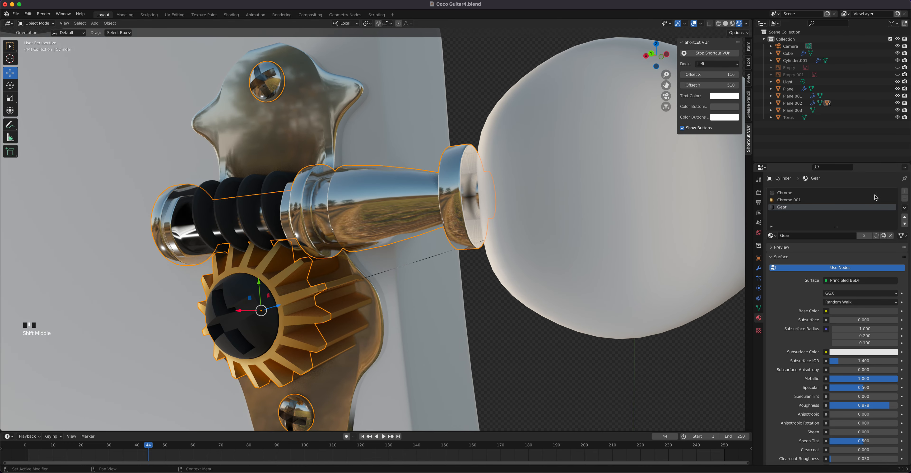
{"action": "left_click", "coordinate": [564, 220]}
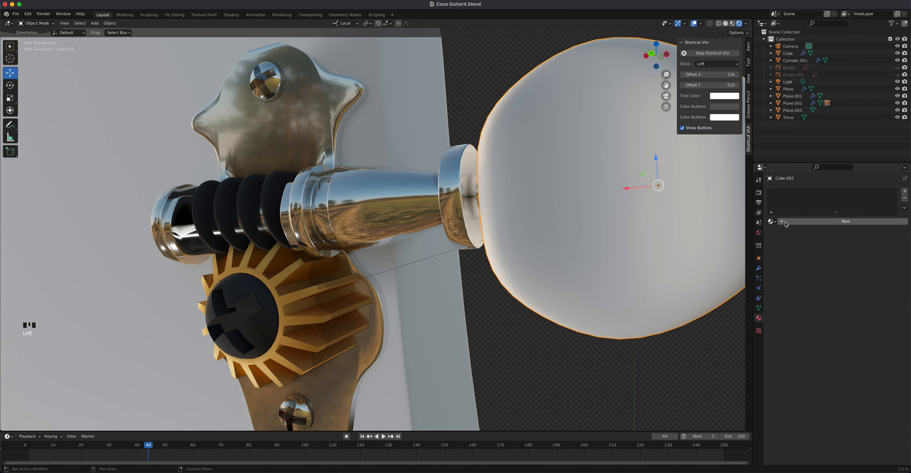
{"action": "left_click", "coordinate": [780, 221]}
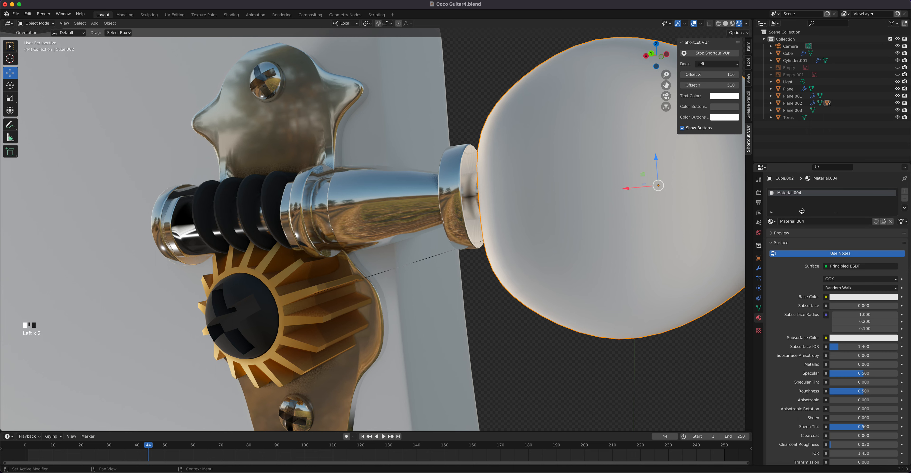
{"action": "double_click", "coordinate": [799, 192]}
{"action": "type", "text": "Black Plastic"}
{"action": "key", "text": "Return"}
Set Black Plastic's Roughness to 0.142 and its Base Color to pure black, and raise the Roughness slightly
{"action": "left_click_drag", "start_coordinate": [863, 391], "coordinate": [840, 391]}
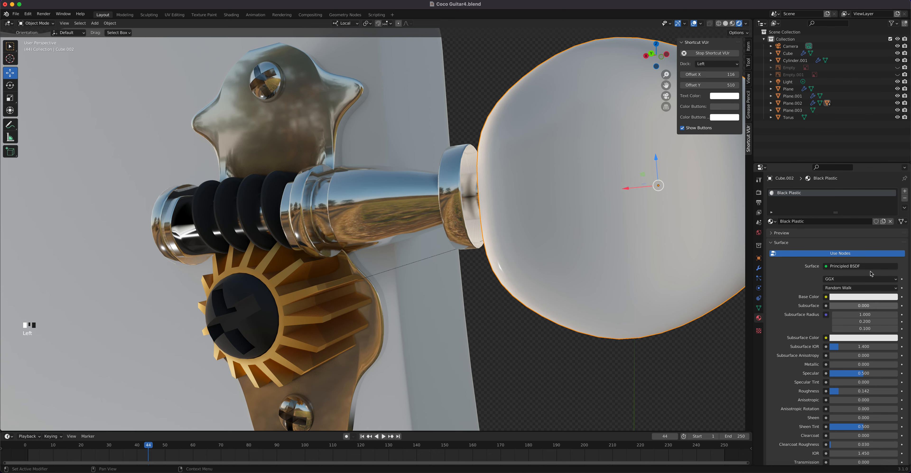
{"action": "left_click", "coordinate": [863, 296]}
{"action": "left_click", "coordinate": [891, 207]}
{"action": "left_click_drag", "start_coordinate": [891, 207], "coordinate": [892, 247]}
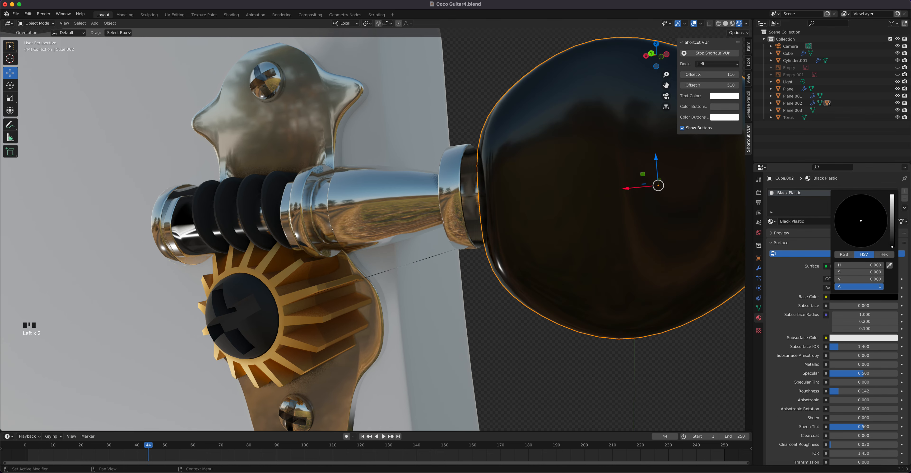
{"action": "scroll", "coordinate": [555, 241], "scroll_direction": "down", "scroll_amount": 3}
{"action": "middle_click_drag", "start_coordinate": [555, 241], "coordinate": [451, 251]}
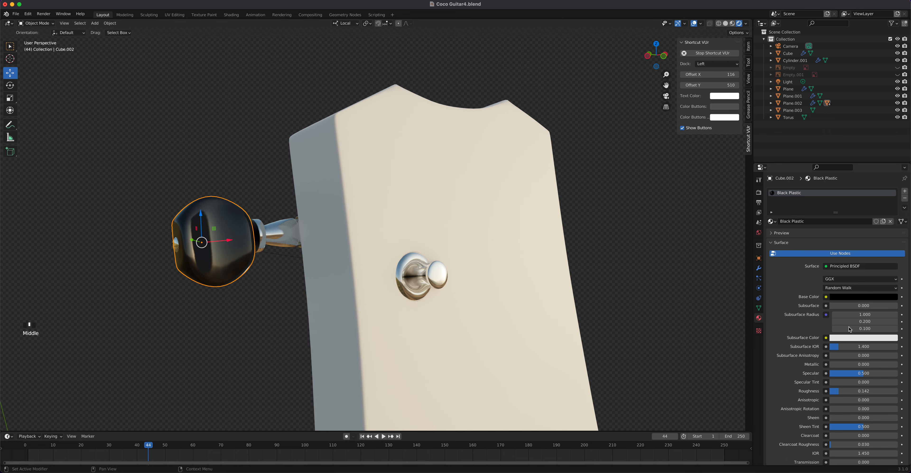
{"action": "left_click_drag", "start_coordinate": [845, 391], "coordinate": [856, 391]}
Select all parts of the tuning machine on the headstock's back, excluding the headstock itself
{"action": "mouse_move", "coordinate": [271, 216]}
{"action": "middle_mouse_down"}
{"action": "mouse_move", "coordinate": [334, 220]}
{"action": "mouse_move", "coordinate": [366, 199]}
{"action": "mouse_move", "coordinate": [309, 187]}
{"action": "mouse_move", "coordinate": [290, 205]}
{"action": "mouse_move", "coordinate": [279, 203]}
{"action": "middle_mouse_up"}
{"action": "left_click", "coordinate": [308, 188]}
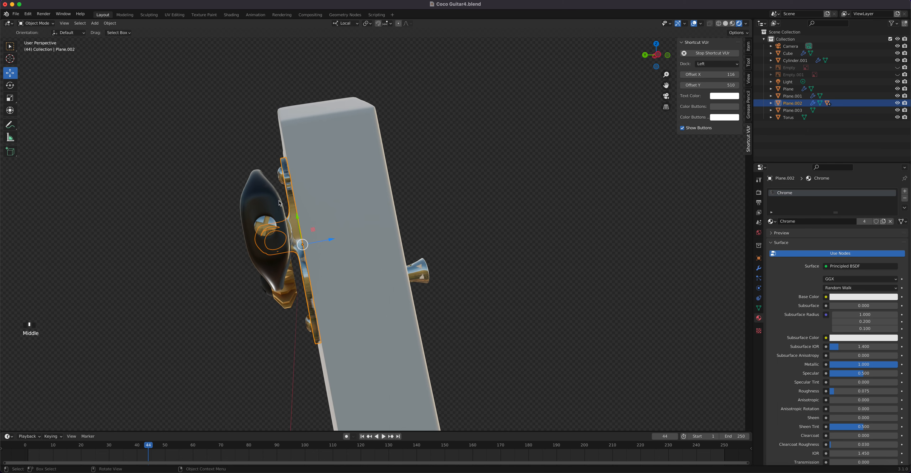
{"action": "left_click_drag", "start_coordinate": [223, 168], "coordinate": [320, 357], "text": "shift"}
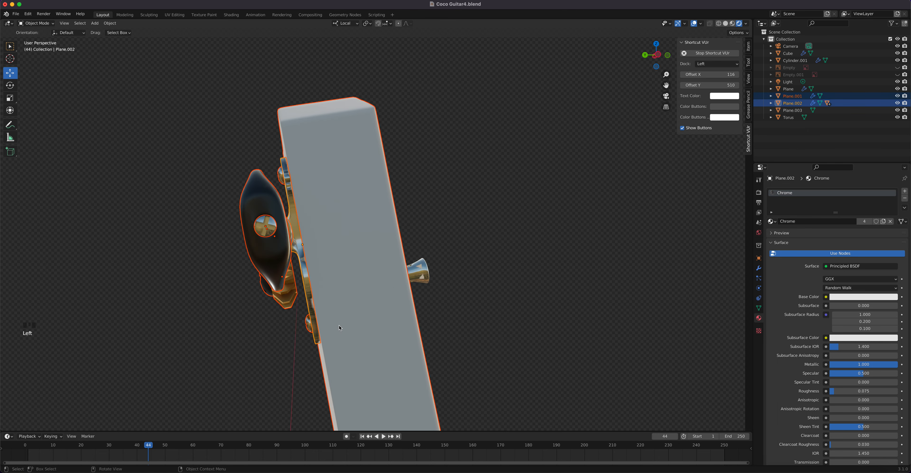
{"action": "left_click", "coordinate": [366, 286], "text": "shift"}
{"action": "left_click", "coordinate": [365, 286], "text": "shift"}
{"action": "middle_click_drag", "start_coordinate": [365, 286], "coordinate": [374, 264]}
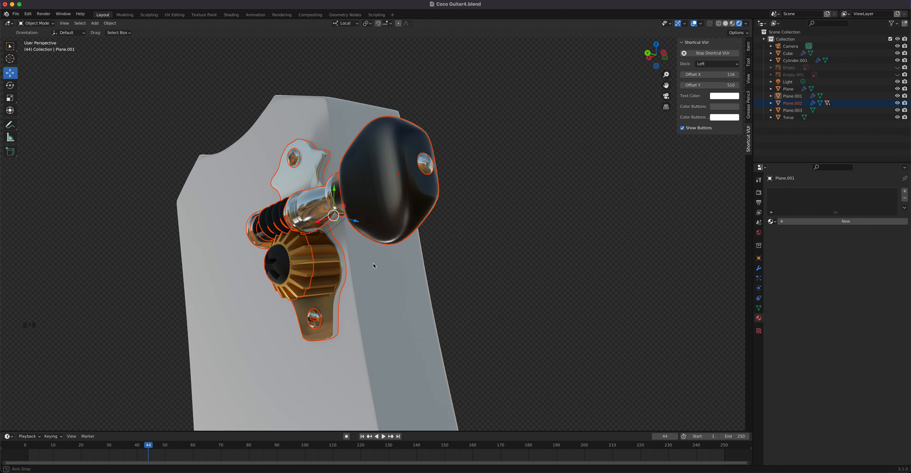
Show the headstock in wireframe from the right orthographic view and set the transform orientation to Global
{"action": "key", "text": "KP_3"}
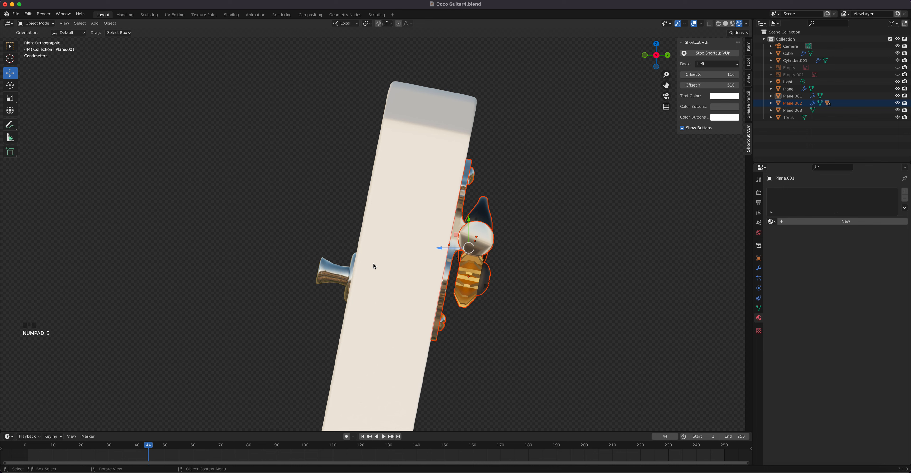
{"action": "scroll", "coordinate": [373, 264], "scroll_direction": "down", "scroll_amount": 4}
{"action": "middle_click_drag", "start_coordinate": [429, 330], "coordinate": [486, 212], "text": "shift"}
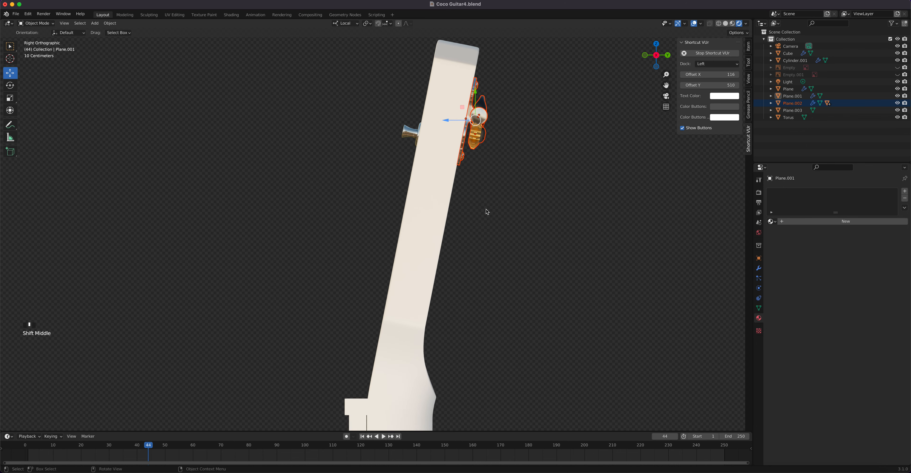
{"action": "left_click", "coordinate": [718, 23]}
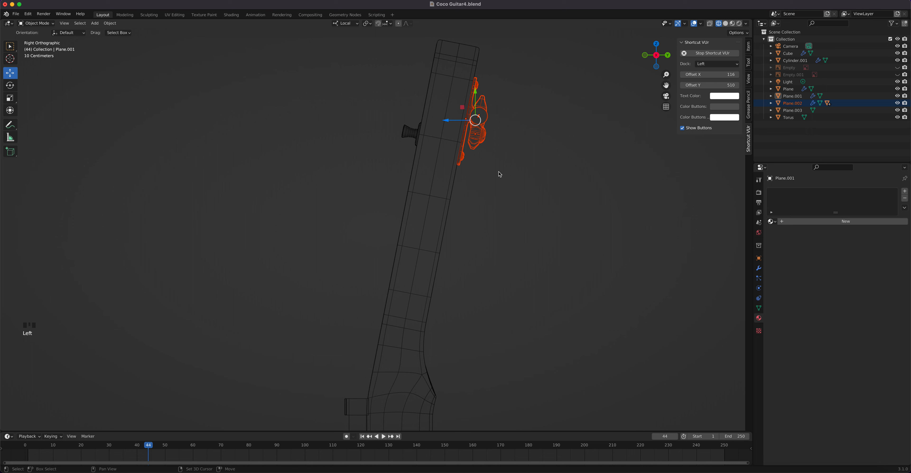
{"action": "left_click", "coordinate": [344, 23]}
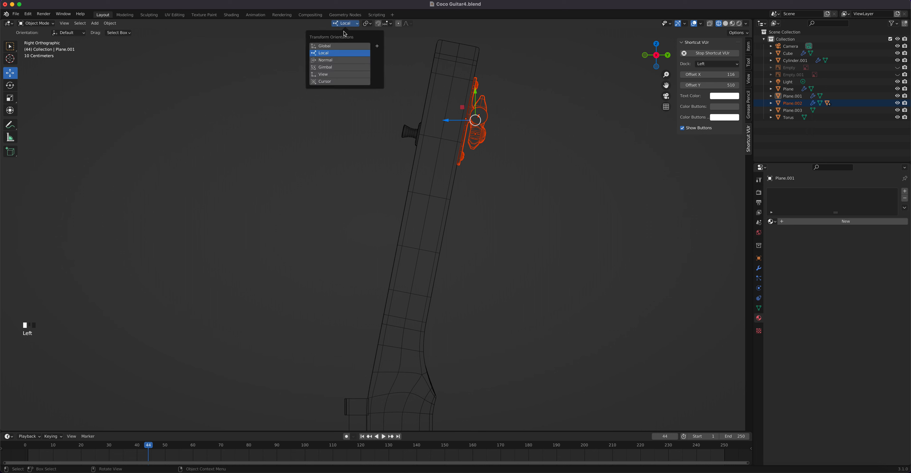
{"action": "left_click", "coordinate": [339, 44]}
{"action": "key", "text": "shift+d"}
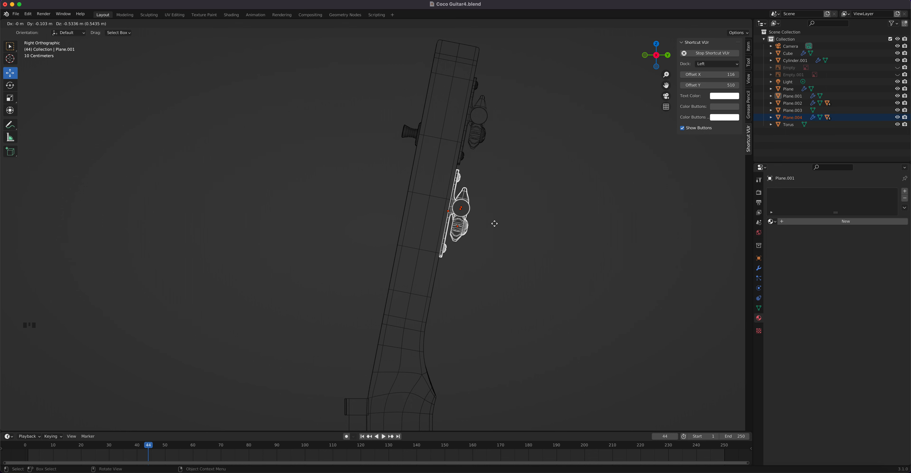
{"action": "left_click", "coordinate": [495, 224]}
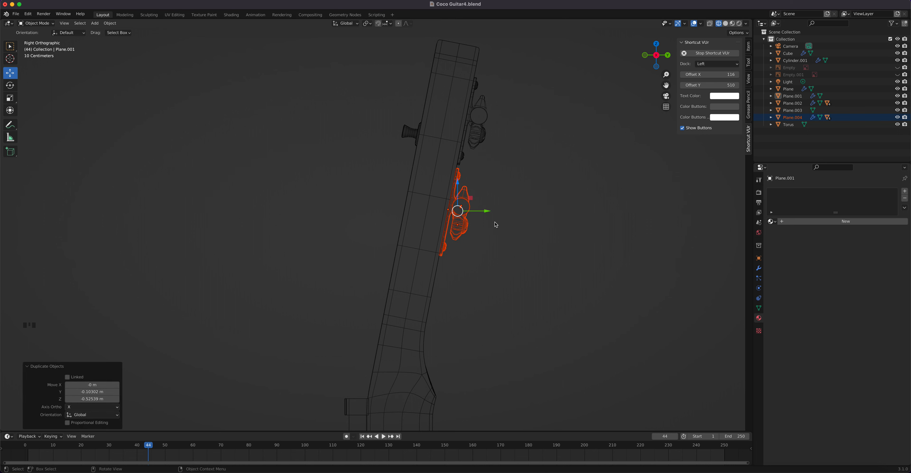
{"action": "key", "text": "shift+d"}
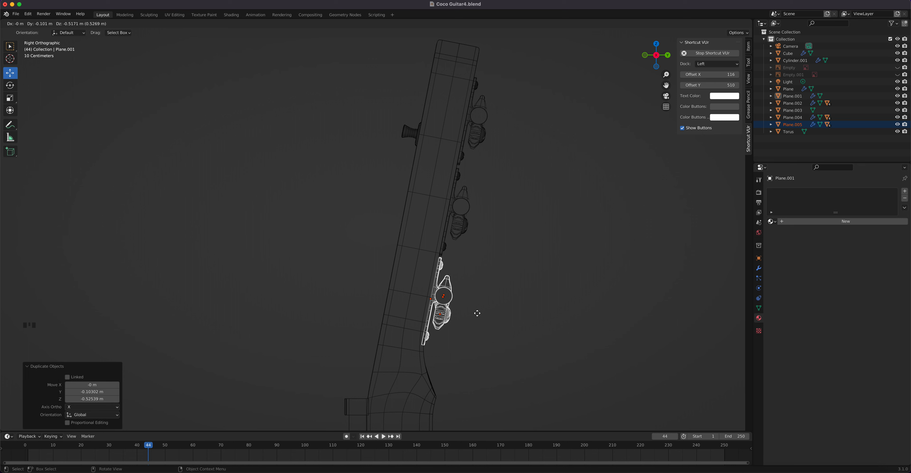
{"action": "right_click", "coordinate": [477, 313]}
{"action": "key", "text": "super+z"}
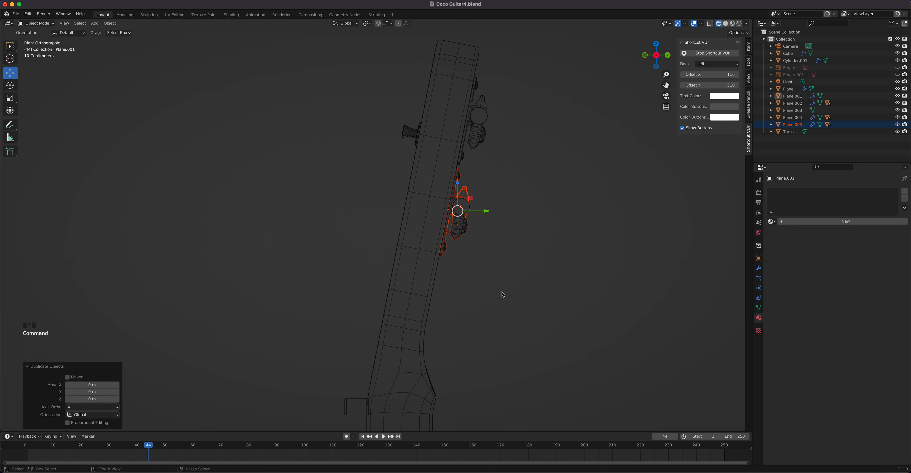
{"action": "key", "text": "super+z"}
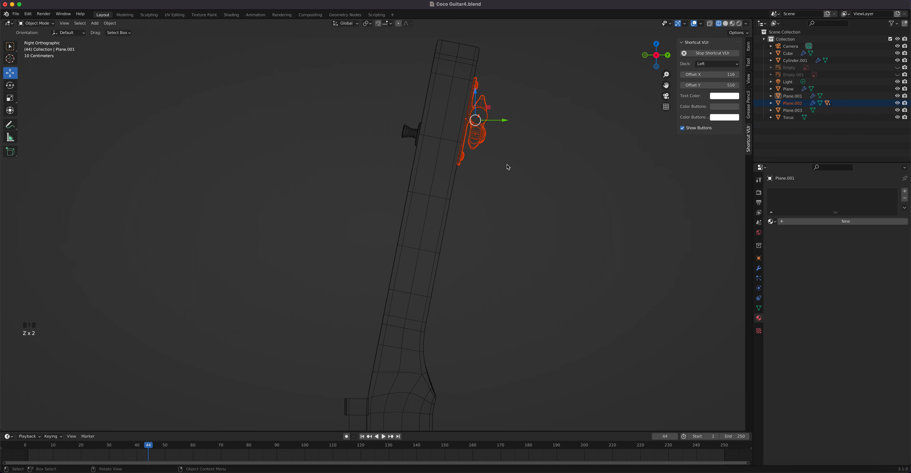
{"action": "key", "text": "g"}
{"action": "right_click", "coordinate": [543, 177]}
Duplicate the tuning machine twice down the headstock's slope, offsetting each copy about -0.1 m in Y and -0.52 m in Z
{"action": "key", "text": "shift+d"}
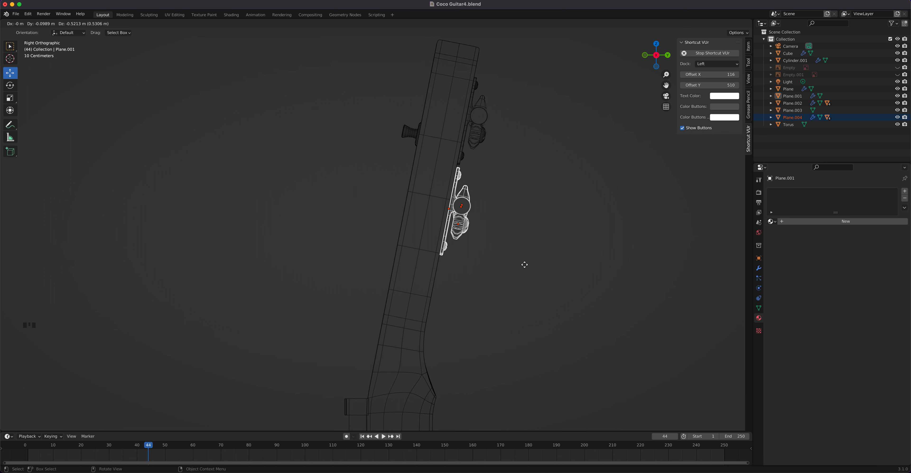
{"action": "left_click", "coordinate": [524, 265]}
{"action": "key", "text": "shift+d"}
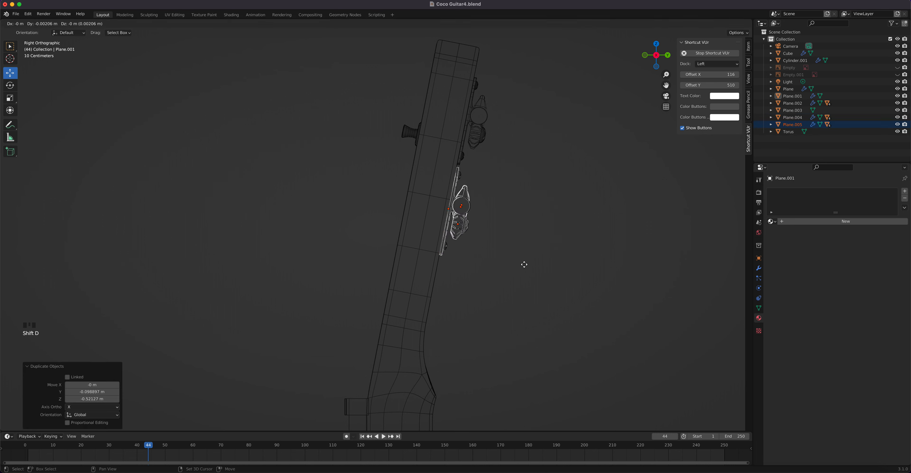
{"action": "left_click", "coordinate": [507, 354]}
{"action": "middle_click_drag", "start_coordinate": [548, 288], "coordinate": [470, 292]}
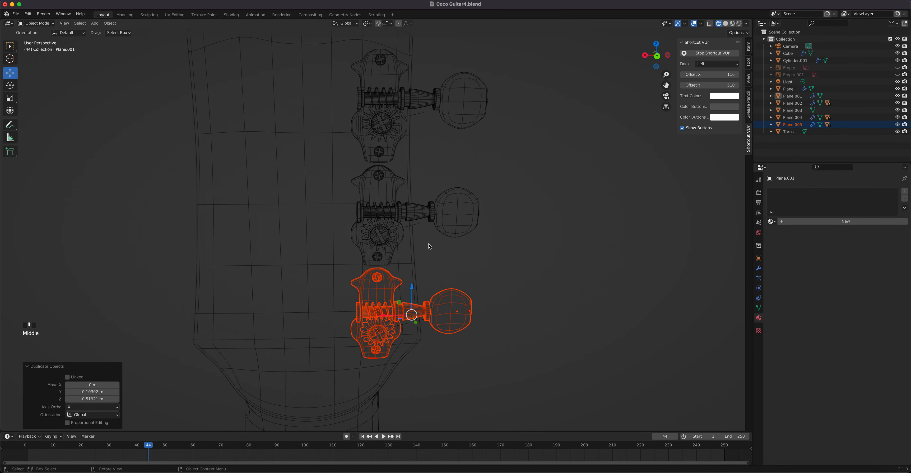
{"action": "middle_click_drag", "start_coordinate": [439, 267], "coordinate": [504, 250]}
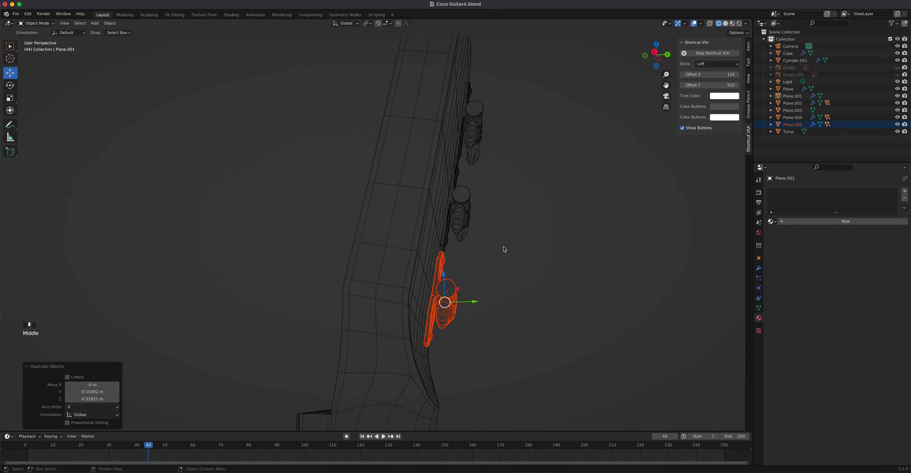
{"action": "key", "text": "KP_1"}
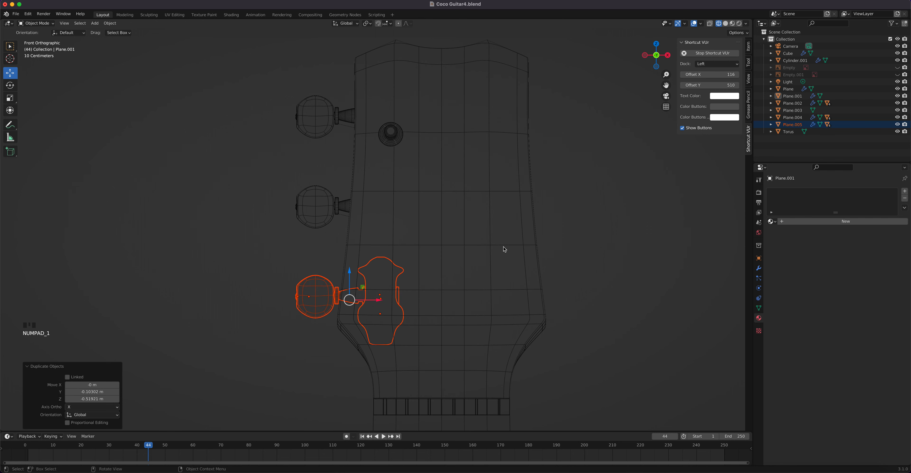
Select all three tuning machines in the right view, leaving out the headstock, and open the modifier settings
{"action": "key", "text": "KP_3"}
{"action": "left_click_drag", "start_coordinate": [492, 264], "coordinate": [444, 179], "text": "shift"}
{"action": "left_click_drag", "start_coordinate": [511, 194], "coordinate": [460, 76], "text": "shift"}
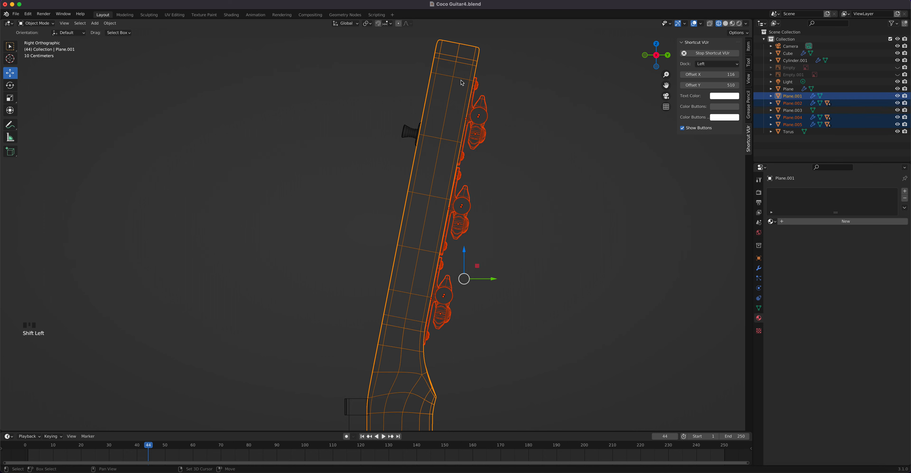
{"action": "left_click", "coordinate": [445, 143], "text": "shift"}
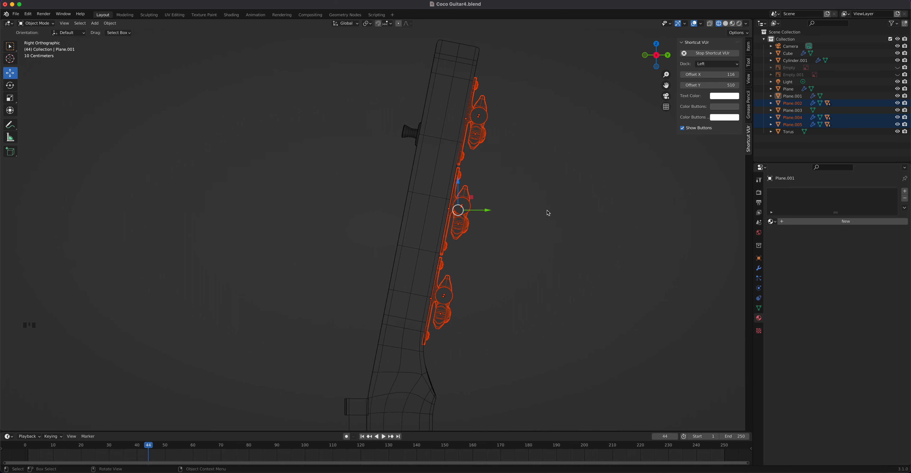
{"action": "middle_click_drag", "start_coordinate": [533, 212], "coordinate": [458, 223]}
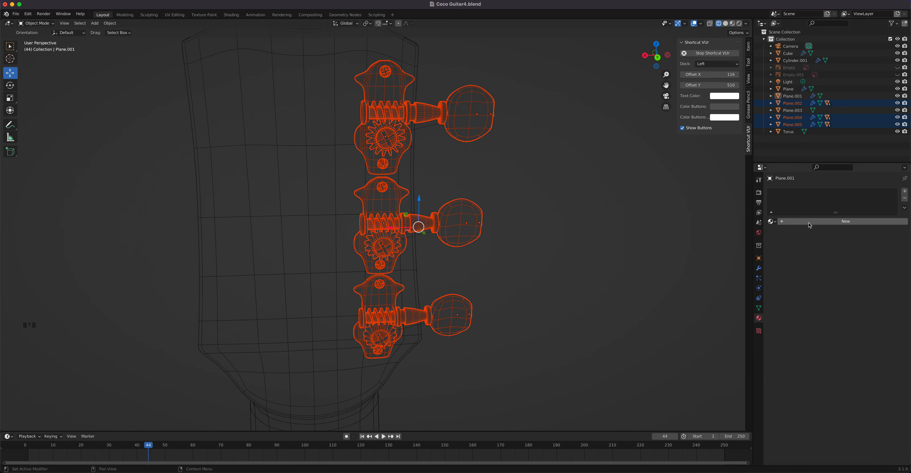
{"action": "left_click", "coordinate": [758, 268]}
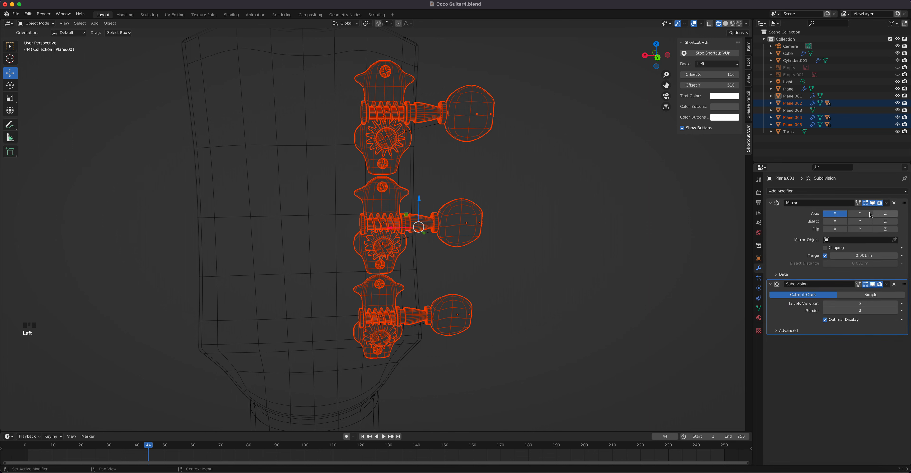
{"action": "left_click", "coordinate": [428, 222]}
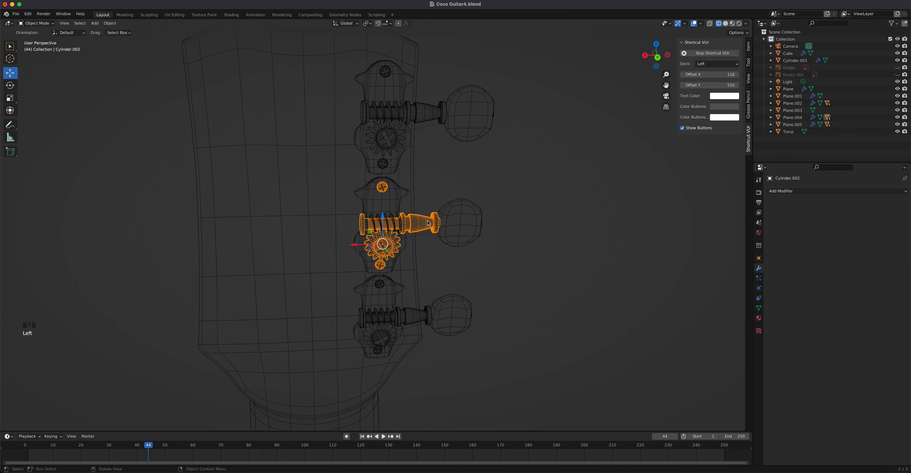
{"action": "left_click", "coordinate": [393, 268]}
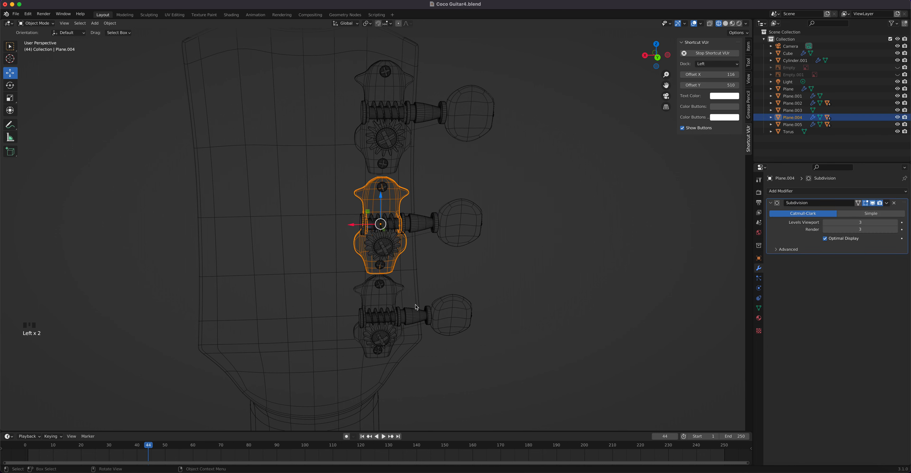
{"action": "left_click", "coordinate": [385, 252]}
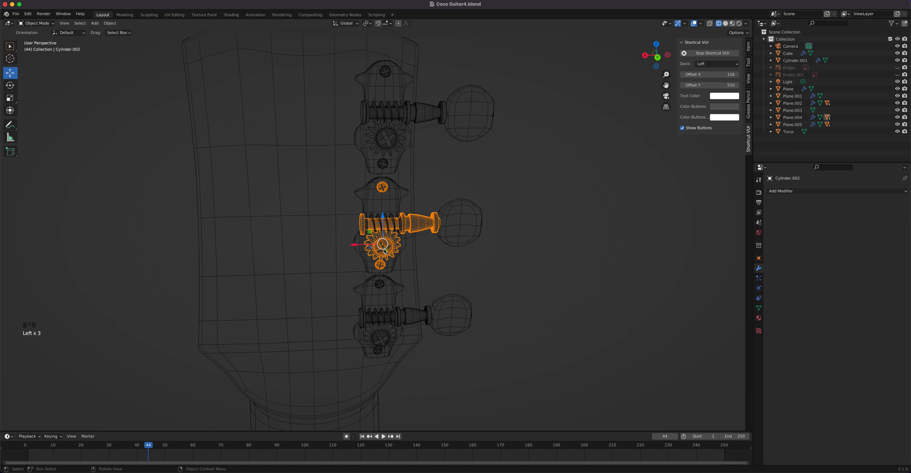
{"action": "left_click", "coordinate": [390, 218]}
{"action": "left_click", "coordinate": [395, 198]}
{"action": "left_click", "coordinate": [427, 221]}
{"action": "left_click", "coordinate": [385, 191]}
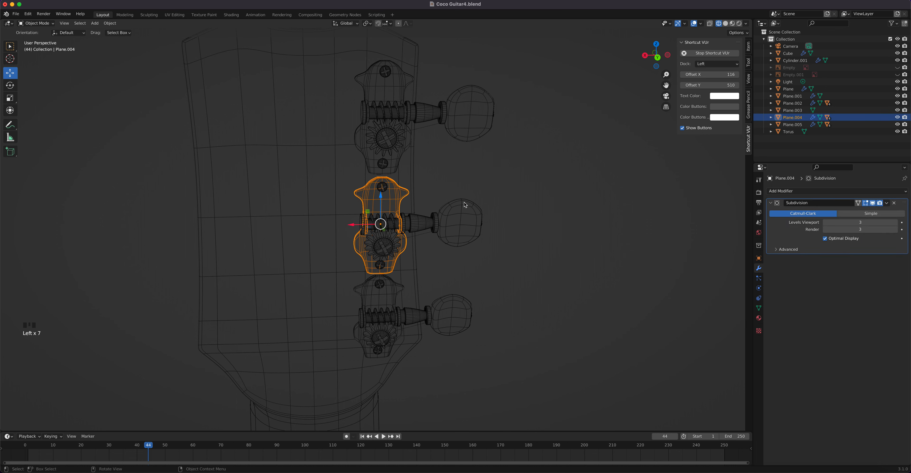
{"action": "key", "text": "super+z"}
{"action": "key", "text": "super+z"}
{"action": "key", "text": "super+z"}
{"action": "key", "text": "super+z"}
{"action": "key", "text": "super+z"}
{"action": "key", "text": "super+z"}
{"action": "key", "text": "super+z"}
{"action": "key", "text": "super+z"}
{"action": "key", "text": "super+z"}
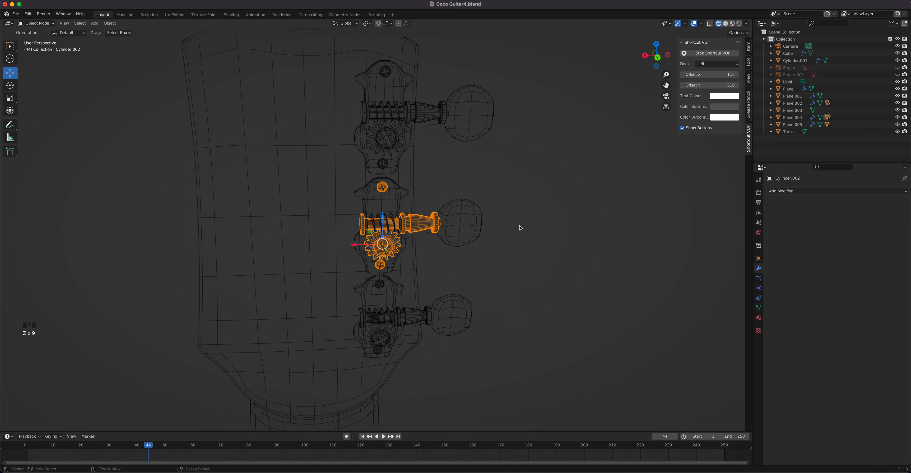
{"action": "key", "text": "super+z"}
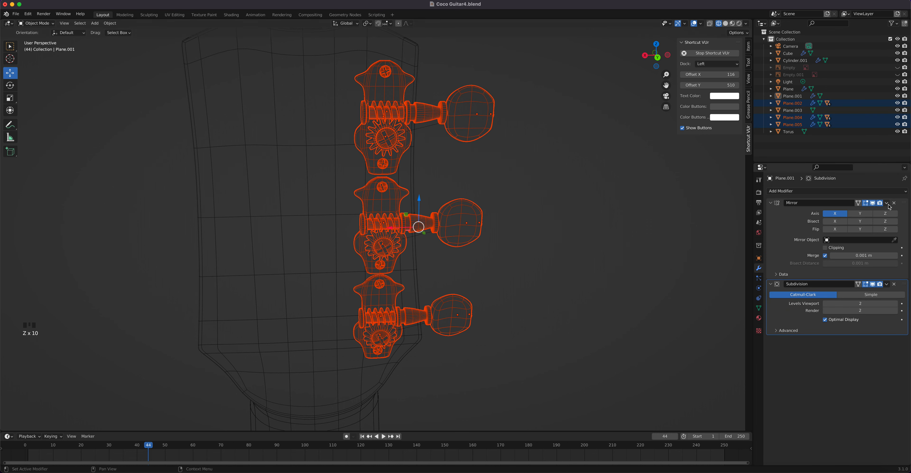
Apply the headstock's Mirror modifier
{"action": "left_click", "coordinate": [874, 203]}
{"action": "left_click", "coordinate": [874, 204]}
{"action": "left_click", "coordinate": [335, 149], "text": "shift"}
{"action": "left_click", "coordinate": [335, 149], "text": "shift"}
{"action": "mouse_move", "coordinate": [443, 212]}
{"action": "middle_mouse_down"}
{"action": "mouse_move", "coordinate": [356, 211]}
{"action": "mouse_move", "coordinate": [438, 208]}
{"action": "middle_mouse_up"}
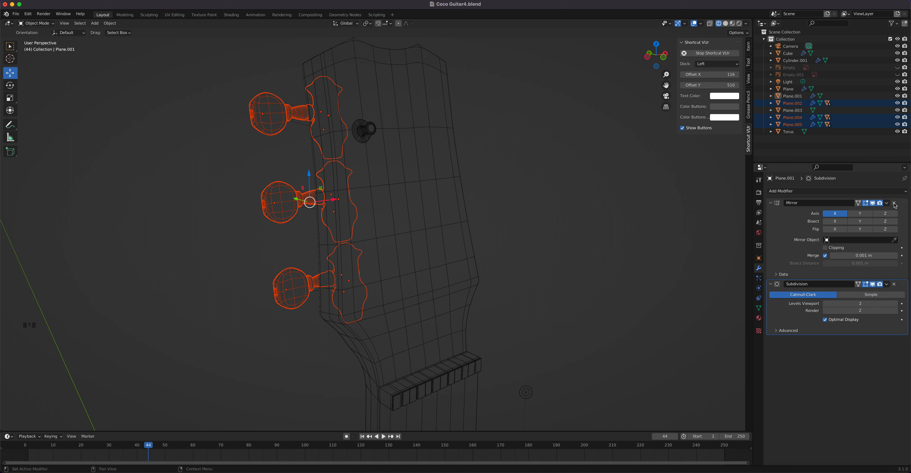
{"action": "left_click", "coordinate": [887, 202]}
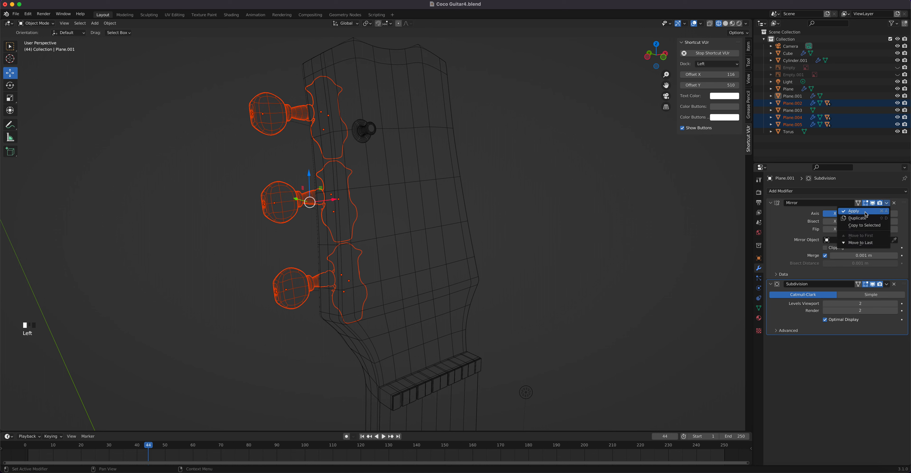
{"action": "left_click", "coordinate": [886, 209]}
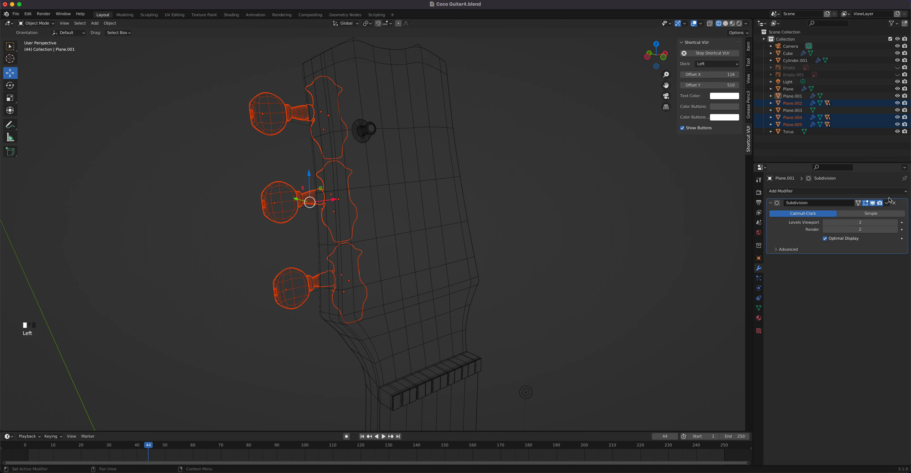
{"action": "left_click", "coordinate": [894, 203]}
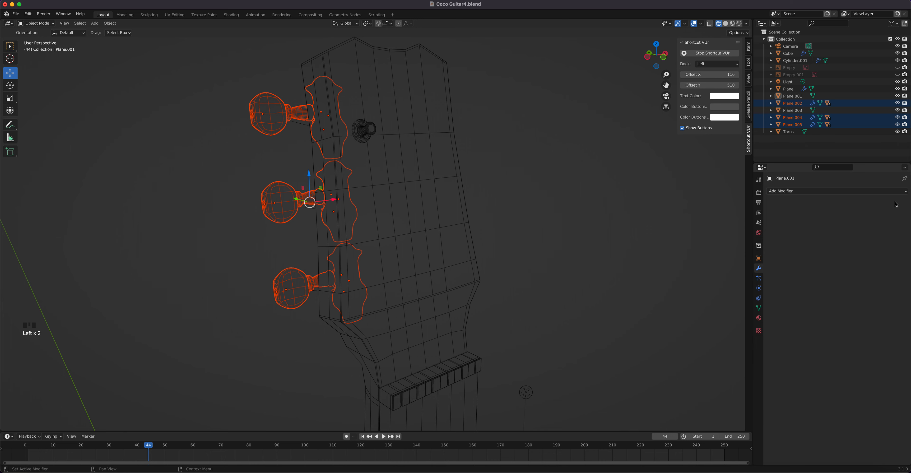
{"action": "key", "text": "super+z"}
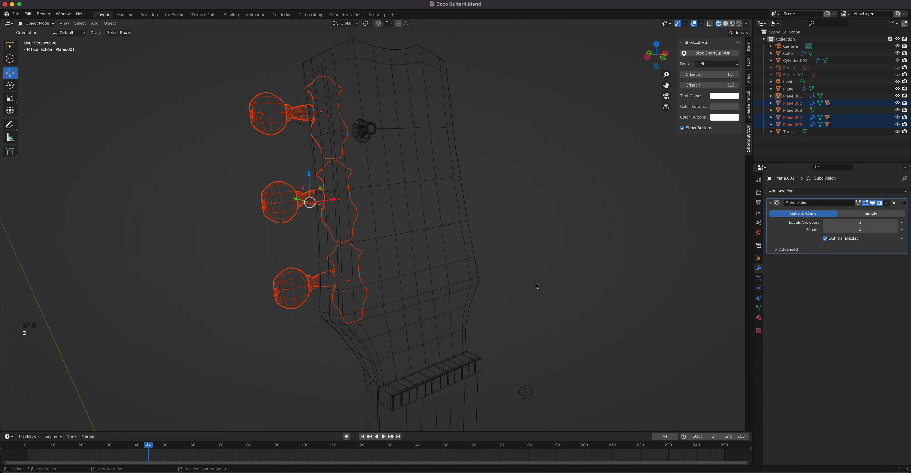
Duplicate the three tuning machines in place, working in the front orthographic view
{"action": "middle_click_drag", "start_coordinate": [292, 120], "coordinate": [438, 113]}
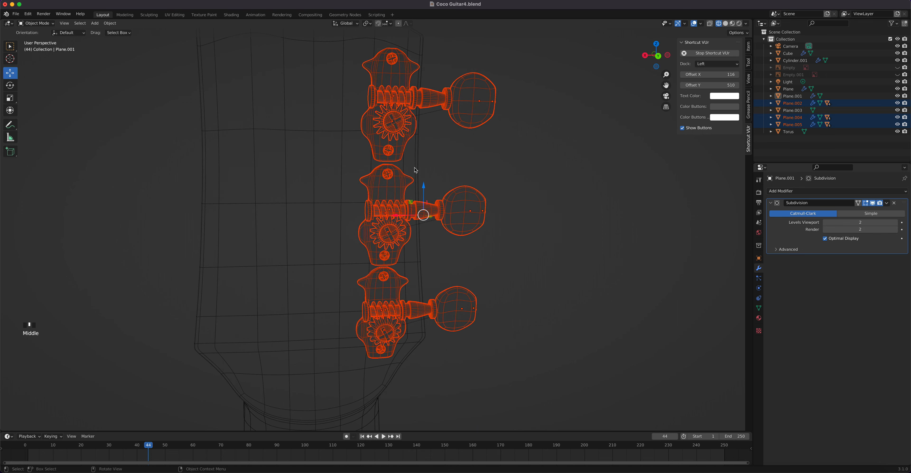
{"action": "key", "text": "KP_1"}
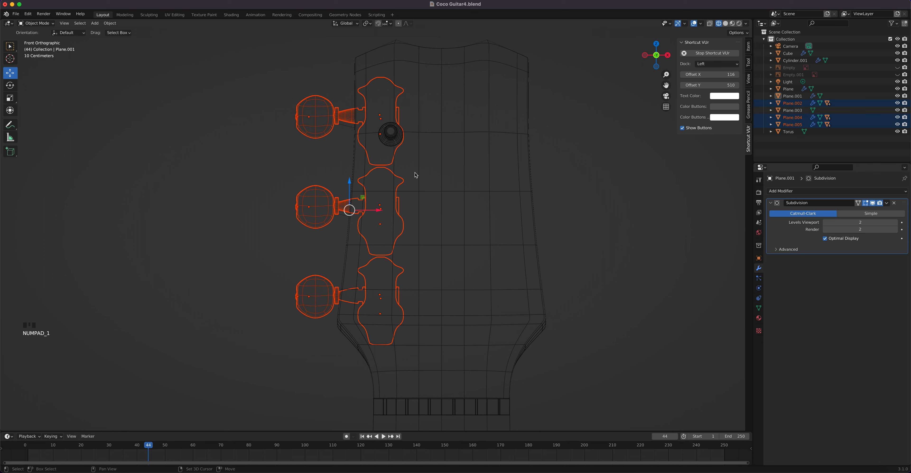
{"action": "key", "text": "shift+d"}
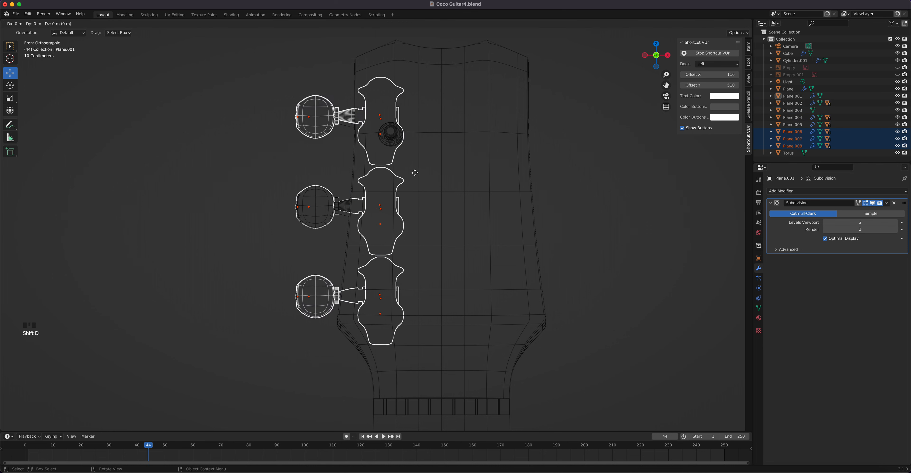
{"action": "key", "text": "Escape"}
{"action": "type", "text": "sx"}
{"action": "type", "text": "-12"}
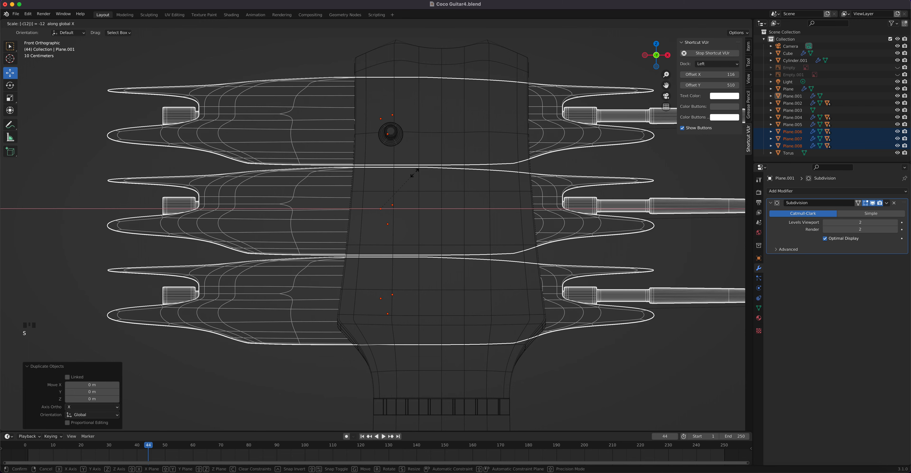
{"action": "key", "text": "BackSpace"}
{"action": "key", "text": "Return"}
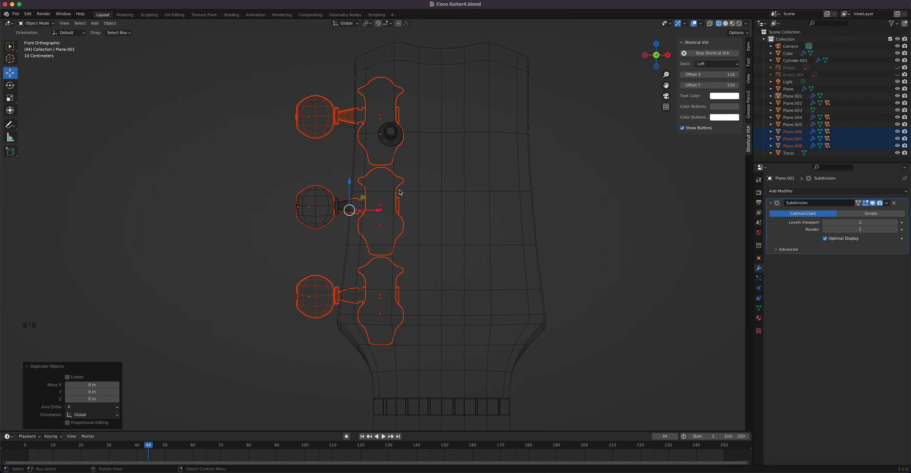
Mirror the duplicated tuning machines with a -1 scale along X and move them 0.7067 m along X to the headstock's opposite edge
{"action": "key", "text": "s"}
{"action": "type", "text": "x"}
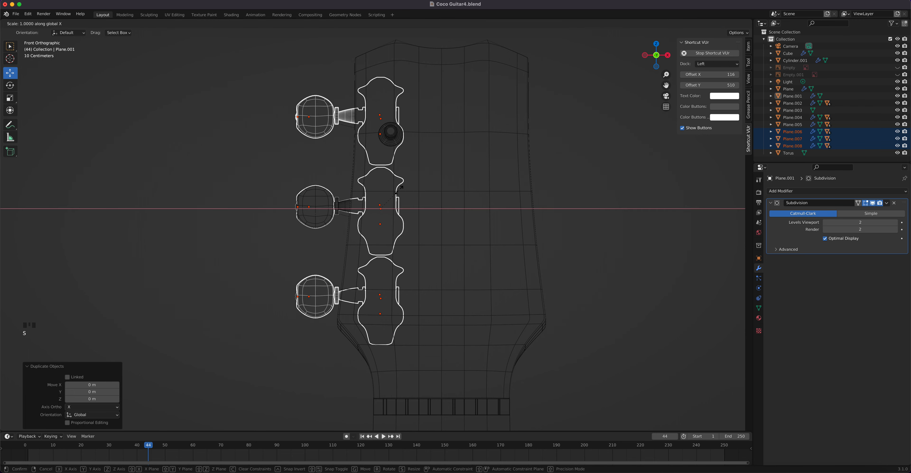
{"action": "type", "text": "-1"}
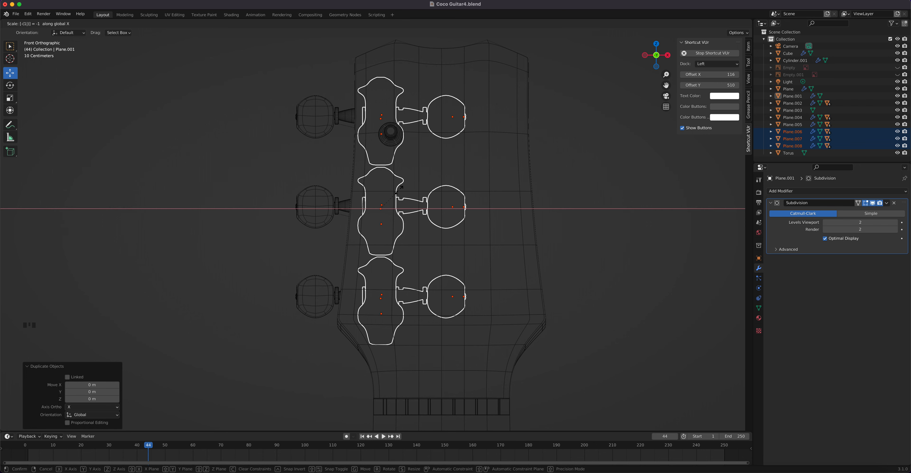
{"action": "key", "text": "Return"}
{"action": "left_click_drag", "start_coordinate": [444, 213], "coordinate": [565, 232]}
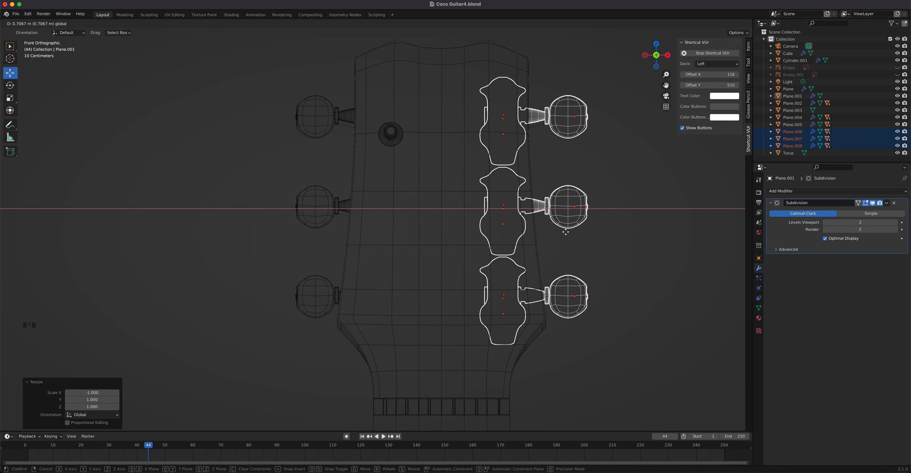
{"action": "left_click_drag", "start_coordinate": [565, 232], "coordinate": [565, 235]}
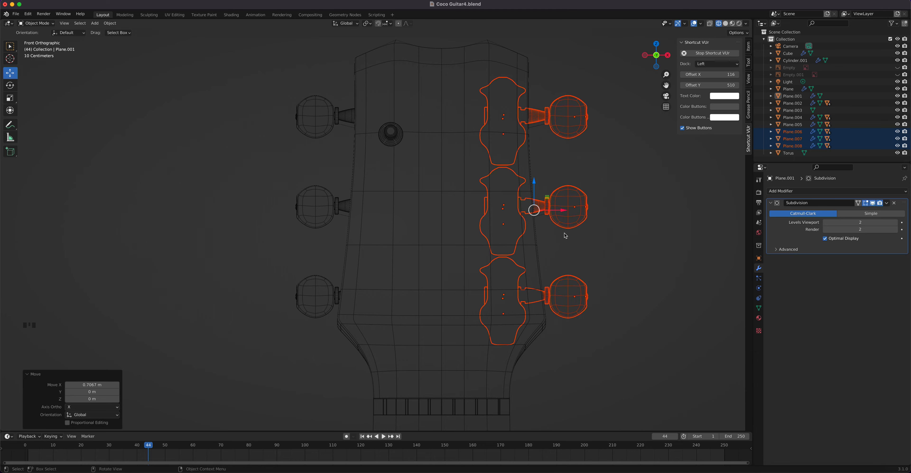
Show the headstock's back in rendered shading and rotate the three original tuning knobs by varied angles, the lowest by 52.1° about global X
{"action": "middle_click_drag", "start_coordinate": [557, 233], "coordinate": [414, 246]}
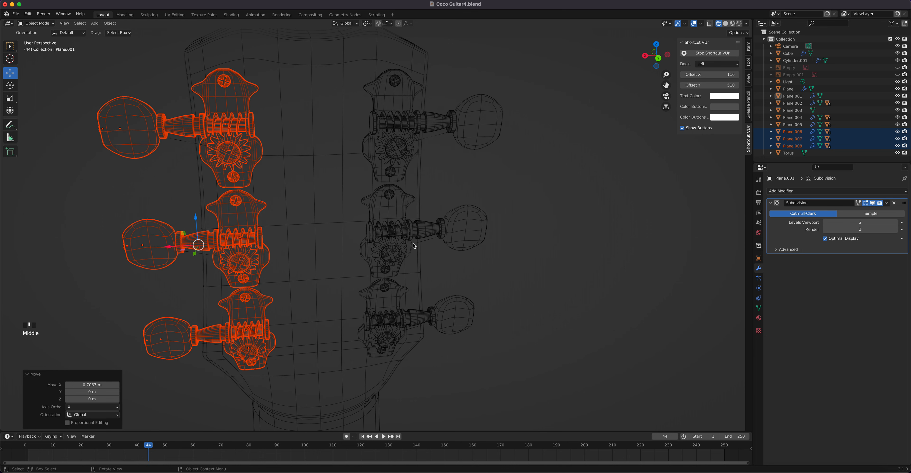
{"action": "left_click", "coordinate": [739, 24]}
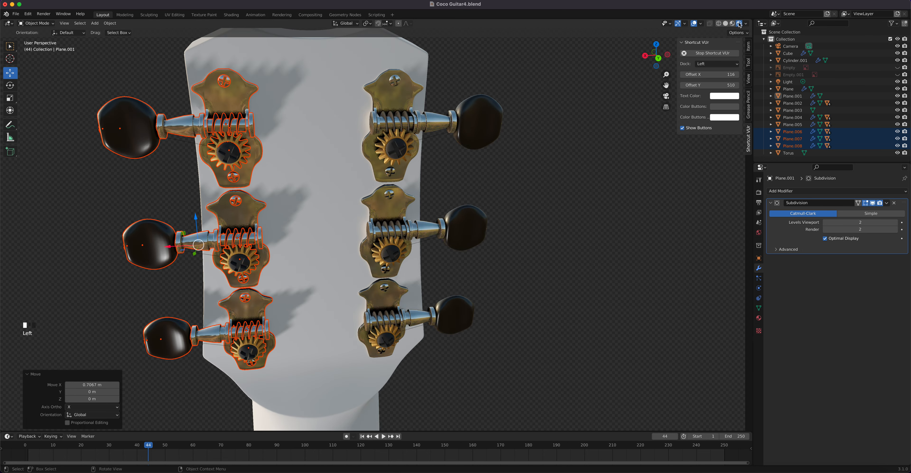
{"action": "left_click", "coordinate": [481, 130]}
{"action": "middle_click_drag", "start_coordinate": [480, 130], "coordinate": [463, 152]}
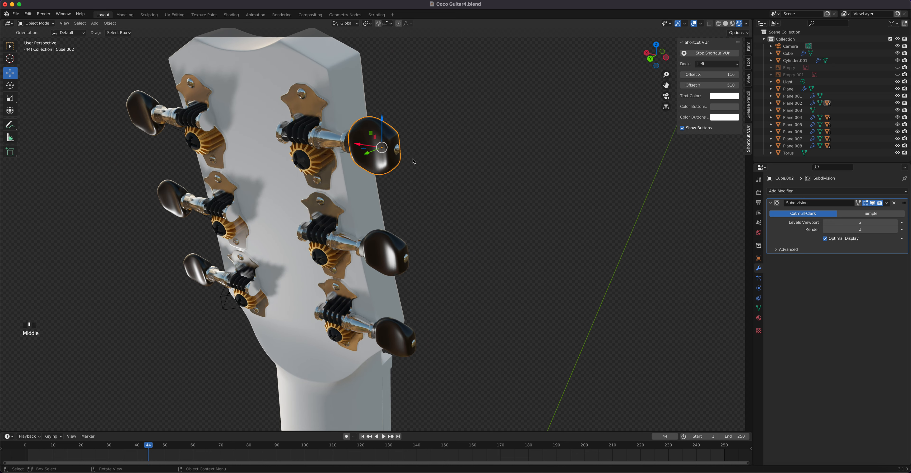
{"action": "left_click", "coordinate": [15, 86]}
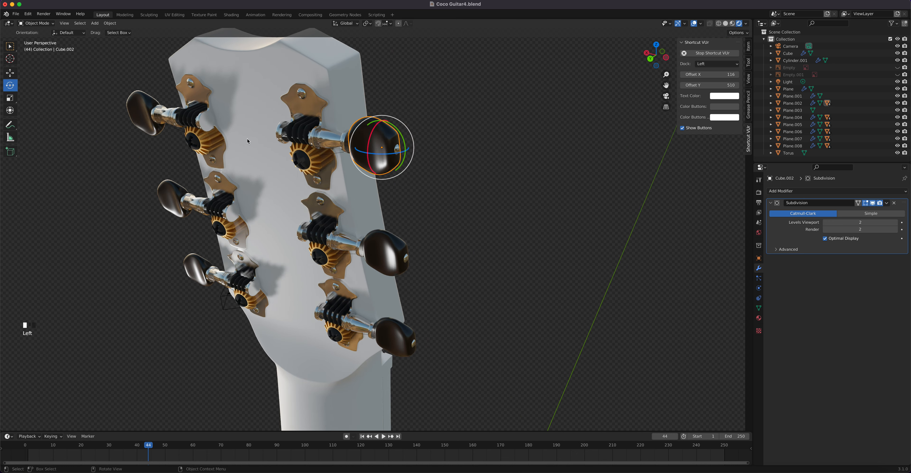
{"action": "left_click", "coordinate": [378, 124]}
{"action": "left_click_drag", "start_coordinate": [378, 123], "coordinate": [402, 259]}
{"action": "left_click", "coordinate": [389, 256]}
{"action": "left_click", "coordinate": [388, 345]}
{"action": "left_click_drag", "start_coordinate": [392, 331], "coordinate": [406, 306]}
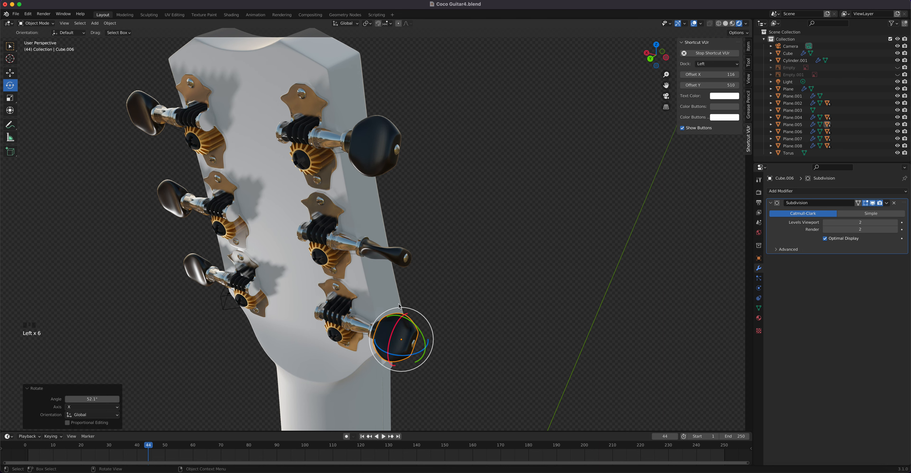
Vary the knob rotations on the mirrored tuning machines, turning the topmost knob -12.9° about global X
{"action": "left_click", "coordinate": [193, 262]}
{"action": "left_click_drag", "start_coordinate": [177, 261], "coordinate": [159, 171]}
{"action": "left_click", "coordinate": [178, 207]}
{"action": "left_click", "coordinate": [141, 112]}
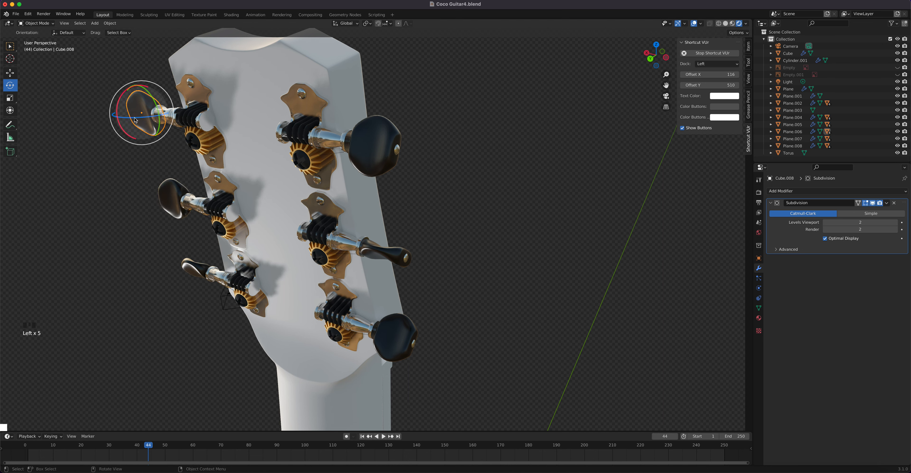
{"action": "left_click_drag", "start_coordinate": [131, 139], "coordinate": [132, 141]}
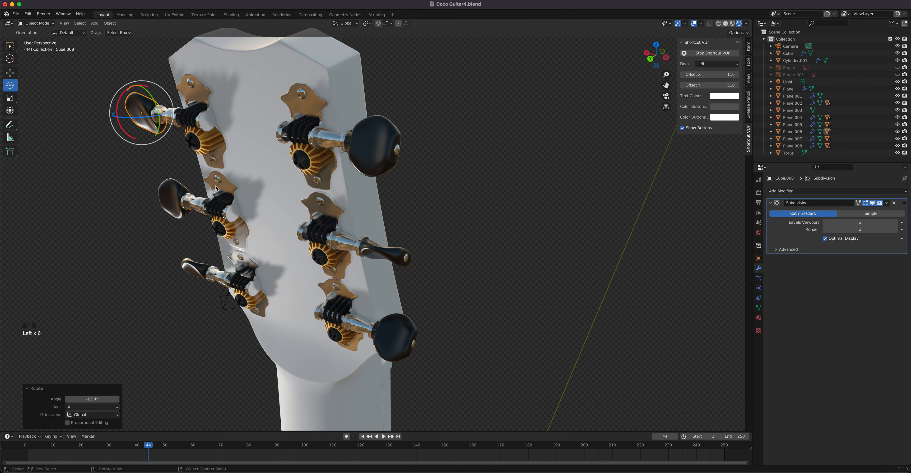
Duplicate the chrome string post on the headstock's front and move the copy about -0.53 m along its local Y axis, using Local orientation
{"action": "middle_click_drag", "start_coordinate": [301, 259], "coordinate": [428, 246]}
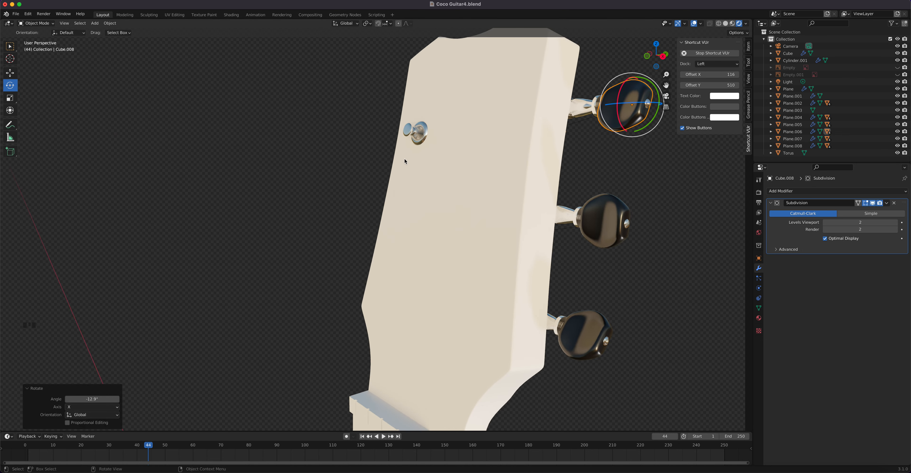
{"action": "left_click", "coordinate": [417, 142]}
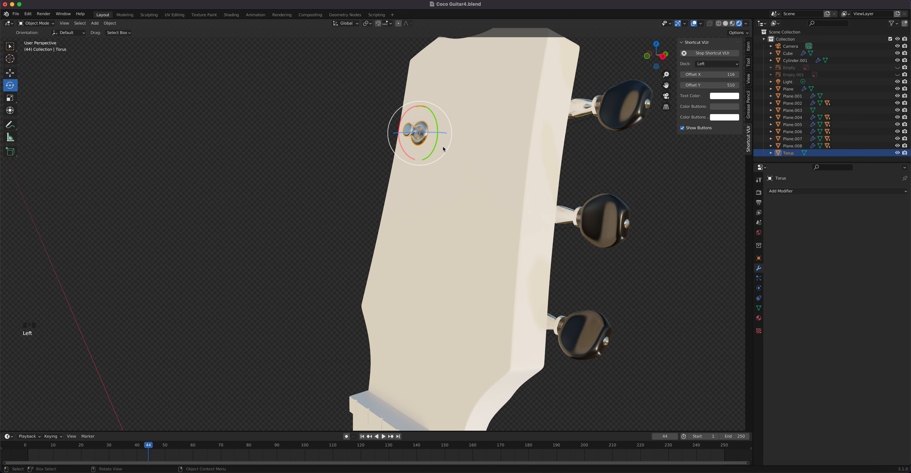
{"action": "key", "text": "KP_3"}
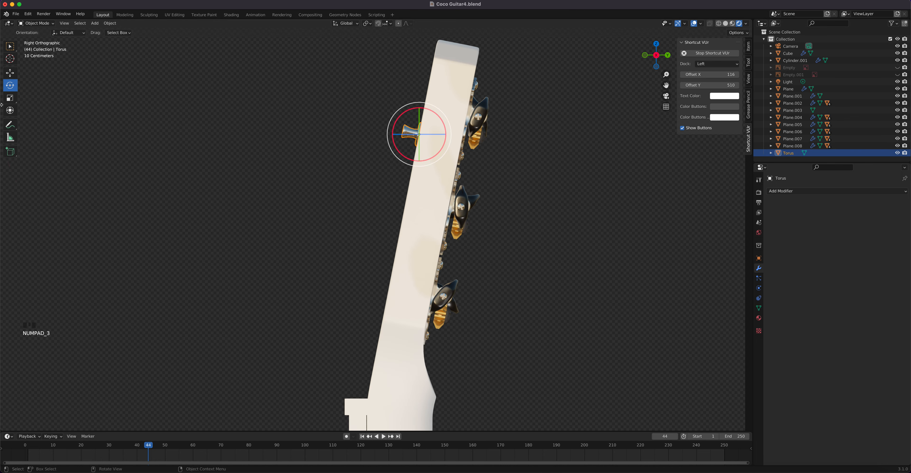
{"action": "left_click", "coordinate": [349, 24]}
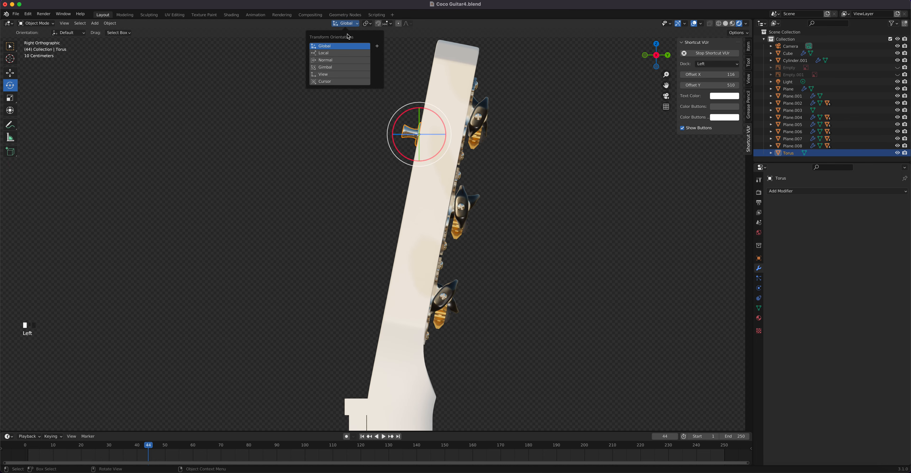
{"action": "left_click", "coordinate": [338, 53]}
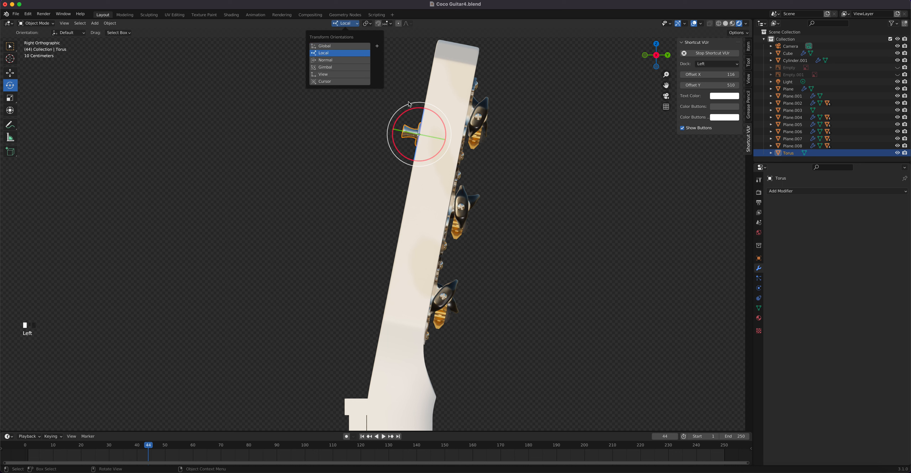
{"action": "left_click", "coordinate": [11, 73]}
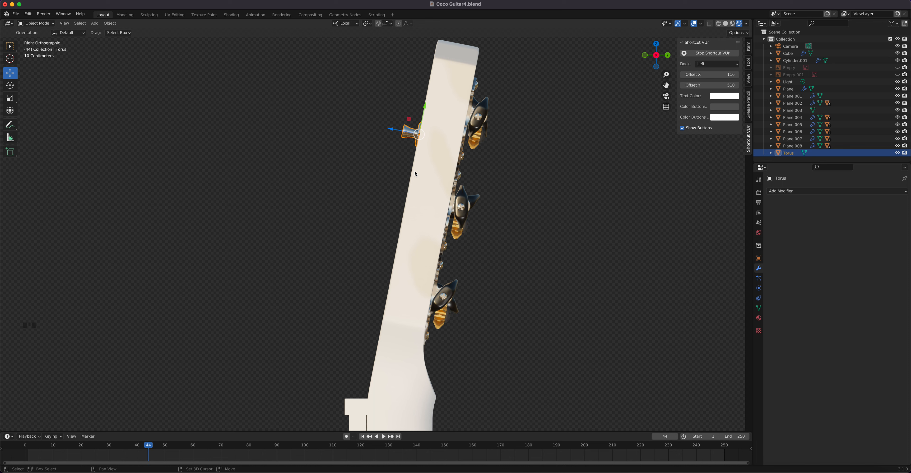
{"action": "key", "text": "shift+d"}
{"action": "left_click_drag", "start_coordinate": [424, 112], "coordinate": [409, 191]}
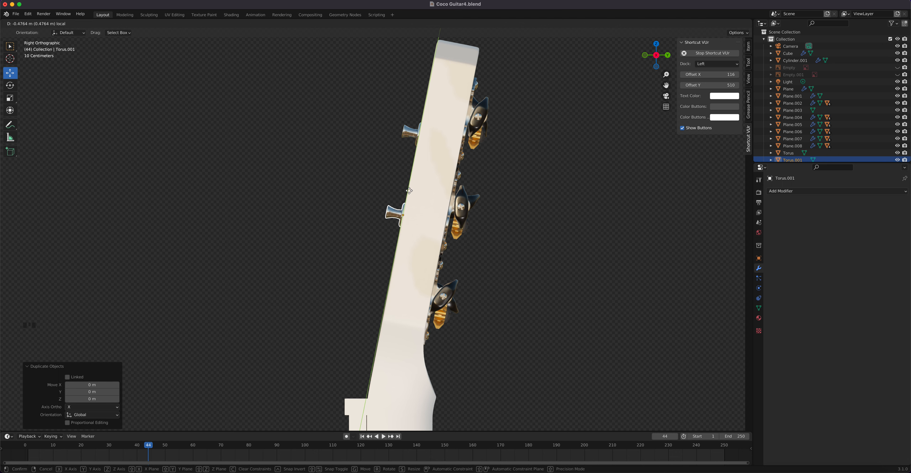
{"action": "left_click_drag", "start_coordinate": [410, 191], "coordinate": [407, 199]}
{"action": "left_click", "coordinate": [407, 200]}
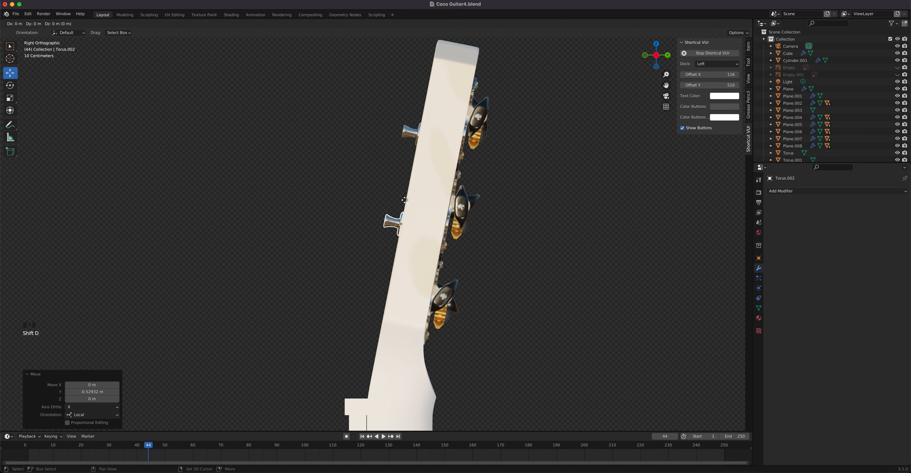
Place the third string post below the other two and duplicate all three 0.5872 m along local X to the headstock's opposite side
{"action": "left_click_drag", "start_coordinate": [406, 197], "coordinate": [395, 292]}
{"action": "middle_click_drag", "start_coordinate": [404, 263], "coordinate": [474, 246]}
{"action": "left_click", "coordinate": [392, 217], "text": "shift"}
{"action": "left_click", "coordinate": [399, 132], "text": "shift"}
{"action": "key", "text": "KP_1"}
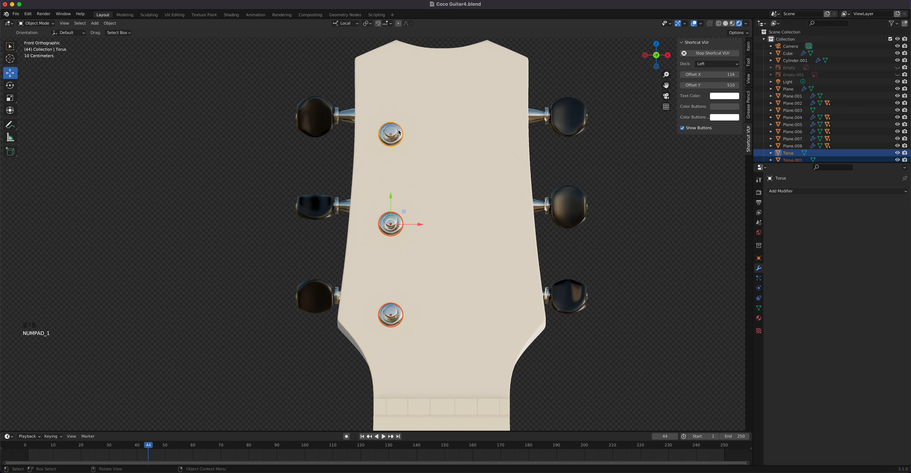
{"action": "key", "text": "shift+d"}
{"action": "right_click", "coordinate": [398, 132]}
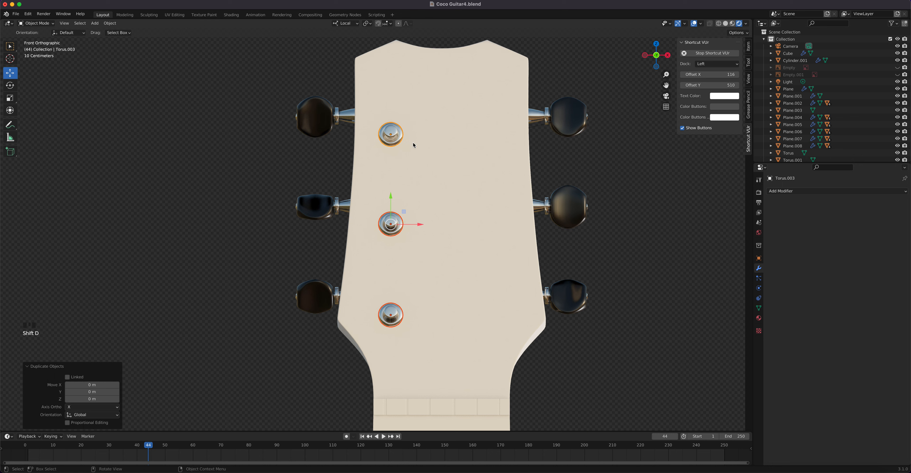
{"action": "left_click_drag", "start_coordinate": [420, 225], "coordinate": [529, 242]}
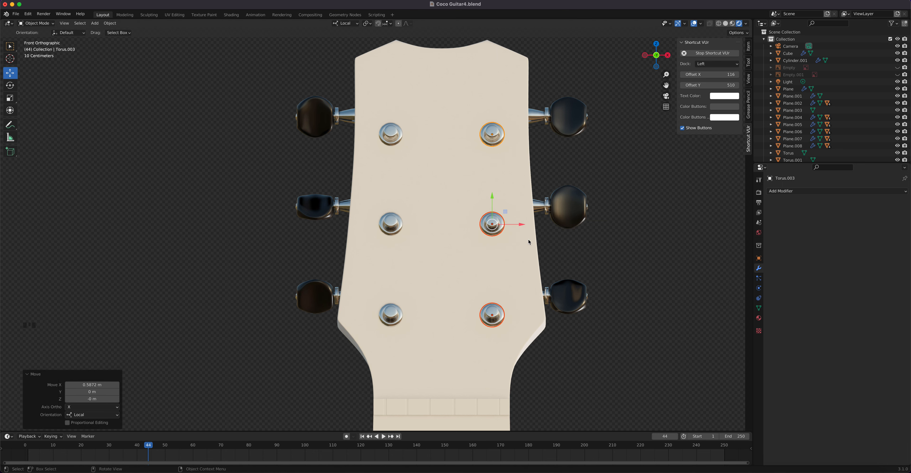
Isolate the guitar body in local view and turn it to show its front and side
{"action": "scroll", "coordinate": [450, 253], "scroll_direction": "down", "scroll_amount": 5}
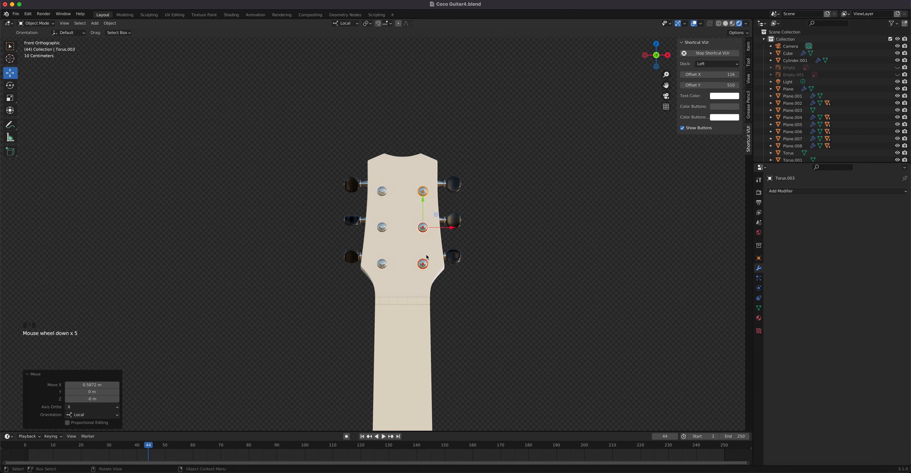
{"action": "middle_click_drag", "start_coordinate": [427, 257], "coordinate": [404, 210]}
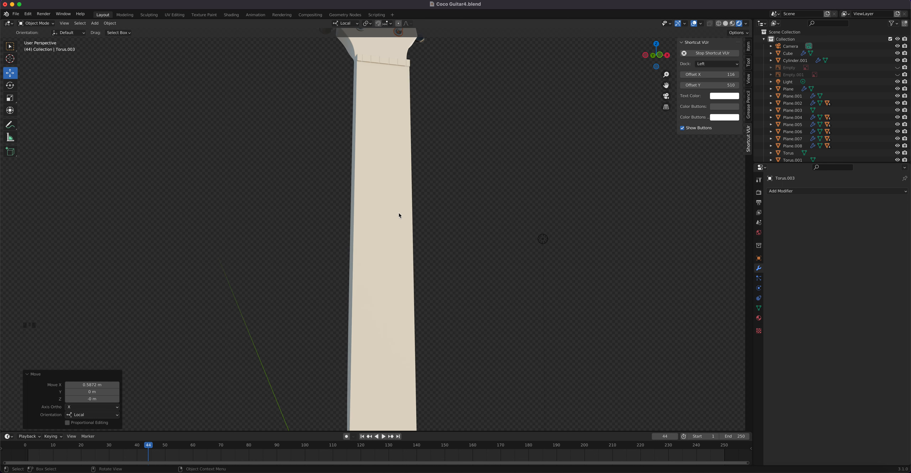
{"action": "scroll", "coordinate": [416, 222], "scroll_direction": "down", "scroll_amount": 6}
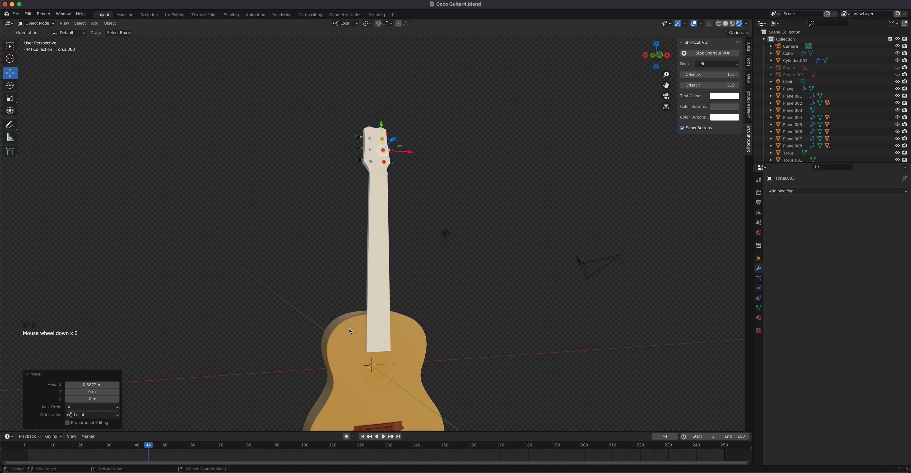
{"action": "middle_click_drag", "start_coordinate": [393, 279], "coordinate": [372, 244]}
{"action": "scroll", "coordinate": [393, 282], "scroll_direction": "up", "scroll_amount": 7}
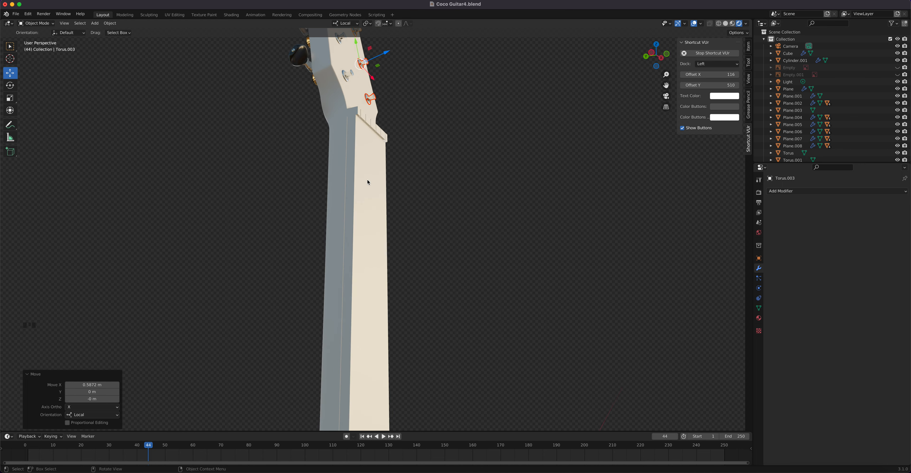
{"action": "middle_click_drag", "start_coordinate": [376, 303], "coordinate": [368, 119], "text": "shift"}
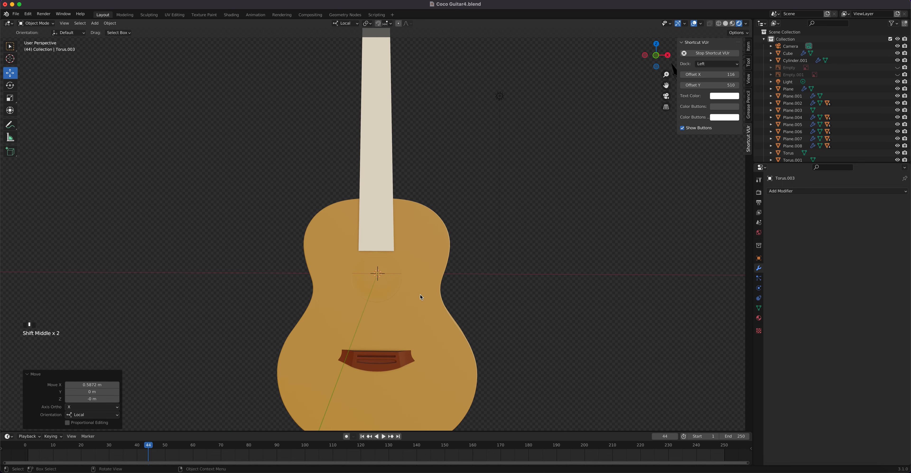
{"action": "left_click", "coordinate": [430, 263]}
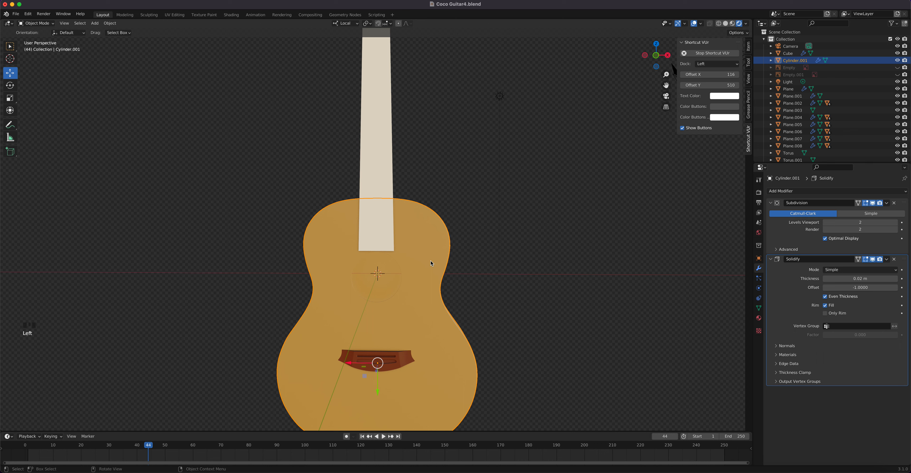
{"action": "key", "text": "slash"}
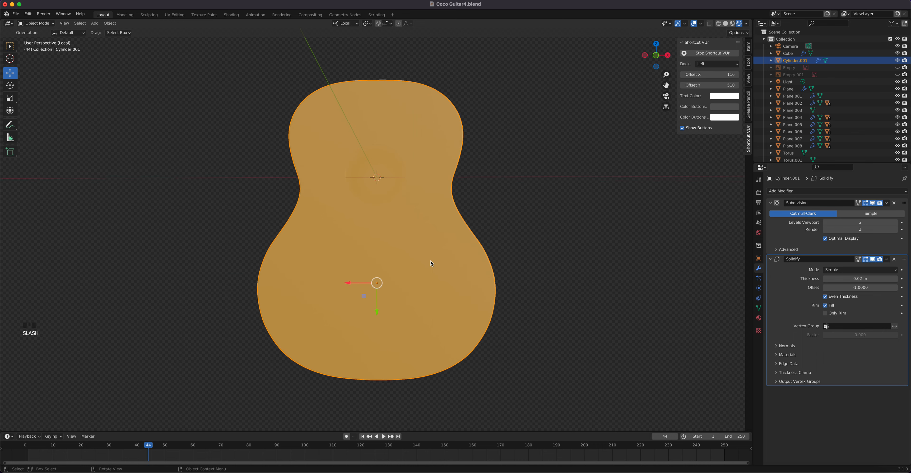
{"action": "middle_click_drag", "start_coordinate": [402, 288], "coordinate": [456, 275]}
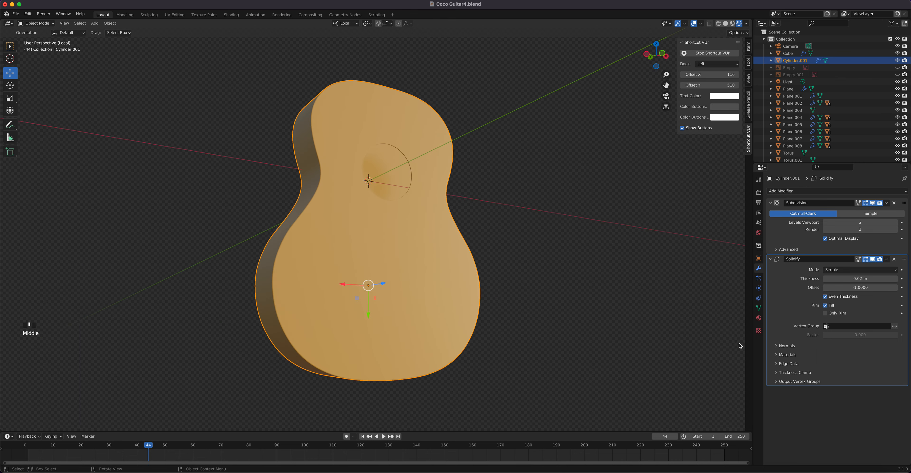
Add two empty material slots to the guitar body and make Material.002 the active slot
{"action": "left_click", "coordinate": [759, 318]}
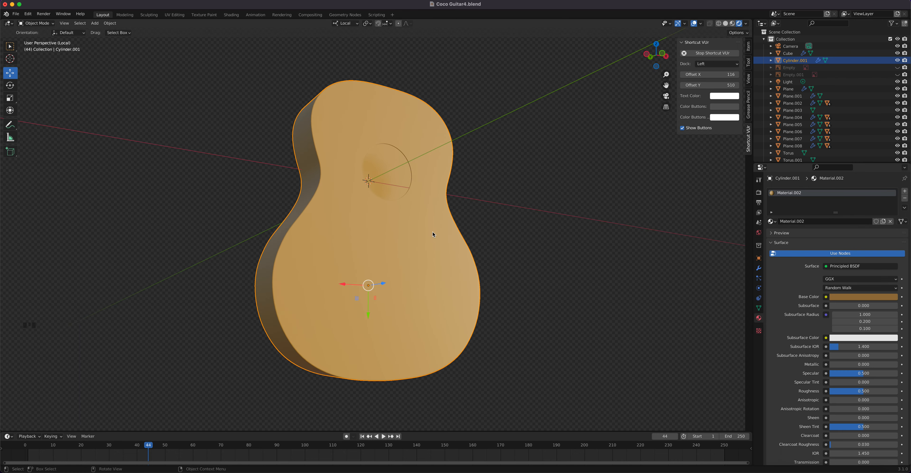
{"action": "left_click", "coordinate": [905, 191]}
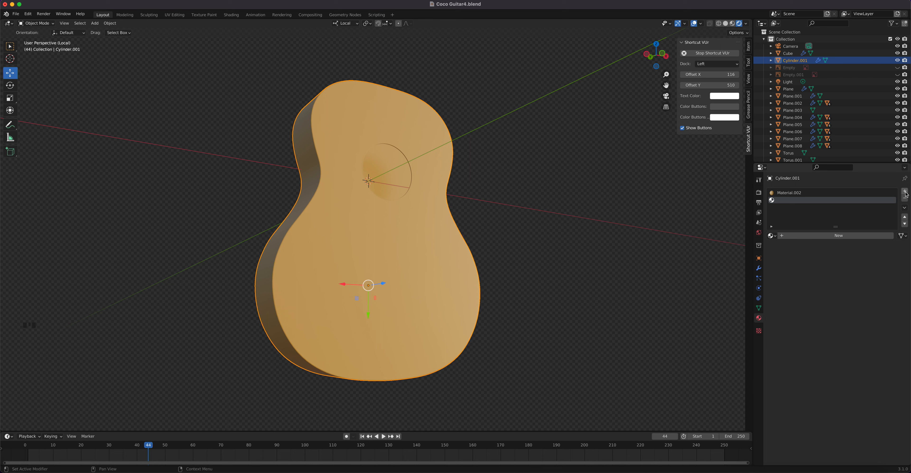
{"action": "left_click", "coordinate": [905, 192]}
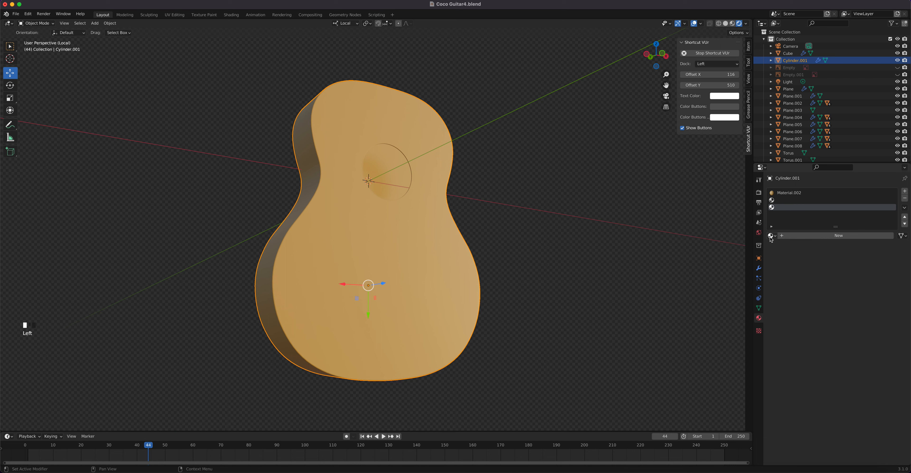
{"action": "left_click", "coordinate": [798, 201]}
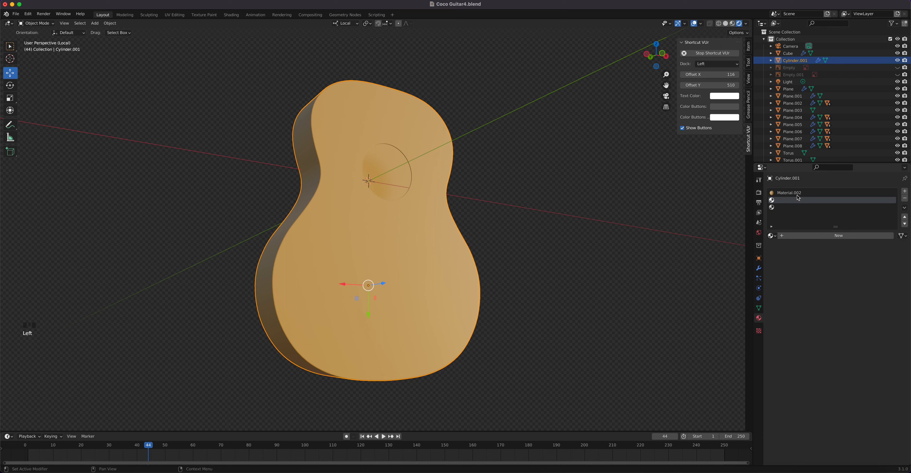
{"action": "left_click", "coordinate": [799, 193]}
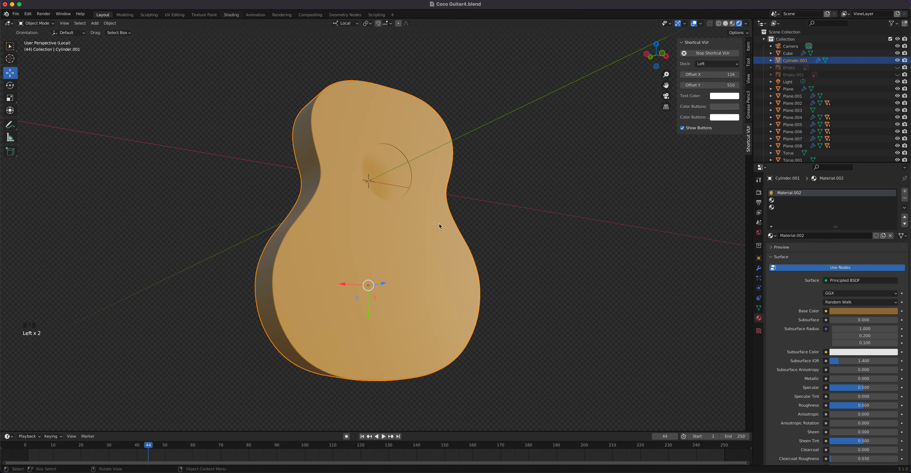
Bring guitar.png from the Coco Guitar Textures folder into Material.002's shader nodes and connect its Color to the Base Color
{"action": "left_click", "coordinate": [231, 15]}
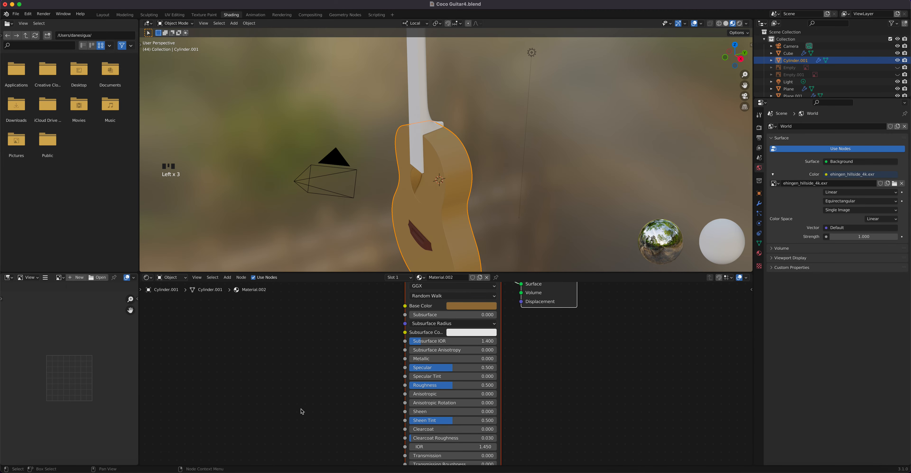
{"action": "left_click", "coordinate": [33, 471]}
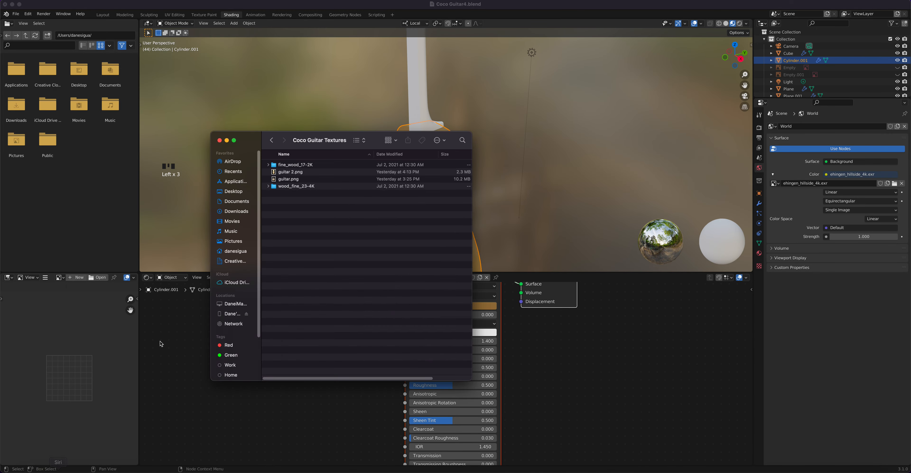
{"action": "left_click", "coordinate": [279, 179]}
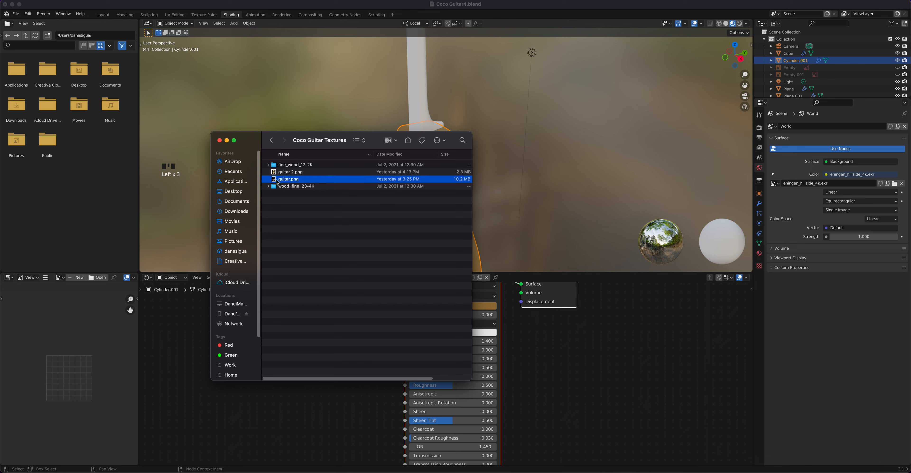
{"action": "left_click_drag", "start_coordinate": [276, 181], "coordinate": [241, 357]}
{"action": "left_click", "coordinate": [331, 421]}
{"action": "left_click_drag", "start_coordinate": [300, 366], "coordinate": [403, 309]}
{"action": "left_click", "coordinate": [404, 309]}
{"action": "middle_click_drag", "start_coordinate": [455, 226], "coordinate": [464, 186]}
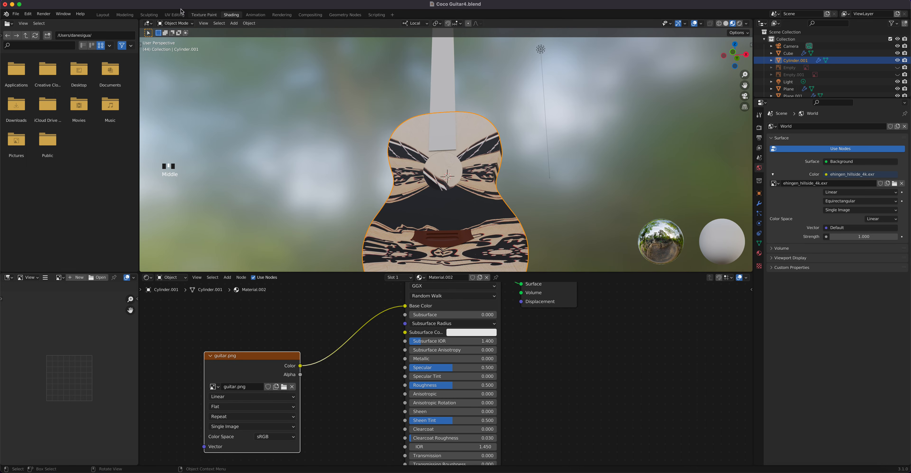
Select all faces of the guitar body in the front view and unwrap them with Project from View
{"action": "left_click", "coordinate": [174, 14]}
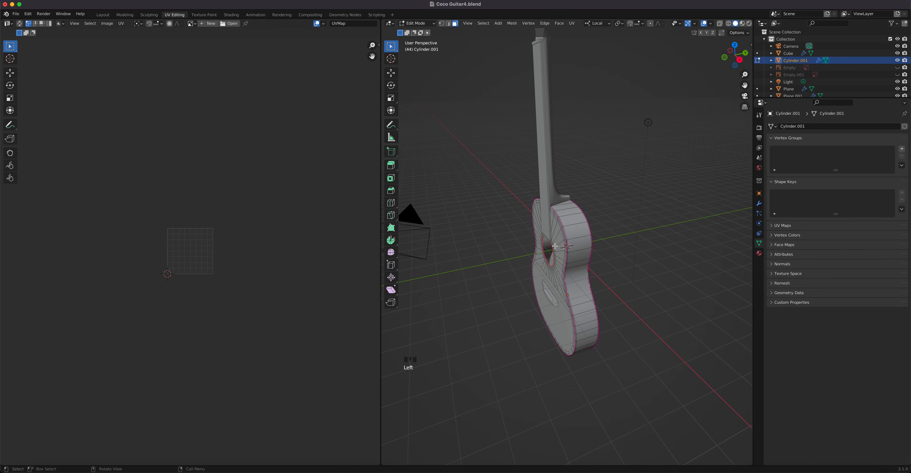
{"action": "key", "text": "KP_1"}
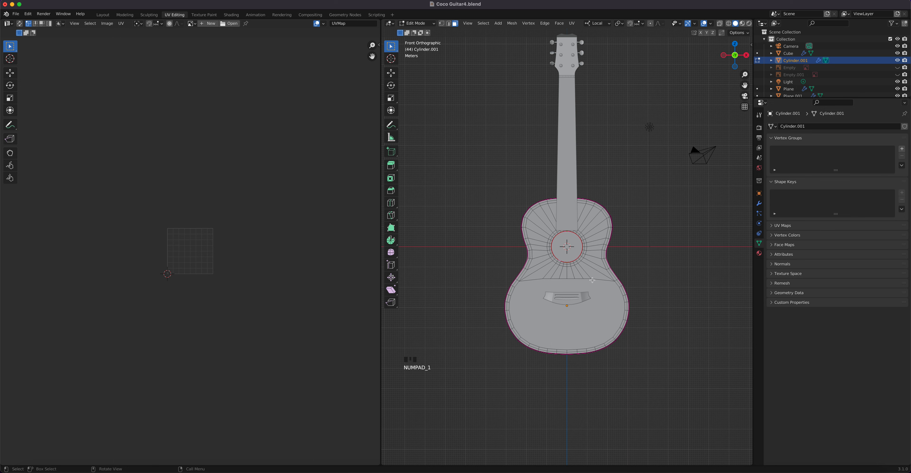
{"action": "key", "text": "a"}
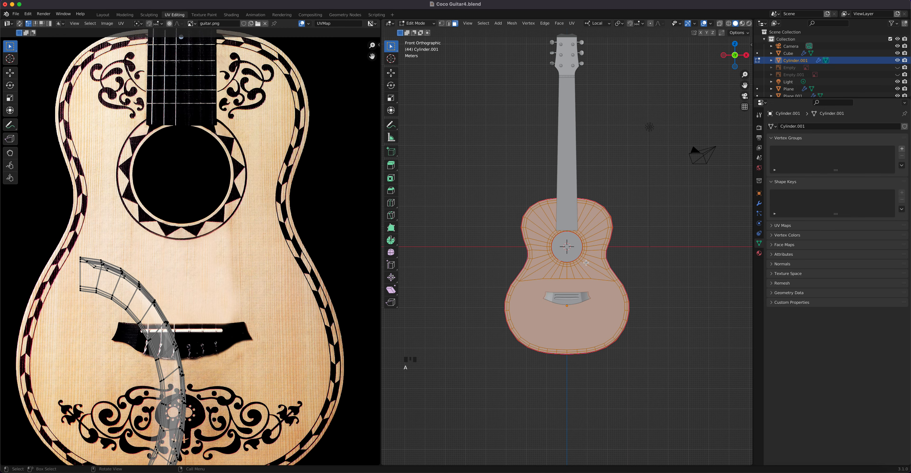
{"action": "key", "text": "u"}
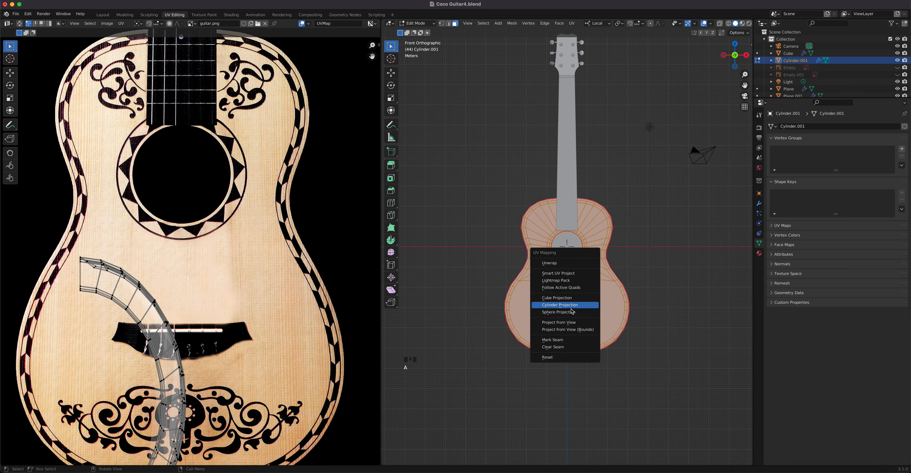
{"action": "left_click", "coordinate": [571, 323]}
Scale all the body's UVs by about 2.86 and move them about -0.015 in X and 0.036 in Y over the guitar image
{"action": "left_click_drag", "start_coordinate": [96, 183], "coordinate": [296, 399]}
{"action": "scroll", "coordinate": [254, 317], "scroll_direction": "down", "scroll_amount": 3}
{"action": "scroll", "coordinate": [247, 304], "scroll_direction": "up", "scroll_amount": 2}
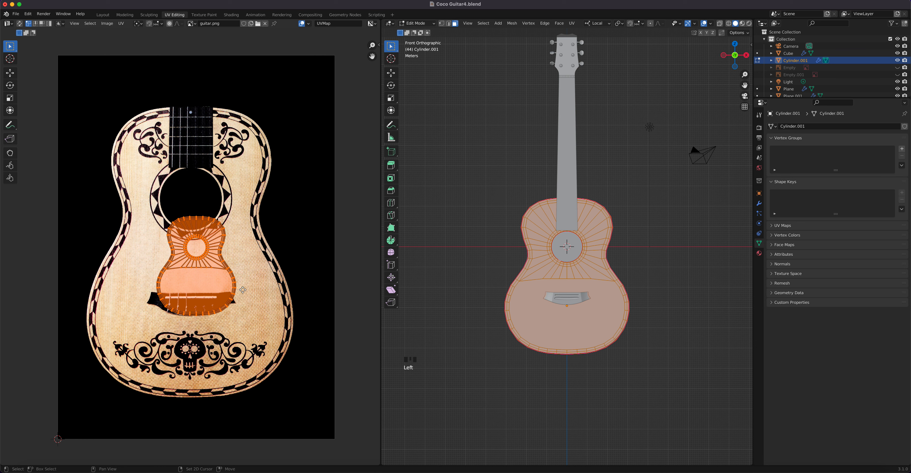
{"action": "middle_click_drag", "start_coordinate": [240, 292], "coordinate": [252, 276]}
{"action": "key", "text": "s"}
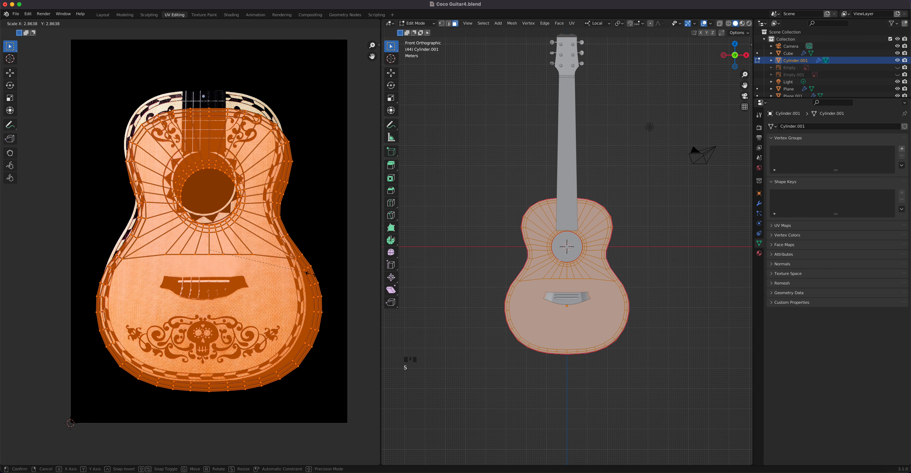
{"action": "left_click", "coordinate": [310, 274]}
{"action": "key", "text": "g"}
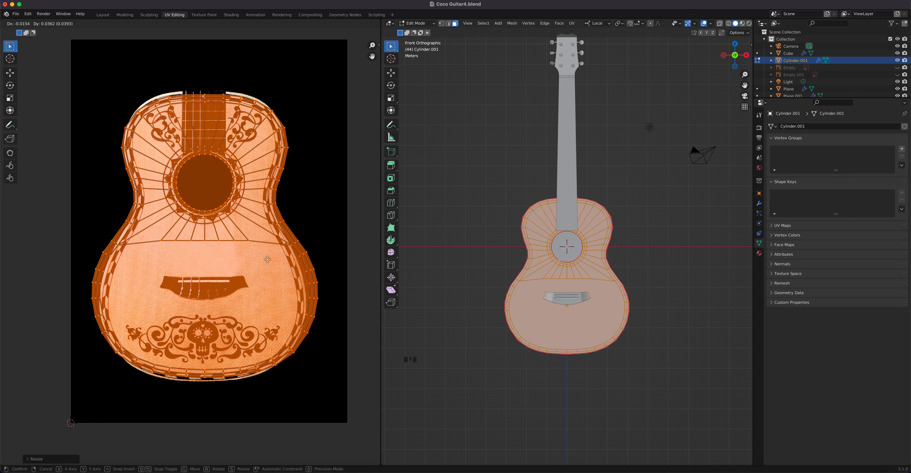
{"action": "left_click", "coordinate": [267, 260]}
Scale the body UVs along X by about 0.99 and shift them about -0.005 in X to align with the sound hole
{"action": "scroll", "coordinate": [259, 266], "scroll_direction": "up", "scroll_amount": 1}
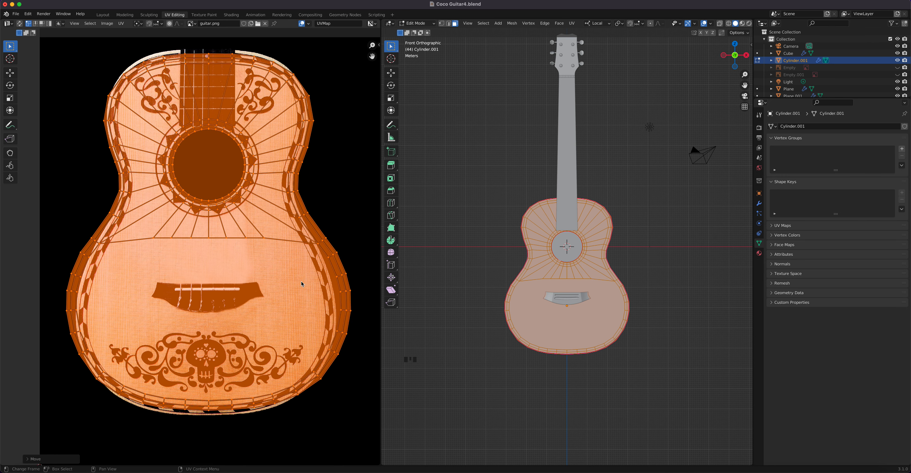
{"action": "key", "text": "s"}
{"action": "key", "text": "x"}
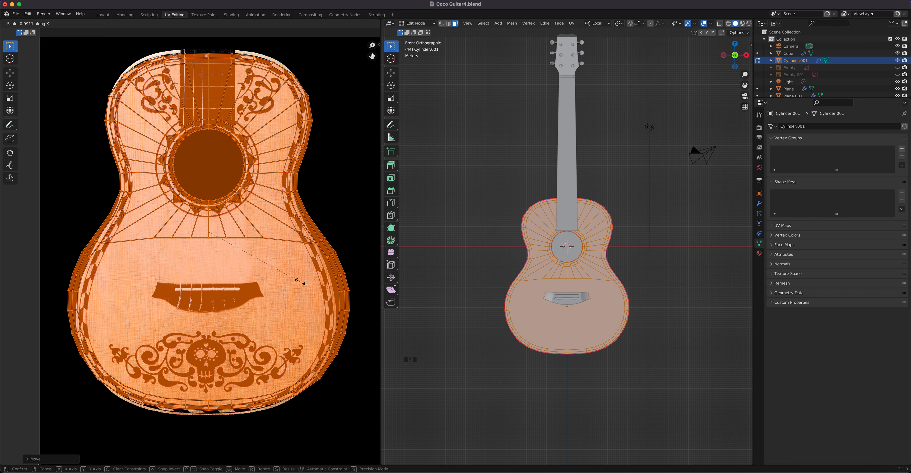
{"action": "left_click", "coordinate": [300, 282]}
{"action": "scroll", "coordinate": [237, 240], "scroll_direction": "up", "scroll_amount": 2}
{"action": "middle_click_drag", "start_coordinate": [236, 218], "coordinate": [219, 320]}
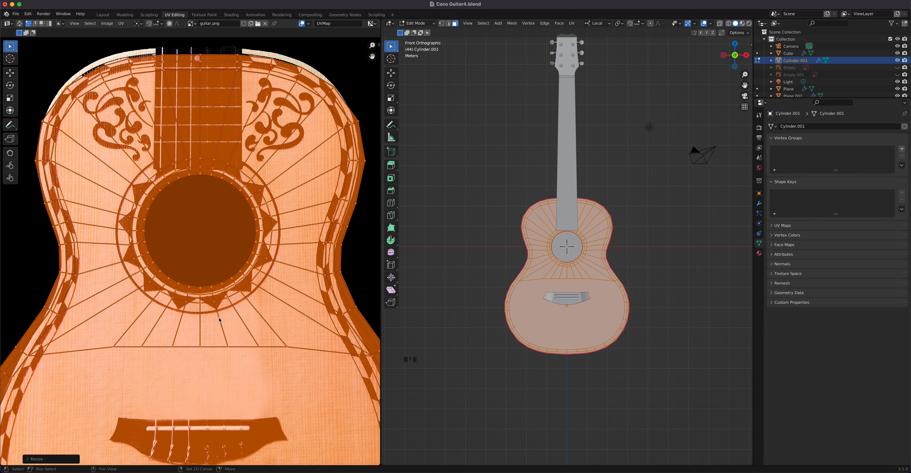
{"action": "key", "text": "g"}
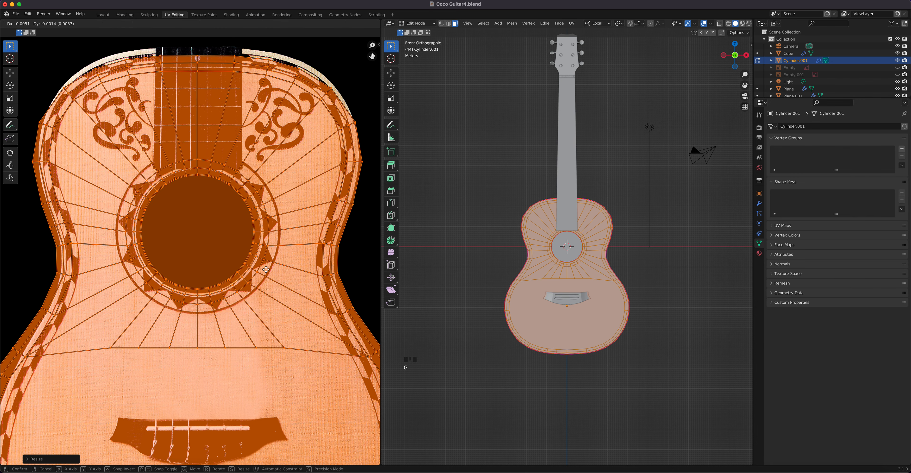
{"action": "left_click", "coordinate": [267, 271]}
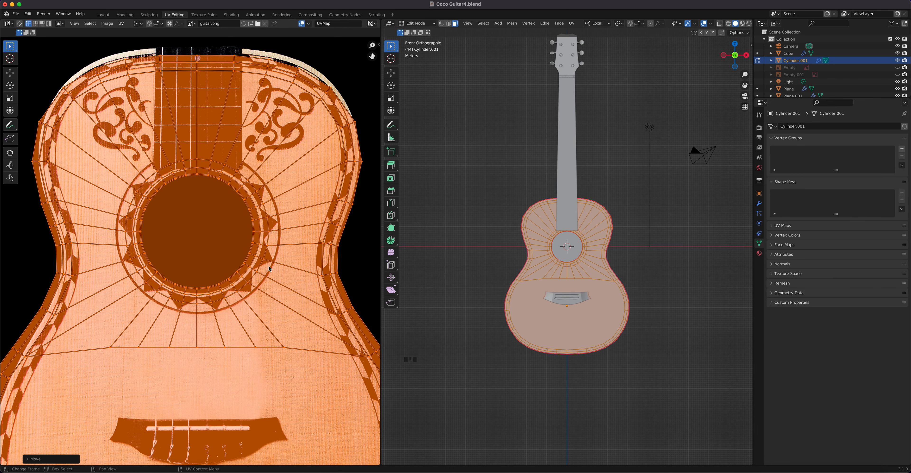
Enlarge the body UVs by about 1.05 and move them about -0.0065 in Y to recentre on the image's sound hole
{"action": "key", "text": "s"}
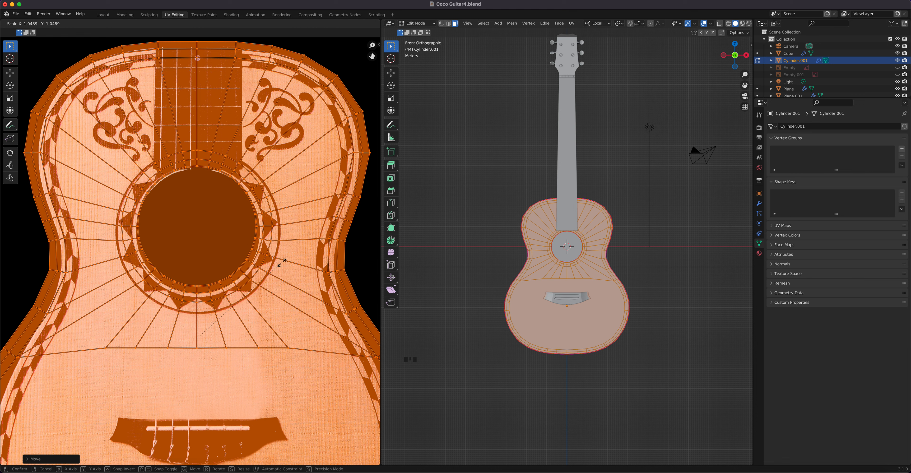
{"action": "left_click", "coordinate": [282, 264]}
{"action": "key", "text": "g"}
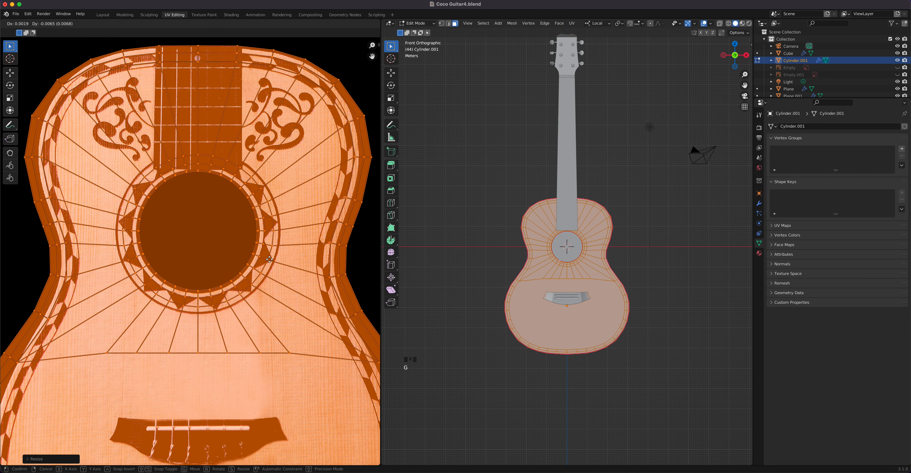
{"action": "left_click", "coordinate": [271, 260]}
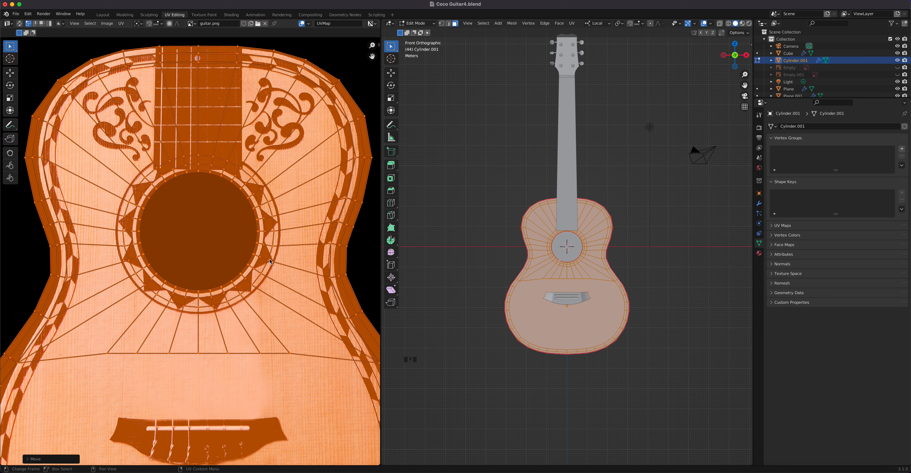
Scale the body UVs by about 1.02 and move them about 0.003 in X and -0.004 in Y
{"action": "key", "text": "s"}
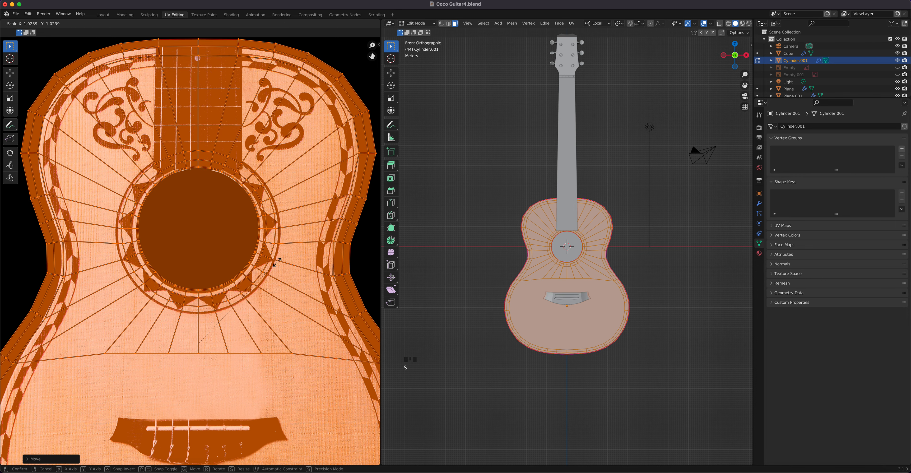
{"action": "left_click", "coordinate": [277, 262]}
{"action": "key", "text": "g"}
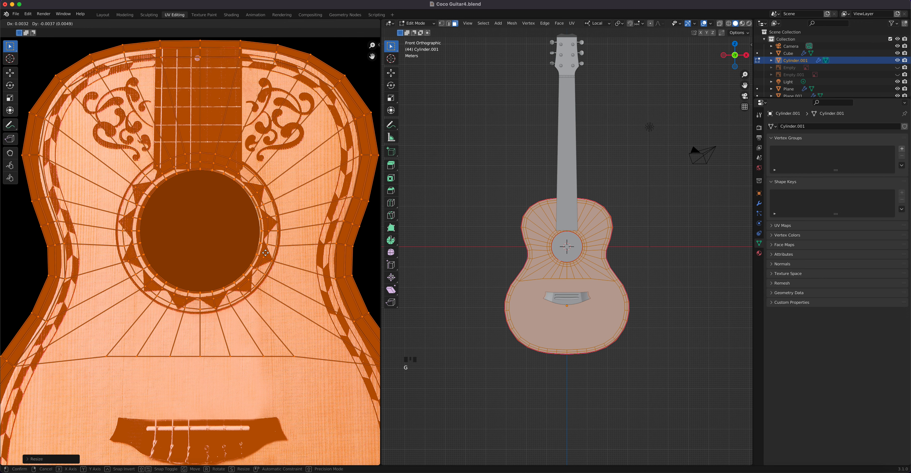
{"action": "left_click", "coordinate": [265, 253]}
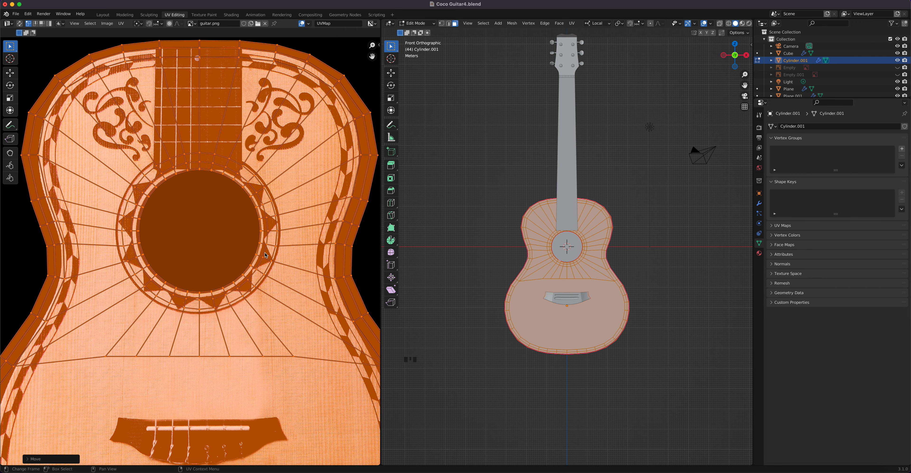
Slightly enlarge the body UVs and shift them about -0.003 in X and -0.003 in Y to match the sound hole
{"action": "scroll", "coordinate": [263, 257], "scroll_direction": "up", "scroll_amount": 2}
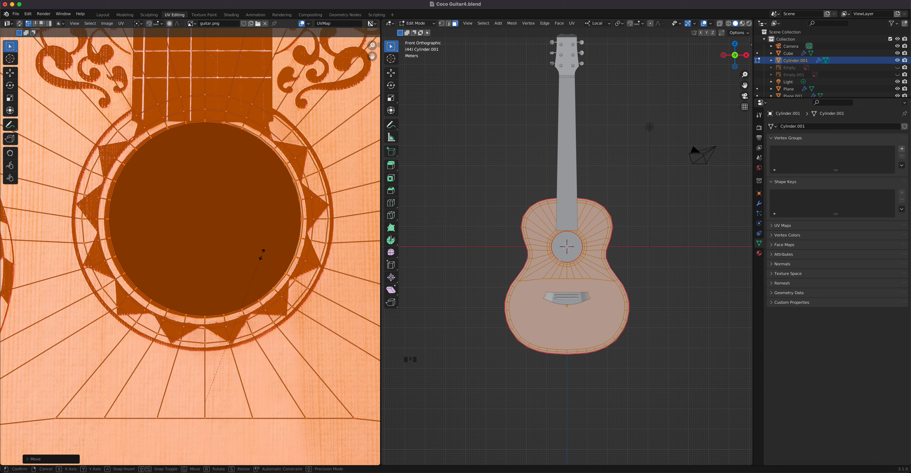
{"action": "key", "text": "s"}
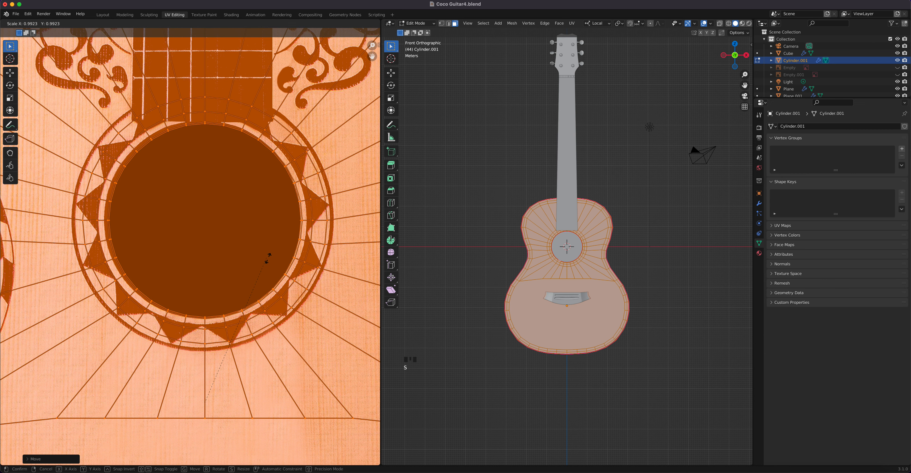
{"action": "left_click", "coordinate": [260, 249]}
{"action": "key", "text": "g"}
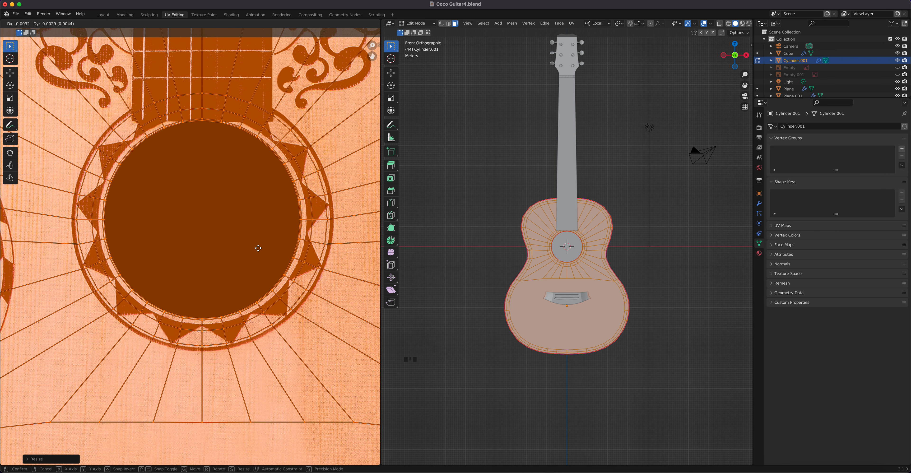
{"action": "left_click", "coordinate": [259, 248]}
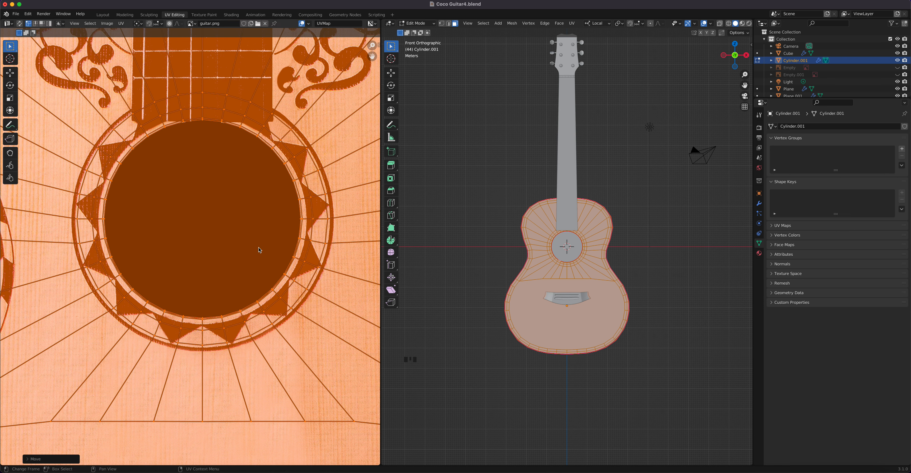
Switch the 3D view to Material Preview shading to show the guitar texture on the body
{"action": "left_click", "coordinate": [742, 23]}
{"action": "scroll", "coordinate": [280, 235], "scroll_direction": "down", "scroll_amount": 5}
{"action": "scroll", "coordinate": [247, 233], "scroll_direction": "up", "scroll_amount": 1}
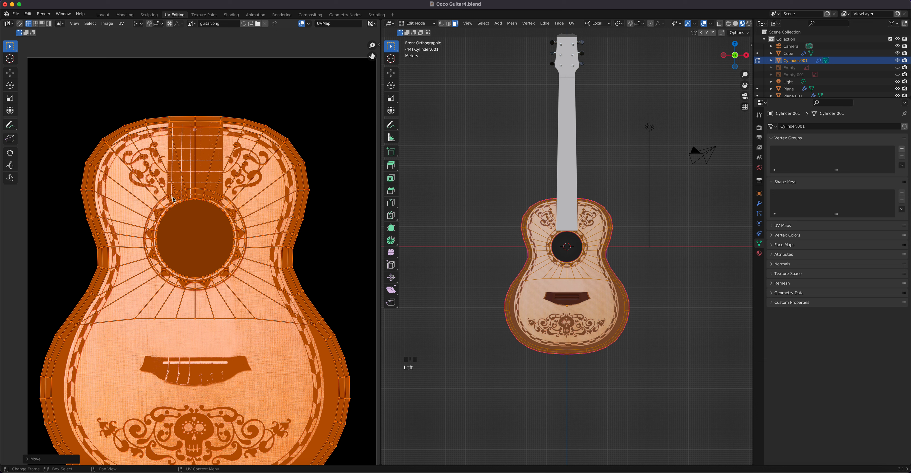
Select the UVs along the body's upper rim and lower them slightly in Y towards the image's top border
{"action": "left_click_drag", "start_coordinate": [83, 100], "coordinate": [316, 162]}
{"action": "scroll", "coordinate": [266, 174], "scroll_direction": "up", "scroll_amount": 3}
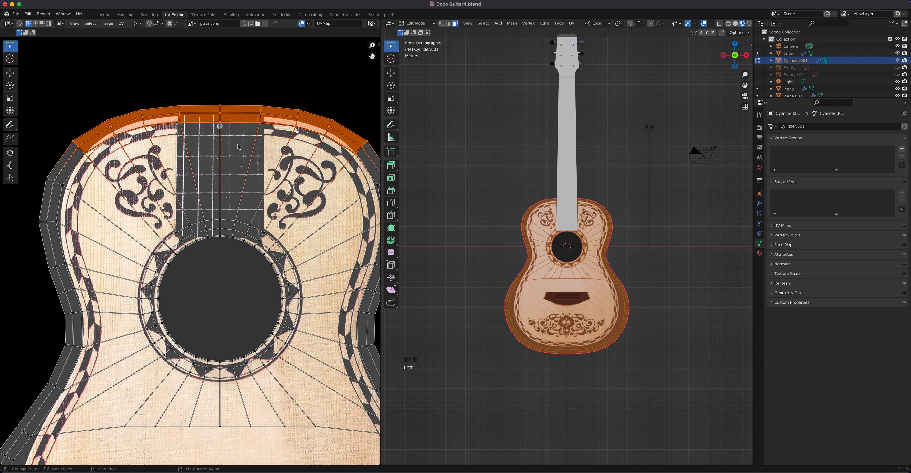
{"action": "left_click", "coordinate": [10, 73]}
{"action": "left_click_drag", "start_coordinate": [220, 116], "coordinate": [221, 113]}
{"action": "scroll", "coordinate": [215, 149], "scroll_direction": "down", "scroll_amount": 2}
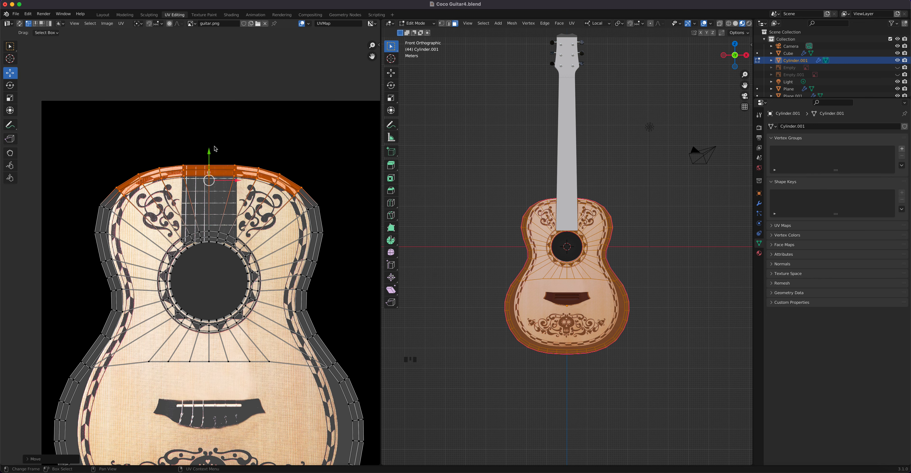
Select the rim UVs around the whole upper half of the body and scale them in X by about 0.9 to fit the image outline
{"action": "left_click_drag", "start_coordinate": [71, 141], "coordinate": [365, 222]}
{"action": "left_click_drag", "start_coordinate": [288, 173], "coordinate": [340, 350]}
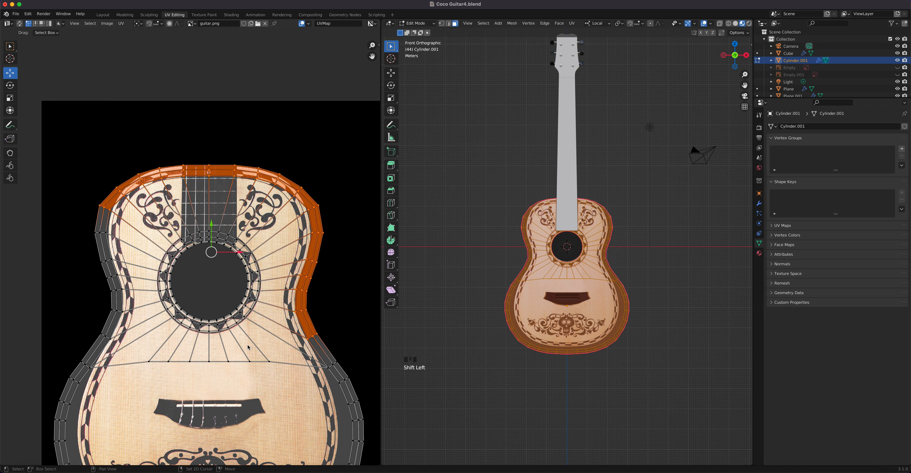
{"action": "left_click_drag", "start_coordinate": [127, 349], "coordinate": [63, 179], "text": "shift"}
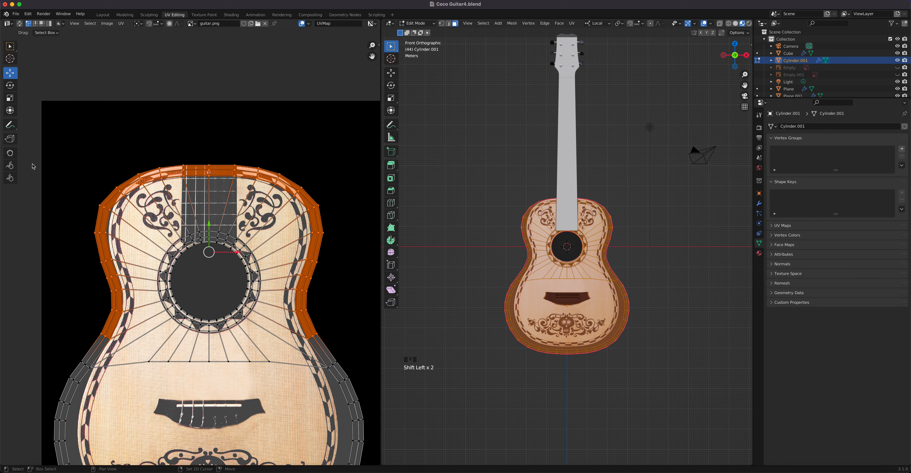
{"action": "left_click", "coordinate": [13, 101]}
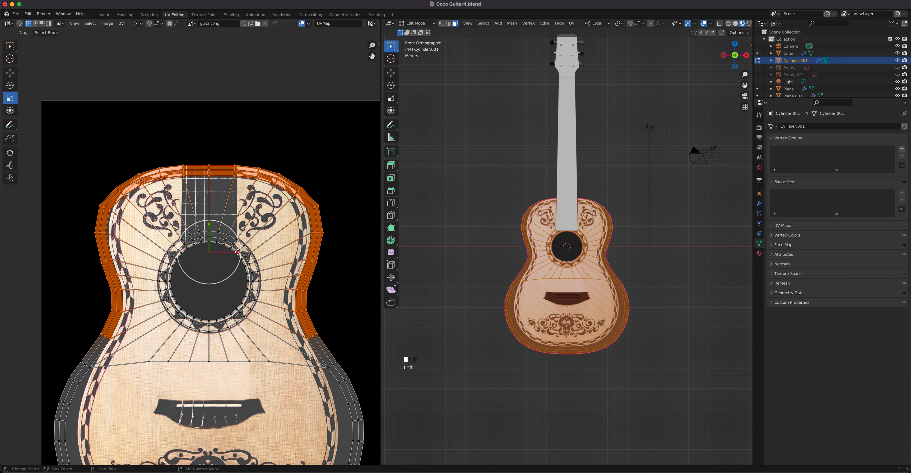
{"action": "left_click_drag", "start_coordinate": [237, 252], "coordinate": [230, 253]}
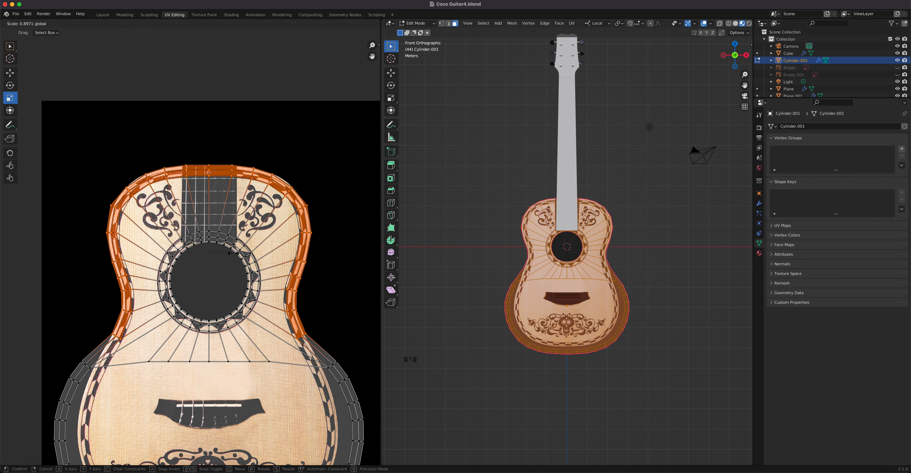
{"action": "left_click_drag", "start_coordinate": [230, 253], "coordinate": [228, 253]}
{"action": "scroll", "coordinate": [230, 222], "scroll_direction": "up", "scroll_amount": 5}
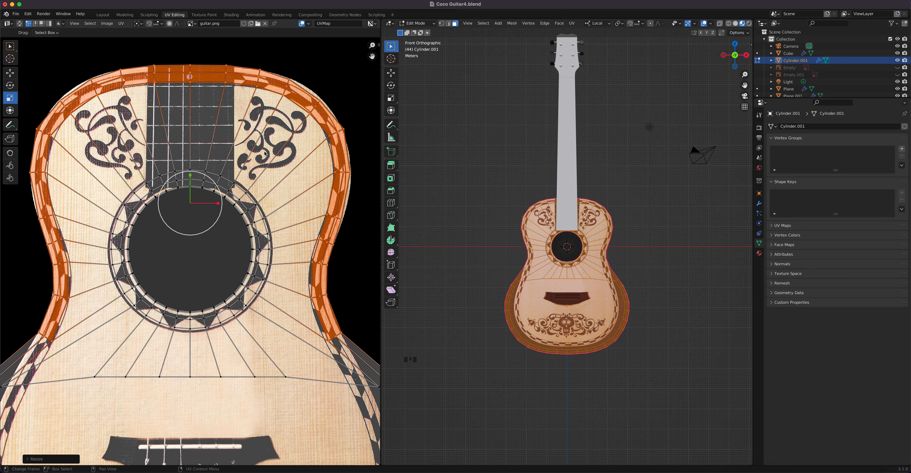
{"action": "left_click_drag", "start_coordinate": [216, 203], "coordinate": [215, 204]}
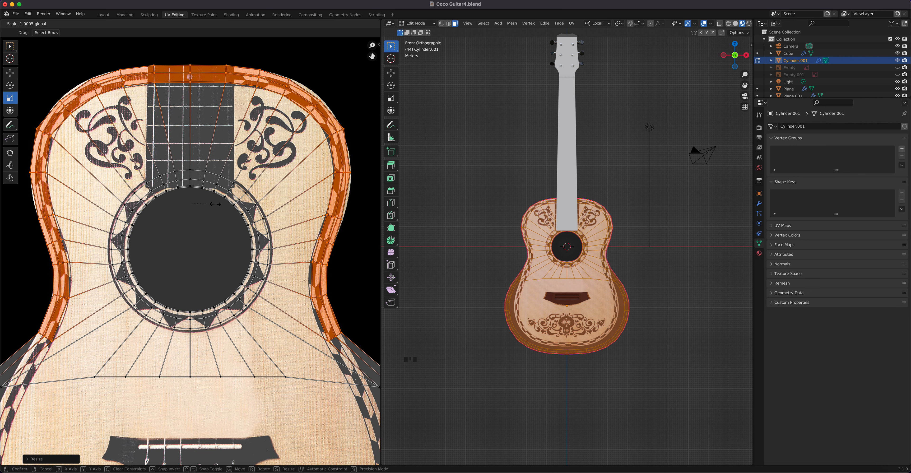
{"action": "left_click_drag", "start_coordinate": [215, 204], "coordinate": [216, 204]}
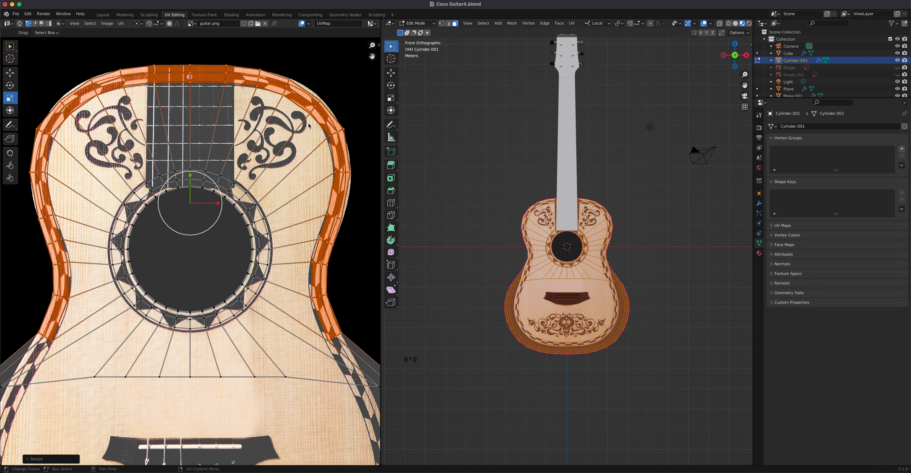
Nudge the UVs at the centre of the upper rim slightly down in Y onto the image
{"action": "left_click_drag", "start_coordinate": [125, 64], "coordinate": [252, 105]}
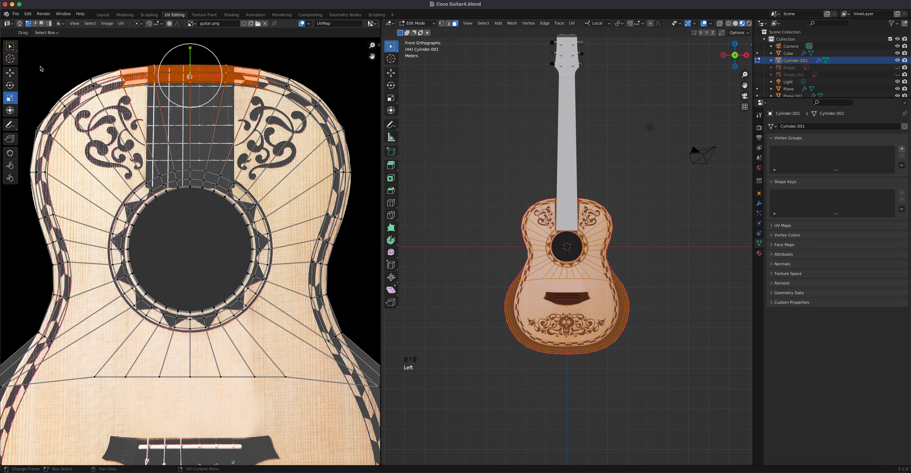
{"action": "left_click", "coordinate": [5, 74]}
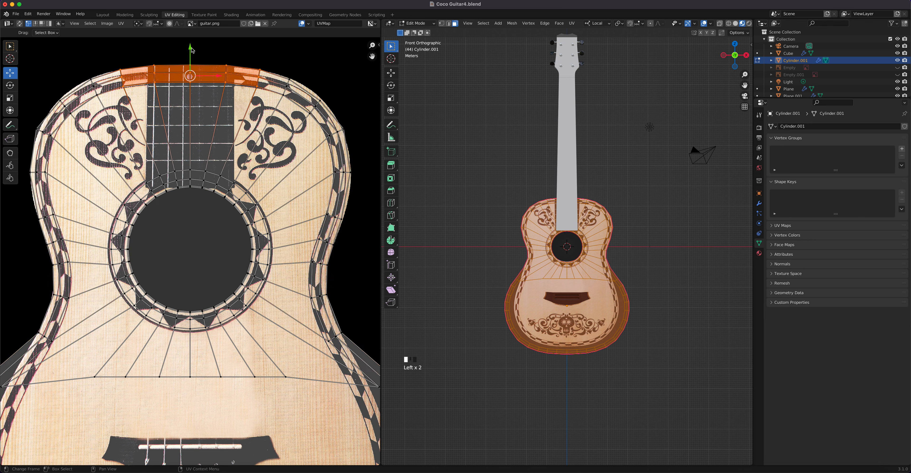
{"action": "left_click_drag", "start_coordinate": [190, 49], "coordinate": [252, 78]}
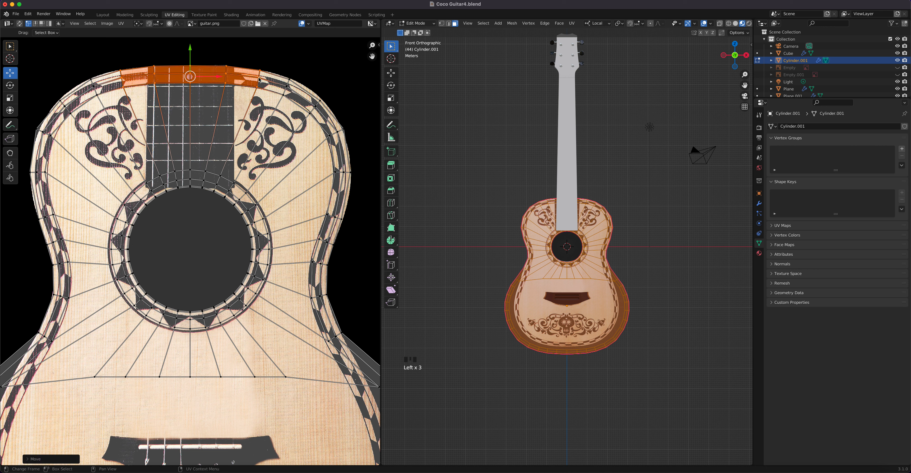
Reposition individual rim UV points along the upper-right shoulder so they follow the checkered border
{"action": "left_click", "coordinate": [295, 102]}
{"action": "key", "text": "g"}
{"action": "left_click", "coordinate": [295, 102]}
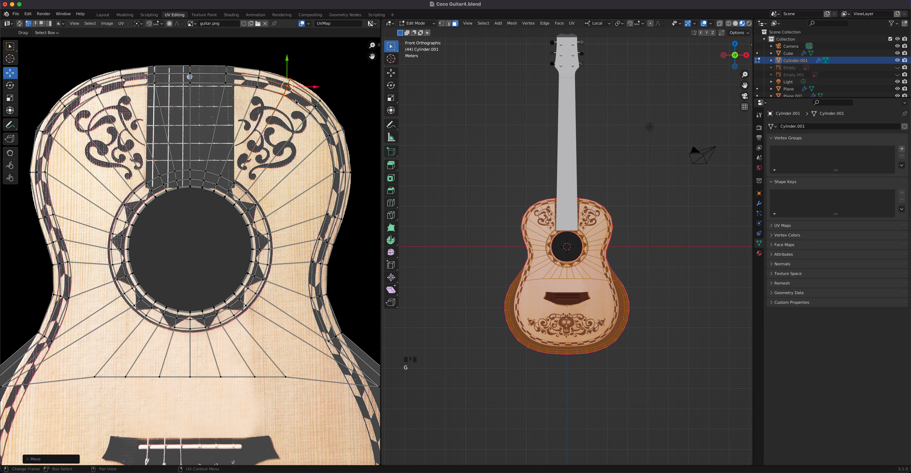
{"action": "left_click_drag", "start_coordinate": [331, 120], "coordinate": [307, 97]}
{"action": "key", "text": "g"}
{"action": "left_click", "coordinate": [310, 96]}
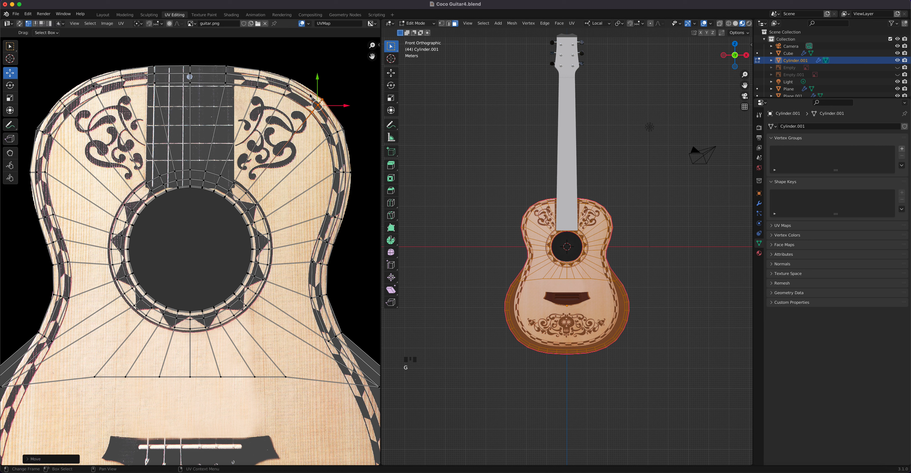
{"action": "key", "text": "g"}
{"action": "left_click", "coordinate": [323, 111]}
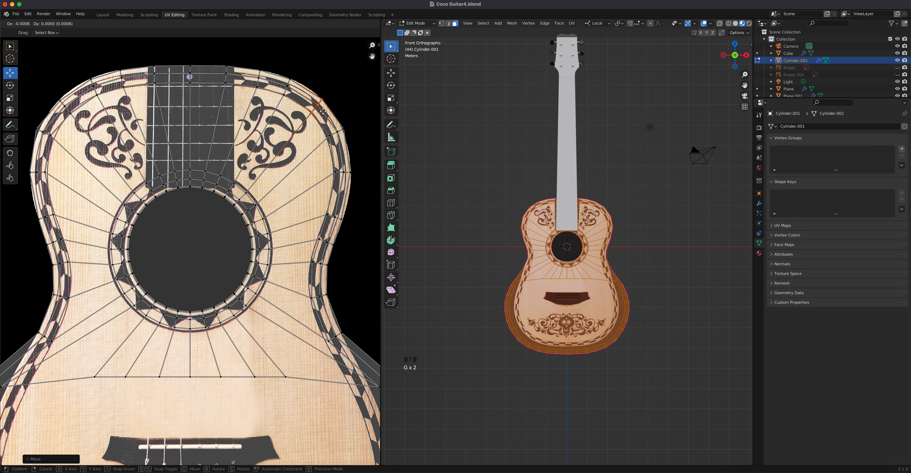
Adjust the rim UV points down the body's right side and below the waist to follow the image's border
{"action": "left_click_drag", "start_coordinate": [319, 126], "coordinate": [364, 186]}
{"action": "key", "text": "g"}
{"action": "left_click", "coordinate": [361, 150]}
{"action": "key", "text": "g"}
{"action": "left_click", "coordinate": [363, 185]}
{"action": "left_click_drag", "start_coordinate": [319, 207], "coordinate": [348, 240]}
{"action": "key", "text": "g"}
{"action": "left_click", "coordinate": [348, 243]}
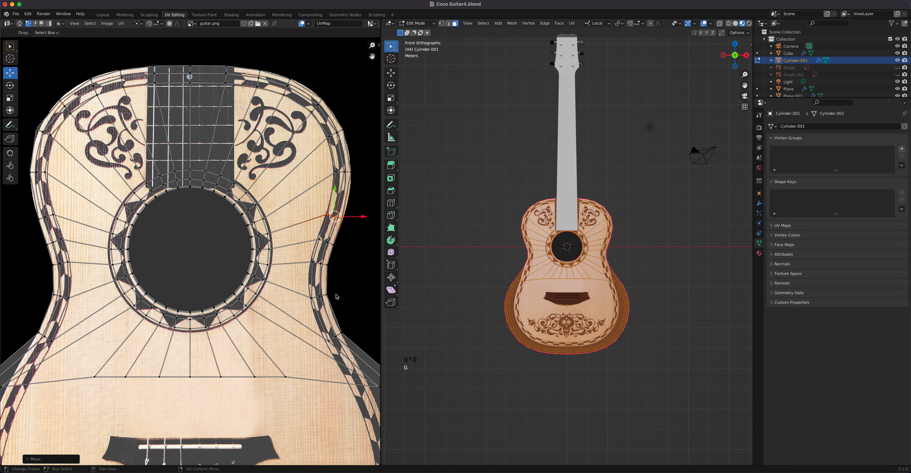
{"action": "left_click_drag", "start_coordinate": [316, 325], "coordinate": [350, 353]}
{"action": "key", "text": "g"}
{"action": "left_click", "coordinate": [257, 312]}
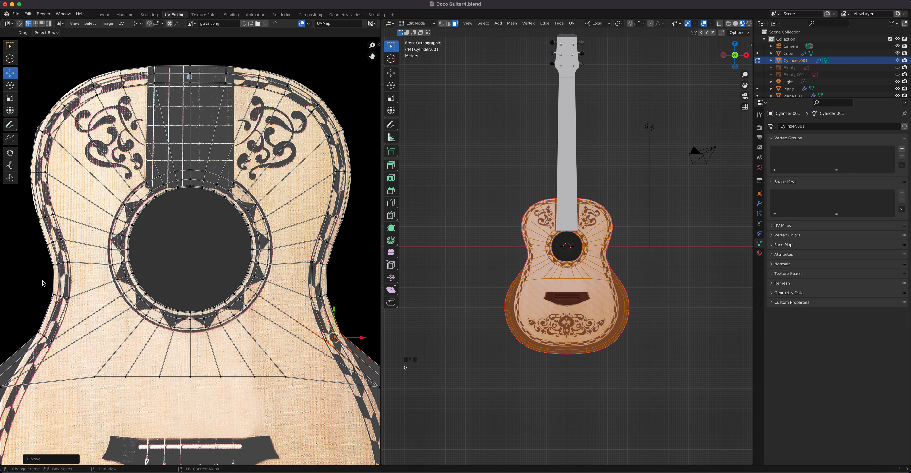
Adjust the rim UV points on the body's upper-left side and shoulder to follow the image's border
{"action": "left_click_drag", "start_coordinate": [22, 164], "coordinate": [52, 182]}
{"action": "key", "text": "g"}
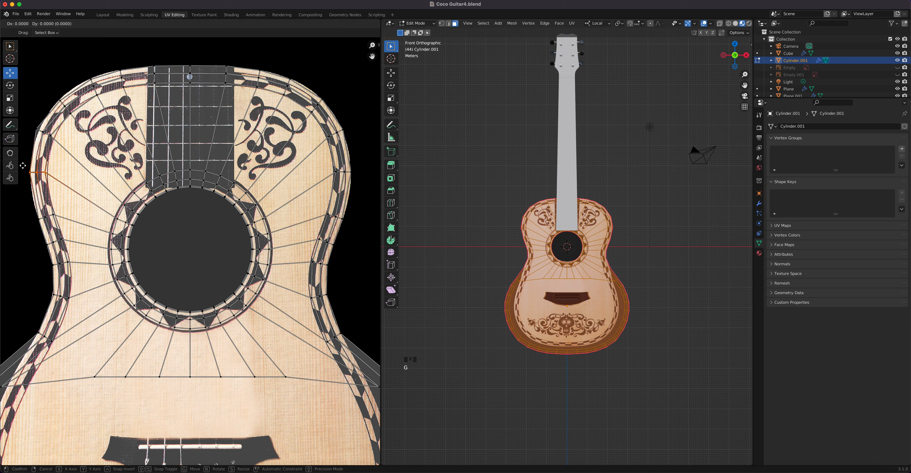
{"action": "left_click", "coordinate": [67, 154]}
{"action": "left_click_drag", "start_coordinate": [53, 141], "coordinate": [25, 127]}
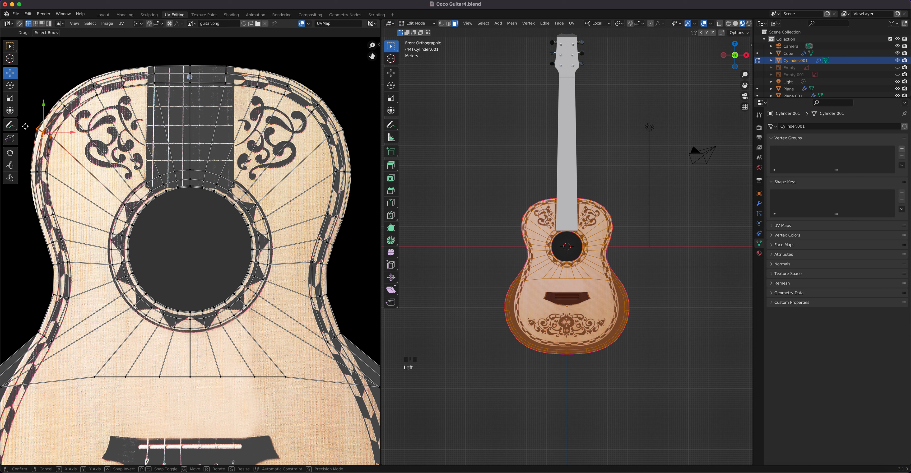
{"action": "key", "text": "g"}
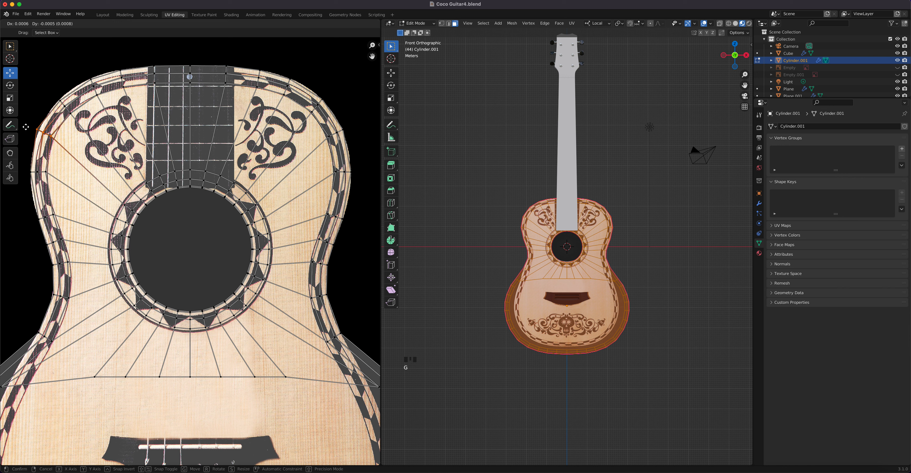
{"action": "left_click", "coordinate": [35, 126]}
{"action": "left_click_drag", "start_coordinate": [50, 86], "coordinate": [82, 123]}
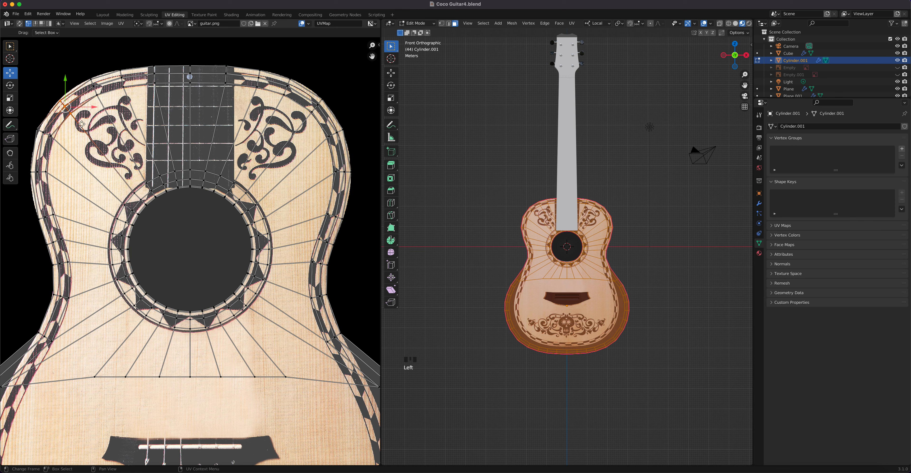
{"action": "key", "text": "g"}
{"action": "left_click", "coordinate": [82, 124]}
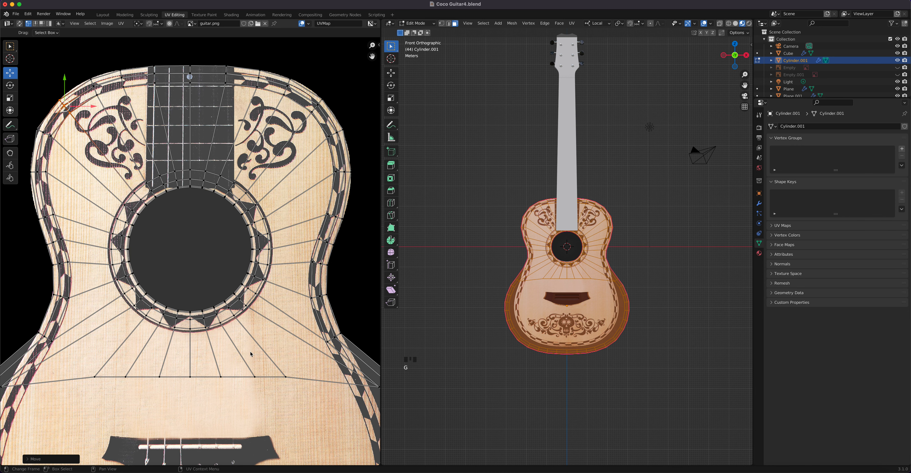
Select the lower body's UVs, scale them by about 0.88 and move them about 0.016 up in Y to fit the image outline
{"action": "scroll", "coordinate": [250, 353], "scroll_direction": "down", "scroll_amount": 4}
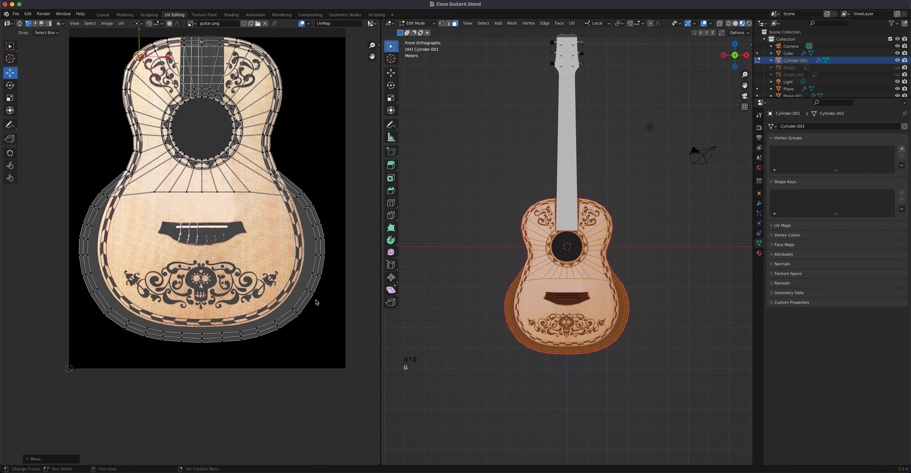
{"action": "left_click_drag", "start_coordinate": [345, 358], "coordinate": [39, 188]}
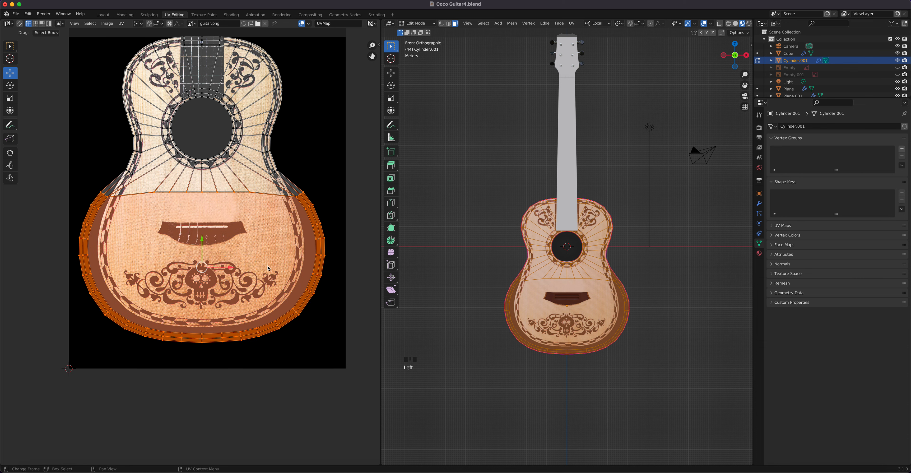
{"action": "key", "text": "s"}
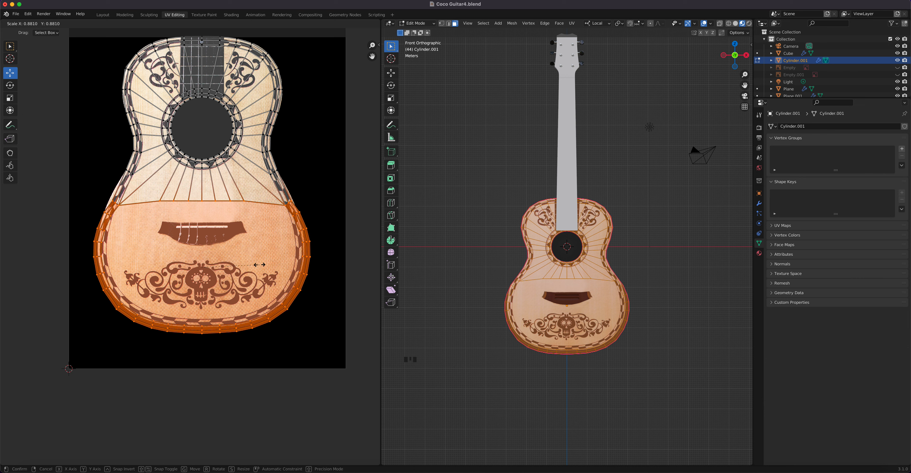
{"action": "left_click", "coordinate": [260, 270]}
{"action": "key", "text": "g"}
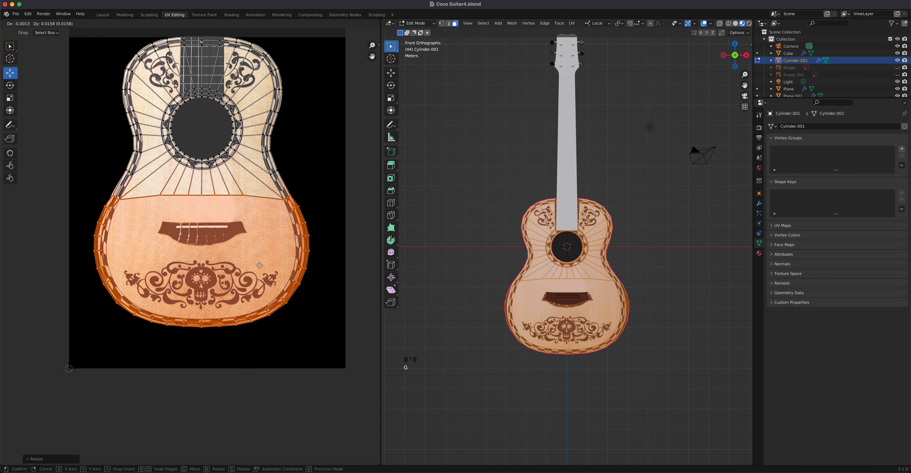
{"action": "left_click", "coordinate": [260, 266]}
{"action": "scroll", "coordinate": [155, 238], "scroll_direction": "up", "scroll_amount": 1}
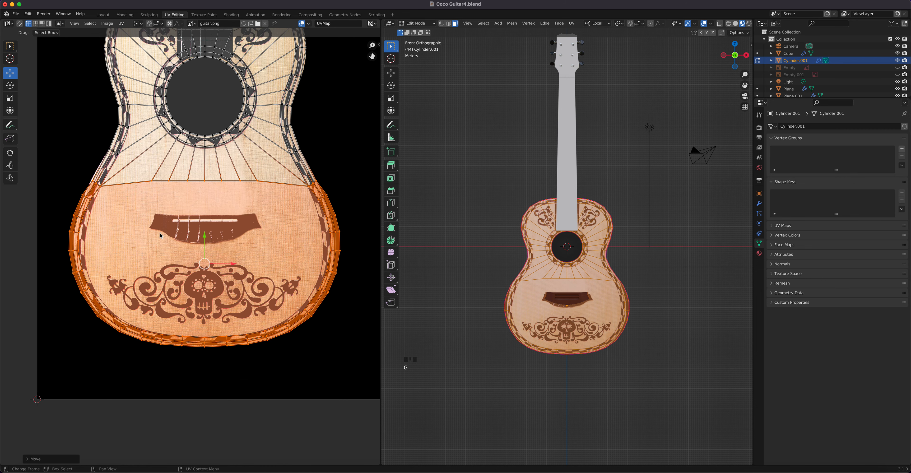
Scale the lower body's selected UVs slightly narrower along X to fit the guitar outline in the image
{"action": "left_click", "coordinate": [10, 101]}
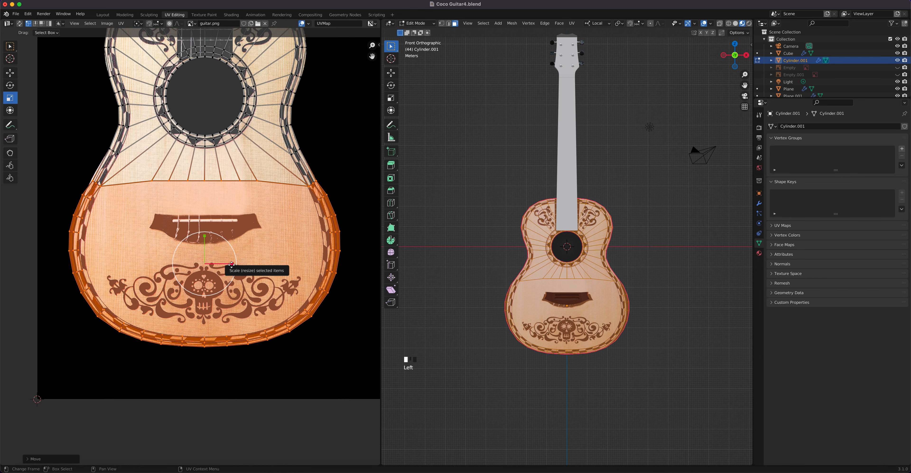
{"action": "left_click_drag", "start_coordinate": [232, 265], "coordinate": [229, 266]}
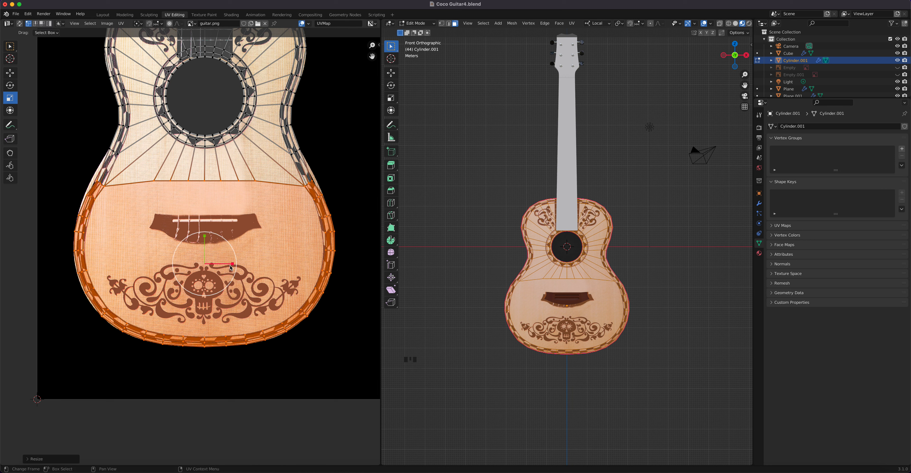
{"action": "left_click", "coordinate": [10, 74]}
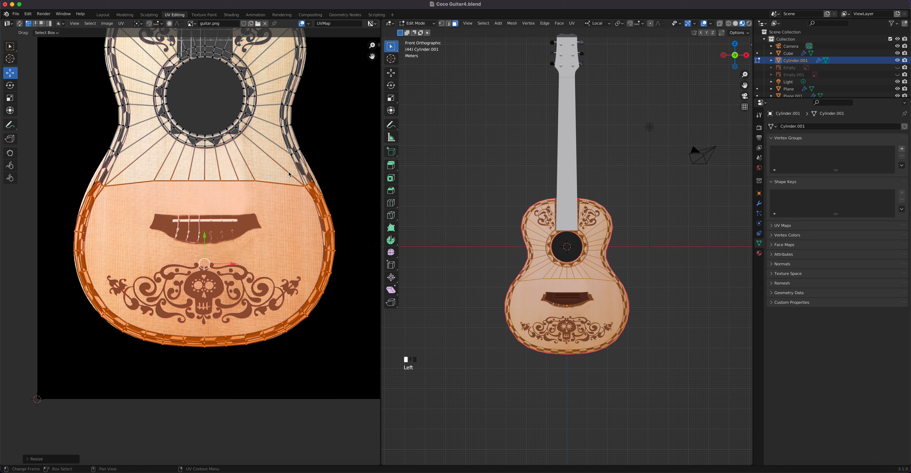
Select the two opposite UV corner points just below the waist and scale them outward along X to the image's border
{"action": "left_click", "coordinate": [316, 190]}
{"action": "left_click", "coordinate": [103, 184], "text": "shift"}
{"action": "key", "text": "s"}
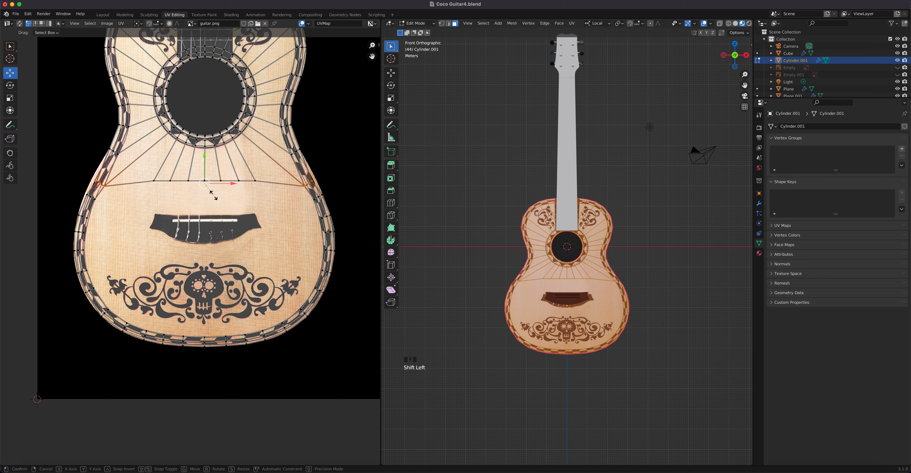
{"action": "key", "text": "x"}
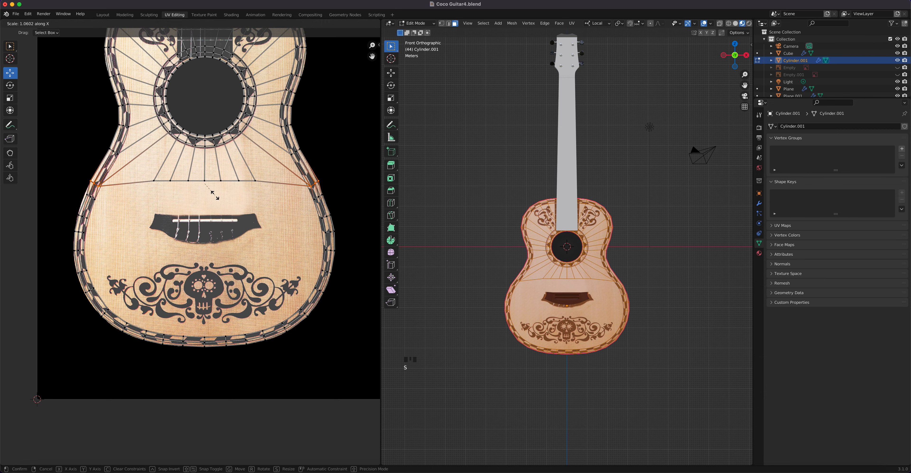
{"action": "left_click", "coordinate": [214, 195]}
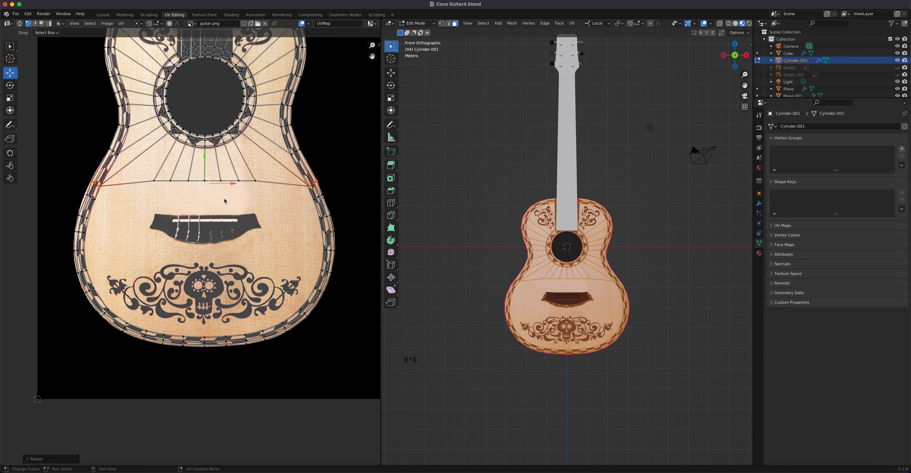
Move the rim UV point below the waist and the rim segment beneath it on the body's right side onto the checkered border
{"action": "scroll", "coordinate": [335, 204], "scroll_direction": "up", "scroll_amount": 3}
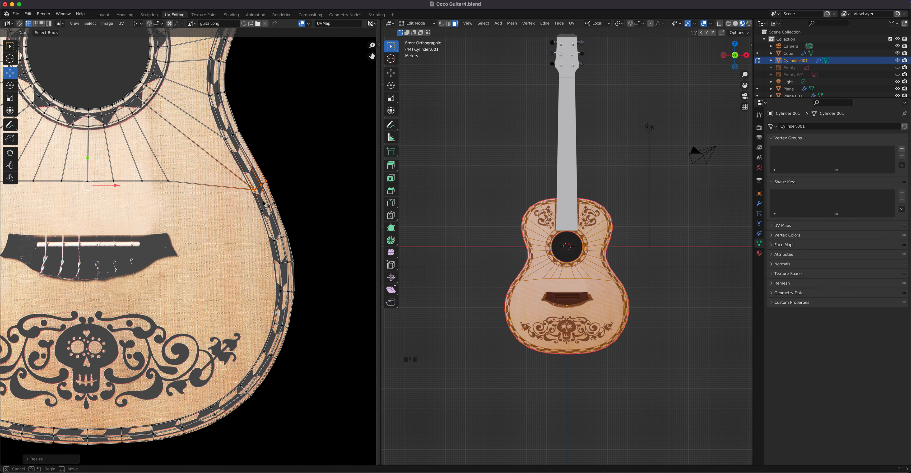
{"action": "left_click", "coordinate": [268, 208]}
{"action": "key", "text": "g"}
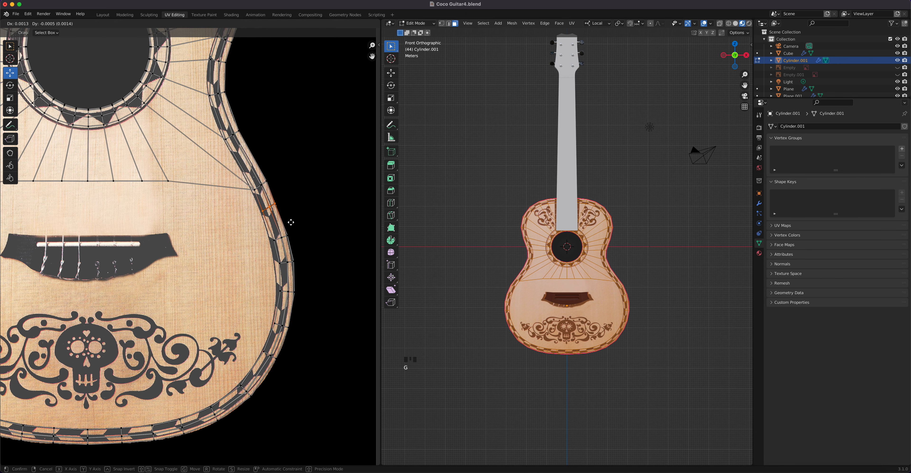
{"action": "left_click", "coordinate": [294, 221]}
{"action": "left_click_drag", "start_coordinate": [270, 223], "coordinate": [307, 301]}
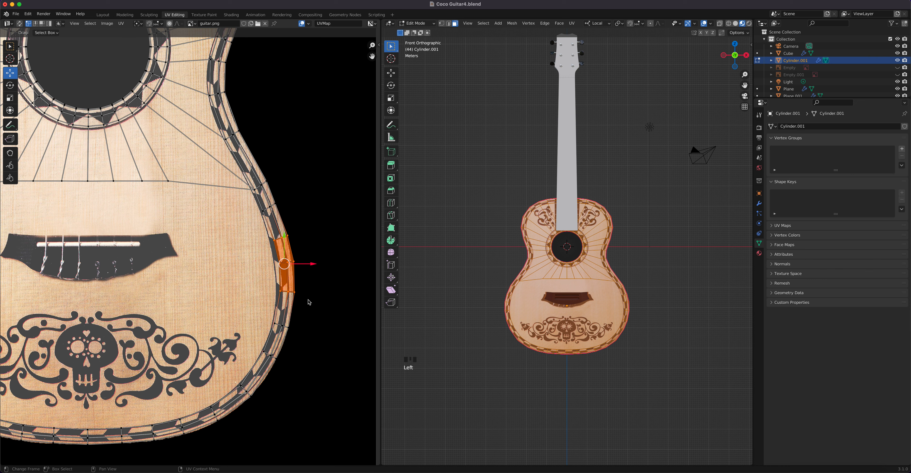
{"action": "key", "text": "g"}
{"action": "left_click", "coordinate": [307, 301]}
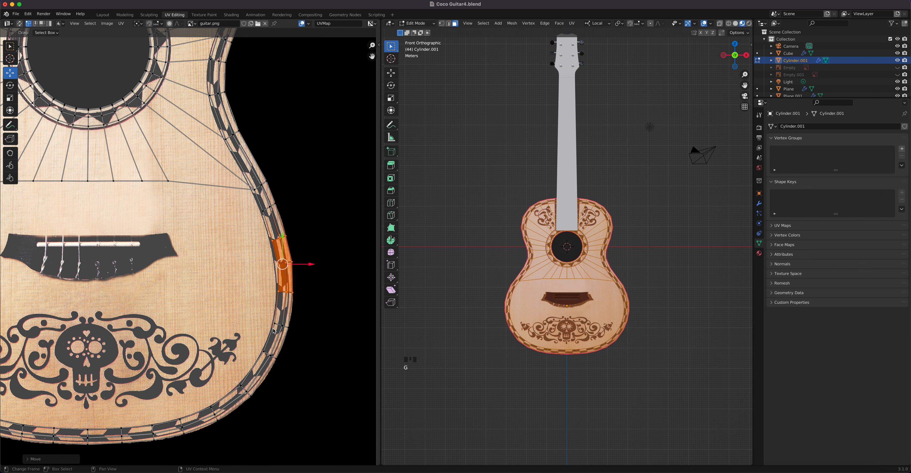
Move the rim UV point below the waist and the lower rim segment on the body's left side onto the checkered border
{"action": "middle_click_drag", "start_coordinate": [191, 275], "coordinate": [19, 251]}
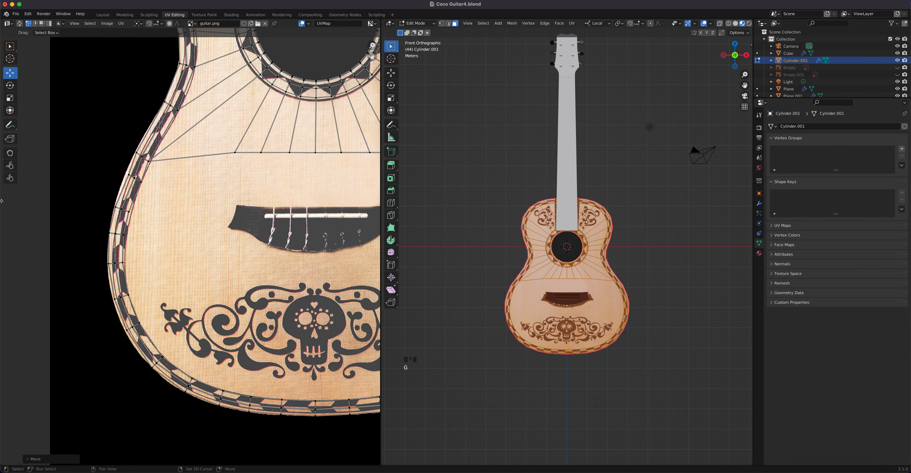
{"action": "left_click", "coordinate": [134, 179]}
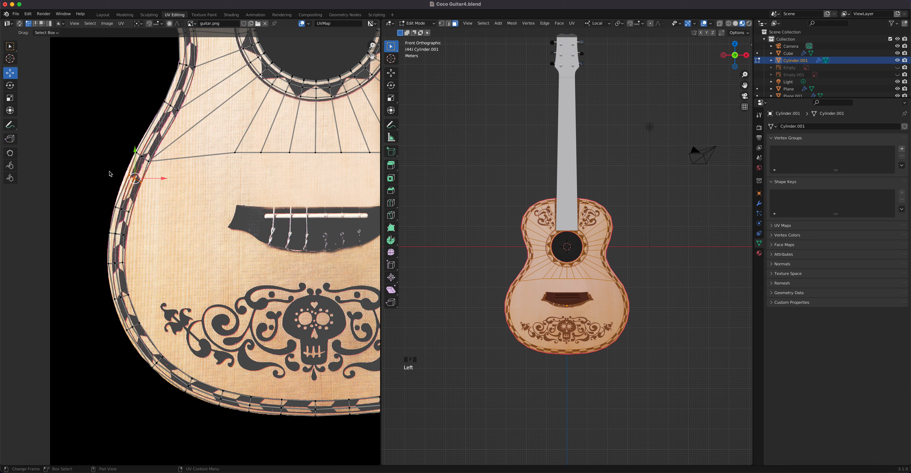
{"action": "key", "text": "g"}
{"action": "left_click", "coordinate": [153, 194]}
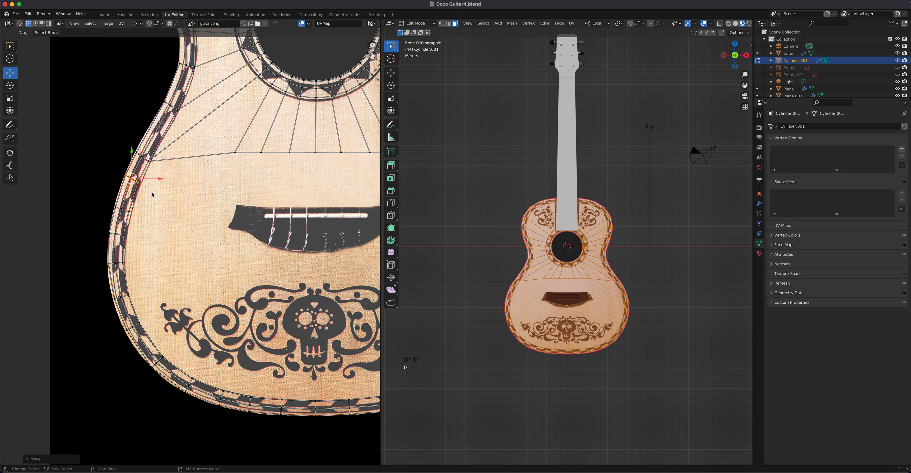
{"action": "left_click_drag", "start_coordinate": [89, 245], "coordinate": [156, 335]}
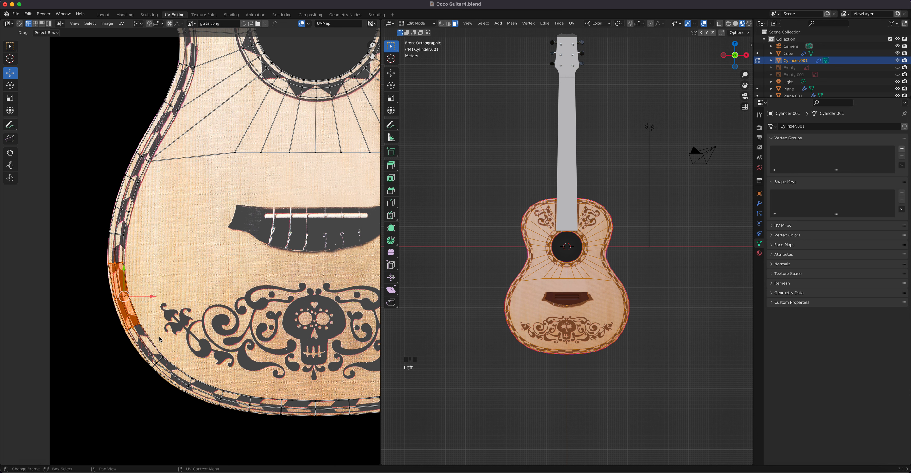
{"action": "key", "text": "g"}
{"action": "left_click", "coordinate": [128, 319]}
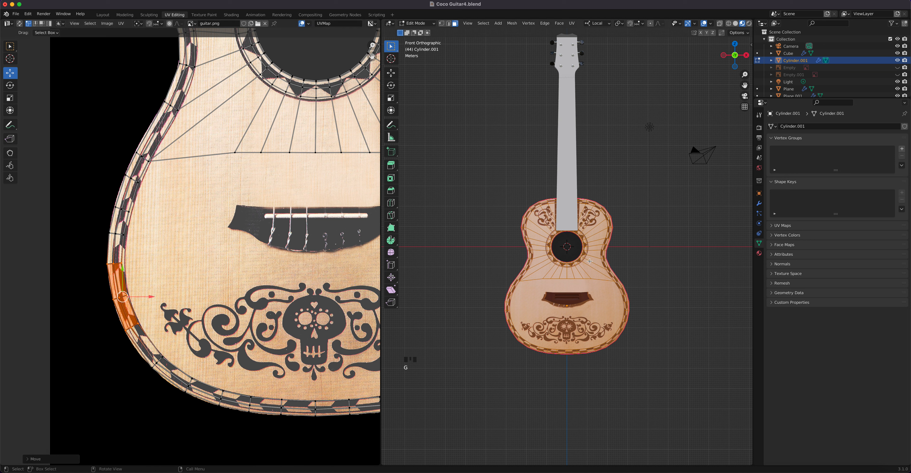
{"action": "middle_click_drag", "start_coordinate": [270, 160], "coordinate": [228, 339]}
{"action": "middle_click_drag", "start_coordinate": [263, 129], "coordinate": [247, 255]}
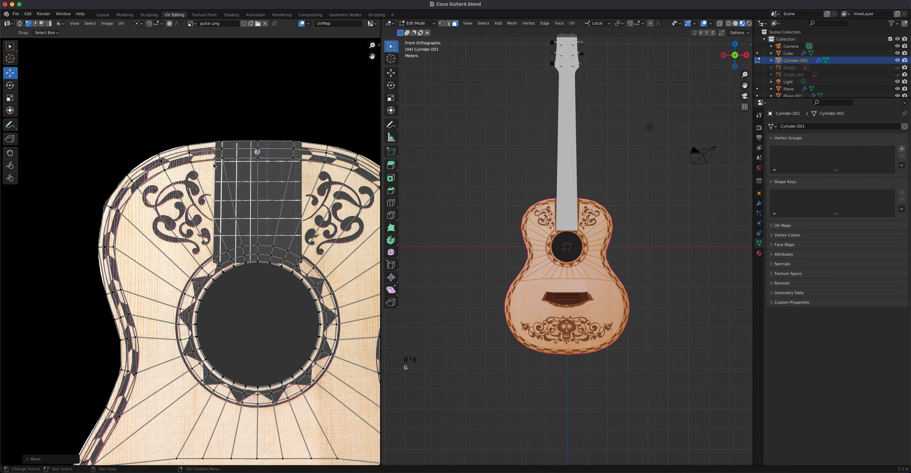
{"action": "left_click_drag", "start_coordinate": [210, 137], "coordinate": [304, 176]}
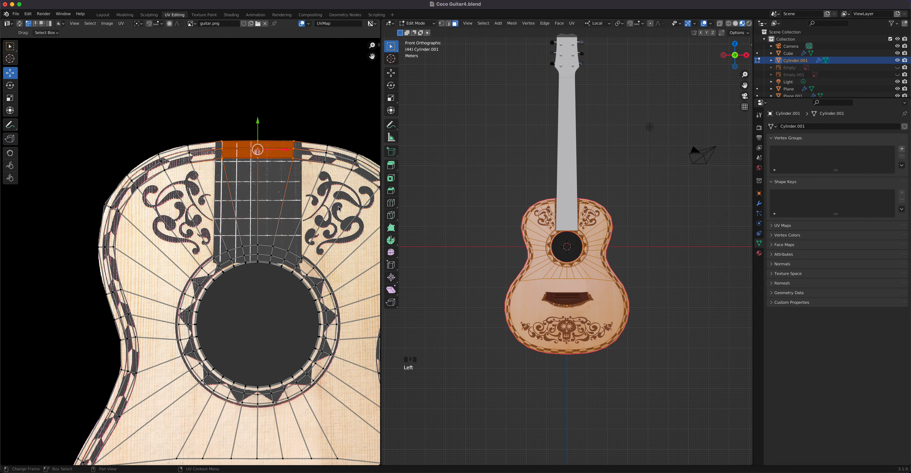
{"action": "key", "text": "s"}
{"action": "key", "text": "x"}
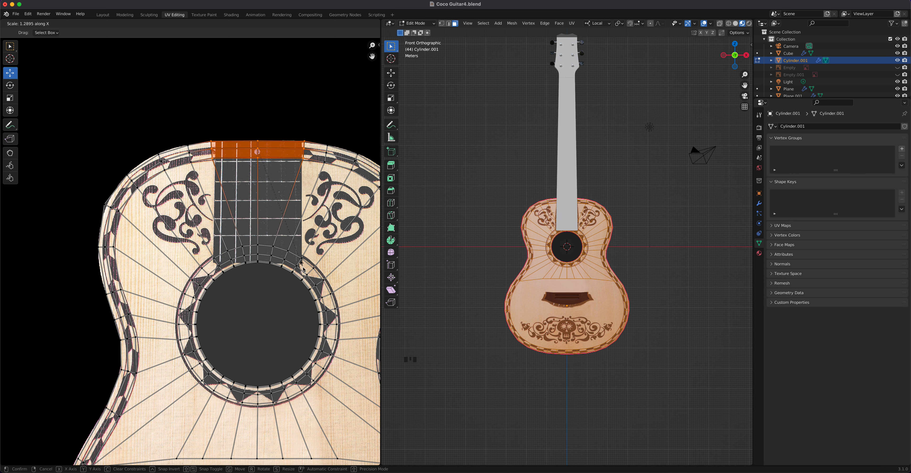
{"action": "key", "text": "Escape"}
Select the rim UVs across the body's top and scale them wider along X to match the fretboard's width
{"action": "left_click_drag", "start_coordinate": [181, 128], "coordinate": [332, 184]}
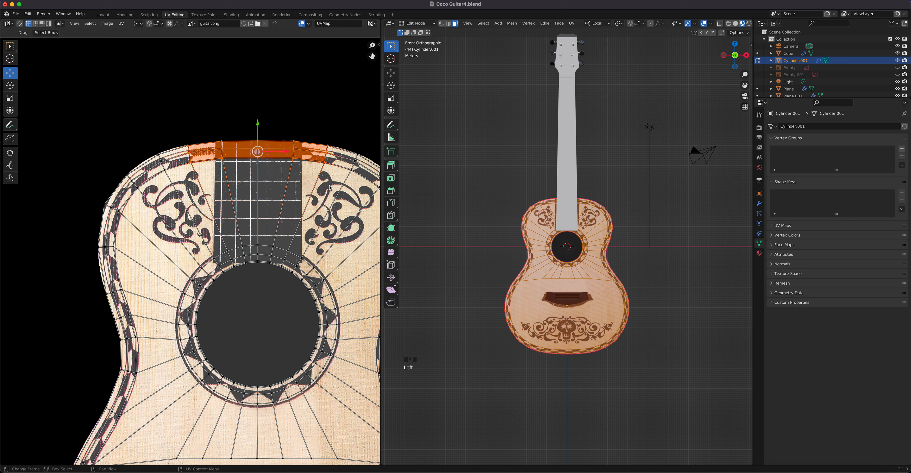
{"action": "key", "text": "s"}
{"action": "key", "text": "x"}
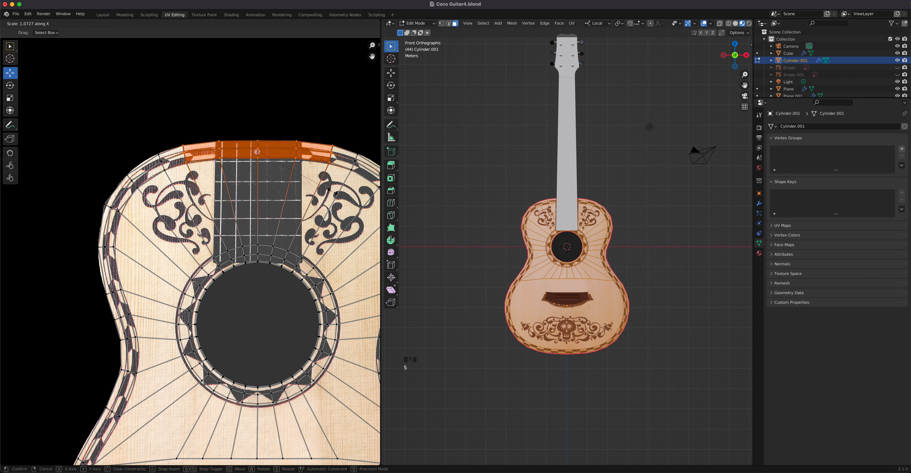
{"action": "left_click", "coordinate": [334, 205]}
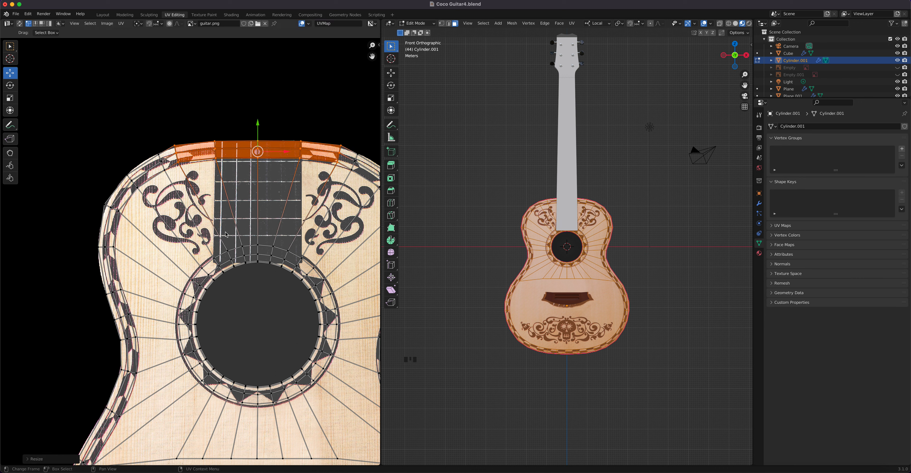
Select the UVs between the fretboard's end and the sound hole and scale them wider along X
{"action": "left_click_drag", "start_coordinate": [225, 233], "coordinate": [292, 291]}
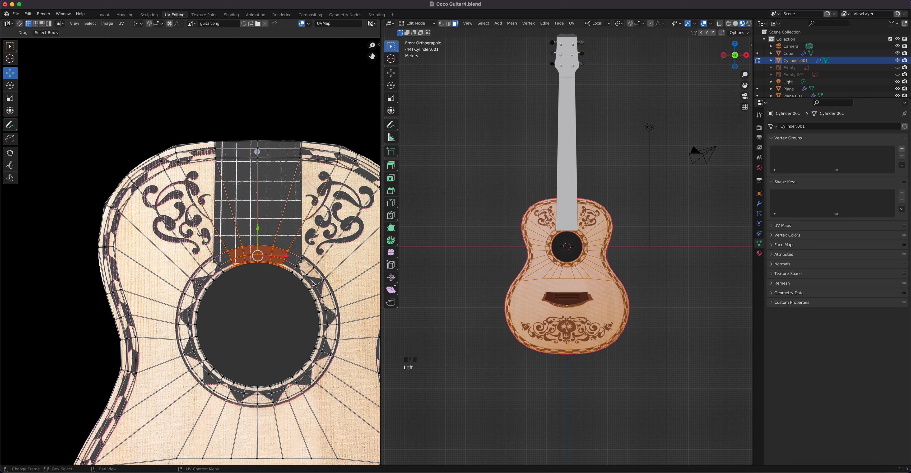
{"action": "key", "text": "s"}
{"action": "key", "text": "x"}
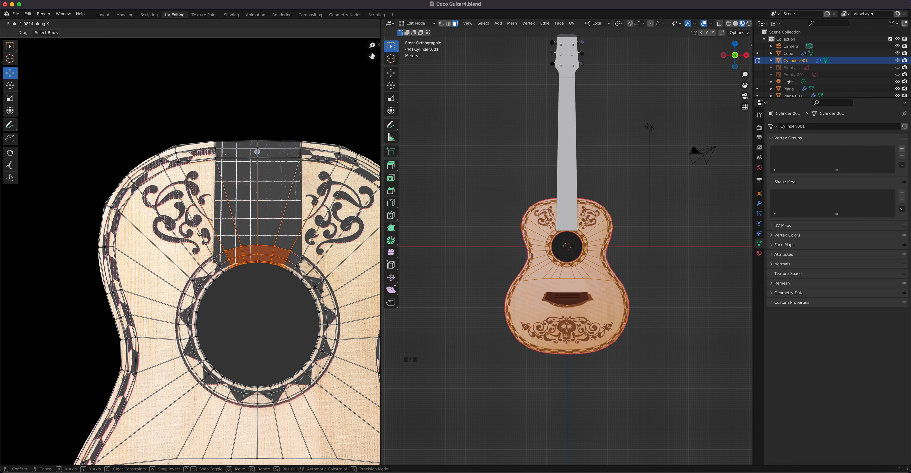
{"action": "left_click", "coordinate": [317, 289]}
Select the face loop around the guitar body's side and grow the selection by one step
{"action": "middle_click_drag", "start_coordinate": [609, 251], "coordinate": [640, 259]}
{"action": "scroll", "coordinate": [592, 244], "scroll_direction": "up", "scroll_amount": 4}
{"action": "middle_click_drag", "start_coordinate": [574, 186], "coordinate": [566, 219]}
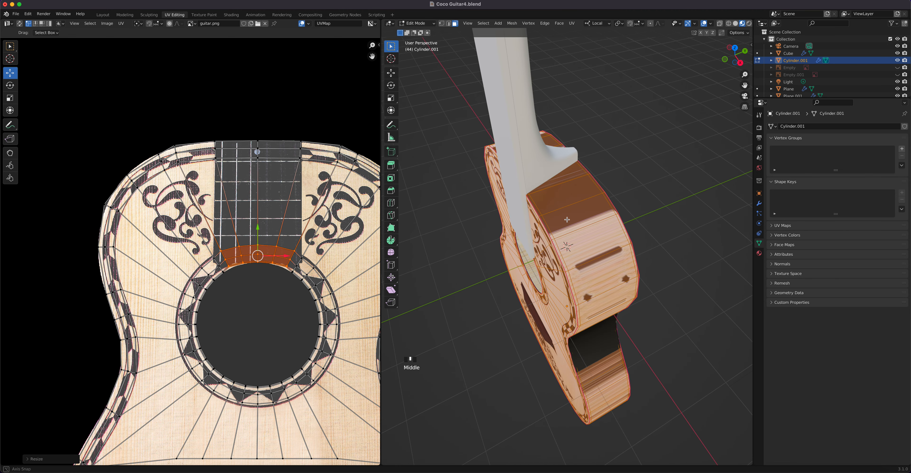
{"action": "scroll", "coordinate": [553, 194], "scroll_direction": "up", "scroll_amount": 1}
{"action": "left_click", "coordinate": [555, 196], "text": "alt"}
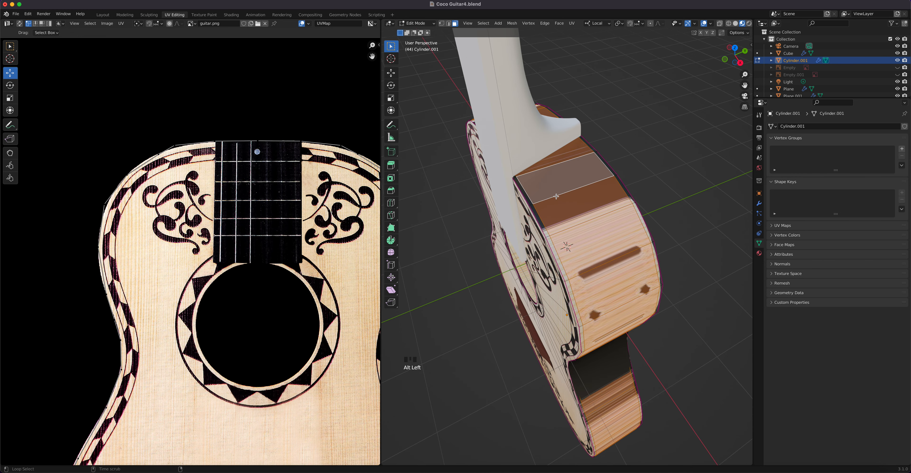
{"action": "key", "text": "ctrl+KP_Add"}
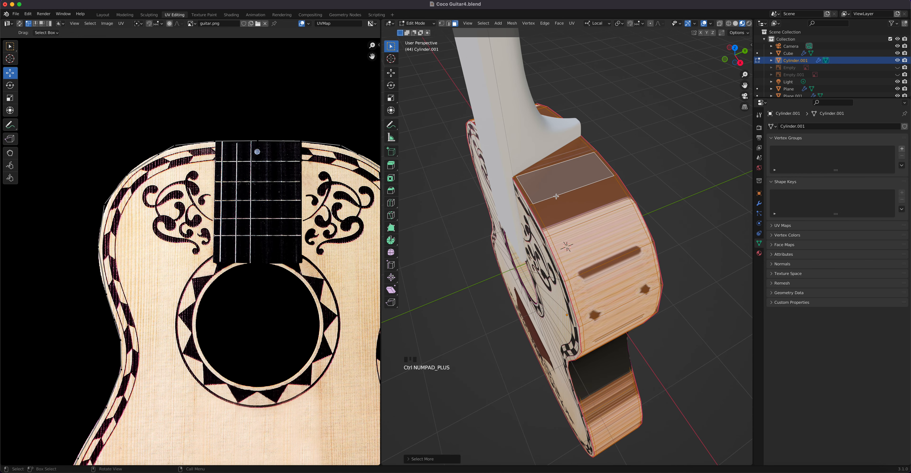
{"action": "middle_click_drag", "start_coordinate": [581, 286], "coordinate": [610, 244]}
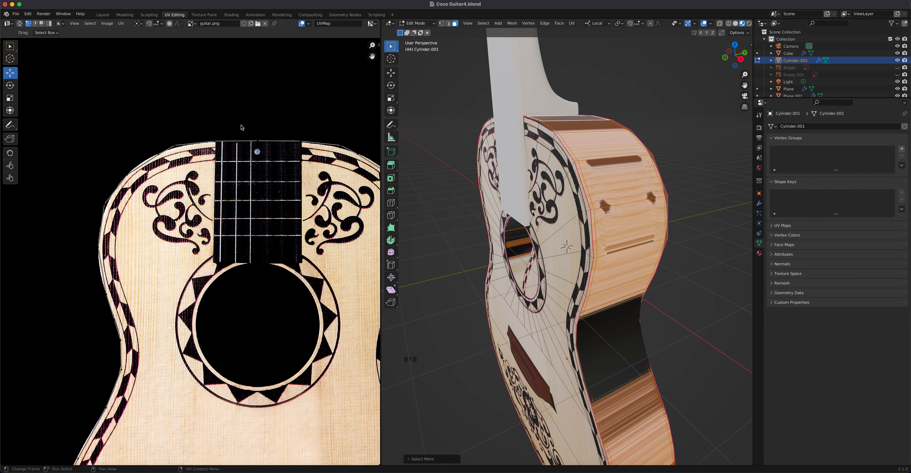
In the Shading workspace, create a new material in the body's second slot and assign it to the selected side faces
{"action": "left_click", "coordinate": [231, 15]}
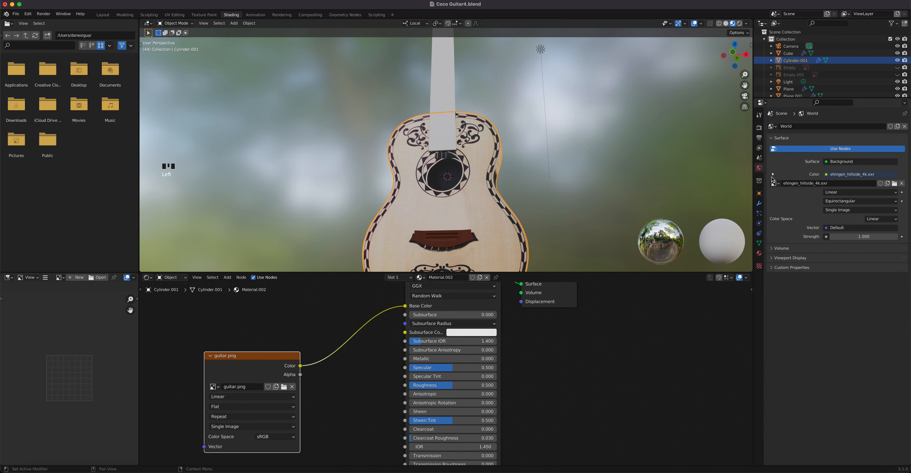
{"action": "left_click", "coordinate": [759, 254]}
{"action": "left_click", "coordinate": [789, 135]}
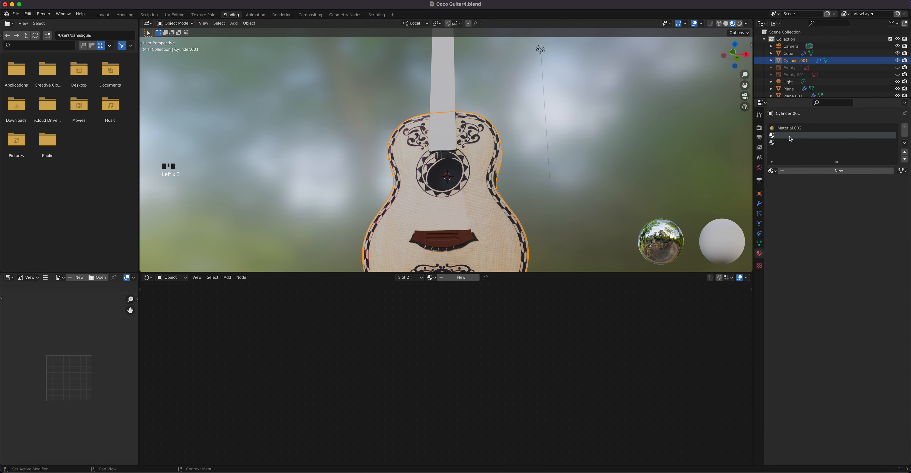
{"action": "left_click", "coordinate": [820, 173]}
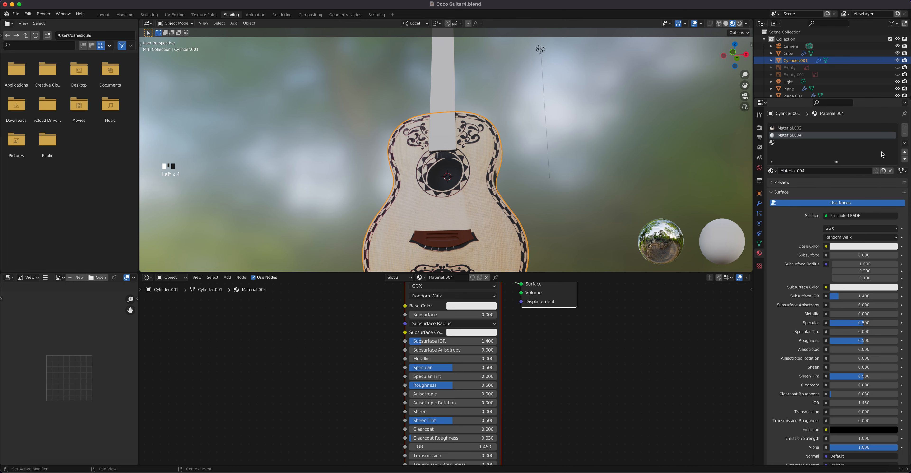
{"action": "middle_click_drag", "start_coordinate": [562, 191], "coordinate": [531, 182]}
{"action": "key", "text": "Tab"}
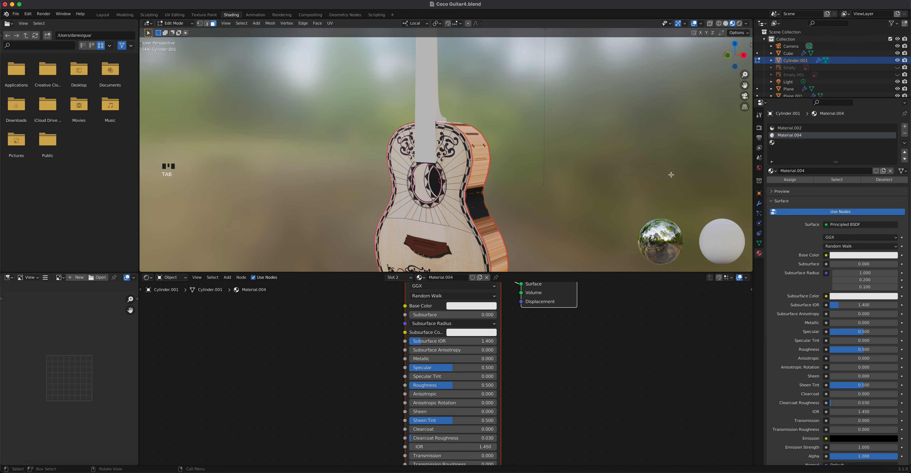
{"action": "left_click", "coordinate": [789, 180]}
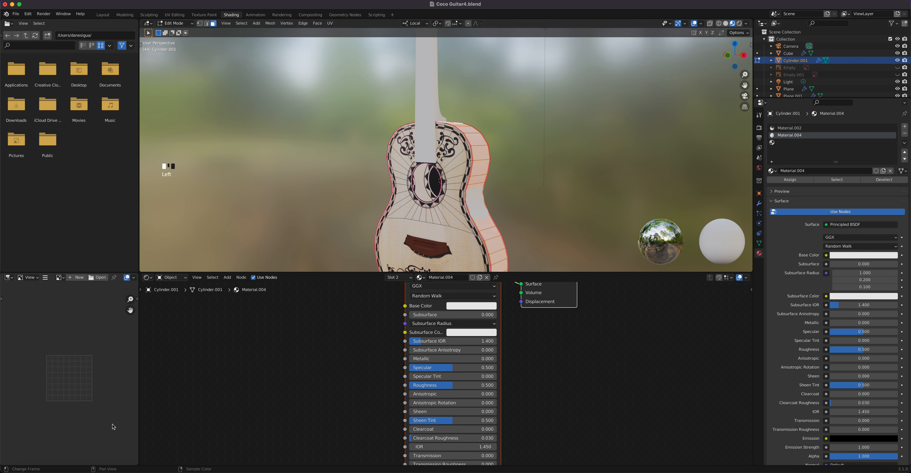
Add 2K-wood_fine_17-diffuse.jpg from the fine_wood_17-2K texture folder as an image texture node in the side material
{"action": "left_click", "coordinate": [34, 470]}
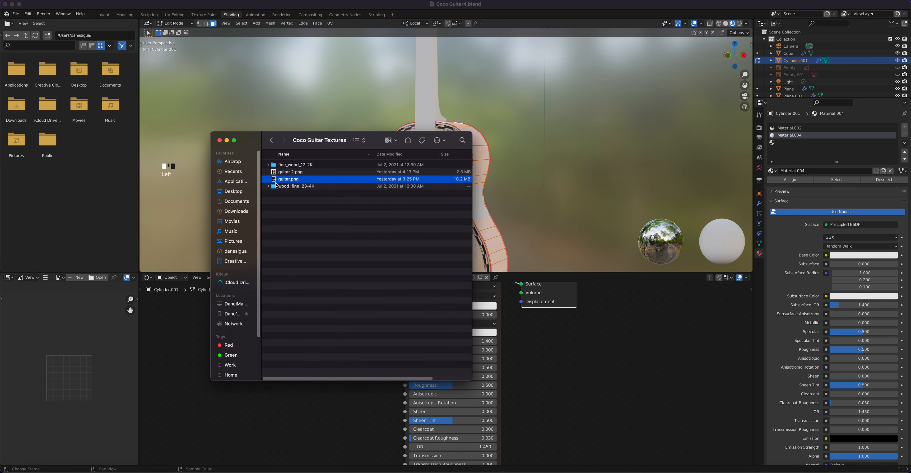
{"action": "left_click", "coordinate": [268, 165]}
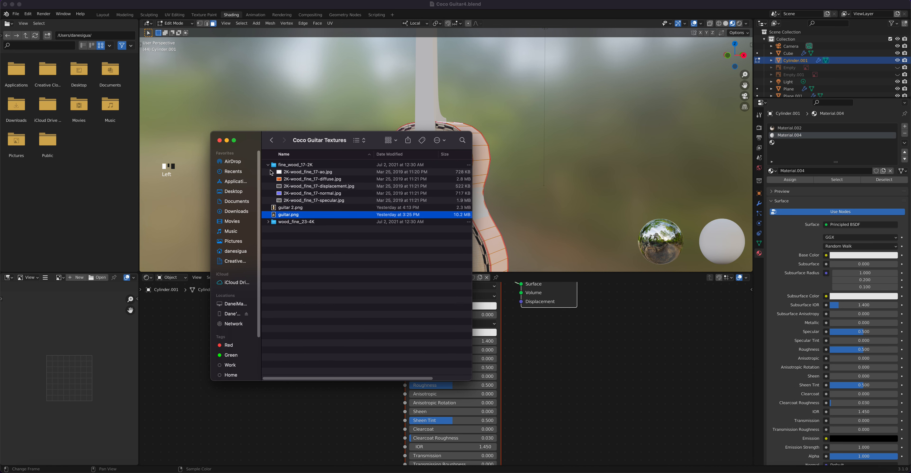
{"action": "left_click", "coordinate": [279, 179]}
{"action": "left_click_drag", "start_coordinate": [296, 182], "coordinate": [235, 401]}
{"action": "left_click", "coordinate": [357, 399]}
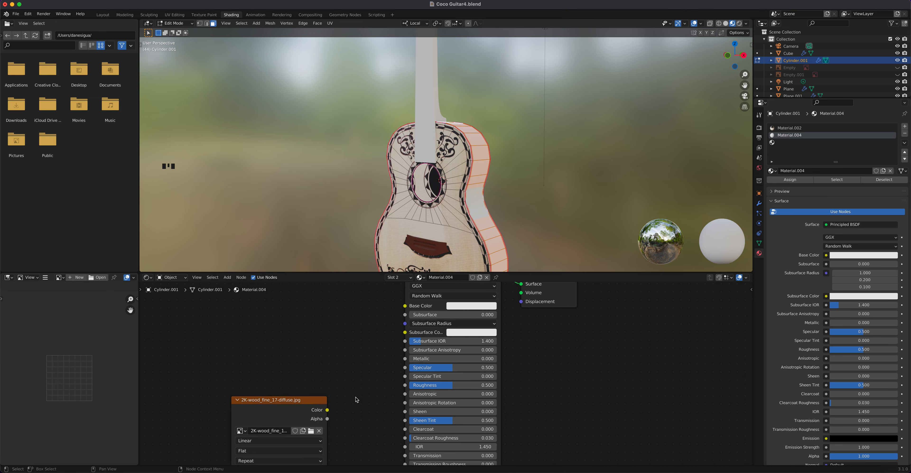
Connect the fine wood image's Color output to the Principled BSDF's Base Color and switch to the UV Editing workspace
{"action": "left_click_drag", "start_coordinate": [327, 410], "coordinate": [403, 310]}
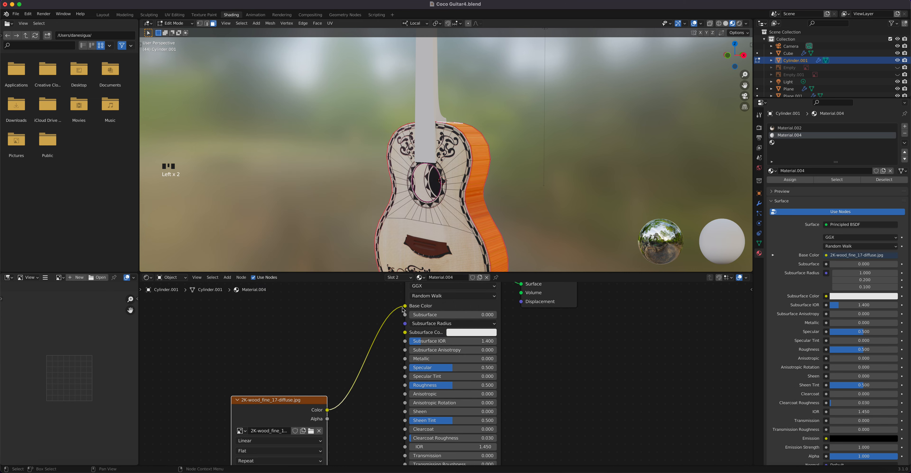
{"action": "middle_click_drag", "start_coordinate": [500, 211], "coordinate": [450, 211]}
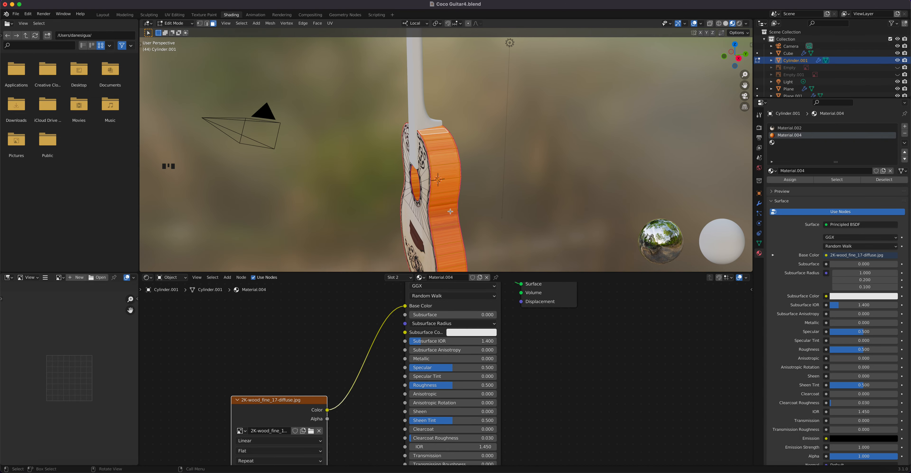
{"action": "left_click", "coordinate": [180, 15]}
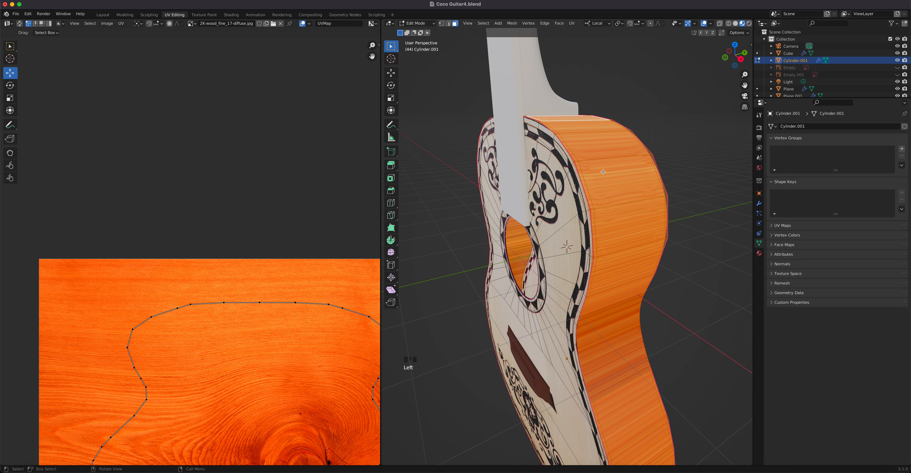
Unwrap the selected side faces and inspect how the wood grain runs along the guitar's side
{"action": "key", "text": "u"}
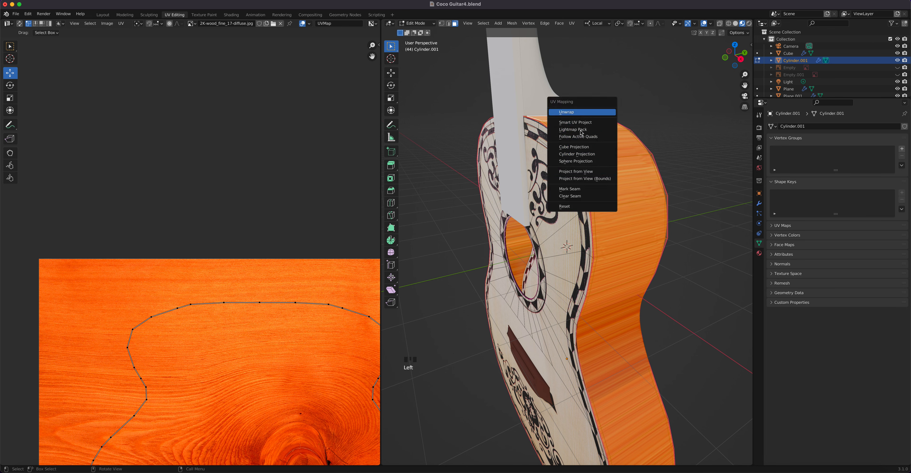
{"action": "left_click", "coordinate": [582, 113]}
{"action": "scroll", "coordinate": [307, 302], "scroll_direction": "down", "scroll_amount": 4}
{"action": "scroll", "coordinate": [226, 300], "scroll_direction": "up", "scroll_amount": 2}
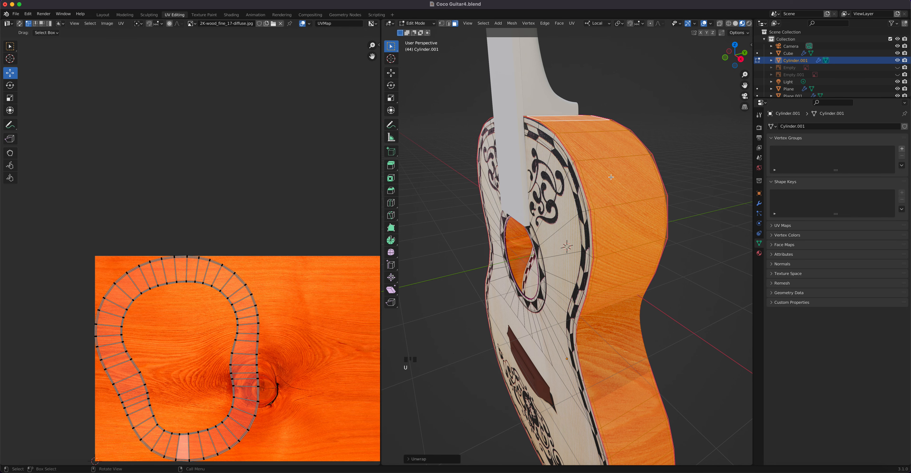
{"action": "key", "text": "KP_3"}
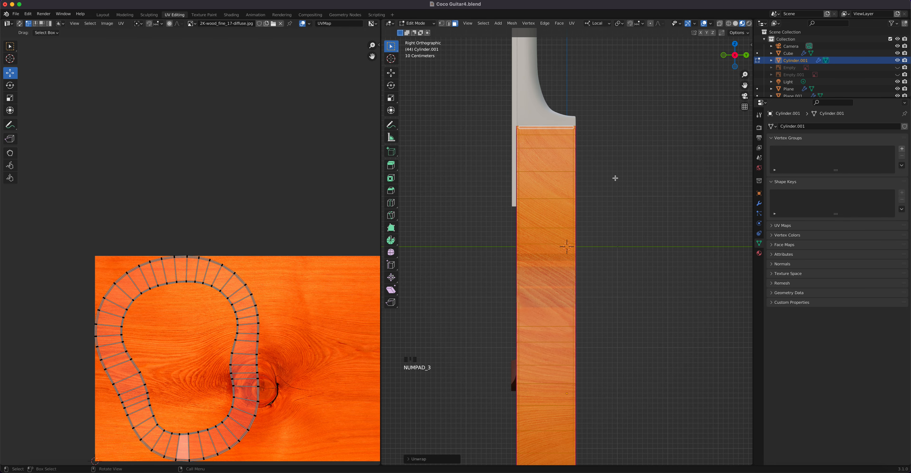
{"action": "middle_click_drag", "start_coordinate": [558, 176], "coordinate": [600, 202]}
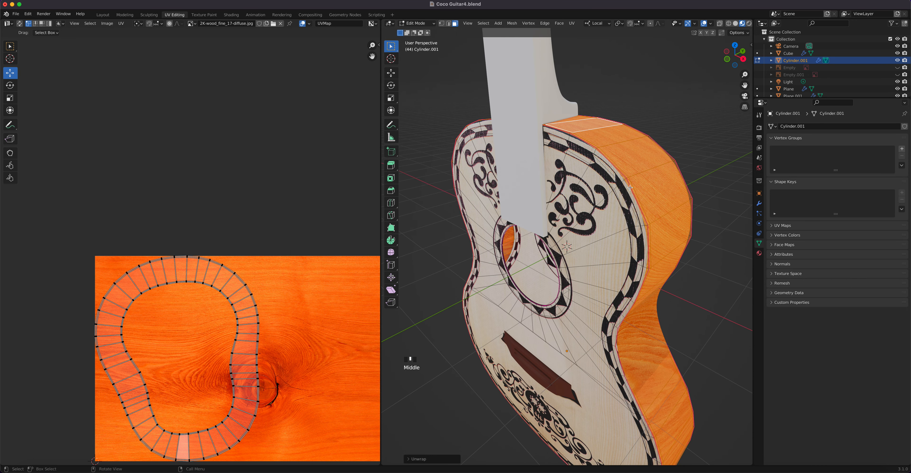
Try Cylinder Projection and Cube Projection on the side faces' UVs
{"action": "key", "text": "u"}
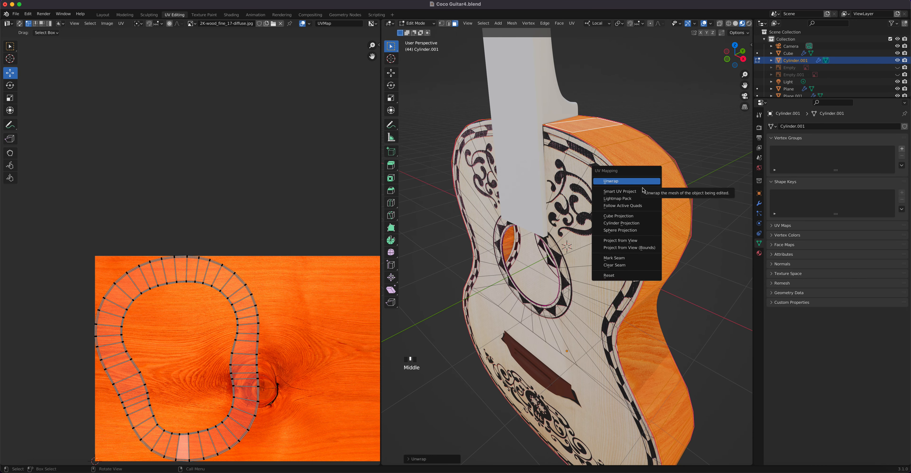
{"action": "left_click", "coordinate": [634, 224]}
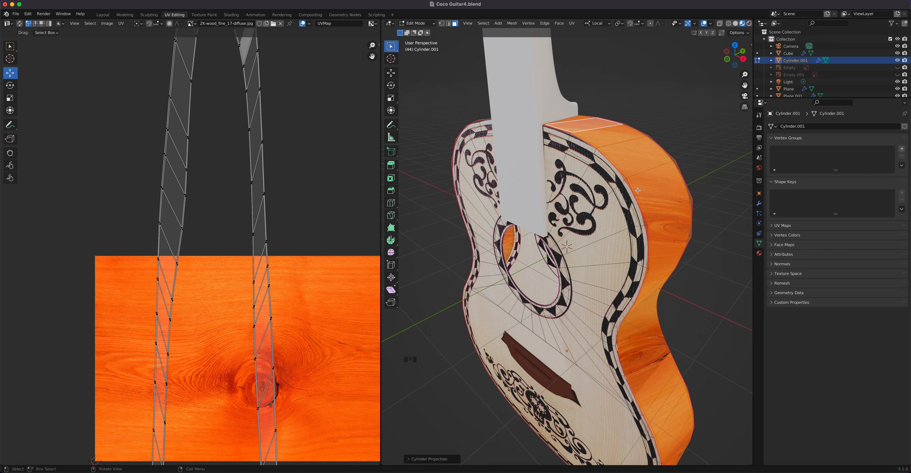
{"action": "key", "text": "u"}
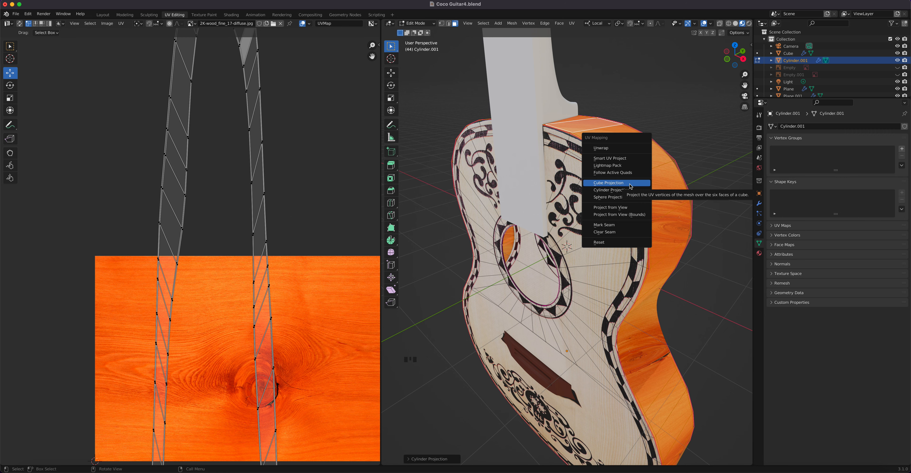
{"action": "left_click", "coordinate": [629, 183]}
{"action": "middle_click_drag", "start_coordinate": [629, 204], "coordinate": [597, 212]}
{"action": "key", "text": "u"}
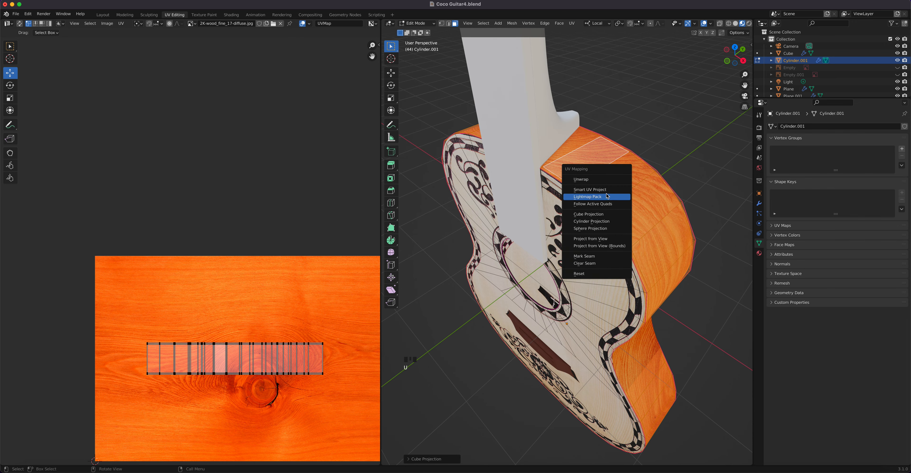
{"action": "left_click", "coordinate": [597, 214]}
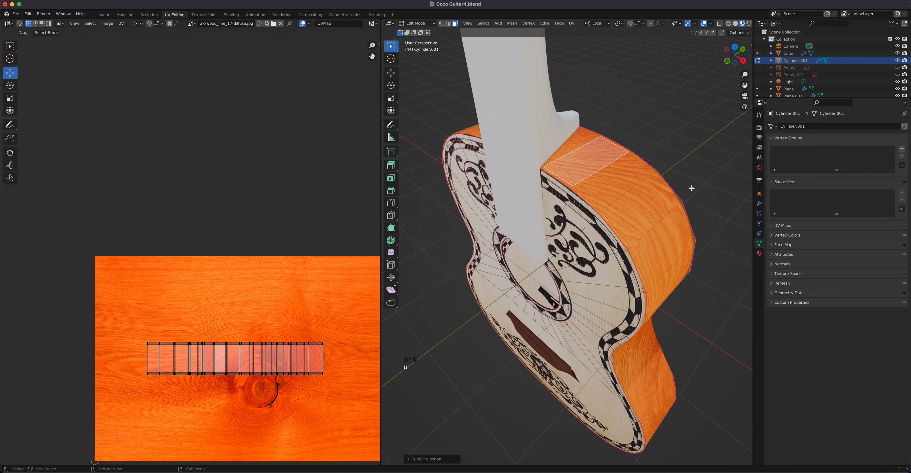
Project the side faces' UVs from the right orthographic view and rotate the whole island by 90 degrees
{"action": "key", "text": "KP_3"}
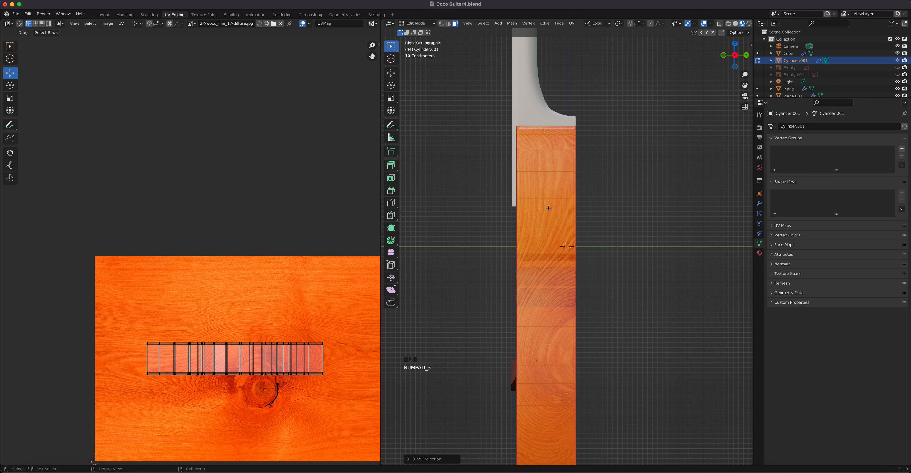
{"action": "key", "text": "u"}
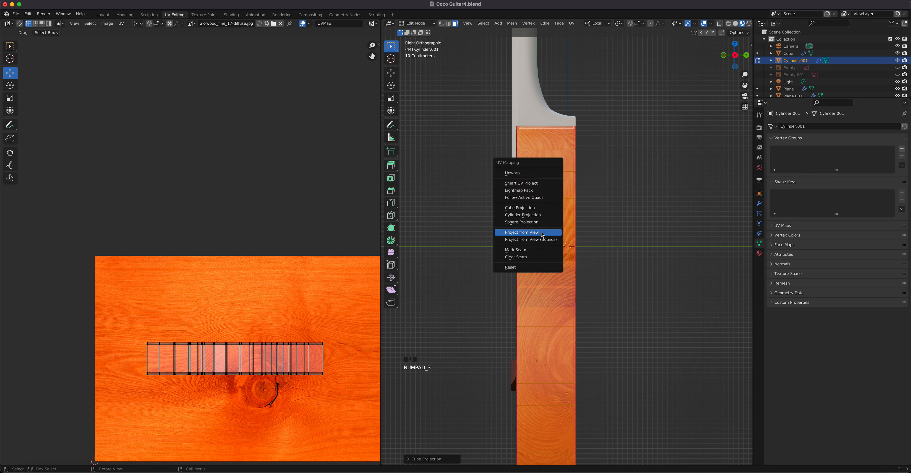
{"action": "left_click", "coordinate": [534, 235]}
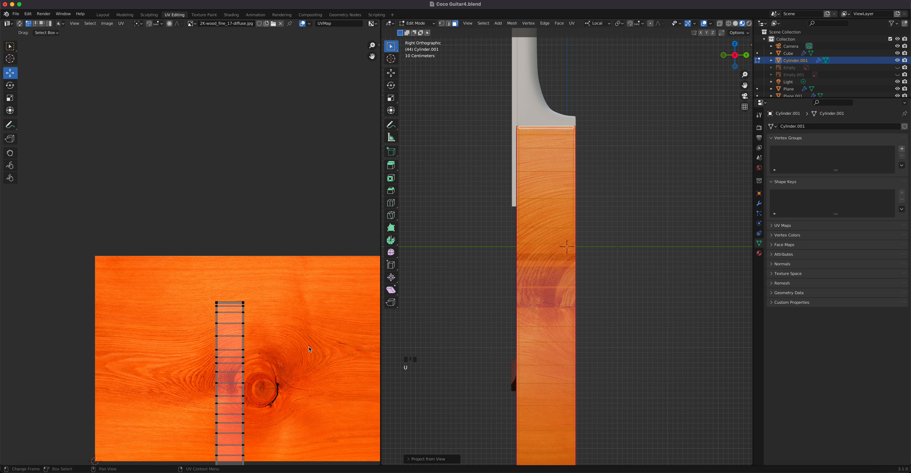
{"action": "key", "text": "a"}
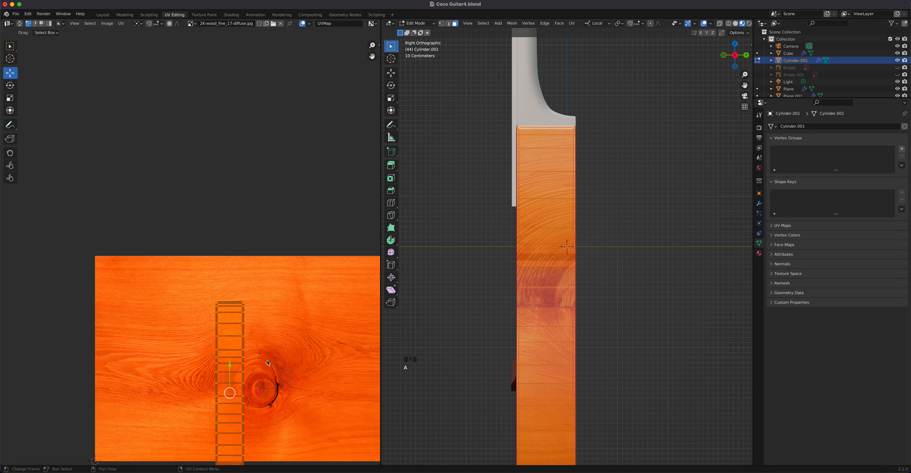
{"action": "type", "text": "r90"}
{"action": "key", "text": "Return"}
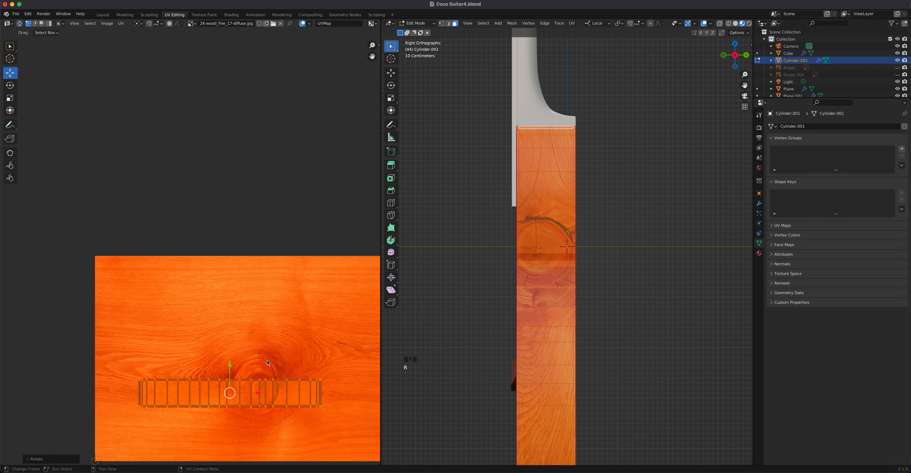
Move the side UV strip onto the plain grain near the wood image's upper edge, away from the knot, and check the guitar in Object Mode
{"action": "key", "text": "g"}
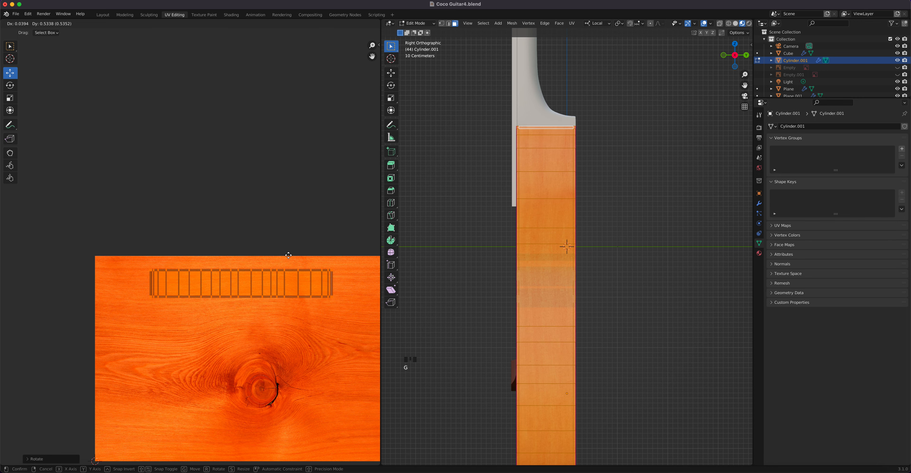
{"action": "left_click", "coordinate": [288, 247]}
{"action": "scroll", "coordinate": [283, 279], "scroll_direction": "up", "scroll_amount": 2}
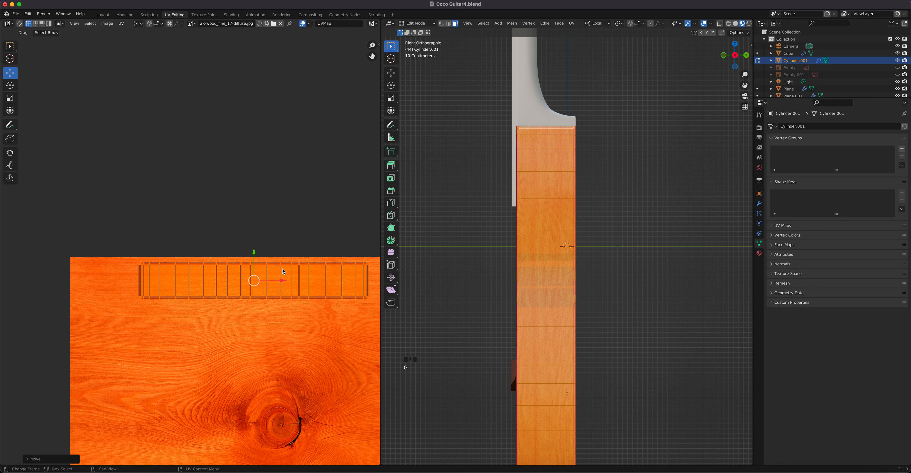
{"action": "left_click_drag", "start_coordinate": [276, 298], "coordinate": [219, 298]}
{"action": "middle_click_drag", "start_coordinate": [541, 255], "coordinate": [555, 157]}
{"action": "key", "text": "Tab"}
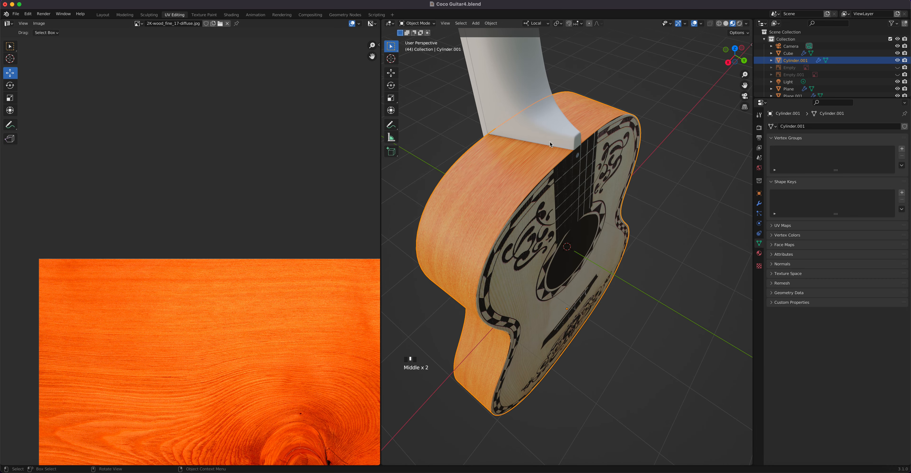
{"action": "middle_click_drag", "start_coordinate": [560, 172], "coordinate": [585, 200]}
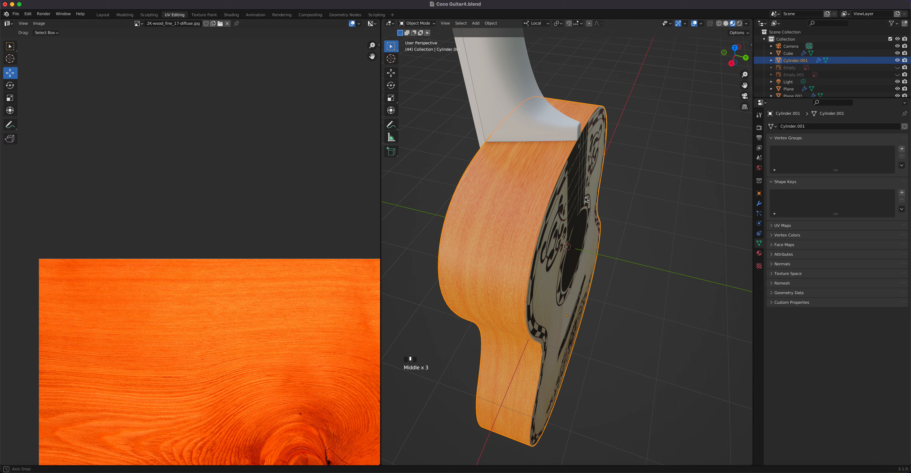
Return to Edit Mode and select the edge loops along the guitar body's rim
{"action": "key", "text": "Tab"}
{"action": "scroll", "coordinate": [546, 180], "scroll_direction": "up", "scroll_amount": 2}
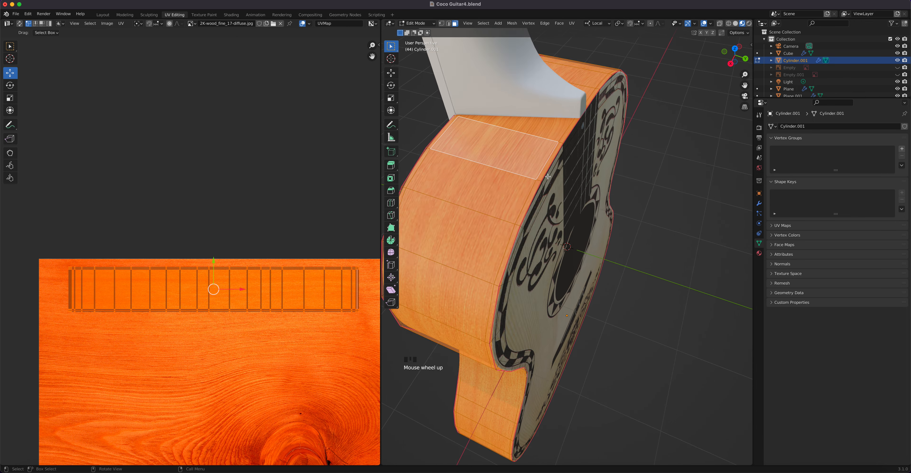
{"action": "key", "text": "2"}
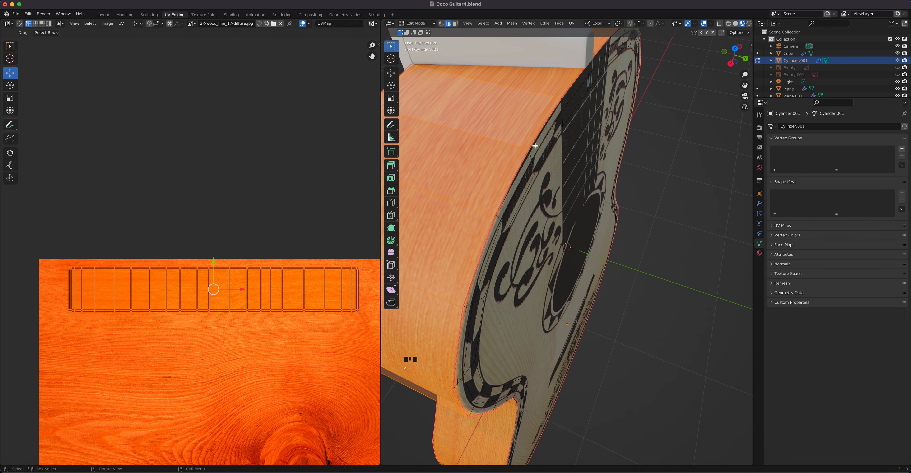
{"action": "left_click", "coordinate": [534, 139], "text": "alt"}
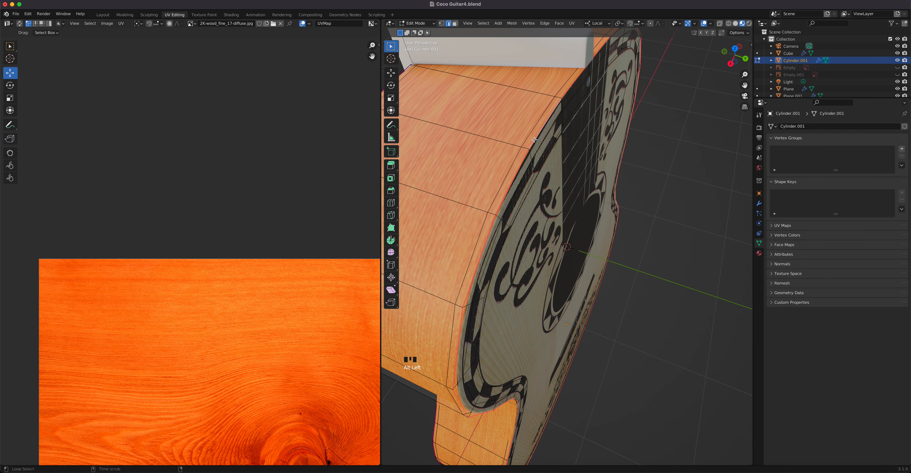
{"action": "middle_click_drag", "start_coordinate": [526, 157], "coordinate": [589, 118]}
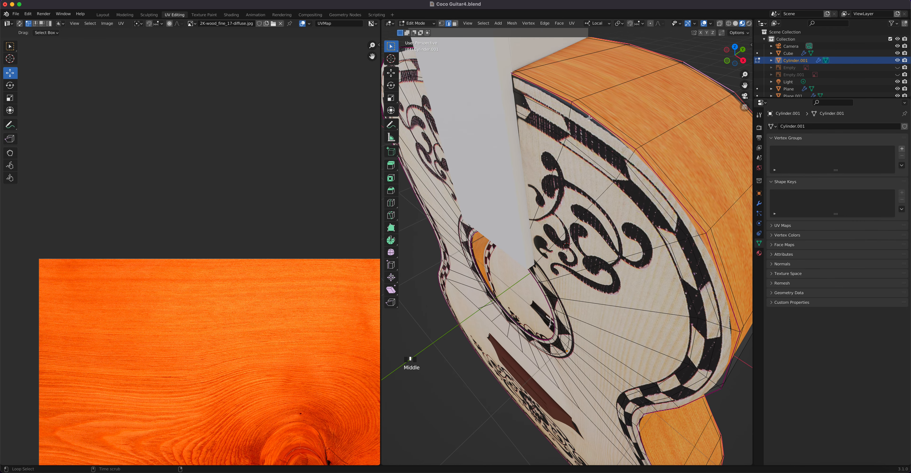
{"action": "left_click", "coordinate": [590, 116], "text": "alt+shift"}
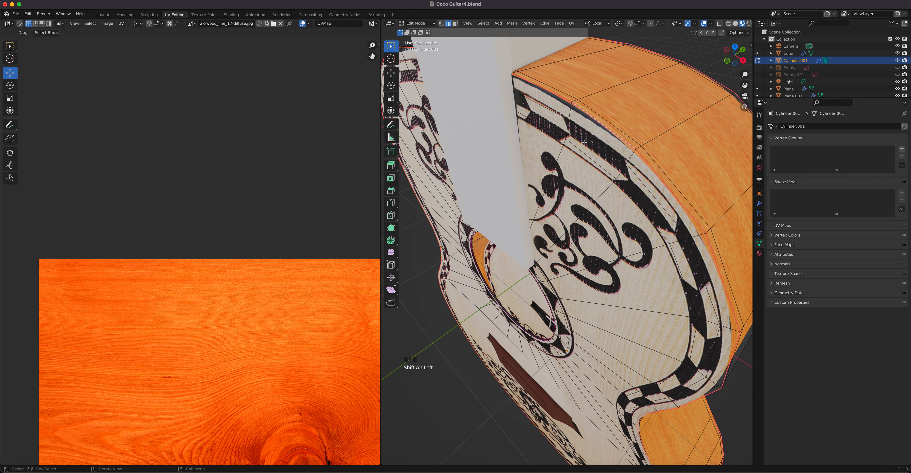
In wireframe shading, add the edge crossing the body's side at the neck joint to the selection and mark it as a seam
{"action": "left_click", "coordinate": [728, 23]}
{"action": "middle_click_drag", "start_coordinate": [534, 82], "coordinate": [554, 100]}
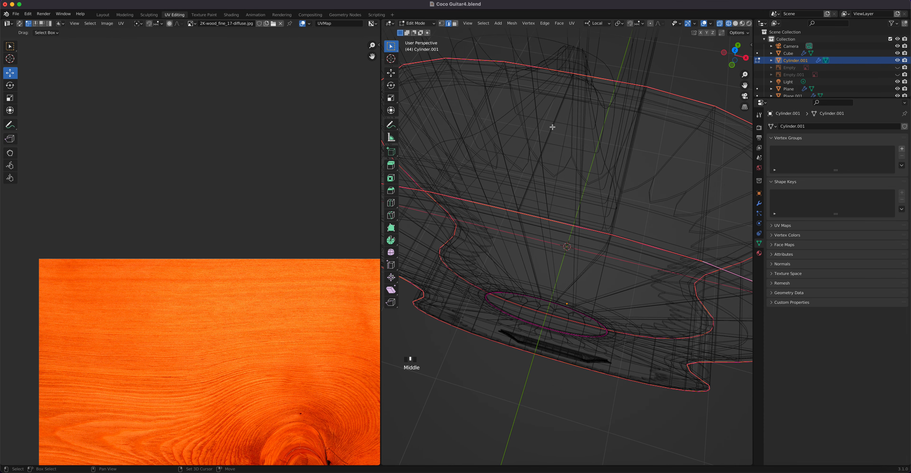
{"action": "left_click", "coordinate": [551, 127], "text": "shift"}
{"action": "scroll", "coordinate": [568, 94], "scroll_direction": "up", "scroll_amount": 2}
{"action": "scroll", "coordinate": [544, 127], "scroll_direction": "down", "scroll_amount": 1}
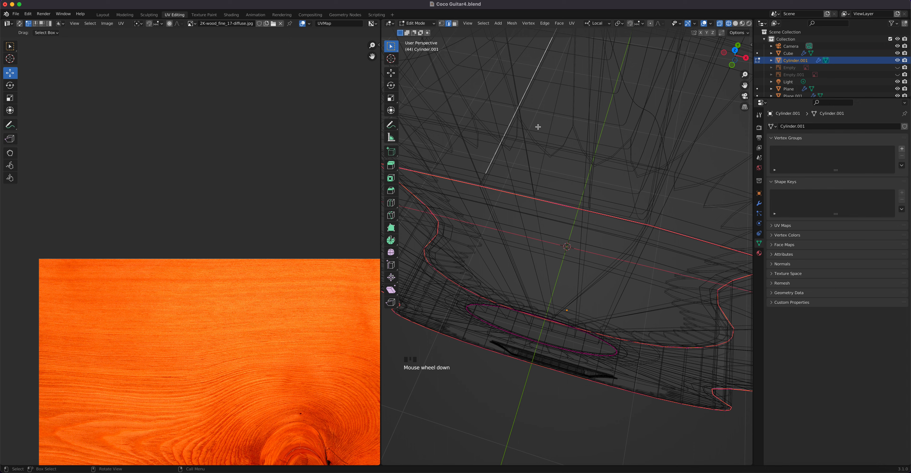
{"action": "left_click", "coordinate": [483, 175], "text": "shift"}
{"action": "middle_click_drag", "start_coordinate": [555, 120], "coordinate": [549, 144], "text": "shift"}
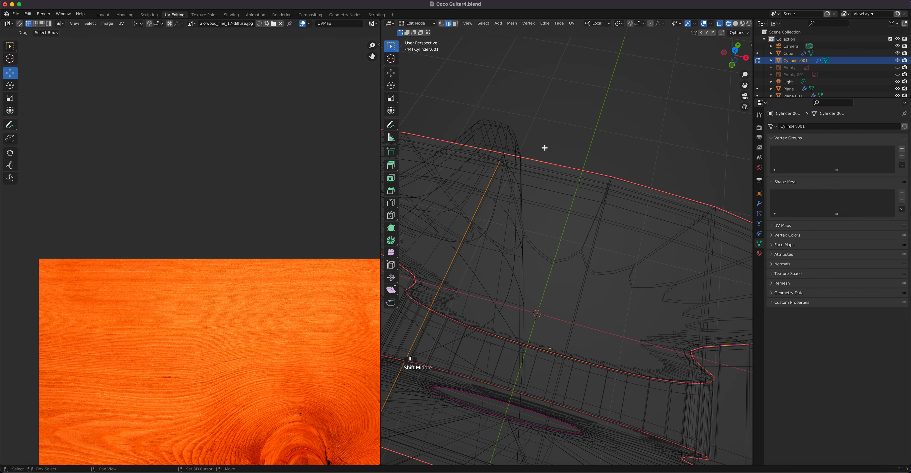
{"action": "left_click", "coordinate": [502, 156], "text": "shift"}
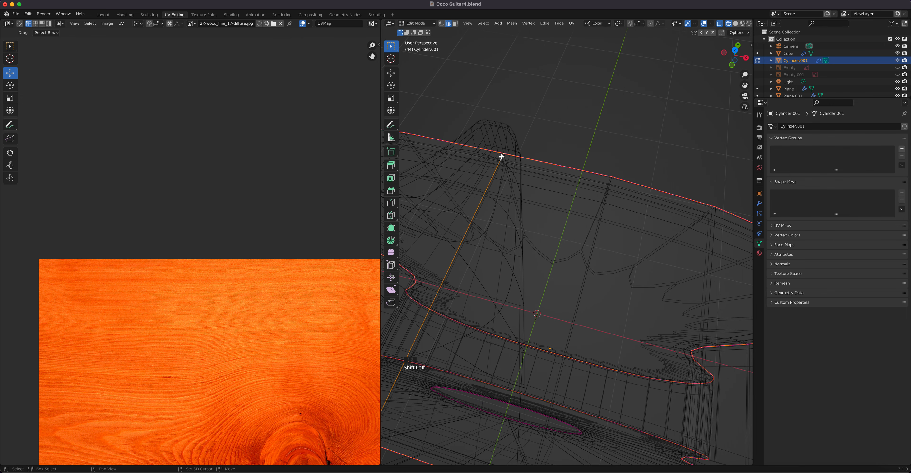
{"action": "right_click", "coordinate": [516, 163]}
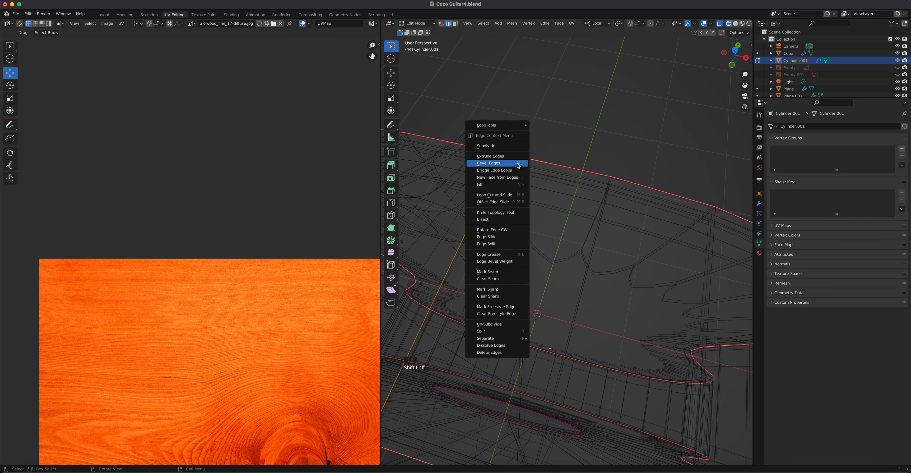
{"action": "left_click", "coordinate": [500, 272]}
{"action": "middle_click_drag", "start_coordinate": [501, 273], "coordinate": [528, 253]}
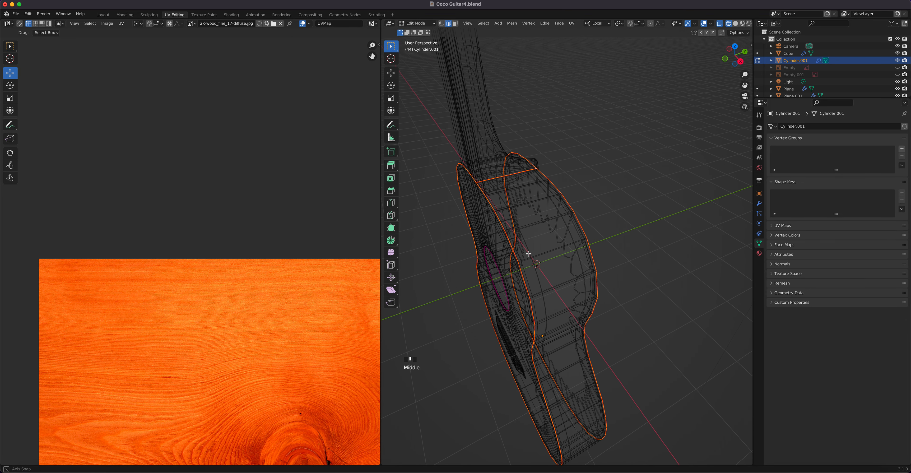
Select the guitar body's side faces between the seams, unwrap them, and show the model in material preview shading
{"action": "key", "text": "3"}
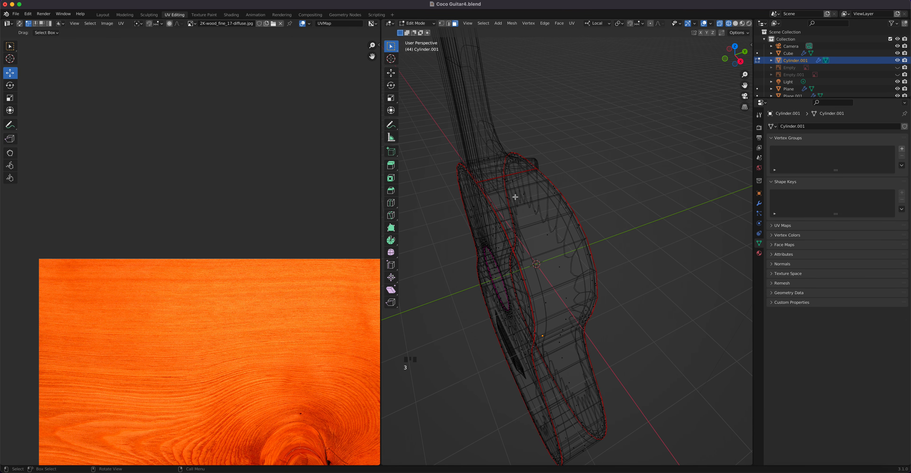
{"action": "left_click", "coordinate": [515, 184]}
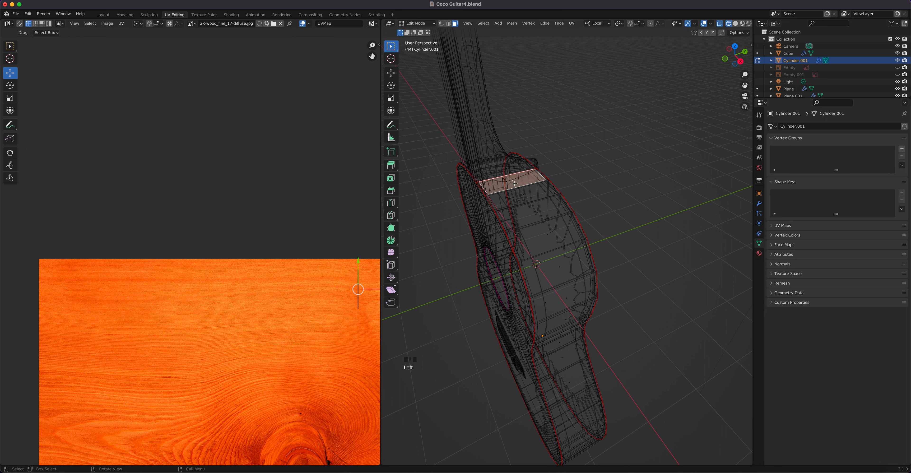
{"action": "left_click", "coordinate": [515, 188], "text": "alt"}
{"action": "key", "text": "ctrl+KP_Add"}
{"action": "key", "text": "u"}
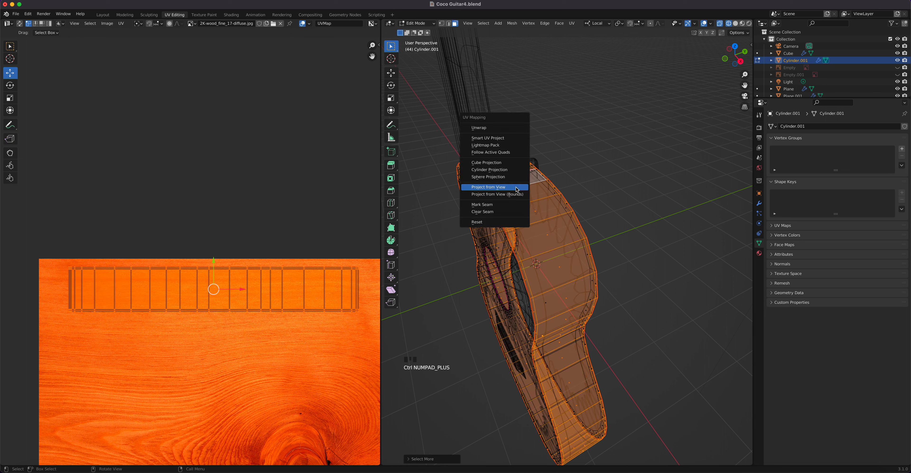
{"action": "left_click", "coordinate": [500, 129]}
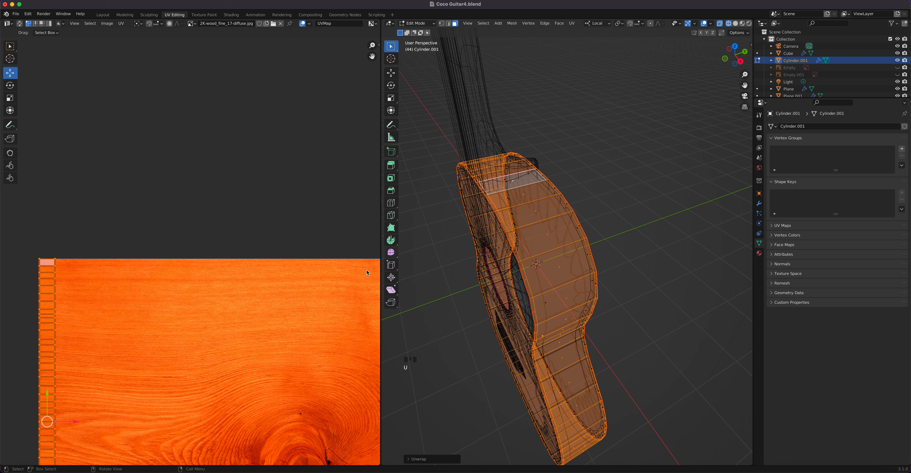
{"action": "scroll", "coordinate": [145, 313], "scroll_direction": "down", "scroll_amount": 3}
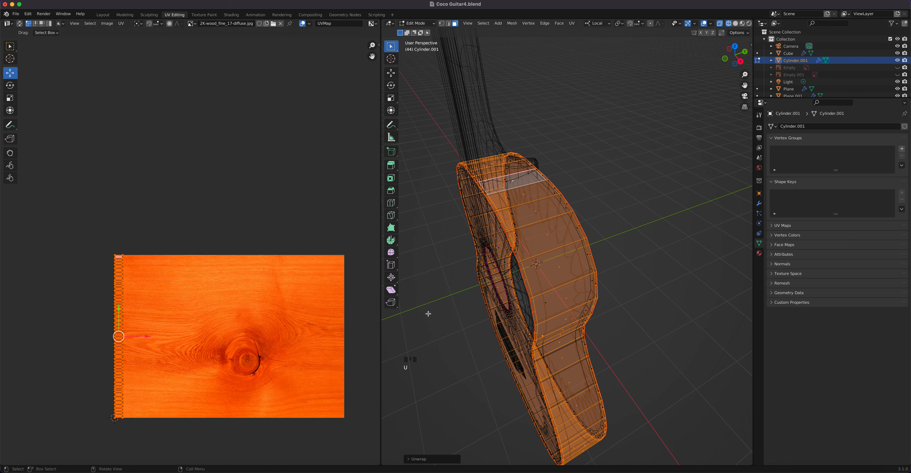
{"action": "left_click", "coordinate": [743, 23]}
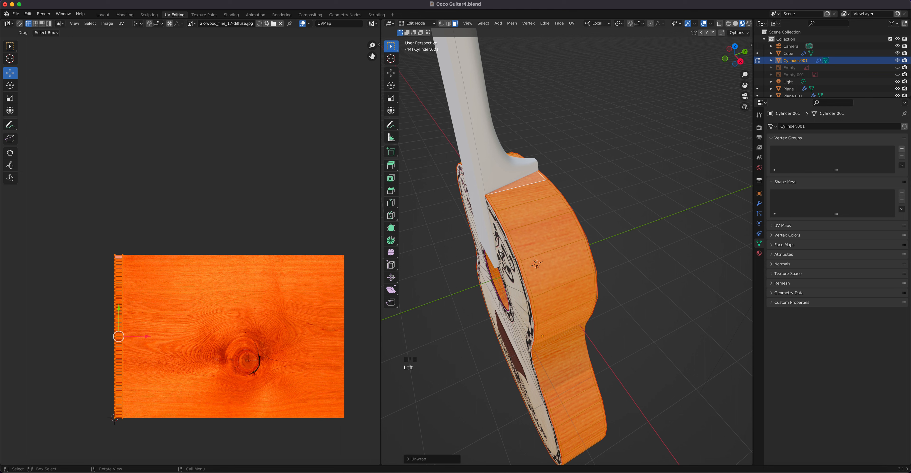
Rotate the unwrapped side UV strip by 90 degrees and move it onto the plain grain near the wood image's upper edge
{"action": "left_click_drag", "start_coordinate": [77, 242], "coordinate": [173, 433]}
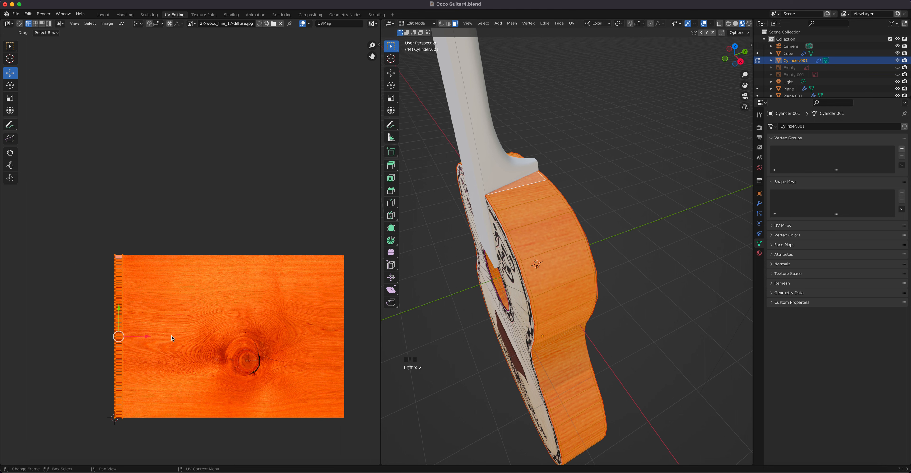
{"action": "type", "text": "r90"}
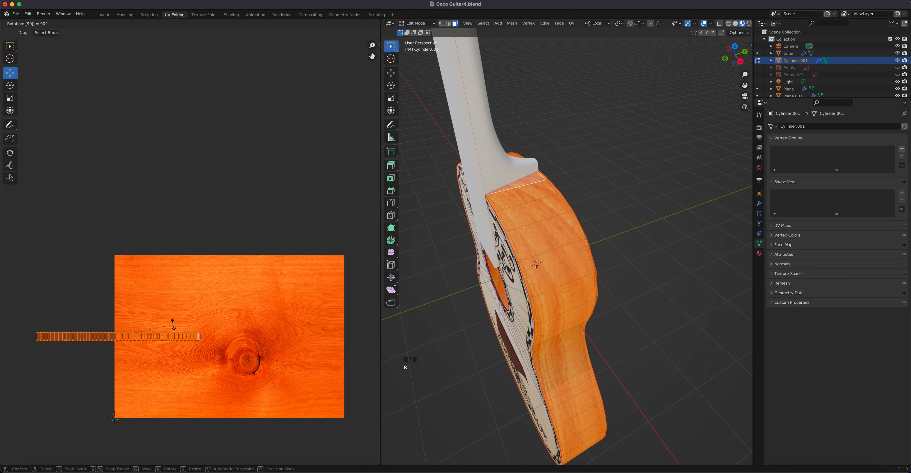
{"action": "key", "text": "Return"}
{"action": "key", "text": "g"}
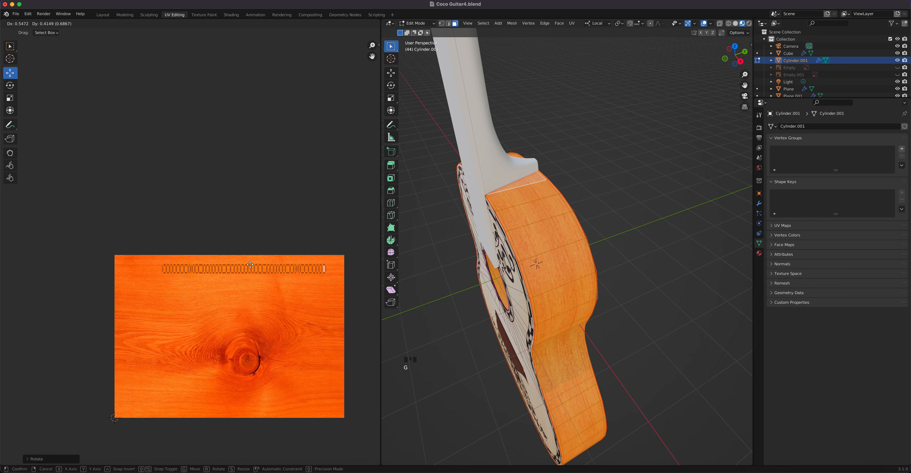
{"action": "left_click", "coordinate": [238, 264]}
{"action": "scroll", "coordinate": [252, 290], "scroll_direction": "up", "scroll_amount": 2}
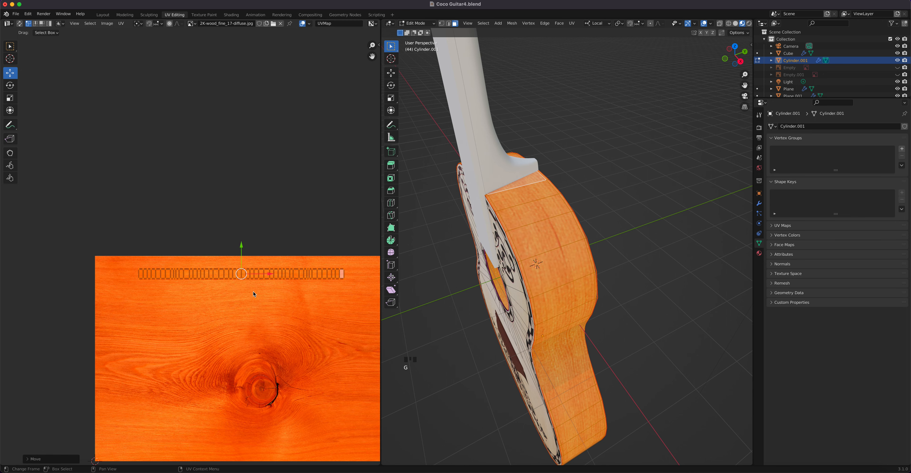
{"action": "middle_click_drag", "start_coordinate": [253, 300], "coordinate": [188, 283]}
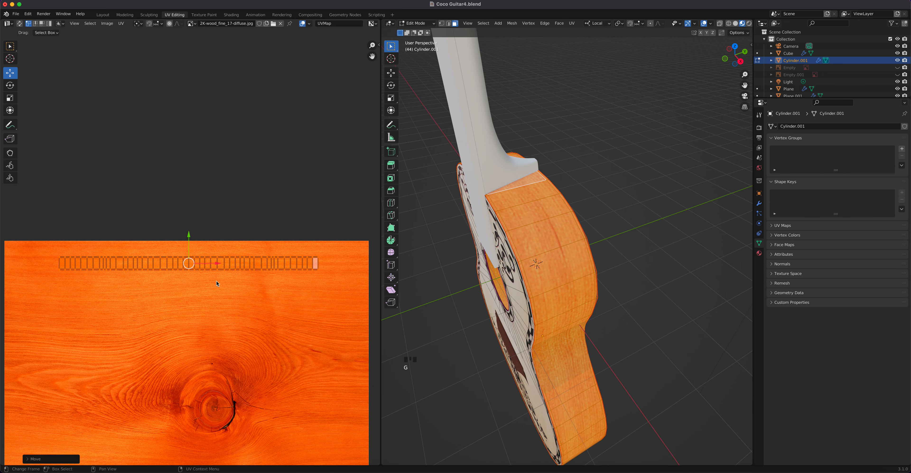
Scale the side UV strip to span the image's width, stretch it vertically, and reposition it against the wood image's upper edge
{"action": "key", "text": "s"}
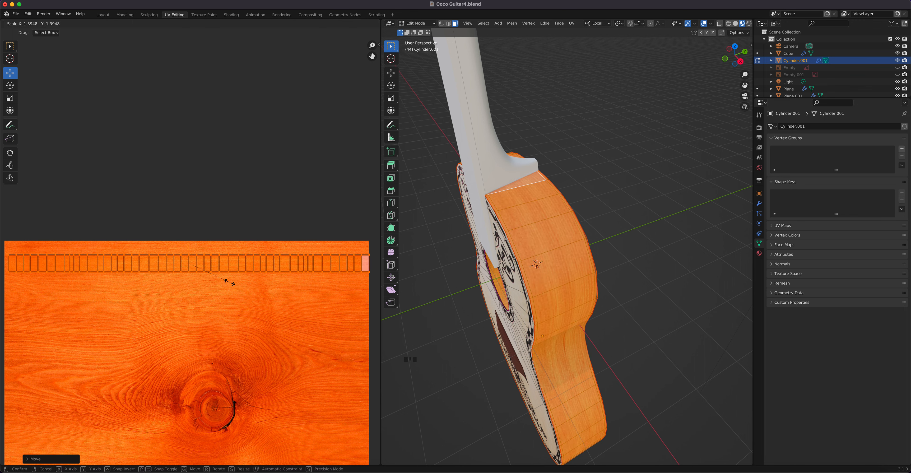
{"action": "left_click", "coordinate": [229, 283]}
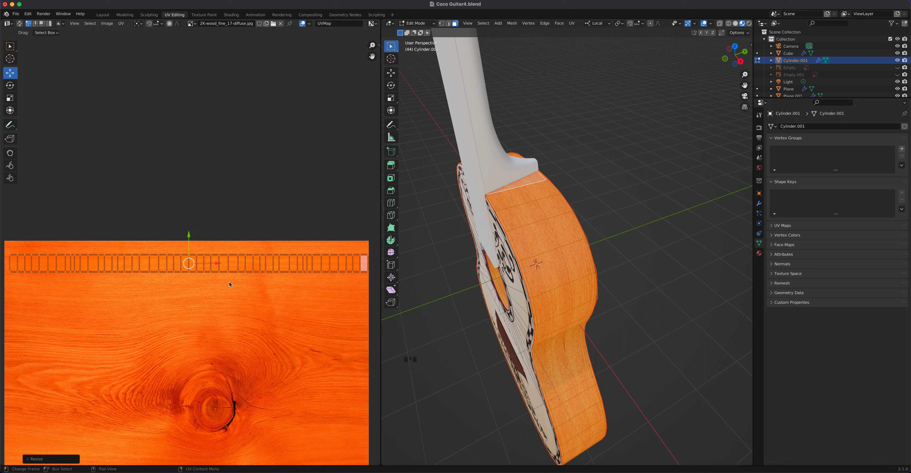
{"action": "left_click", "coordinate": [10, 98]}
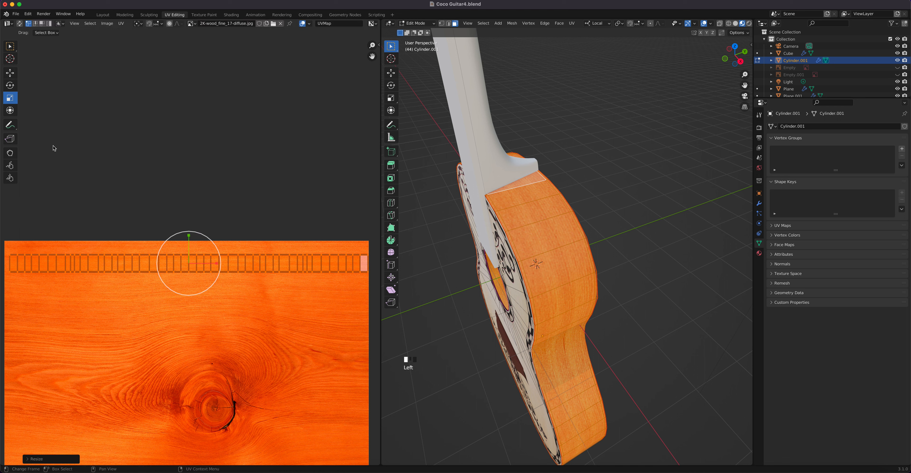
{"action": "left_click_drag", "start_coordinate": [189, 232], "coordinate": [191, 193]}
{"action": "key", "text": "g"}
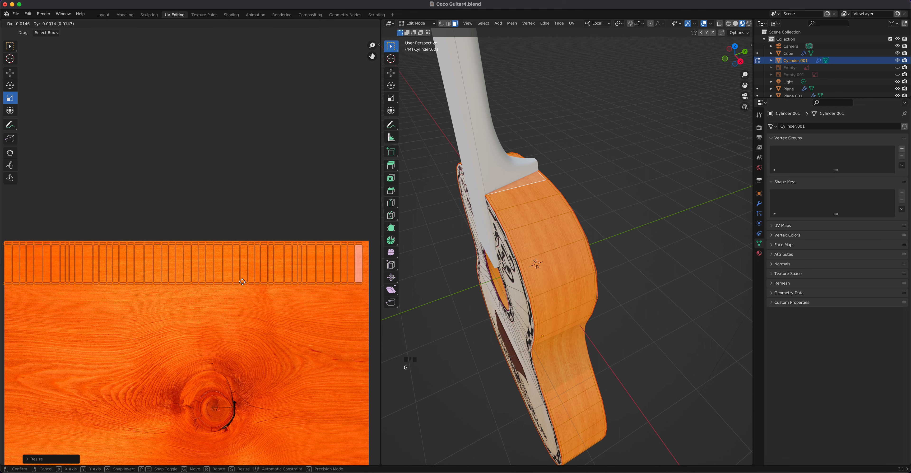
{"action": "left_click", "coordinate": [182, 264]}
Inspect the guitar's sides and back in Object Mode
{"action": "key", "text": "Tab"}
{"action": "middle_click_drag", "start_coordinate": [564, 303], "coordinate": [516, 294]}
{"action": "left_click", "coordinate": [555, 291]}
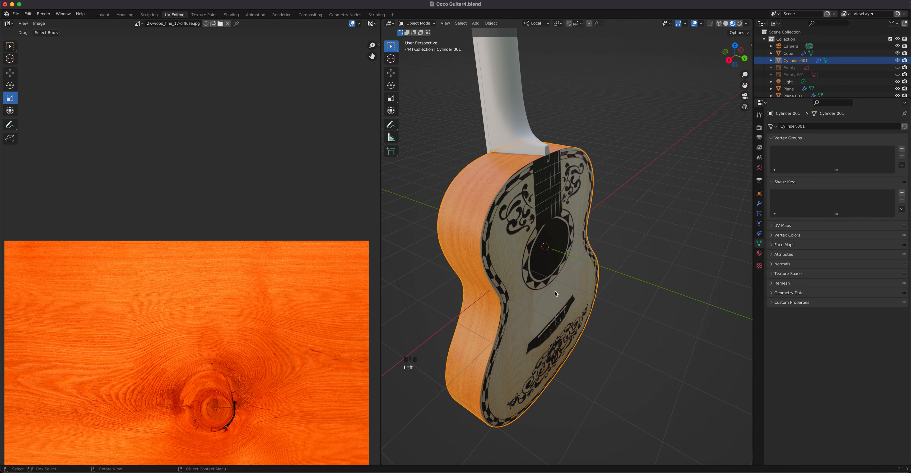
{"action": "mouse_move", "coordinate": [540, 268]}
{"action": "middle_mouse_down"}
{"action": "mouse_move", "coordinate": [514, 243]}
{"action": "mouse_move", "coordinate": [495, 244]}
{"action": "mouse_move", "coordinate": [541, 253]}
{"action": "middle_mouse_up"}
In Edit Mode, select the guitar's back face with its surrounding rim faces and project their UVs from the back orthographic view
{"action": "key", "text": "Tab"}
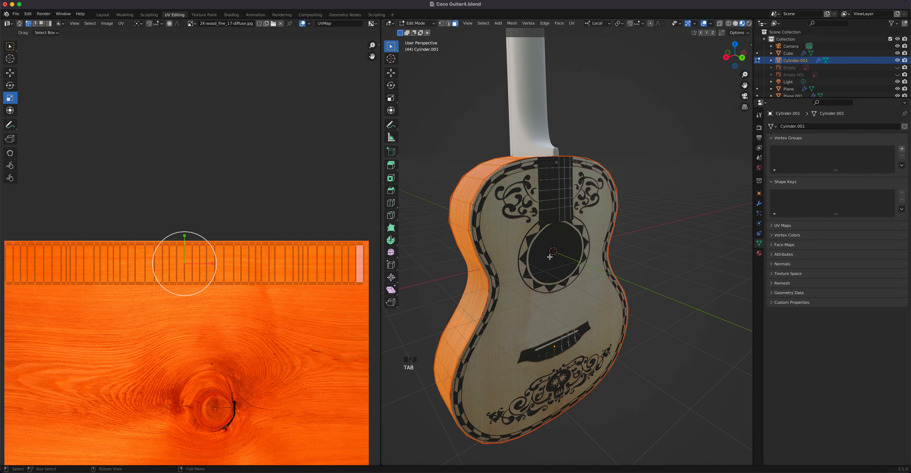
{"action": "left_click", "coordinate": [551, 261]}
{"action": "key", "text": "ctrl+KP_Add"}
{"action": "key", "text": "ctrl+KP_Add"}
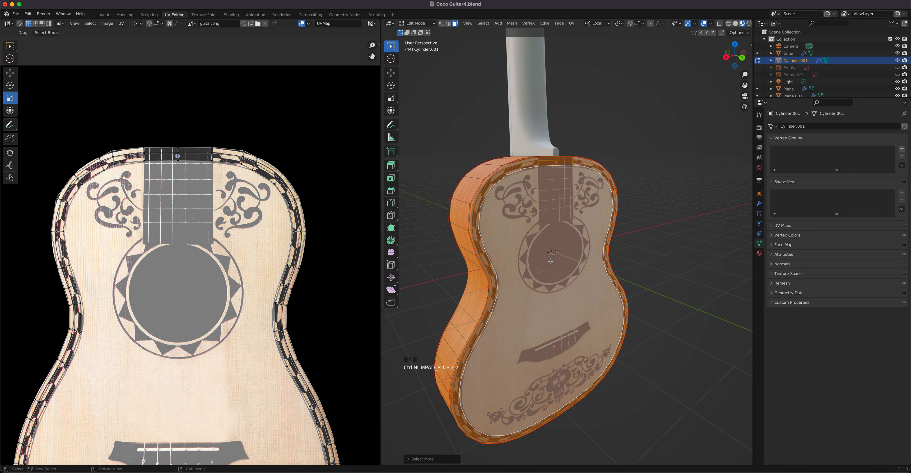
{"action": "key", "text": "KP_3"}
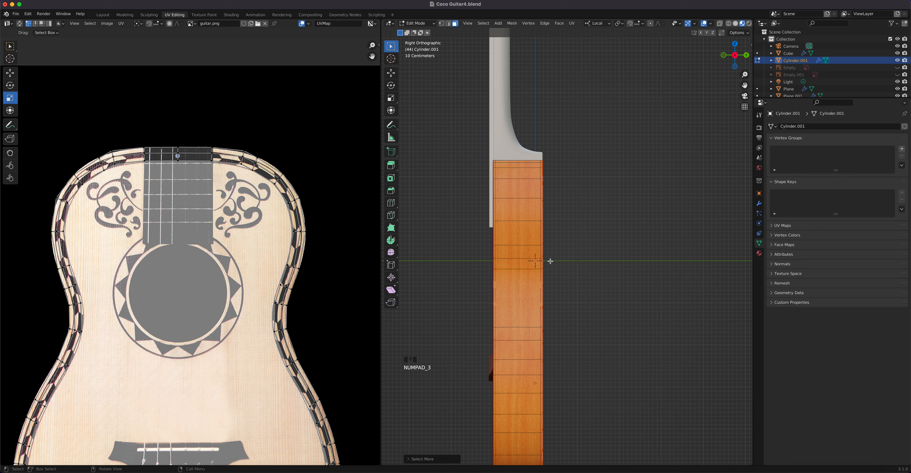
{"action": "key", "text": "ctrl+KP_1"}
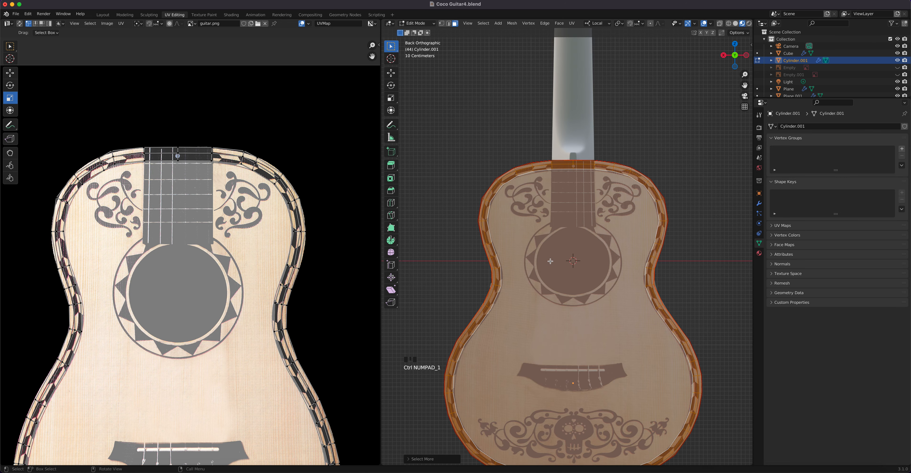
{"action": "key", "text": "u"}
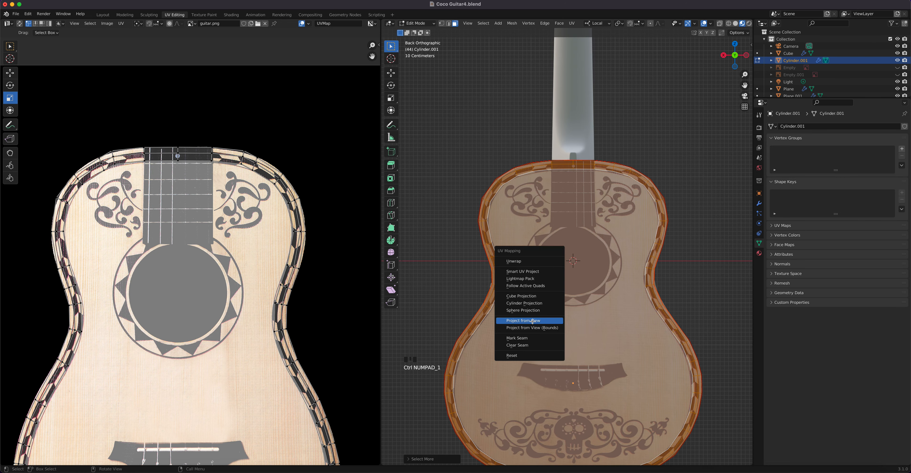
{"action": "left_click", "coordinate": [550, 321]}
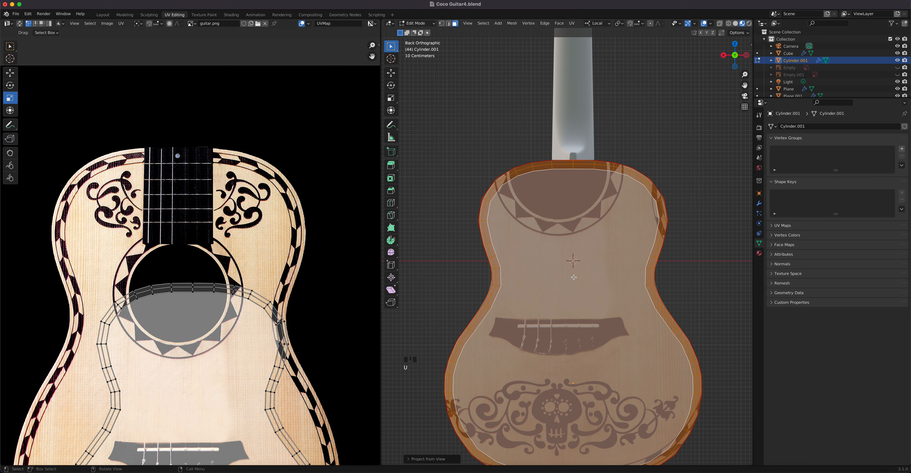
In the Shading workspace, create a new material in the empty third slot and assign it to the selected back faces
{"action": "left_click", "coordinate": [231, 15]}
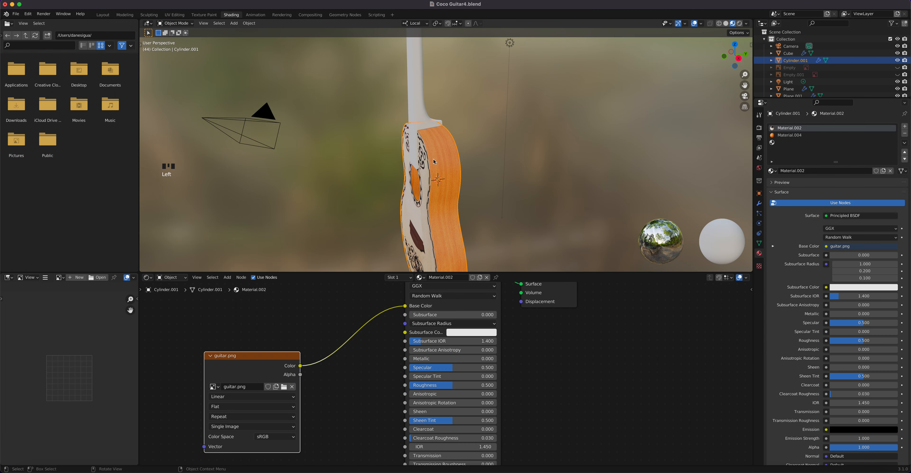
{"action": "left_click", "coordinate": [793, 143]}
{"action": "left_click", "coordinate": [799, 171]}
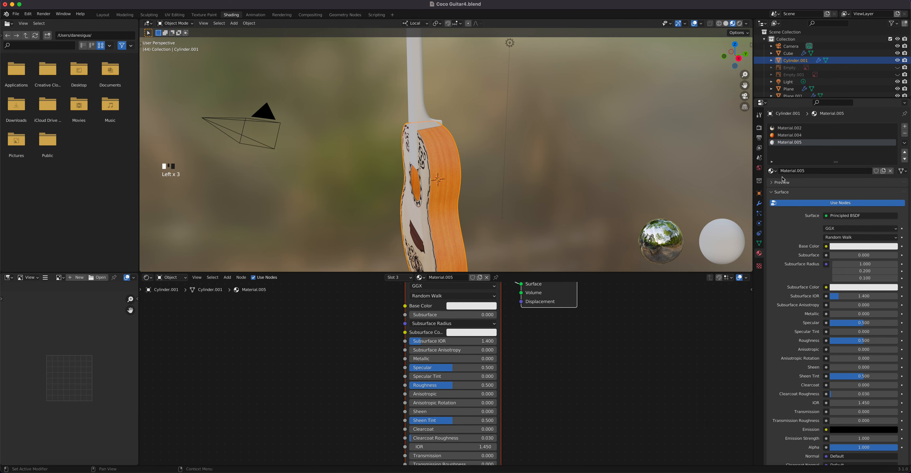
{"action": "middle_click_drag", "start_coordinate": [504, 210], "coordinate": [461, 189]}
{"action": "key", "text": "Tab"}
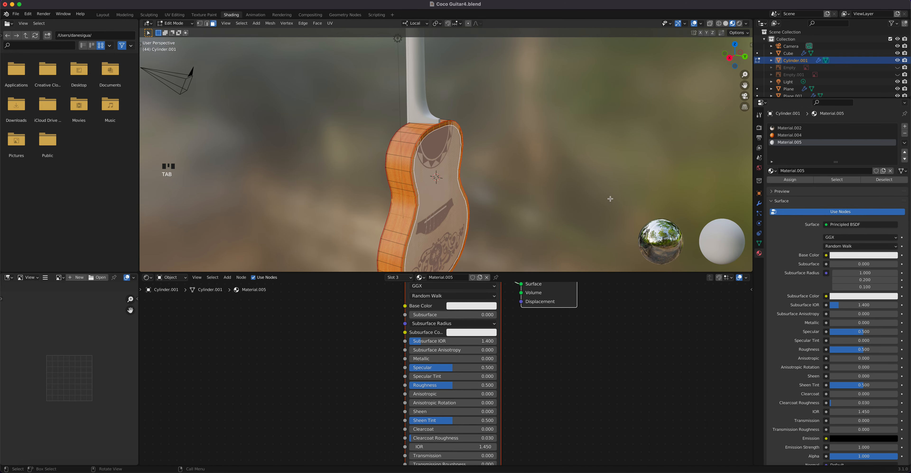
{"action": "left_click", "coordinate": [782, 180]}
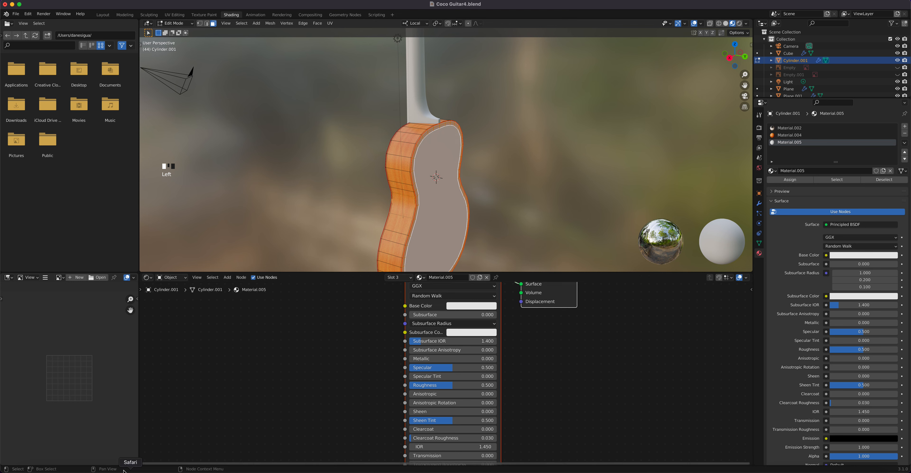
Add 4K-wood_fine_23-diffuse.jpg from the wood_fine_23-4K folder as an image texture, connect it to the Base Color, and check the guitar's back
{"action": "left_click", "coordinate": [33, 471]}
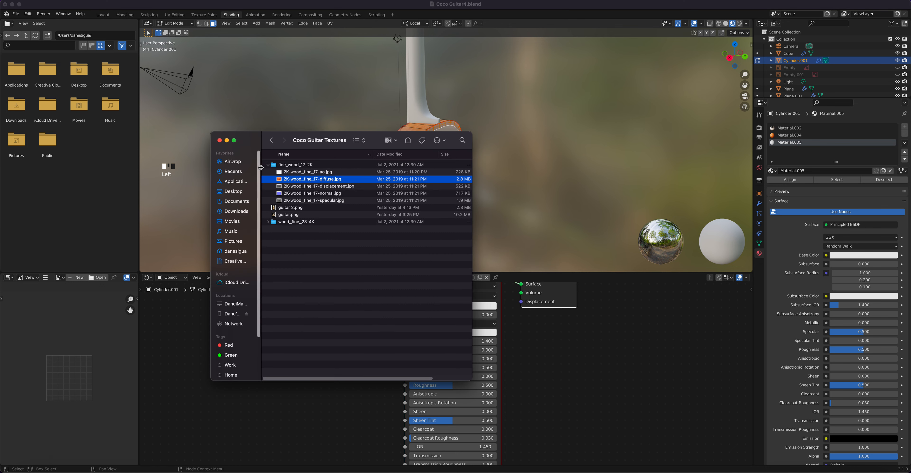
{"action": "left_click", "coordinate": [267, 165]}
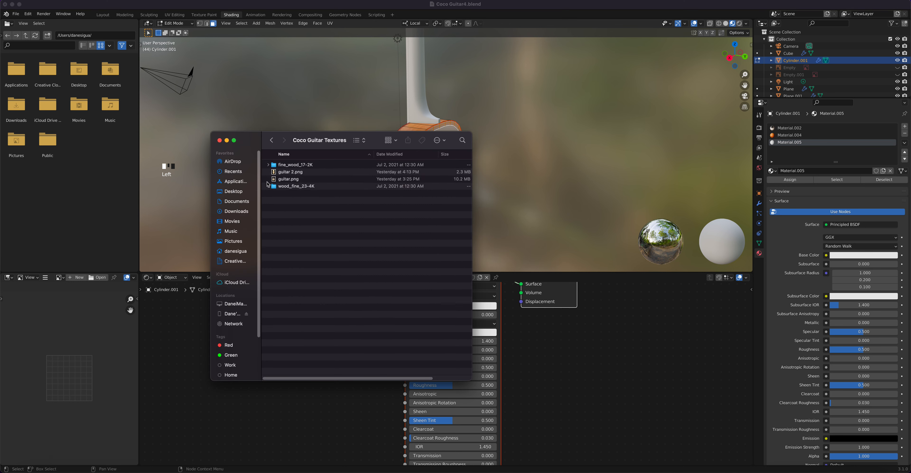
{"action": "left_click", "coordinate": [268, 186]}
{"action": "left_click", "coordinate": [299, 200]}
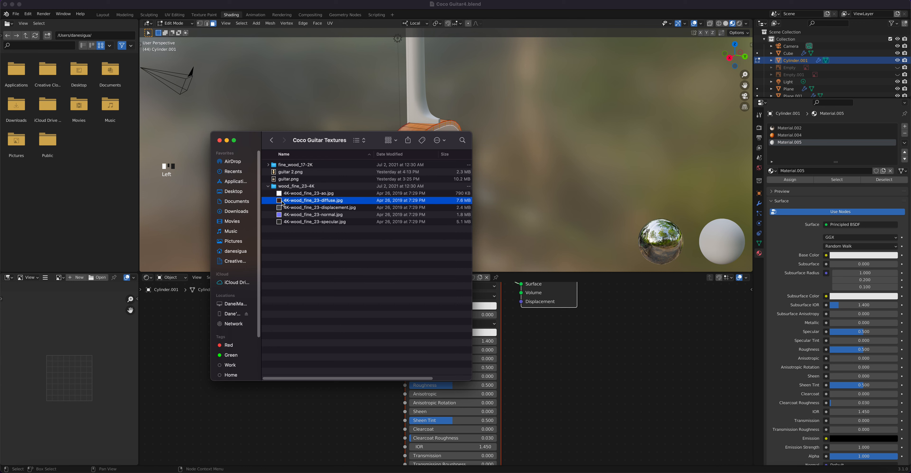
{"action": "left_click_drag", "start_coordinate": [282, 203], "coordinate": [405, 306]}
{"action": "left_click", "coordinate": [291, 413]}
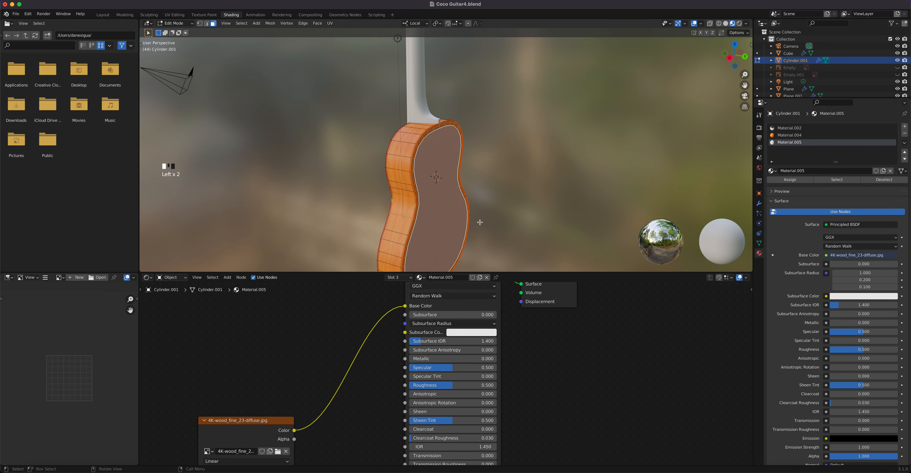
{"action": "middle_click_drag", "start_coordinate": [437, 179], "coordinate": [428, 173]}
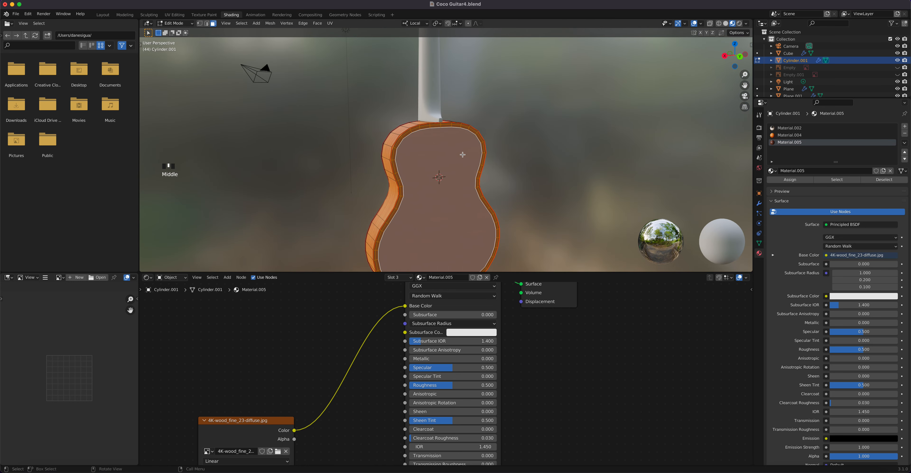
{"action": "scroll", "coordinate": [462, 156], "scroll_direction": "up", "scroll_amount": 5}
{"action": "scroll", "coordinate": [462, 156], "scroll_direction": "down", "scroll_amount": 2}
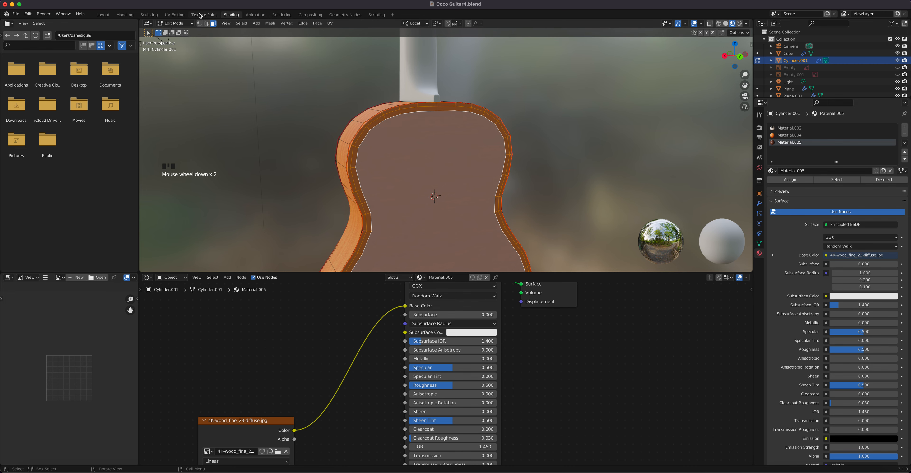
In the UV Editing workspace, reassign Material.005 to the guitar's selected back faces and project their UVs from the back view again
{"action": "left_click", "coordinate": [167, 15]}
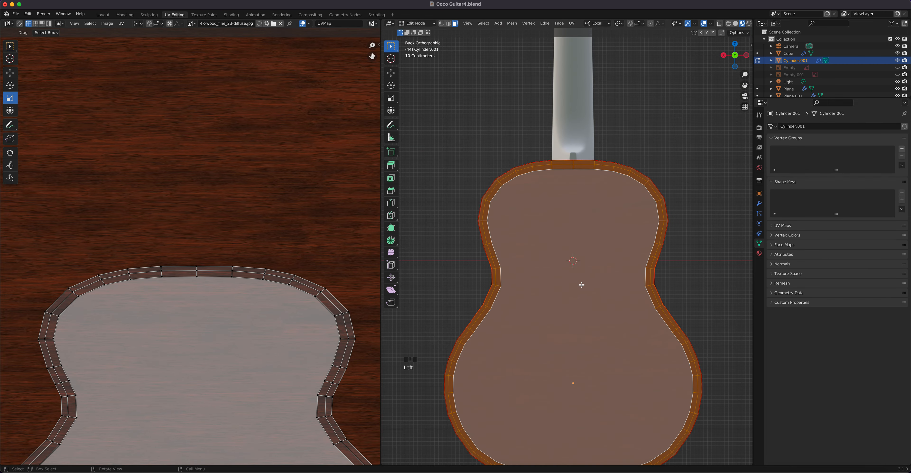
{"action": "scroll", "coordinate": [583, 284], "scroll_direction": "down", "scroll_amount": 4}
{"action": "scroll", "coordinate": [602, 247], "scroll_direction": "up", "scroll_amount": 3}
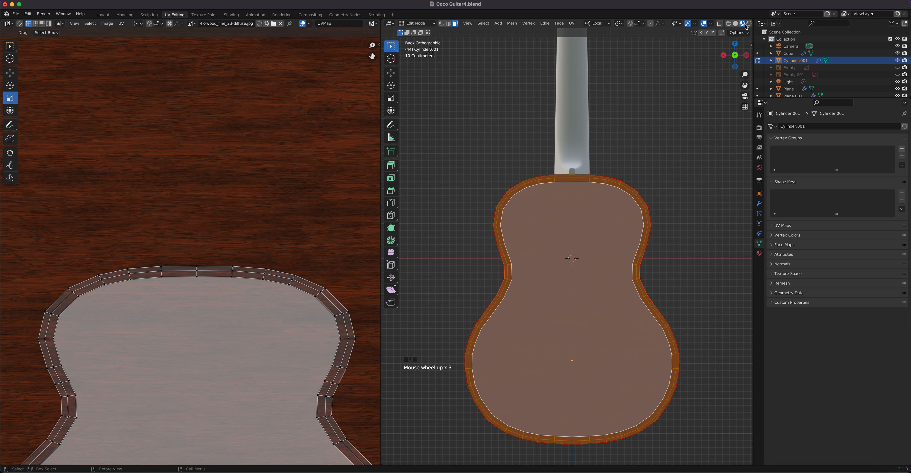
{"action": "left_click", "coordinate": [759, 253]}
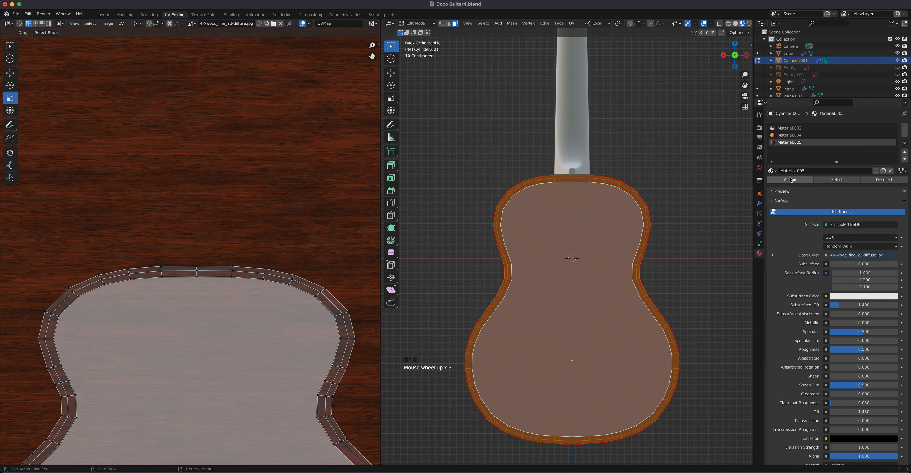
{"action": "left_click", "coordinate": [790, 178]}
{"action": "scroll", "coordinate": [176, 282], "scroll_direction": "down", "scroll_amount": 4}
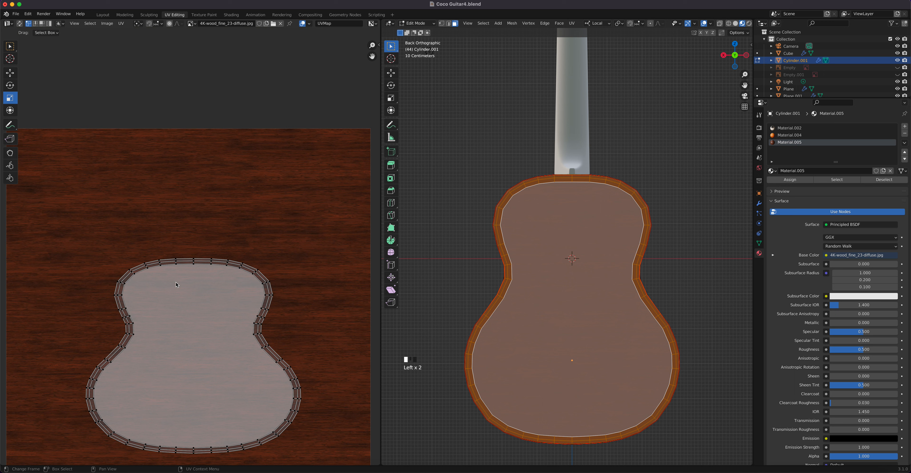
{"action": "scroll", "coordinate": [204, 317], "scroll_direction": "down", "scroll_amount": 1}
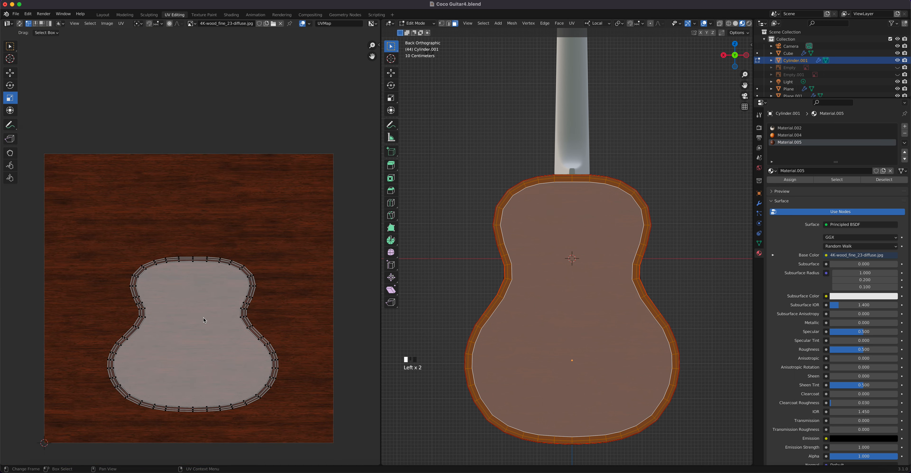
{"action": "key", "text": "u"}
{"action": "left_click", "coordinate": [553, 277]}
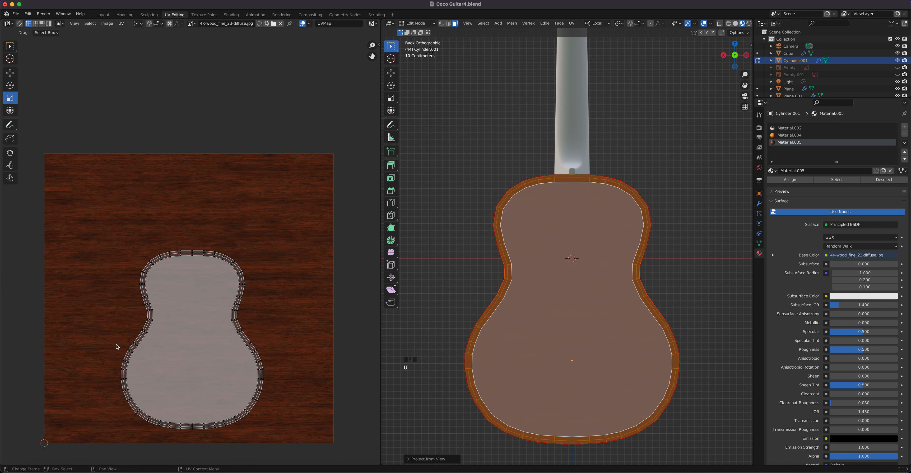
Select all the back's UVs, scale them up to nearly the texture's height, and centre them on the dark wood image
{"action": "left_click_drag", "start_coordinate": [87, 226], "coordinate": [327, 459]}
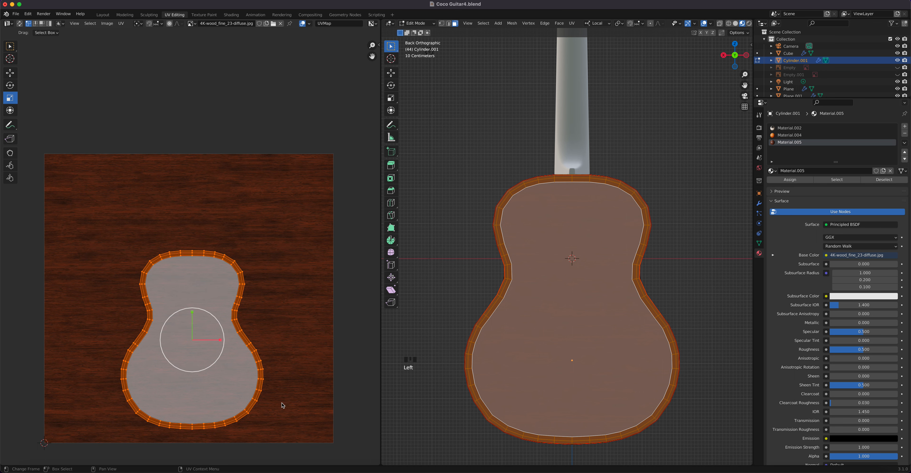
{"action": "key", "text": "a"}
{"action": "right_click", "coordinate": [266, 386]}
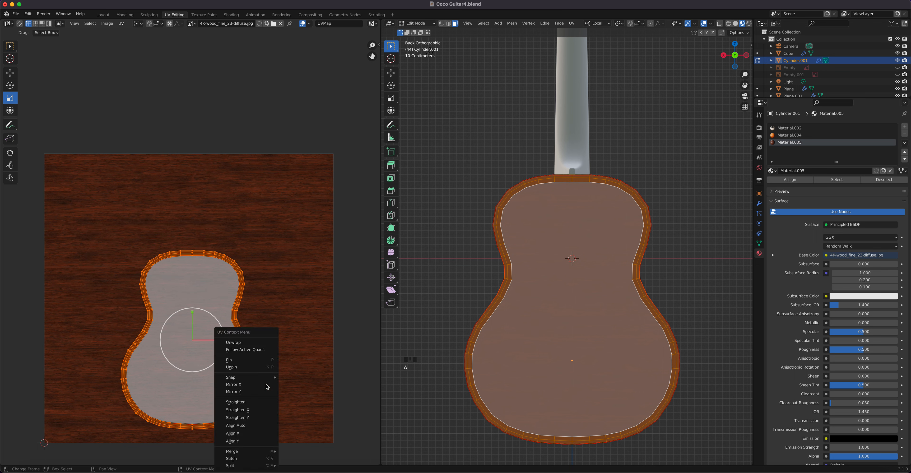
{"action": "key", "text": "s"}
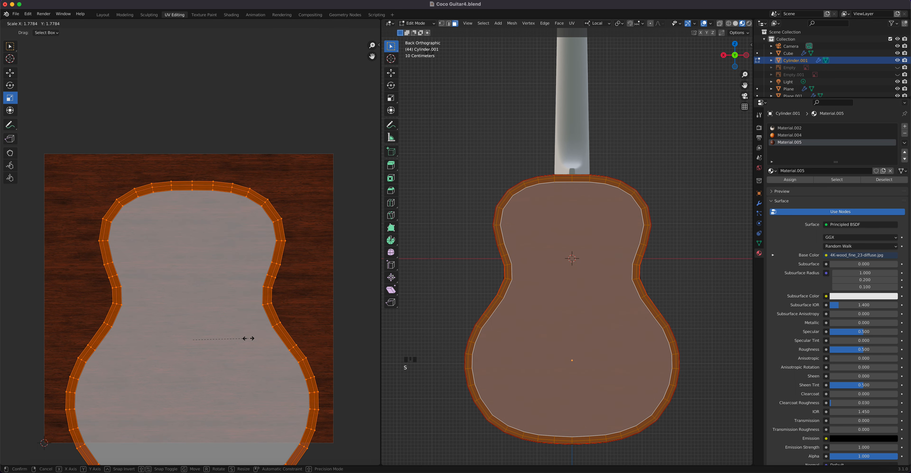
{"action": "left_click", "coordinate": [240, 332]}
{"action": "key", "text": "g"}
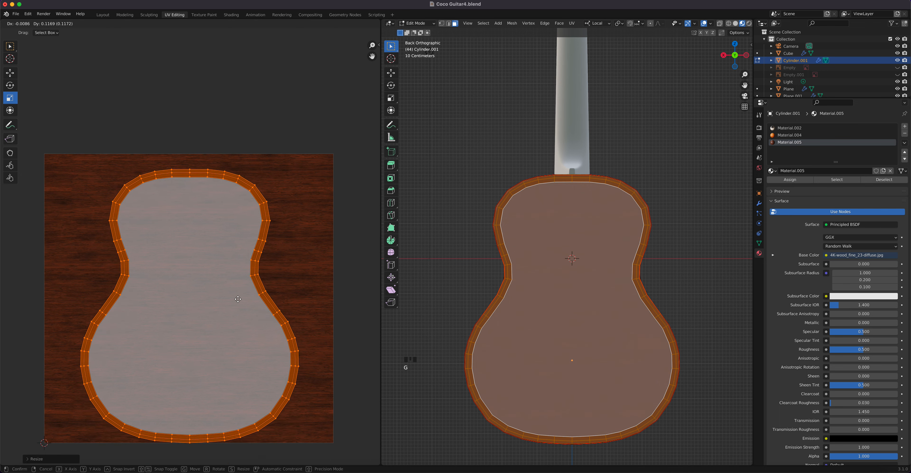
{"action": "left_click", "coordinate": [244, 297]}
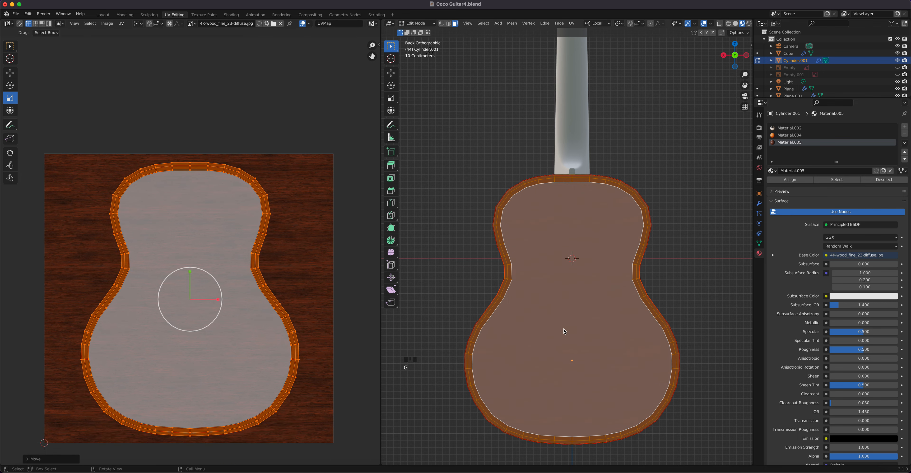
Check the back's wood grain in Object Mode and rotate the back's UVs by 90 degrees in Edit Mode
{"action": "key", "text": "Tab"}
{"action": "middle_click_drag", "start_coordinate": [580, 289], "coordinate": [618, 284]}
{"action": "scroll", "coordinate": [516, 309], "scroll_direction": "up", "scroll_amount": 4}
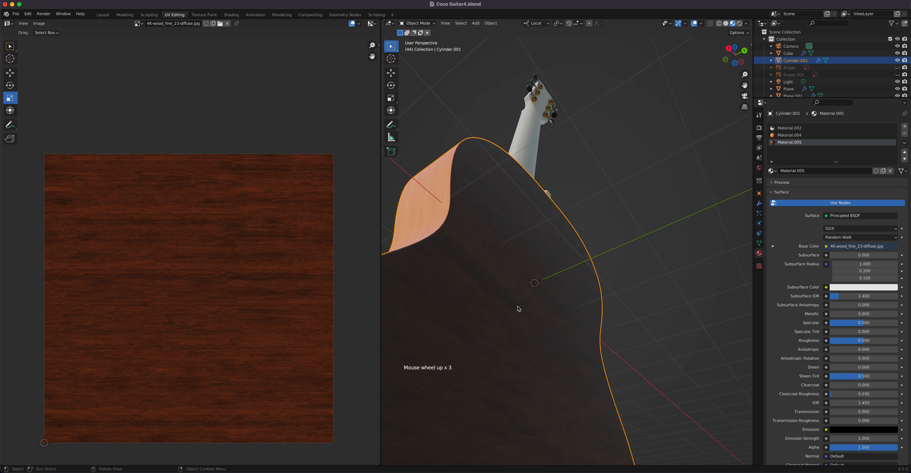
{"action": "middle_click_drag", "start_coordinate": [516, 315], "coordinate": [496, 353]}
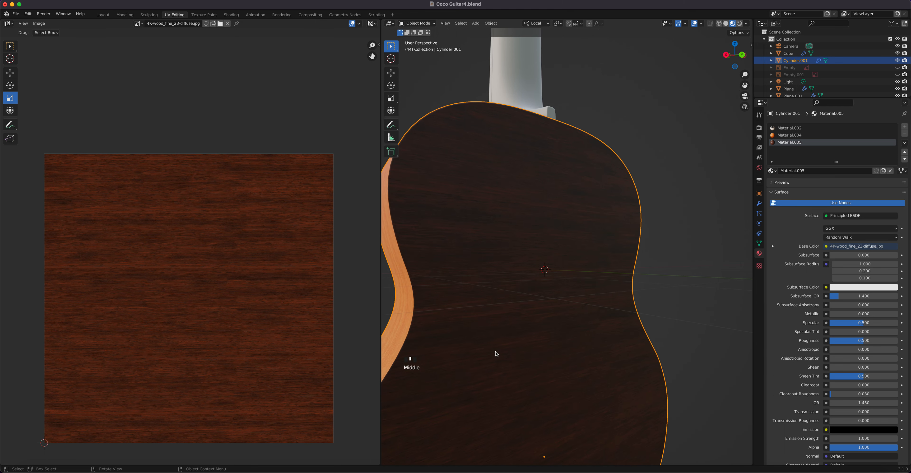
{"action": "key", "text": "Tab"}
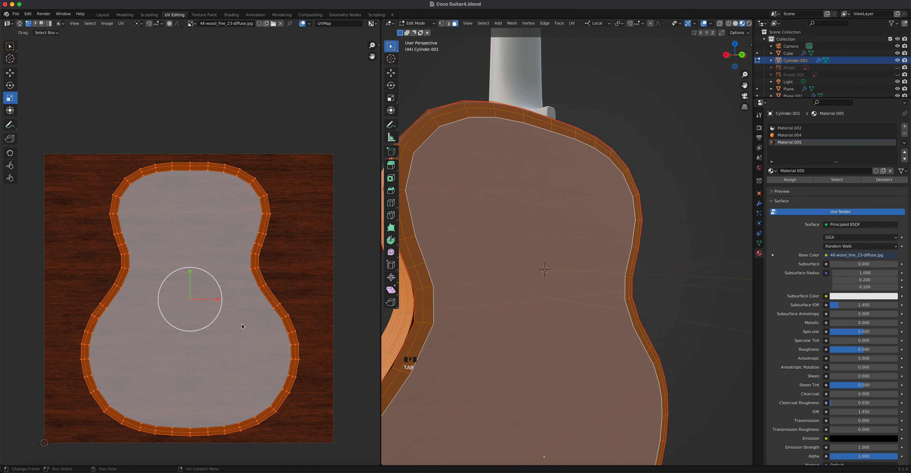
{"action": "type", "text": "r"}
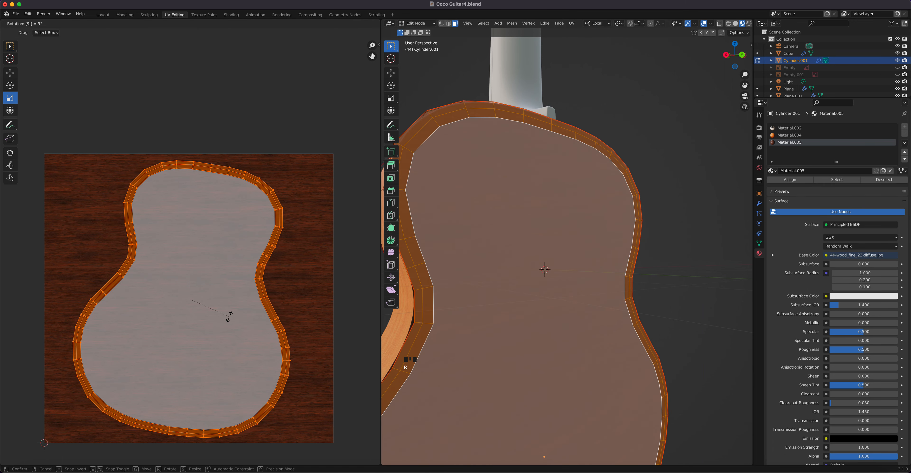
{"action": "type", "text": "90"}
{"action": "key", "text": "Return"}
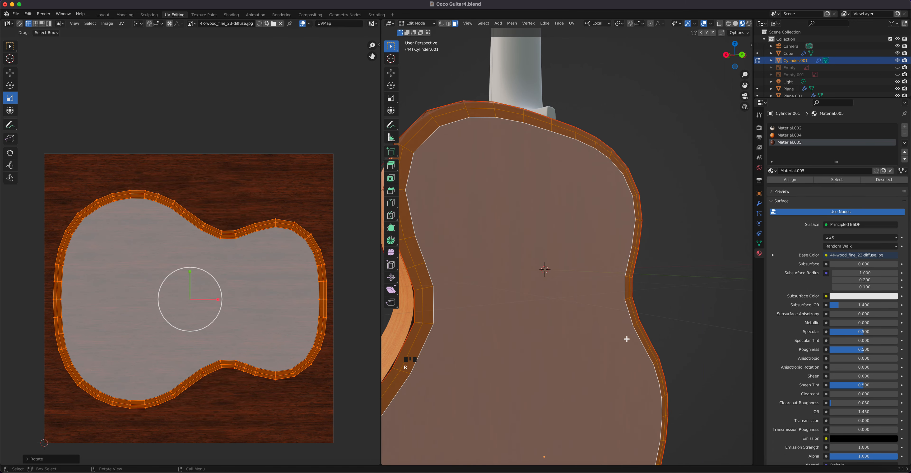
Return to Object Mode, select the guitar's neck, and give it the existing Material.005
{"action": "key", "text": "Tab"}
{"action": "middle_click_drag", "start_coordinate": [614, 341], "coordinate": [492, 359]}
{"action": "scroll", "coordinate": [611, 305], "scroll_direction": "down", "scroll_amount": 3}
{"action": "mouse_move", "coordinate": [610, 304]}
{"action": "middle_mouse_down", "text": "shift"}
{"action": "mouse_move", "coordinate": [592, 82]}
{"action": "mouse_move", "coordinate": [545, 225]}
{"action": "mouse_move", "coordinate": [567, 346]}
{"action": "mouse_move", "coordinate": [549, 426]}
{"action": "mouse_move", "coordinate": [578, 354]}
{"action": "middle_mouse_up", "text": "shift"}
{"action": "left_click", "coordinate": [538, 163]}
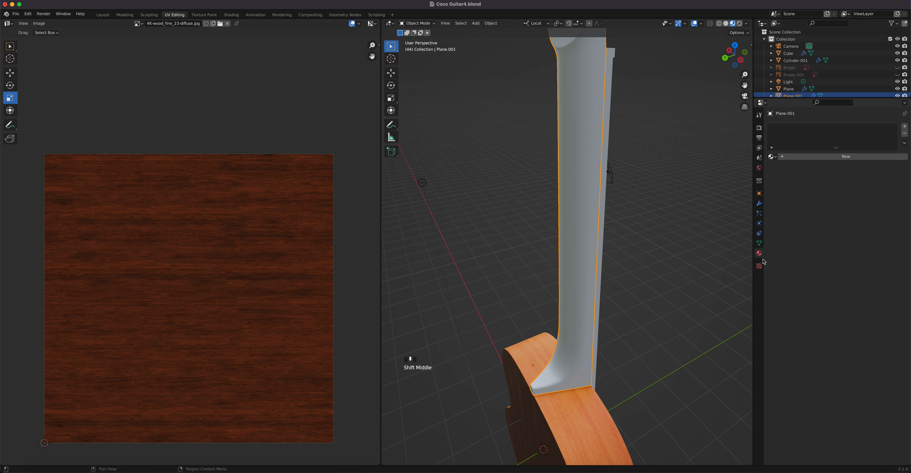
{"action": "left_click", "coordinate": [774, 157]}
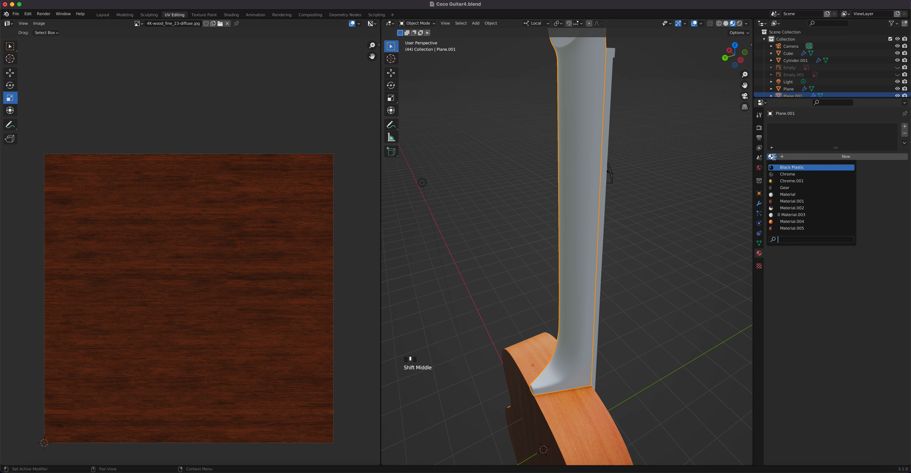
{"action": "left_click", "coordinate": [794, 229]}
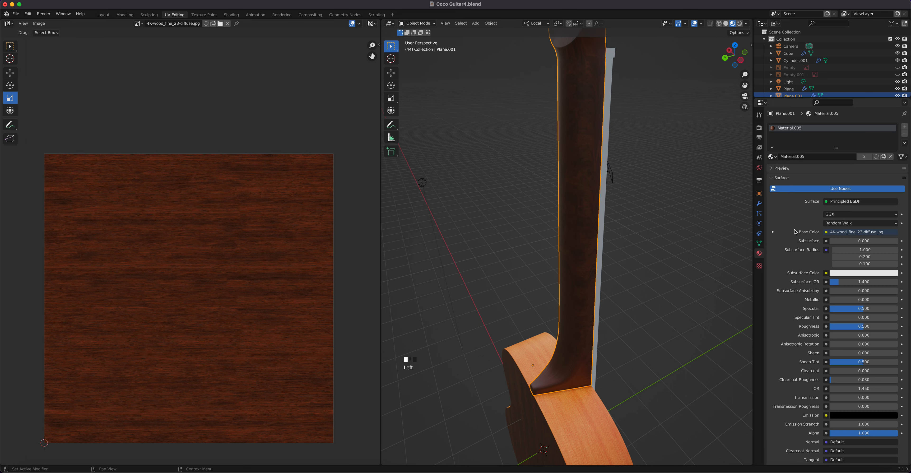
Select the neck's whole mesh in Edit Mode, apply Cube Projection to its UVs, and check the neck in Object Mode
{"action": "middle_click_drag", "start_coordinate": [612, 290], "coordinate": [597, 249]}
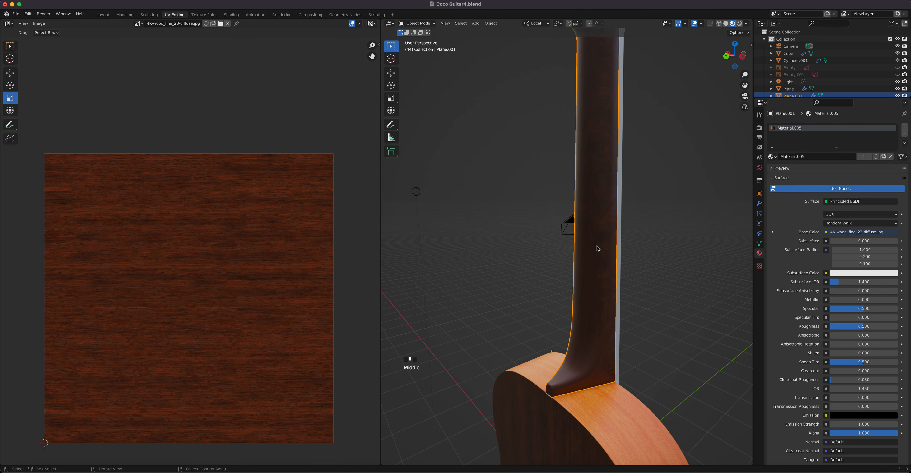
{"action": "key", "text": "Tab"}
{"action": "key", "text": "a"}
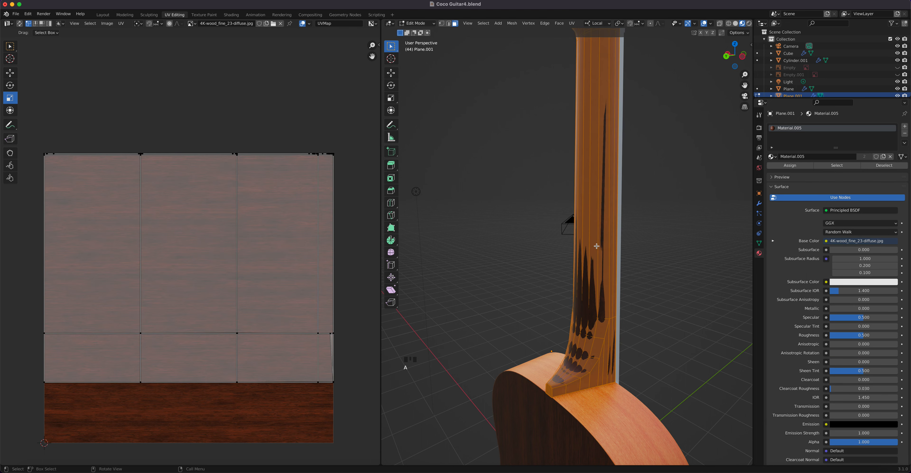
{"action": "key", "text": "u"}
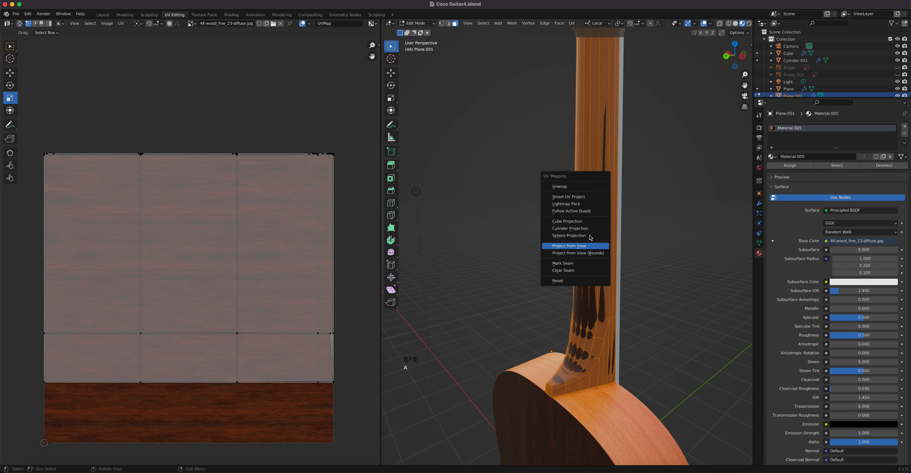
{"action": "left_click", "coordinate": [587, 220]}
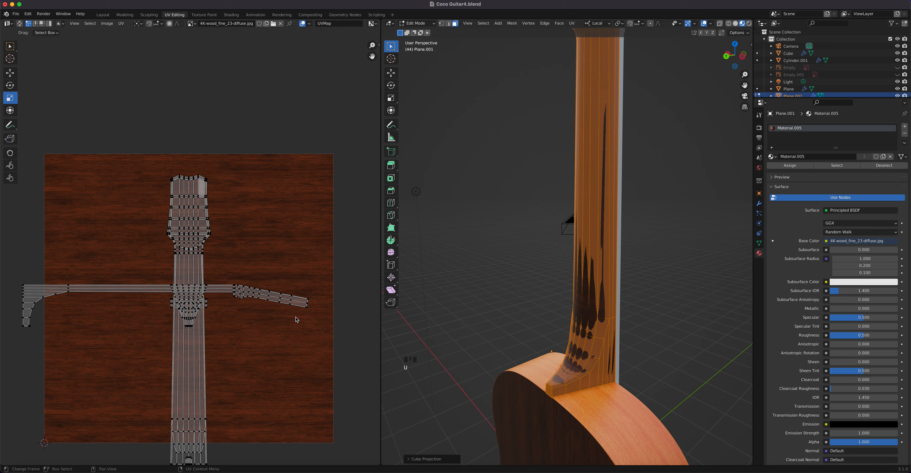
{"action": "scroll", "coordinate": [561, 275], "scroll_direction": "down", "scroll_amount": 5}
{"action": "middle_click_drag", "start_coordinate": [560, 275], "coordinate": [560, 275]}
{"action": "key", "text": "Tab"}
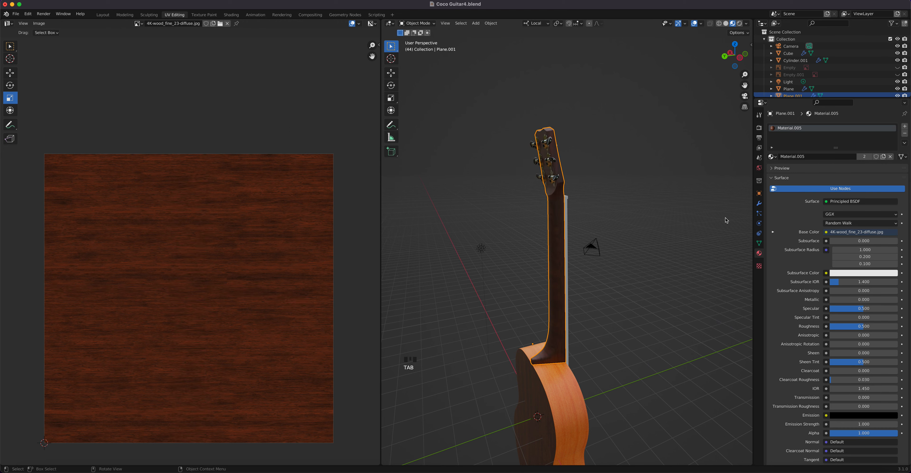
Remove the Subdivision modifier from the neck and reopen its mesh in Edit Mode
{"action": "left_click", "coordinate": [759, 203]}
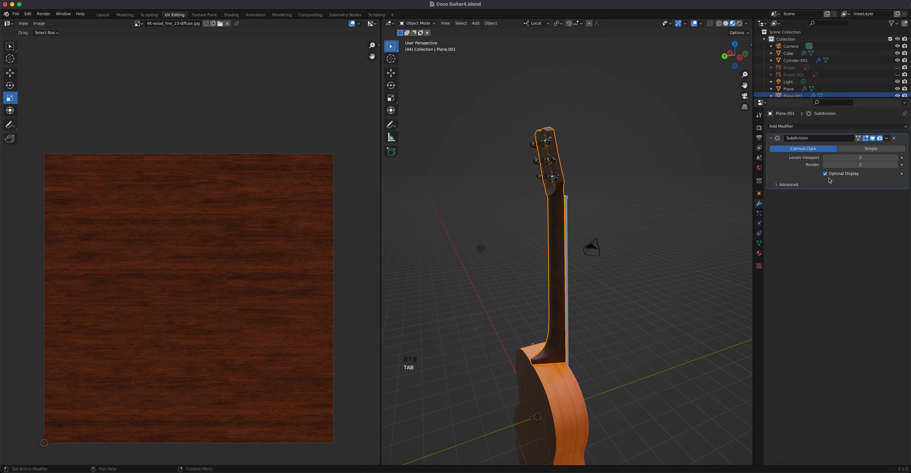
{"action": "left_click", "coordinate": [893, 138]}
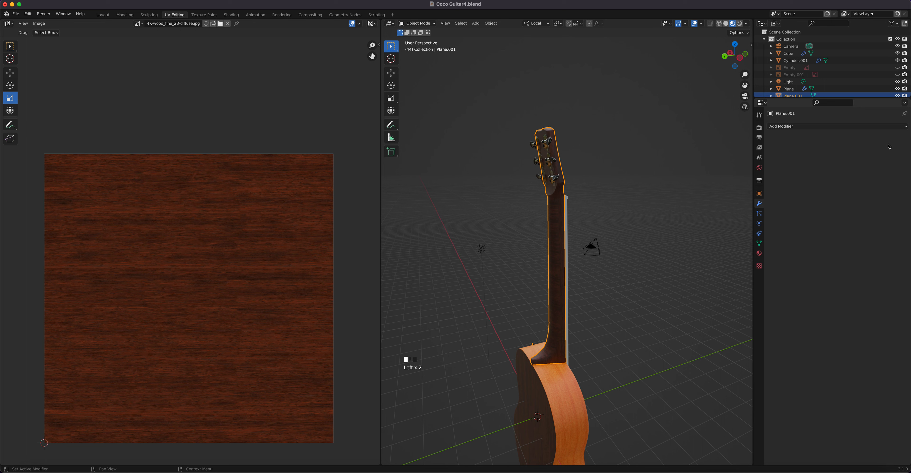
{"action": "key", "text": "Tab"}
{"action": "scroll", "coordinate": [557, 244], "scroll_direction": "up", "scroll_amount": 2}
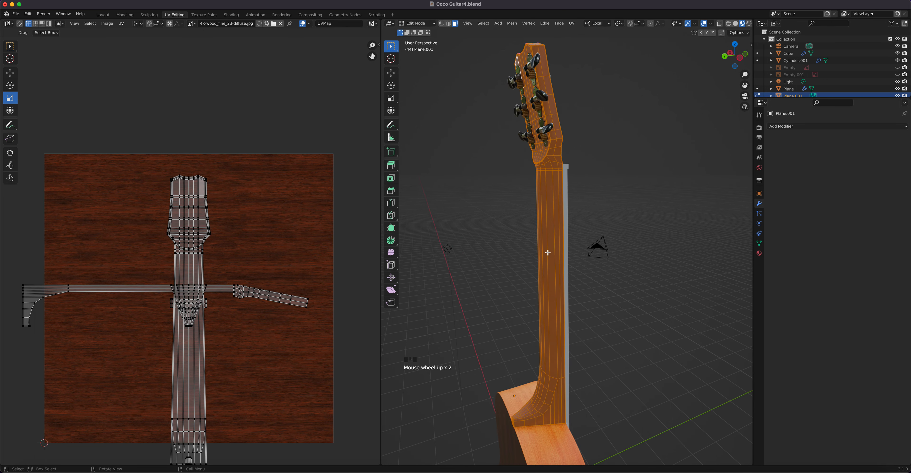
Try Unwrap and Cylinder Projection on the neck's UVs and go back to Cube Projection
{"action": "key", "text": "u"}
{"action": "left_click", "coordinate": [544, 219]}
{"action": "key", "text": "u"}
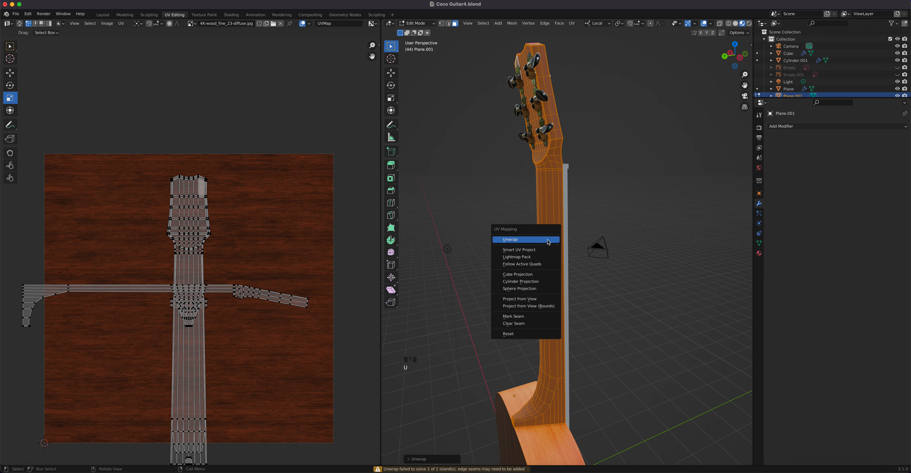
{"action": "left_click", "coordinate": [530, 281]}
{"action": "key", "text": "u"}
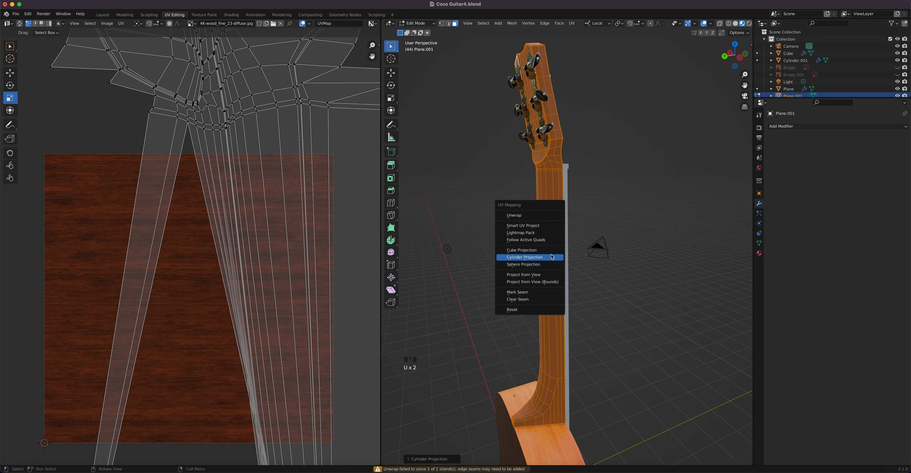
{"action": "left_click", "coordinate": [553, 251]}
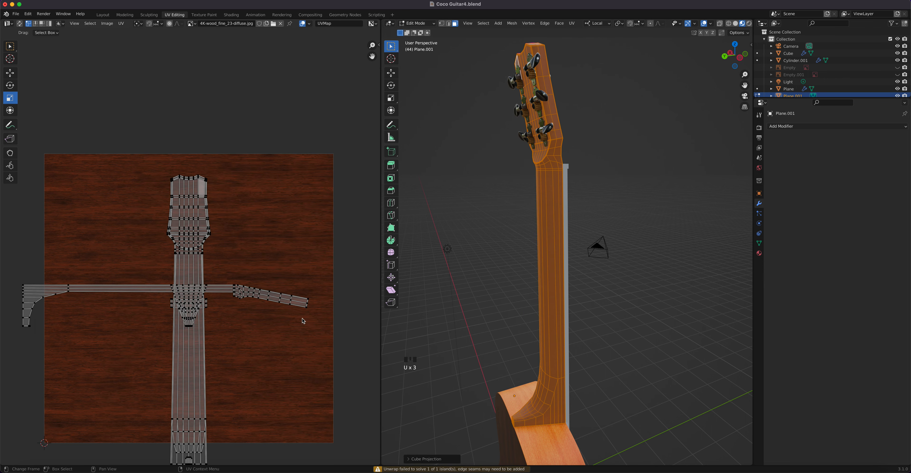
Select the narrow end of the neck's horizontal side-profile UVs and grow the selection along the strip to its far end
{"action": "left_click_drag", "start_coordinate": [310, 319], "coordinate": [227, 267]}
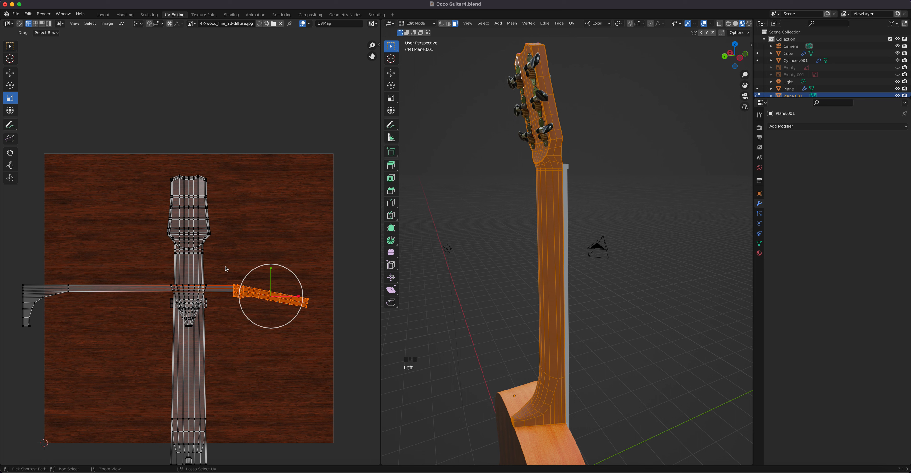
{"action": "key", "text": "ctrl+KP_Add"}
{"action": "key", "text": "ctrl+KP_Add"}
{"action": "key", "text": "ctrl+KP_Add"}
{"action": "key", "text": "ctrl+KP_Add"}
{"action": "key", "text": "ctrl+KP_Add"}
{"action": "key", "text": "ctrl+KP_Add"}
{"action": "key", "text": "ctrl+KP_Add"}
{"action": "key", "text": "ctrl+KP_Add"}
{"action": "key", "text": "ctrl+KP_Add"}
{"action": "key", "text": "ctrl+KP_Add"}
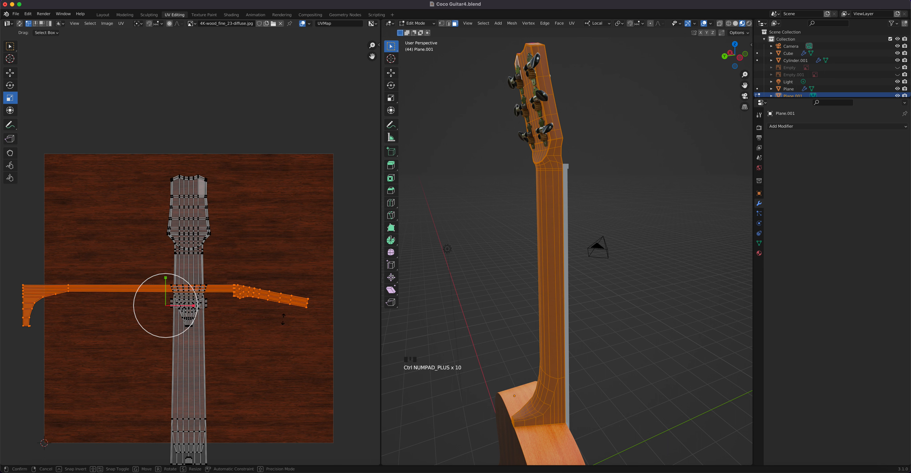
Try to rotate the selected side-profile UVs upright, and undo the rotation
{"action": "key", "text": "r"}
{"action": "left_click", "coordinate": [259, 317]}
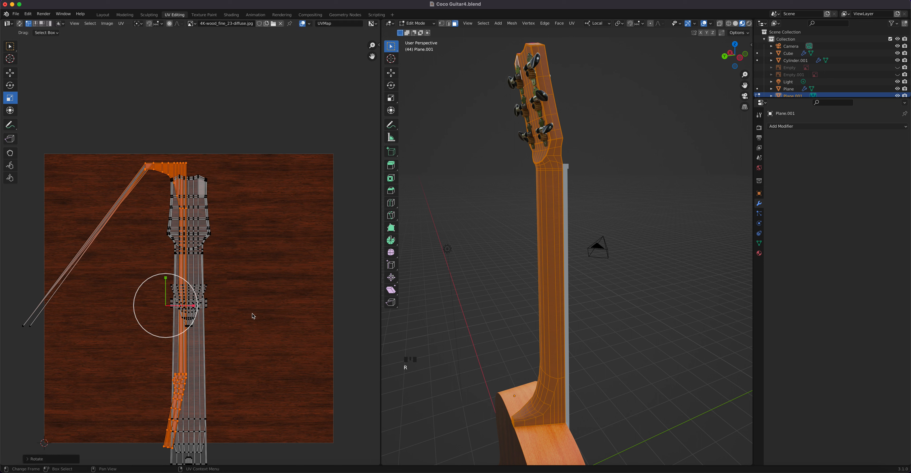
{"action": "right_click", "coordinate": [251, 316]}
{"action": "key", "text": "super+z"}
Add the remaining UVs at the strip's heel end to the selection and rotate the whole side profile by 90 degrees
{"action": "left_click_drag", "start_coordinate": [60, 346], "coordinate": [7, 259], "text": "shift"}
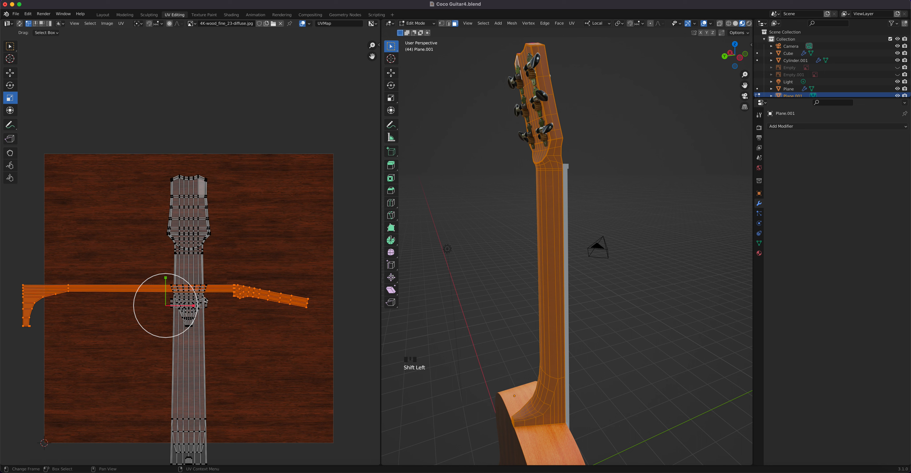
{"action": "type", "text": "r90"}
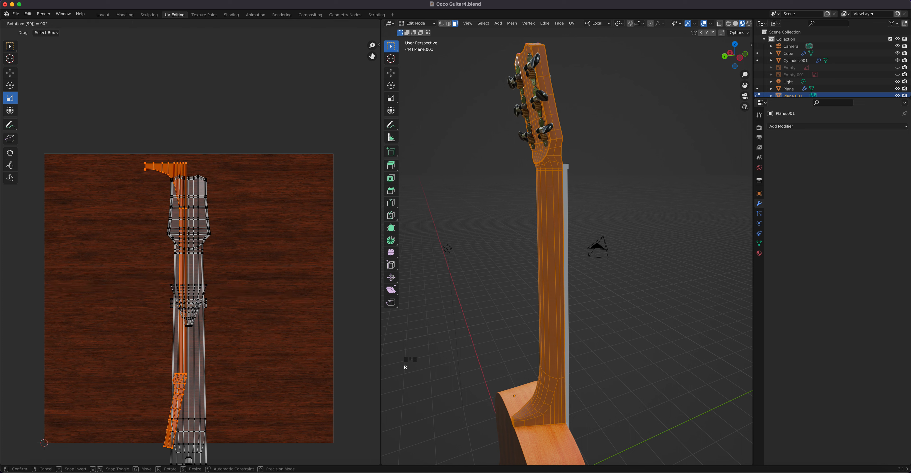
Rotate the selected neck side UVs by 90° and move them beside the main neck UVs on the wood texture
{"action": "key", "text": "Return"}
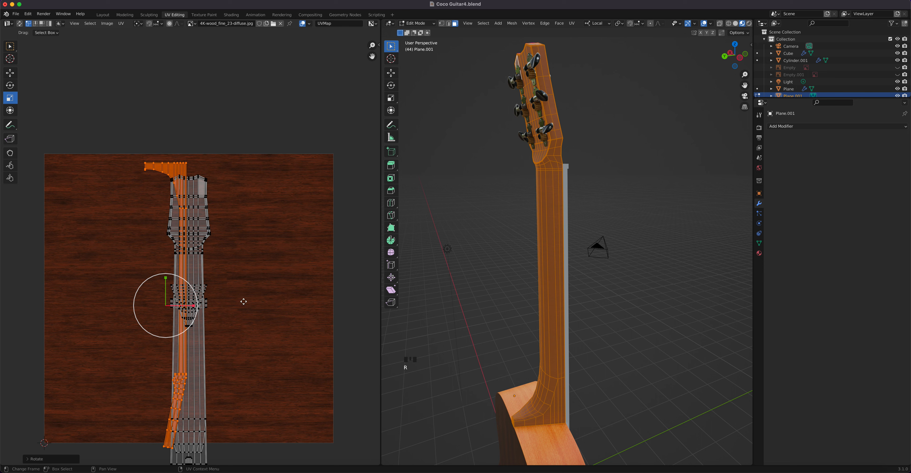
{"action": "key", "text": "g"}
{"action": "left_click", "coordinate": [310, 298]}
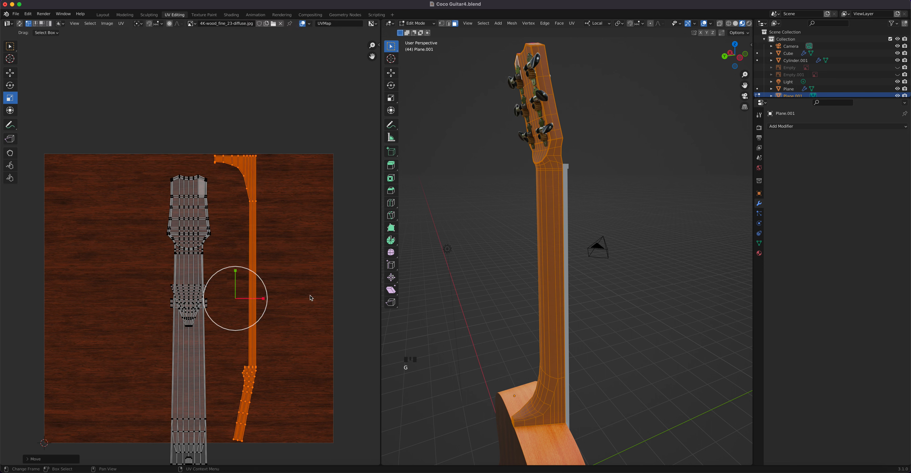
{"action": "key", "text": "Tab"}
{"action": "middle_click_drag", "start_coordinate": [612, 258], "coordinate": [580, 263]}
{"action": "scroll", "coordinate": [562, 262], "scroll_direction": "up", "scroll_amount": 2}
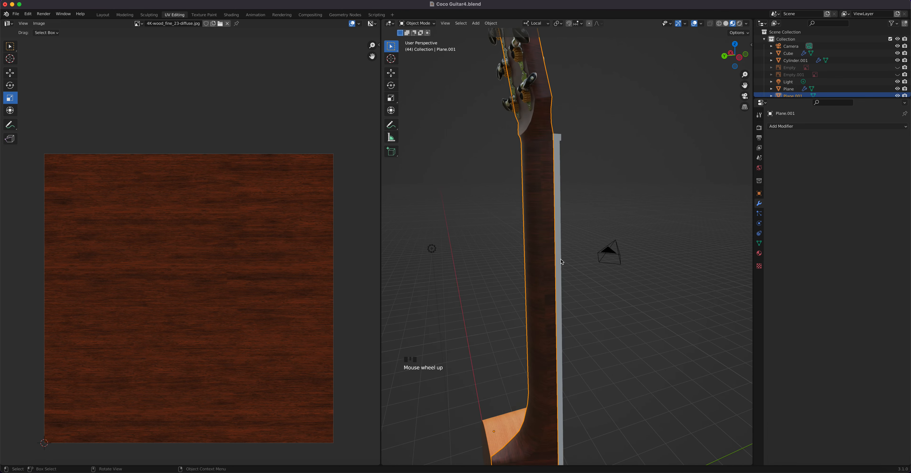
{"action": "scroll", "coordinate": [561, 261], "scroll_direction": "up", "scroll_amount": 2}
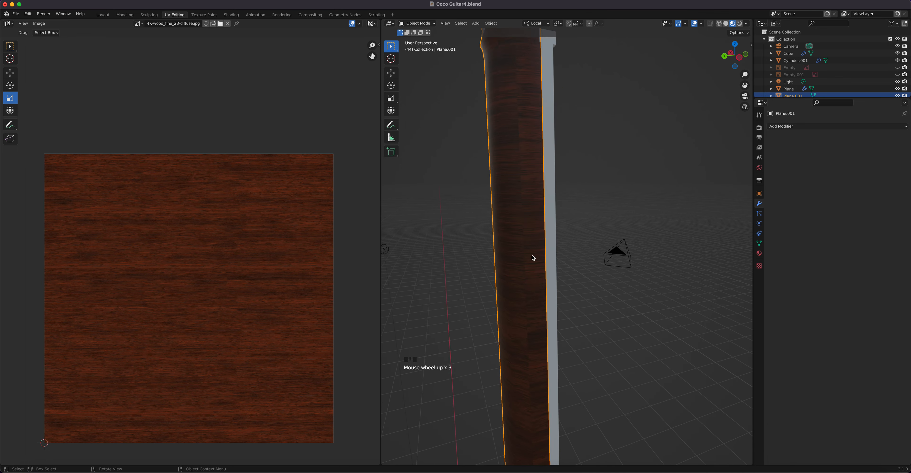
Try a Cube Projection on the selected neck faces and undo it
{"action": "key", "text": "Tab"}
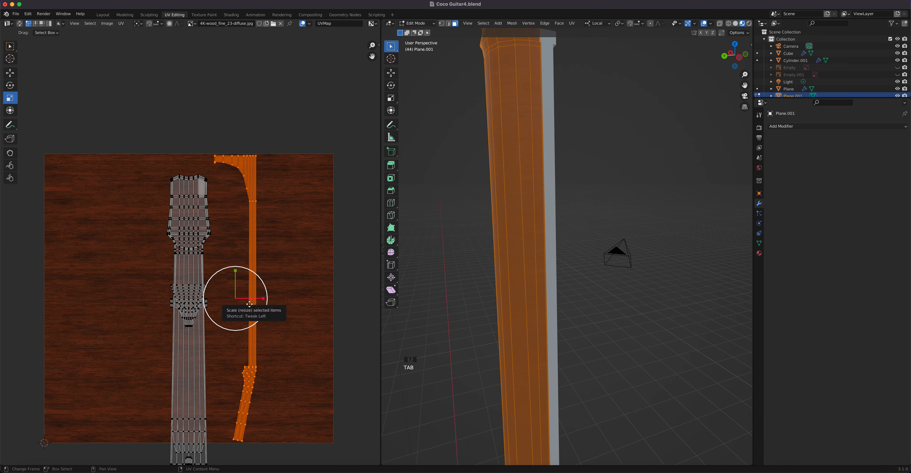
{"action": "key", "text": "u"}
{"action": "left_click", "coordinate": [541, 248]}
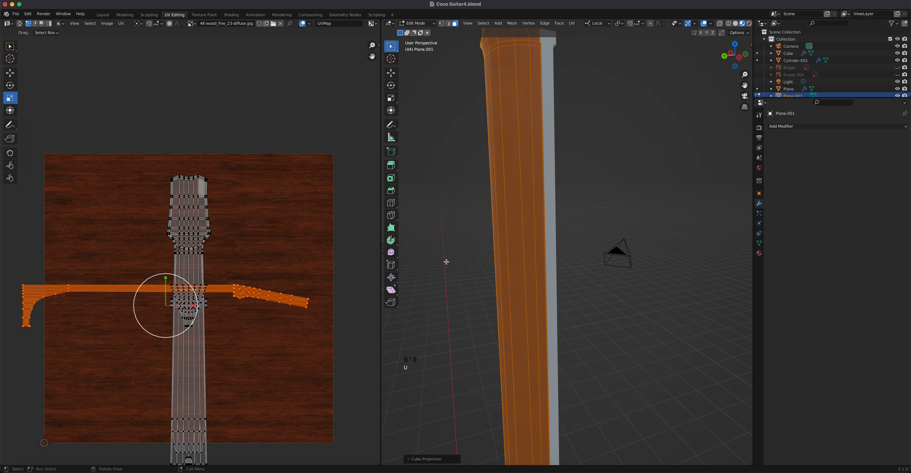
{"action": "key", "text": "ctrl+z"}
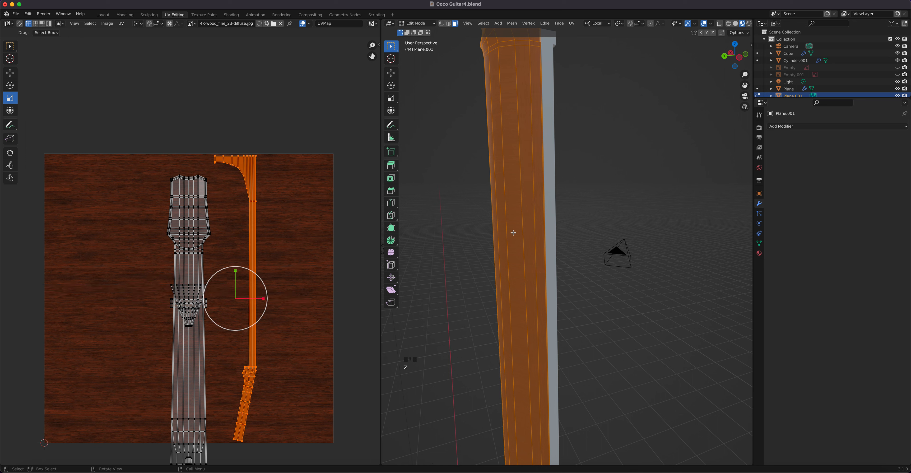
Unwrap the whole neck again from the front orthographic view with Project from View
{"action": "key", "text": "u"}
{"action": "scroll", "coordinate": [528, 252], "scroll_direction": "down", "scroll_amount": 3}
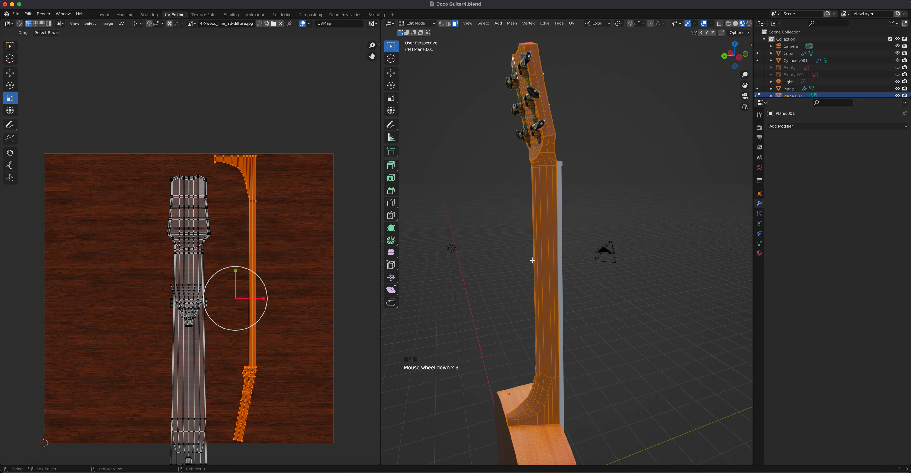
{"action": "key", "text": "KP_1"}
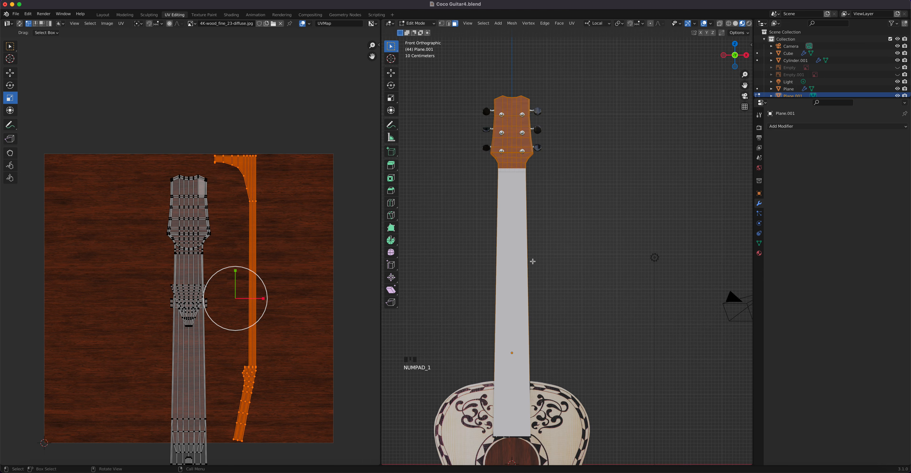
{"action": "key", "text": "u"}
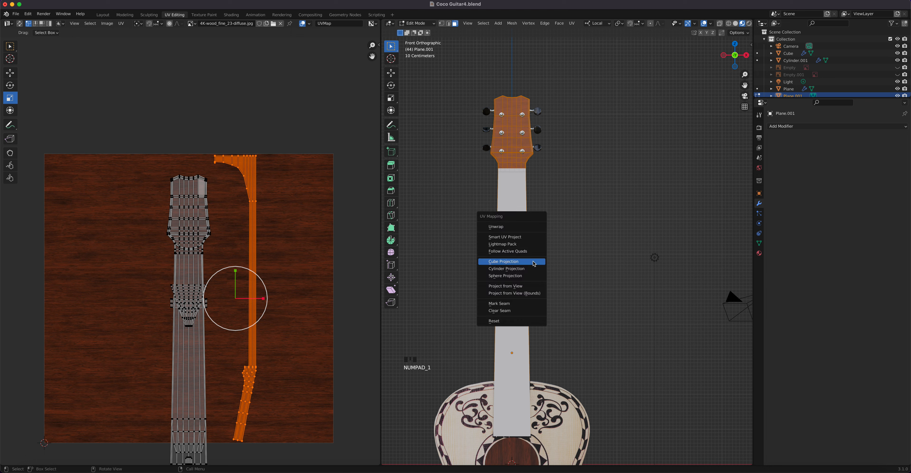
{"action": "left_click", "coordinate": [509, 285]}
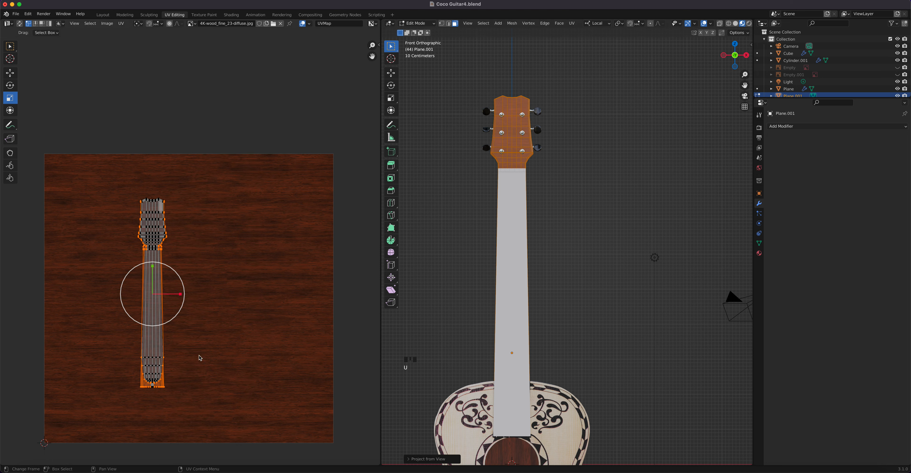
Rotate all neck UVs by 90°, enlarge them to span the wood texture's width, and check the grain on the model
{"action": "key", "text": "a"}
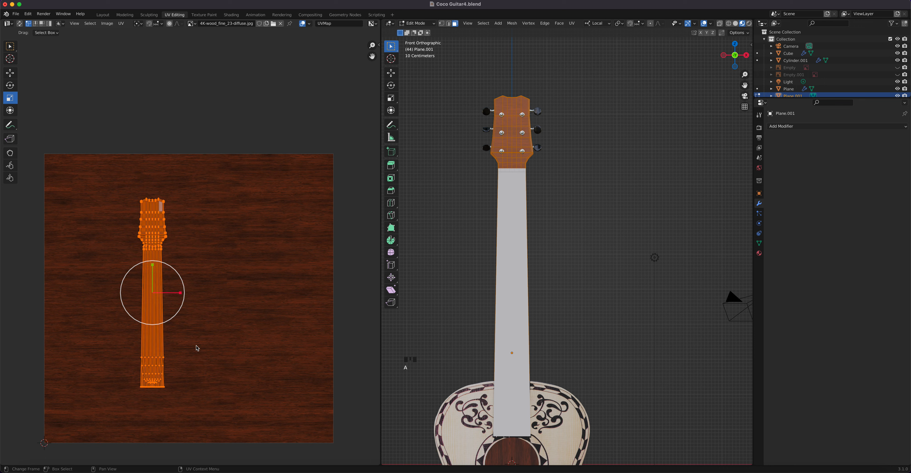
{"action": "type", "text": "r90"}
{"action": "key", "text": "Return"}
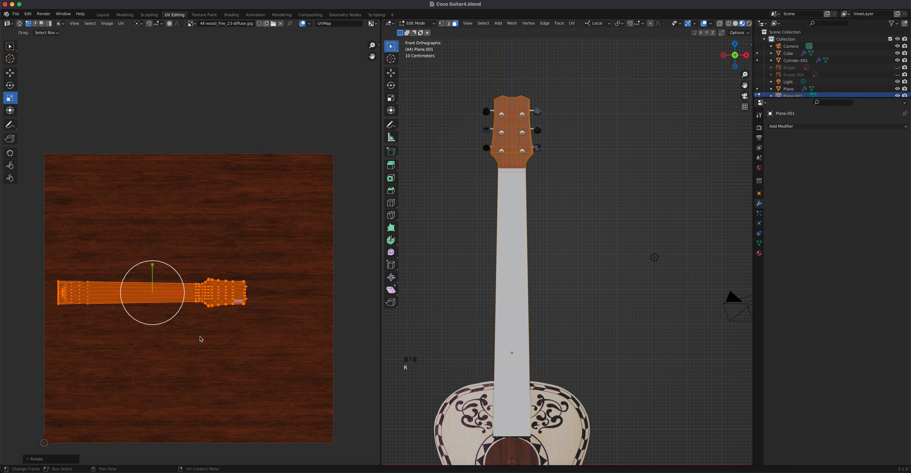
{"action": "key", "text": "s"}
{"action": "left_click", "coordinate": [235, 353]}
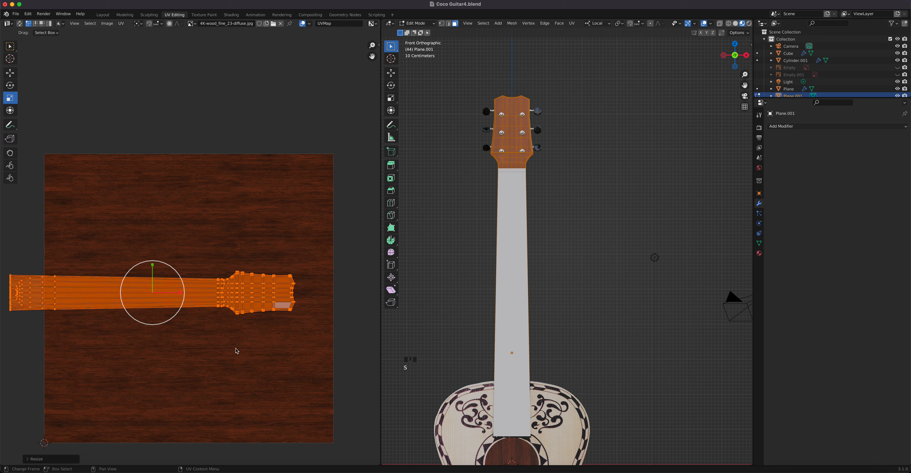
{"action": "key", "text": "g"}
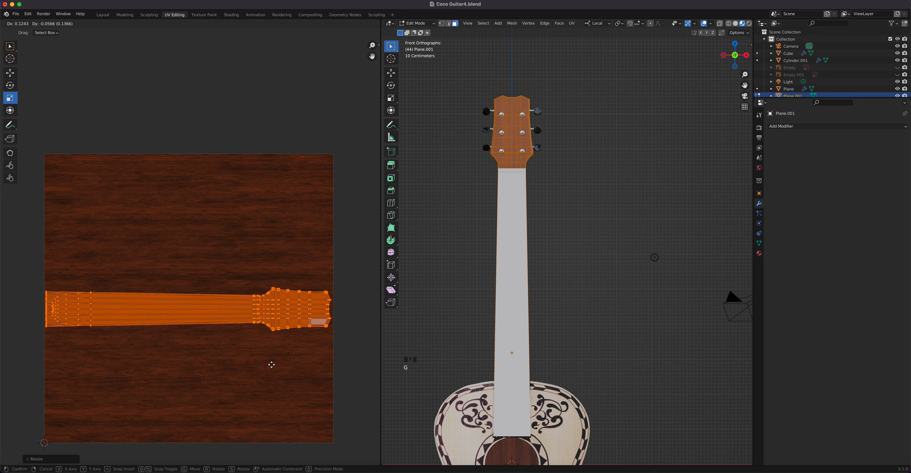
{"action": "left_click", "coordinate": [272, 367]}
{"action": "key", "text": "Tab"}
{"action": "middle_click_drag", "start_coordinate": [629, 254], "coordinate": [730, 252]}
{"action": "scroll", "coordinate": [631, 124], "scroll_direction": "up", "scroll_amount": 2}
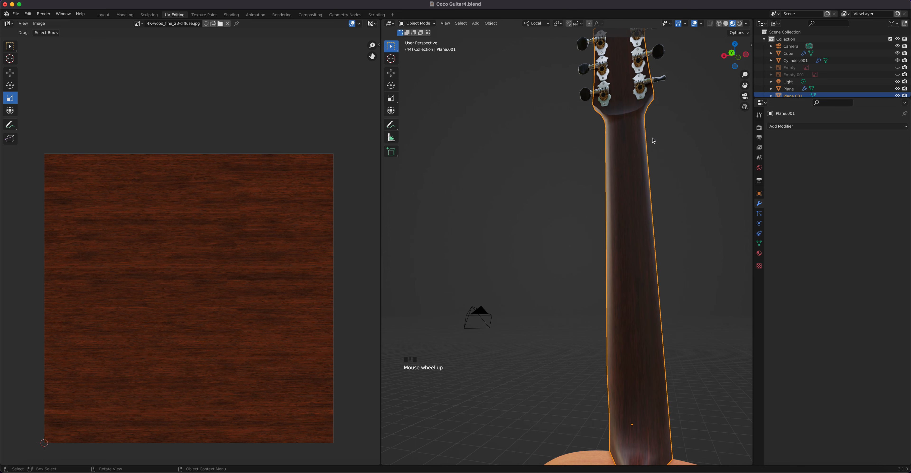
{"action": "scroll", "coordinate": [626, 117], "scroll_direction": "down", "scroll_amount": 3}
{"action": "middle_click_drag", "start_coordinate": [625, 117], "coordinate": [737, 166]}
Switch to the Shading workspace and add a second material slot to the neck object
{"action": "key", "text": "Tab"}
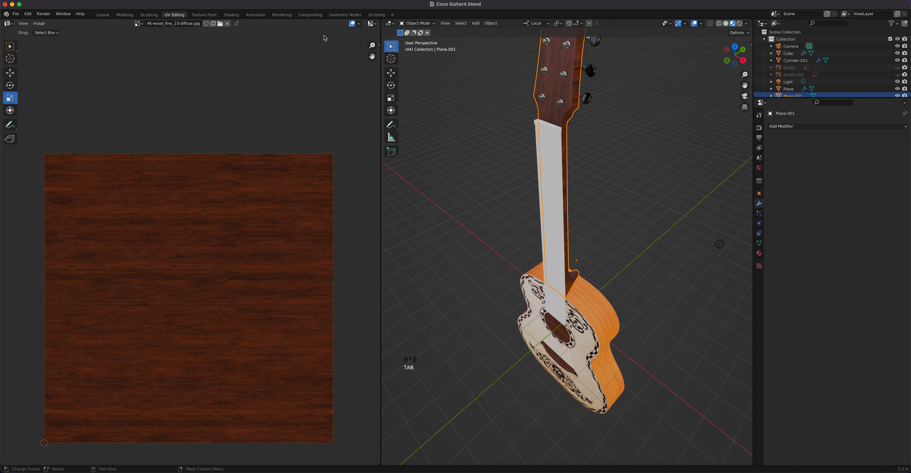
{"action": "left_click", "coordinate": [231, 15]}
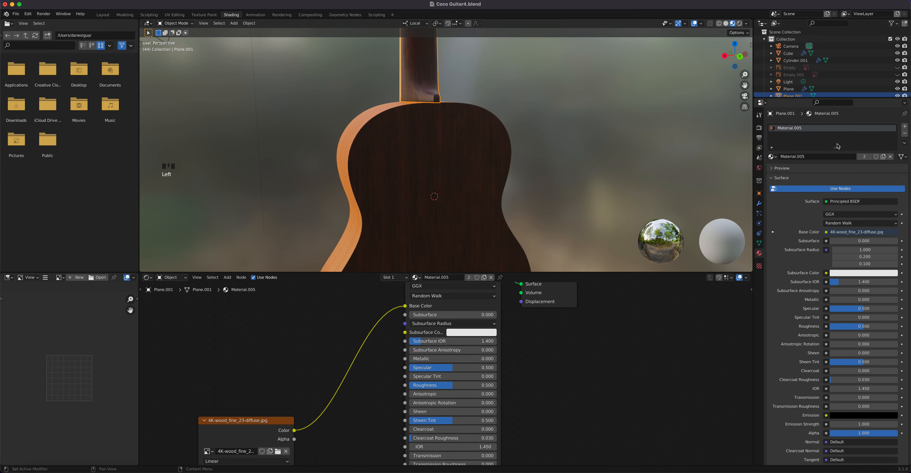
{"action": "left_click", "coordinate": [904, 128]}
Select a central face on the headstock front and grow the selection three times in Edit Mode
{"action": "middle_click_drag", "start_coordinate": [220, 53], "coordinate": [515, 136]}
{"action": "scroll", "coordinate": [520, 129], "scroll_direction": "up", "scroll_amount": 3}
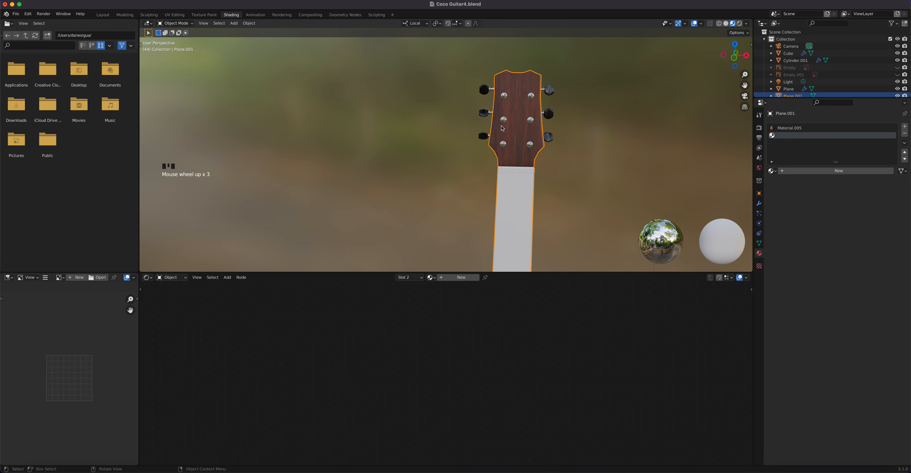
{"action": "key", "text": "Tab"}
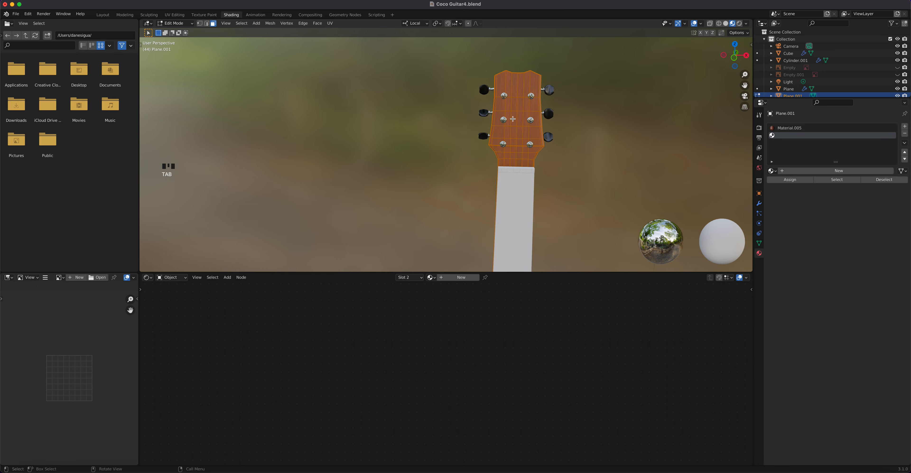
{"action": "left_click", "coordinate": [517, 118]}
{"action": "key", "text": "ctrl+KP_Add"}
{"action": "key", "text": "ctrl+KP_Add"}
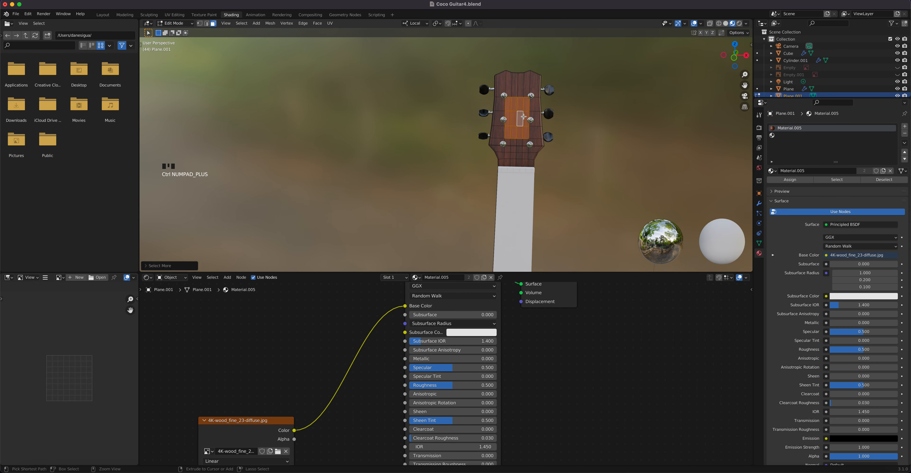
{"action": "key", "text": "ctrl+KP_Add"}
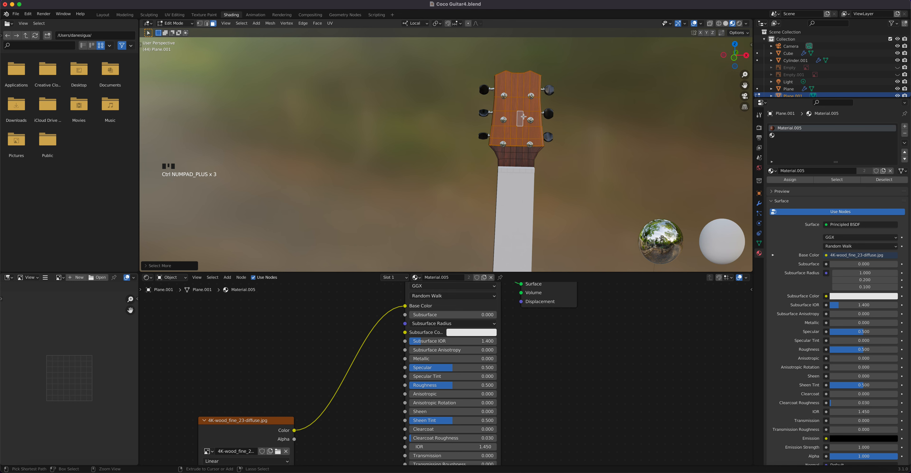
Add the remaining front faces at the headstock's tapered base and its adjoining bevelled edge faces to the selection
{"action": "scroll", "coordinate": [523, 119], "scroll_direction": "up", "scroll_amount": 2}
{"action": "middle_click_drag", "start_coordinate": [536, 160], "coordinate": [514, 154]}
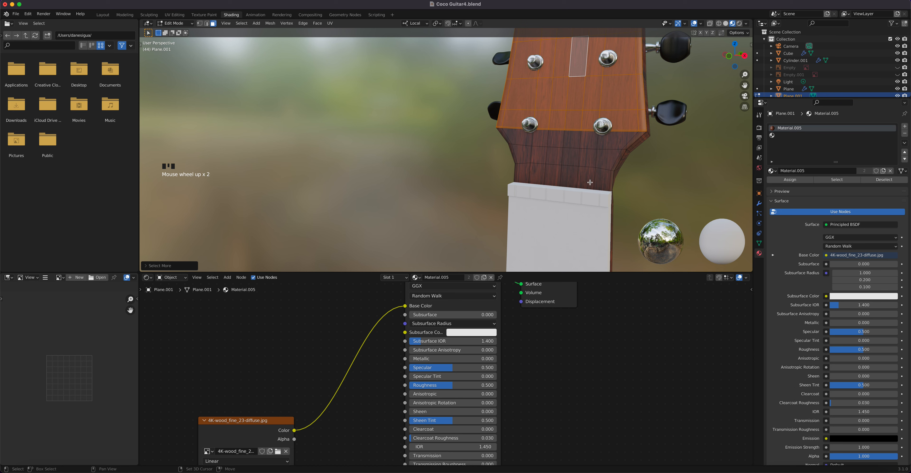
{"action": "left_click", "coordinate": [601, 179], "text": "shift"}
{"action": "left_click", "coordinate": [606, 162], "text": "shift"}
{"action": "left_click", "coordinate": [615, 140], "text": "shift"}
{"action": "left_click", "coordinate": [589, 140], "text": "shift"}
{"action": "left_click", "coordinate": [571, 140], "text": "shift"}
{"action": "left_click", "coordinate": [555, 140], "text": "shift"}
{"action": "left_click", "coordinate": [540, 142], "text": "shift"}
{"action": "left_click", "coordinate": [506, 141], "text": "shift"}
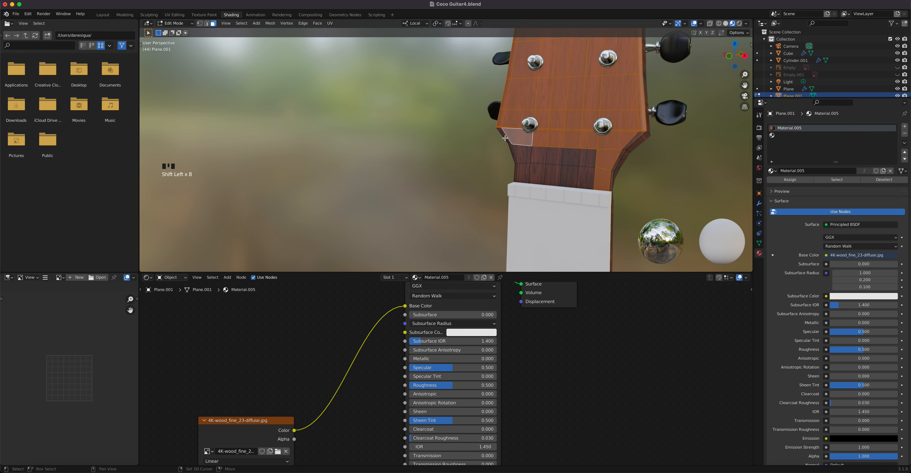
{"action": "left_click", "coordinate": [512, 151], "text": "shift"}
{"action": "left_click", "coordinate": [514, 162], "text": "shift"}
{"action": "left_click", "coordinate": [516, 168], "text": "shift"}
{"action": "left_click", "coordinate": [521, 170], "text": "shift"}
{"action": "left_click", "coordinate": [523, 155], "text": "shift"}
{"action": "left_click", "coordinate": [536, 154], "text": "shift"}
{"action": "left_click", "coordinate": [543, 171], "text": "shift"}
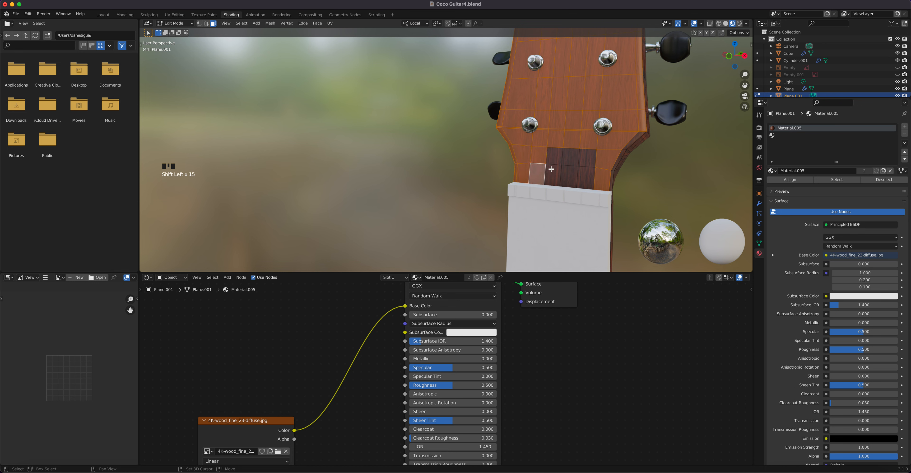
{"action": "left_click", "coordinate": [552, 170], "text": "shift"}
{"action": "left_click", "coordinate": [554, 158], "text": "shift"}
{"action": "left_click", "coordinate": [570, 155], "text": "shift"}
{"action": "left_click", "coordinate": [572, 171], "text": "shift"}
{"action": "left_click", "coordinate": [584, 173], "text": "shift"}
{"action": "left_click", "coordinate": [587, 160], "text": "shift"}
{"action": "left_click", "coordinate": [611, 174], "text": "shift"}
{"action": "left_click", "coordinate": [619, 160], "text": "shift"}
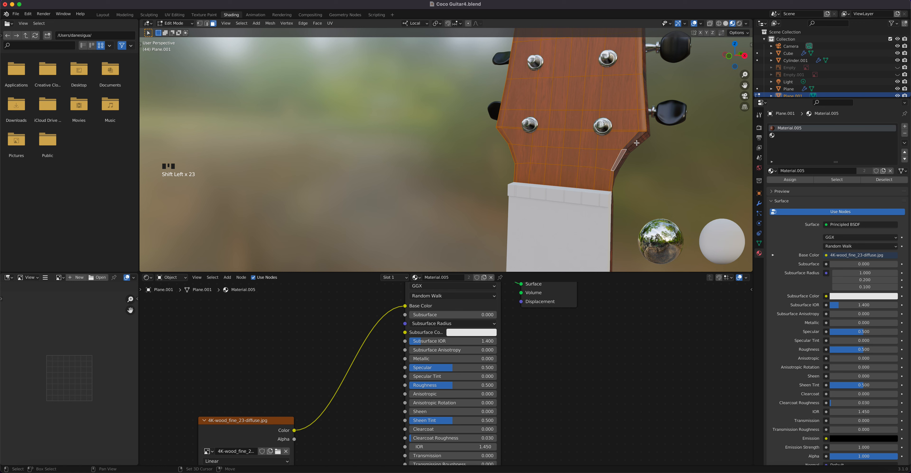
{"action": "left_click", "coordinate": [635, 139]}
Create a new material in the empty second slot and assign it to the selected headstock faces
{"action": "left_click", "coordinate": [788, 136]}
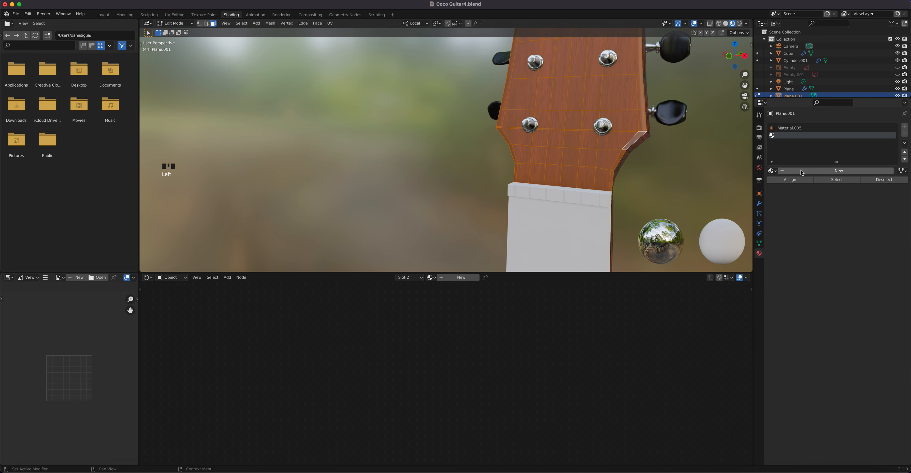
{"action": "left_click", "coordinate": [800, 173]}
{"action": "left_click", "coordinate": [792, 180]}
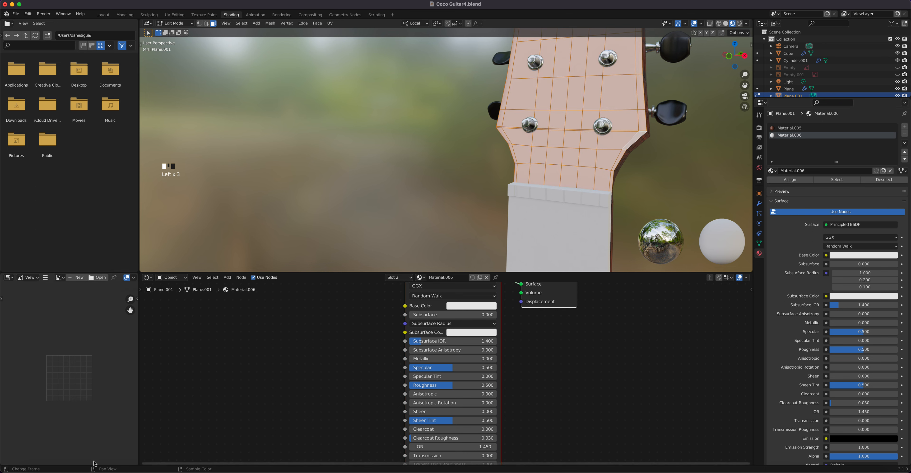
Load guitar 2.png from the Coco Guitar Textures folder and connect it to the new material's Base Color
{"action": "left_click", "coordinate": [34, 471]}
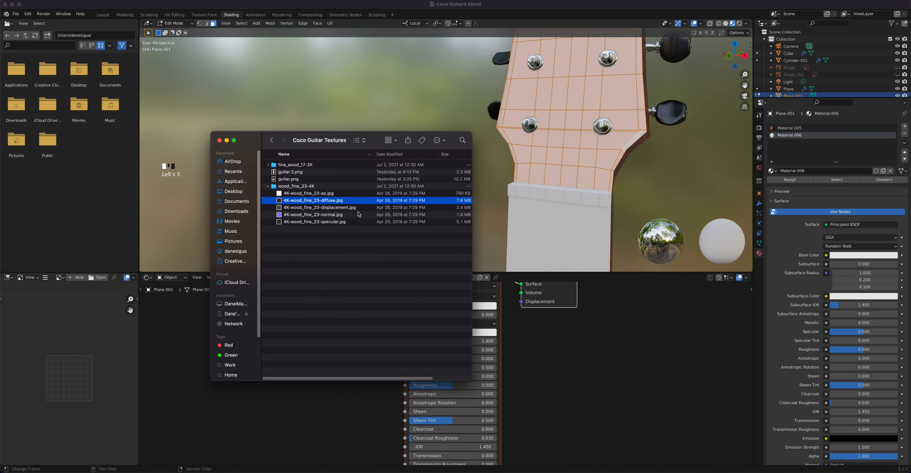
{"action": "left_click", "coordinate": [282, 172]}
{"action": "left_click_drag", "start_coordinate": [275, 174], "coordinate": [405, 305]}
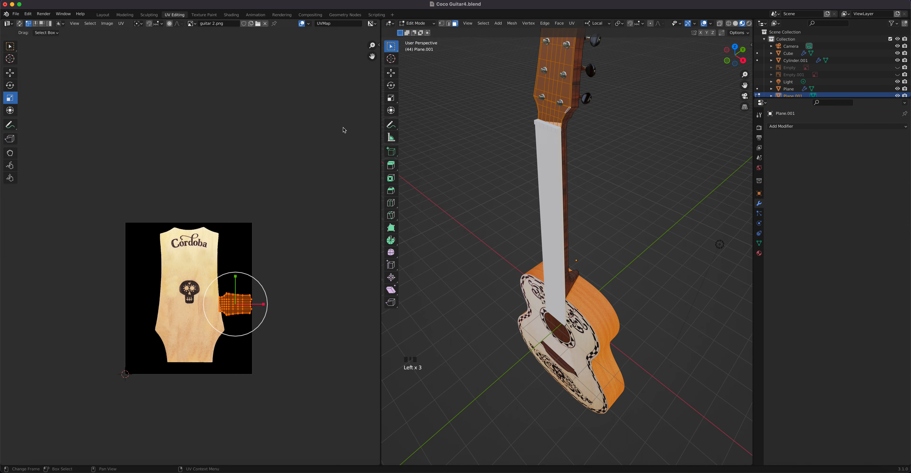
Switch to the UV Editing workspace and unwrap the headstock faces from the front view with Project from View
{"action": "left_click", "coordinate": [180, 15]}
{"action": "key", "text": "KP_1"}
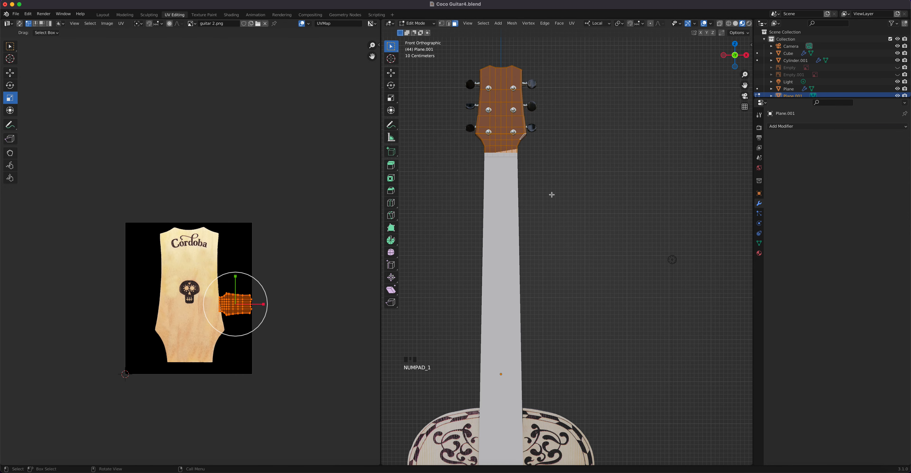
{"action": "scroll", "coordinate": [502, 152], "scroll_direction": "up", "scroll_amount": 2}
{"action": "middle_click_drag", "start_coordinate": [501, 149], "coordinate": [532, 186], "text": "shift"}
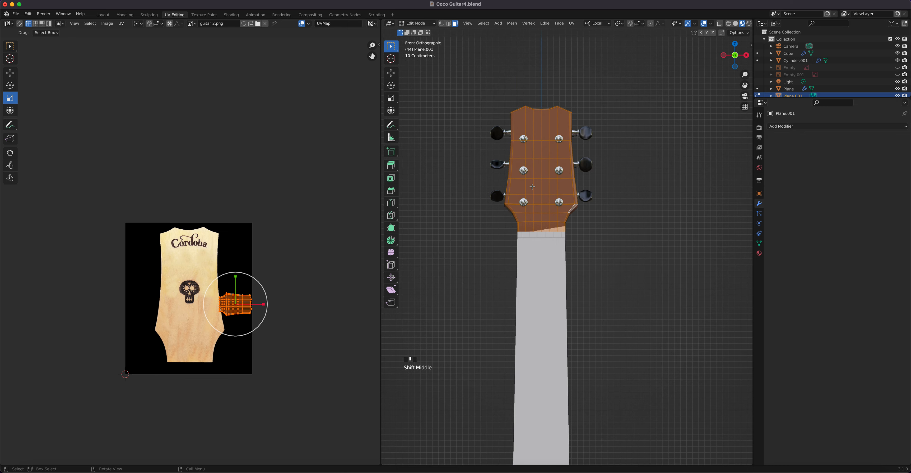
{"action": "key", "text": "u"}
{"action": "left_click", "coordinate": [532, 189]}
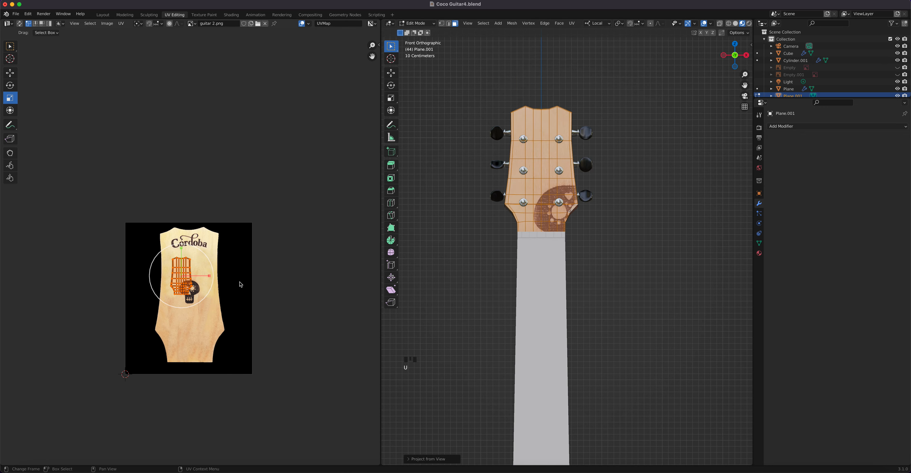
Scale up the headstock's UV island and move it over the headstock artwork in guitar 2.png
{"action": "key", "text": "s"}
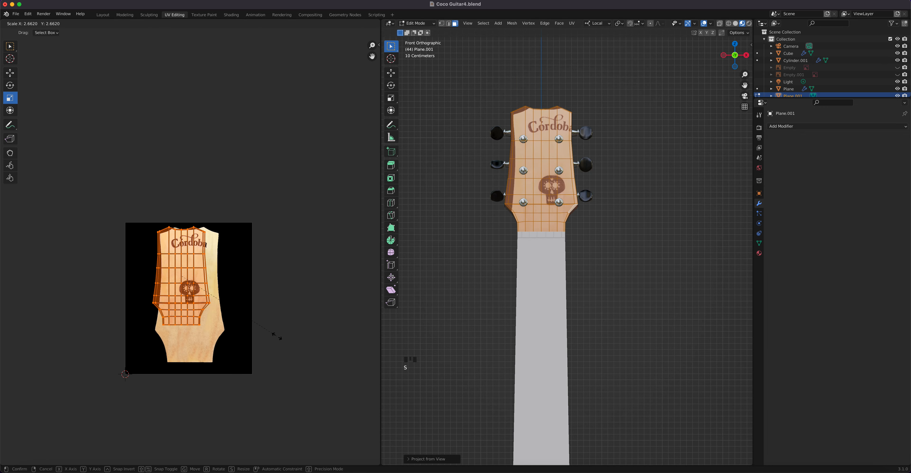
{"action": "left_click", "coordinate": [304, 355]}
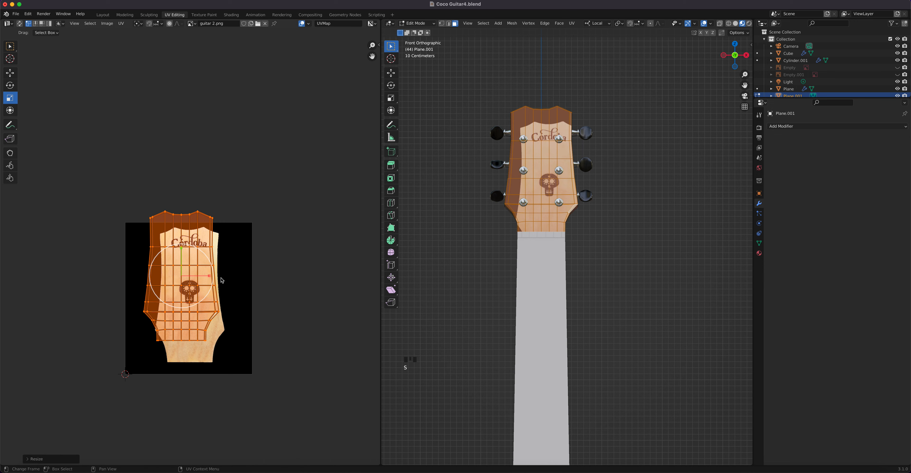
{"action": "key", "text": "g"}
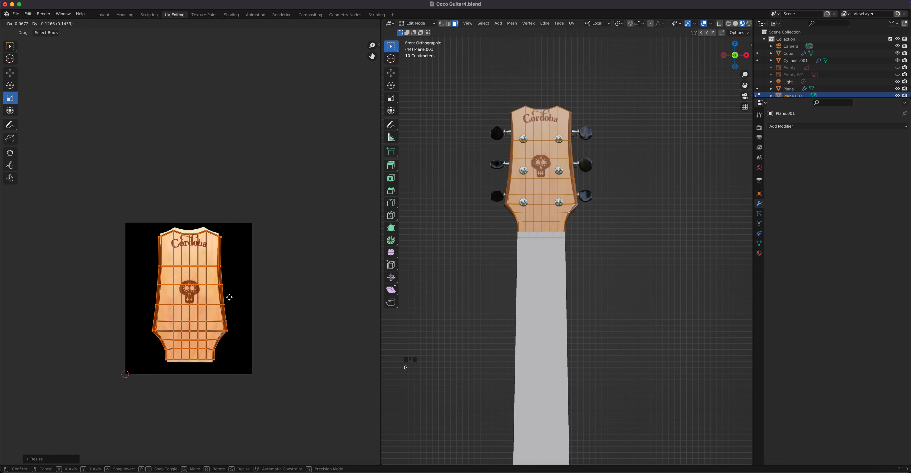
{"action": "left_click", "coordinate": [229, 297]}
Narrow the headstock's UV island, adjust its height and shift it slightly to line up with the wood outline in the image
{"action": "scroll", "coordinate": [230, 297], "scroll_direction": "up", "scroll_amount": 4}
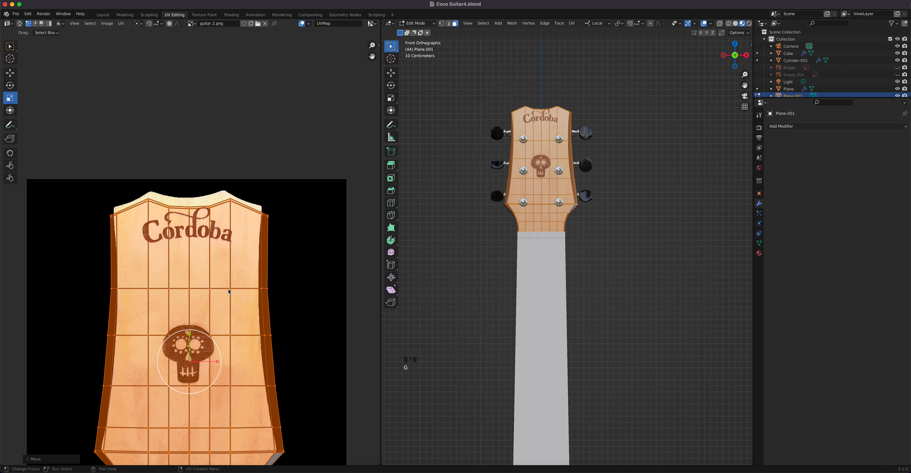
{"action": "middle_click_drag", "start_coordinate": [261, 201], "coordinate": [260, 186], "text": "shift"}
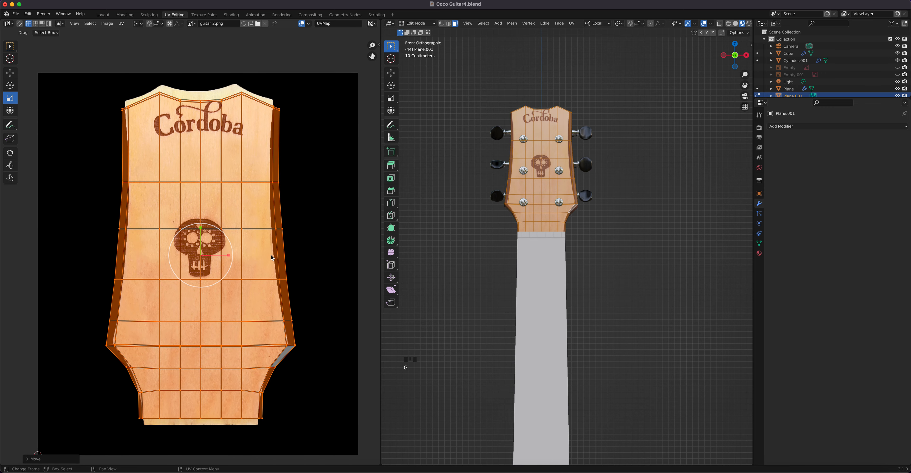
{"action": "left_click_drag", "start_coordinate": [229, 255], "coordinate": [226, 255]}
{"action": "left_click_drag", "start_coordinate": [200, 226], "coordinate": [202, 230]}
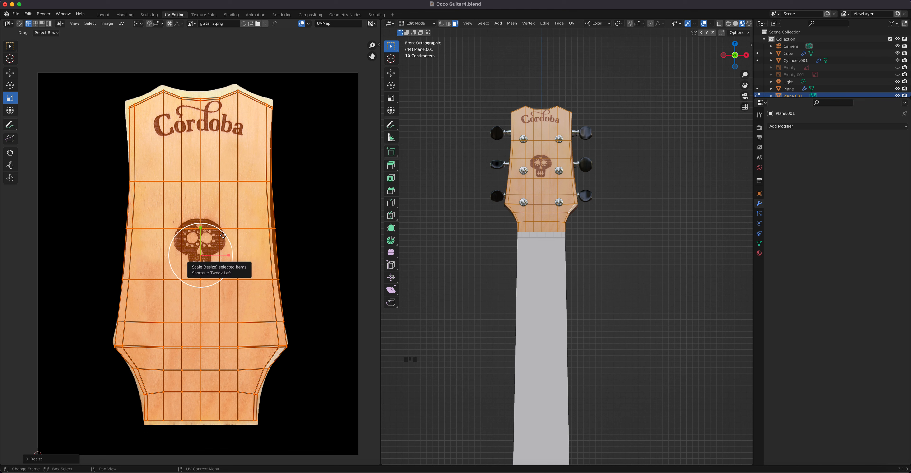
{"action": "key", "text": "g"}
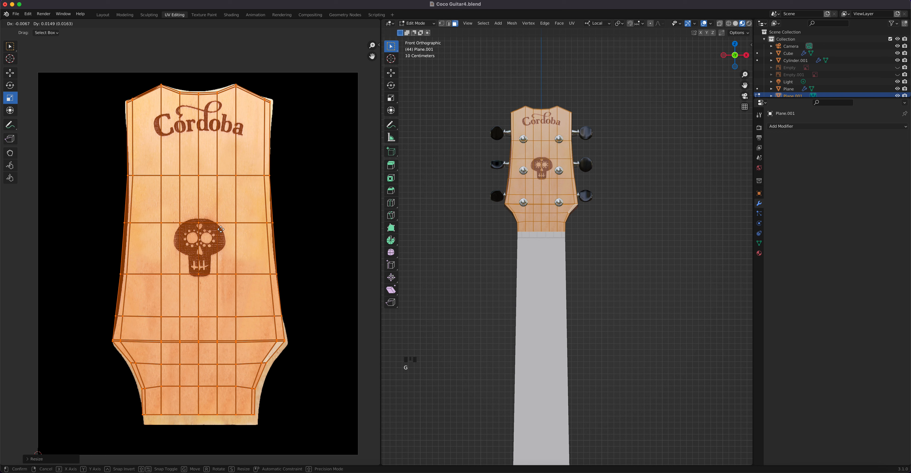
{"action": "left_click", "coordinate": [220, 229]}
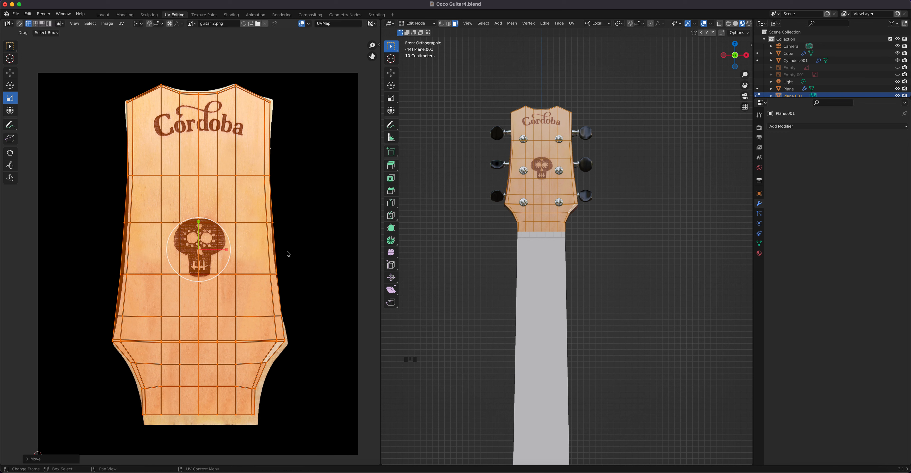
{"action": "key", "text": "g"}
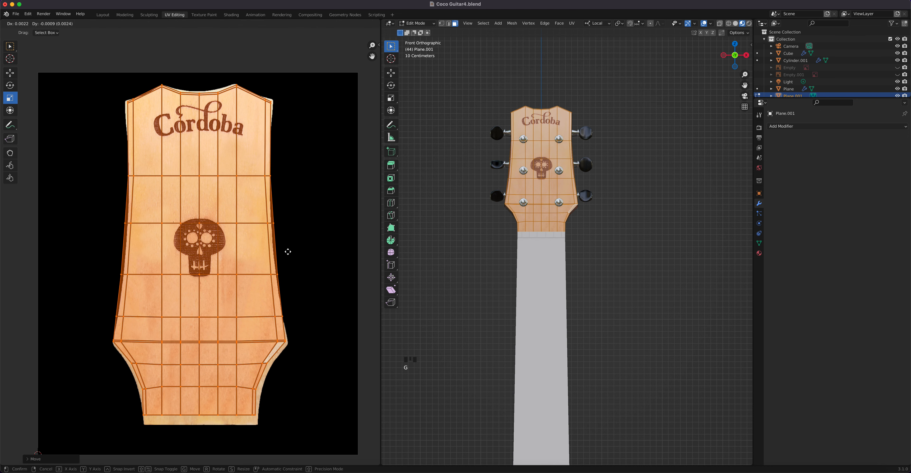
{"action": "left_click", "coordinate": [288, 251]}
Move the UV vertices on the island's right edge, level with and just below the skull, inward onto the wood
{"action": "scroll", "coordinate": [283, 273], "scroll_direction": "up", "scroll_amount": 1}
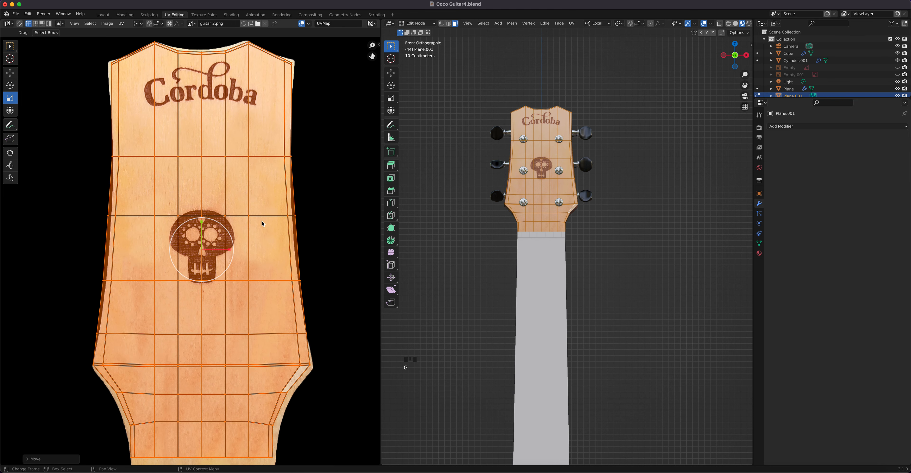
{"action": "left_click", "coordinate": [320, 245]}
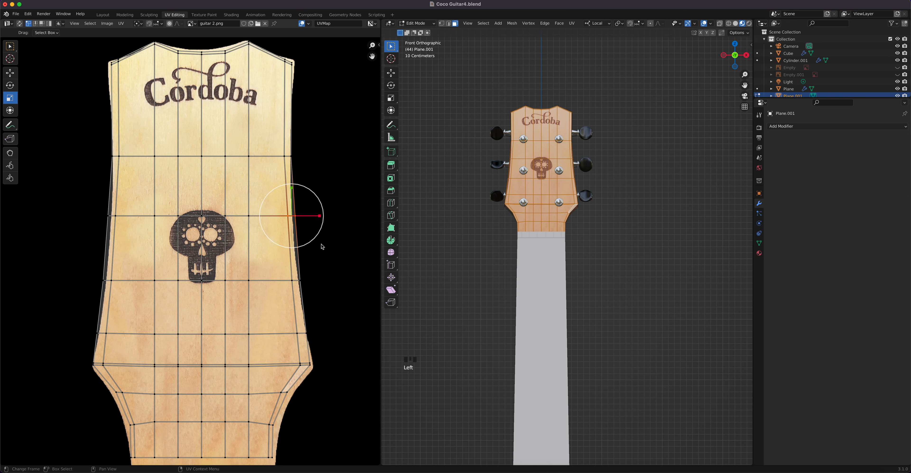
{"action": "key", "text": "g"}
{"action": "left_click", "coordinate": [336, 251]}
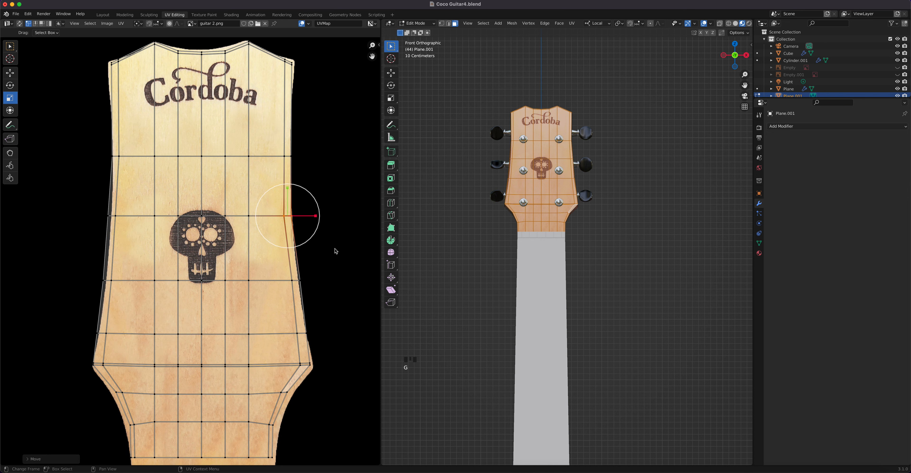
{"action": "left_click", "coordinate": [297, 275]}
{"action": "key", "text": "g"}
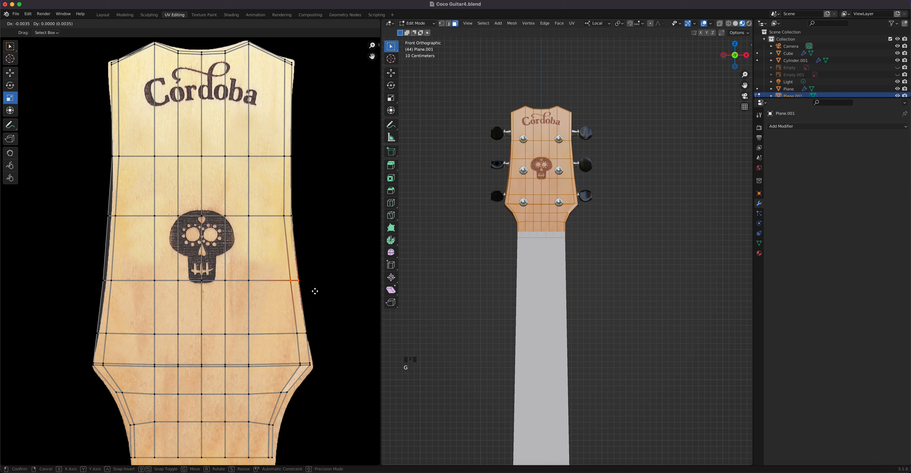
{"action": "left_click", "coordinate": [315, 291]}
Adjust the UV vertices along the island's top dip and at its upper-left corner to fit the wood outline
{"action": "left_click_drag", "start_coordinate": [174, 43], "coordinate": [242, 66]}
{"action": "key", "text": "g"}
{"action": "left_click", "coordinate": [242, 63]}
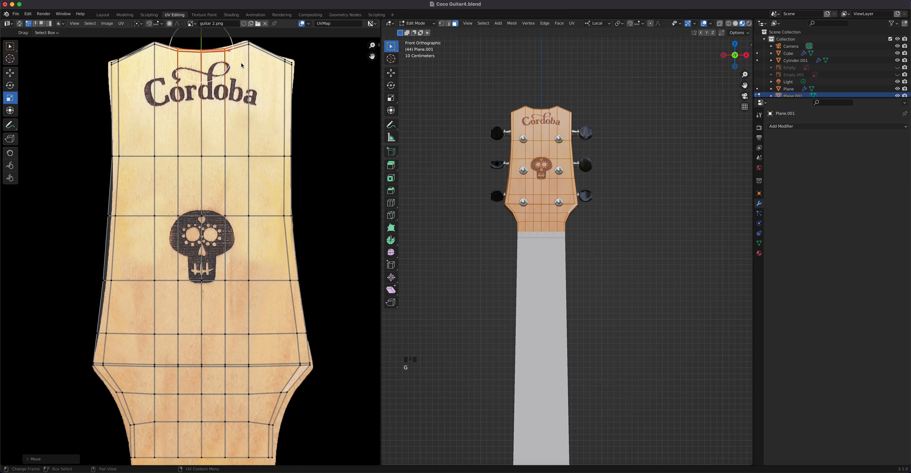
{"action": "left_click_drag", "start_coordinate": [101, 55], "coordinate": [117, 72]}
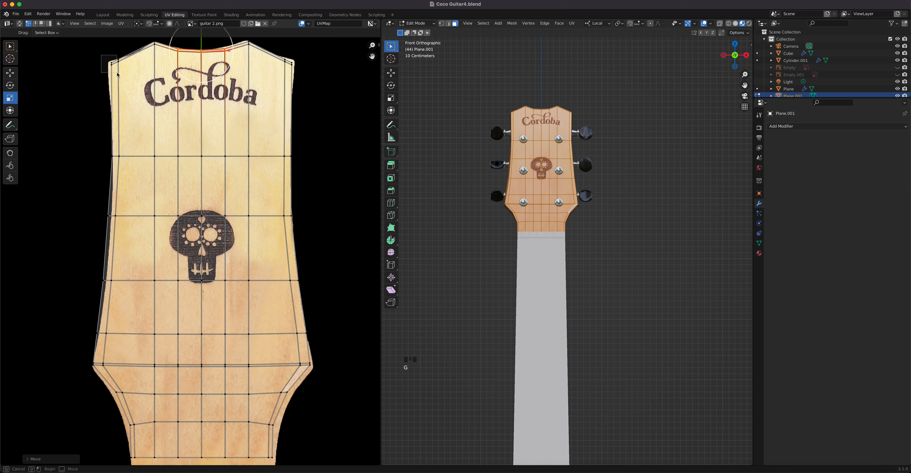
{"action": "left_click_drag", "start_coordinate": [118, 74], "coordinate": [116, 74]}
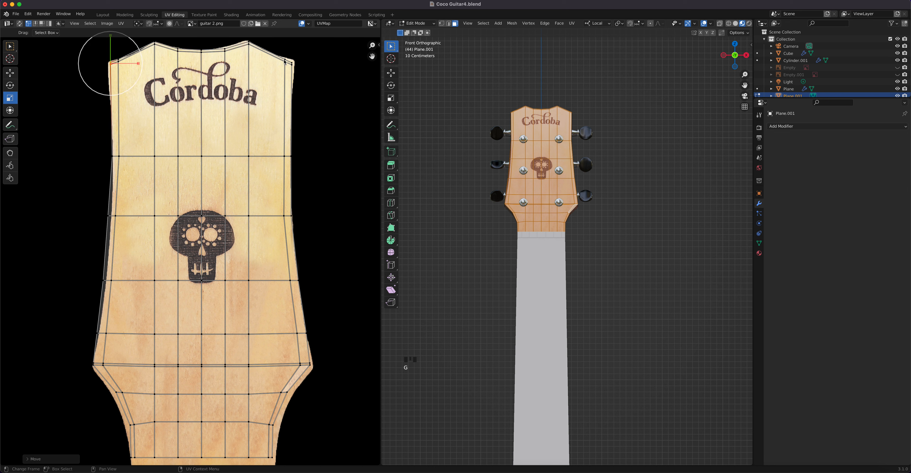
Move the UV vertices along the island's left edge beside the skull inward, off the black background
{"action": "left_click_drag", "start_coordinate": [65, 166], "coordinate": [116, 340]}
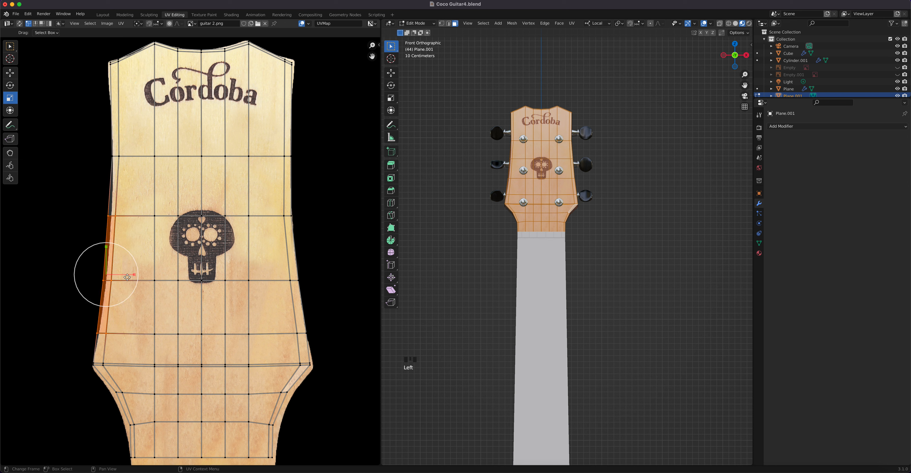
{"action": "left_click_drag", "start_coordinate": [66, 147], "coordinate": [152, 334]}
{"action": "key", "text": "g"}
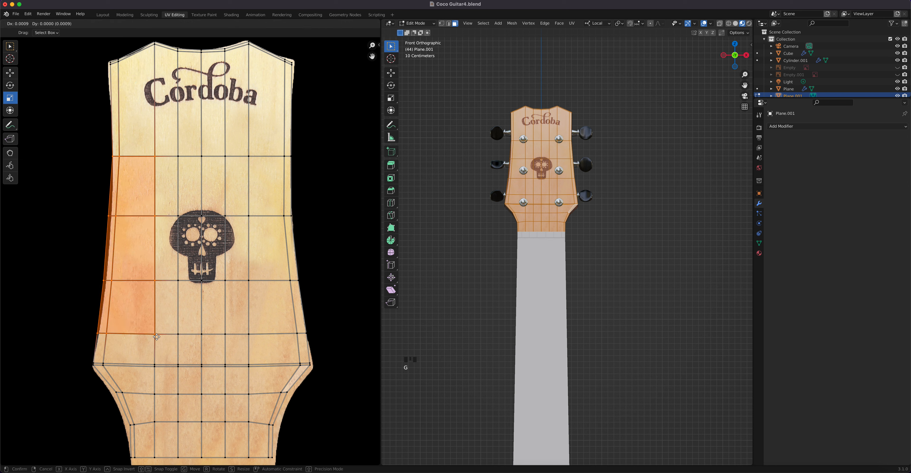
{"action": "left_click_drag", "start_coordinate": [55, 137], "coordinate": [142, 341]}
{"action": "key", "text": "g"}
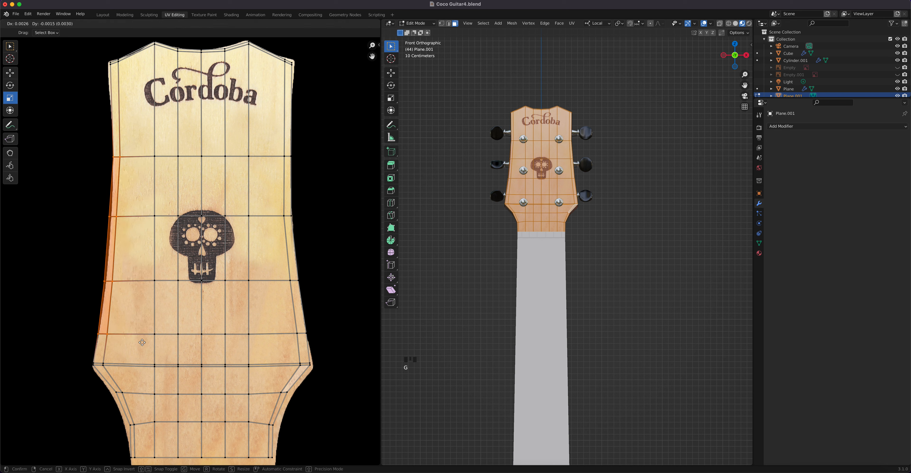
{"action": "left_click", "coordinate": [142, 342]}
{"action": "left_click_drag", "start_coordinate": [63, 201], "coordinate": [118, 286]}
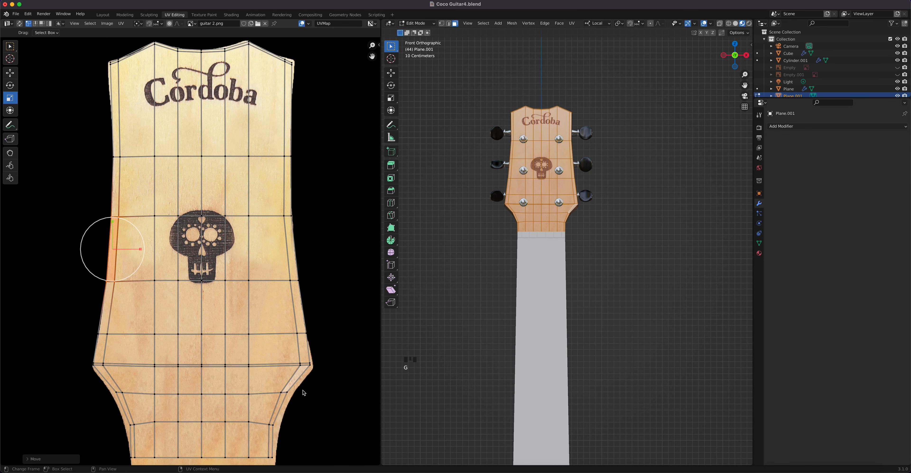
Leave Edit Mode and examine the textured headstock and neck from several angles and the whole guitar from the front
{"action": "key", "text": "Tab"}
{"action": "middle_click_drag", "start_coordinate": [542, 230], "coordinate": [466, 179]}
{"action": "middle_click_drag", "start_coordinate": [624, 192], "coordinate": [705, 201]}
{"action": "middle_click_drag", "start_coordinate": [652, 253], "coordinate": [542, 182]}
{"action": "middle_click_drag", "start_coordinate": [538, 281], "coordinate": [624, 255]}
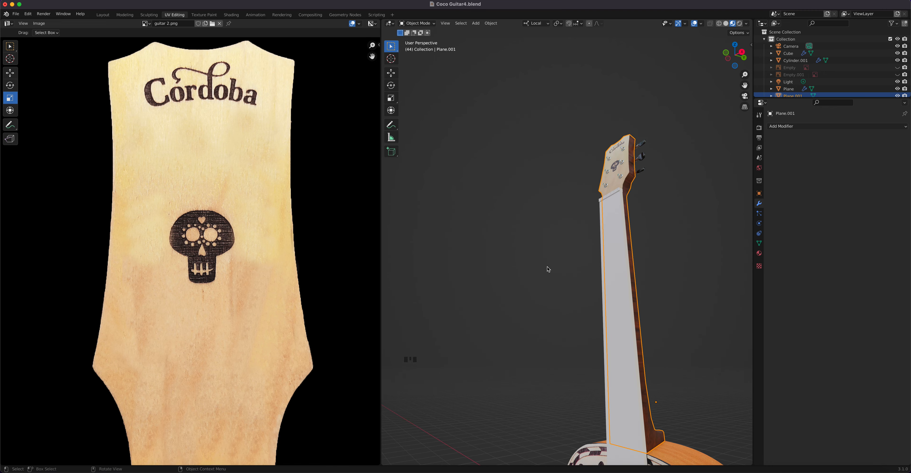
{"action": "scroll", "coordinate": [301, 266], "scroll_direction": "down", "scroll_amount": 6}
{"action": "middle_click_drag", "start_coordinate": [696, 313], "coordinate": [645, 358]}
{"action": "key", "text": "KP_1"}
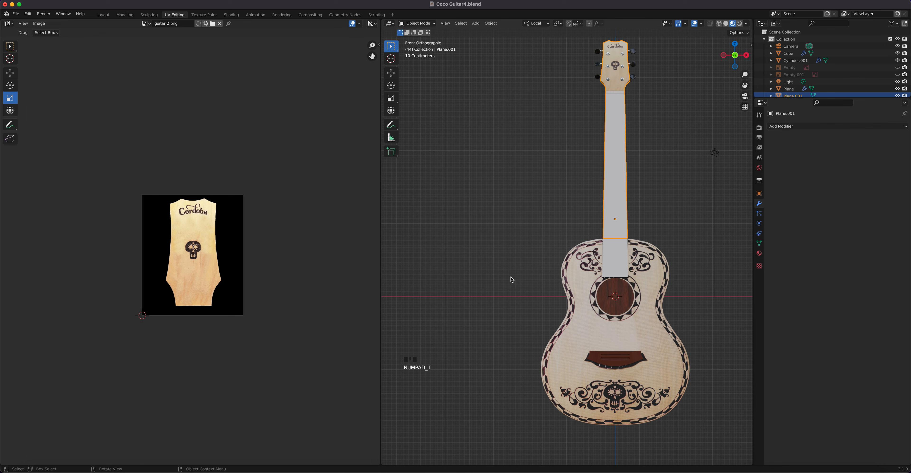
Return to the Layout workspace, exit Local View and move the bridge 0.126 m down along its local Z axis
{"action": "left_click", "coordinate": [104, 15]}
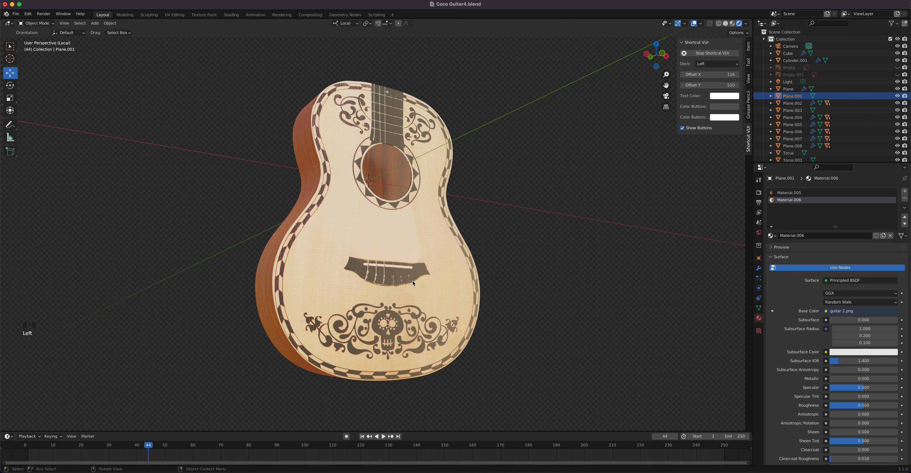
{"action": "key", "text": "slash"}
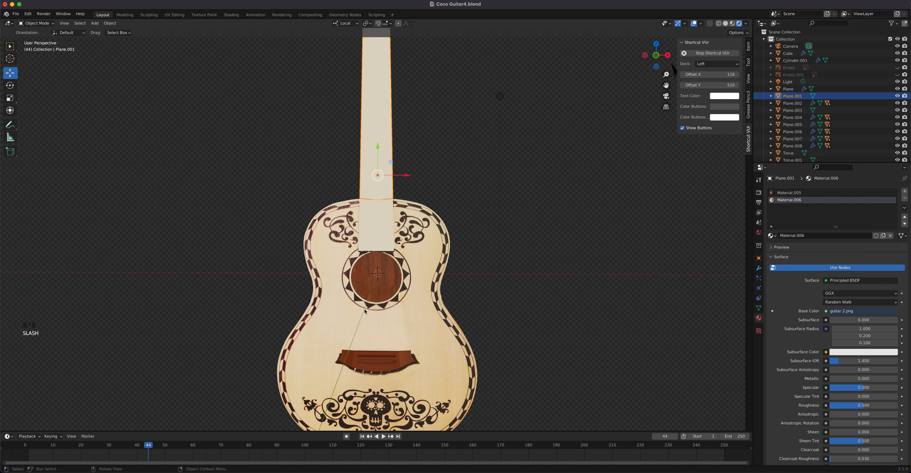
{"action": "left_click", "coordinate": [384, 360]}
{"action": "scroll", "coordinate": [385, 360], "scroll_direction": "up", "scroll_amount": 5}
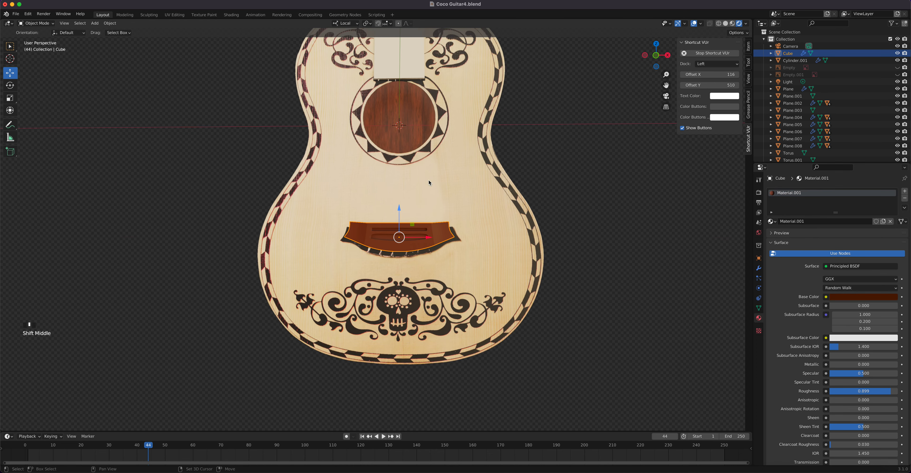
{"action": "left_click_drag", "start_coordinate": [420, 216], "coordinate": [415, 225]}
Scale the bridge by 1.117 along its local X axis and by 1.109 along its local Z axis
{"action": "key", "text": "s"}
{"action": "key", "text": "x"}
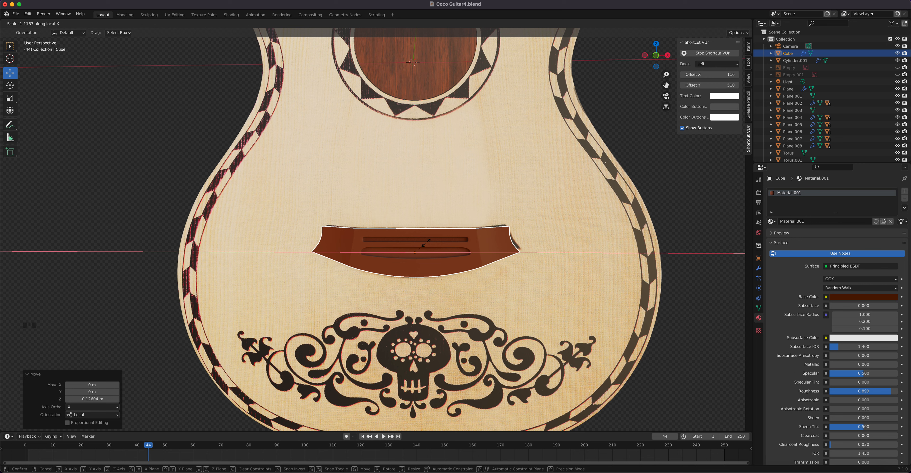
{"action": "left_click", "coordinate": [416, 238]}
{"action": "key", "text": "x"}
{"action": "right_click", "coordinate": [412, 242]}
{"action": "key", "text": "s"}
{"action": "key", "text": "z"}
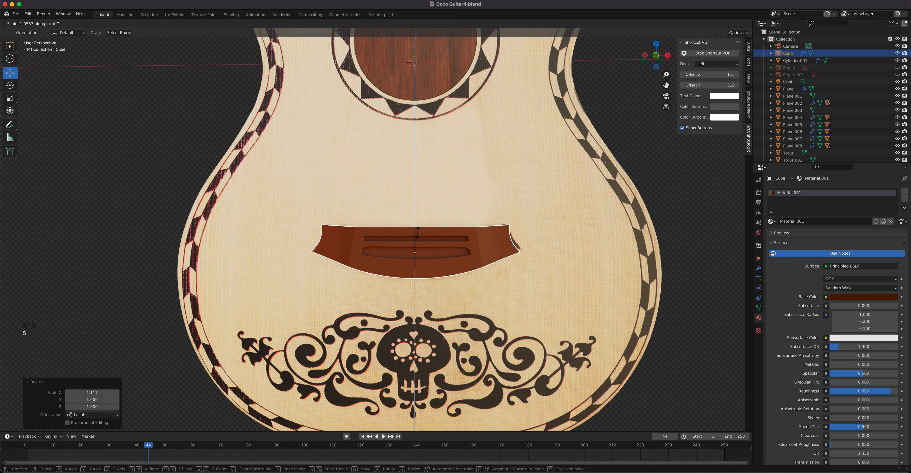
{"action": "left_click", "coordinate": [418, 235]}
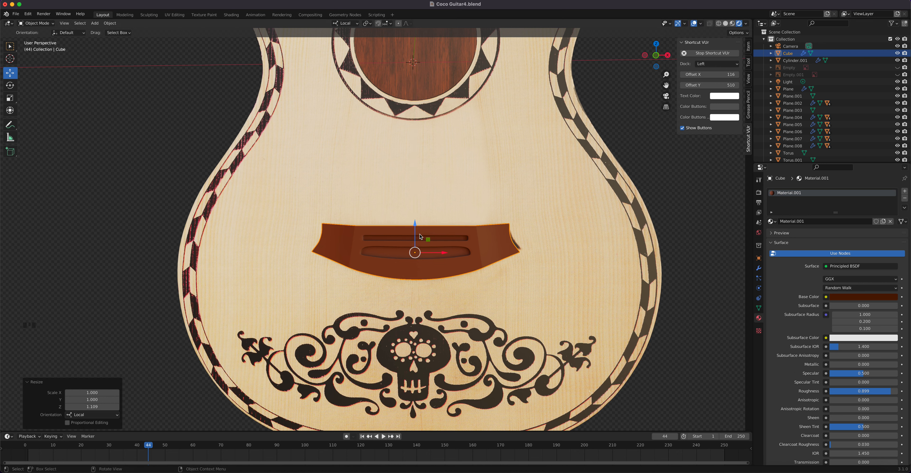
Scale the bridge uniformly by 1.01 and by a further 1.017 along its local X axis to cover the printed bridge
{"action": "key", "text": "s"}
{"action": "left_click", "coordinate": [421, 236]}
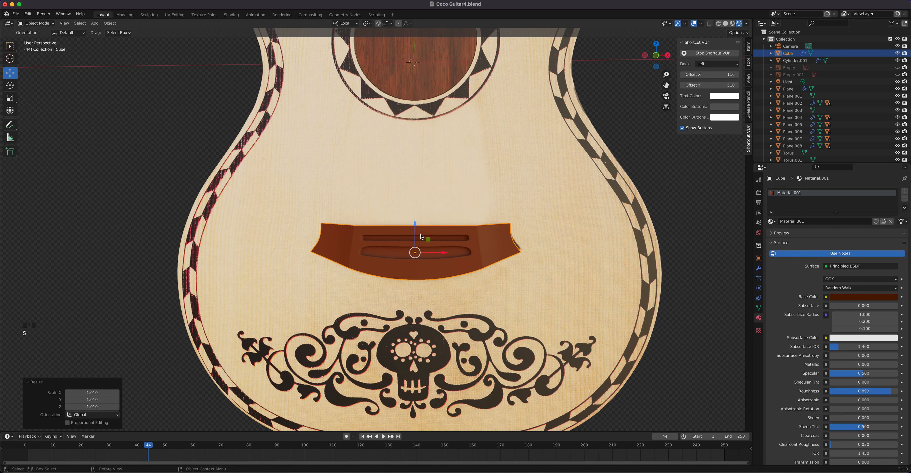
{"action": "key", "text": "s"}
{"action": "key", "text": "x"}
{"action": "key", "text": "x"}
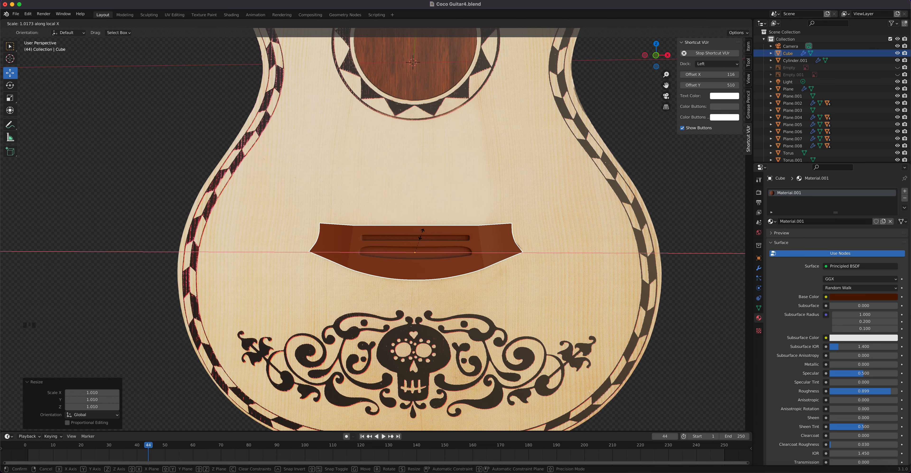
{"action": "left_click", "coordinate": [421, 235]}
Switch to the Shading workspace and assign the existing Material.005 to the bridge
{"action": "scroll", "coordinate": [413, 234], "scroll_direction": "down", "scroll_amount": 5}
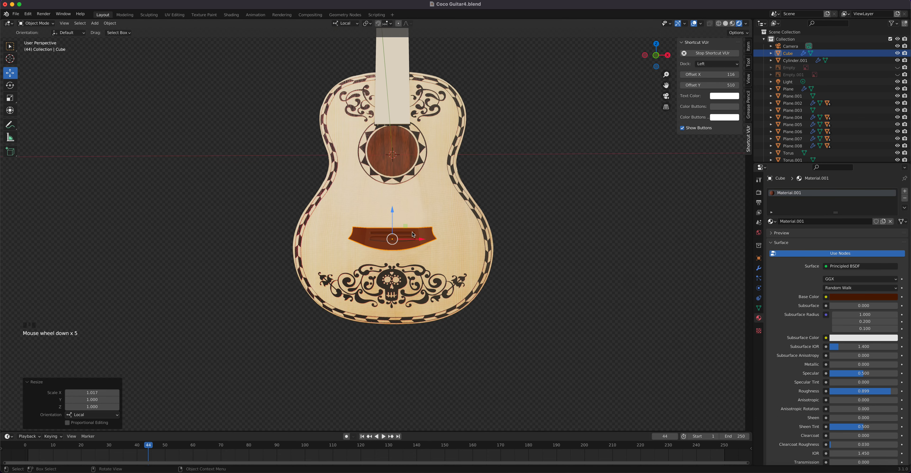
{"action": "scroll", "coordinate": [413, 234], "scroll_direction": "up", "scroll_amount": 2}
{"action": "middle_click_drag", "start_coordinate": [415, 237], "coordinate": [396, 216]}
{"action": "middle_click_drag", "start_coordinate": [396, 192], "coordinate": [360, 308], "text": "shift"}
{"action": "middle_click_drag", "start_coordinate": [370, 278], "coordinate": [419, 153], "text": "shift"}
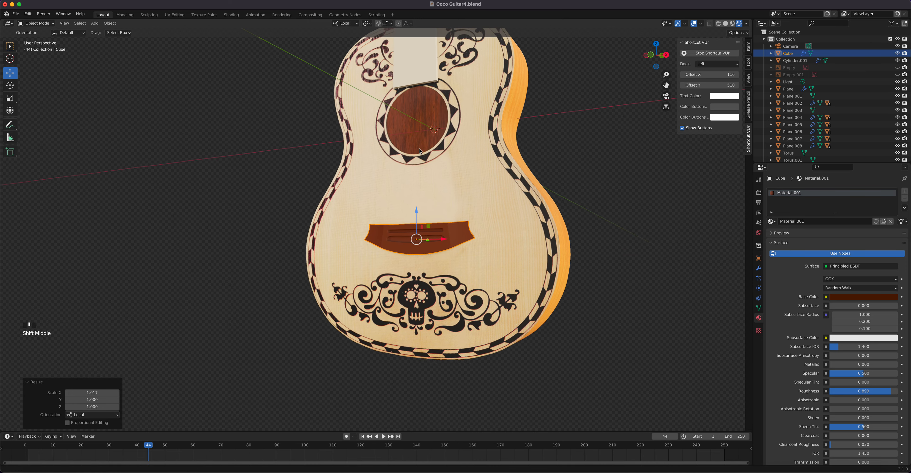
{"action": "scroll", "coordinate": [407, 208], "scroll_direction": "up", "scroll_amount": 4}
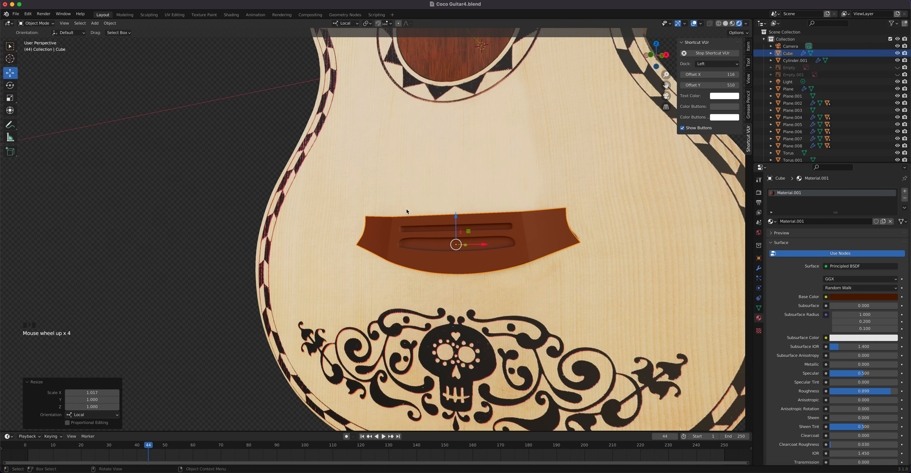
{"action": "left_click", "coordinate": [232, 15]}
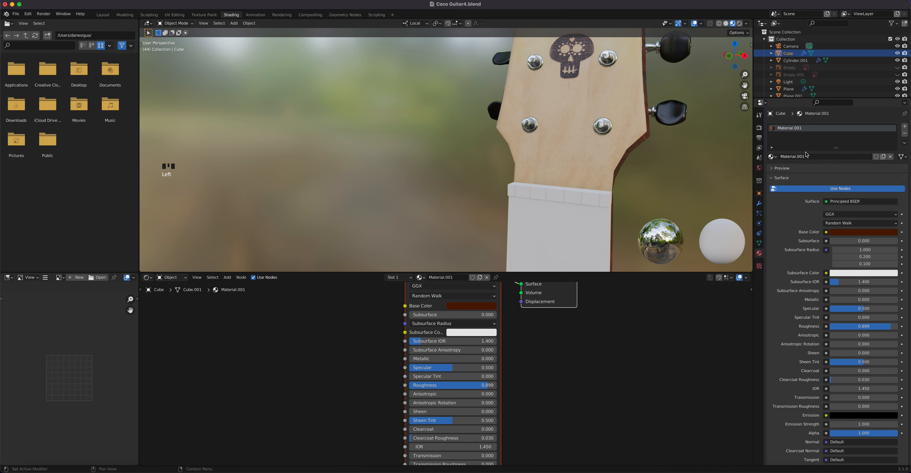
{"action": "left_click", "coordinate": [772, 156]}
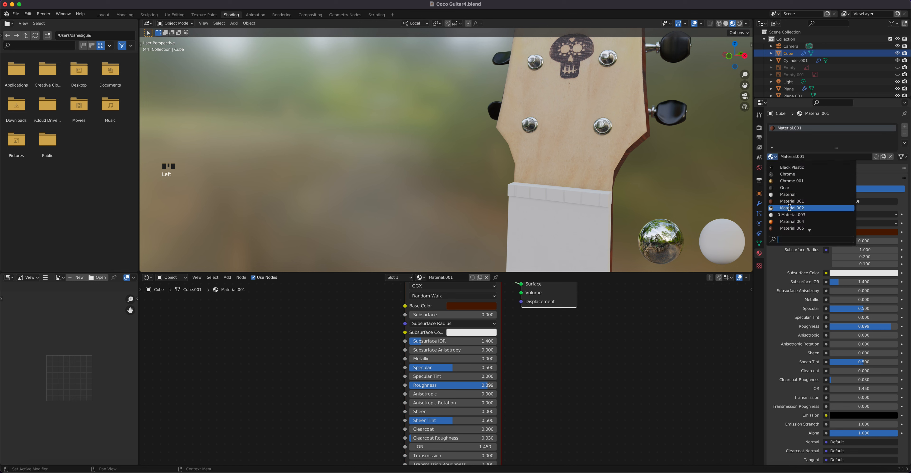
{"action": "left_click", "coordinate": [792, 228]}
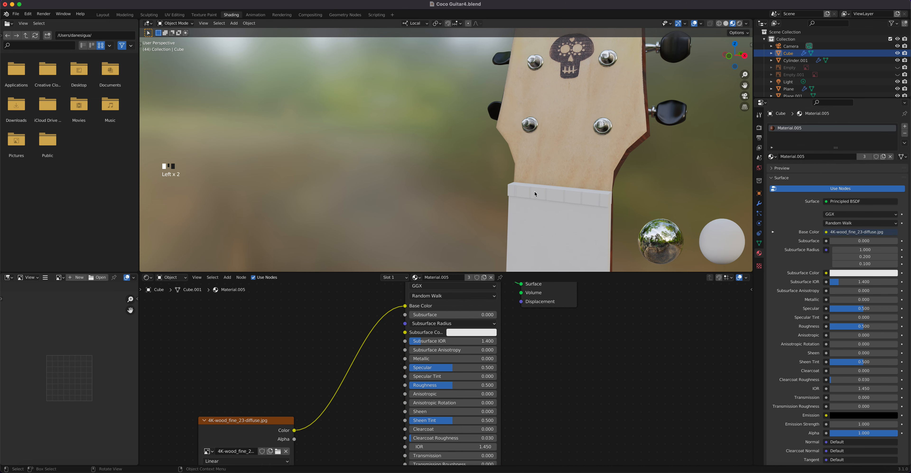
Check the wood texture on the bridge from the front and apply the bridge's Mirror modifier
{"action": "scroll", "coordinate": [532, 193], "scroll_direction": "down", "scroll_amount": 4}
{"action": "middle_click_drag", "start_coordinate": [506, 202], "coordinate": [494, 184], "text": "shift"}
{"action": "middle_click_drag", "start_coordinate": [463, 150], "coordinate": [475, 143]}
{"action": "scroll", "coordinate": [476, 145], "scroll_direction": "up", "scroll_amount": 4}
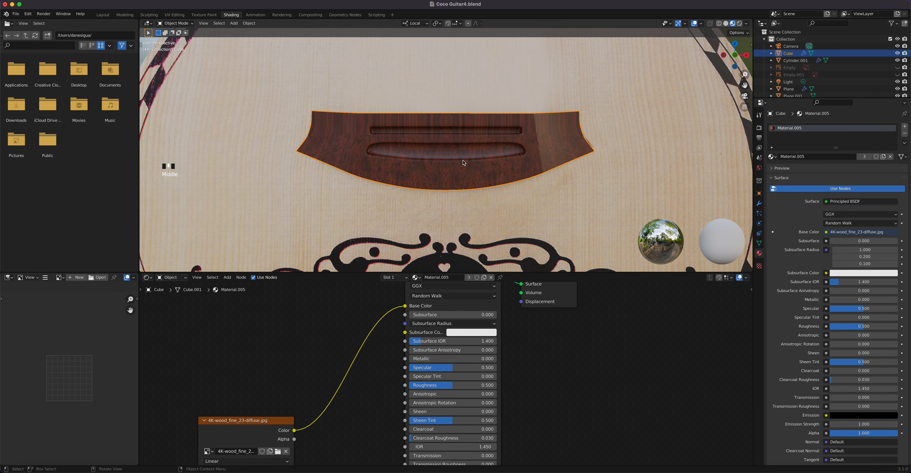
{"action": "key", "text": "KP_1"}
{"action": "key", "text": "Tab"}
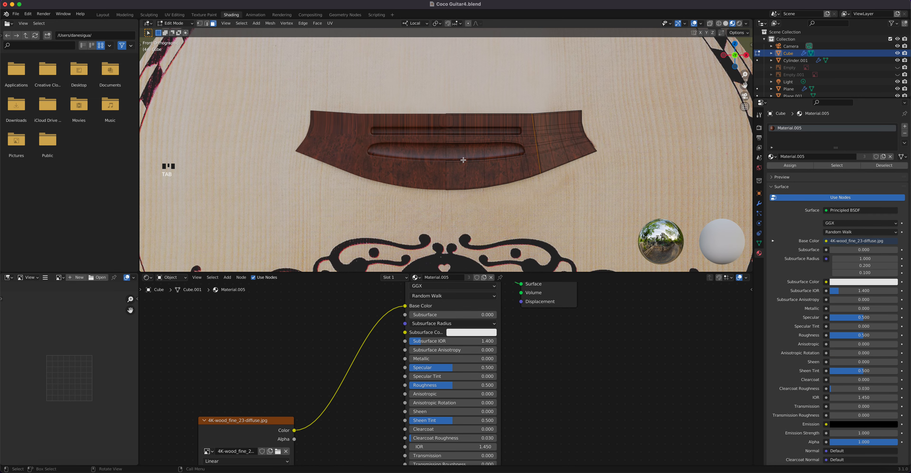
{"action": "key", "text": "Tab"}
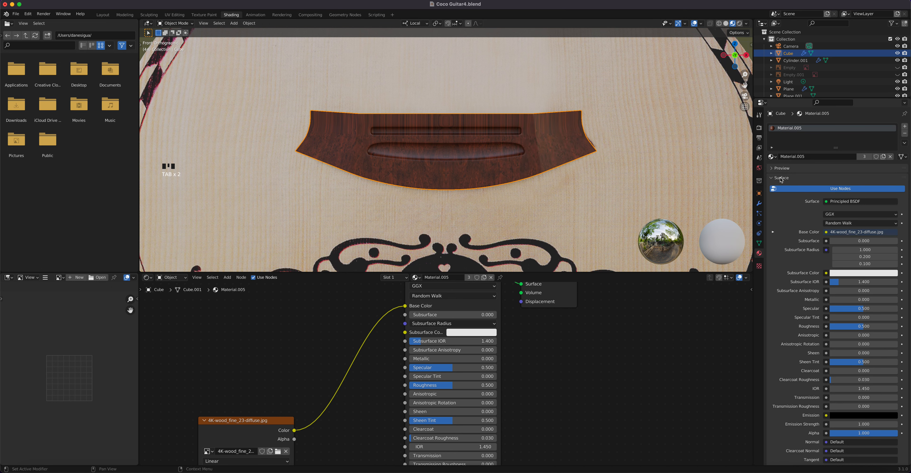
{"action": "left_click", "coordinate": [758, 203]}
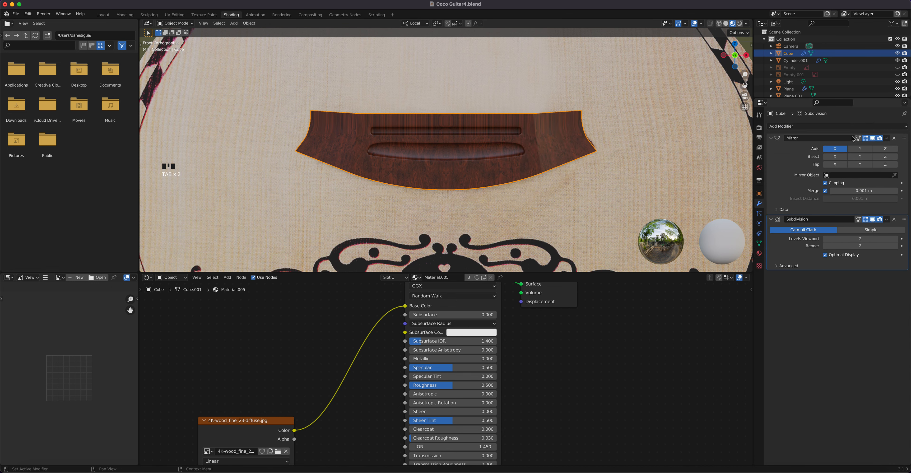
{"action": "left_click", "coordinate": [886, 139]}
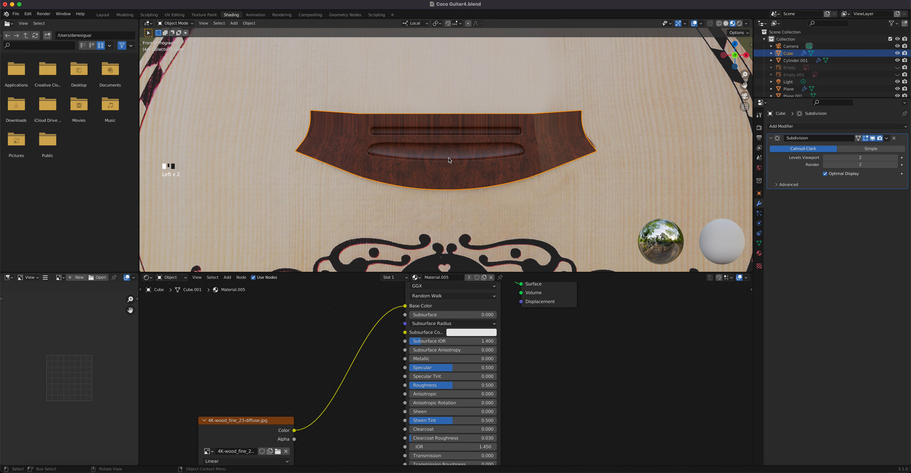
Remap the UVs of all the bridge's faces with Cube Projection and return to Object Mode
{"action": "key", "text": "Tab"}
{"action": "key", "text": "a"}
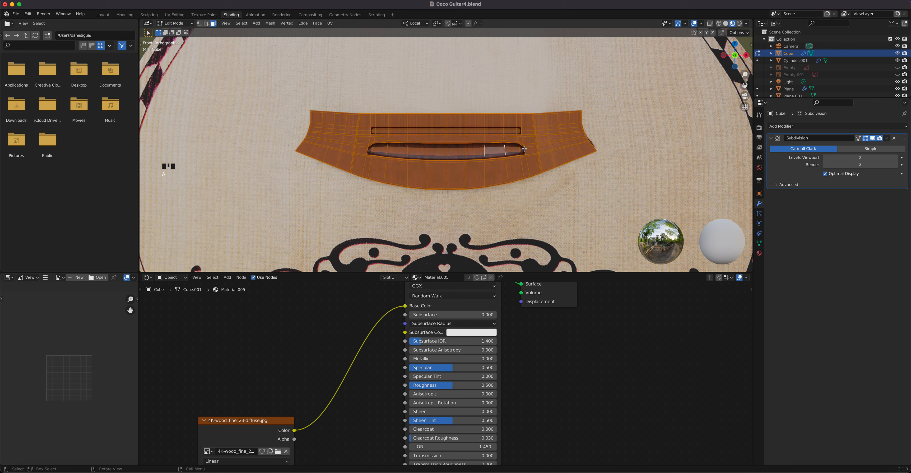
{"action": "key", "text": "u"}
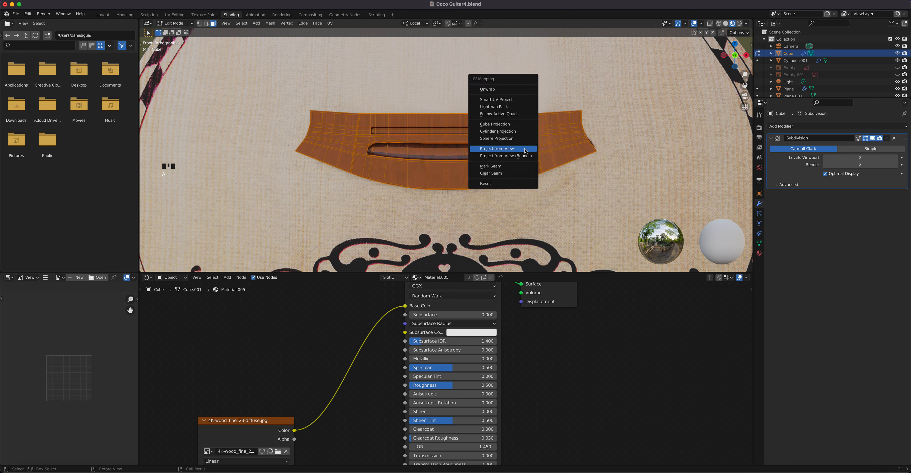
{"action": "left_click", "coordinate": [495, 125]}
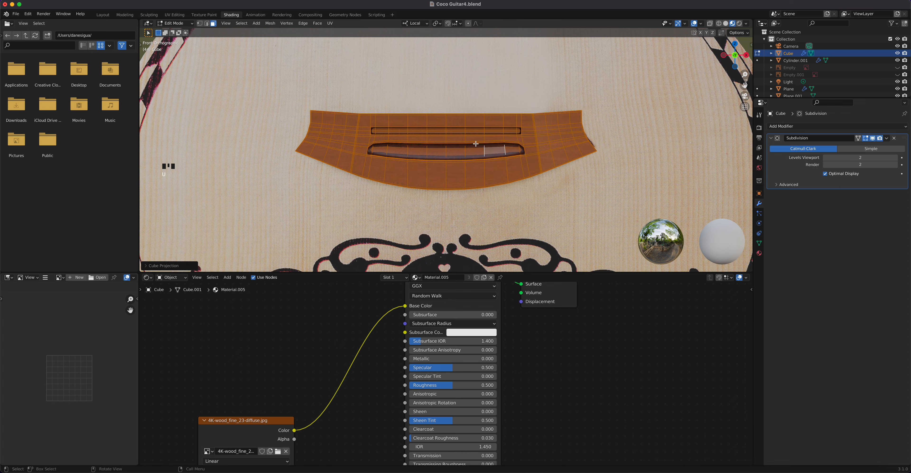
{"action": "key", "text": "Tab"}
Select the nut between the fretboard and headstock and create a new node-based material for it
{"action": "middle_click_drag", "start_coordinate": [514, 161], "coordinate": [456, 202]}
{"action": "scroll", "coordinate": [534, 164], "scroll_direction": "down", "scroll_amount": 10}
{"action": "left_click", "coordinate": [420, 159]}
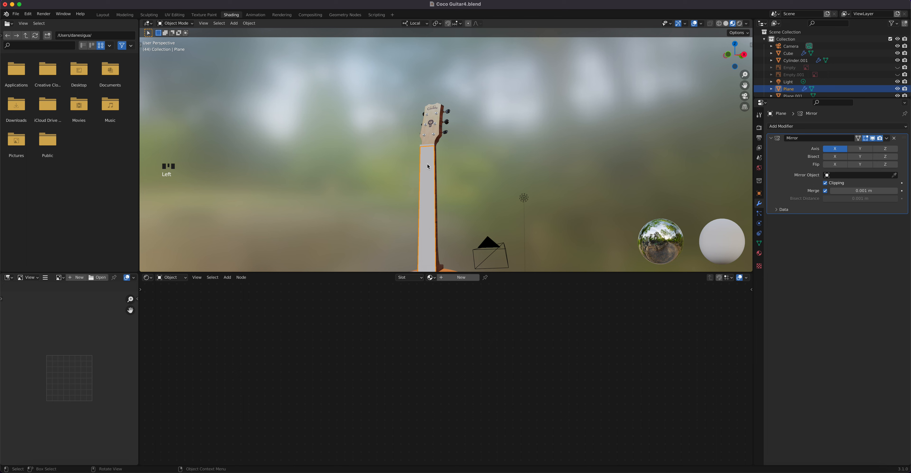
{"action": "scroll", "coordinate": [427, 164], "scroll_direction": "up", "scroll_amount": 5}
{"action": "scroll", "coordinate": [429, 161], "scroll_direction": "up", "scroll_amount": 3}
{"action": "left_click", "coordinate": [394, 133]}
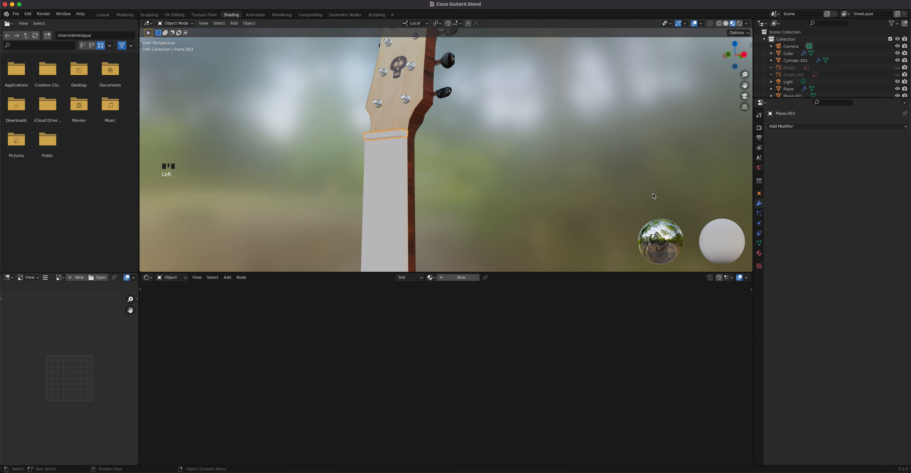
{"action": "left_click", "coordinate": [759, 253]}
{"action": "left_click", "coordinate": [835, 156]}
{"action": "left_click", "coordinate": [840, 188]}
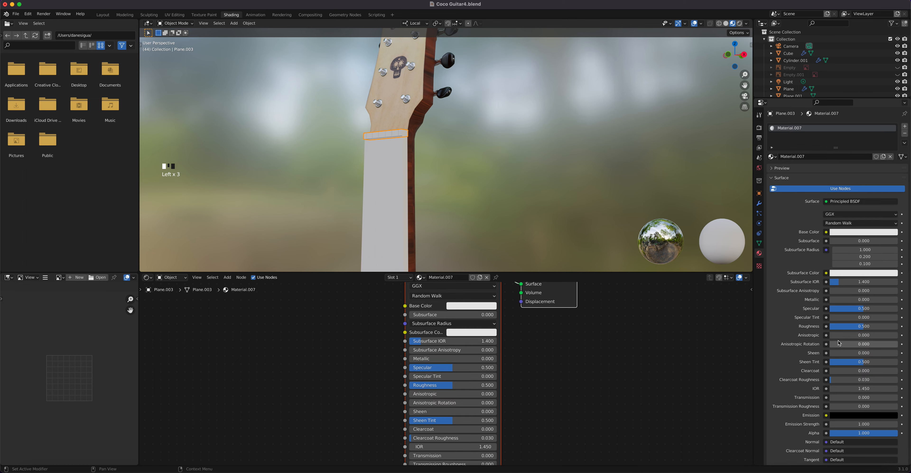
Set the nut material's roughness to 0.832 and its base color to hue 0.123, saturation 0.162, value 0.698
{"action": "left_click_drag", "start_coordinate": [841, 326], "coordinate": [860, 326]}
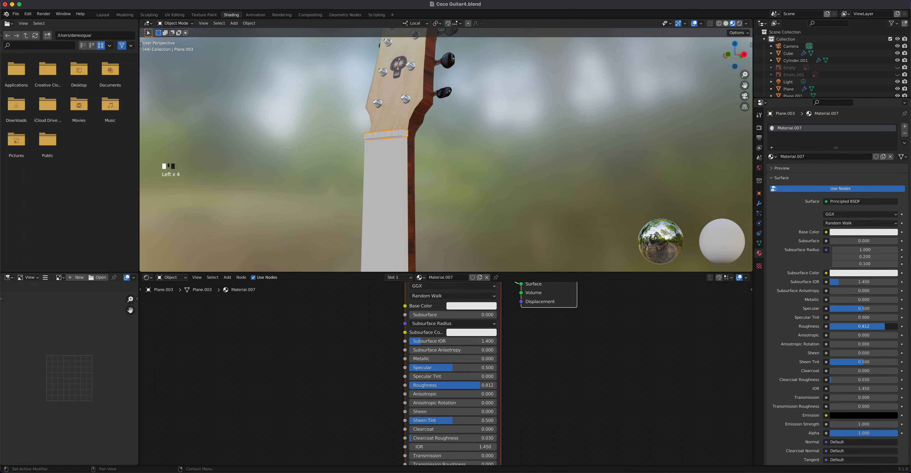
{"action": "left_click", "coordinate": [870, 232]}
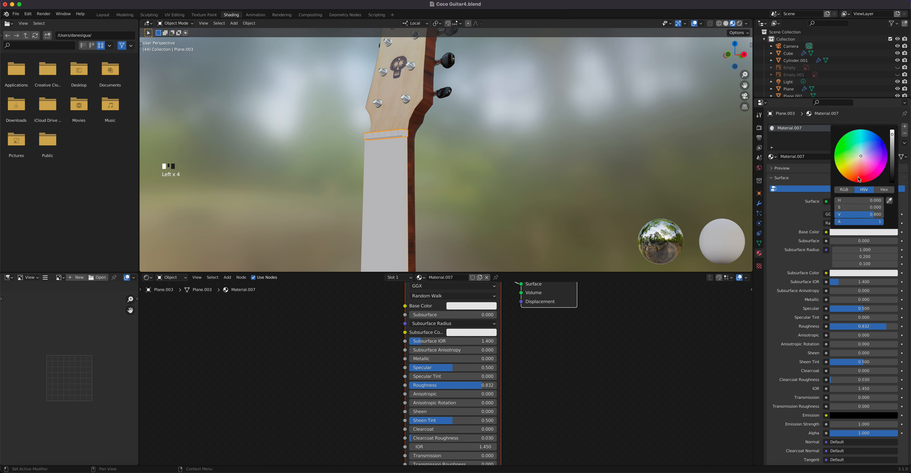
{"action": "left_click", "coordinate": [862, 161]}
{"action": "left_click_drag", "start_coordinate": [859, 156], "coordinate": [859, 157]}
{"action": "left_click", "coordinate": [892, 137]}
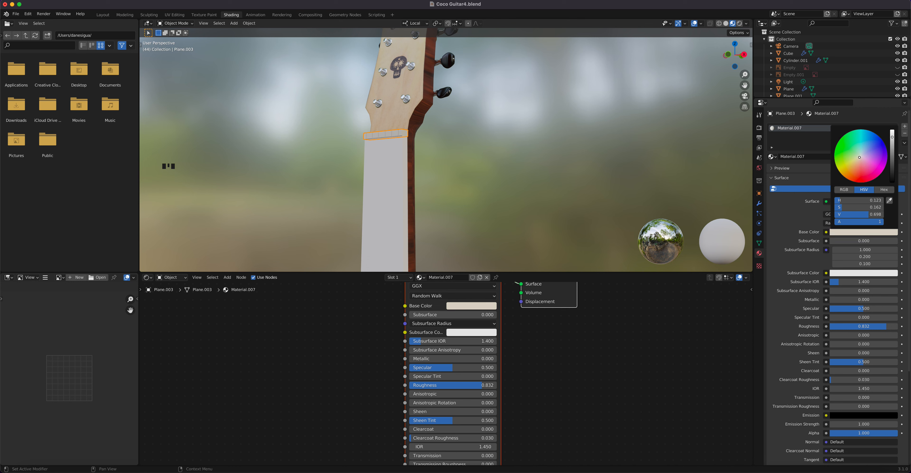
Give the fretboard its own single-user copy of Material.005 with a roughness of 0.671
{"action": "left_click", "coordinate": [394, 169]}
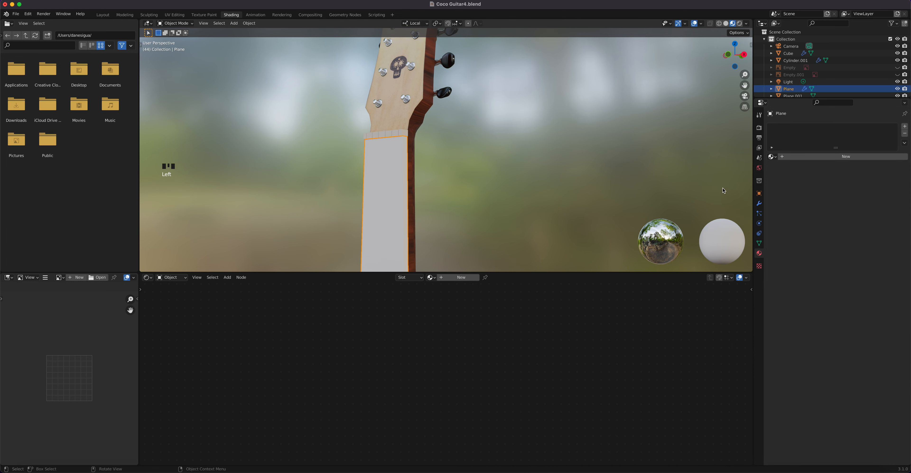
{"action": "scroll", "coordinate": [425, 218], "scroll_direction": "down", "scroll_amount": 3}
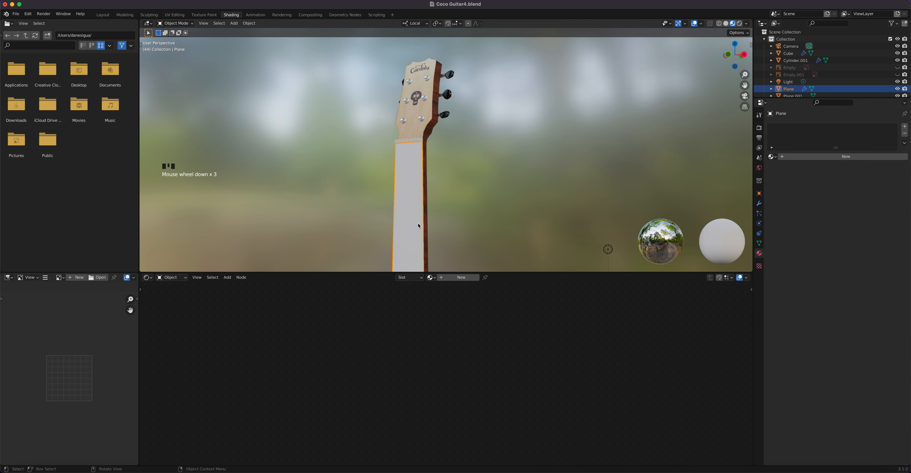
{"action": "left_click", "coordinate": [772, 156]}
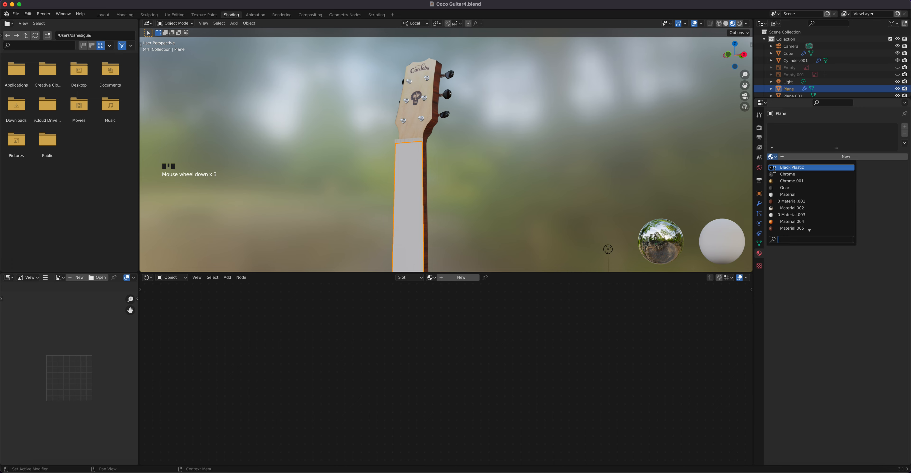
{"action": "left_click", "coordinate": [789, 228]}
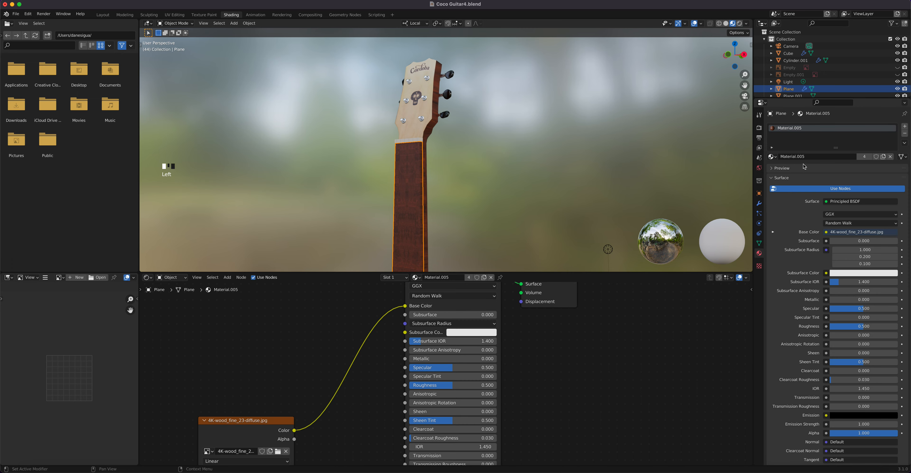
{"action": "left_click", "coordinate": [884, 157]}
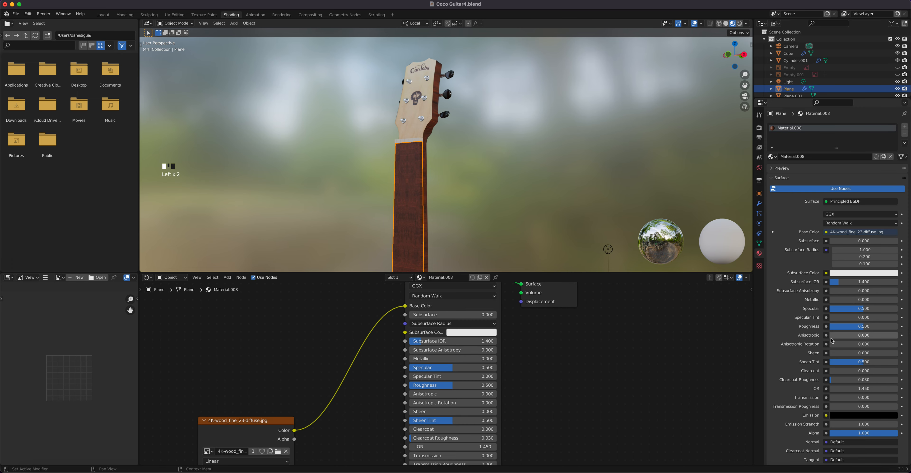
{"action": "left_click_drag", "start_coordinate": [839, 330], "coordinate": [875, 326]}
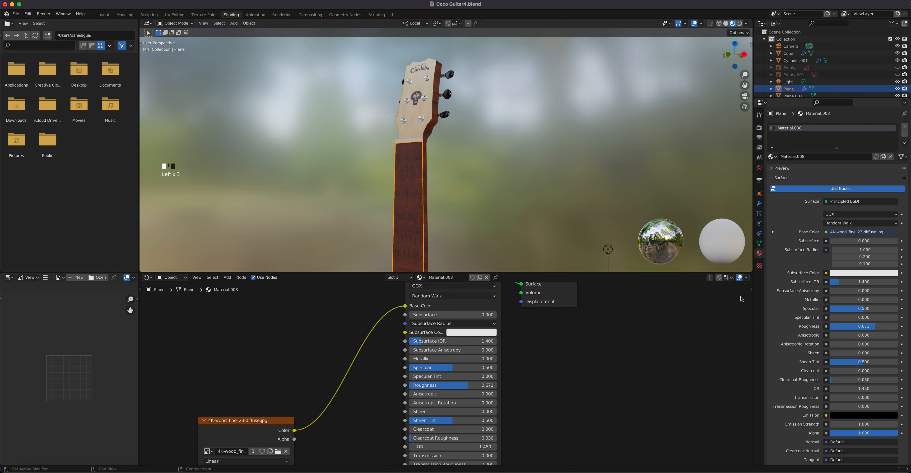
Switch to the UV Editing workspace and apply the fretboard's Mirror modifier
{"action": "left_click", "coordinate": [174, 15]}
{"action": "key", "text": "Tab"}
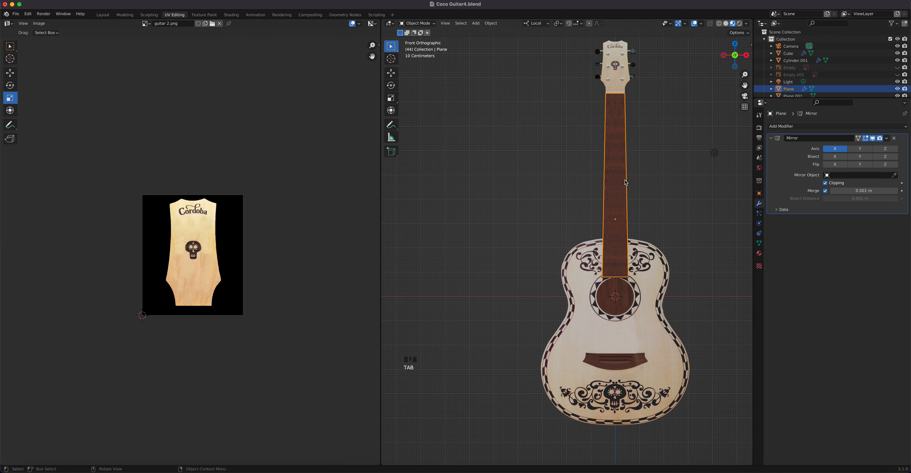
{"action": "left_click", "coordinate": [885, 138]}
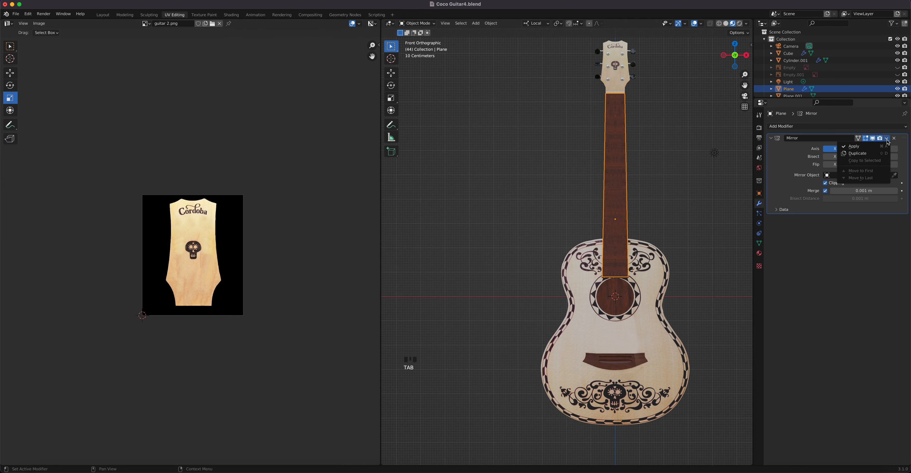
{"action": "left_click", "coordinate": [875, 147]}
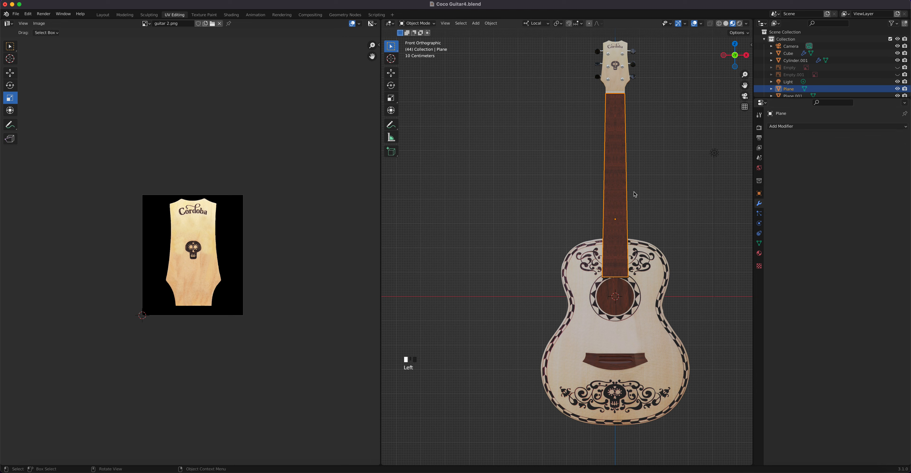
Map all the fretboard's faces onto the wood image with Project from View in the front view
{"action": "key", "text": "Tab"}
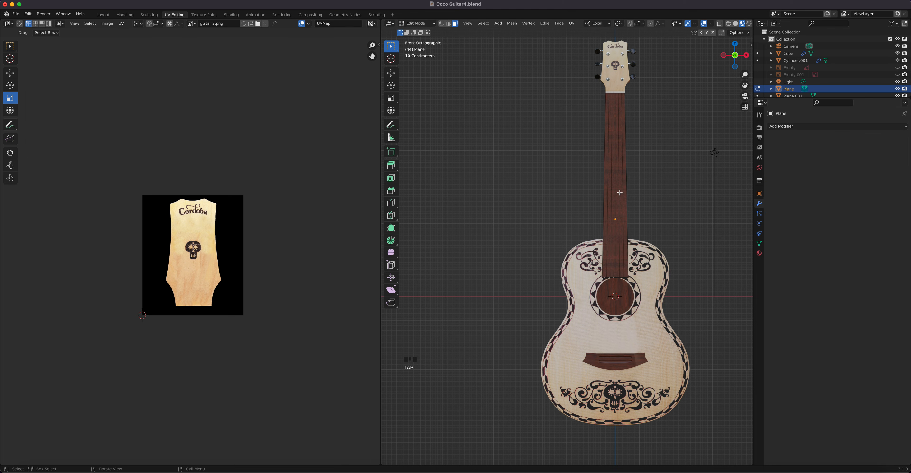
{"action": "key", "text": "a"}
{"action": "key", "text": "u"}
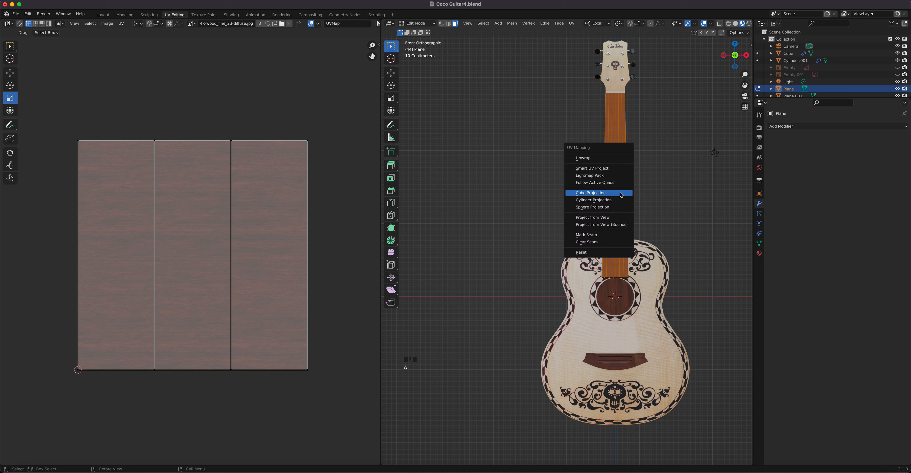
{"action": "left_click", "coordinate": [610, 218]}
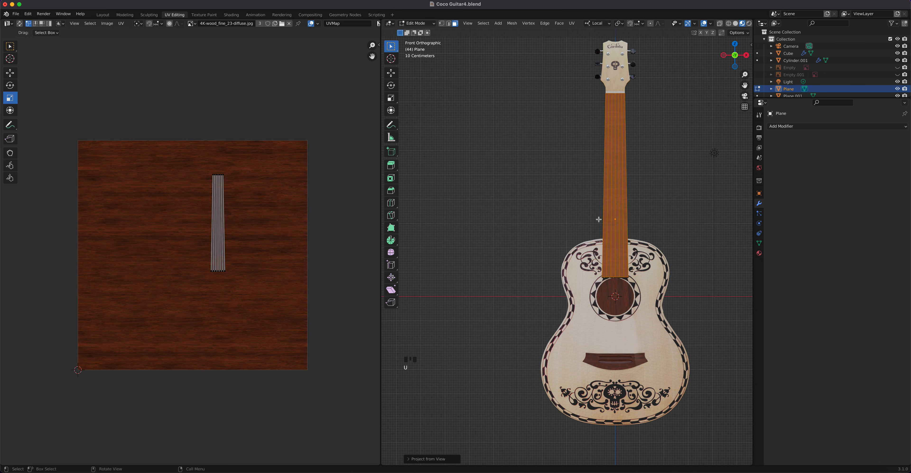
Rotate all of the fretboard's UVs 90 degrees over the wood image
{"action": "scroll", "coordinate": [228, 225], "scroll_direction": "up", "scroll_amount": 3}
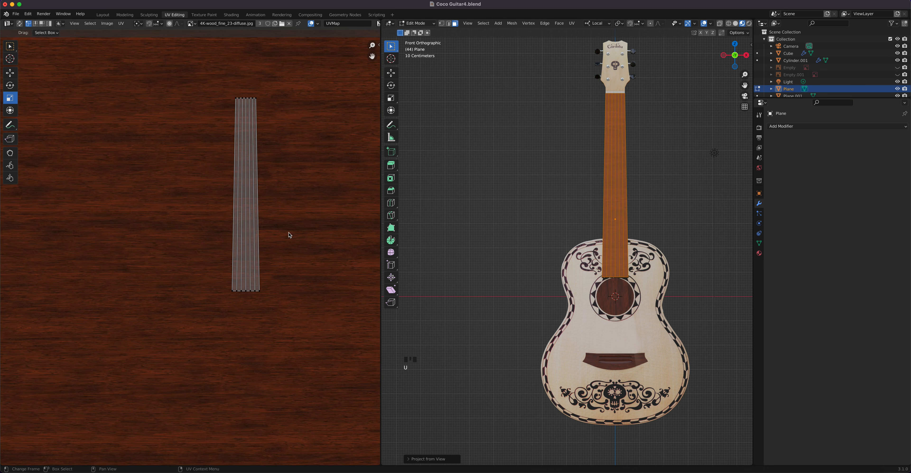
{"action": "key", "text": "a"}
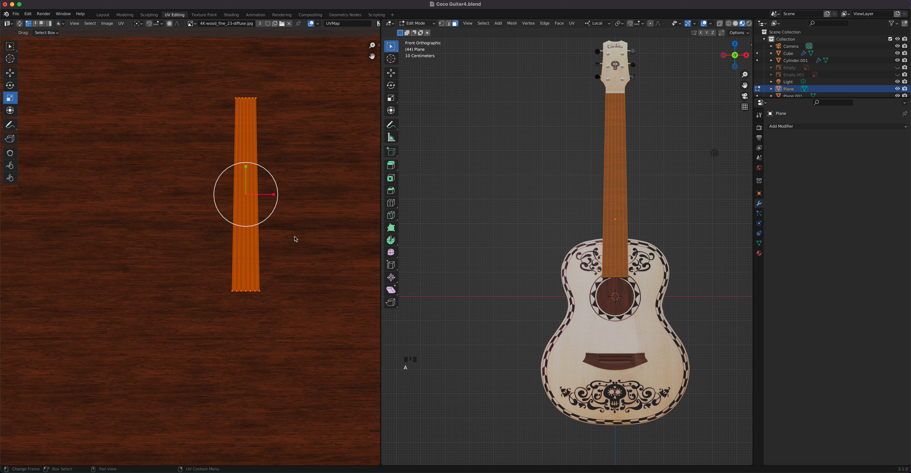
{"action": "type", "text": "r"}
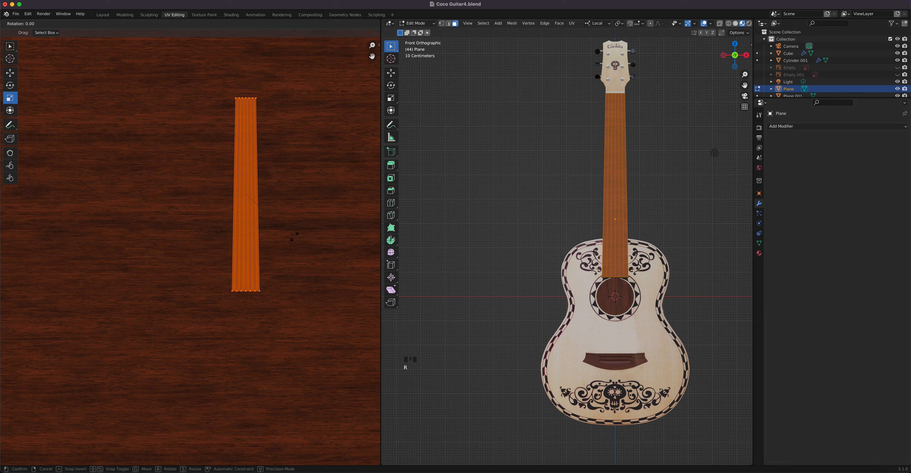
{"action": "type", "text": "90"}
{"action": "key", "text": "Return"}
{"action": "scroll", "coordinate": [291, 241], "scroll_direction": "down", "scroll_amount": 3}
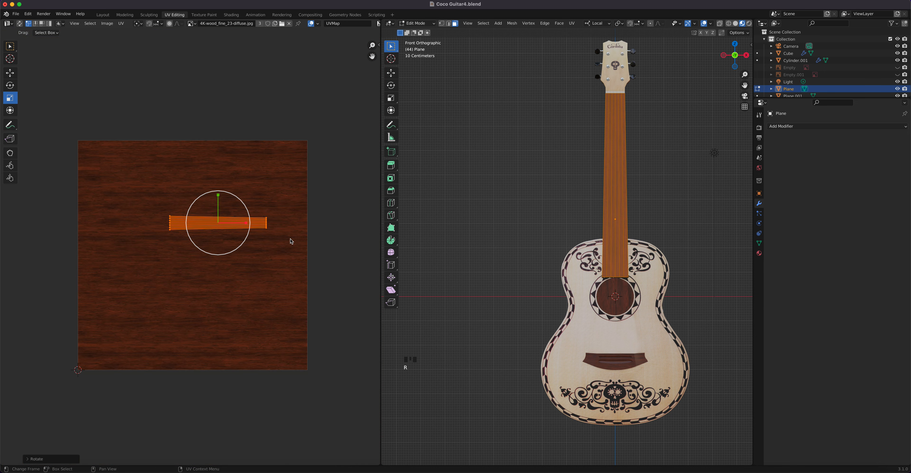
Enlarge the fretboard's UVs and move them to span almost the full width of the wood image
{"action": "key", "text": "s"}
{"action": "left_click", "coordinate": [328, 250]}
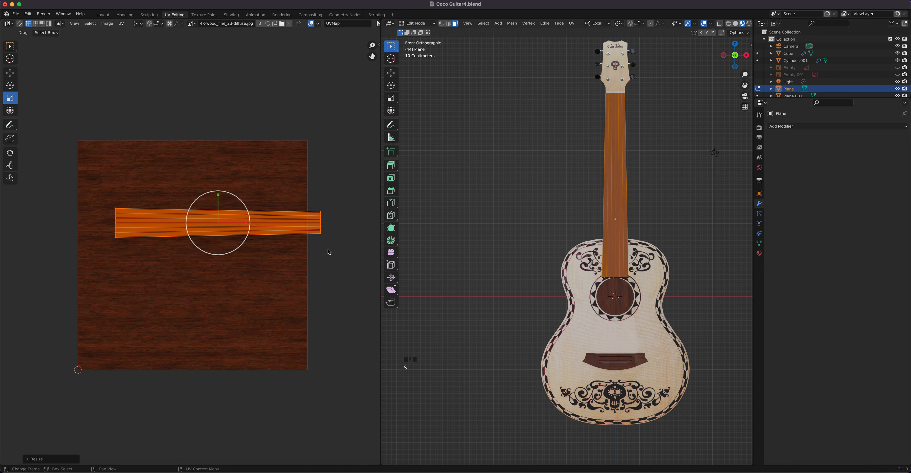
{"action": "key", "text": "g"}
{"action": "left_click", "coordinate": [300, 293]}
{"action": "key", "text": "s"}
{"action": "left_click", "coordinate": [310, 294]}
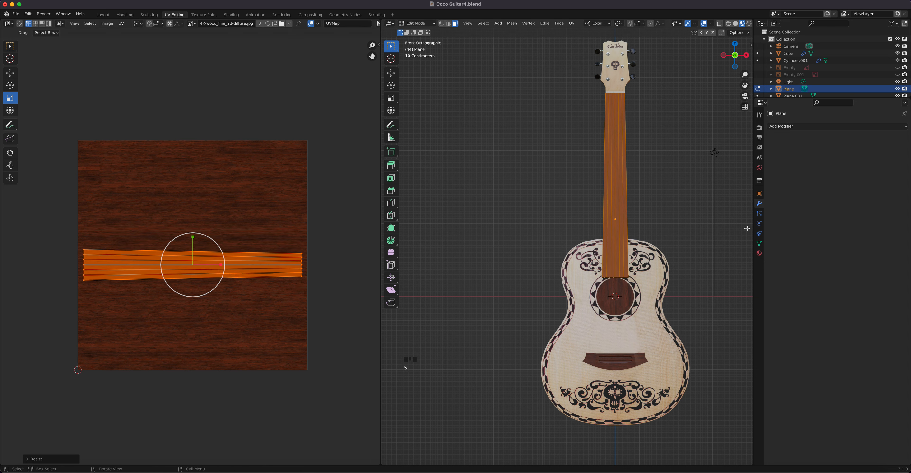
Set the fretboard material's roughness to 0.739
{"action": "left_click", "coordinate": [759, 253]}
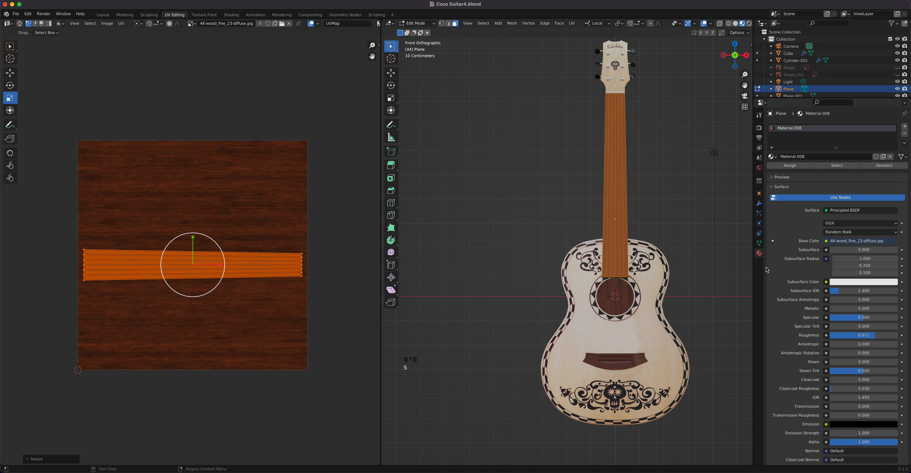
{"action": "left_click_drag", "start_coordinate": [864, 336], "coordinate": [873, 336]}
In the Shading workspace, insert a Hue/Saturation node between the wood image and Base Color, with its value at 0.200
{"action": "left_click", "coordinate": [232, 14]}
{"action": "key", "text": "shift+a"}
{"action": "mouse_move", "coordinate": [294, 400]}
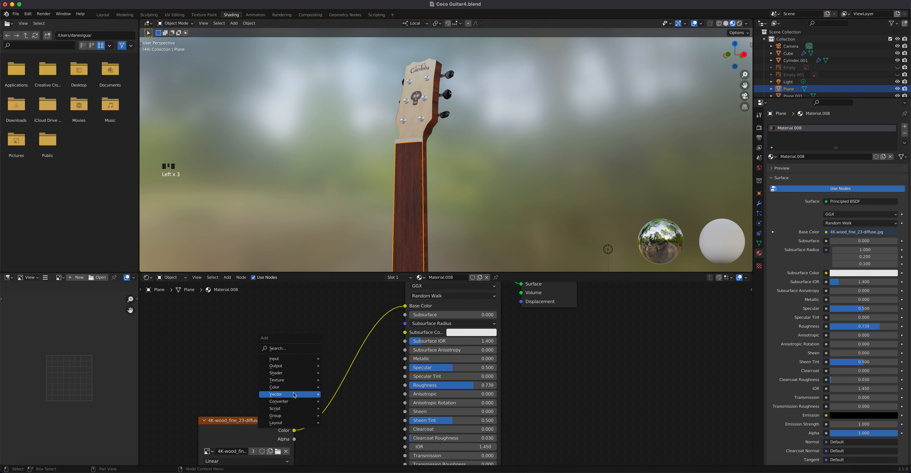
{"action": "mouse_move", "coordinate": [294, 386]}
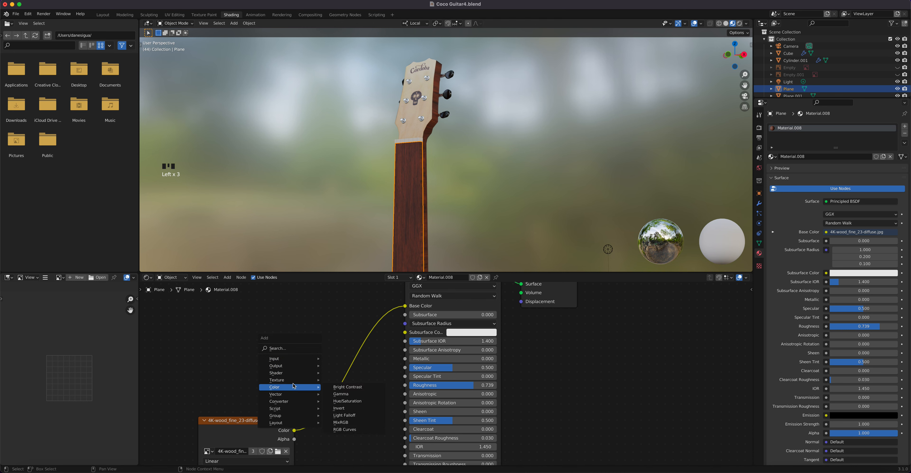
{"action": "left_click", "coordinate": [354, 401]}
{"action": "left_click", "coordinate": [335, 375]}
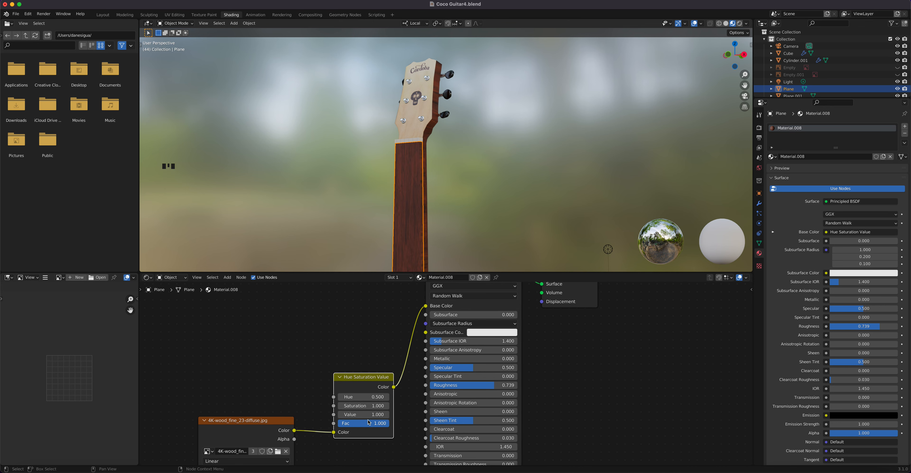
{"action": "mouse_move", "coordinate": [367, 414]}
{"action": "left_mouse_down"}
{"action": "mouse_move", "coordinate": [340, 414]}
{"action": "mouse_move", "coordinate": [357, 415]}
{"action": "left_mouse_up"}
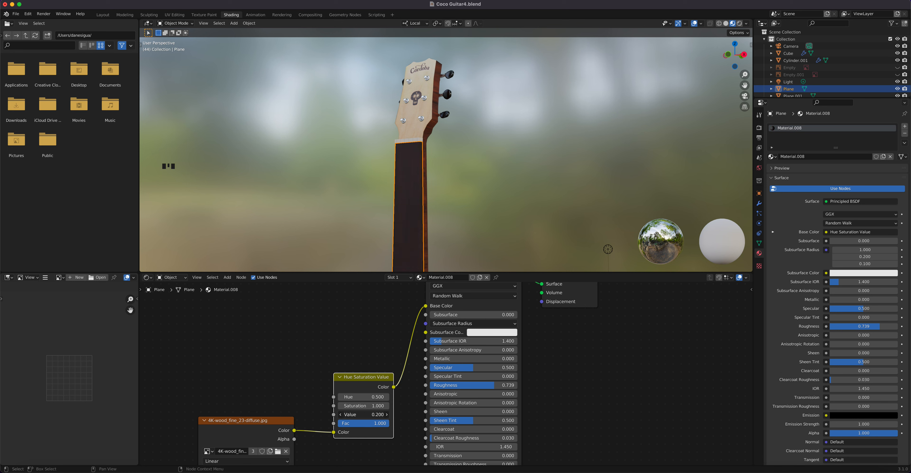
Examine the fretboard's color against the whole guitar in the Layout workspace
{"action": "scroll", "coordinate": [425, 214], "scroll_direction": "down", "scroll_amount": 2}
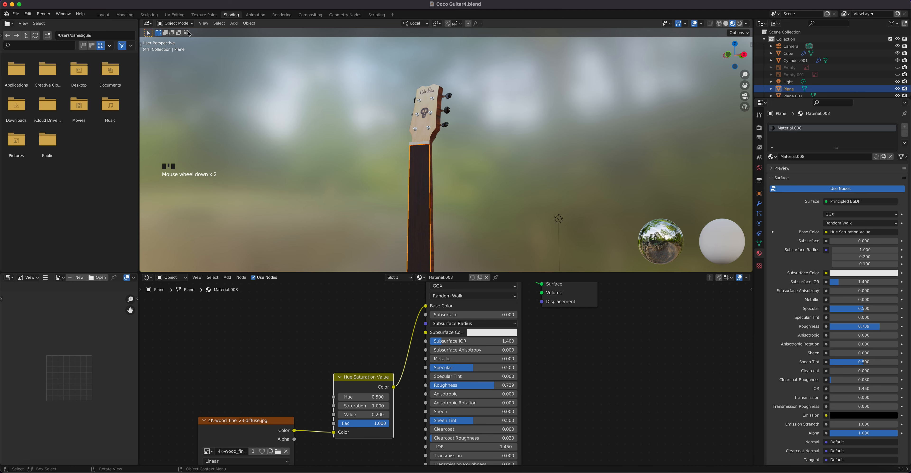
{"action": "left_click", "coordinate": [102, 15]}
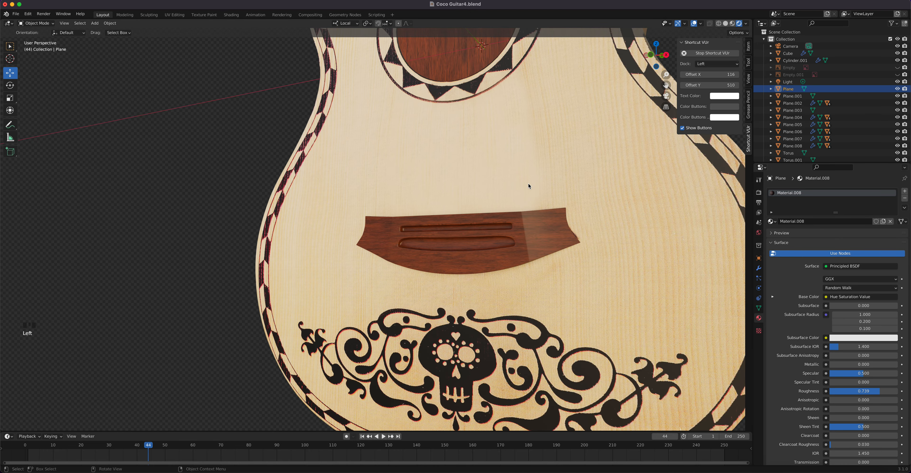
{"action": "scroll", "coordinate": [528, 186], "scroll_direction": "down", "scroll_amount": 6}
{"action": "middle_click_drag", "start_coordinate": [438, 85], "coordinate": [456, 162]}
{"action": "scroll", "coordinate": [456, 162], "scroll_direction": "down", "scroll_amount": 1}
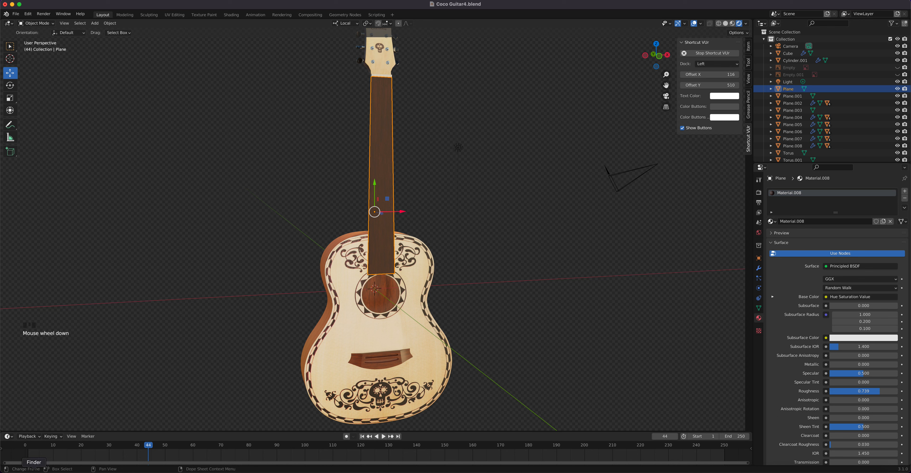
Switch to Finder and preview the Desktop guitar references, including Screen Shot 2022-04-06 at 9.58.24 AM.png
{"action": "left_click", "coordinate": [34, 468]}
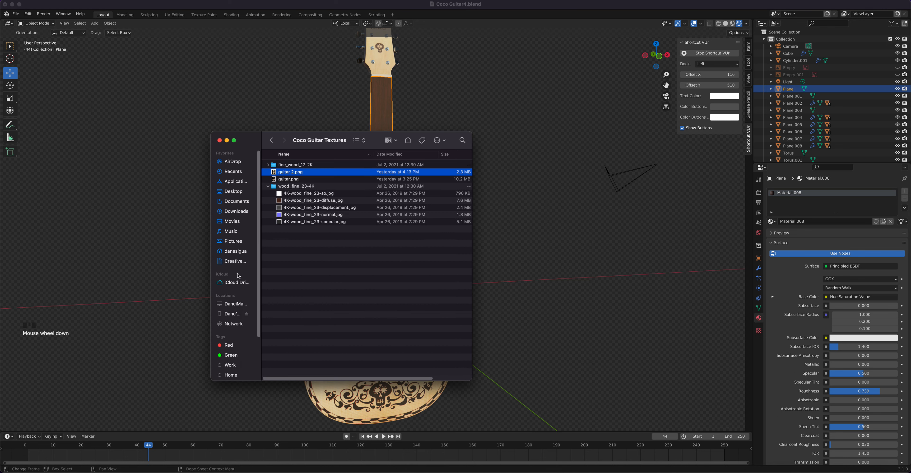
{"action": "left_click", "coordinate": [236, 191]}
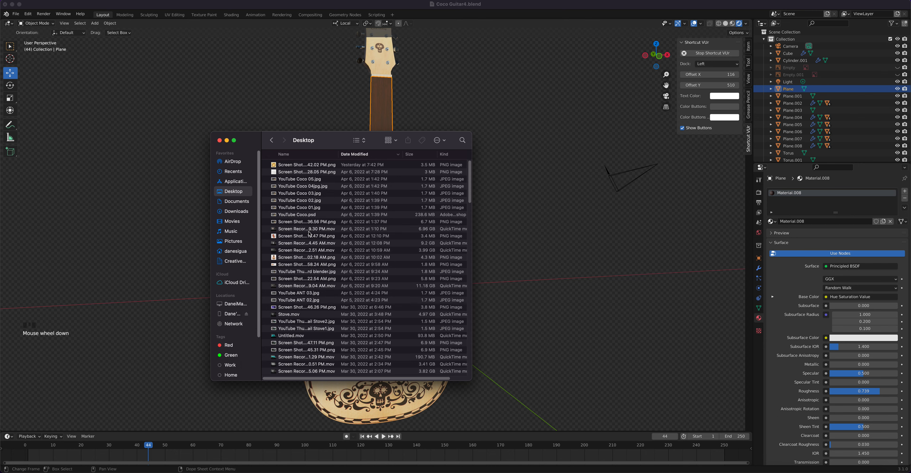
{"action": "left_click", "coordinate": [293, 260]}
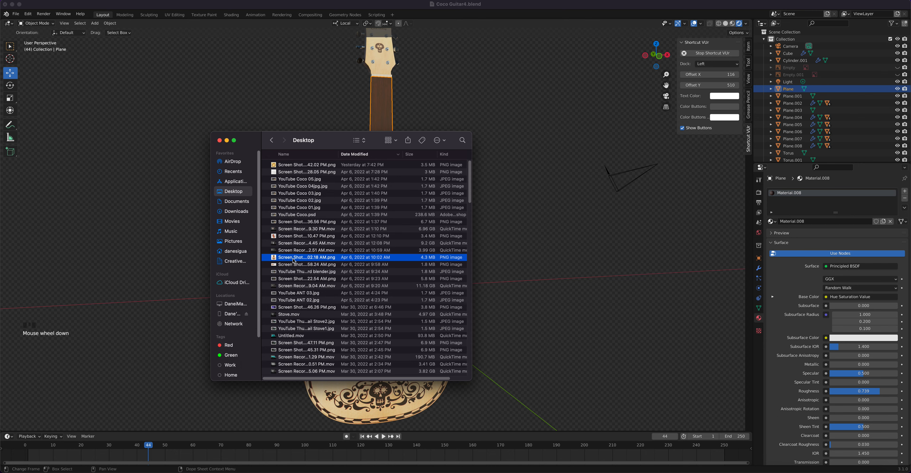
{"action": "key", "text": "space"}
{"action": "key", "text": "space"}
{"action": "left_click", "coordinate": [293, 266]}
{"action": "key", "text": "space"}
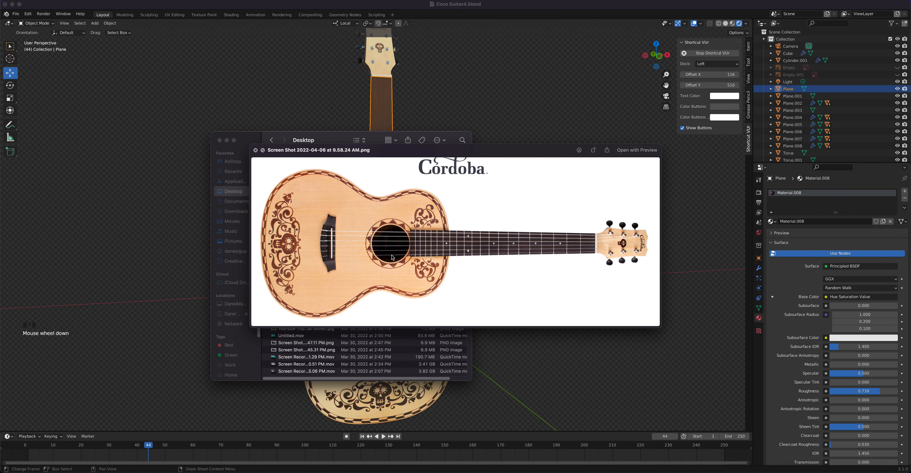
{"action": "key", "text": "space"}
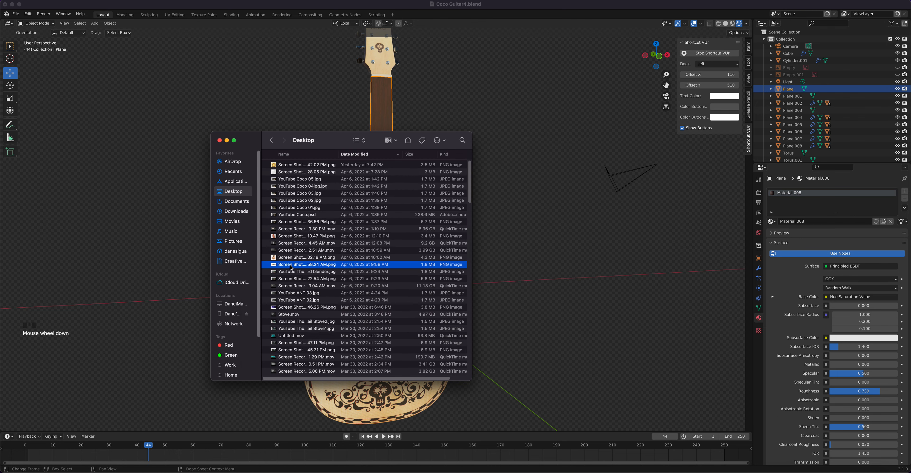
Add the 9.58.24 AM guitar screenshot as an image texture in the Shading workspace and connect its color to Base Color
{"action": "left_click", "coordinate": [230, 15]}
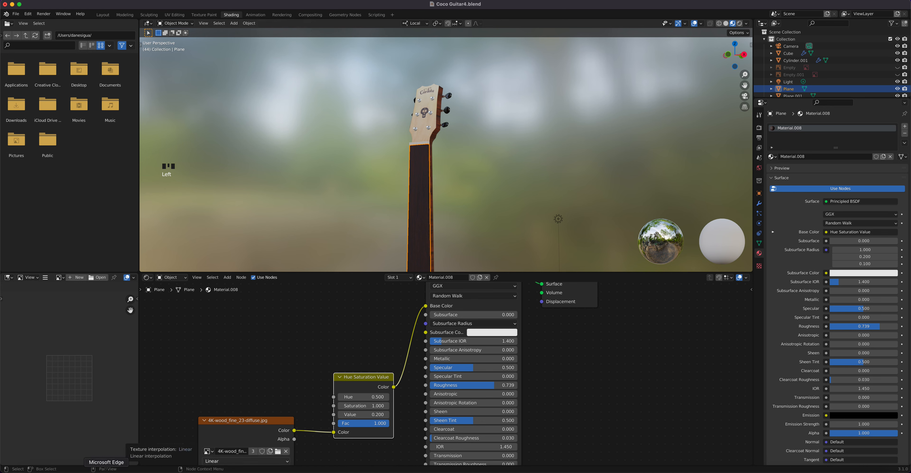
{"action": "left_click", "coordinate": [34, 471]}
{"action": "left_click_drag", "start_coordinate": [297, 267], "coordinate": [196, 344]}
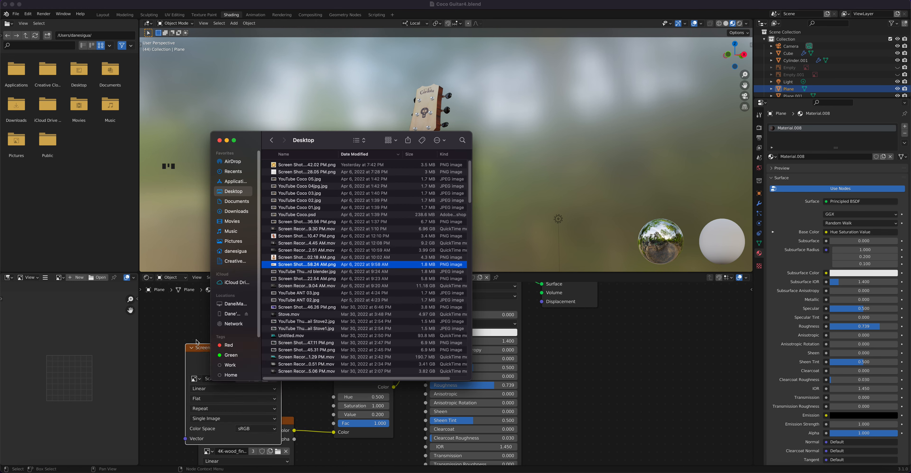
{"action": "left_click_drag", "start_coordinate": [281, 357], "coordinate": [425, 305]}
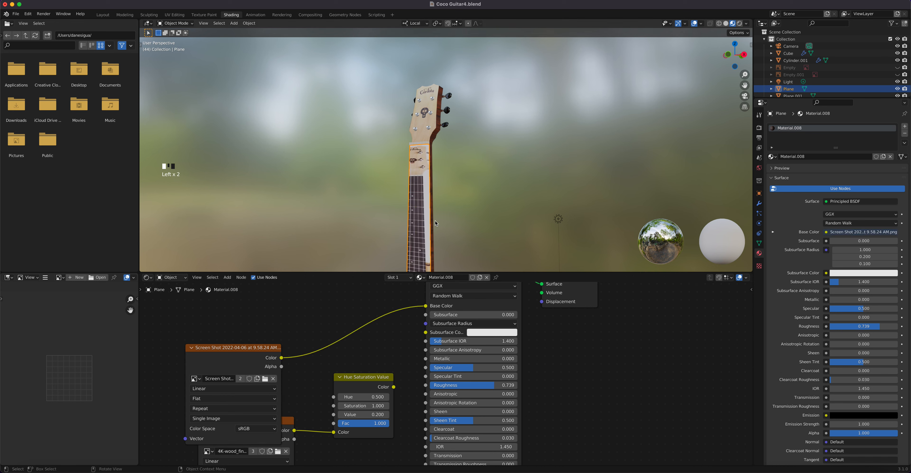
In the UV Editing workspace, remap the fretboard onto the guitar screenshot with Project from View in the front view
{"action": "left_click", "coordinate": [174, 15]}
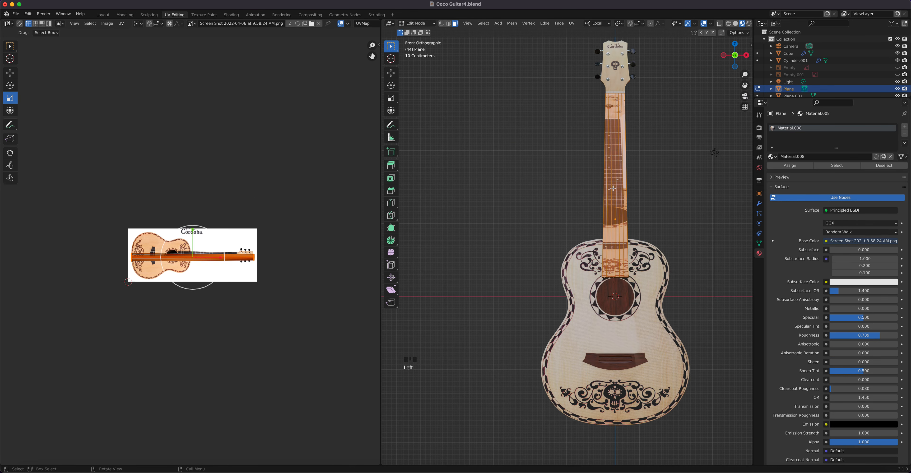
{"action": "scroll", "coordinate": [272, 275], "scroll_direction": "up", "scroll_amount": 6}
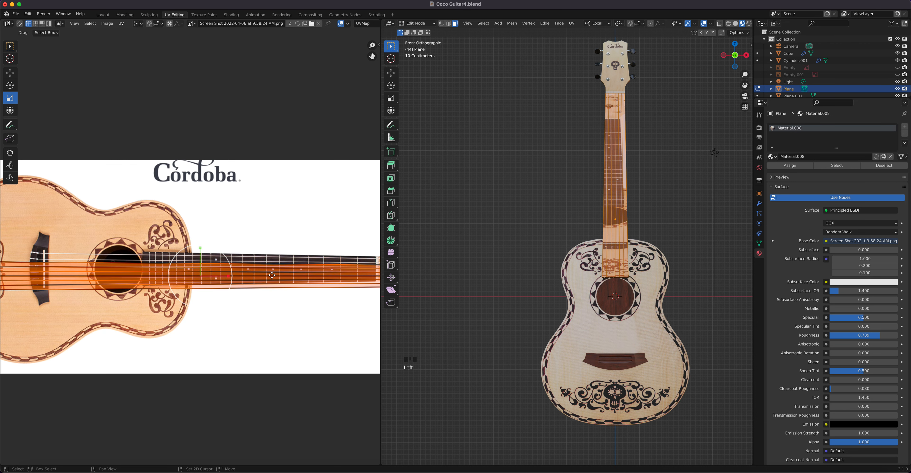
{"action": "scroll", "coordinate": [271, 275], "scroll_direction": "right", "scroll_amount": 5}
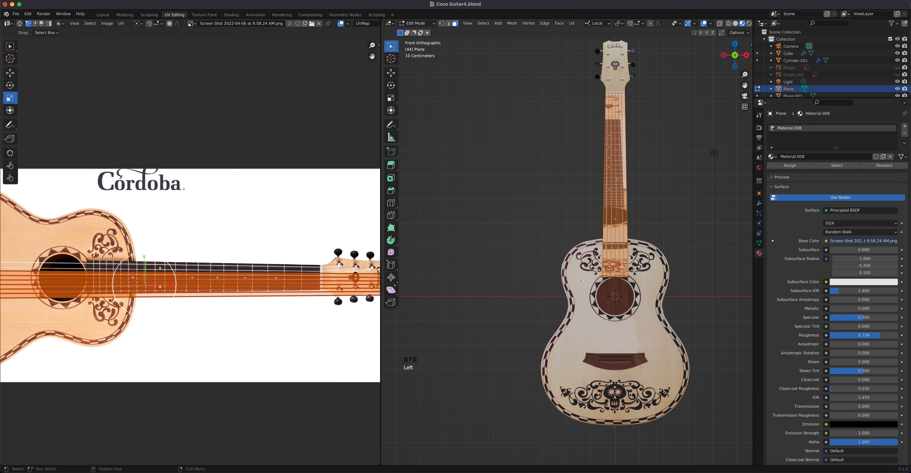
{"action": "key", "text": "u"}
{"action": "left_click", "coordinate": [616, 215]}
{"action": "key", "text": "u"}
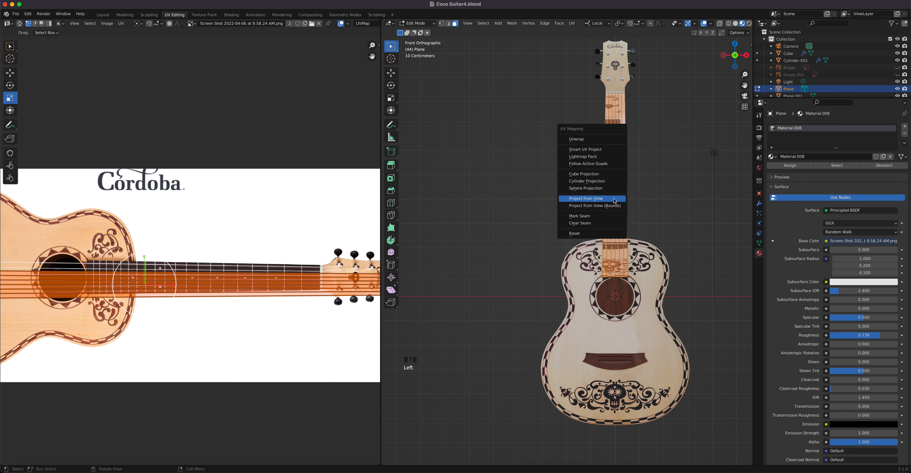
{"action": "left_click", "coordinate": [597, 199]}
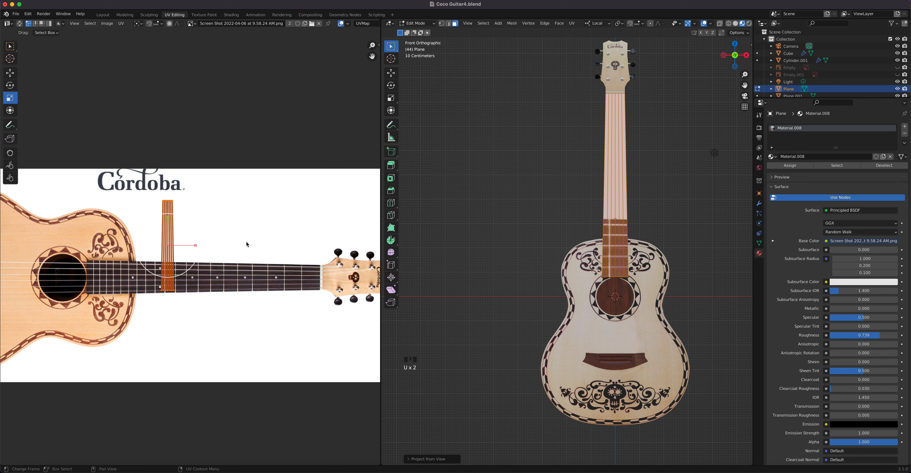
Turn the fretboard's UVs horizontal, enlarge them and move them over the neck in the guitar screenshot
{"action": "key", "text": "r"}
{"action": "left_click", "coordinate": [212, 266]}
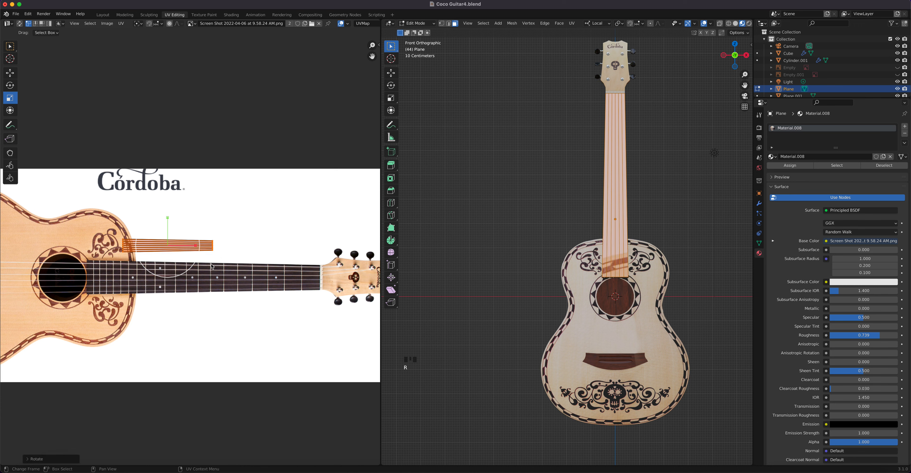
{"action": "key", "text": "s"}
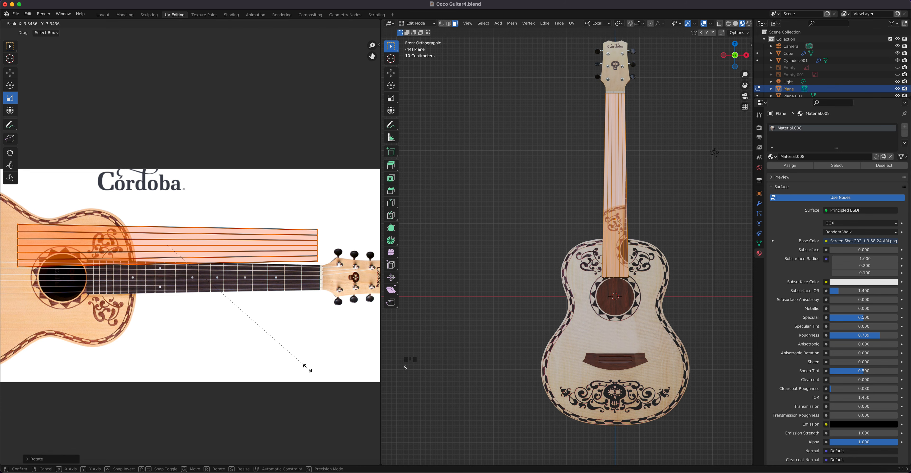
{"action": "left_click", "coordinate": [279, 340]}
{"action": "key", "text": "g"}
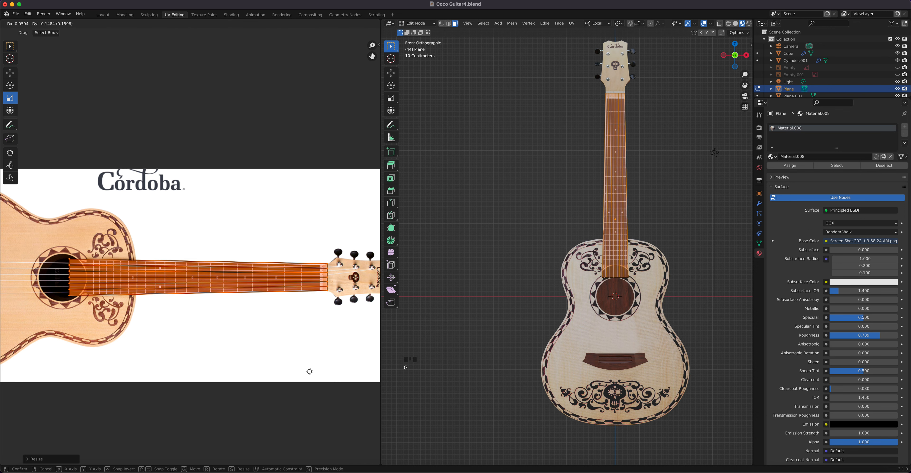
{"action": "left_click", "coordinate": [310, 371]}
Fit the UVs to the pictured fretboard by scaling about 0.892, moving about 0.011 in X and stretching about 1.006 along X
{"action": "key", "text": "s"}
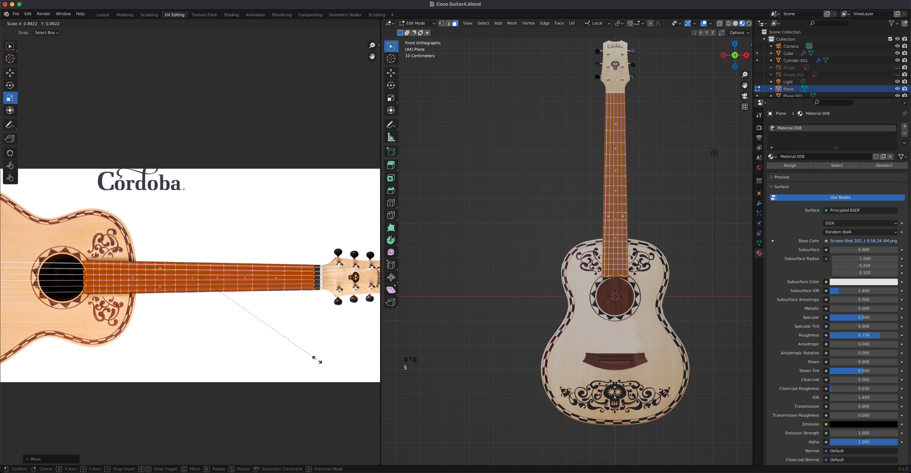
{"action": "left_click", "coordinate": [318, 360]}
{"action": "key", "text": "g"}
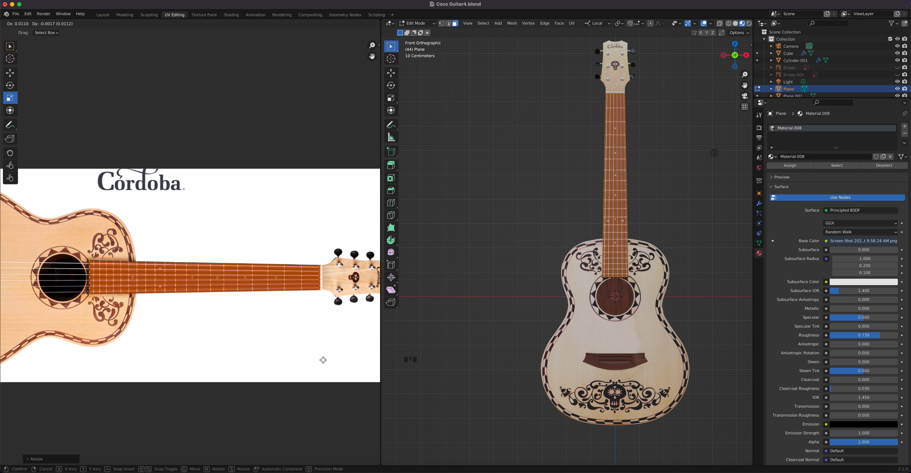
{"action": "left_click", "coordinate": [323, 360]}
{"action": "key", "text": "s"}
{"action": "key", "text": "x"}
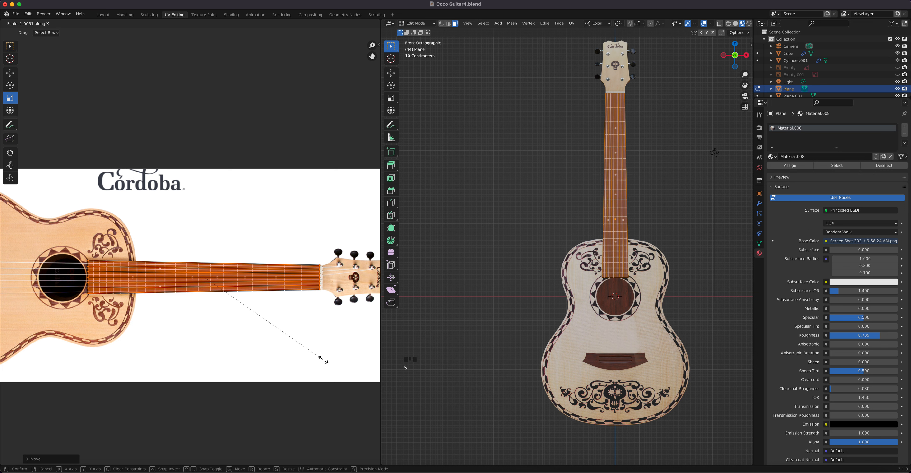
{"action": "left_click", "coordinate": [324, 359]}
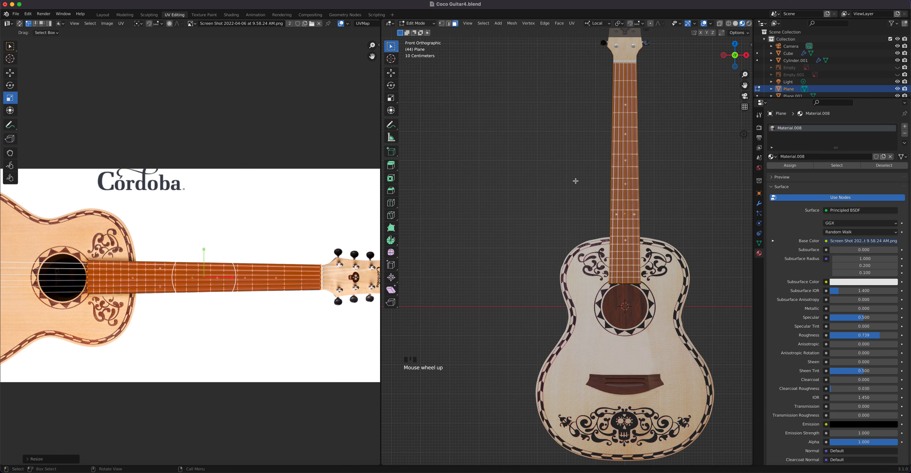
Inspect the fretboard's image texture close up near the nut in the Layout workspace
{"action": "left_click", "coordinate": [103, 15]}
{"action": "scroll", "coordinate": [399, 132], "scroll_direction": "up", "scroll_amount": 2}
{"action": "scroll", "coordinate": [399, 132], "scroll_direction": "up", "scroll_amount": 3}
{"action": "middle_click_drag", "start_coordinate": [439, 142], "coordinate": [433, 173], "text": "shift"}
{"action": "middle_click_drag", "start_coordinate": [508, 174], "coordinate": [438, 208], "text": "shift"}
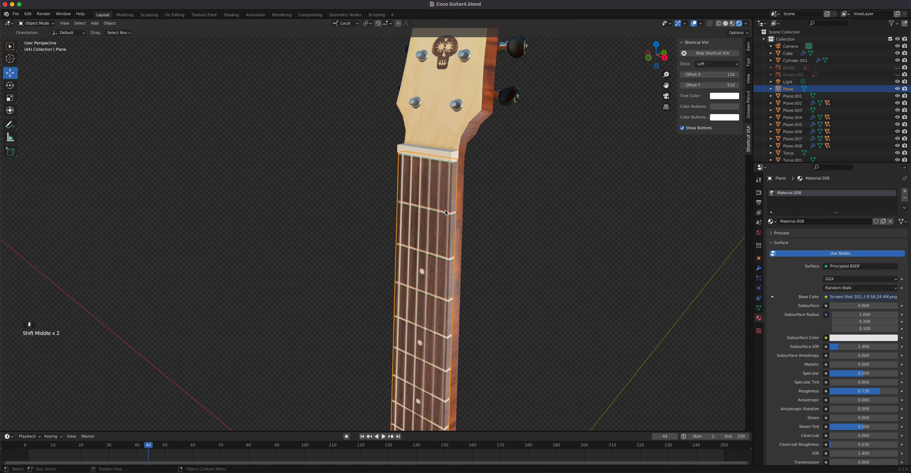
Isolate the fretboard in local view and add a mesh cylinder with 16 vertices
{"action": "key", "text": "slash"}
{"action": "key", "text": "shift+a"}
{"action": "mouse_move", "coordinate": [446, 212]}
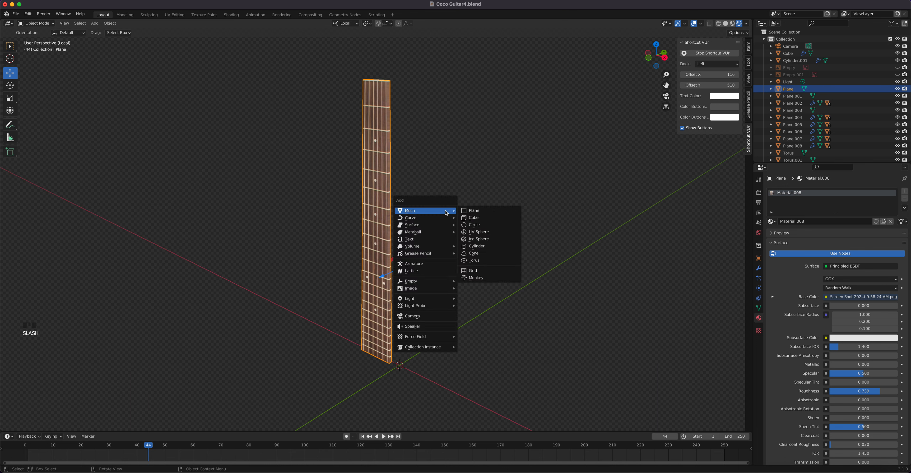
{"action": "left_click", "coordinate": [476, 246]}
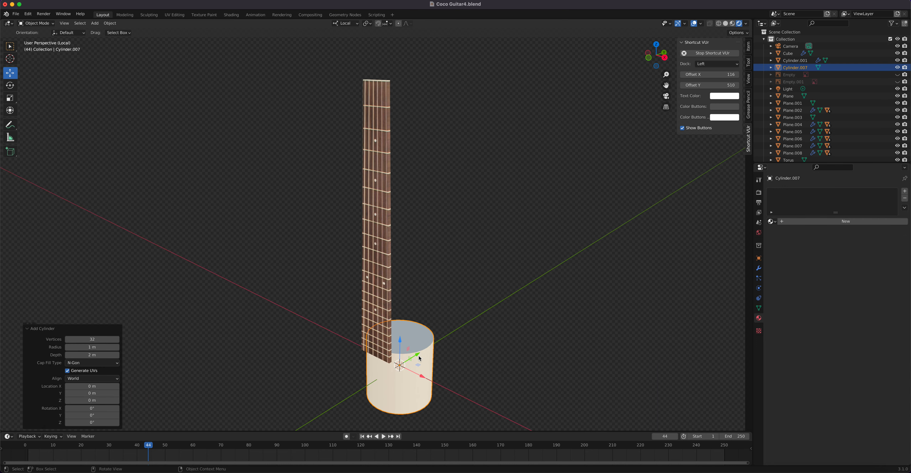
{"action": "left_click", "coordinate": [99, 340]}
{"action": "key", "text": "Return"}
{"action": "key", "text": "r"}
{"action": "key", "text": "x"}
{"action": "key", "text": "x"}
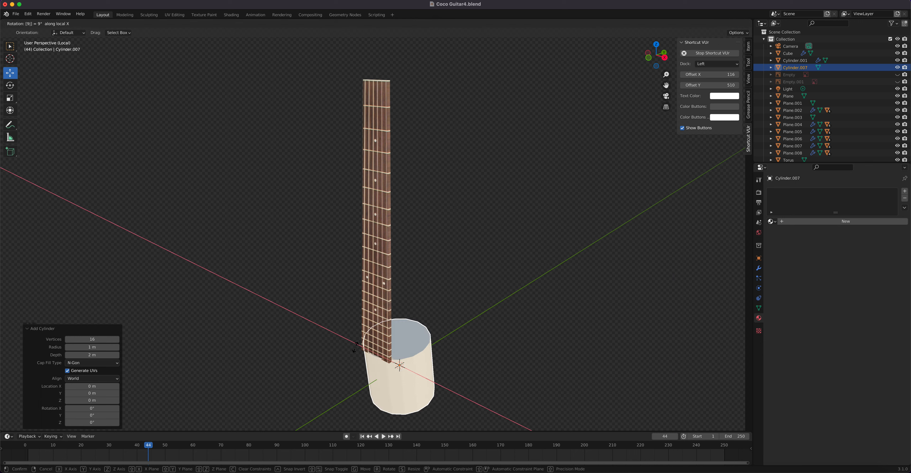
{"action": "type", "text": "90"}
{"action": "key", "text": "Escape"}
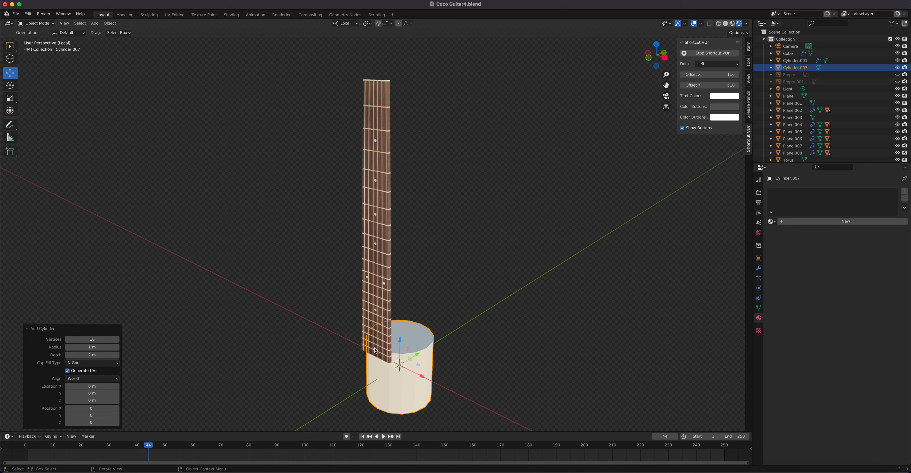
Rotate the cylinder 90 degrees about its local Y axis so it lies across the fretboard
{"action": "key", "text": "r"}
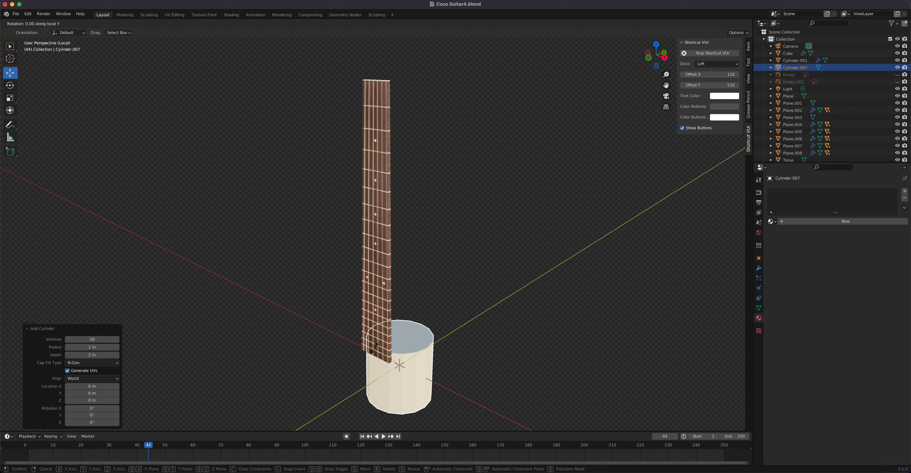
{"action": "key", "text": "y"}
{"action": "key", "text": "y"}
{"action": "type", "text": "90"}
{"action": "key", "text": "Return"}
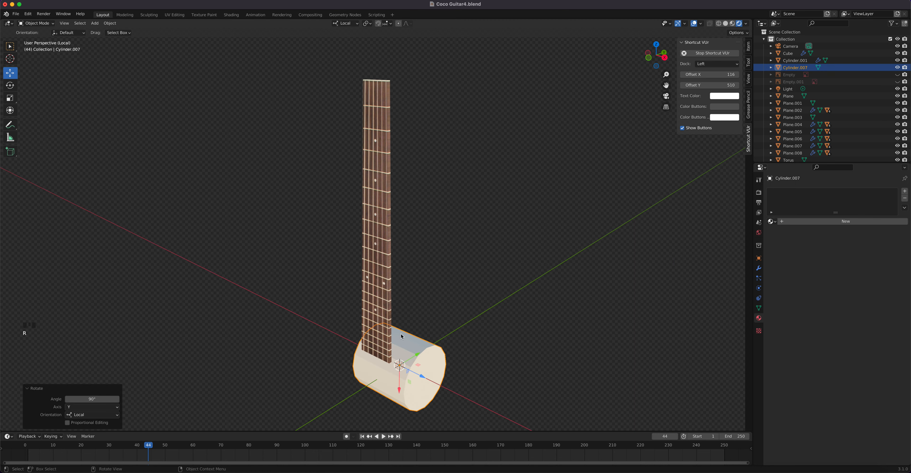
Scale the cylinder down uniformly to about 0.05 in the front view
{"action": "key", "text": "KP_1"}
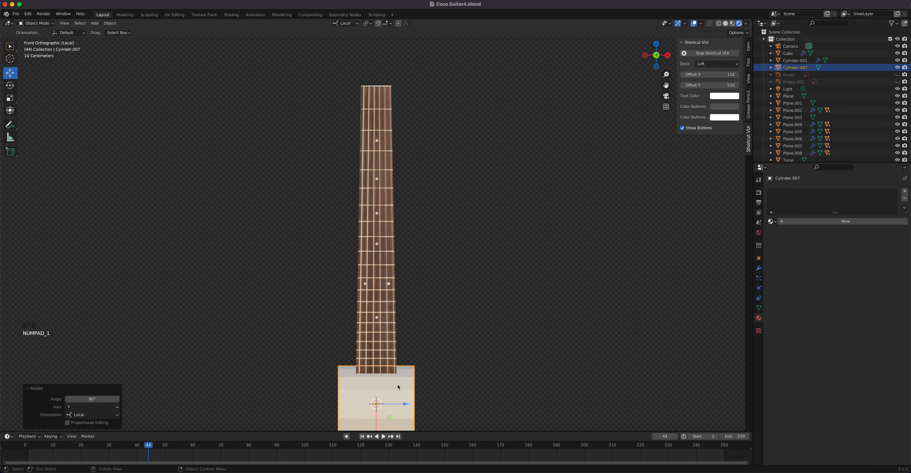
{"action": "scroll", "coordinate": [398, 378], "scroll_direction": "up", "scroll_amount": 2}
{"action": "middle_click_drag", "start_coordinate": [397, 377], "coordinate": [537, 310], "text": "shift"}
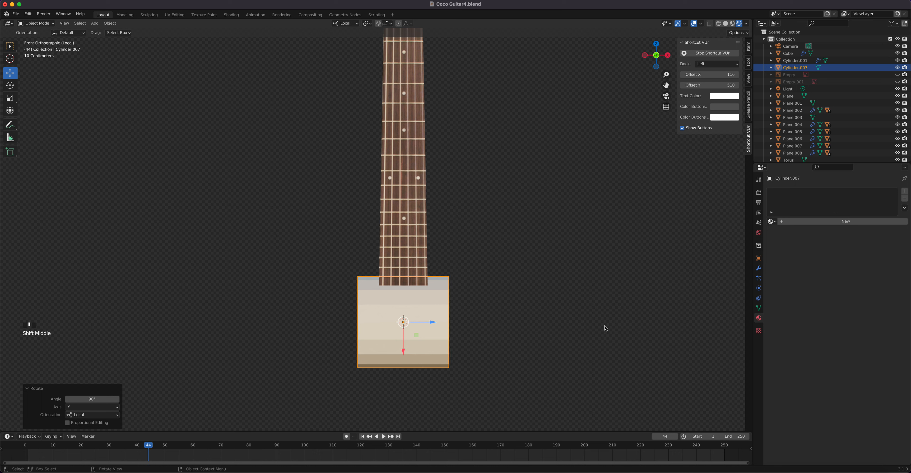
{"action": "key", "text": "s"}
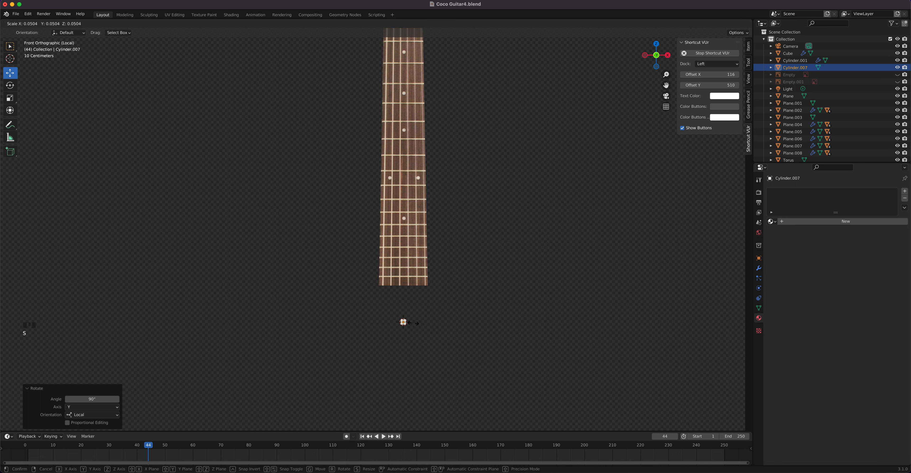
{"action": "left_click", "coordinate": [413, 323]}
{"action": "key", "text": "s"}
{"action": "key", "text": "x"}
{"action": "key", "text": "x"}
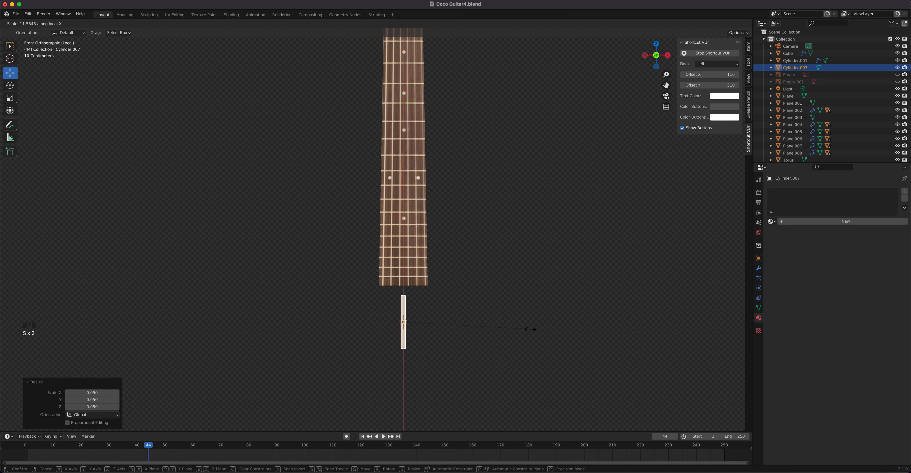
{"action": "right_click", "coordinate": [518, 331]}
Set the transform orientation to Global and stretch the cylinder by about 10.87 along X to fretboard width
{"action": "scroll", "coordinate": [440, 328], "scroll_direction": "up", "scroll_amount": 4}
{"action": "scroll", "coordinate": [438, 329], "scroll_direction": "down", "scroll_amount": 2}
{"action": "middle_click_drag", "start_coordinate": [433, 329], "coordinate": [422, 229], "text": "shift"}
{"action": "scroll", "coordinate": [410, 242], "scroll_direction": "up", "scroll_amount": 6}
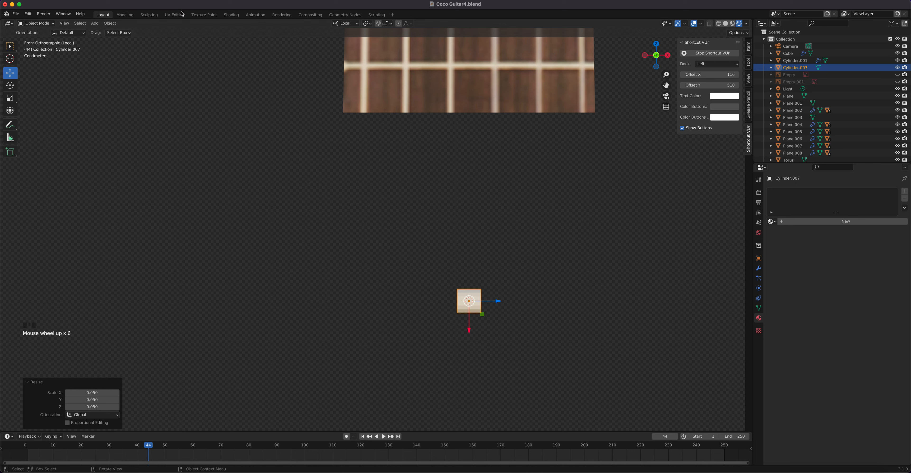
{"action": "left_click", "coordinate": [345, 23]}
{"action": "left_click", "coordinate": [339, 47]}
{"action": "key", "text": "s"}
{"action": "key", "text": "x"}
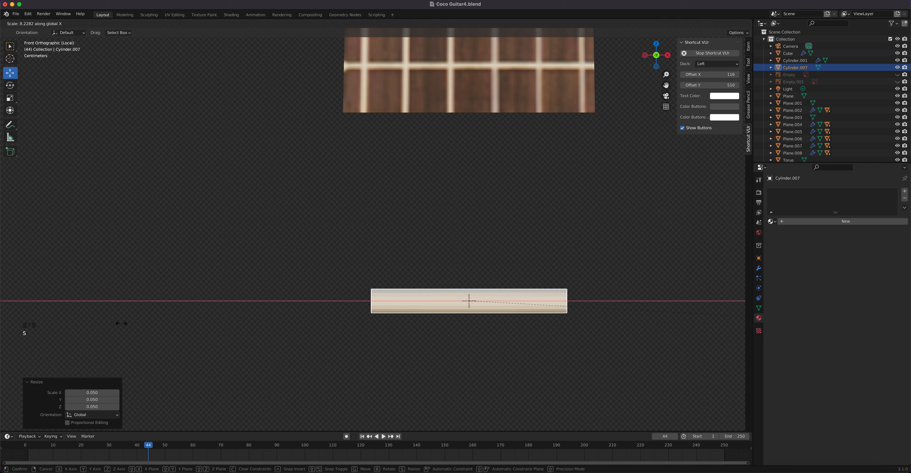
{"action": "left_click", "coordinate": [209, 331]}
Move the cylinder about 0.995 m up in Z and about -1.21 m in Y to just in front of the fretboard's lower end
{"action": "key", "text": "g"}
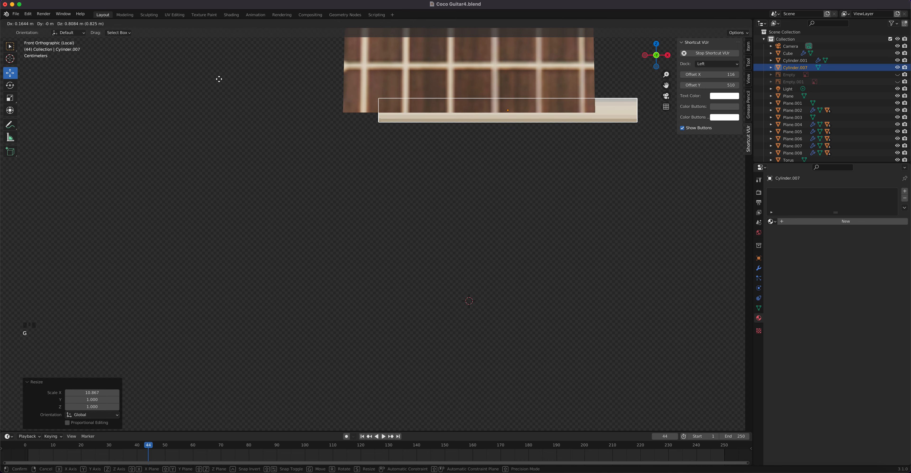
{"action": "left_click", "coordinate": [193, 56]}
{"action": "middle_click_drag", "start_coordinate": [355, 167], "coordinate": [298, 168]}
{"action": "scroll", "coordinate": [387, 163], "scroll_direction": "down", "scroll_amount": 3}
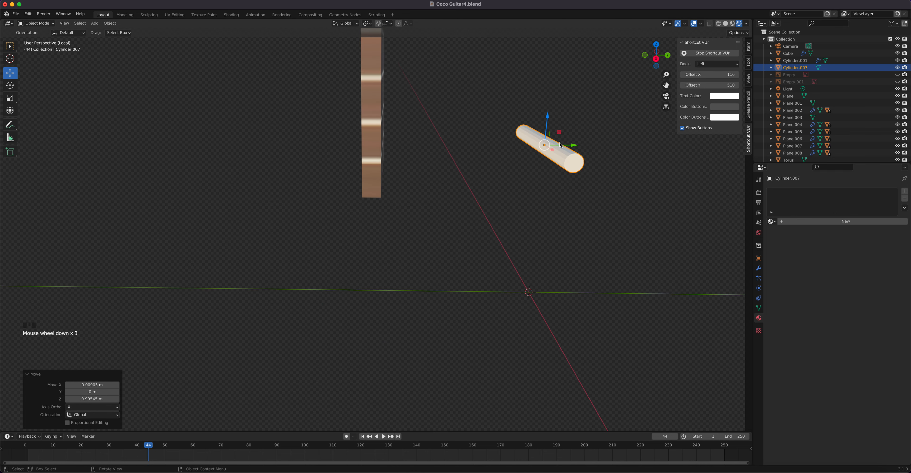
{"action": "left_click_drag", "start_coordinate": [576, 147], "coordinate": [375, 142]}
{"action": "key", "text": "KP_1"}
{"action": "scroll", "coordinate": [375, 141], "scroll_direction": "up", "scroll_amount": 3}
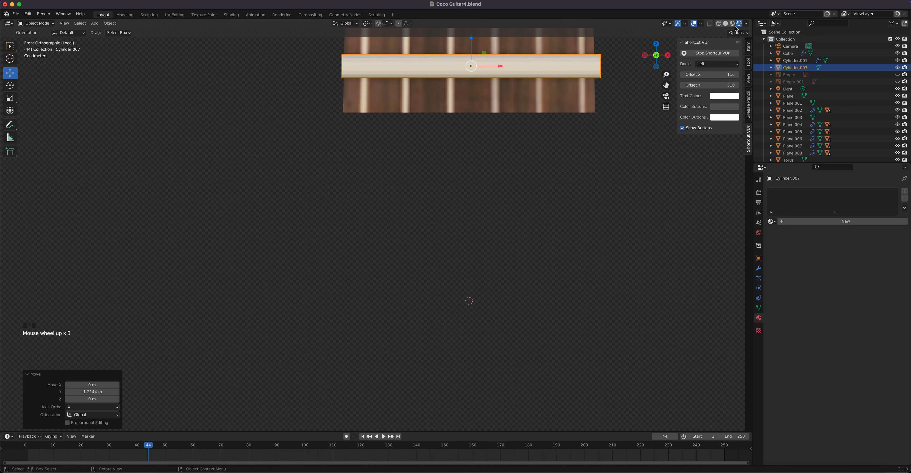
Shrink the cylinder uniformly by about 0.709 and again by about 0.536, using Material Preview shading to match the lowest fret's thickness
{"action": "left_click", "coordinate": [709, 23]}
{"action": "left_click", "coordinate": [718, 24]}
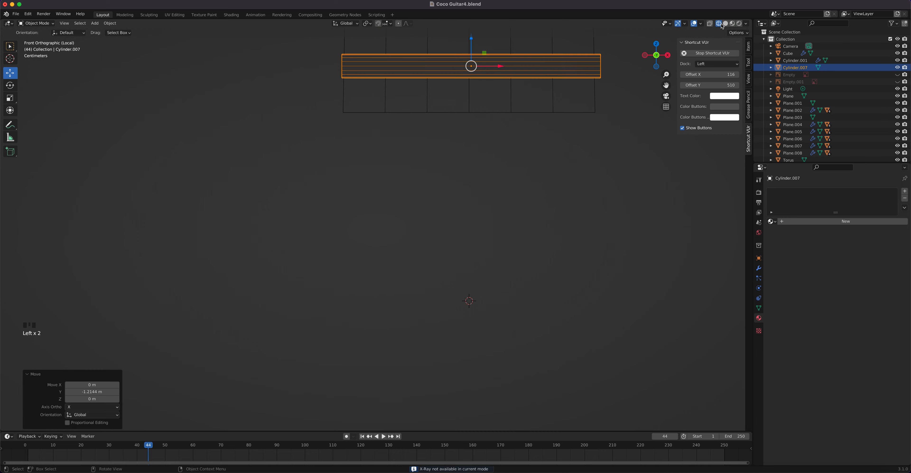
{"action": "left_click", "coordinate": [725, 24]}
{"action": "middle_click_drag", "start_coordinate": [541, 93], "coordinate": [467, 165], "text": "shift"}
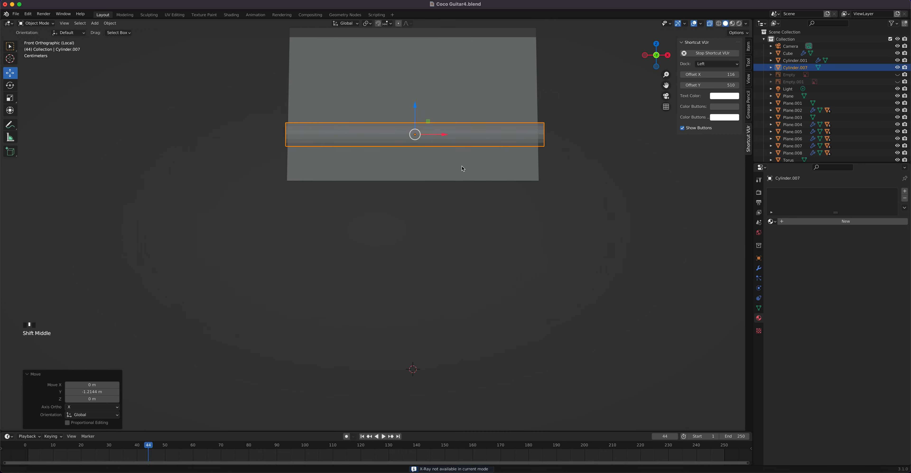
{"action": "key", "text": "s"}
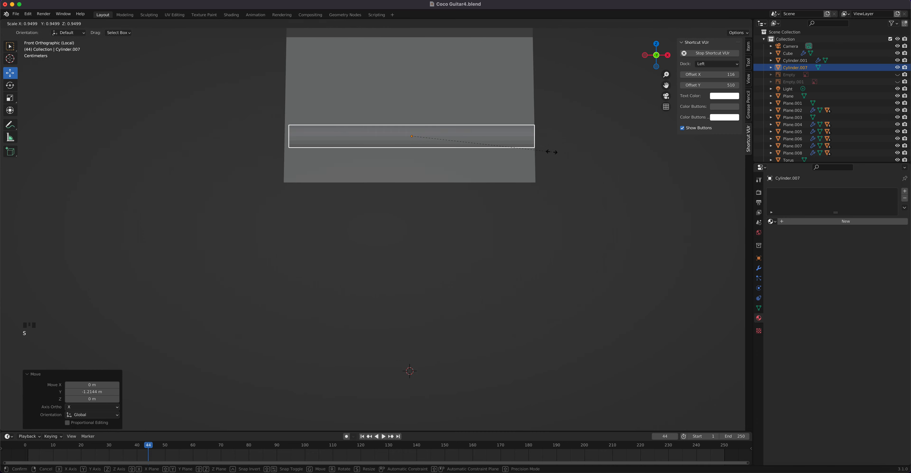
{"action": "left_click", "coordinate": [518, 145]}
{"action": "left_click", "coordinate": [732, 24]}
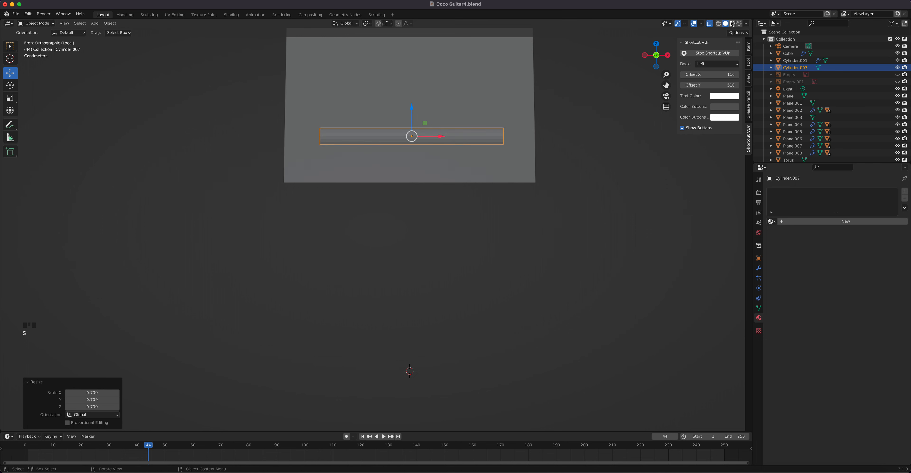
{"action": "key", "text": "s"}
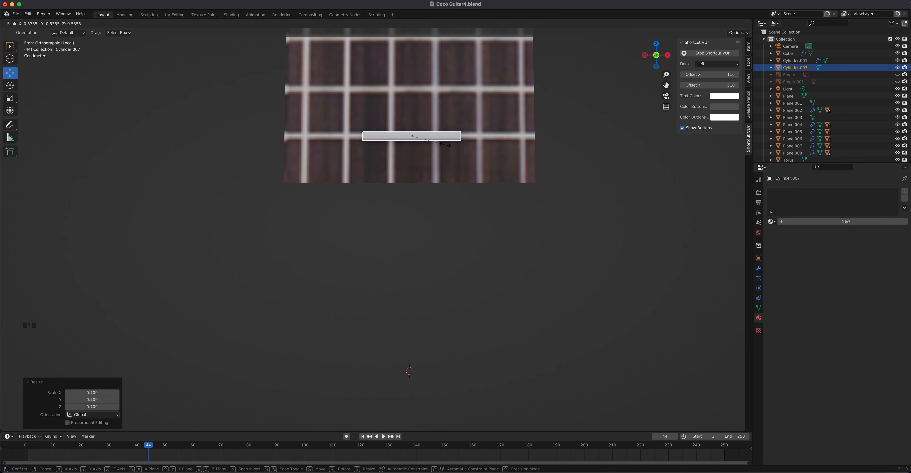
{"action": "left_click", "coordinate": [447, 146]}
Stretch the cylinder by about 2.534 along X and shift it about -0.011 m in X to span the fretboard's width
{"action": "key", "text": "s"}
{"action": "key", "text": "x"}
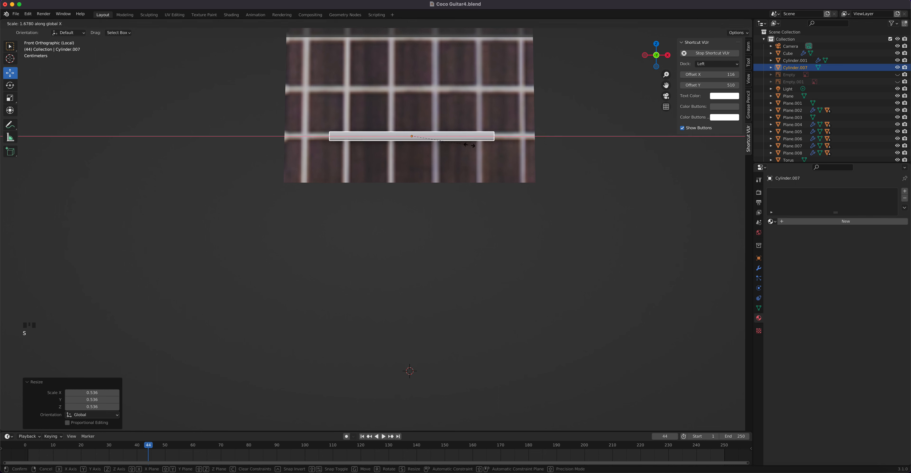
{"action": "left_click", "coordinate": [498, 144]}
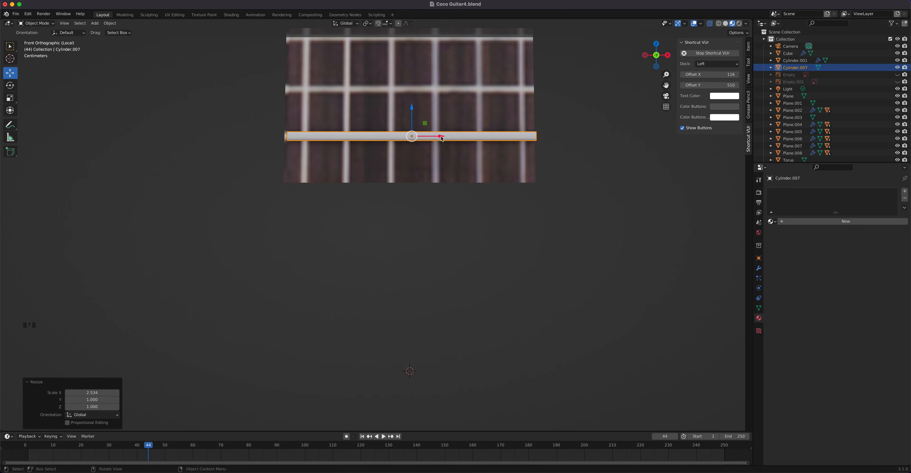
{"action": "left_click_drag", "start_coordinate": [439, 136], "coordinate": [437, 137]}
In Edit Mode and the right view, delete the side faces on the cylinder's fretboard-facing half
{"action": "middle_click_drag", "start_coordinate": [451, 166], "coordinate": [382, 181]}
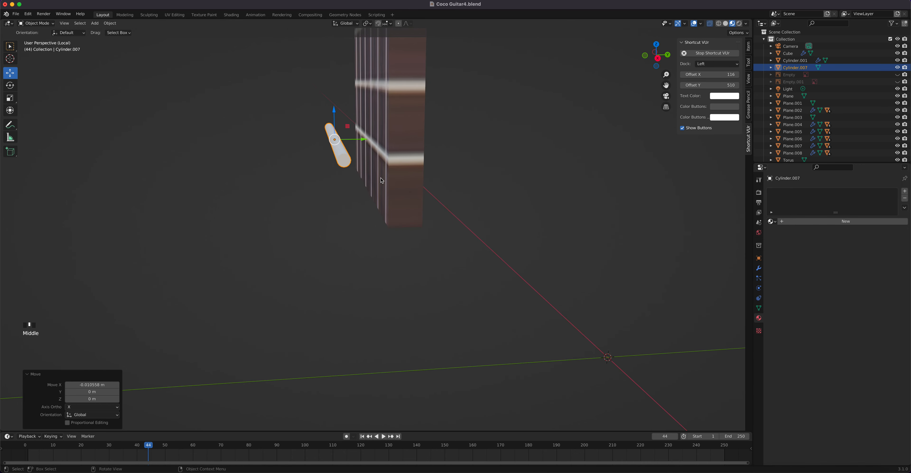
{"action": "key", "text": "KP_3"}
{"action": "scroll", "coordinate": [372, 155], "scroll_direction": "up", "scroll_amount": 2}
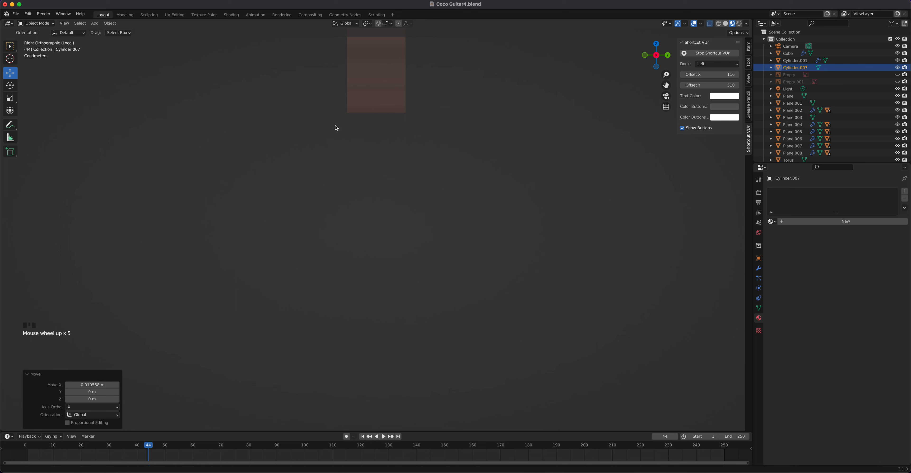
{"action": "key", "text": "Tab"}
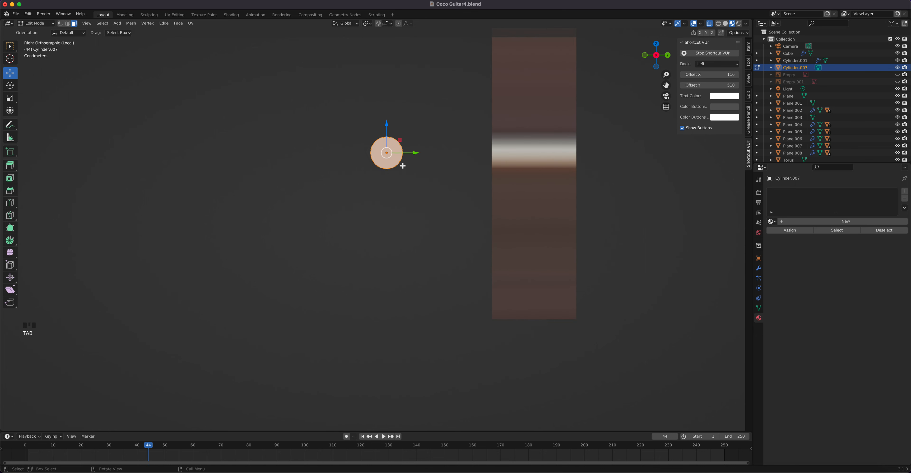
{"action": "scroll", "coordinate": [405, 160], "scroll_direction": "up", "scroll_amount": 2}
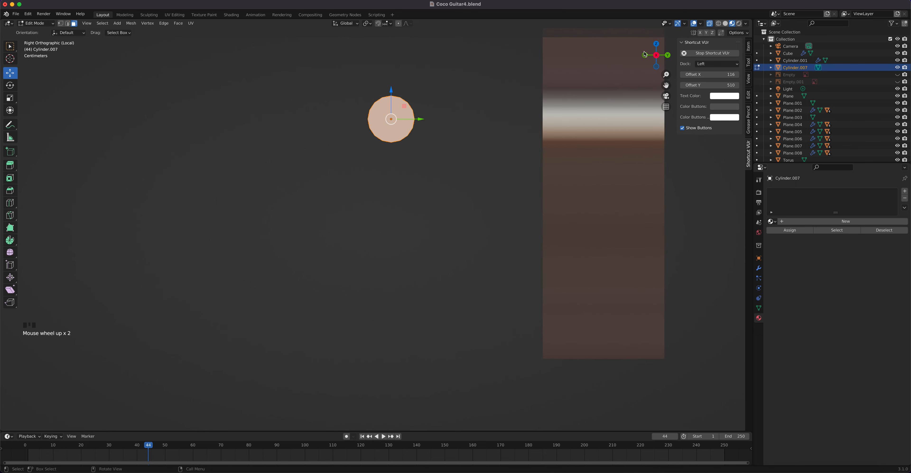
{"action": "left_click_drag", "start_coordinate": [441, 170], "coordinate": [392, 81]}
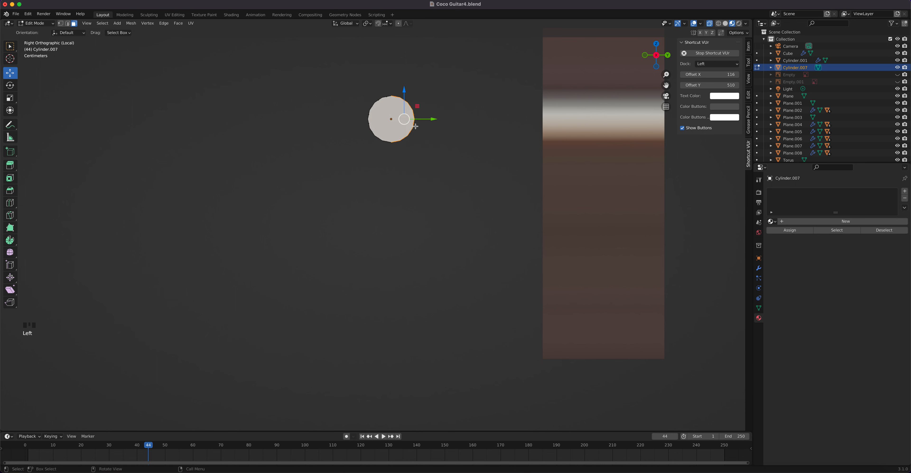
{"action": "key", "text": "x"}
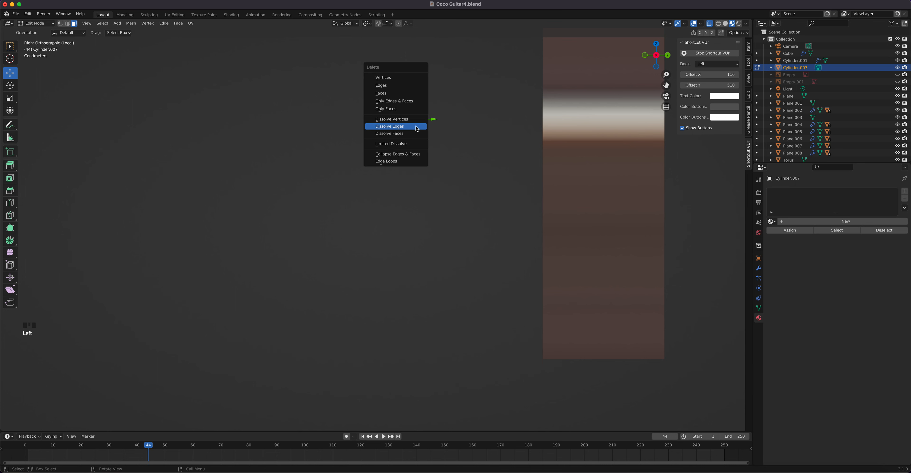
{"action": "left_click", "coordinate": [409, 93]}
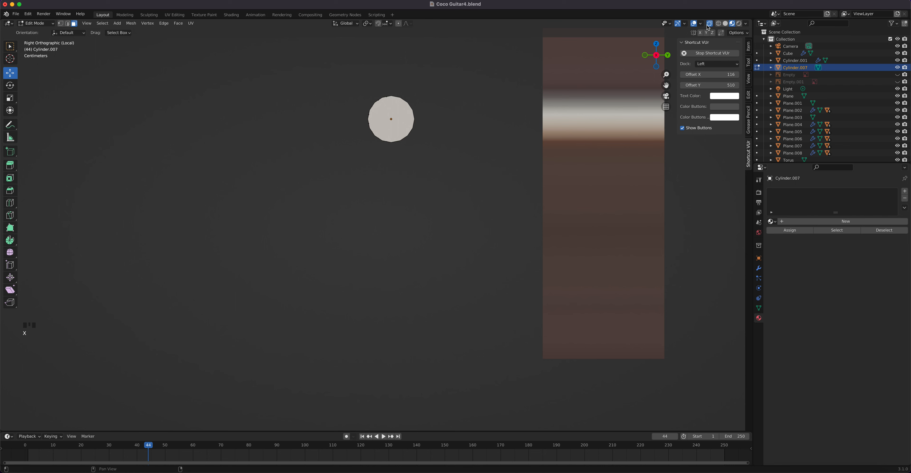
In Solid shading, knife-cut the cylinder's end cap vertically into halves and select the fretboard-facing half
{"action": "left_click", "coordinate": [725, 23]}
{"action": "left_click_drag", "start_coordinate": [457, 184], "coordinate": [394, 86]}
{"action": "left_click", "coordinate": [390, 120]}
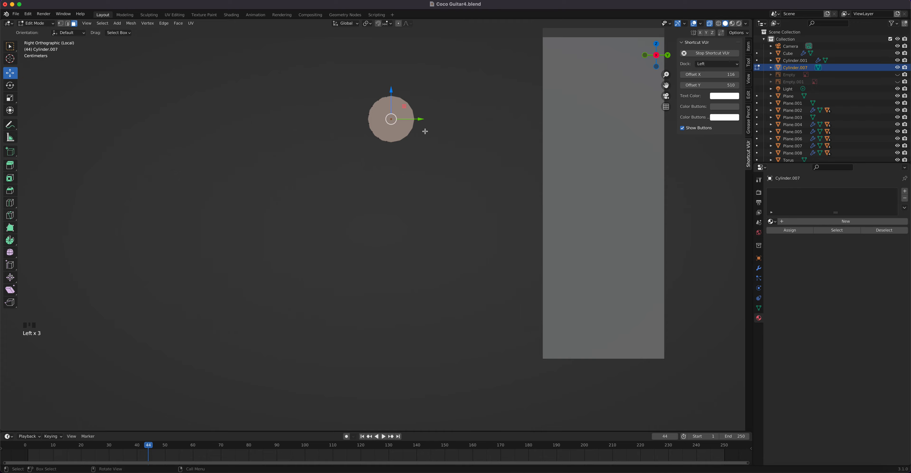
{"action": "middle_click_drag", "start_coordinate": [425, 131], "coordinate": [488, 134]}
{"action": "scroll", "coordinate": [488, 134], "scroll_direction": "down", "scroll_amount": 3}
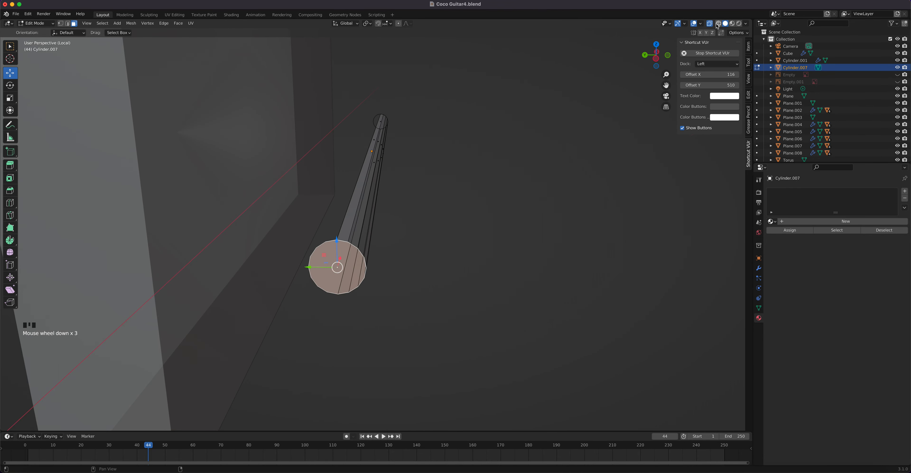
{"action": "middle_click_drag", "start_coordinate": [584, 105], "coordinate": [415, 184]}
{"action": "scroll", "coordinate": [368, 194], "scroll_direction": "up", "scroll_amount": 2}
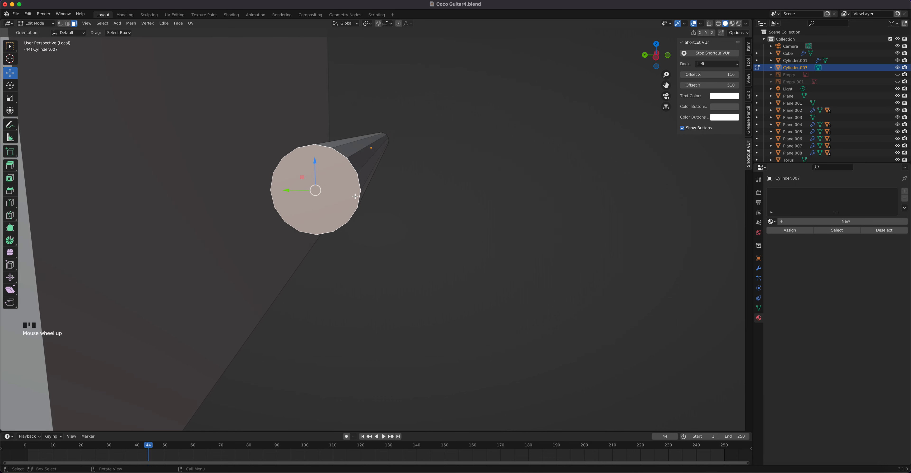
{"action": "key", "text": "k"}
{"action": "left_click", "coordinate": [314, 144]}
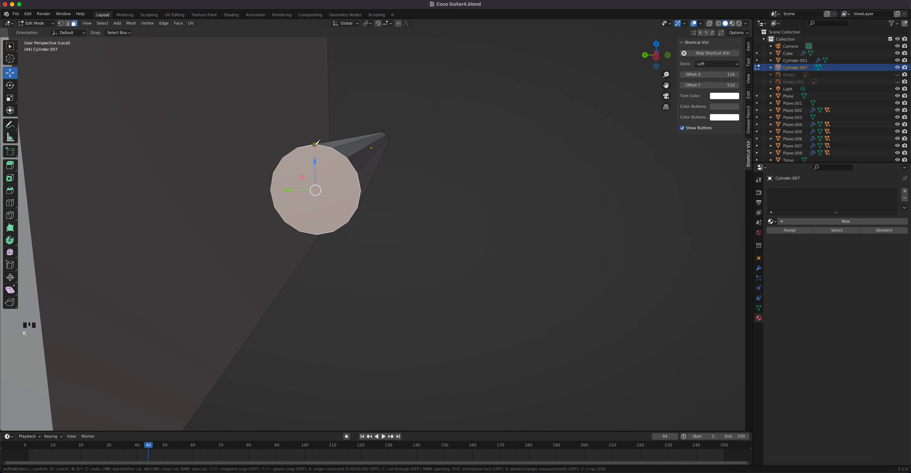
{"action": "left_click", "coordinate": [317, 234]}
{"action": "key", "text": "Return"}
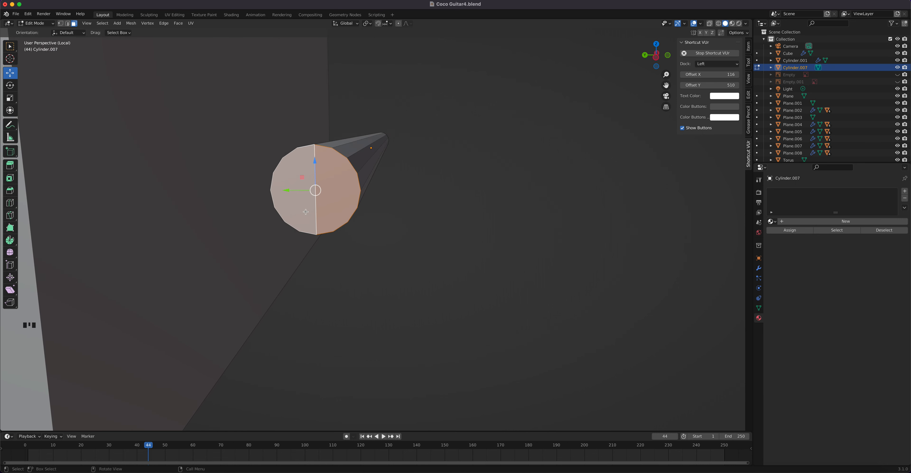
{"action": "left_click", "coordinate": [301, 200]}
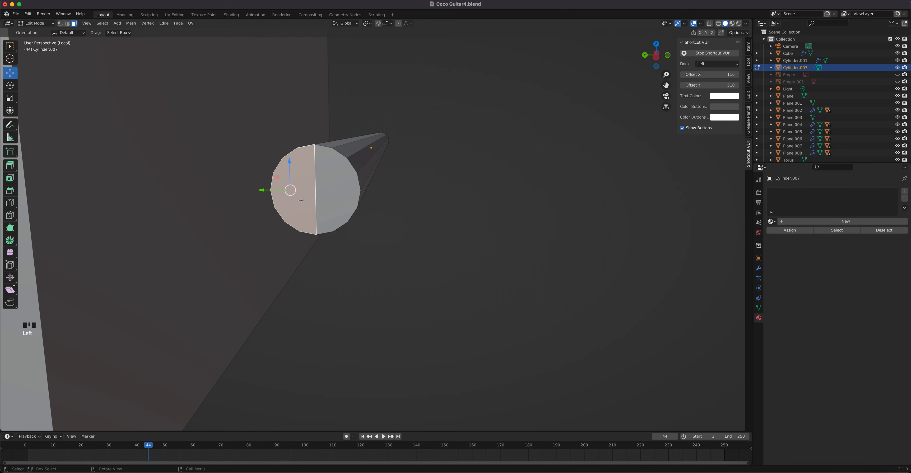
Delete the selected half of the cylinder's end cap and the entire cap face at the opposite end
{"action": "key", "text": "Delete"}
{"action": "left_click", "coordinate": [289, 200]}
{"action": "middle_click_drag", "start_coordinate": [413, 198], "coordinate": [257, 198]}
{"action": "scroll", "coordinate": [281, 213], "scroll_direction": "down", "scroll_amount": 1}
{"action": "middle_click_drag", "start_coordinate": [325, 234], "coordinate": [313, 193], "text": "shift"}
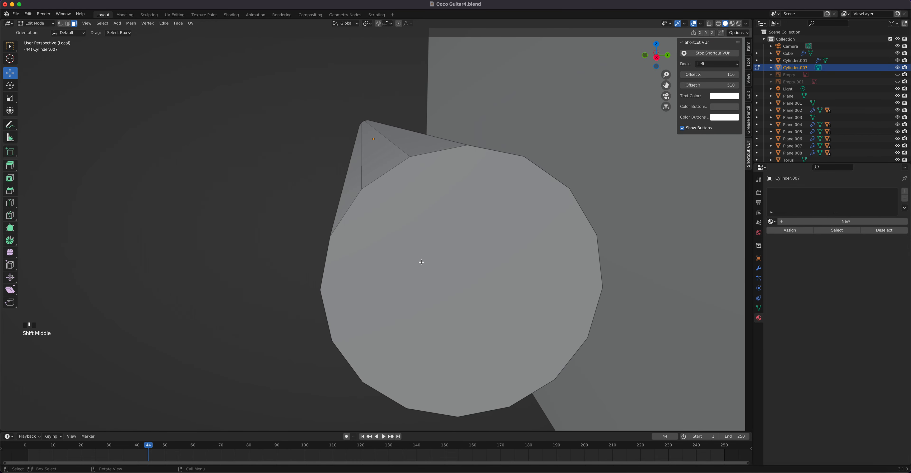
{"action": "left_click", "coordinate": [479, 254]}
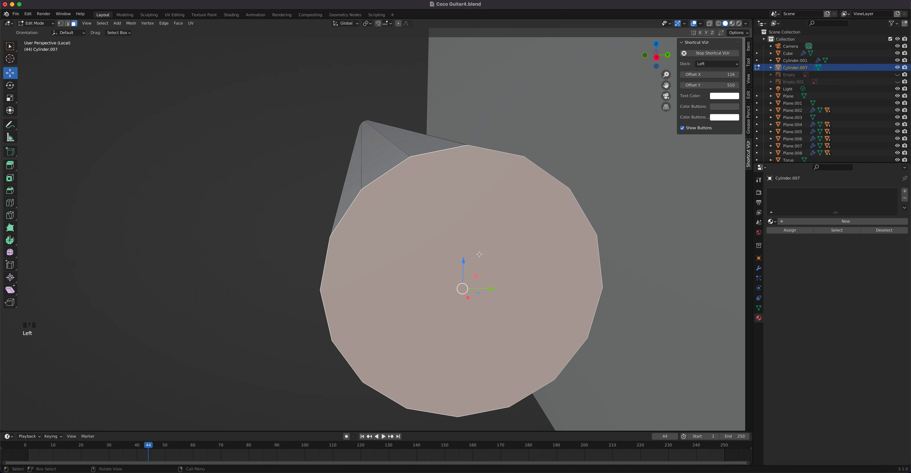
{"action": "key", "text": "x"}
{"action": "left_click", "coordinate": [479, 255]}
In edge select mode, select the open boundary loop at the uncapped end and fill it with a half-round face
{"action": "left_click", "coordinate": [441, 150]}
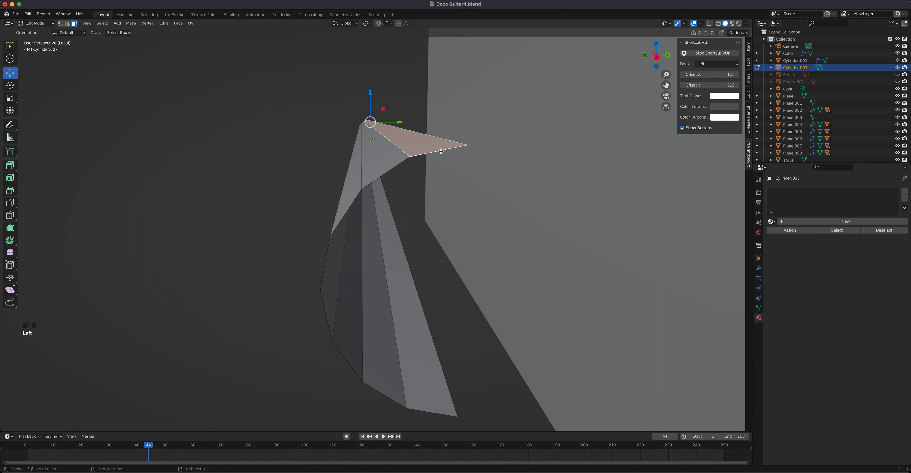
{"action": "key", "text": "2"}
{"action": "left_click", "coordinate": [438, 153]}
{"action": "left_click", "coordinate": [387, 173], "text": "shift"}
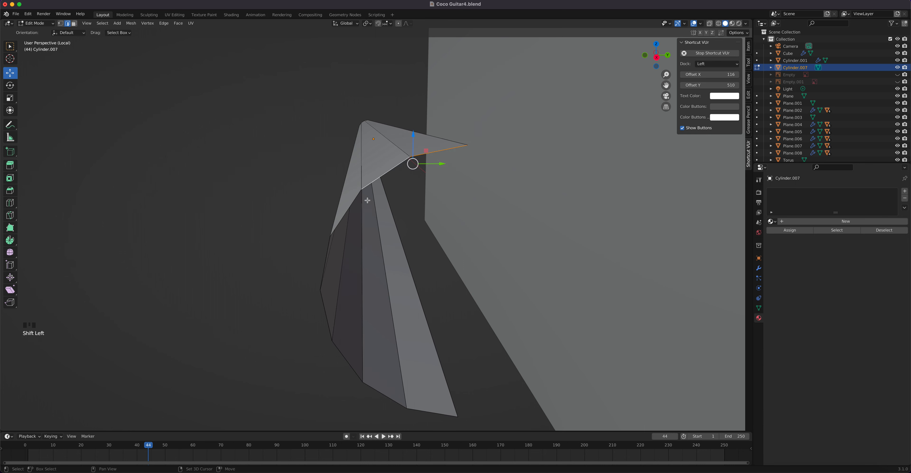
{"action": "left_click", "coordinate": [386, 175], "text": "alt"}
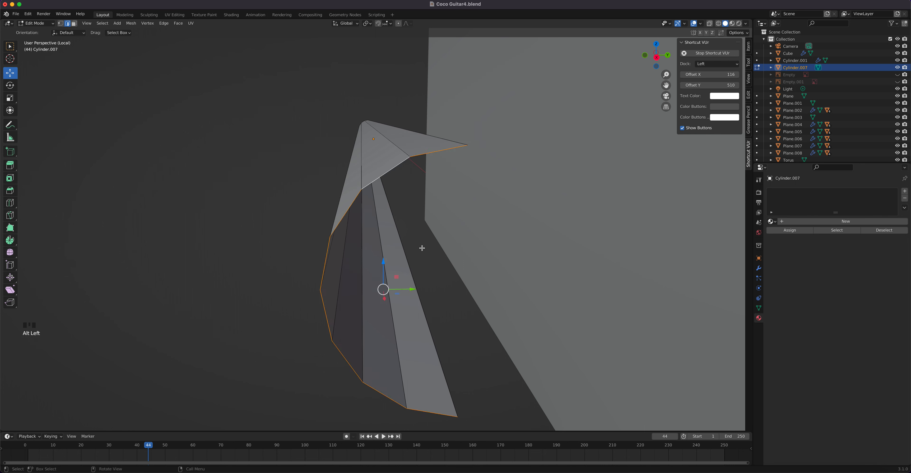
{"action": "key", "text": "f"}
{"action": "scroll", "coordinate": [419, 256], "scroll_direction": "down", "scroll_amount": 2}
{"action": "middle_click_drag", "start_coordinate": [400, 253], "coordinate": [425, 219]}
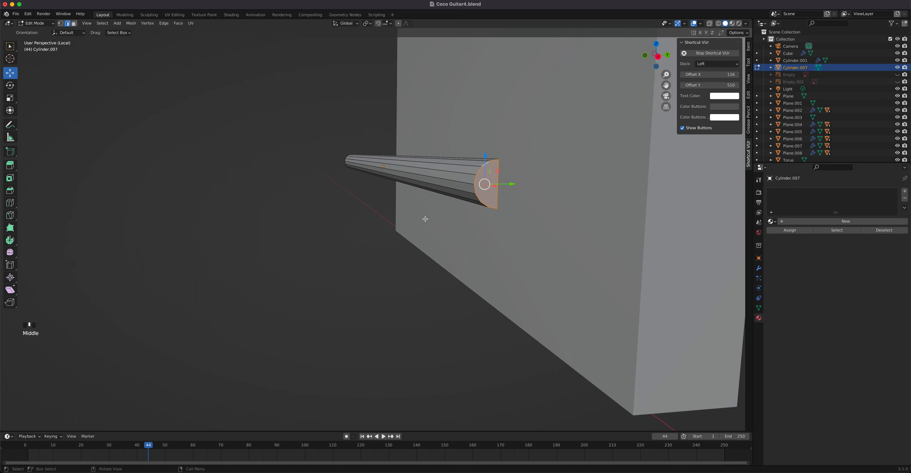
In Object Mode and the right view, flatten the fret to about 0.541 along Y, and turn on proportional editing and X-ray
{"action": "left_click", "coordinate": [449, 181]}
{"action": "key", "text": "KP_3"}
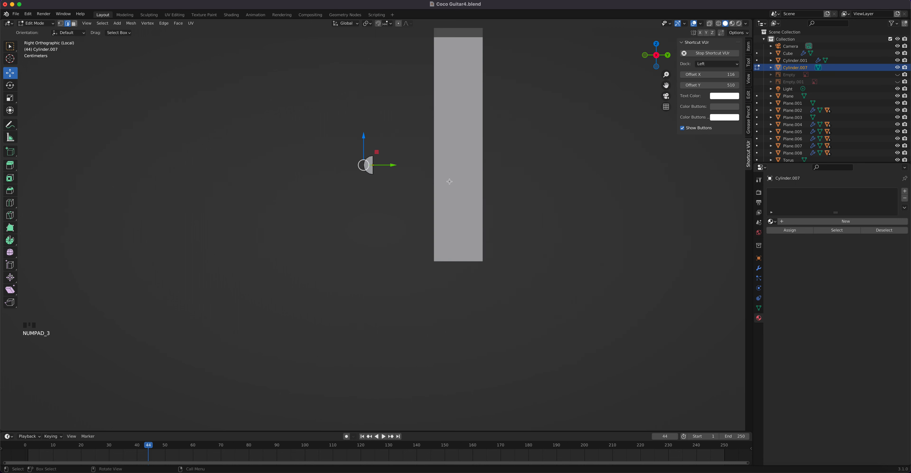
{"action": "scroll", "coordinate": [426, 182], "scroll_direction": "up", "scroll_amount": 2}
{"action": "scroll", "coordinate": [394, 161], "scroll_direction": "up", "scroll_amount": 2}
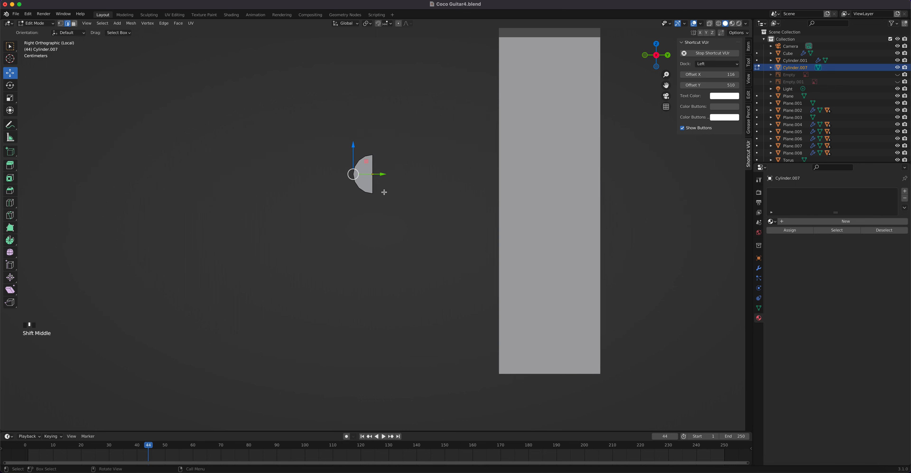
{"action": "key", "text": "Tab"}
{"action": "scroll", "coordinate": [393, 165], "scroll_direction": "up", "scroll_amount": 4}
{"action": "middle_click_drag", "start_coordinate": [392, 167], "coordinate": [426, 298], "text": "shift"}
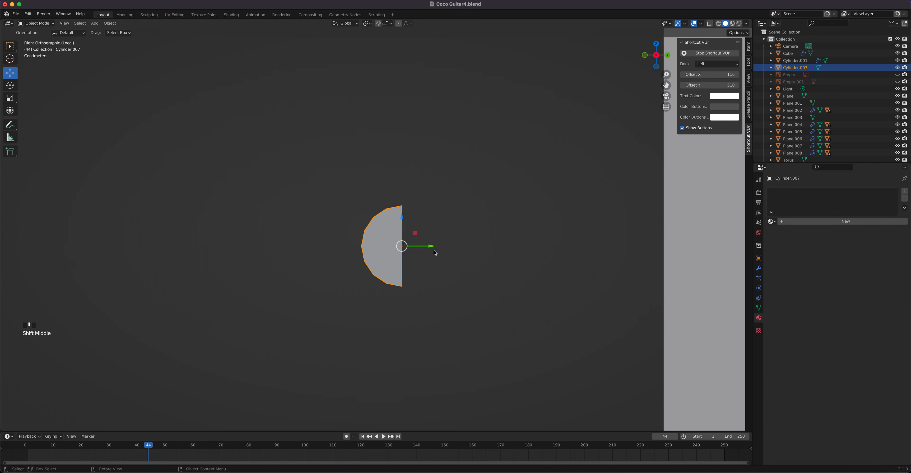
{"action": "key", "text": "s"}
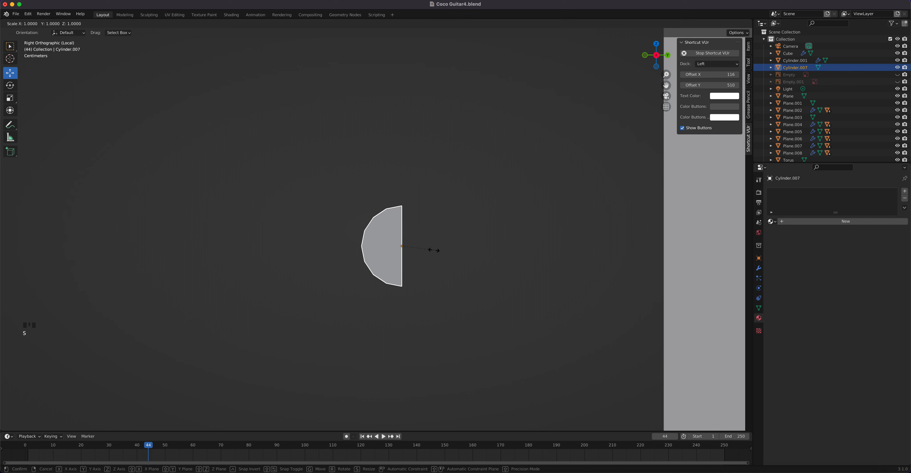
{"action": "key", "text": "y"}
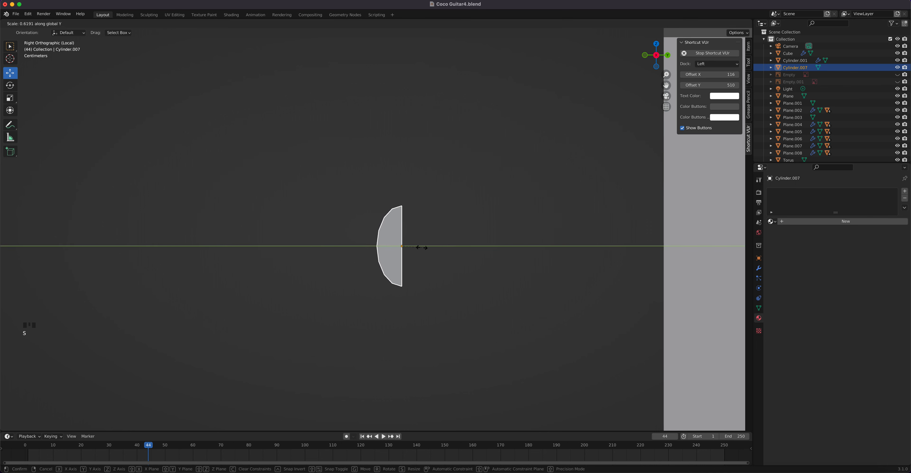
{"action": "left_click", "coordinate": [418, 247]}
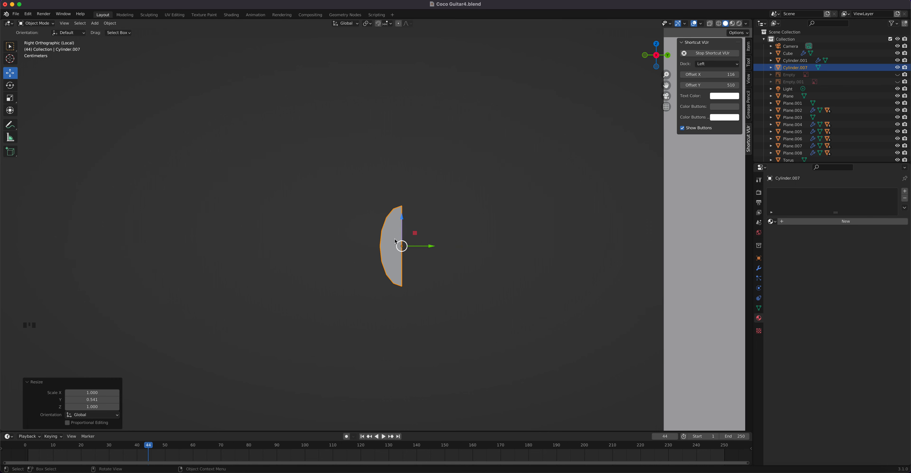
{"action": "left_click", "coordinate": [398, 23]}
{"action": "left_click", "coordinate": [709, 24]}
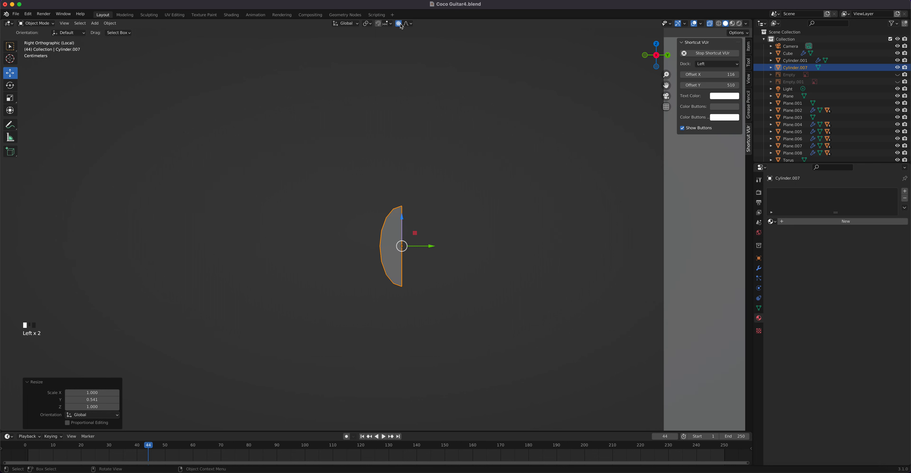
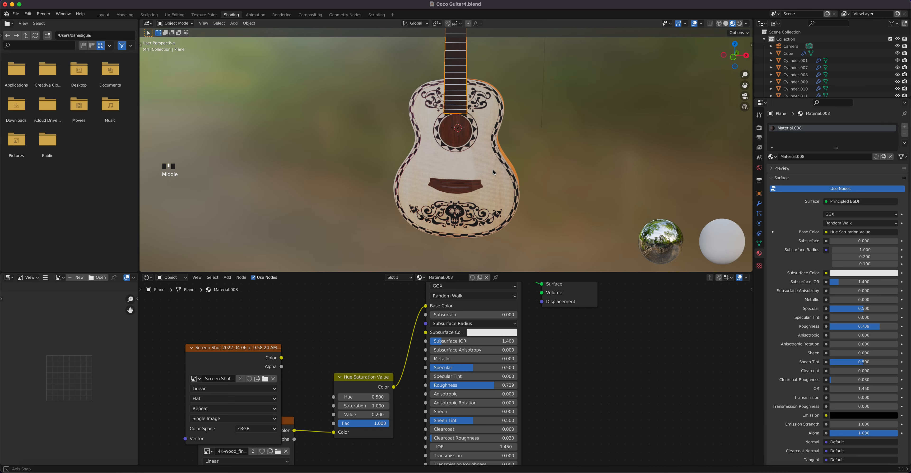
Select the bridge and fretboard, switch to the Layout workspace and isolate both in the front view
{"action": "middle_click_drag", "start_coordinate": [497, 160], "coordinate": [484, 155]}
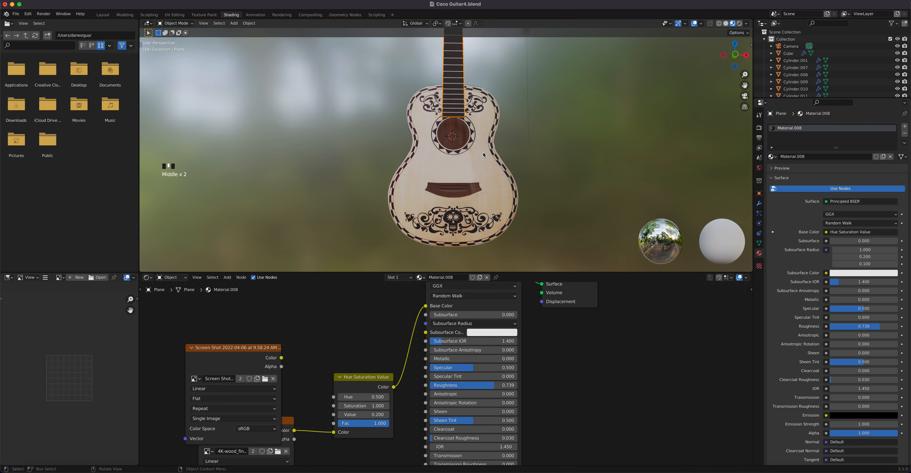
{"action": "left_click", "coordinate": [470, 190], "text": "shift"}
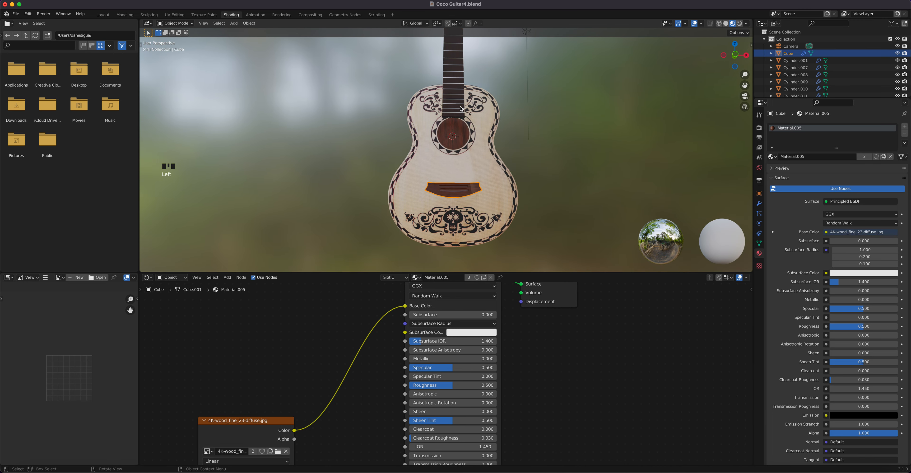
{"action": "left_click", "coordinate": [461, 98], "text": "shift"}
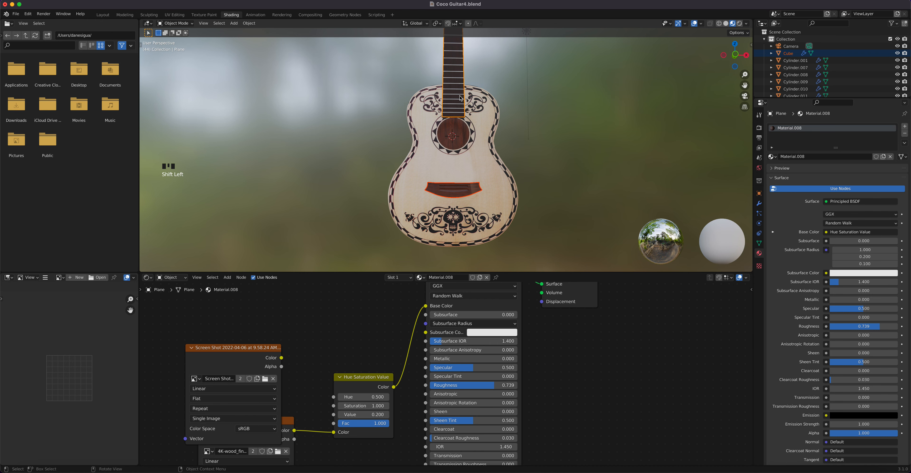
{"action": "left_click", "coordinate": [102, 14]}
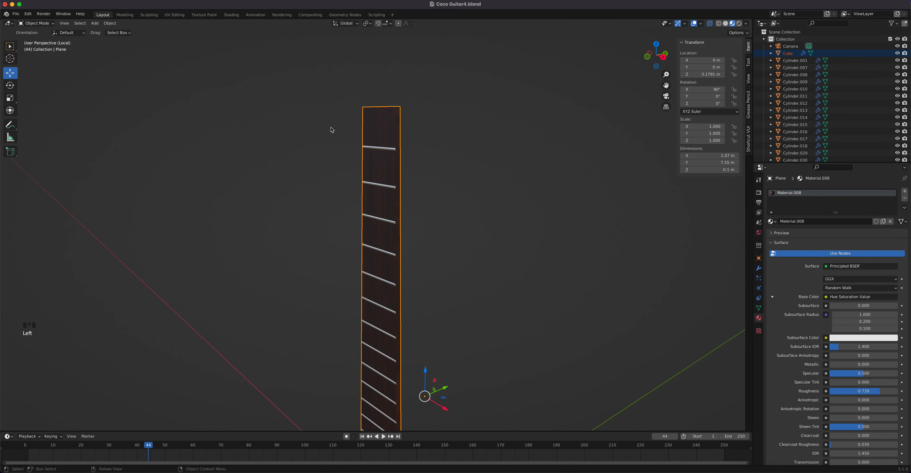
{"action": "key", "text": "slash"}
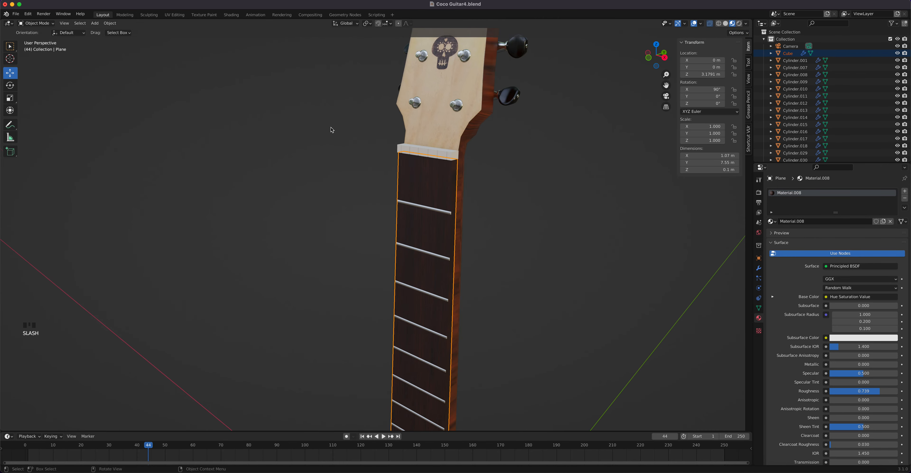
{"action": "key", "text": "slash"}
{"action": "key", "text": "KP_1"}
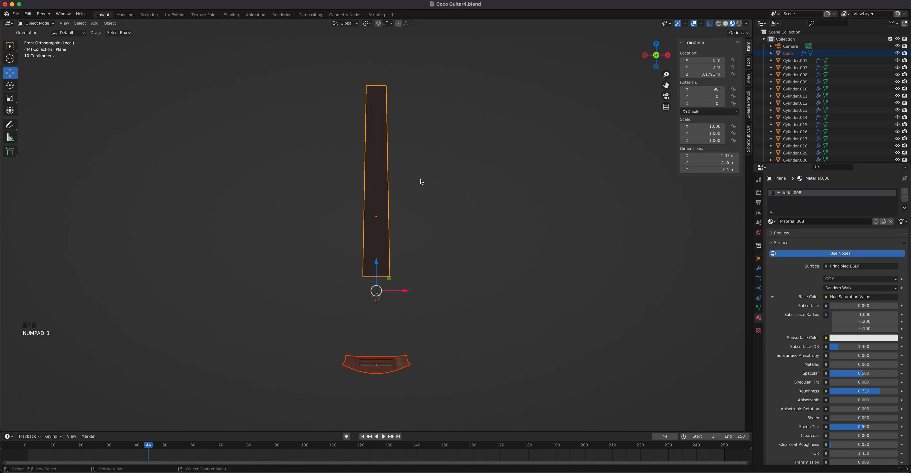
Add the nut and the lower right tuning post's metal ring to the selection and isolate all four parts in the front view
{"action": "key", "text": "slash"}
{"action": "left_click", "coordinate": [431, 154], "text": "shift"}
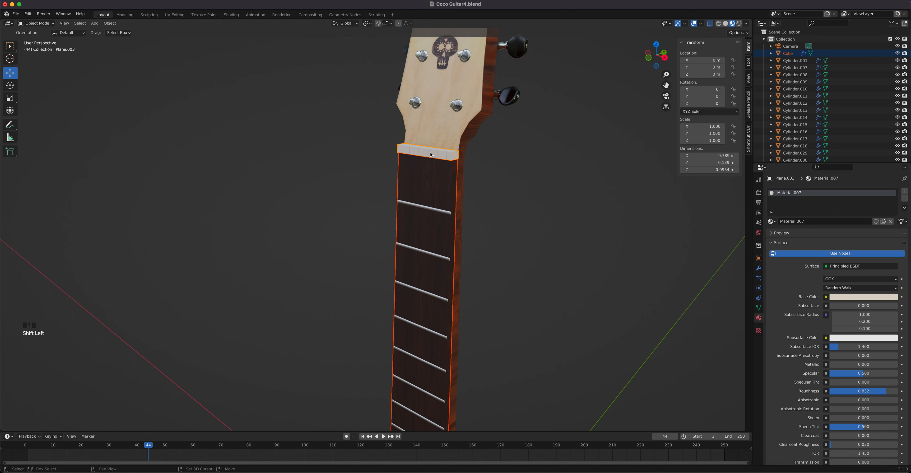
{"action": "left_click", "coordinate": [457, 107], "text": "shift"}
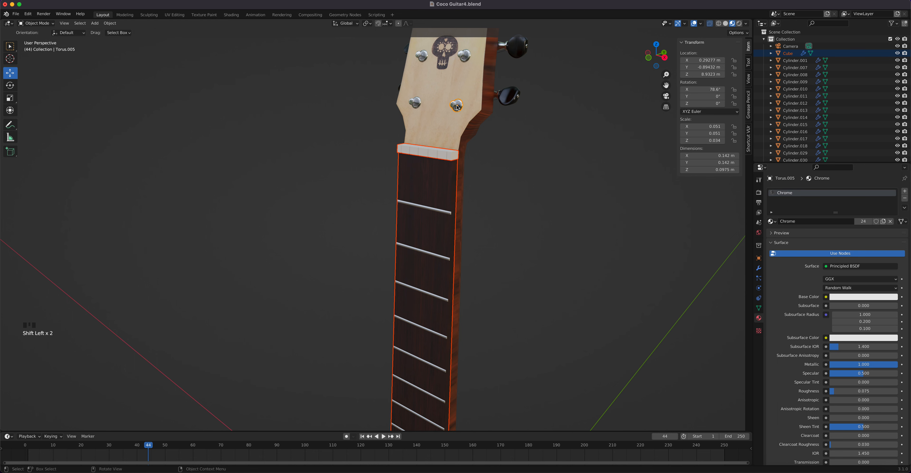
{"action": "key", "text": "slash"}
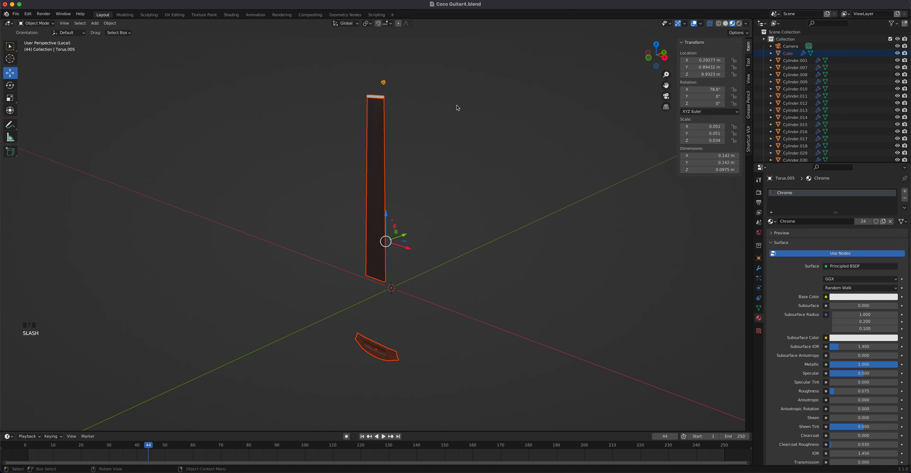
{"action": "key", "text": "KP_1"}
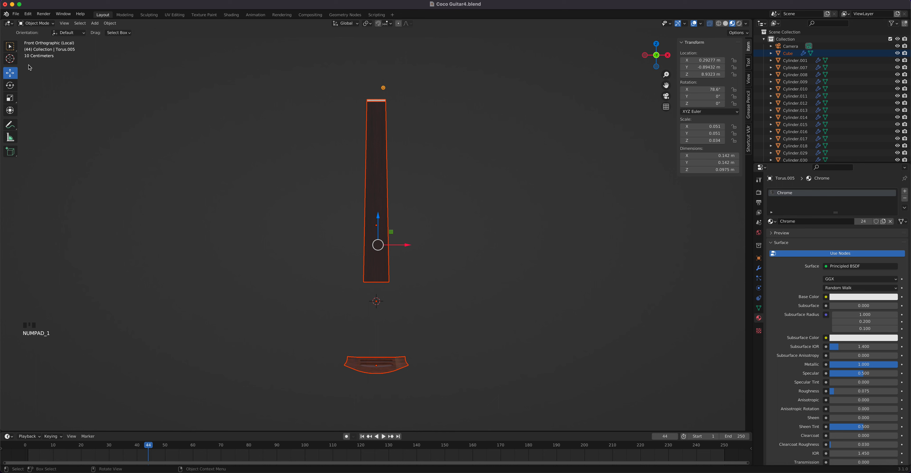
Add a path curve, rotate it 90° to stand vertical, and shift it about -1.16 m in Y to just before the fretboard
{"action": "key", "text": "shift+a"}
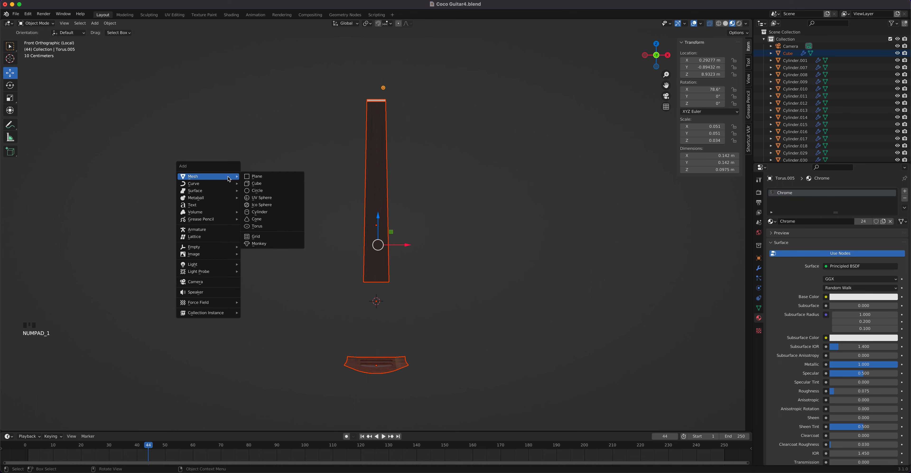
{"action": "mouse_move", "coordinate": [219, 183]}
{"action": "left_click", "coordinate": [260, 215]}
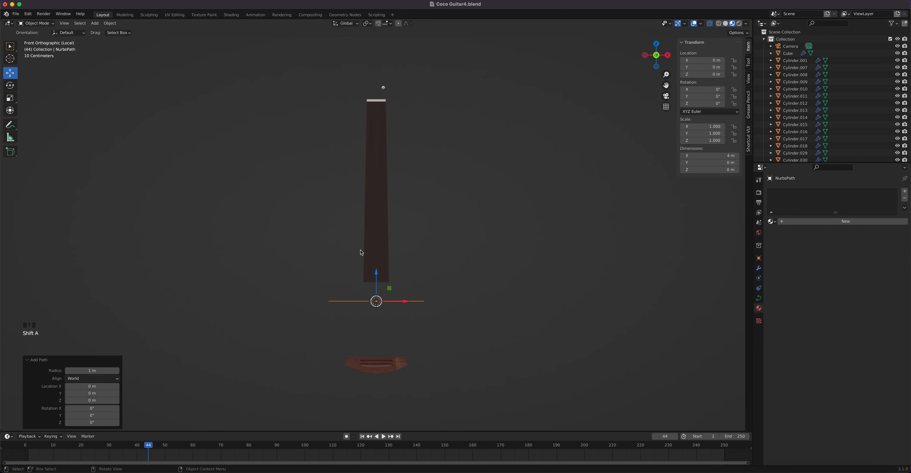
{"action": "type", "text": "r90"}
{"action": "key", "text": "Return"}
{"action": "key", "text": "KP_3"}
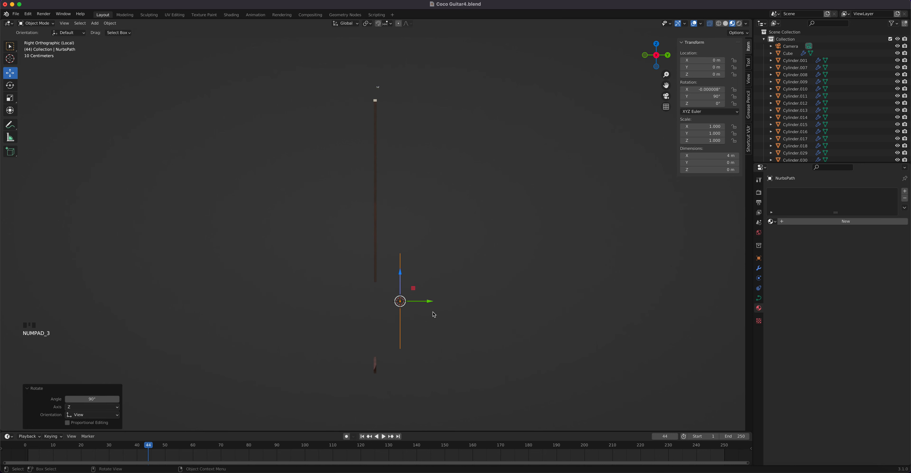
{"action": "left_click_drag", "start_coordinate": [430, 301], "coordinate": [400, 302]}
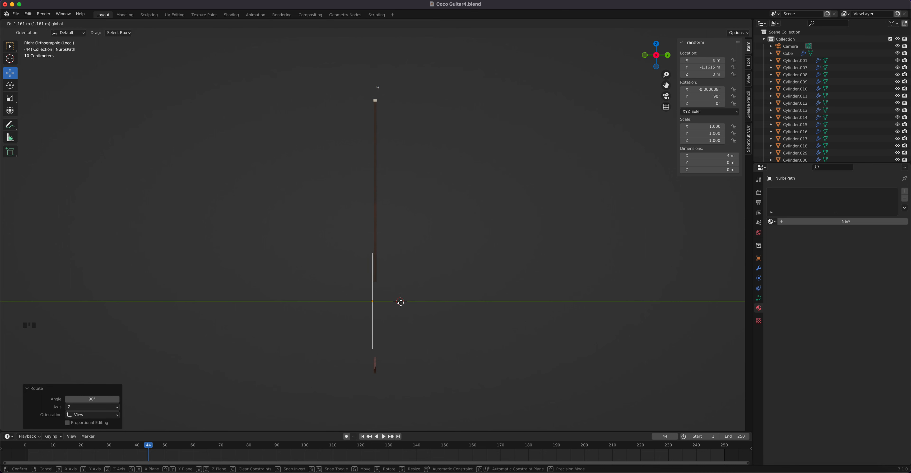
{"action": "left_click_drag", "start_coordinate": [400, 303], "coordinate": [401, 302]}
In Edit Mode, delete the path's middle control points, keeping only the top and bottom ones
{"action": "key", "text": "Tab"}
{"action": "scroll", "coordinate": [372, 289], "scroll_direction": "up", "scroll_amount": 1}
{"action": "left_click_drag", "start_coordinate": [351, 277], "coordinate": [387, 350]}
{"action": "key", "text": "x"}
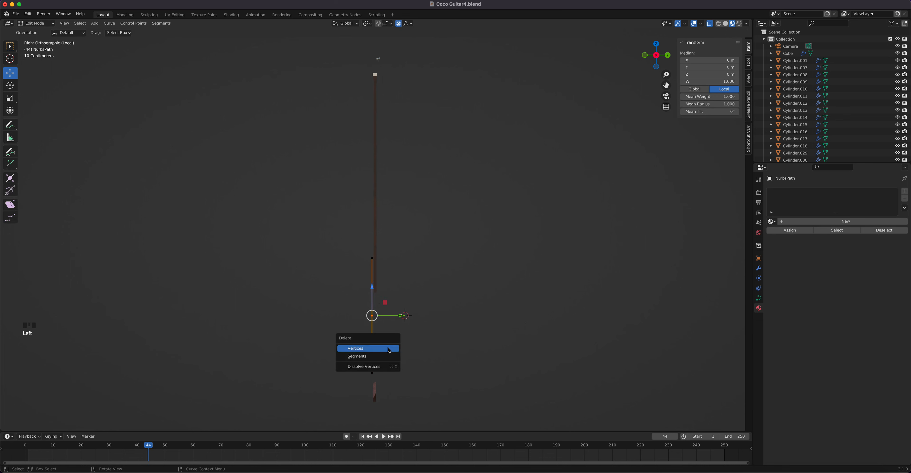
{"action": "left_click", "coordinate": [389, 349]}
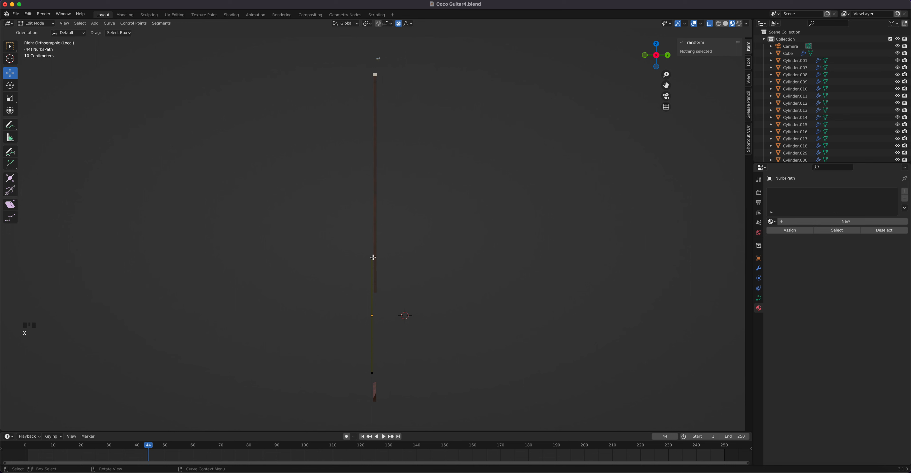
Move the path's top control point onto the nut, to about -8.452 m local X and 0.043 m local Y
{"action": "left_click", "coordinate": [373, 257]}
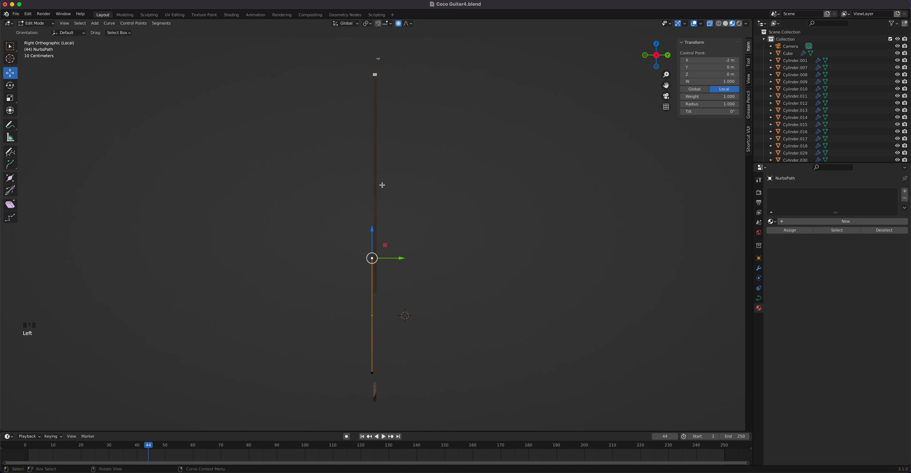
{"action": "scroll", "coordinate": [391, 173], "scroll_direction": "up", "scroll_amount": 2}
{"action": "middle_click_drag", "start_coordinate": [412, 157], "coordinate": [445, 372], "text": "shift"}
{"action": "left_click_drag", "start_coordinate": [394, 399], "coordinate": [402, 145]}
{"action": "scroll", "coordinate": [427, 157], "scroll_direction": "up", "scroll_amount": 5}
{"action": "middle_click_drag", "start_coordinate": [454, 168], "coordinate": [446, 339], "text": "shift"}
{"action": "scroll", "coordinate": [434, 236], "scroll_direction": "up", "scroll_amount": 5}
{"action": "left_click_drag", "start_coordinate": [476, 215], "coordinate": [490, 213]}
{"action": "left_click_drag", "start_coordinate": [458, 187], "coordinate": [458, 201]}
{"action": "middle_click_drag", "start_coordinate": [600, 358], "coordinate": [522, 303], "text": "shift"}
{"action": "scroll", "coordinate": [522, 303], "scroll_direction": "down", "scroll_amount": 9}
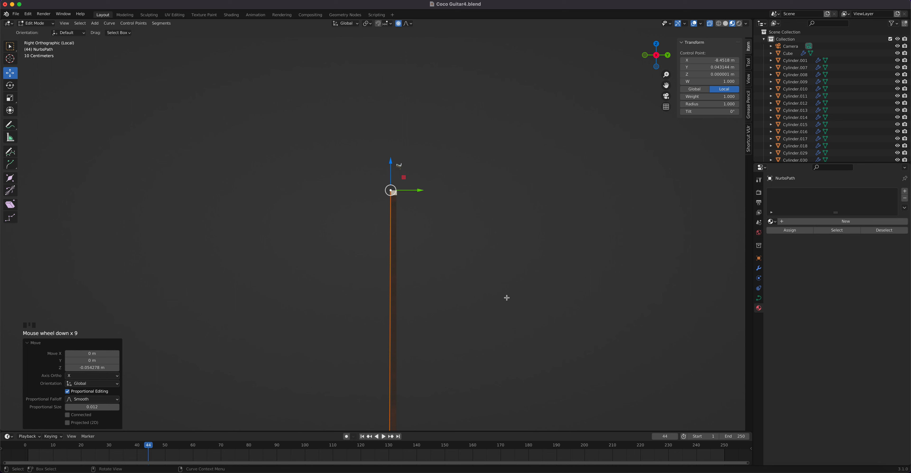
Move the path's bottom control point about -0.697 m in Z onto the bridge
{"action": "middle_click_drag", "start_coordinate": [367, 260], "coordinate": [426, 276], "text": "shift"}
{"action": "middle_click_drag", "start_coordinate": [414, 323], "coordinate": [435, 132], "text": "shift"}
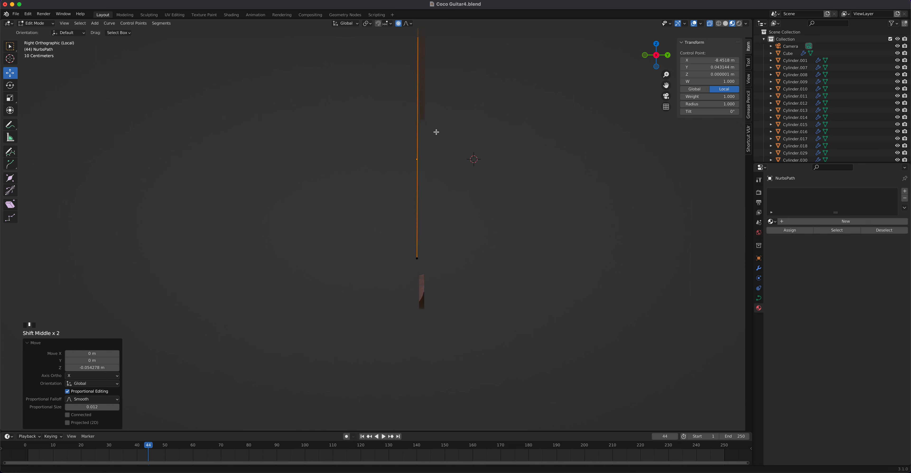
{"action": "left_click", "coordinate": [416, 251]}
{"action": "left_click_drag", "start_coordinate": [417, 223], "coordinate": [417, 259]}
{"action": "key", "text": "KP_1"}
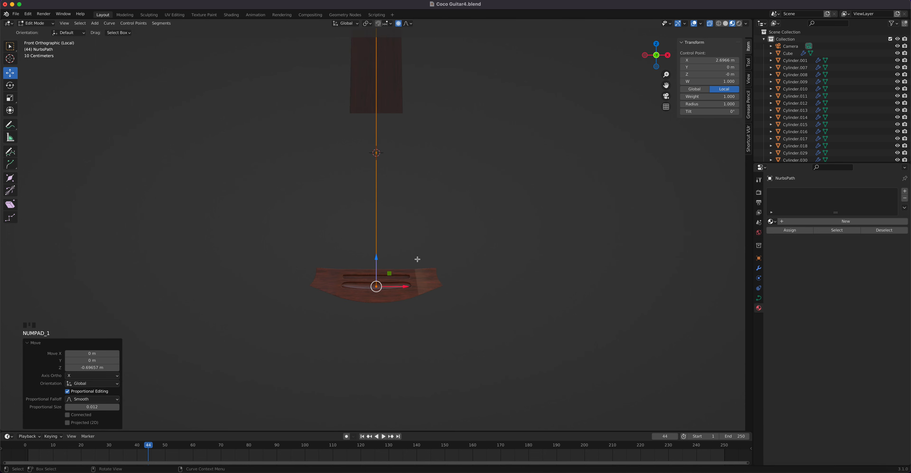
{"action": "scroll", "coordinate": [414, 260], "scroll_direction": "up", "scroll_amount": 3}
{"action": "scroll", "coordinate": [397, 301], "scroll_direction": "up", "scroll_amount": 2}
{"action": "middle_click_drag", "start_coordinate": [399, 265], "coordinate": [385, 172], "text": "shift"}
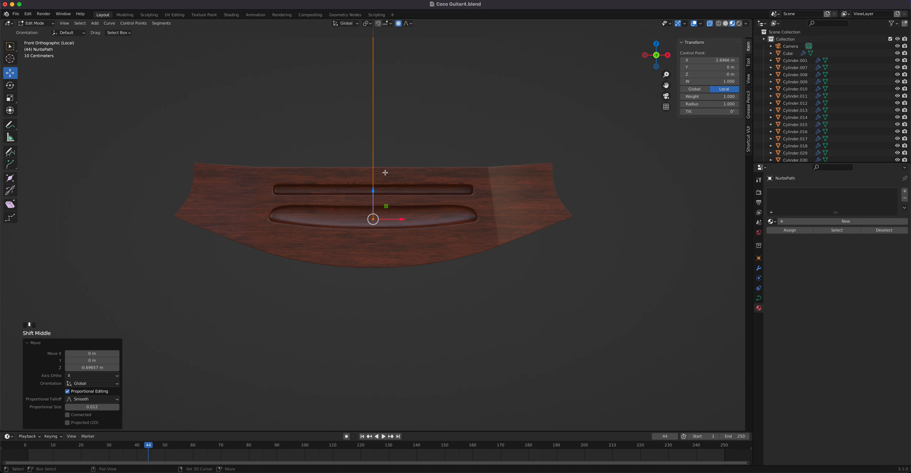
Move the path's bottom control point on the bridge to about 2.526 m local X and 0.042 m local Y, and expand the curve's Geometry settings
{"action": "scroll", "coordinate": [384, 176], "scroll_direction": "up", "scroll_amount": 5}
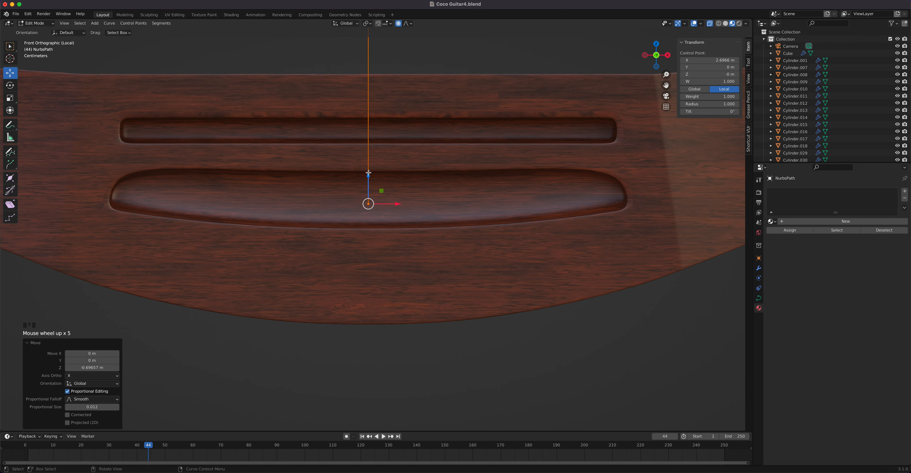
{"action": "left_click_drag", "start_coordinate": [368, 176], "coordinate": [366, 111]}
{"action": "middle_click_drag", "start_coordinate": [387, 124], "coordinate": [331, 134]}
{"action": "middle_click_drag", "start_coordinate": [393, 171], "coordinate": [92, 283], "text": "shift"}
{"action": "mouse_move", "coordinate": [303, 251]}
{"action": "left_mouse_down"}
{"action": "mouse_move", "coordinate": [340, 246]}
{"action": "mouse_move", "coordinate": [319, 248]}
{"action": "left_mouse_up"}
{"action": "middle_click_drag", "start_coordinate": [319, 248], "coordinate": [309, 242]}
{"action": "left_click_drag", "start_coordinate": [305, 250], "coordinate": [299, 250]}
{"action": "left_click", "coordinate": [759, 297]}
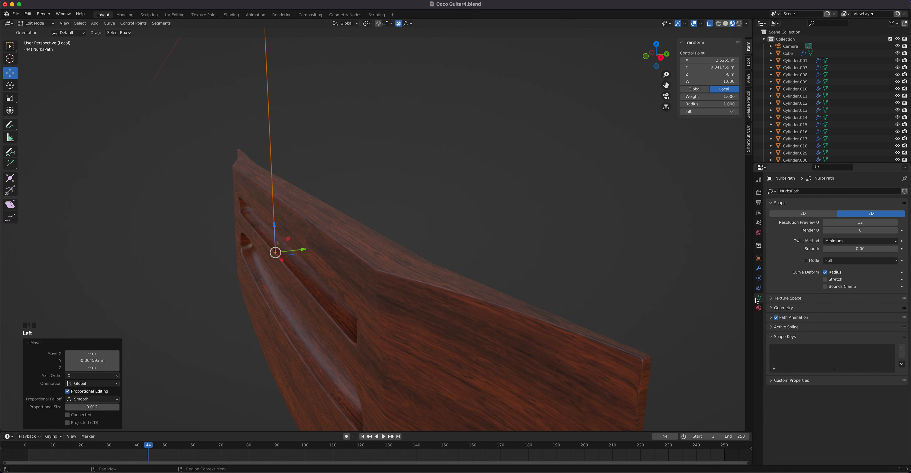
{"action": "left_click", "coordinate": [771, 307]}
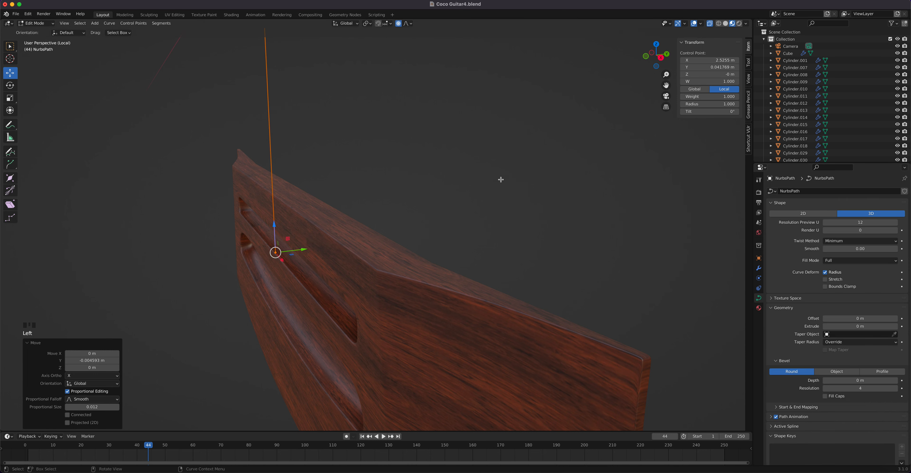
Select both path control points and move the string about 0.333 m along X onto the nut's outermost groove
{"action": "scroll", "coordinate": [475, 166], "scroll_direction": "down", "scroll_amount": 12}
{"action": "key", "text": "KP_1"}
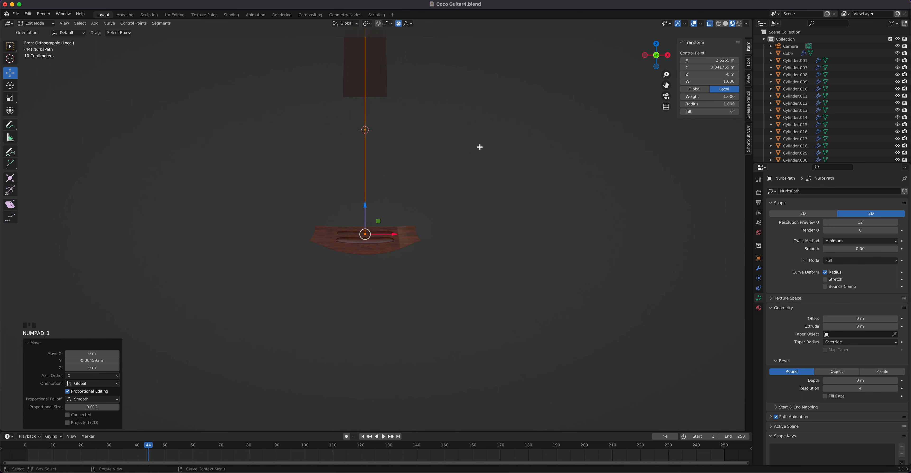
{"action": "middle_click_drag", "start_coordinate": [476, 140], "coordinate": [480, 307], "text": "shift"}
{"action": "scroll", "coordinate": [475, 285], "scroll_direction": "down", "scroll_amount": 4}
{"action": "left_click_drag", "start_coordinate": [342, 81], "coordinate": [395, 320]}
{"action": "left_click_drag", "start_coordinate": [409, 205], "coordinate": [415, 203]}
{"action": "scroll", "coordinate": [422, 133], "scroll_direction": "up", "scroll_amount": 4}
{"action": "middle_click_drag", "start_coordinate": [426, 179], "coordinate": [439, 379], "text": "shift"}
{"action": "scroll", "coordinate": [426, 145], "scroll_direction": "up", "scroll_amount": 6}
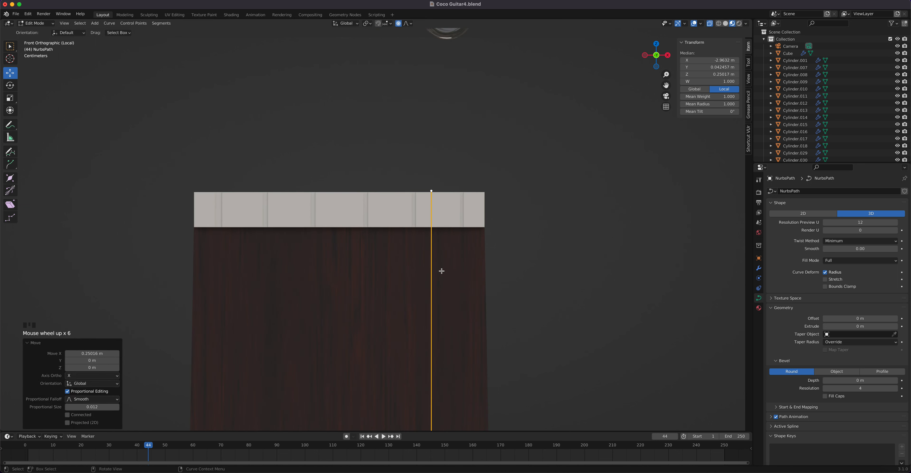
{"action": "key", "text": "g"}
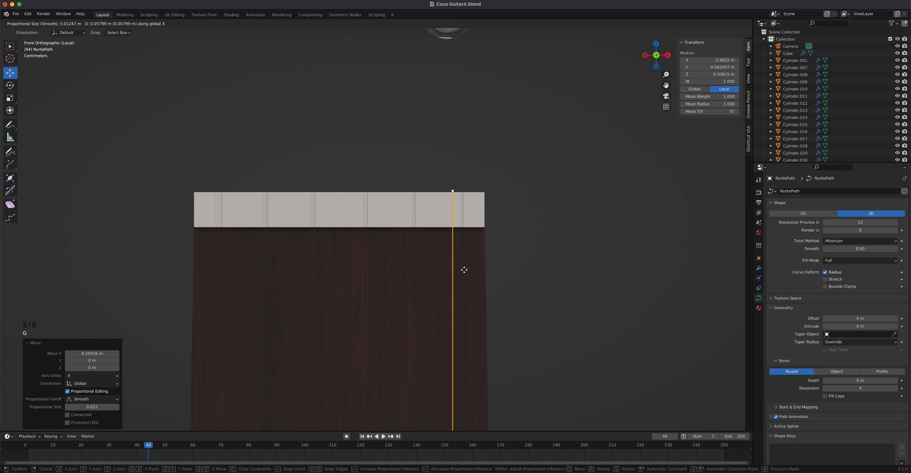
{"action": "left_click", "coordinate": [474, 269]}
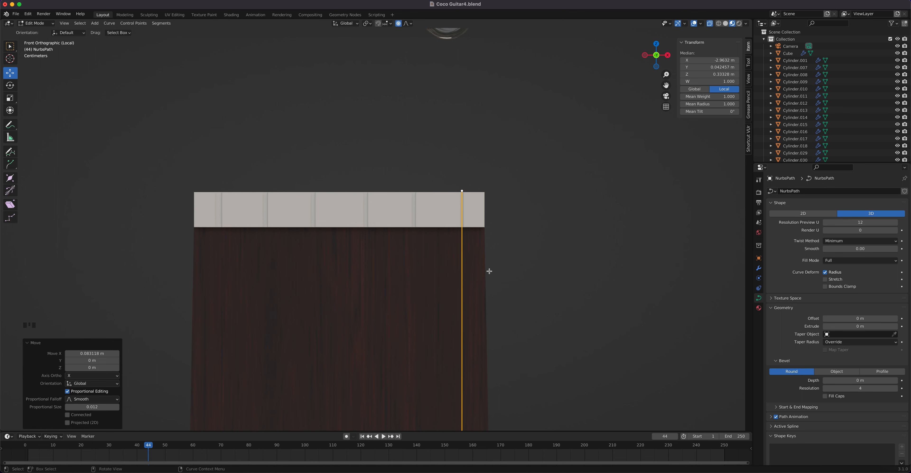
Give the string curve a round bevel with a depth of 0.003 m
{"action": "mouse_move", "coordinate": [859, 380]}
{"action": "left_mouse_down"}
{"action": "mouse_move", "coordinate": [877, 380]}
{"action": "mouse_move", "coordinate": [848, 381]}
{"action": "left_mouse_up"}
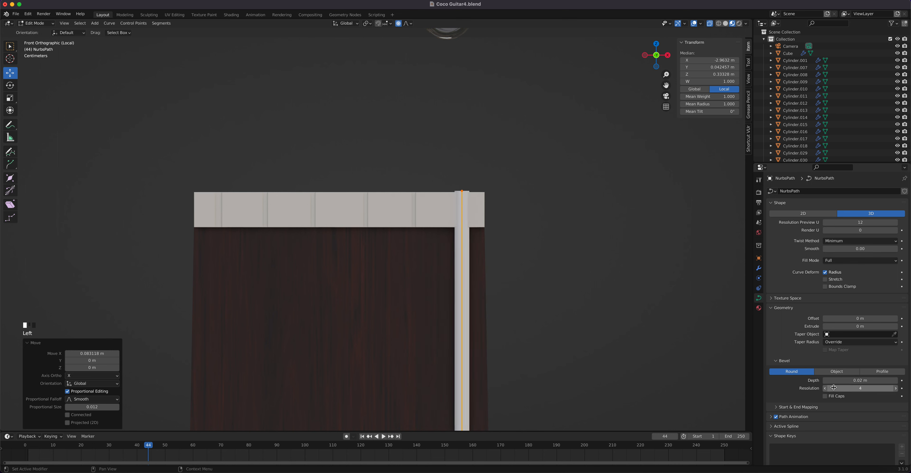
{"action": "left_click_drag", "start_coordinate": [853, 379], "coordinate": [818, 379], "text": "shift"}
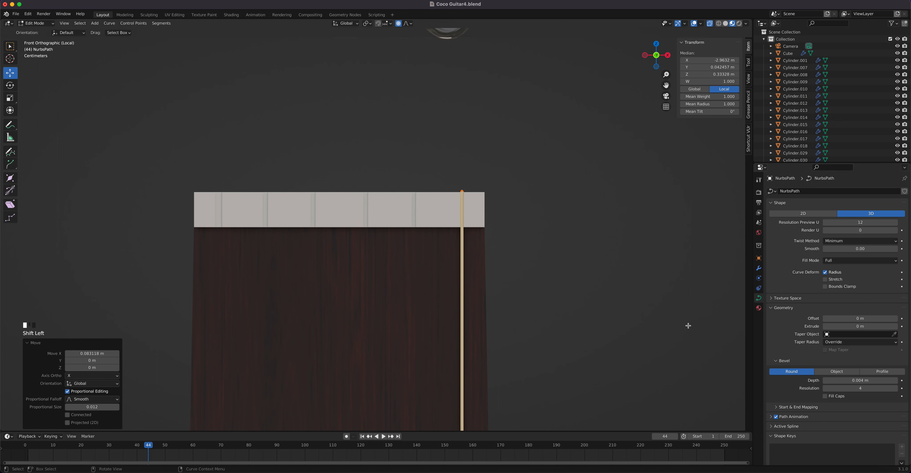
{"action": "left_click", "coordinate": [863, 381]}
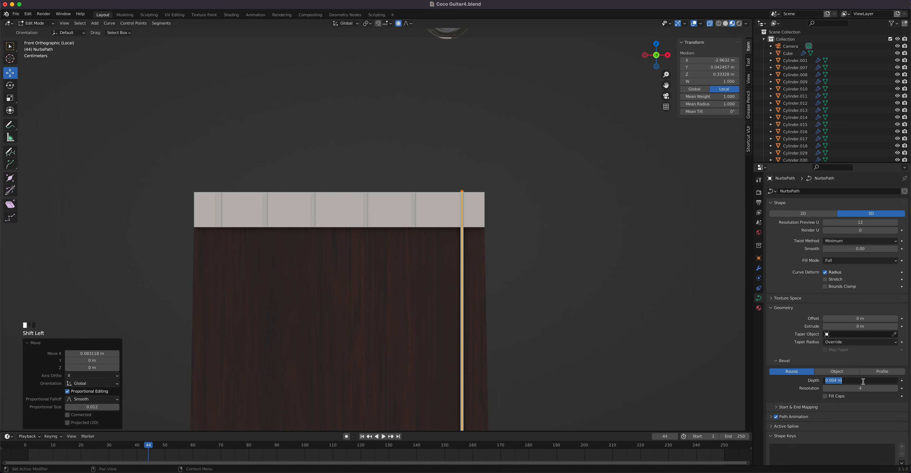
{"action": "type", "text": ".003"}
{"action": "key", "text": "Return"}
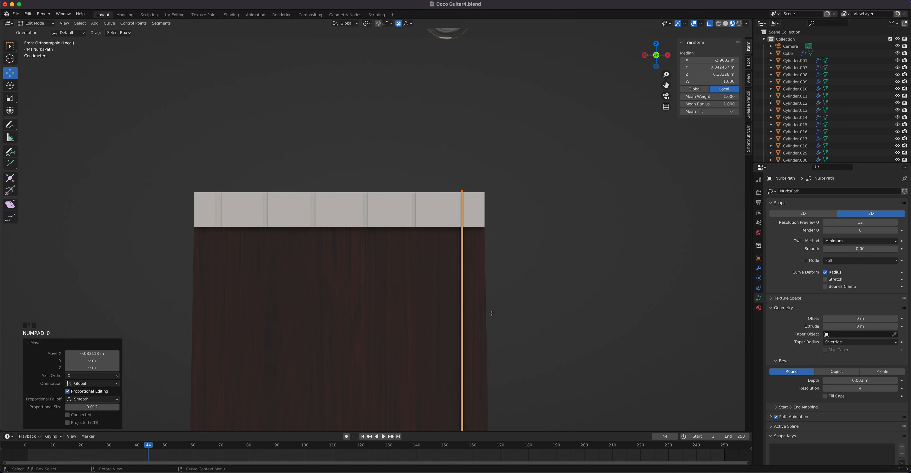
Move the string's bottom control point about 0.214 m along X toward the outer end of the bridge's upper recess
{"action": "scroll", "coordinate": [492, 314], "scroll_direction": "down", "scroll_amount": 3}
{"action": "scroll", "coordinate": [496, 339], "scroll_direction": "up", "scroll_amount": 5}
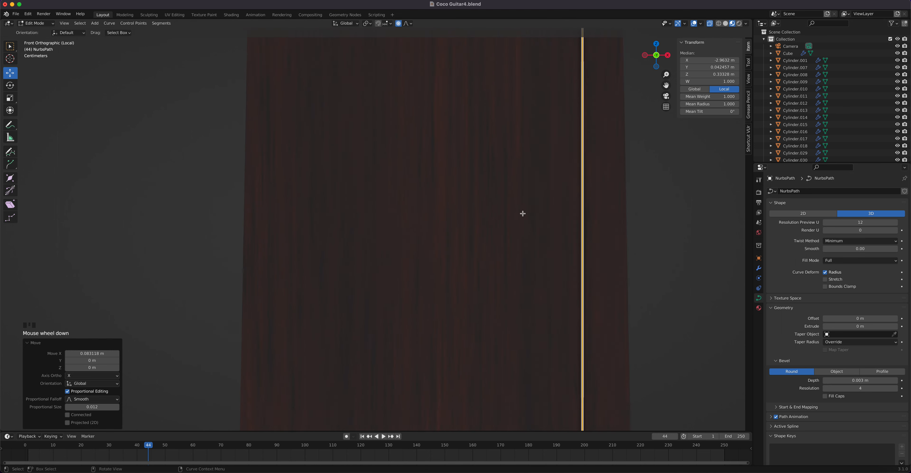
{"action": "scroll", "coordinate": [522, 214], "scroll_direction": "down", "scroll_amount": 5}
{"action": "middle_click_drag", "start_coordinate": [523, 244], "coordinate": [512, 211], "text": "shift"}
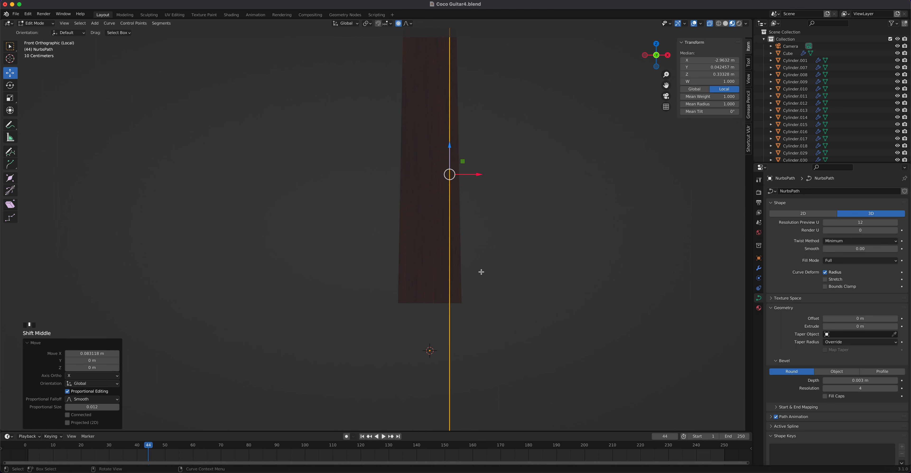
{"action": "middle_click_drag", "start_coordinate": [481, 272], "coordinate": [500, 57], "text": "shift"}
{"action": "scroll", "coordinate": [474, 274], "scroll_direction": "up", "scroll_amount": 5}
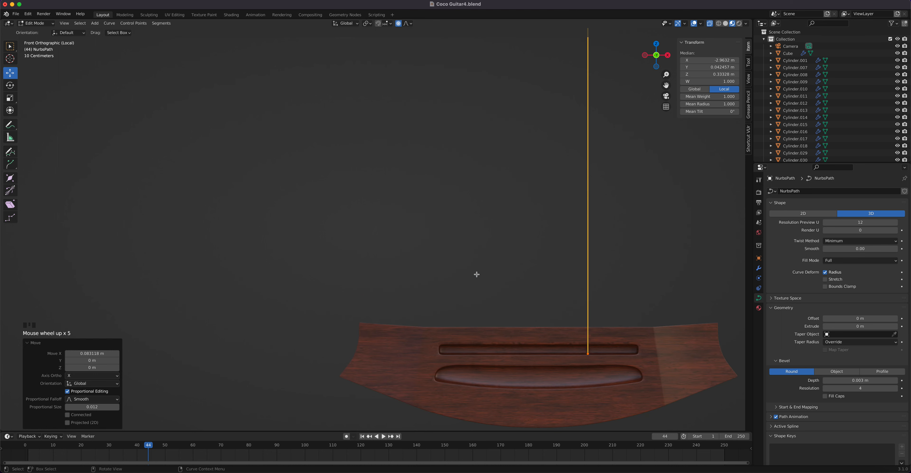
{"action": "left_click", "coordinate": [577, 347]}
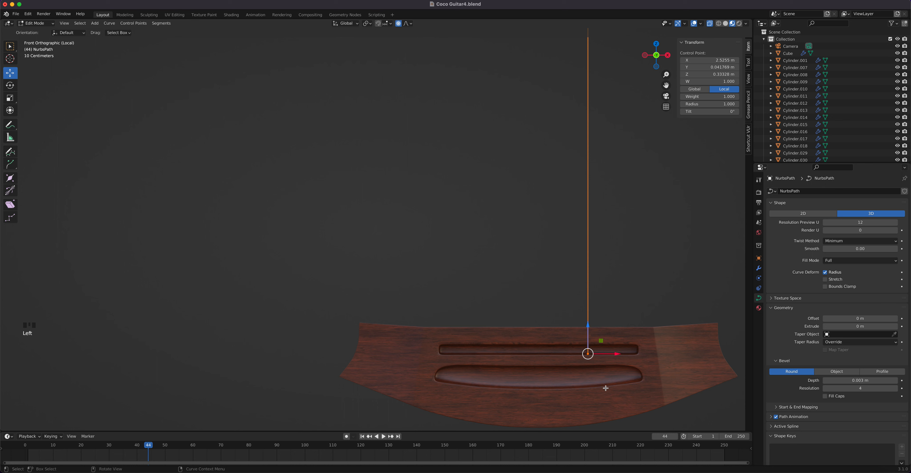
{"action": "left_click_drag", "start_coordinate": [616, 354], "coordinate": [647, 354]}
Shift the string's bottom control point about -0.006 m in Y and 0.06 m up in Z to the recess's upper edge
{"action": "middle_click_drag", "start_coordinate": [639, 330], "coordinate": [576, 318]}
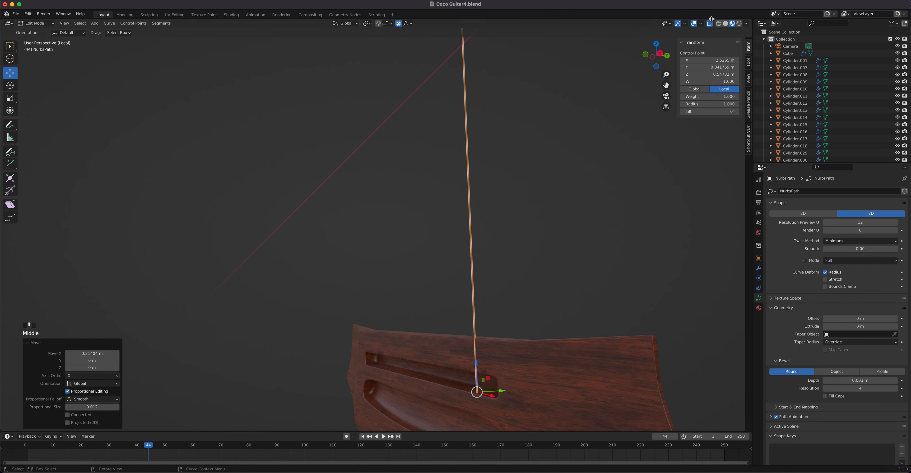
{"action": "scroll", "coordinate": [549, 127], "scroll_direction": "up", "scroll_amount": 5}
{"action": "middle_click_drag", "start_coordinate": [523, 173], "coordinate": [482, 240]}
{"action": "left_click_drag", "start_coordinate": [417, 358], "coordinate": [421, 356]}
{"action": "middle_click_drag", "start_coordinate": [421, 356], "coordinate": [518, 219]}
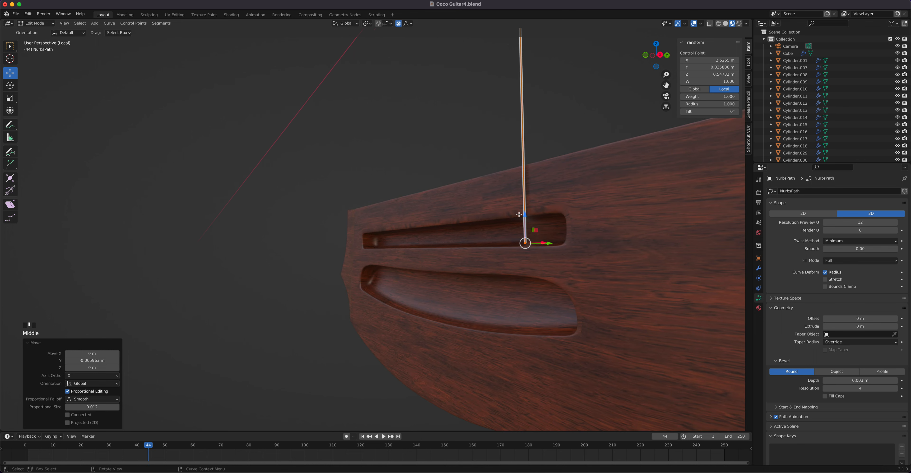
{"action": "left_click_drag", "start_coordinate": [524, 212], "coordinate": [528, 187]}
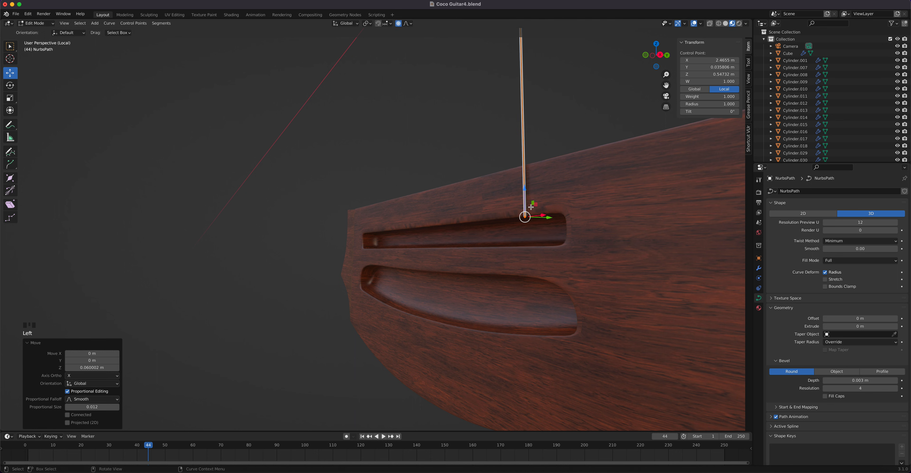
{"action": "key", "text": "e"}
{"action": "left_click", "coordinate": [533, 215]}
{"action": "left_click_drag", "start_coordinate": [523, 191], "coordinate": [521, 221]}
{"action": "middle_click_drag", "start_coordinate": [520, 221], "coordinate": [562, 254]}
{"action": "scroll", "coordinate": [423, 281], "scroll_direction": "up", "scroll_amount": 5}
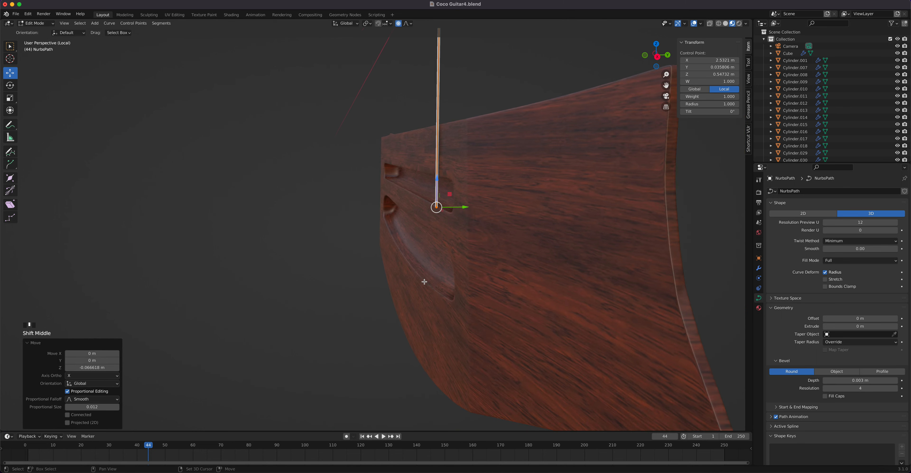
{"action": "middle_click_drag", "start_coordinate": [521, 230], "coordinate": [444, 289], "text": "shift"}
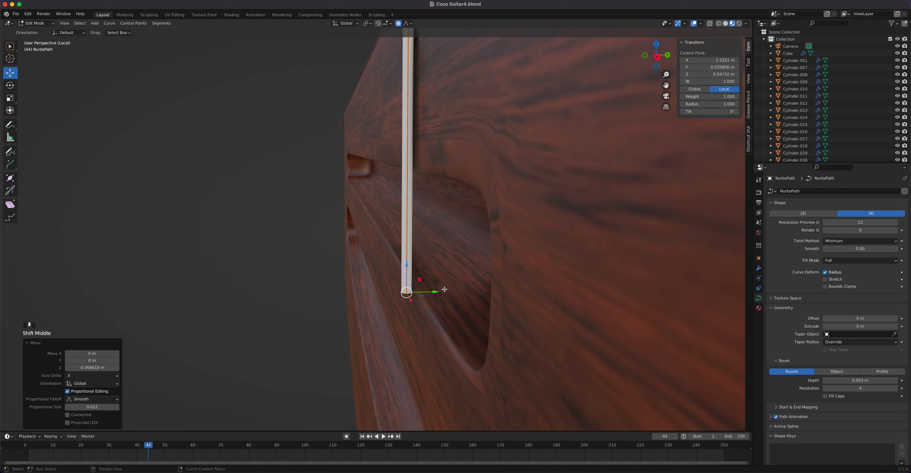
{"action": "left_click_drag", "start_coordinate": [435, 292], "coordinate": [451, 289]}
{"action": "key", "text": "super+z"}
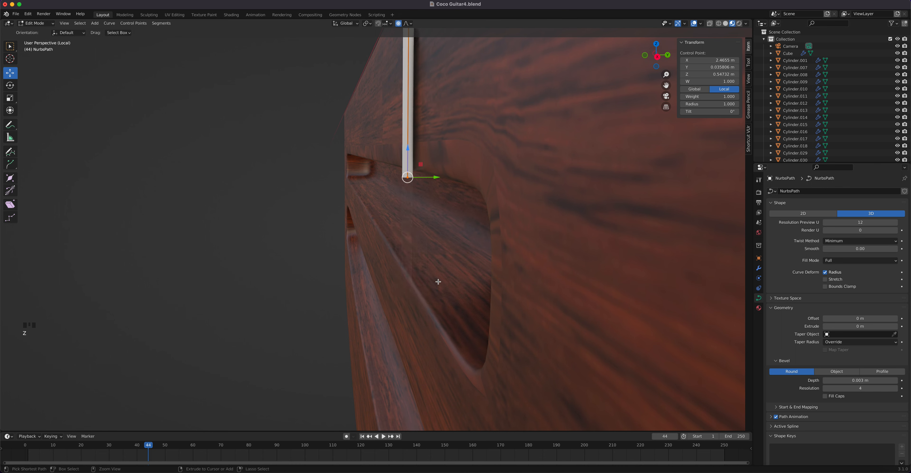
{"action": "key", "text": "e"}
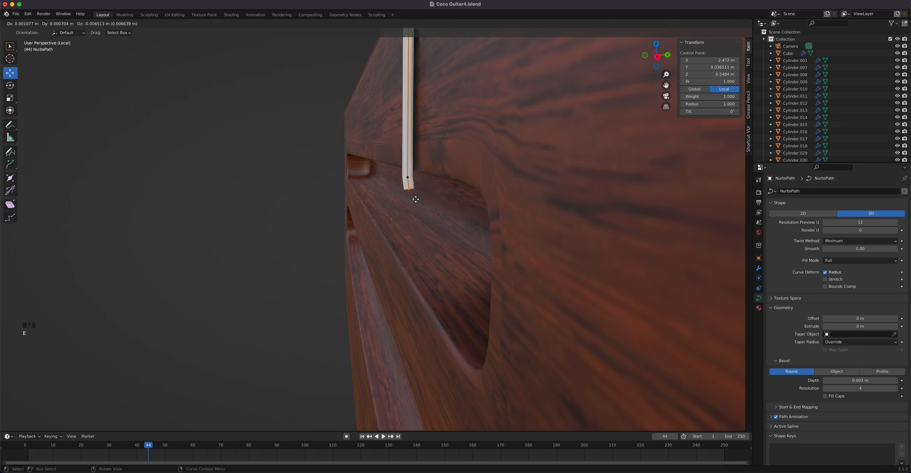
{"action": "right_click", "coordinate": [415, 209]}
{"action": "left_click_drag", "start_coordinate": [408, 149], "coordinate": [416, 174]}
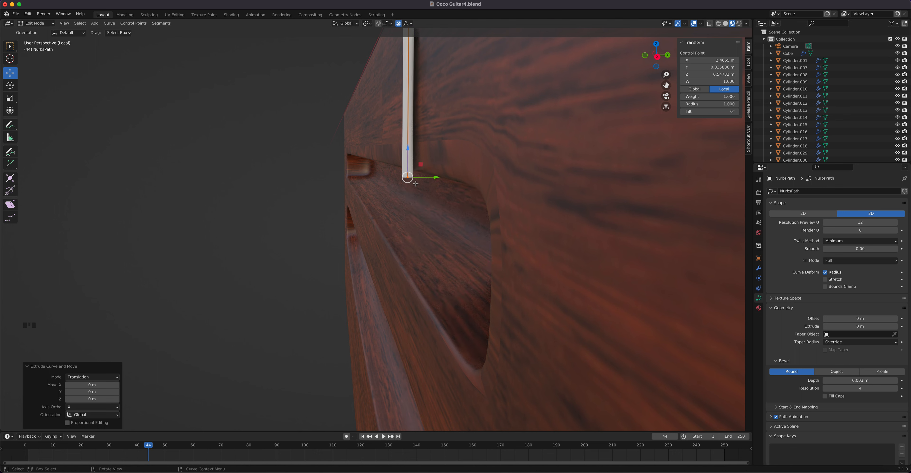
Extrude the string's bottom end about 0.052 m down across the recess and shift the new point about -0.008 m in X to straighten it
{"action": "key", "text": "e"}
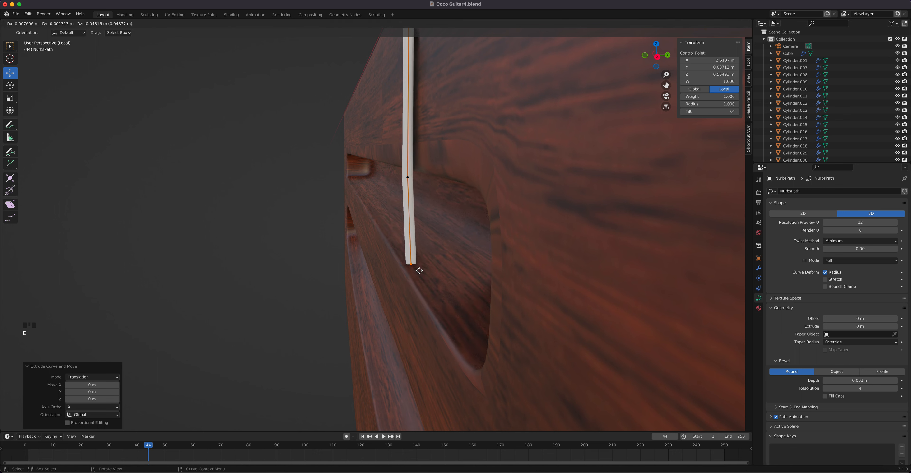
{"action": "left_click", "coordinate": [425, 277]}
{"action": "middle_click_drag", "start_coordinate": [429, 270], "coordinate": [496, 241]}
{"action": "key", "text": "KP_1"}
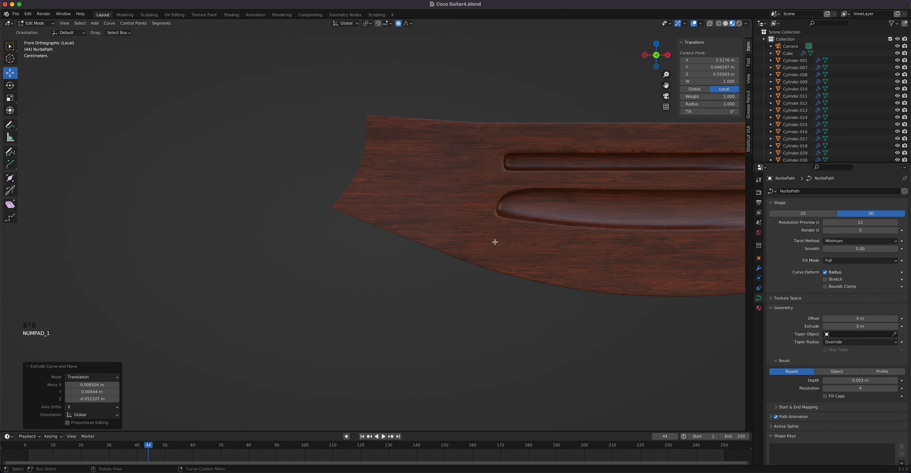
{"action": "middle_click_drag", "start_coordinate": [679, 224], "coordinate": [344, 227], "text": "shift"}
{"action": "scroll", "coordinate": [527, 177], "scroll_direction": "up", "scroll_amount": 3}
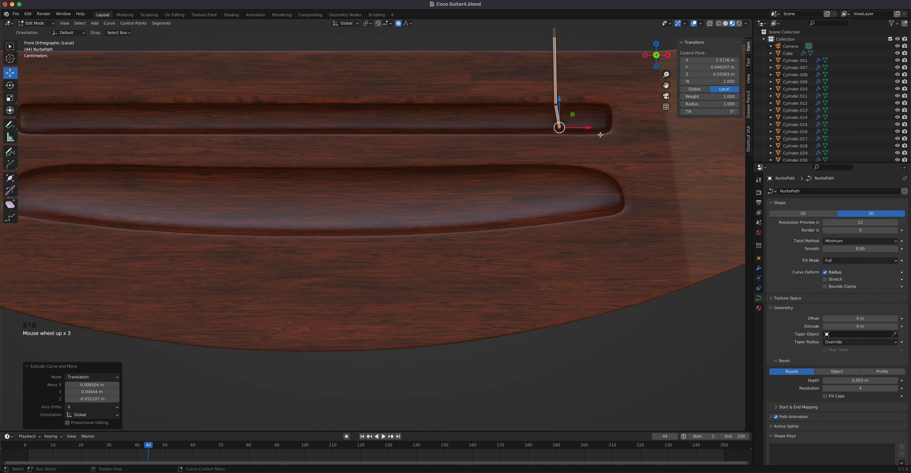
{"action": "left_click_drag", "start_coordinate": [590, 128], "coordinate": [585, 128]}
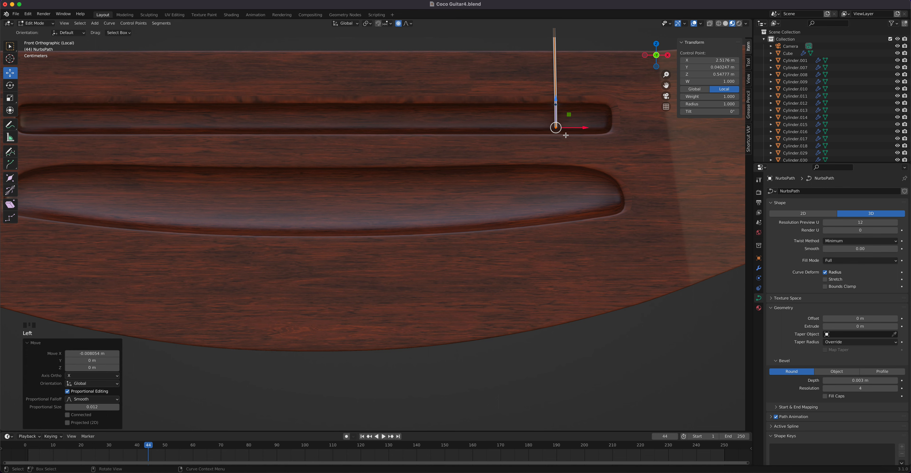
Extrude the string about 0.1 m further down and push its last two control points about 0.021 m in Y into the bridge
{"action": "key", "text": "e"}
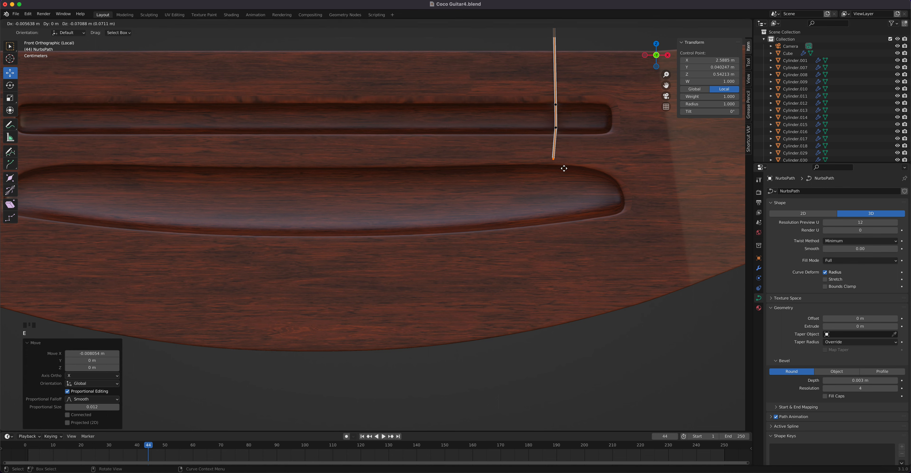
{"action": "left_click", "coordinate": [566, 176]}
{"action": "middle_click_drag", "start_coordinate": [565, 176], "coordinate": [412, 155]}
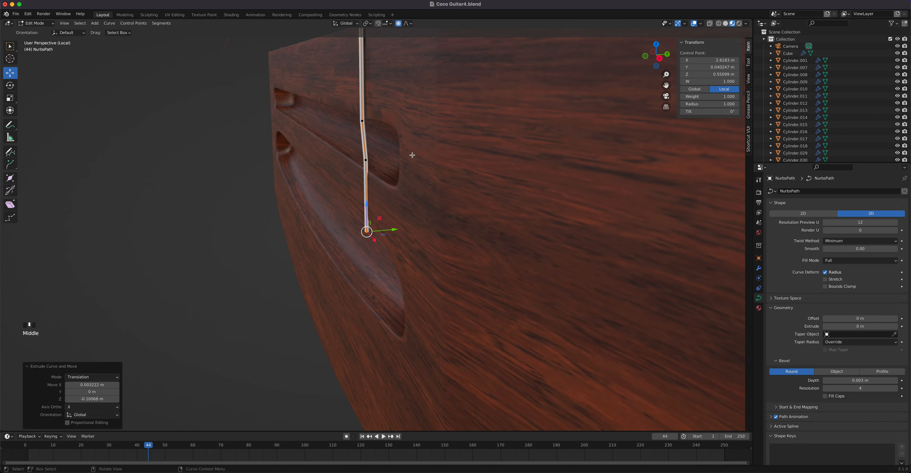
{"action": "left_click", "coordinate": [368, 160], "text": "shift"}
{"action": "left_click_drag", "start_coordinate": [392, 196], "coordinate": [409, 194]}
Select the string's lower control points together and move them about 0.133 m down in Z
{"action": "middle_click_drag", "start_coordinate": [460, 160], "coordinate": [492, 150]}
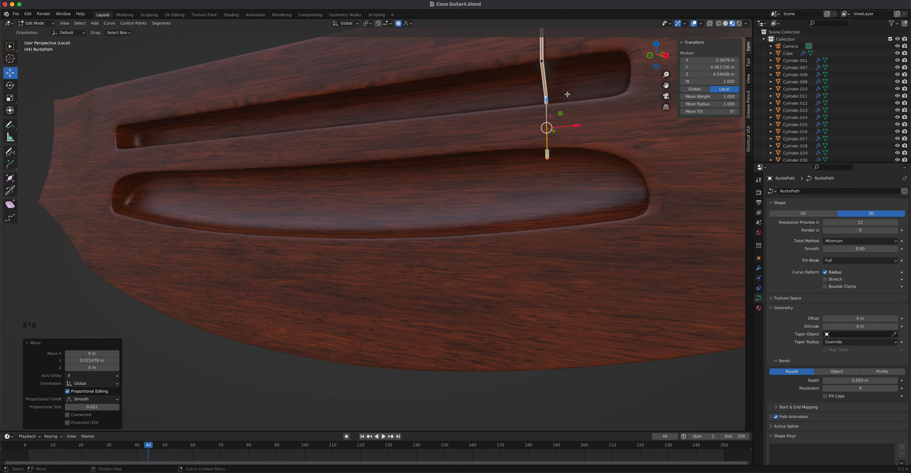
{"action": "scroll", "coordinate": [567, 95], "scroll_direction": "down", "scroll_amount": 2}
{"action": "left_click_drag", "start_coordinate": [459, 118], "coordinate": [505, 201]}
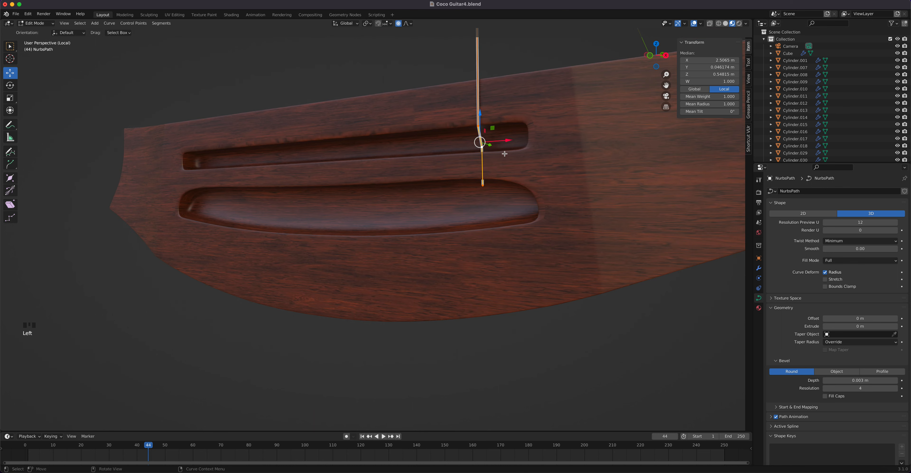
{"action": "middle_click_drag", "start_coordinate": [504, 153], "coordinate": [488, 161]}
{"action": "left_click_drag", "start_coordinate": [439, 130], "coordinate": [448, 208]}
{"action": "middle_click_drag", "start_coordinate": [449, 208], "coordinate": [410, 197]}
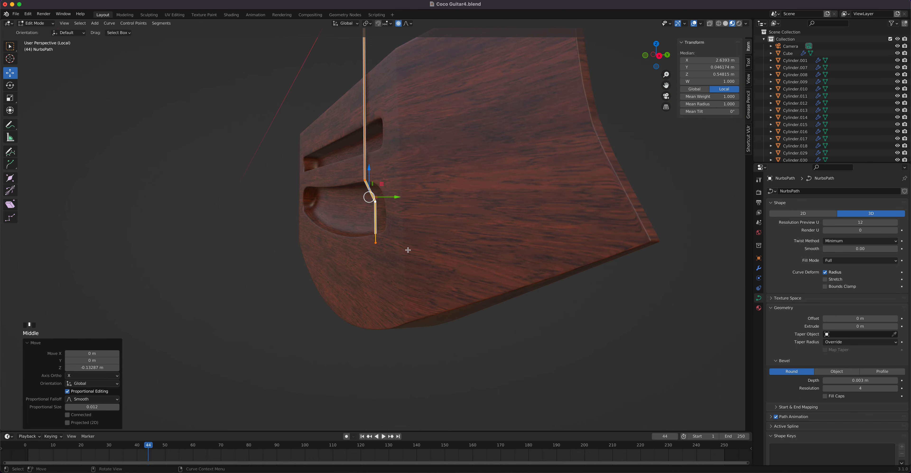
Move the string's bottom end point down to the bridge's lower edge, at about 2.974 m local X
{"action": "left_click_drag", "start_coordinate": [404, 261], "coordinate": [376, 226]}
{"action": "left_click_drag", "start_coordinate": [360, 257], "coordinate": [384, 309]}
{"action": "middle_click_drag", "start_coordinate": [460, 270], "coordinate": [435, 277]}
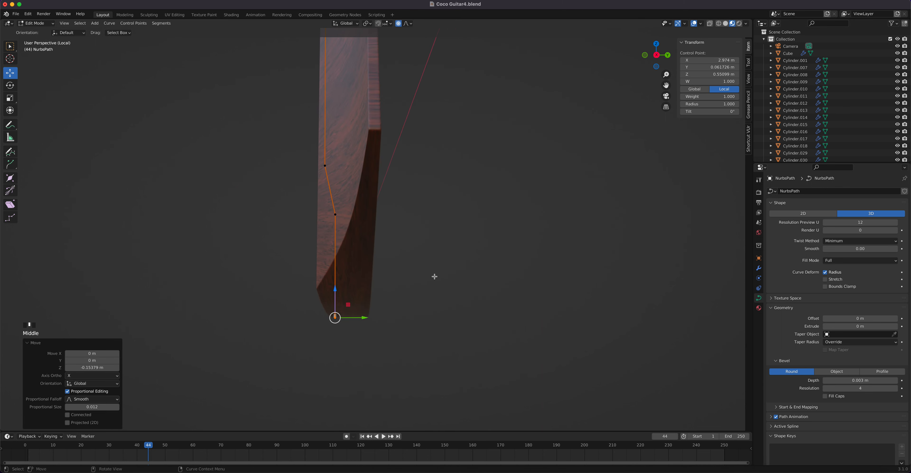
Extrude the string's bottom end about -0.026 m in Y out through the bridge's lower edge
{"action": "key", "text": "e"}
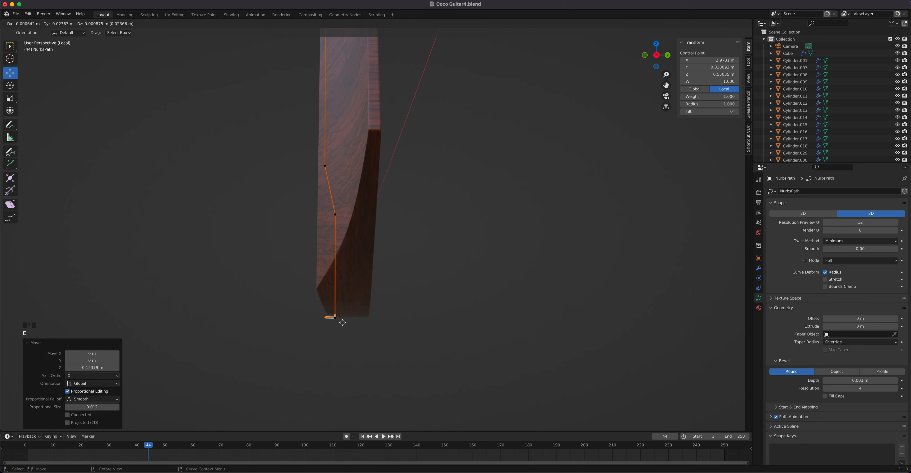
{"action": "left_click", "coordinate": [341, 323]}
{"action": "middle_click_drag", "start_coordinate": [341, 322], "coordinate": [433, 288]}
Extrude the string back up to about 2.729 m local X and shift the new point about -0.017 m in Y
{"action": "key", "text": "e"}
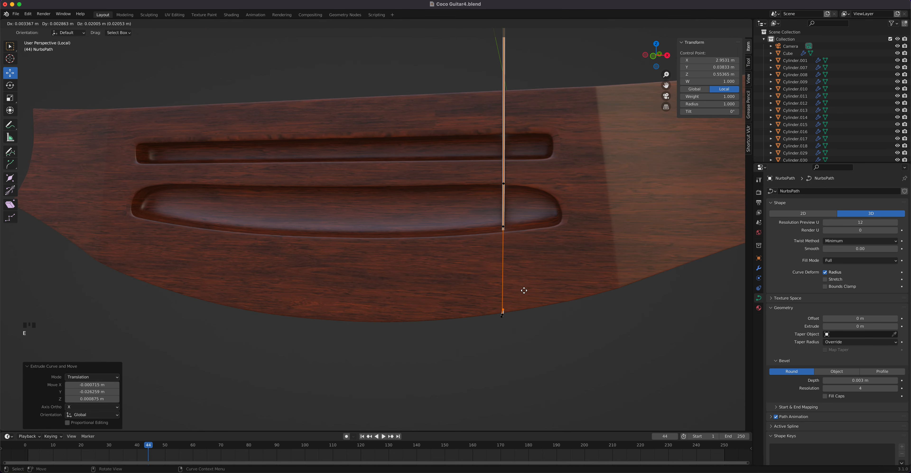
{"action": "left_click", "coordinate": [523, 215]}
{"action": "middle_click_drag", "start_coordinate": [514, 217], "coordinate": [436, 291]}
{"action": "left_click_drag", "start_coordinate": [437, 283], "coordinate": [423, 289]}
{"action": "scroll", "coordinate": [423, 287], "scroll_direction": "up", "scroll_amount": 1}
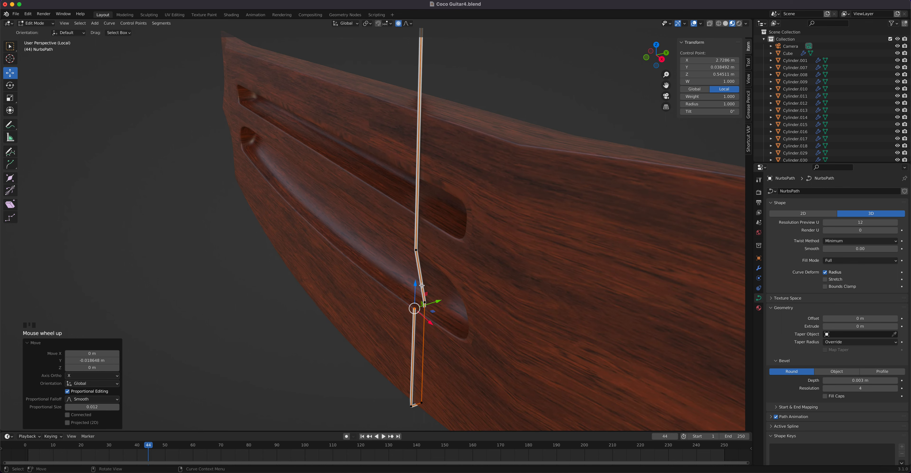
Extrude three short segments that hook the string's end around its upper strand at the recess's lower edge
{"action": "scroll", "coordinate": [426, 300], "scroll_direction": "up", "scroll_amount": 2}
{"action": "middle_click_drag", "start_coordinate": [453, 317], "coordinate": [441, 241], "text": "shift"}
{"action": "key", "text": "e"}
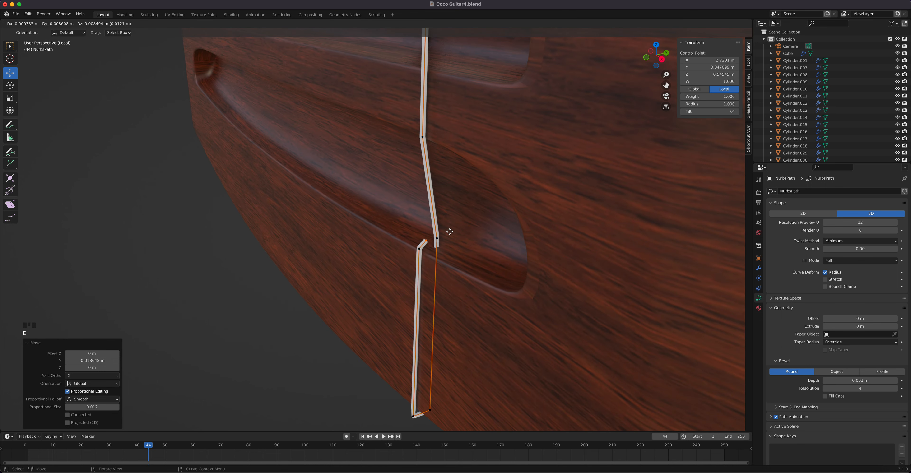
{"action": "left_click", "coordinate": [455, 227]}
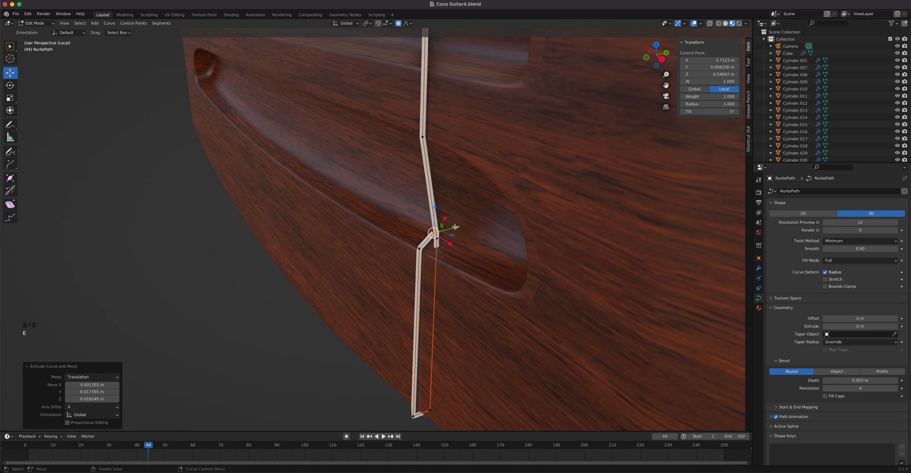
{"action": "key", "text": "e"}
{"action": "left_click", "coordinate": [466, 229]}
{"action": "key", "text": "e"}
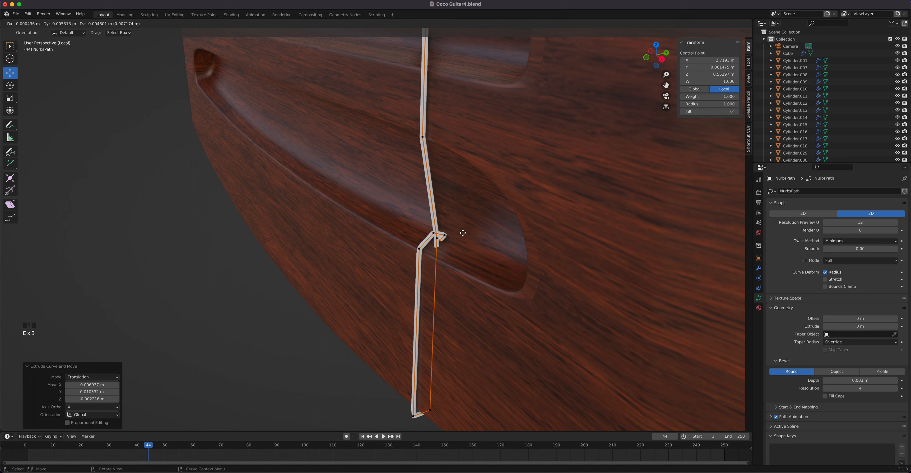
{"action": "left_click", "coordinate": [463, 233]}
Extrude one more control point at the hook's end and move it to about 2.719 m local X
{"action": "key", "text": "e"}
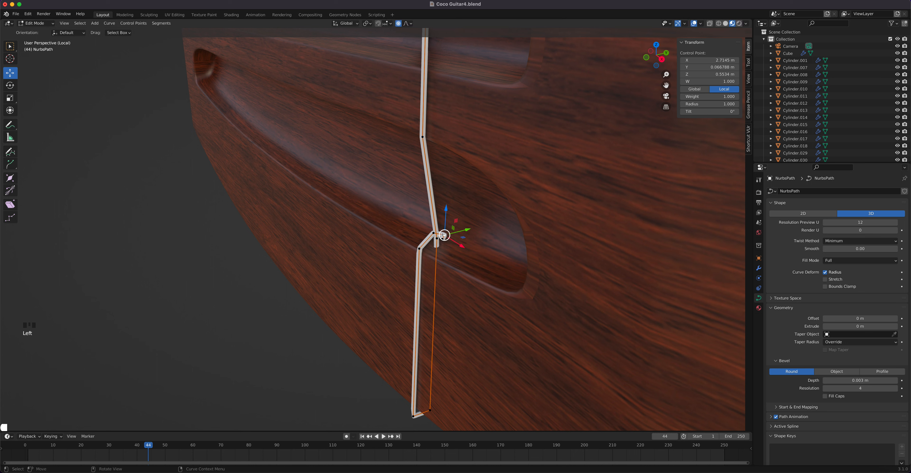
{"action": "right_click", "coordinate": [456, 243]}
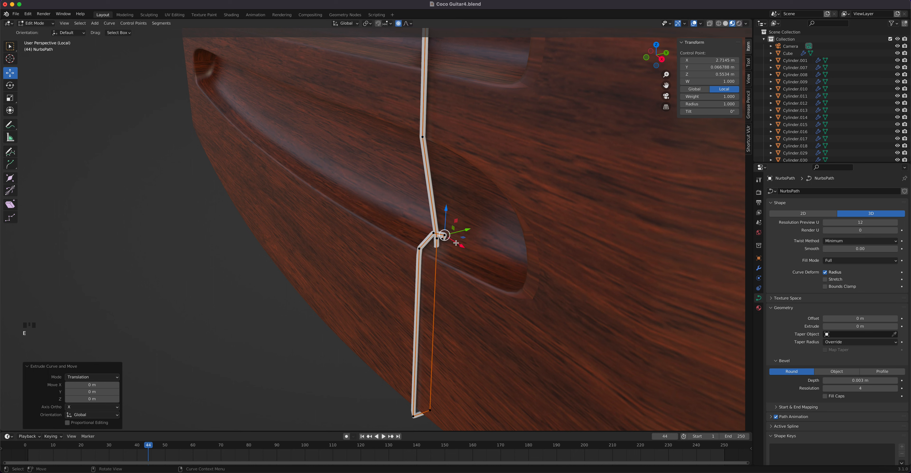
{"action": "key", "text": "g"}
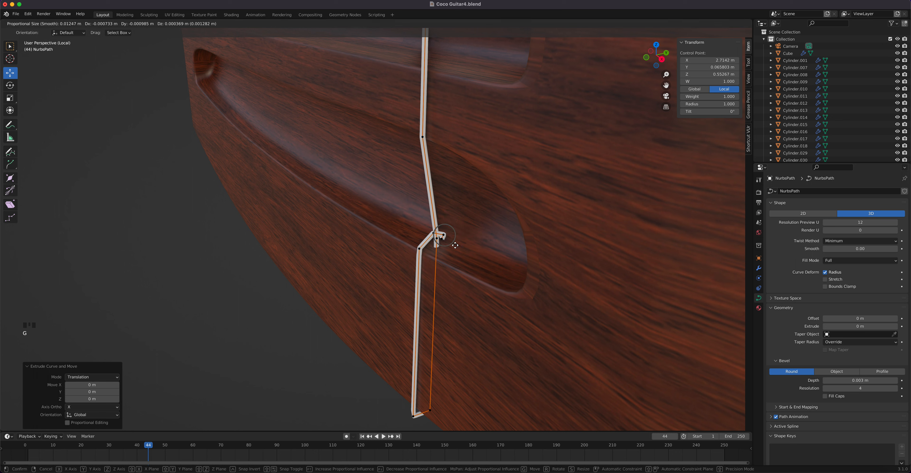
{"action": "left_click", "coordinate": [448, 243]}
{"action": "left_click", "coordinate": [438, 239]}
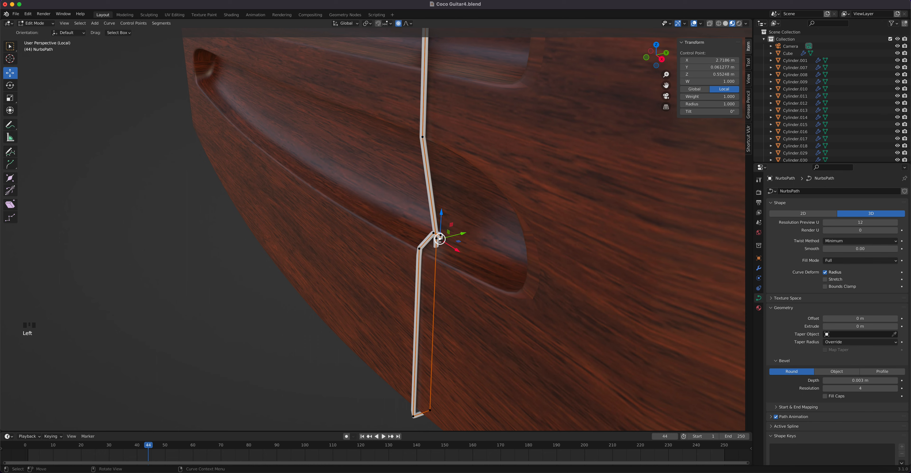
Extrude three more segments from the hook's end, running down, about -0.012 m across in X, and about -0.019 m down in Z
{"action": "middle_click_drag", "start_coordinate": [449, 234], "coordinate": [478, 264]}
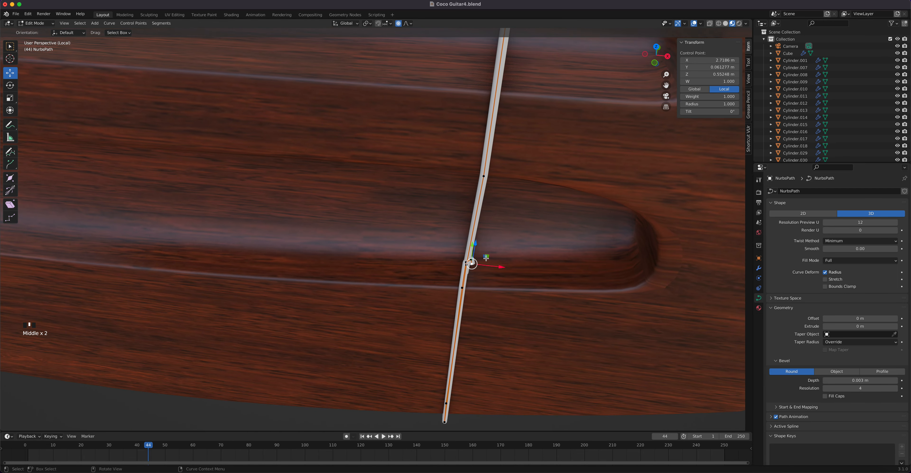
{"action": "key", "text": "r"}
{"action": "left_click", "coordinate": [477, 273]}
{"action": "key", "text": "e"}
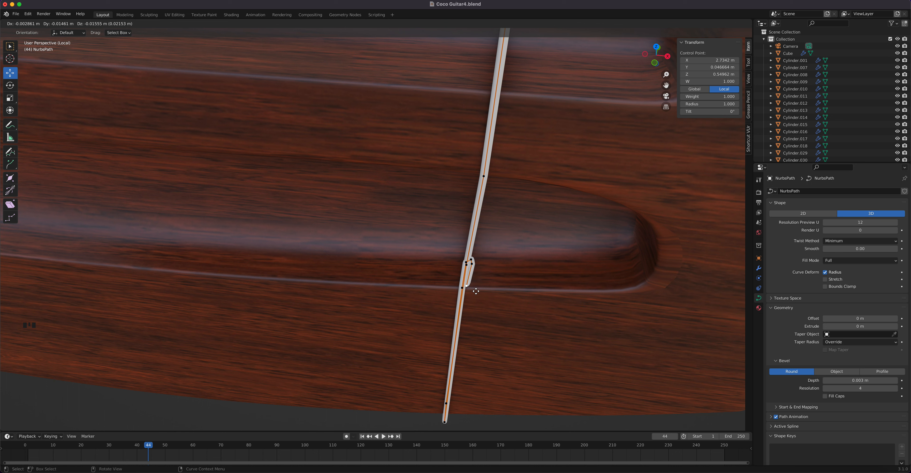
{"action": "left_click", "coordinate": [472, 291]}
{"action": "key", "text": "e"}
{"action": "left_click", "coordinate": [449, 297]}
{"action": "key", "text": "e"}
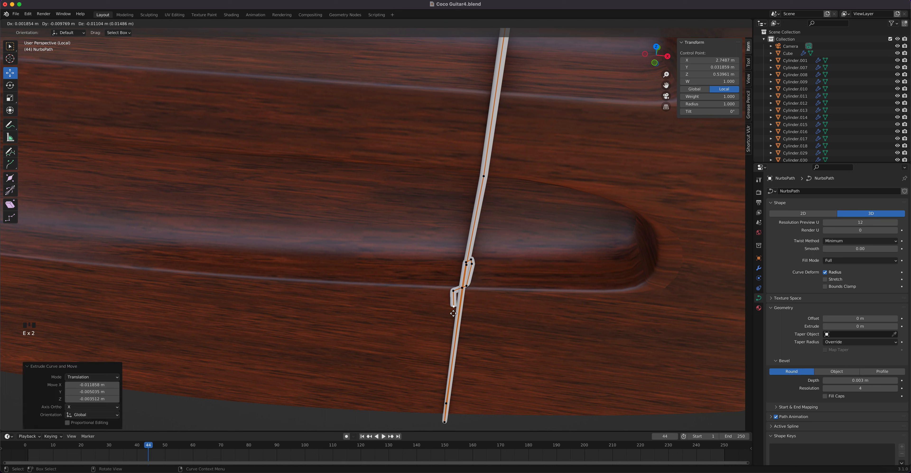
{"action": "left_click", "coordinate": [458, 322]}
Extrude two more segments from the string's end, the first about 0.012 m in X and the second downward
{"action": "middle_click_drag", "start_coordinate": [458, 322], "coordinate": [343, 311]}
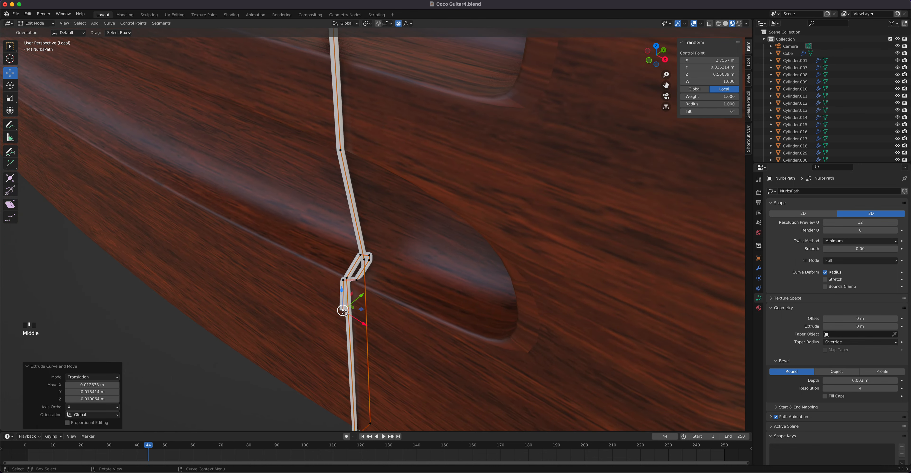
{"action": "key", "text": "e"}
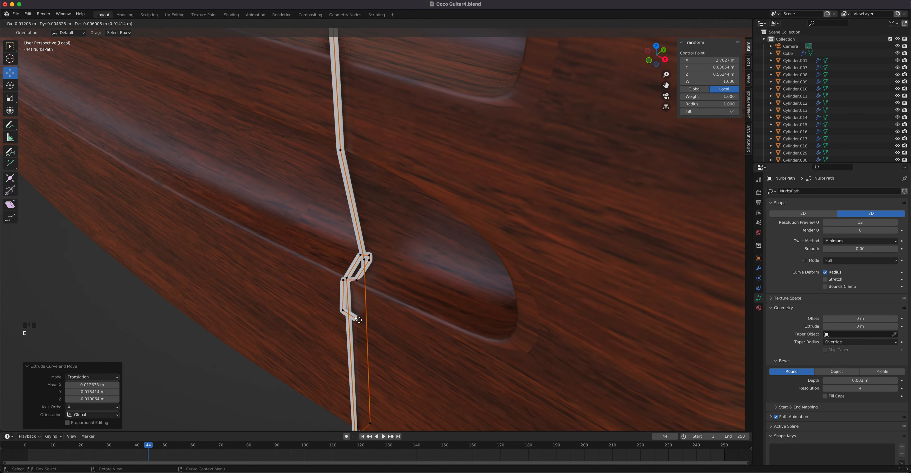
{"action": "left_click", "coordinate": [358, 320]}
{"action": "key", "text": "e"}
{"action": "left_click", "coordinate": [345, 349]}
In front view, pull the wrap's last three control points closer to the string, moving the first about 0.012 m up in Z
{"action": "mouse_move", "coordinate": [428, 274]}
{"action": "middle_mouse_down"}
{"action": "mouse_move", "coordinate": [447, 264]}
{"action": "mouse_move", "coordinate": [430, 262]}
{"action": "middle_mouse_up"}
{"action": "key", "text": "KP_1"}
{"action": "scroll", "coordinate": [449, 183], "scroll_direction": "up", "scroll_amount": 2}
{"action": "left_click", "coordinate": [500, 158]}
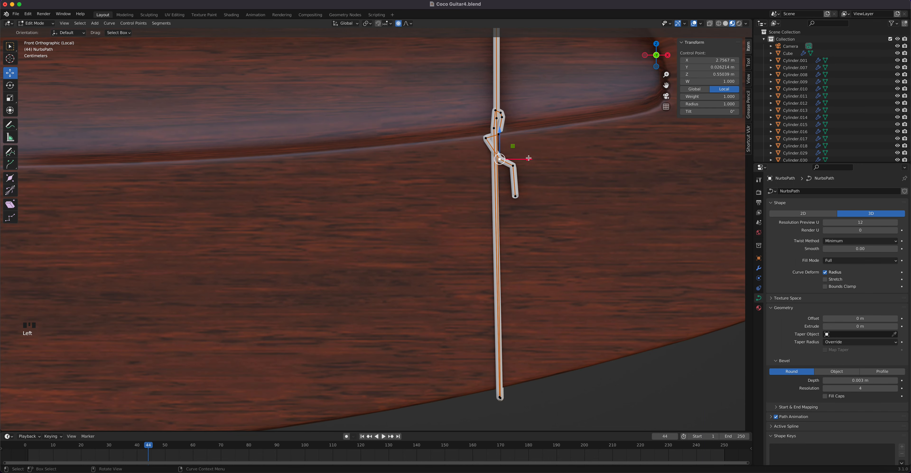
{"action": "key", "text": "g"}
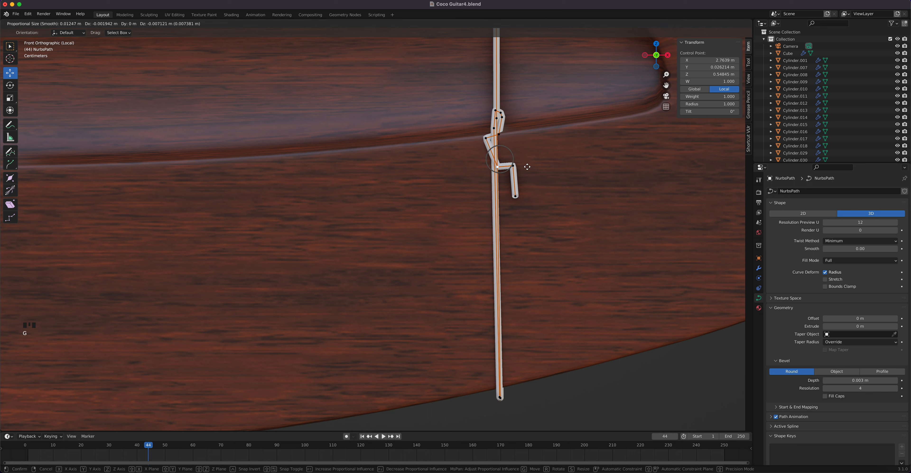
{"action": "left_click", "coordinate": [531, 145]}
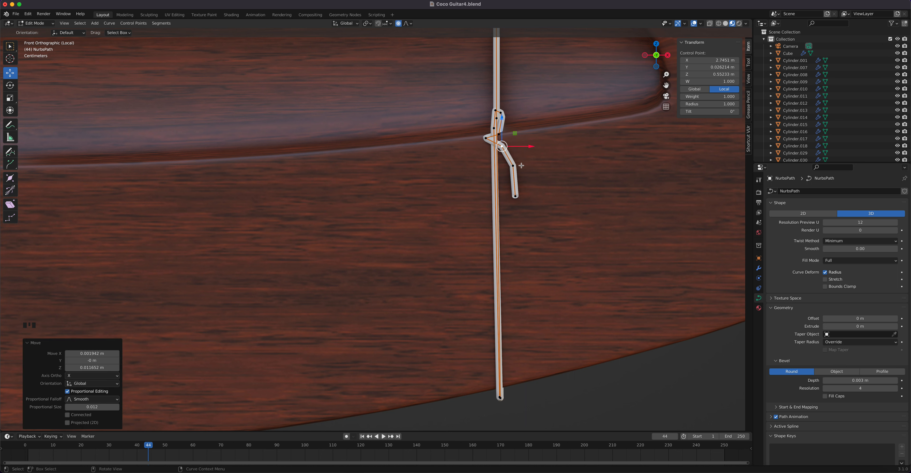
{"action": "key", "text": "g"}
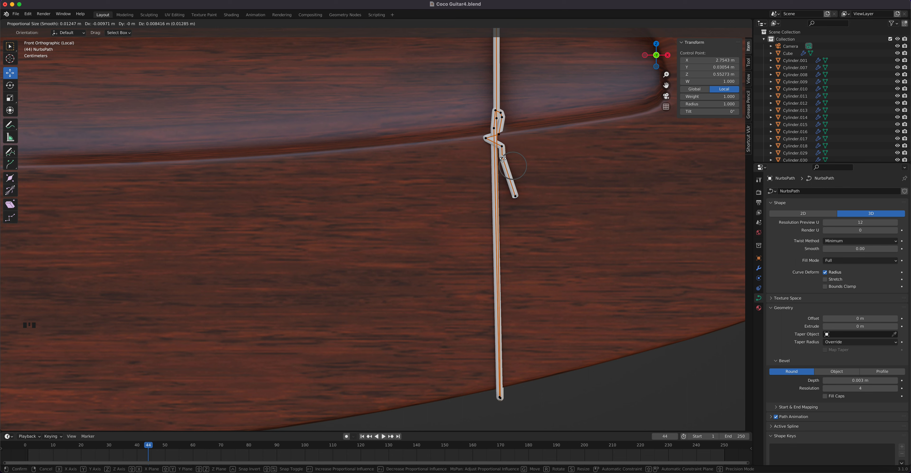
{"action": "left_click", "coordinate": [502, 158]}
{"action": "key", "text": "g"}
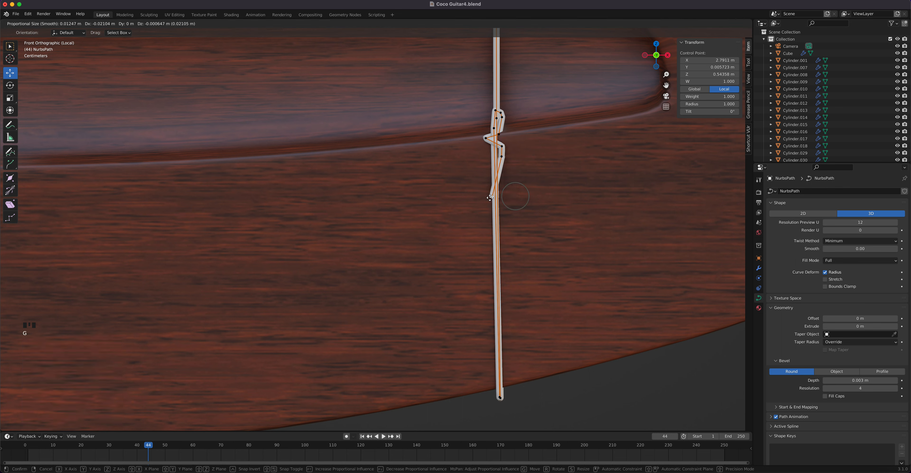
{"action": "left_click", "coordinate": [487, 200]}
Shift the wrap's end point and lower bend points in Y toward the bridge, one bend point by about 0.006 m
{"action": "middle_click_drag", "start_coordinate": [486, 200], "coordinate": [351, 284]}
{"action": "left_click_drag", "start_coordinate": [335, 325], "coordinate": [374, 296]}
{"action": "middle_click_drag", "start_coordinate": [389, 206], "coordinate": [380, 206]}
{"action": "left_click", "coordinate": [200, 244]}
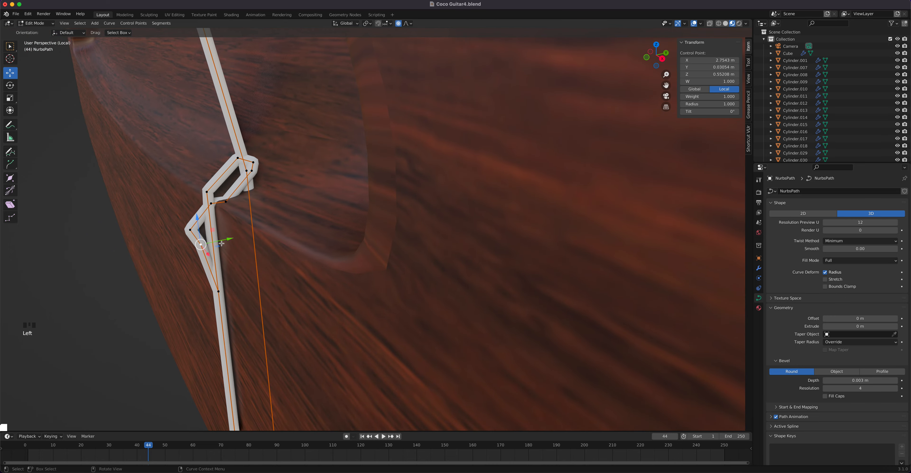
{"action": "left_click_drag", "start_coordinate": [232, 237], "coordinate": [231, 221]}
{"action": "left_click", "coordinate": [191, 228]}
{"action": "middle_click_drag", "start_coordinate": [232, 220], "coordinate": [467, 271]}
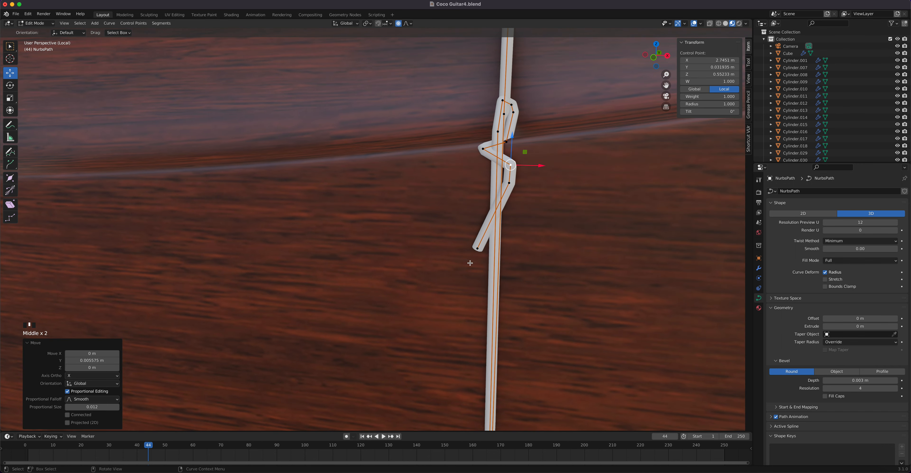
Subdivide the segment between the wrap's two middle bend points and select the new control point
{"action": "left_click", "coordinate": [477, 248]}
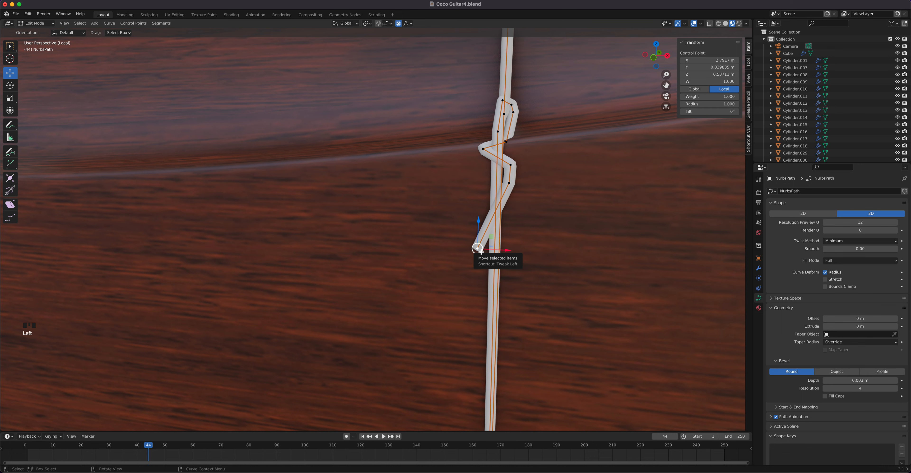
{"action": "key", "text": "KP_1"}
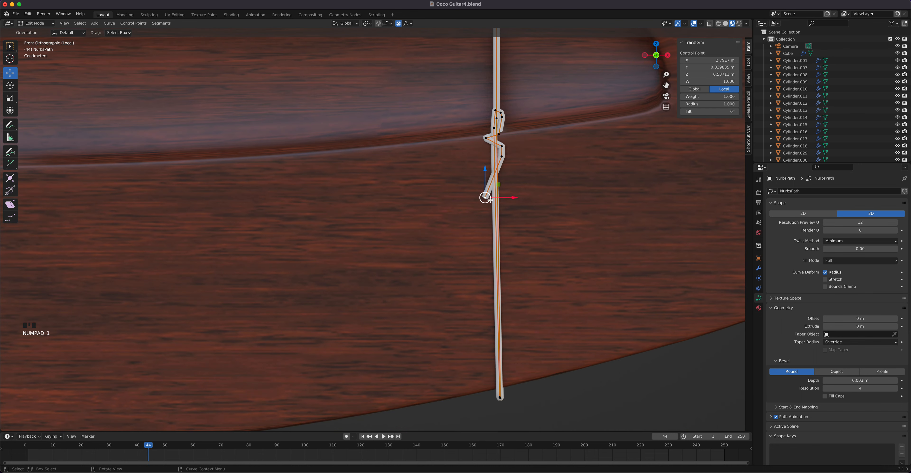
{"action": "scroll", "coordinate": [487, 140], "scroll_direction": "up", "scroll_amount": 3}
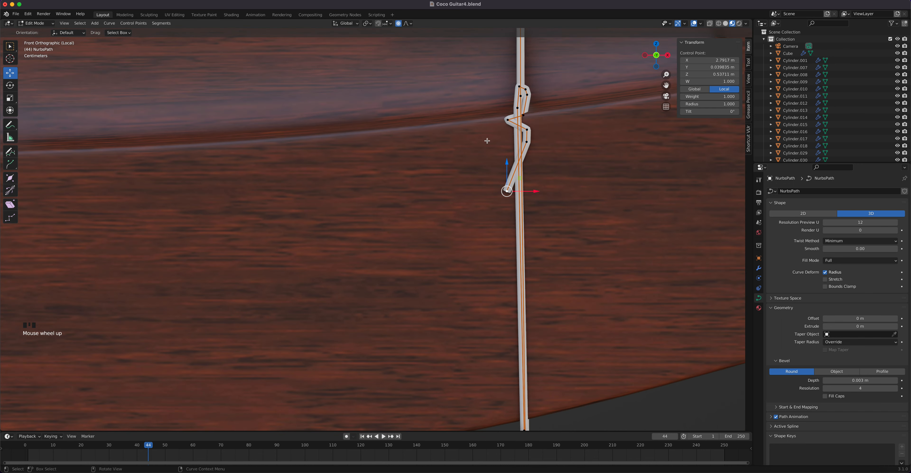
{"action": "left_click", "coordinate": [508, 120], "text": "shift"}
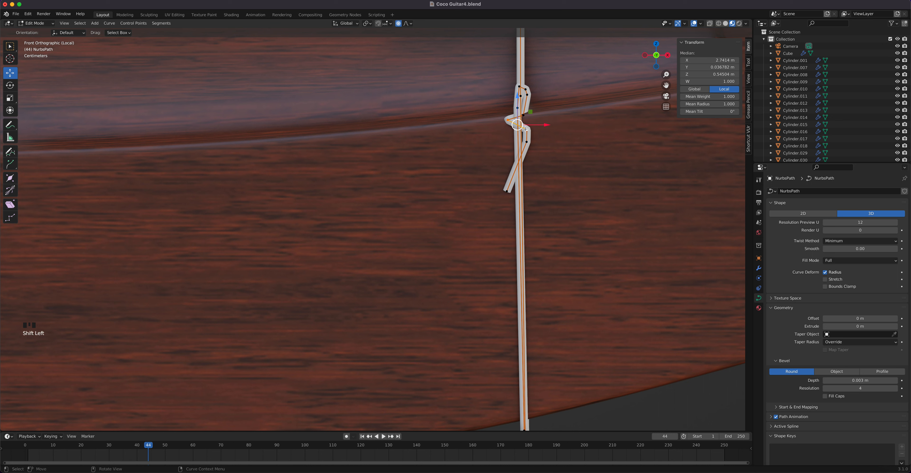
{"action": "right_click", "coordinate": [527, 131]}
{"action": "left_click", "coordinate": [513, 128]}
{"action": "left_click", "coordinate": [515, 128]}
Move the new control point down and toward -X, and nudge the neighbouring bend point about 0.0005 m in X and 0.0008 m in Z
{"action": "key", "text": "g"}
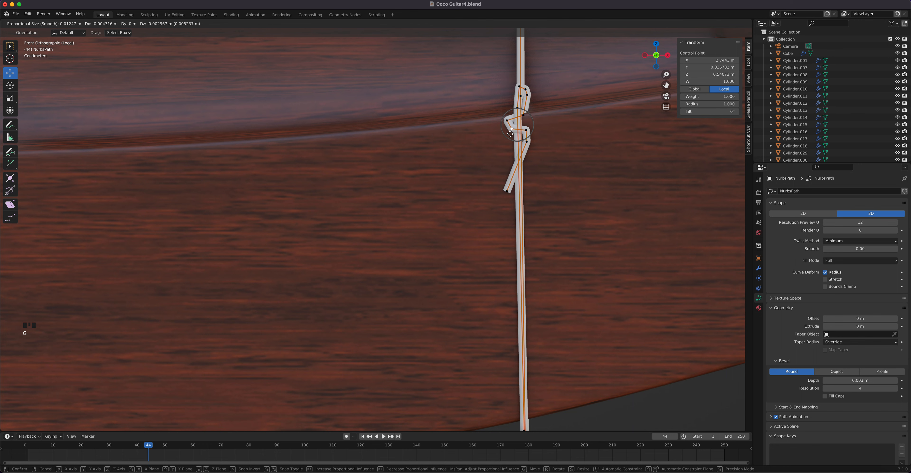
{"action": "left_click", "coordinate": [512, 133]}
{"action": "left_click", "coordinate": [508, 120]}
{"action": "key", "text": "g"}
{"action": "left_click", "coordinate": [508, 119]}
{"action": "middle_click_drag", "start_coordinate": [519, 207], "coordinate": [478, 327], "text": "shift"}
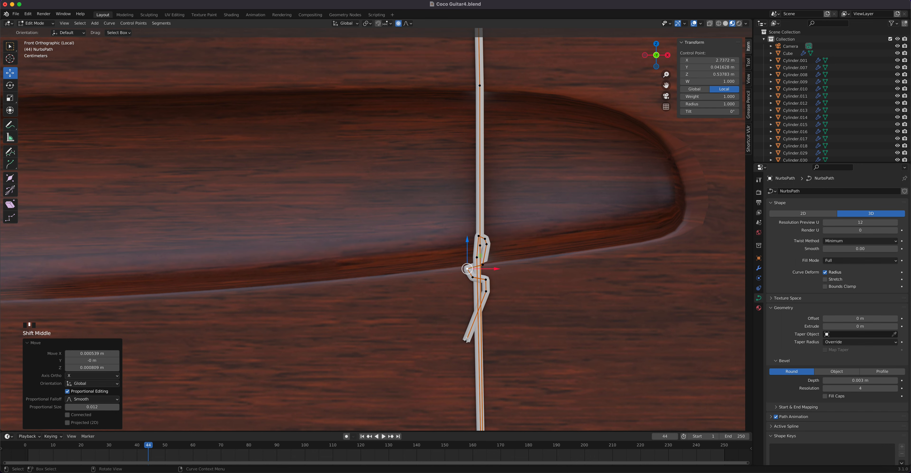
Review the string's knot in object mode and follow the path up the neck to the nut in edit mode
{"action": "key", "text": "Tab"}
{"action": "scroll", "coordinate": [455, 301], "scroll_direction": "down", "scroll_amount": 2}
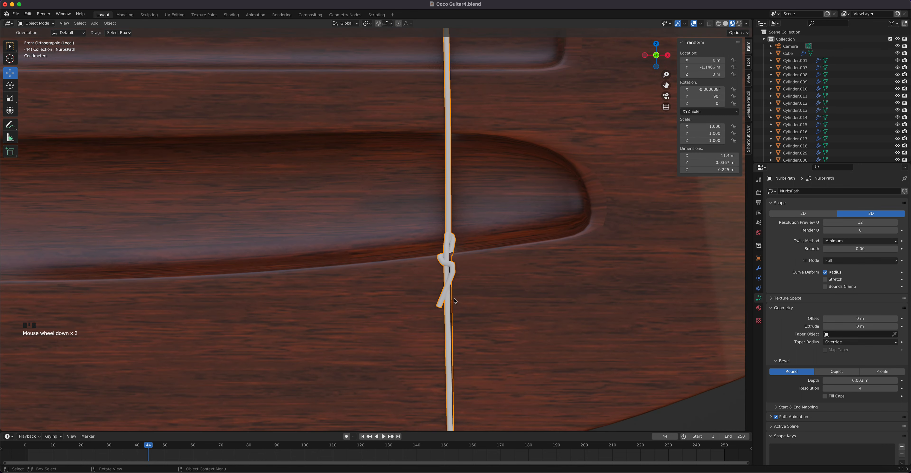
{"action": "scroll", "coordinate": [455, 317], "scroll_direction": "down", "scroll_amount": 6}
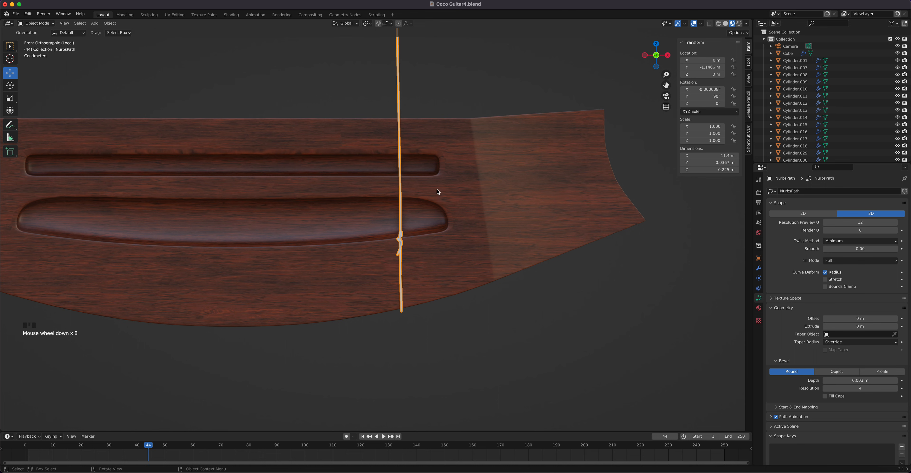
{"action": "key", "text": "Tab"}
{"action": "middle_click_drag", "start_coordinate": [439, 110], "coordinate": [451, 294], "text": "shift"}
{"action": "middle_click_drag", "start_coordinate": [446, 110], "coordinate": [445, 132], "text": "shift"}
{"action": "key", "text": "KP_5"}
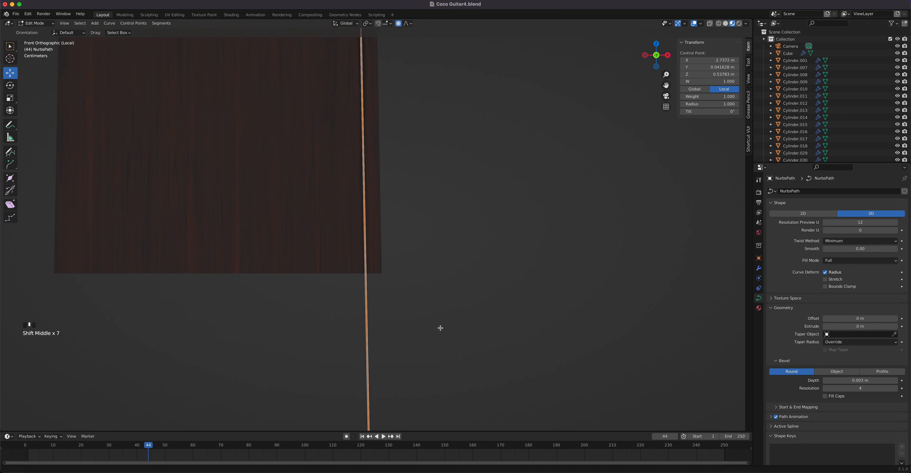
{"action": "scroll", "coordinate": [465, 247], "scroll_direction": "down", "scroll_amount": 2}
{"action": "scroll", "coordinate": [465, 248], "scroll_direction": "down", "scroll_amount": 13}
{"action": "middle_click_drag", "start_coordinate": [389, 165], "coordinate": [392, 231], "text": "shift"}
{"action": "scroll", "coordinate": [394, 233], "scroll_direction": "up", "scroll_amount": 6}
{"action": "scroll", "coordinate": [394, 236], "scroll_direction": "up", "scroll_amount": 8}
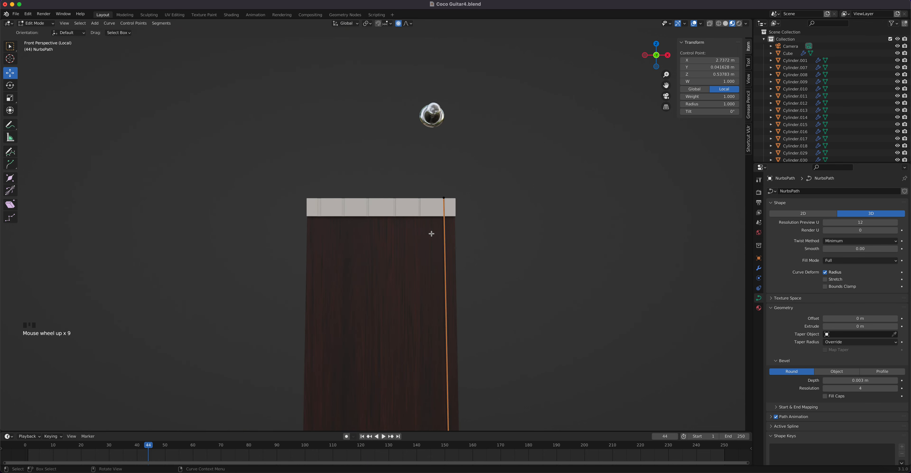
Exit local view and extrude the path's end point over the nut by about 0.0017 m in Y and 0.0083 m in Z
{"action": "key", "text": "slash"}
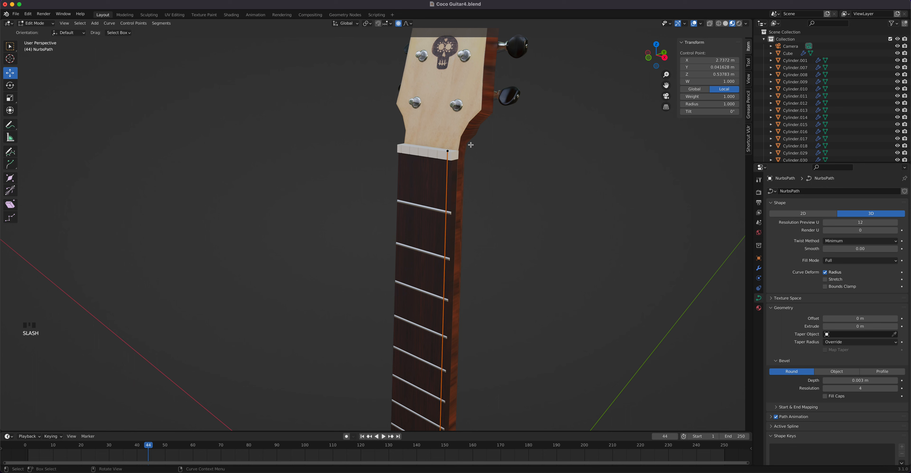
{"action": "left_click", "coordinate": [447, 149]}
{"action": "scroll", "coordinate": [464, 139], "scroll_direction": "up", "scroll_amount": 3}
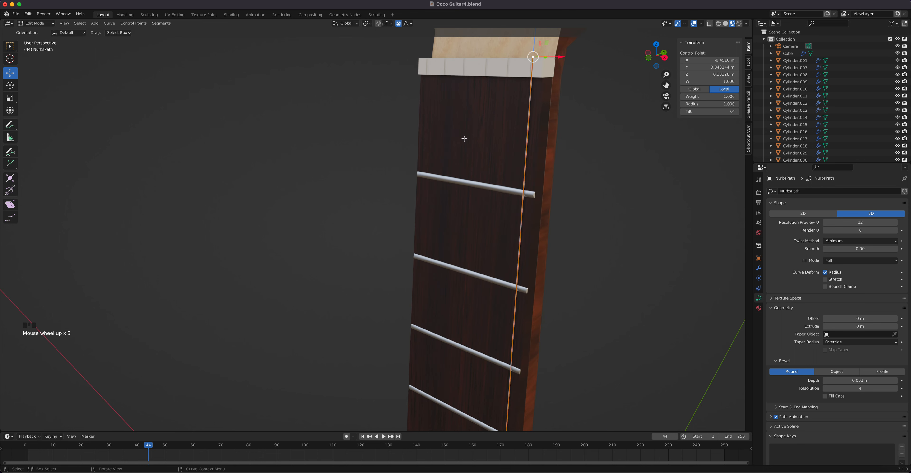
{"action": "scroll", "coordinate": [529, 140], "scroll_direction": "down", "scroll_amount": 5}
{"action": "key", "text": "KP_3"}
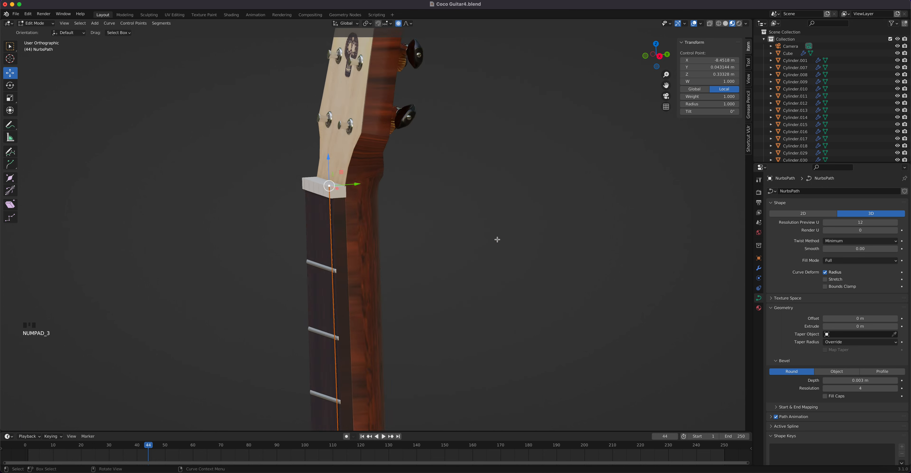
{"action": "scroll", "coordinate": [326, 191], "scroll_direction": "up", "scroll_amount": 3}
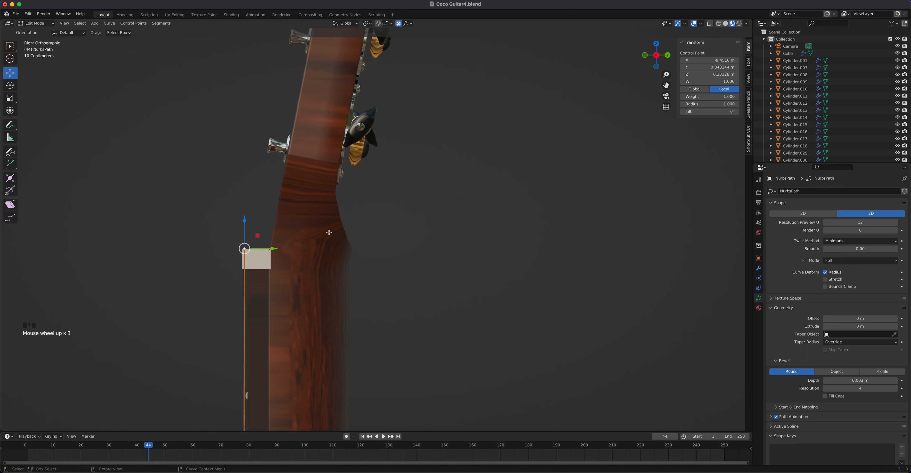
{"action": "scroll", "coordinate": [227, 240], "scroll_direction": "up", "scroll_amount": 2}
{"action": "scroll", "coordinate": [311, 242], "scroll_direction": "up", "scroll_amount": 2}
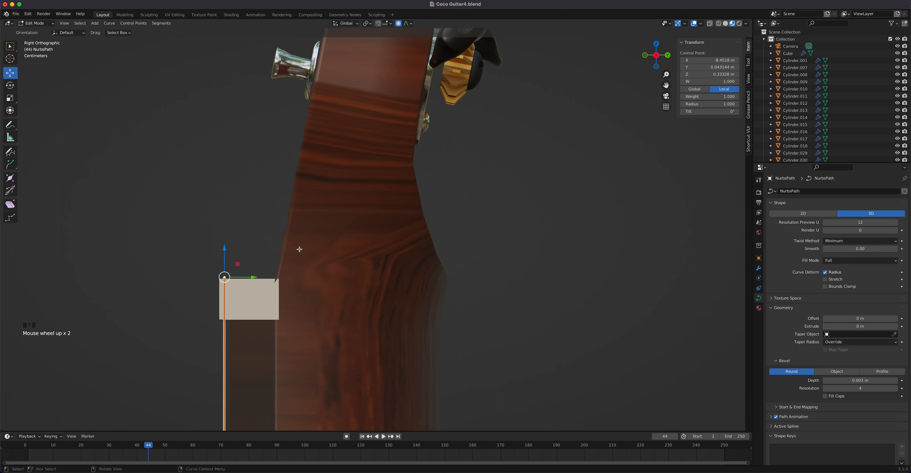
{"action": "key", "text": "e"}
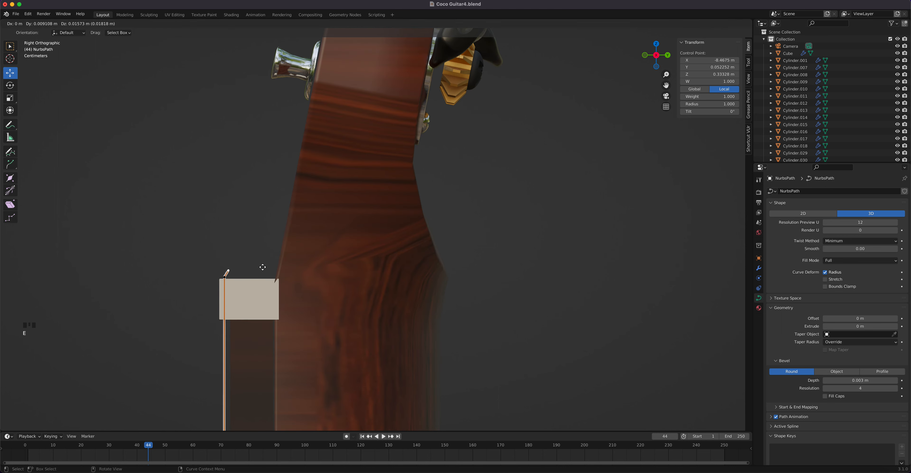
{"action": "left_click", "coordinate": [259, 271]}
Extrude the string end 0.173 m in Y and 0.512 m in Z to the nearest tuning post, and shift it -0.037 m in X
{"action": "key", "text": "e"}
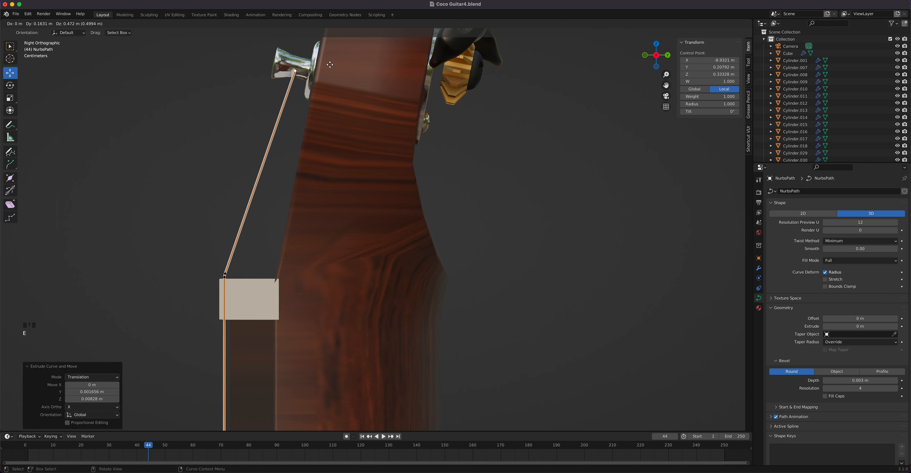
{"action": "left_click", "coordinate": [335, 47]}
{"action": "middle_click_drag", "start_coordinate": [334, 48], "coordinate": [342, 107]}
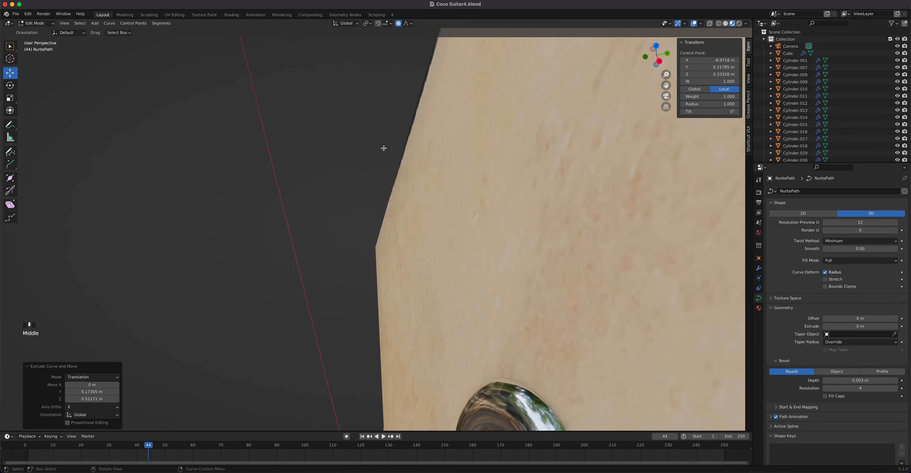
{"action": "scroll", "coordinate": [383, 148], "scroll_direction": "down", "scroll_amount": 8}
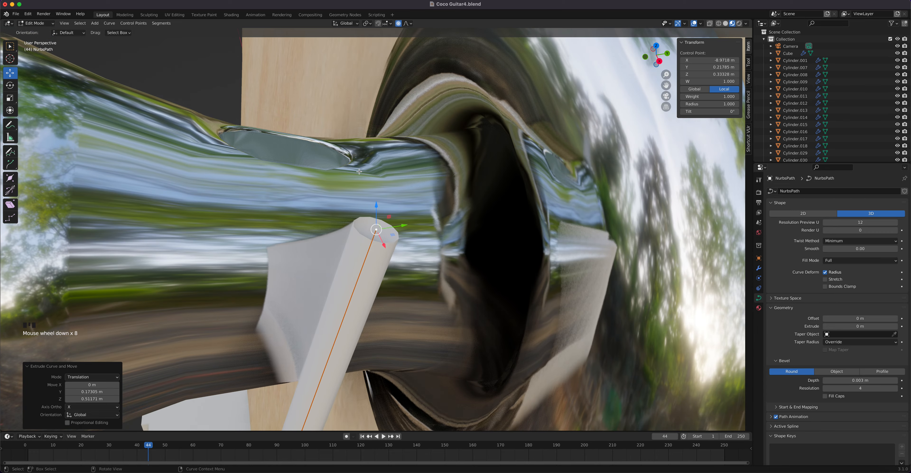
{"action": "middle_click_drag", "start_coordinate": [359, 172], "coordinate": [394, 252]}
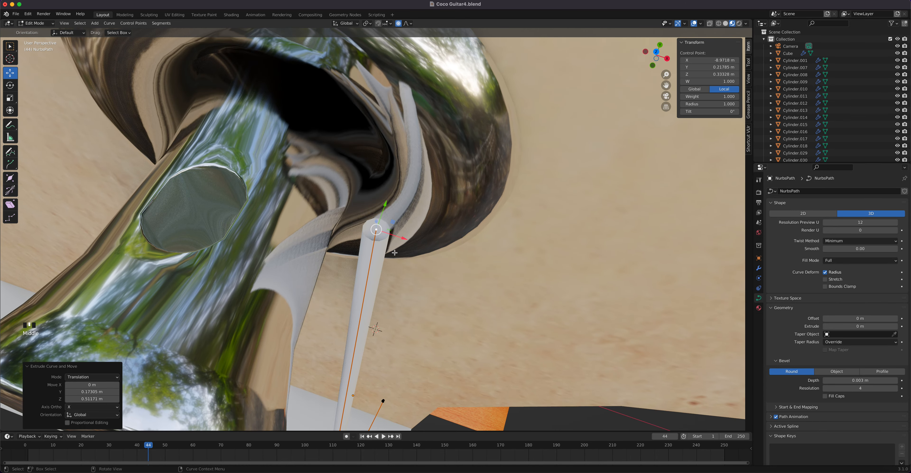
{"action": "left_click_drag", "start_coordinate": [403, 239], "coordinate": [227, 225]}
{"action": "middle_click_drag", "start_coordinate": [227, 224], "coordinate": [222, 251]}
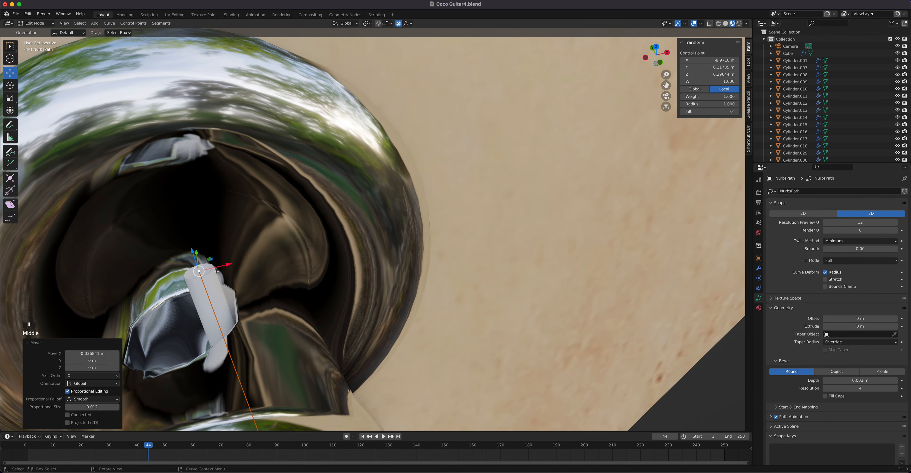
Extrude two short segments from the post's hole, the second by about 0.0147 m in X, 0.0022 m in Y and -0.0064 m in Z
{"action": "key", "text": "e"}
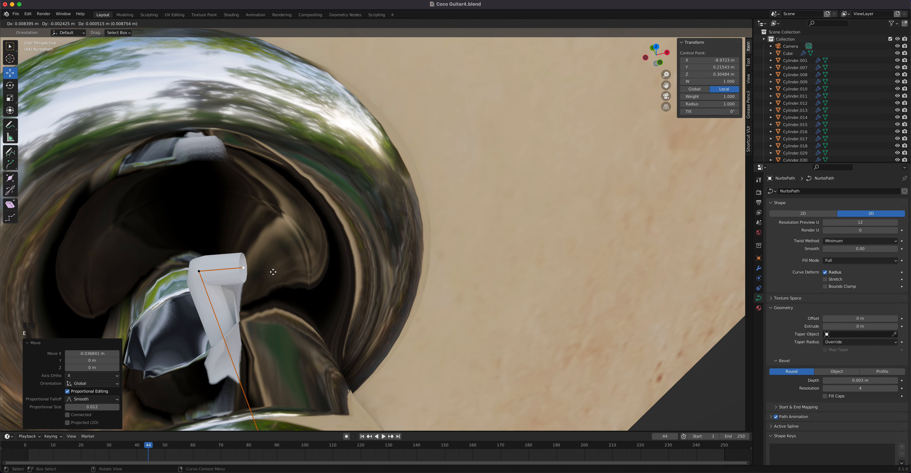
{"action": "left_click", "coordinate": [254, 269]}
{"action": "left_click", "coordinate": [192, 268]}
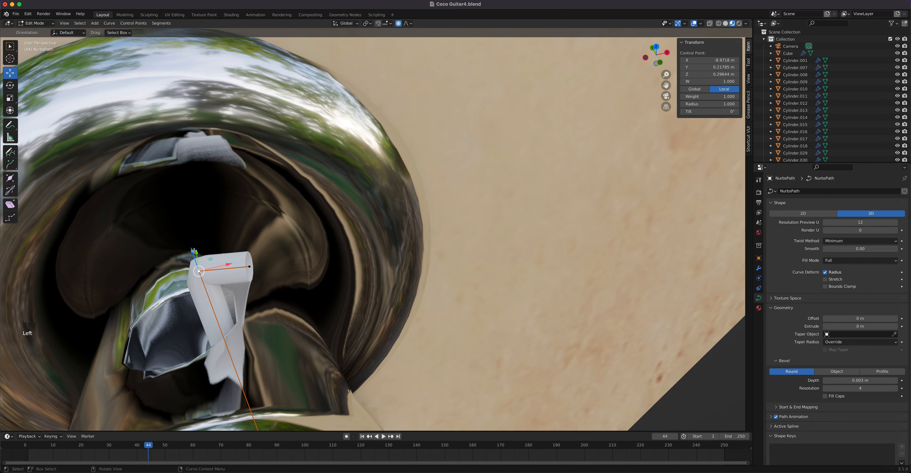
{"action": "left_click_drag", "start_coordinate": [197, 262], "coordinate": [208, 290]}
{"action": "middle_click_drag", "start_coordinate": [218, 298], "coordinate": [106, 311]}
{"action": "key", "text": "e"}
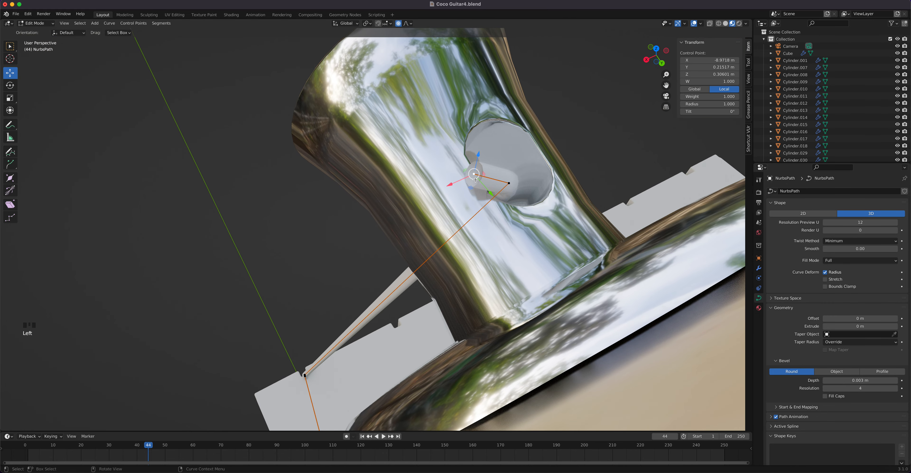
{"action": "left_click", "coordinate": [423, 229]}
{"action": "middle_click_drag", "start_coordinate": [423, 229], "coordinate": [361, 297]}
Extrude another wrap point down the post, shift it 0.0036 m in Y, and move it by about 0.008, -0.010 and -0.0025 m in XYZ
{"action": "key", "text": "e"}
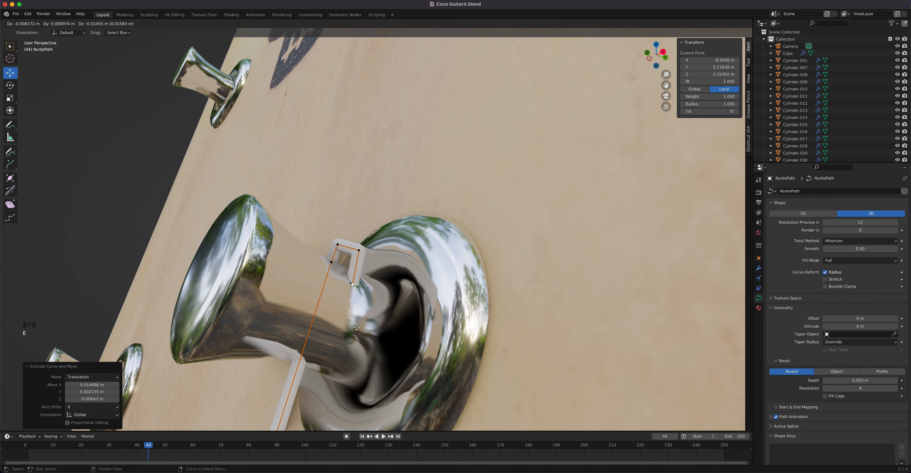
{"action": "left_click", "coordinate": [355, 334]}
{"action": "left_click_drag", "start_coordinate": [373, 308], "coordinate": [377, 305]}
{"action": "middle_click_drag", "start_coordinate": [376, 306], "coordinate": [326, 352]}
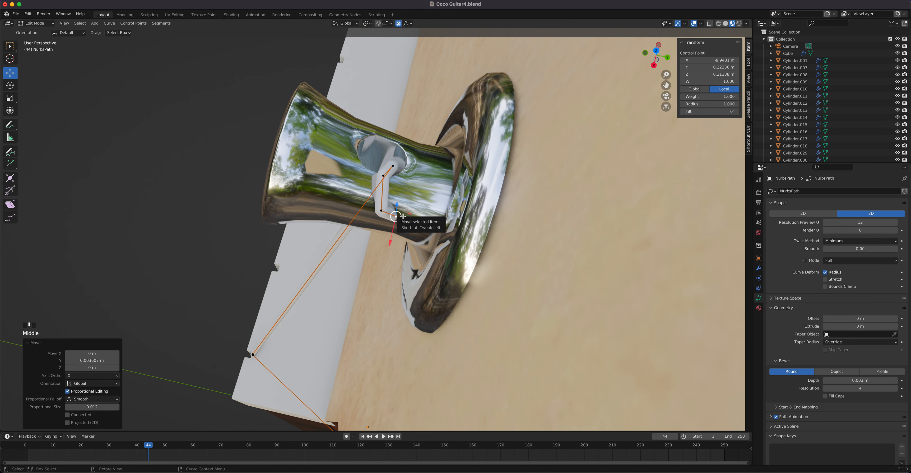
{"action": "key", "text": "g"}
{"action": "left_click", "coordinate": [380, 229]}
Reposition the wrap's first two bend points, moving the second by about -0.0015 m in X, -0.0017 m in Y and -0.0046 m in Z
{"action": "middle_click_drag", "start_coordinate": [281, 245], "coordinate": [311, 241]}
{"action": "scroll", "coordinate": [359, 221], "scroll_direction": "up", "scroll_amount": 1}
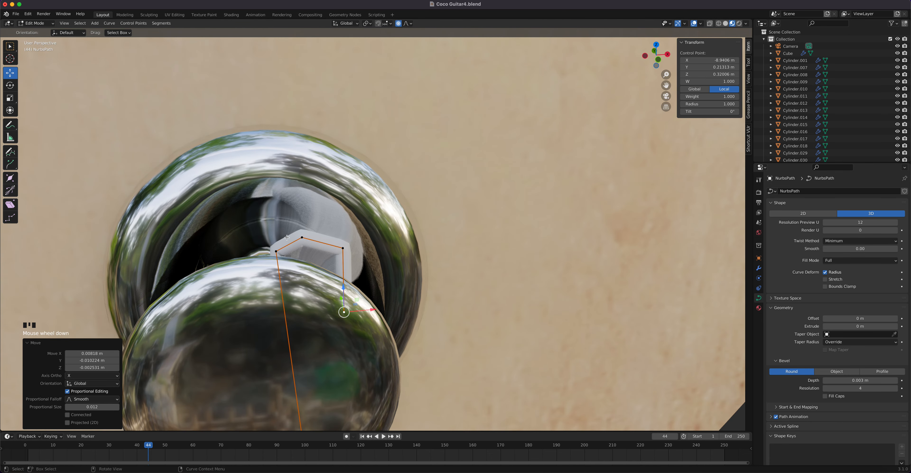
{"action": "left_click", "coordinate": [310, 241]}
{"action": "key", "text": "g"}
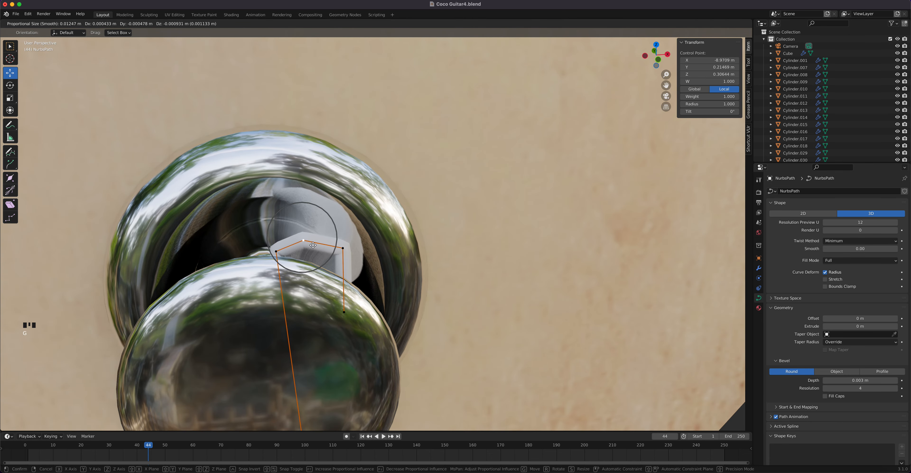
{"action": "left_click", "coordinate": [330, 250]}
{"action": "key", "text": "g"}
{"action": "left_click", "coordinate": [338, 247]}
{"action": "mouse_move", "coordinate": [338, 248]}
{"action": "middle_mouse_down"}
{"action": "mouse_move", "coordinate": [339, 231]}
{"action": "mouse_move", "coordinate": [338, 261]}
{"action": "middle_mouse_up"}
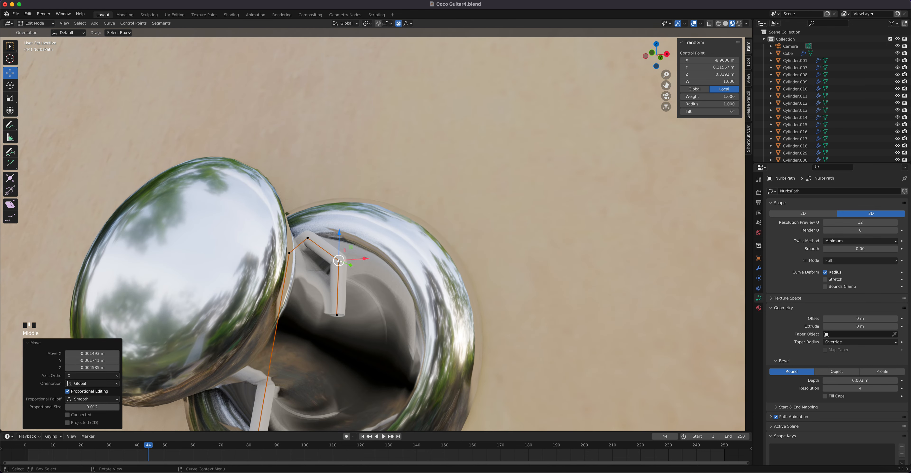
Pull both bend points closer to the post and nudge the end point about 0.0018 m in X, 0.0009 m in Y and -0.0007 m in Z
{"action": "left_click", "coordinate": [313, 240]}
{"action": "key", "text": "g"}
{"action": "left_click", "coordinate": [308, 249]}
{"action": "left_click", "coordinate": [341, 262]}
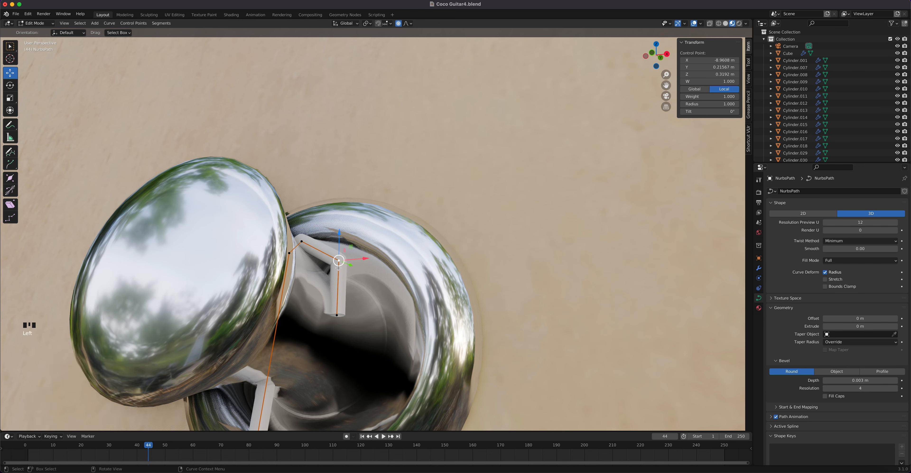
{"action": "key", "text": "g"}
{"action": "left_click", "coordinate": [336, 320]}
{"action": "key", "text": "g"}
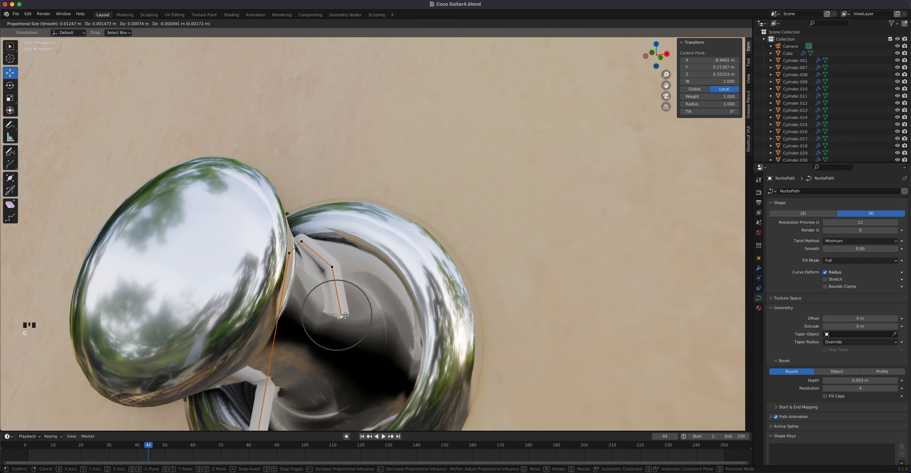
{"action": "left_click", "coordinate": [339, 314]}
Lower the wrap's end point slightly and extrude it about 0.001 m in X, -0.0056 m in Y and -0.011 m in Z
{"action": "middle_click_drag", "start_coordinate": [339, 315], "coordinate": [303, 248]}
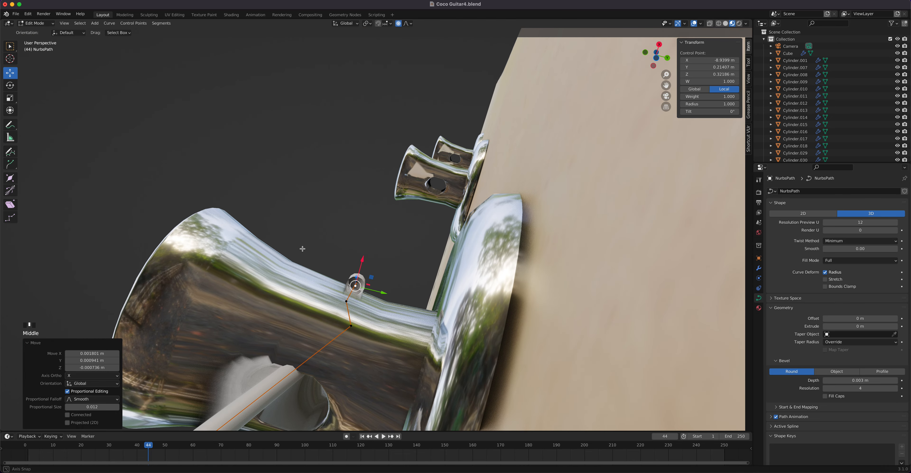
{"action": "middle_click_drag", "start_coordinate": [362, 301], "coordinate": [343, 346]}
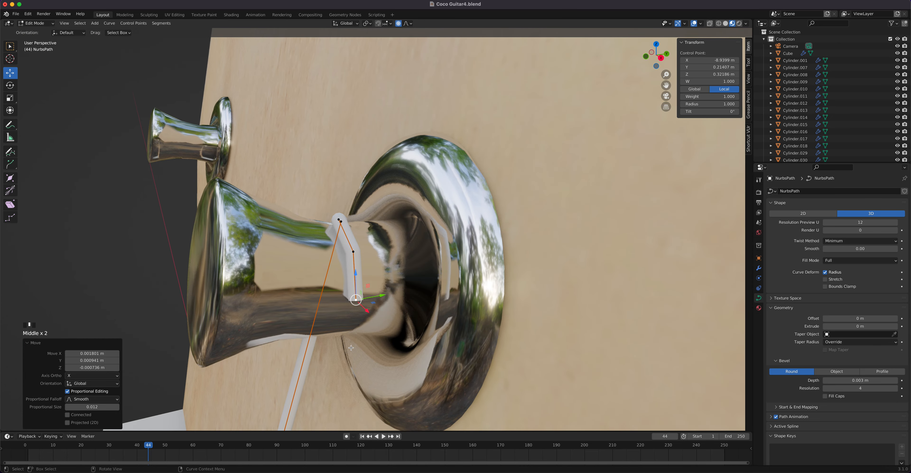
{"action": "key", "text": "g"}
{"action": "left_click", "coordinate": [353, 312]}
{"action": "key", "text": "e"}
{"action": "left_click", "coordinate": [342, 341]}
Extrude three more points around the post's underside, offset about -0.011, -0.016 and -0.0095 m in X respectively
{"action": "middle_click_drag", "start_coordinate": [341, 341], "coordinate": [342, 367]}
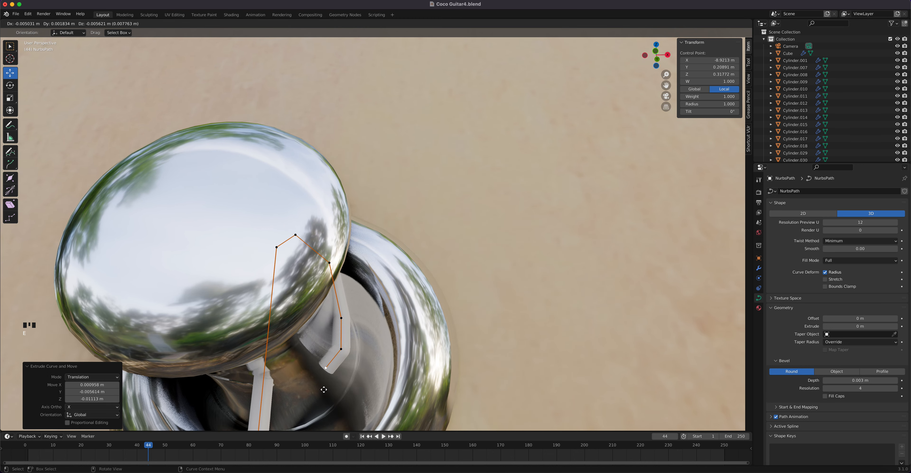
{"action": "key", "text": "e"}
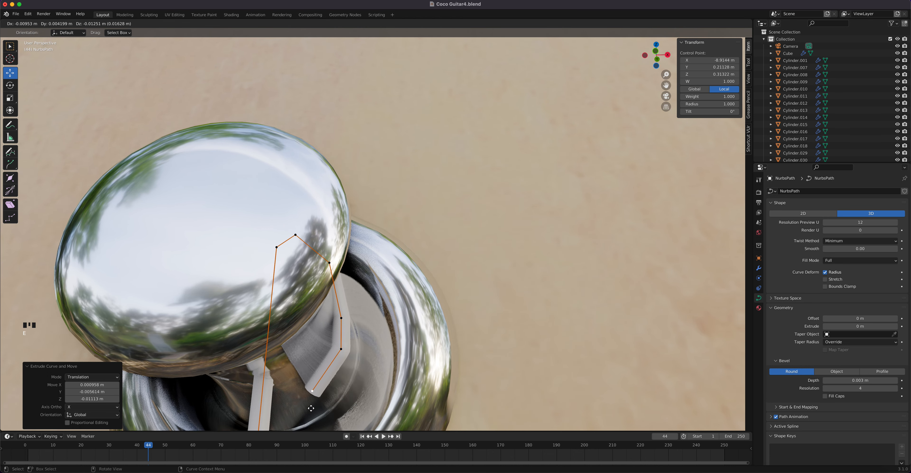
{"action": "left_click", "coordinate": [318, 407]}
{"action": "middle_click_drag", "start_coordinate": [318, 407], "coordinate": [301, 214]}
{"action": "key", "text": "e"}
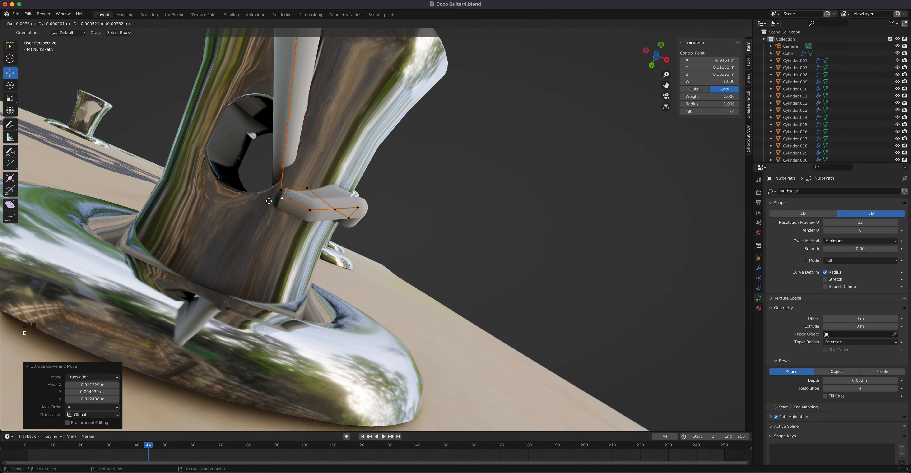
{"action": "left_click", "coordinate": [245, 193]}
{"action": "middle_click_drag", "start_coordinate": [244, 193], "coordinate": [247, 371]}
{"action": "key", "text": "e"}
{"action": "left_click", "coordinate": [237, 393]}
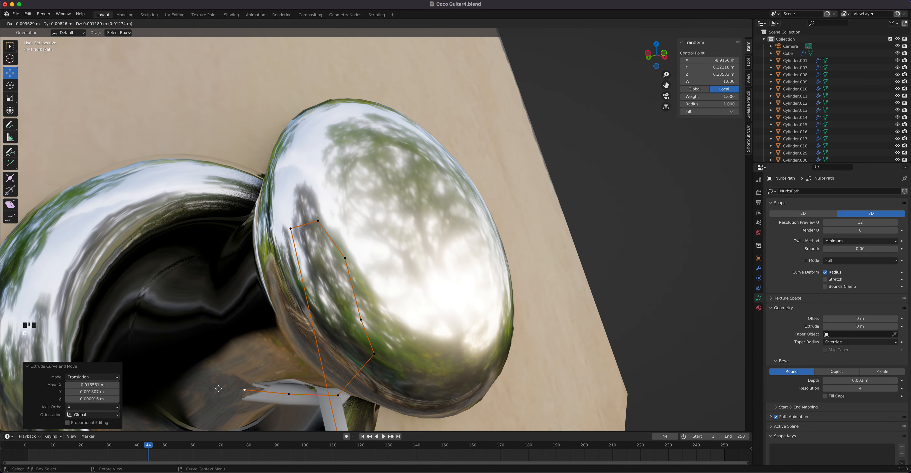
Move the wrap's end point about -0.0064 m in X and -0.0047 m in Y, and lower it about 0.0054 m in Z
{"action": "middle_click_drag", "start_coordinate": [240, 389], "coordinate": [344, 178]}
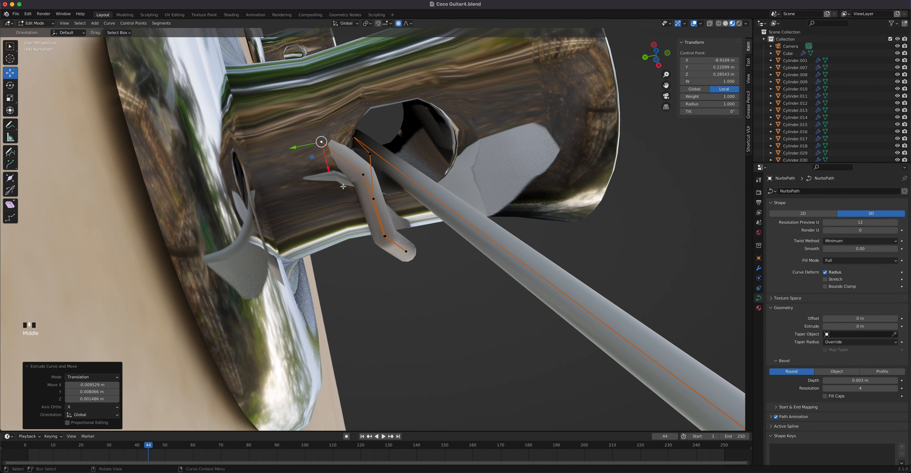
{"action": "key", "text": "g"}
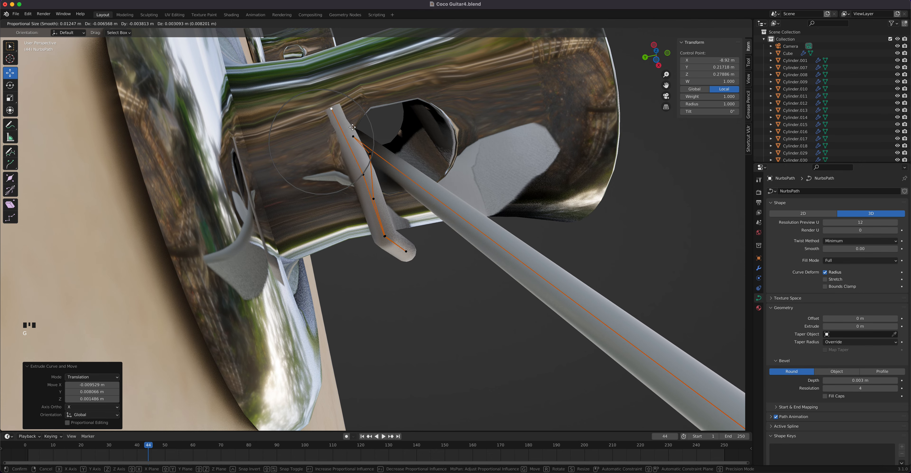
{"action": "left_click", "coordinate": [341, 129]}
{"action": "middle_click_drag", "start_coordinate": [341, 129], "coordinate": [350, 206]}
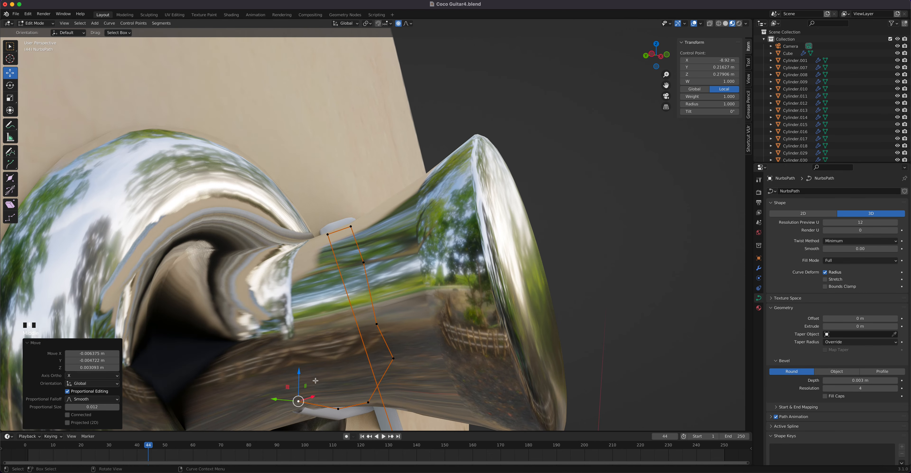
{"action": "key", "text": "g"}
{"action": "left_click", "coordinate": [319, 401]}
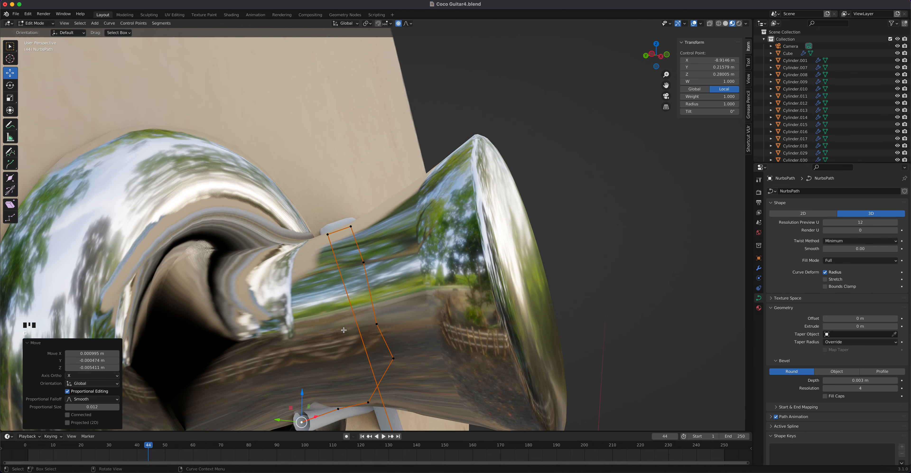
Return to object mode and review the string from the tuning post over the nut down to the bridge
{"action": "scroll", "coordinate": [413, 321], "scroll_direction": "down", "scroll_amount": 10}
{"action": "key", "text": "Tab"}
{"action": "scroll", "coordinate": [413, 321], "scroll_direction": "down", "scroll_amount": 11}
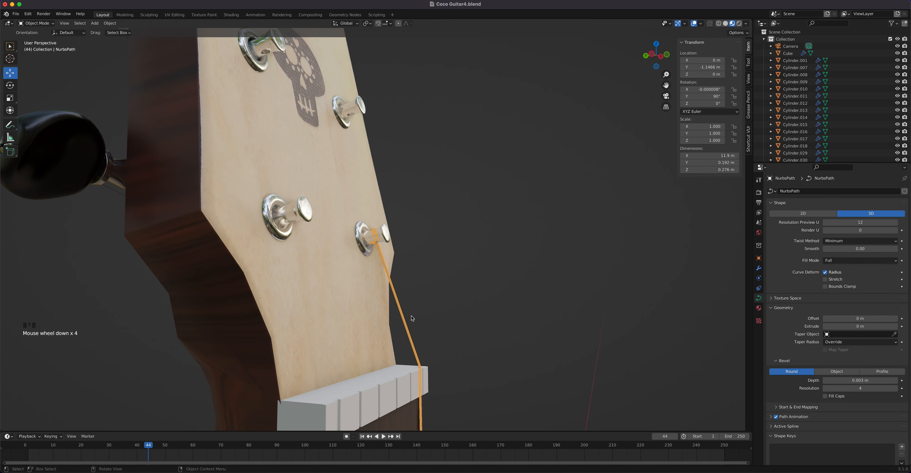
{"action": "middle_click_drag", "start_coordinate": [390, 340], "coordinate": [411, 165], "text": "shift"}
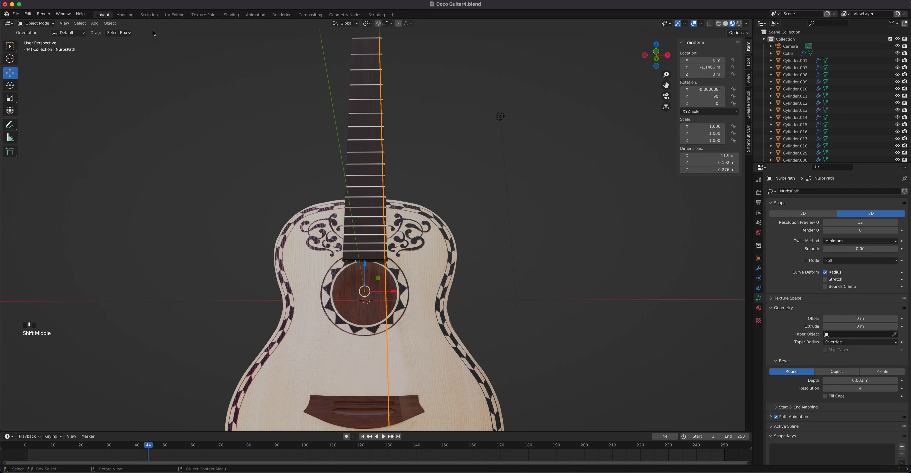
Switch the viewport to rendered shading, hide the X and Y axis lines, and reopen the string path in edit mode
{"action": "left_click", "coordinate": [739, 23]}
{"action": "left_click", "coordinate": [701, 24]}
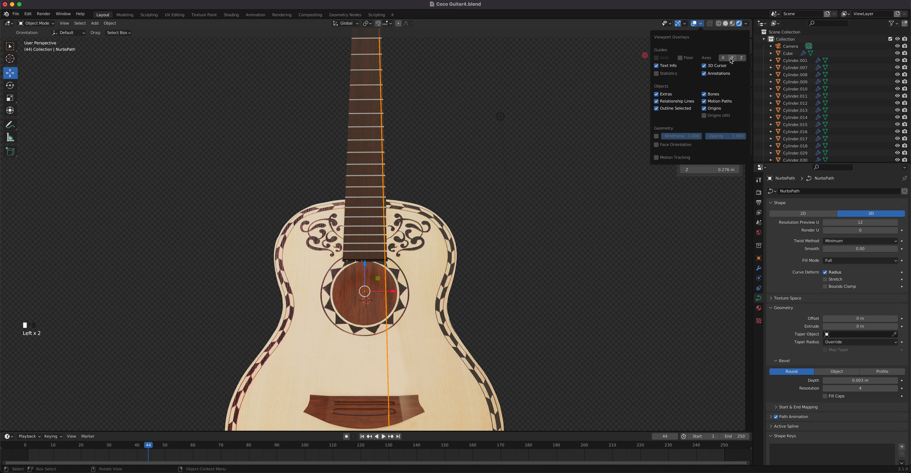
{"action": "middle_click_drag", "start_coordinate": [559, 177], "coordinate": [529, 195]}
{"action": "key", "text": "Tab"}
{"action": "scroll", "coordinate": [408, 222], "scroll_direction": "down", "scroll_amount": 1}
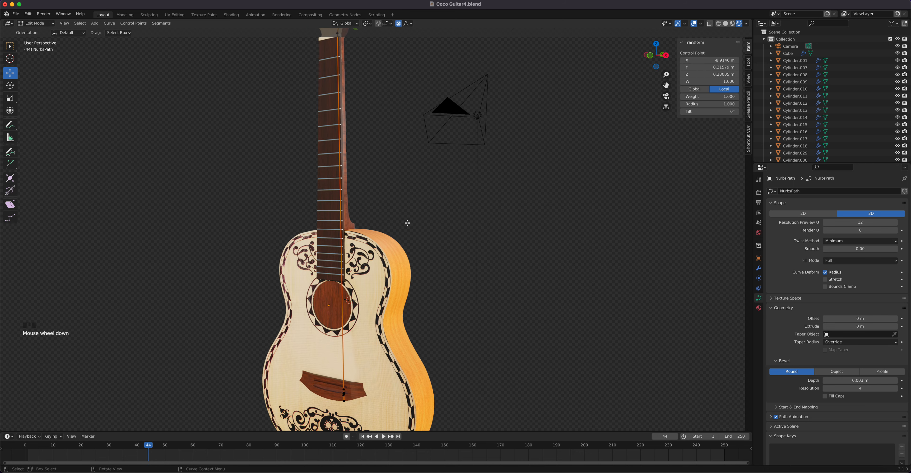
Examine the string along the fretboard and over the guitar in rendered view, leaving edit mode and deselecting the string path
{"action": "scroll", "coordinate": [396, 224], "scroll_direction": "down", "scroll_amount": 3}
{"action": "scroll", "coordinate": [311, 267], "scroll_direction": "up", "scroll_amount": 4}
{"action": "middle_click_drag", "start_coordinate": [358, 395], "coordinate": [428, 262], "text": "shift"}
{"action": "scroll", "coordinate": [428, 262], "scroll_direction": "down", "scroll_amount": 1, "text": "shift"}
{"action": "middle_click_drag", "start_coordinate": [474, 223], "coordinate": [565, 262]}
{"action": "scroll", "coordinate": [566, 261], "scroll_direction": "down", "scroll_amount": 3}
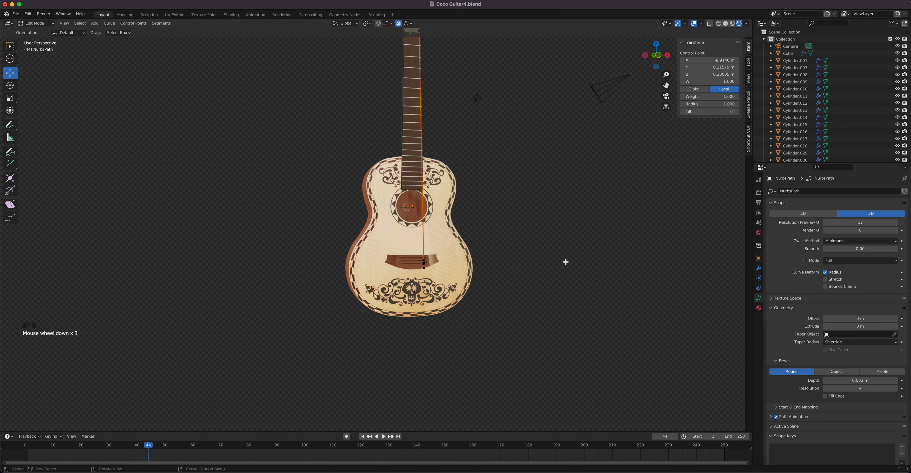
{"action": "middle_click_drag", "start_coordinate": [483, 171], "coordinate": [459, 268], "text": "shift"}
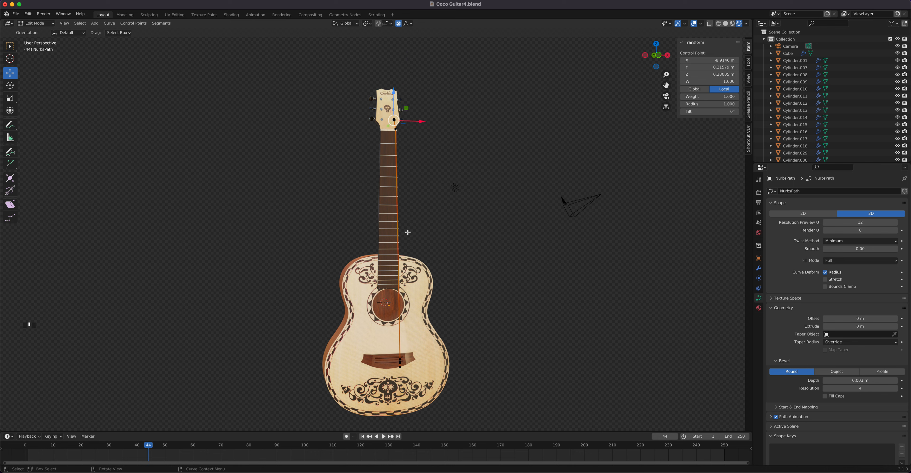
{"action": "scroll", "coordinate": [405, 231], "scroll_direction": "up", "scroll_amount": 9}
{"action": "scroll", "coordinate": [465, 250], "scroll_direction": "up", "scroll_amount": 2}
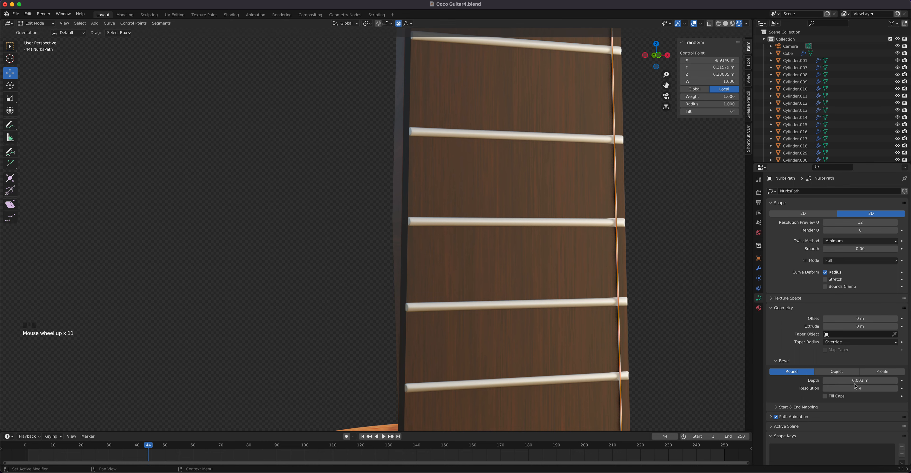
{"action": "scroll", "coordinate": [597, 282], "scroll_direction": "down", "scroll_amount": 5}
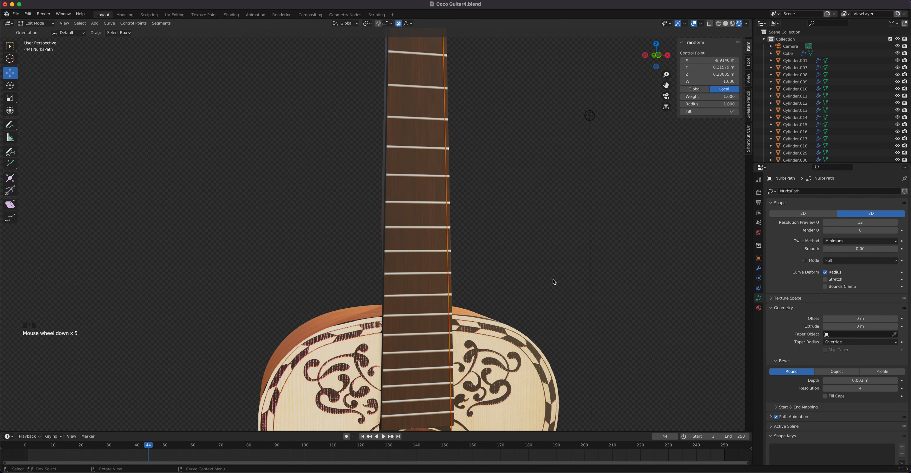
{"action": "scroll", "coordinate": [537, 281], "scroll_direction": "down", "scroll_amount": 5}
{"action": "left_click", "coordinate": [443, 235]}
{"action": "middle_click_drag", "start_coordinate": [443, 235], "coordinate": [401, 228]}
{"action": "scroll", "coordinate": [407, 171], "scroll_direction": "up", "scroll_amount": 5}
{"action": "middle_click_drag", "start_coordinate": [416, 145], "coordinate": [388, 299], "text": "shift"}
{"action": "key", "text": "Tab"}
{"action": "left_click", "coordinate": [412, 248]}
{"action": "scroll", "coordinate": [423, 248], "scroll_direction": "down", "scroll_amount": 4}
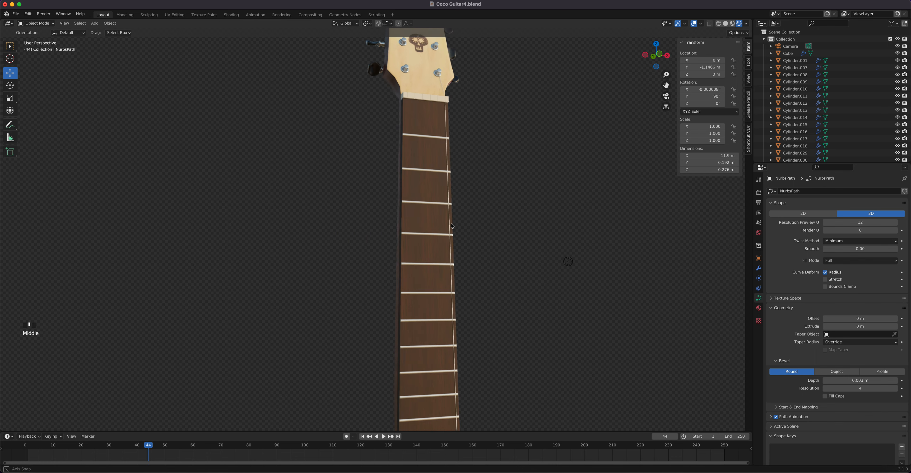
{"action": "middle_click_drag", "start_coordinate": [460, 226], "coordinate": [462, 196], "text": "shift"}
{"action": "scroll", "coordinate": [462, 197], "scroll_direction": "up", "scroll_amount": 4}
{"action": "middle_click_drag", "start_coordinate": [522, 207], "coordinate": [481, 266]}
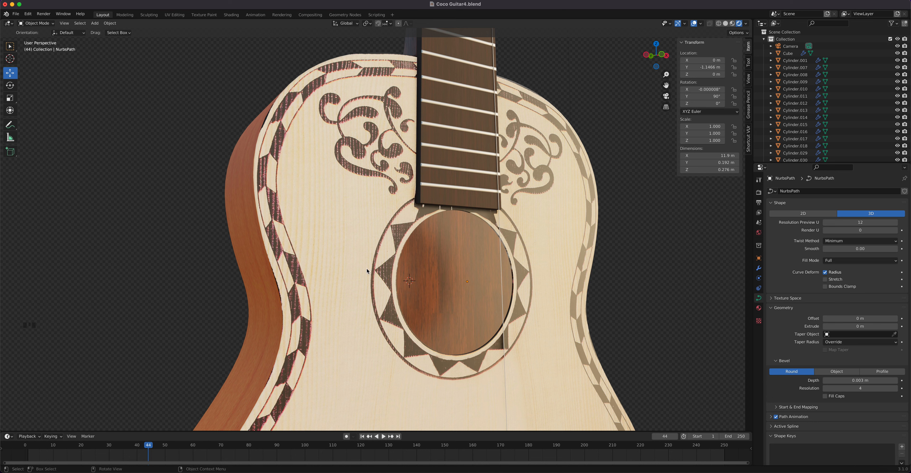
Apply the Solidify modifier on the guitar body and reopen the body in edit mode
{"action": "left_click", "coordinate": [449, 284]}
{"action": "key", "text": "Tab"}
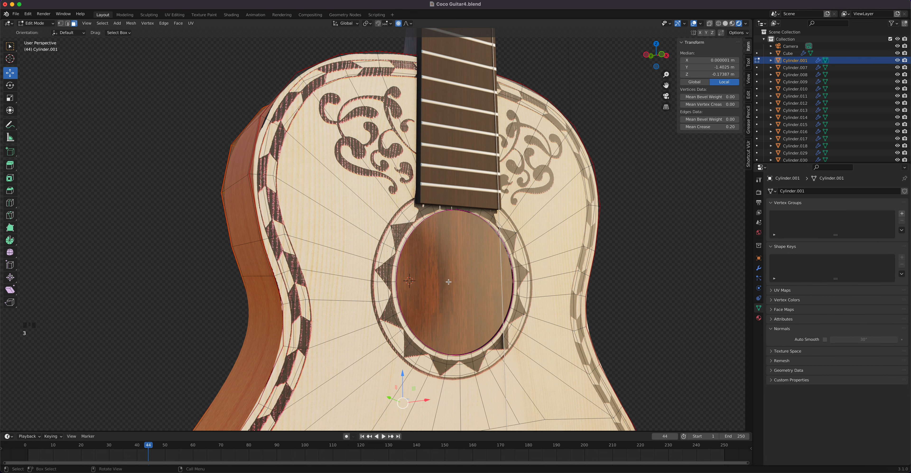
{"action": "left_click", "coordinate": [759, 268]}
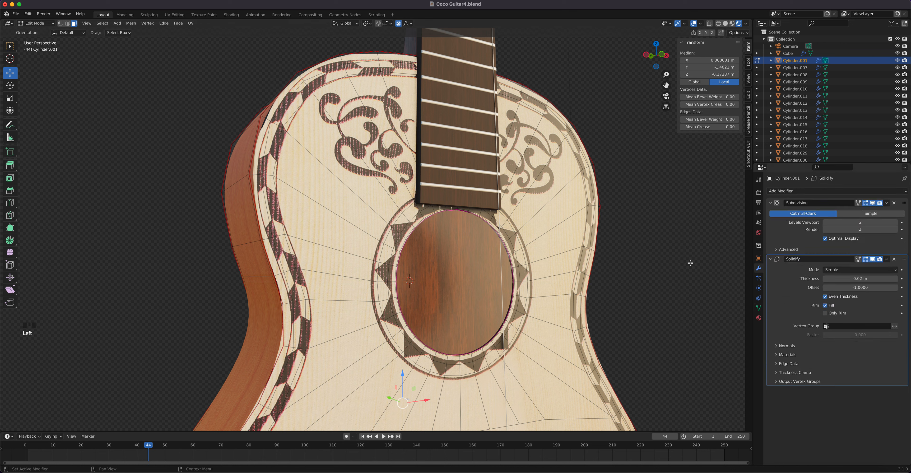
{"action": "key", "text": "Tab"}
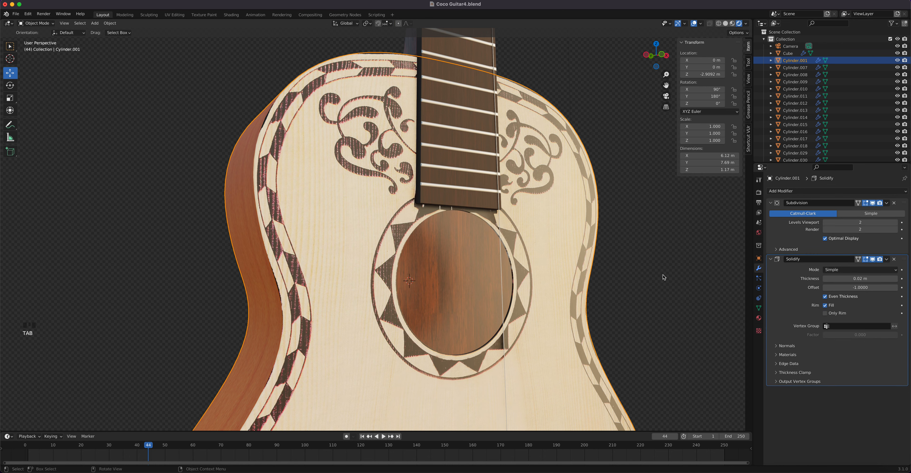
{"action": "left_click", "coordinate": [886, 260]}
{"action": "key", "text": "Return"}
{"action": "key", "text": "Tab"}
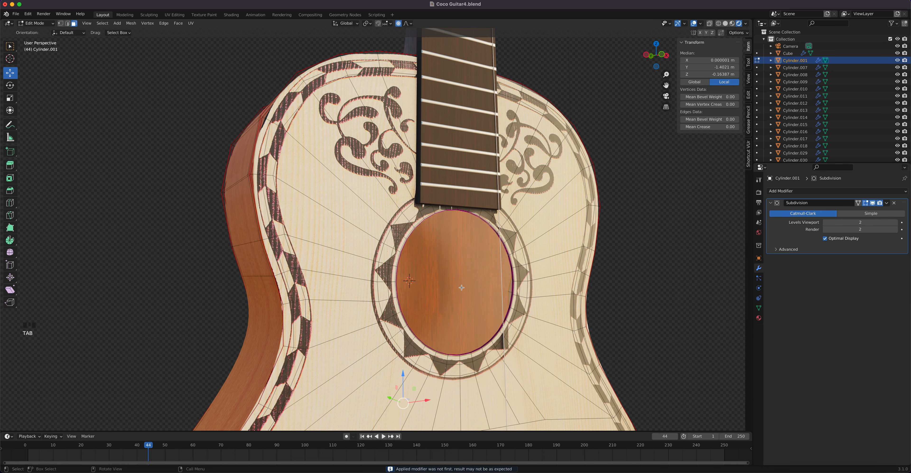
Select the body's inner back face seen through the sound hole and assign a new material to it in a fourth slot
{"action": "left_click_drag", "start_coordinate": [462, 288], "coordinate": [460, 288]}
{"action": "middle_click_drag", "start_coordinate": [465, 286], "coordinate": [459, 287]}
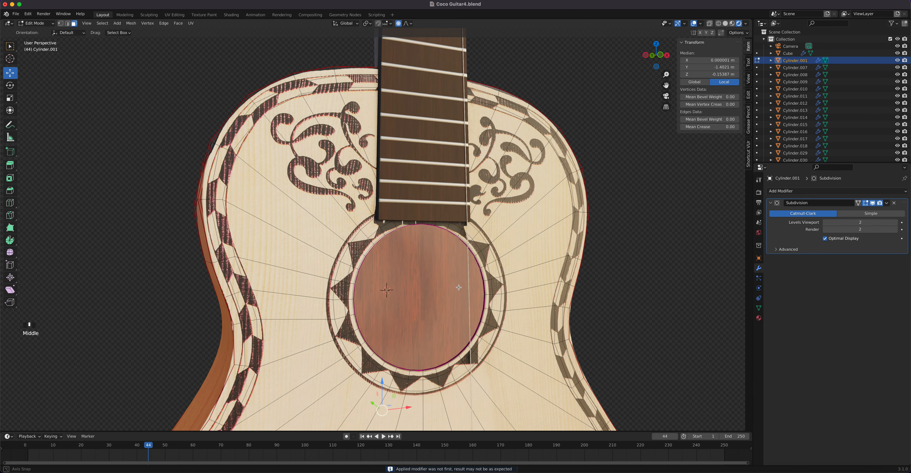
{"action": "left_click", "coordinate": [759, 318]}
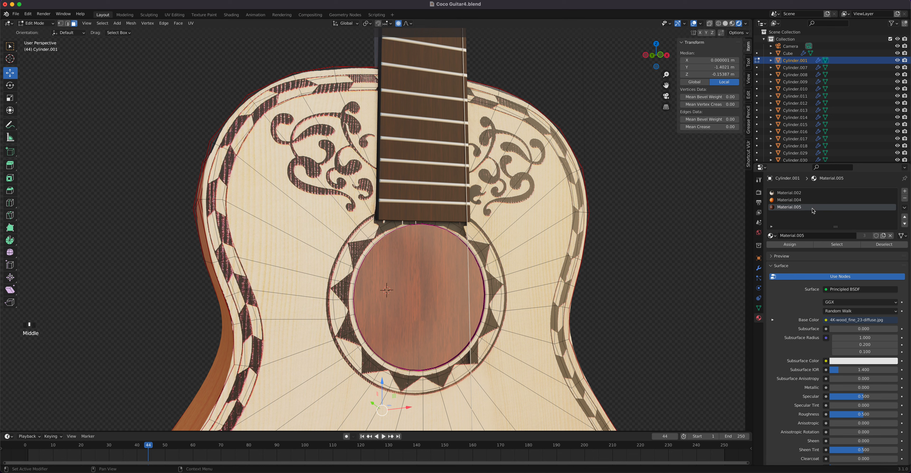
{"action": "left_click", "coordinate": [905, 191]}
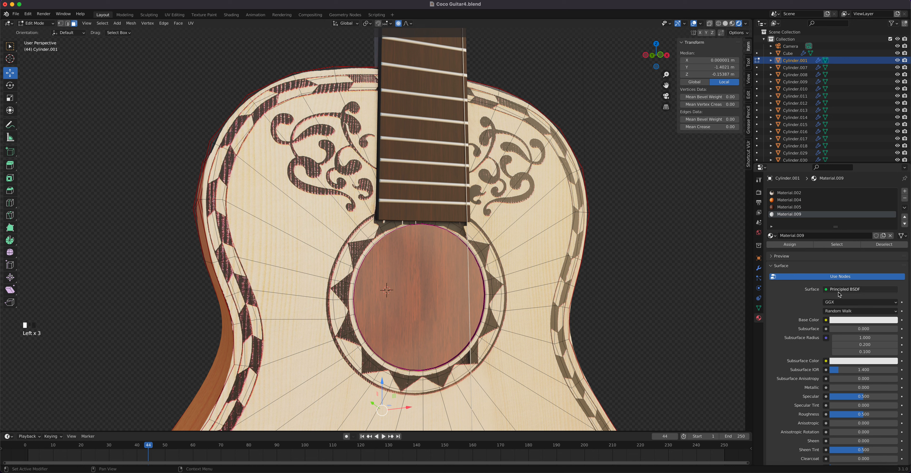
{"action": "left_click", "coordinate": [801, 247]}
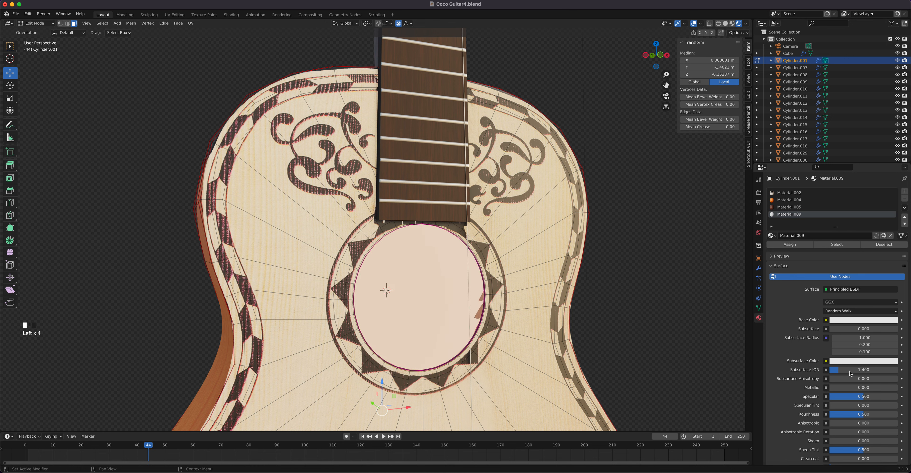
Set the new material's roughness to 0.925 and its base color to dark brown with hue 0.065, saturation 0.925 and value 0.133
{"action": "scroll", "coordinate": [840, 368], "scroll_direction": "down", "scroll_amount": 2}
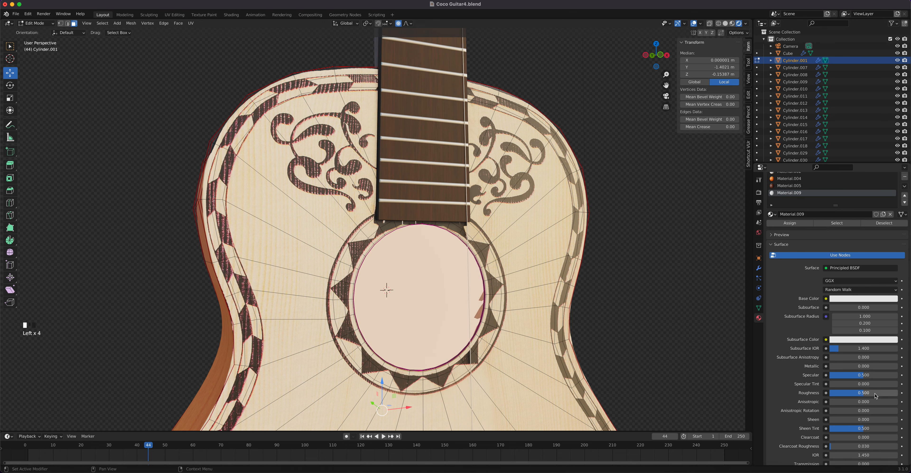
{"action": "left_click_drag", "start_coordinate": [893, 393], "coordinate": [892, 393]}
{"action": "left_click", "coordinate": [865, 300]}
{"action": "mouse_move", "coordinate": [894, 213]}
{"action": "left_mouse_down"}
{"action": "mouse_move", "coordinate": [892, 243]}
{"action": "mouse_move", "coordinate": [892, 226]}
{"action": "left_mouse_up"}
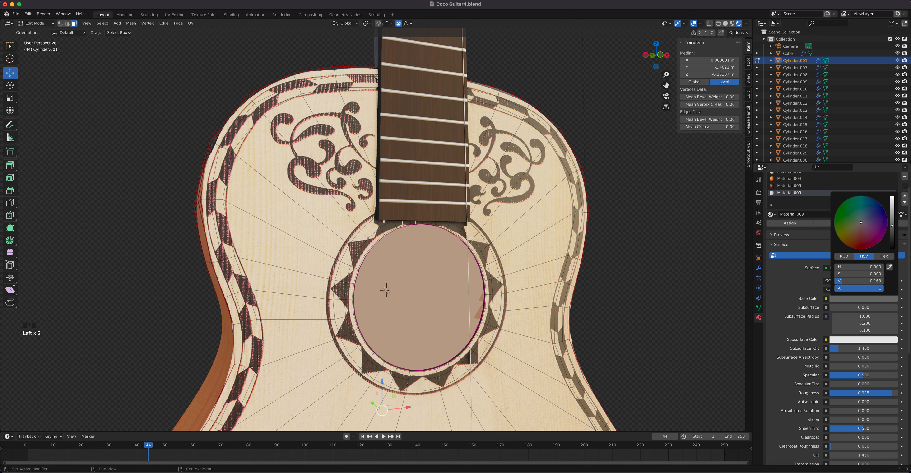
{"action": "left_click", "coordinate": [867, 300]}
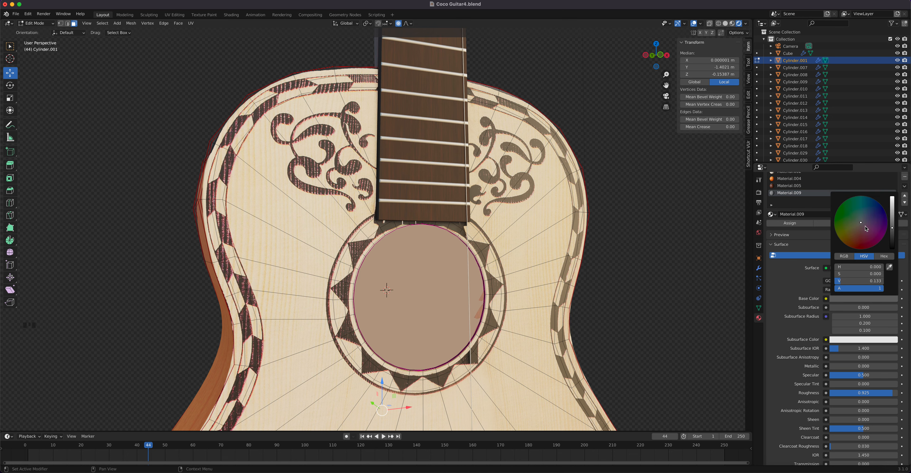
{"action": "left_click_drag", "start_coordinate": [866, 228], "coordinate": [854, 241]}
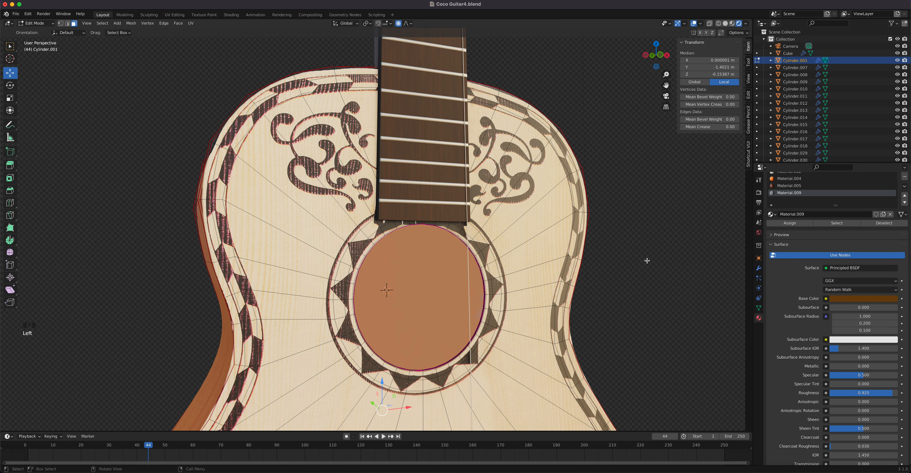
Darken the sound hole material's base color to near black and check it in object mode
{"action": "key", "text": "Tab"}
{"action": "scroll", "coordinate": [438, 303], "scroll_direction": "down", "scroll_amount": 2}
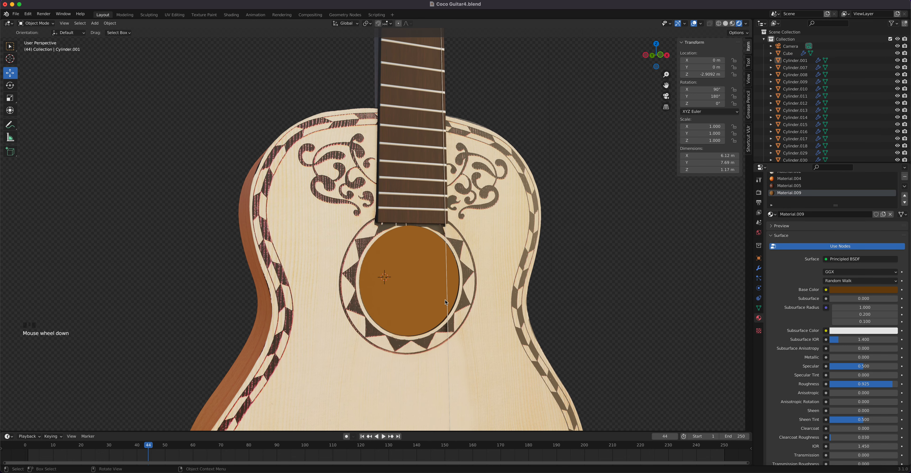
{"action": "scroll", "coordinate": [857, 305], "scroll_direction": "down", "scroll_amount": 1}
{"action": "left_click", "coordinate": [863, 283]}
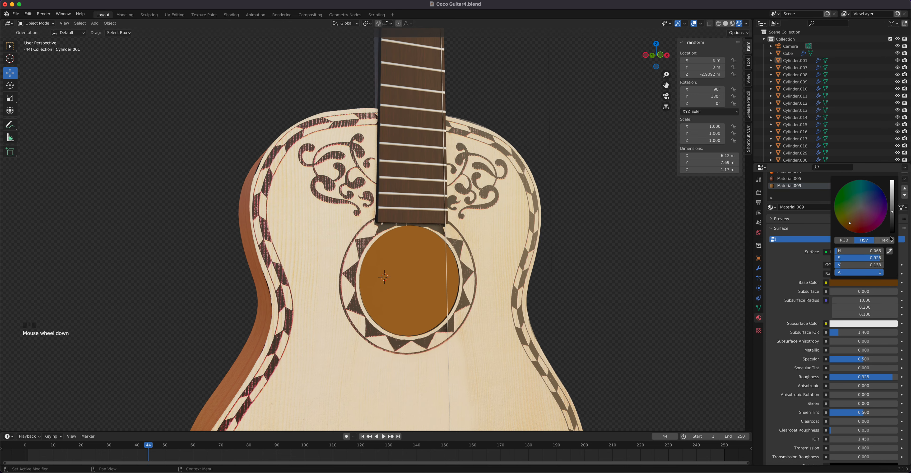
{"action": "left_click_drag", "start_coordinate": [892, 214], "coordinate": [892, 231]}
{"action": "key", "text": "Tab"}
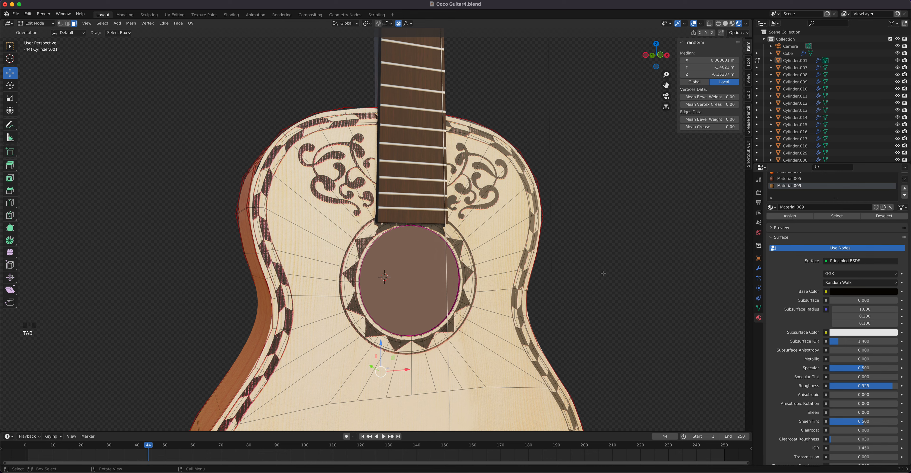
{"action": "key", "text": "Tab"}
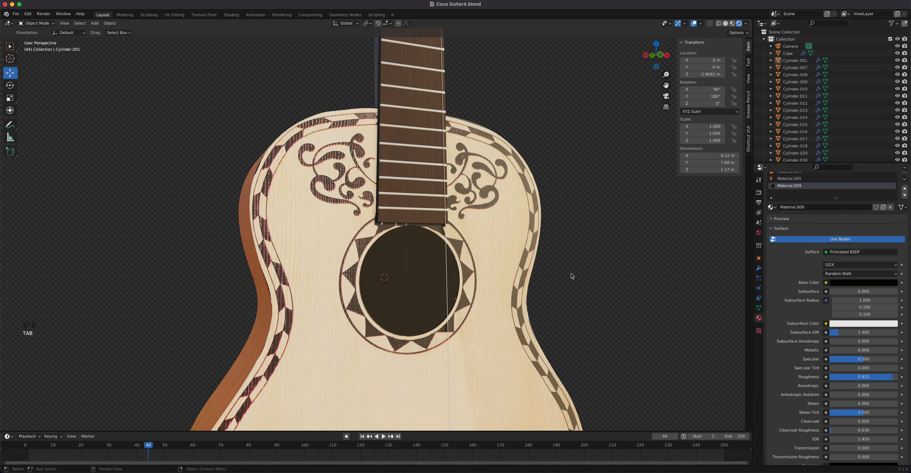
Select the guitar body and open the nodes of its side wood, Material.004, in the Shading workspace
{"action": "scroll", "coordinate": [569, 274], "scroll_direction": "down", "scroll_amount": 5}
{"action": "middle_click_drag", "start_coordinate": [562, 270], "coordinate": [488, 252]}
{"action": "middle_click_drag", "start_coordinate": [552, 156], "coordinate": [451, 216]}
{"action": "left_click", "coordinate": [347, 222]}
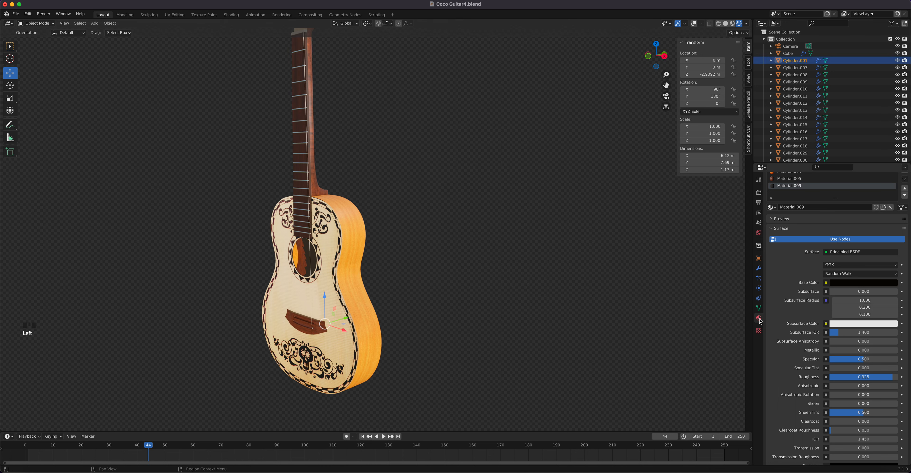
{"action": "scroll", "coordinate": [797, 207], "scroll_direction": "down", "scroll_amount": 1}
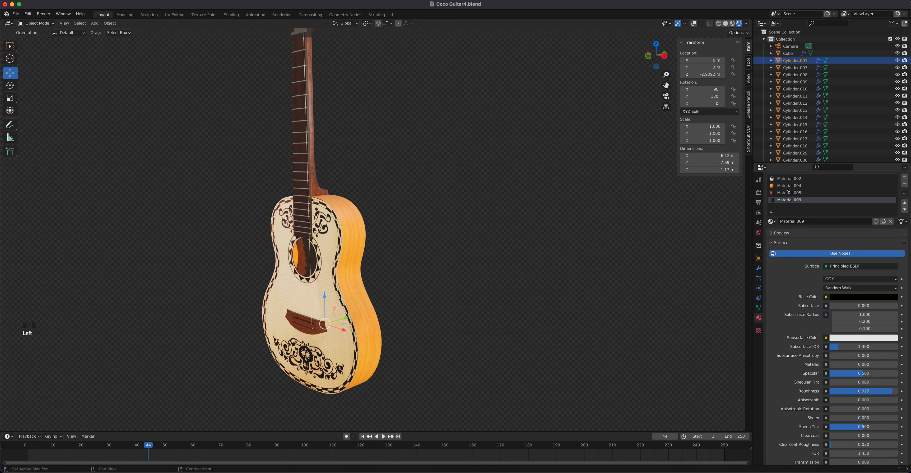
{"action": "left_click", "coordinate": [232, 15]}
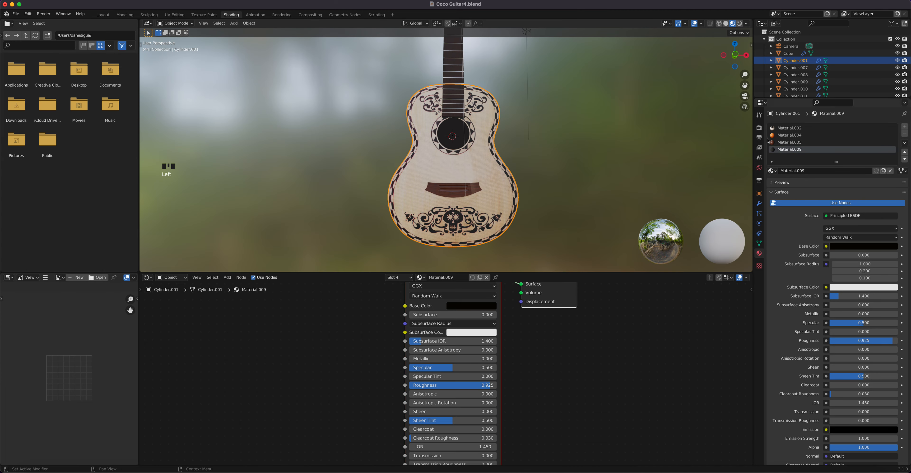
{"action": "left_click", "coordinate": [789, 135]}
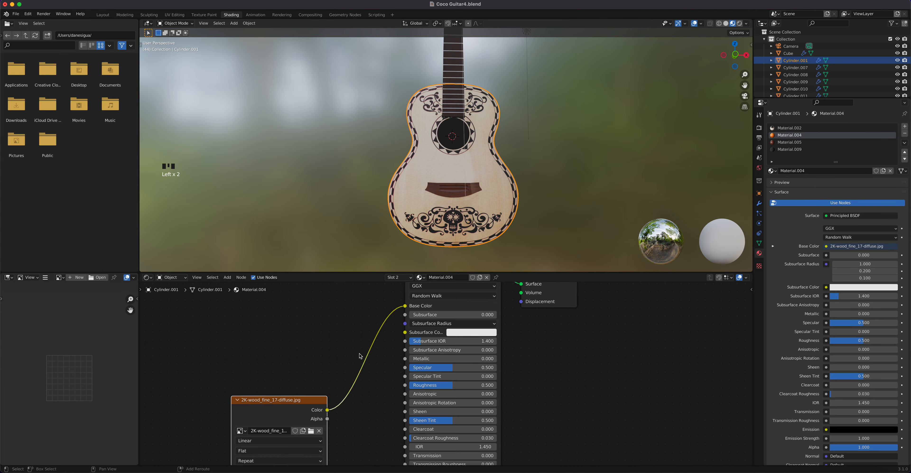
Try a Bright/Contrast node between the wood texture and Base Color, undo its connection and move the unlinked node aside
{"action": "key", "text": "shift+a"}
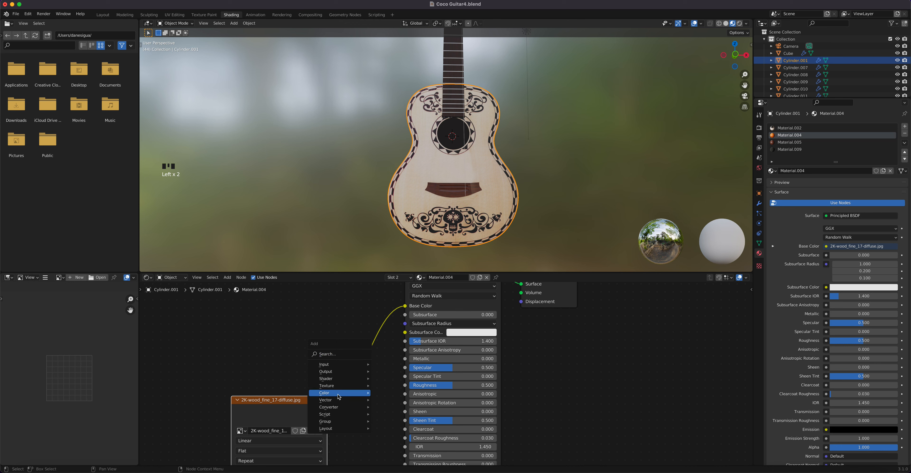
{"action": "mouse_move", "coordinate": [358, 393]}
{"action": "left_click", "coordinate": [398, 392]}
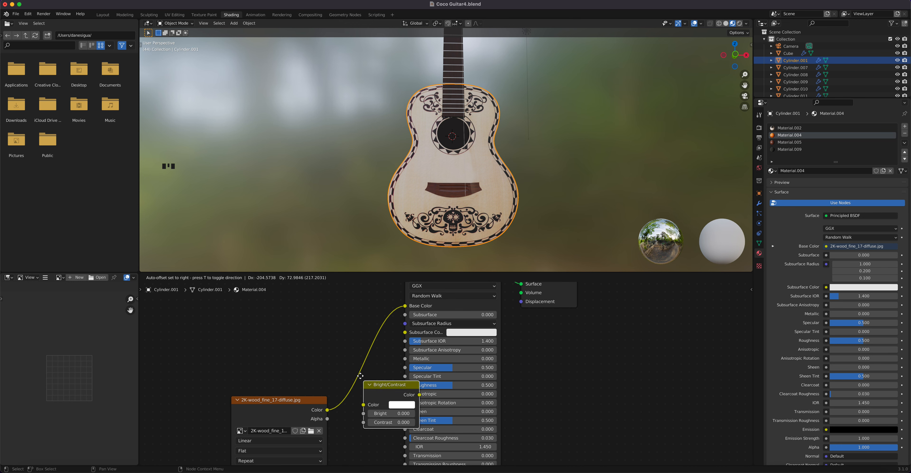
{"action": "left_click", "coordinate": [374, 386]}
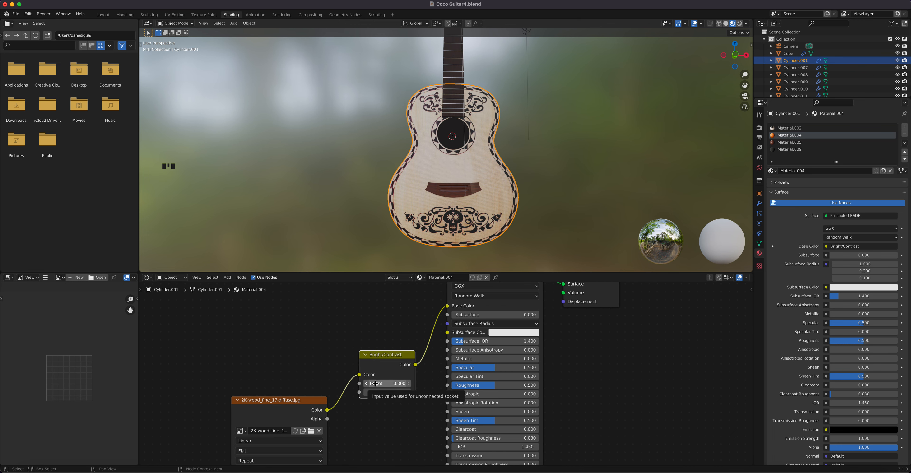
{"action": "middle_click_drag", "start_coordinate": [424, 248], "coordinate": [461, 243]}
{"action": "mouse_move", "coordinate": [387, 383]}
{"action": "left_mouse_down"}
{"action": "mouse_move", "coordinate": [357, 383]}
{"action": "mouse_move", "coordinate": [404, 383]}
{"action": "left_mouse_up"}
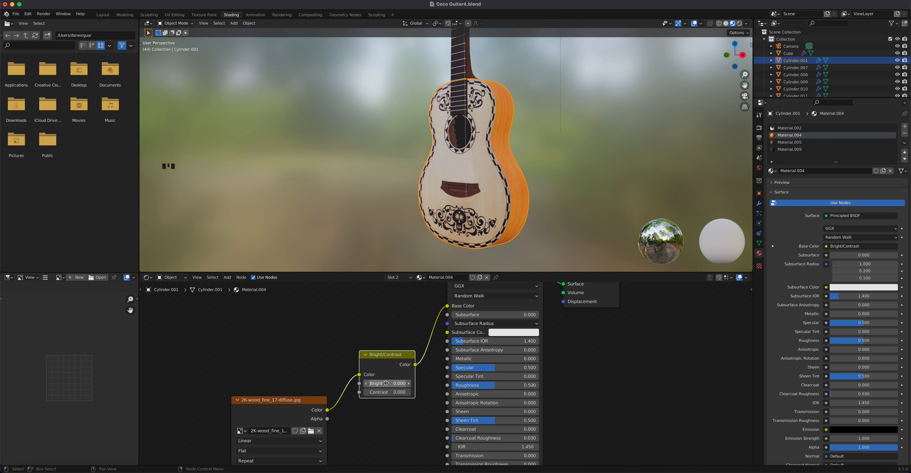
{"action": "mouse_move", "coordinate": [387, 383]}
{"action": "left_mouse_down"}
{"action": "mouse_move", "coordinate": [374, 383]}
{"action": "mouse_move", "coordinate": [398, 383]}
{"action": "left_mouse_up"}
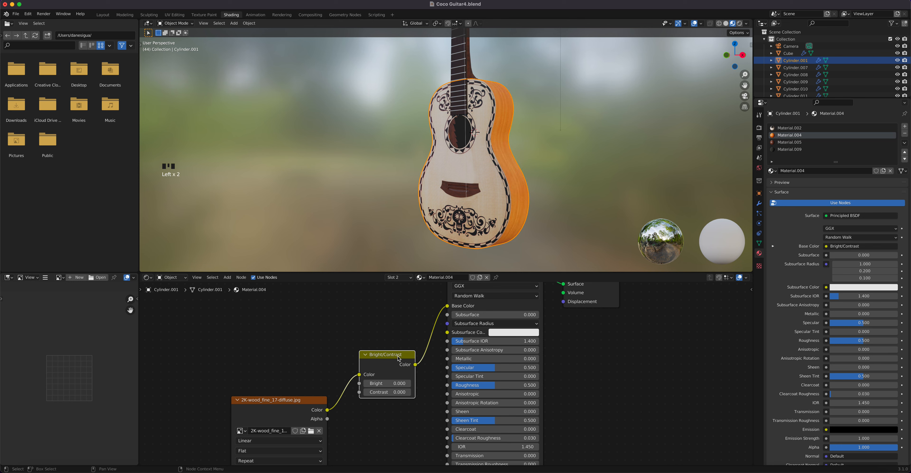
{"action": "key", "text": "super+z"}
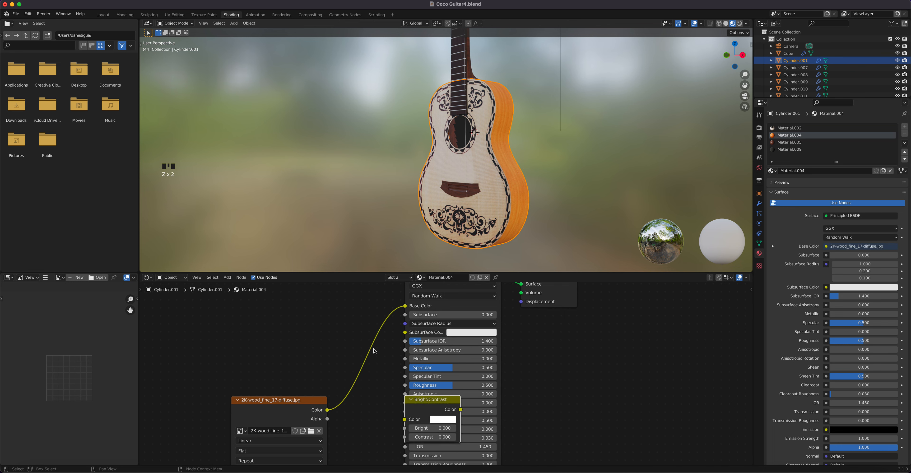
{"action": "left_click_drag", "start_coordinate": [434, 401], "coordinate": [620, 402]}
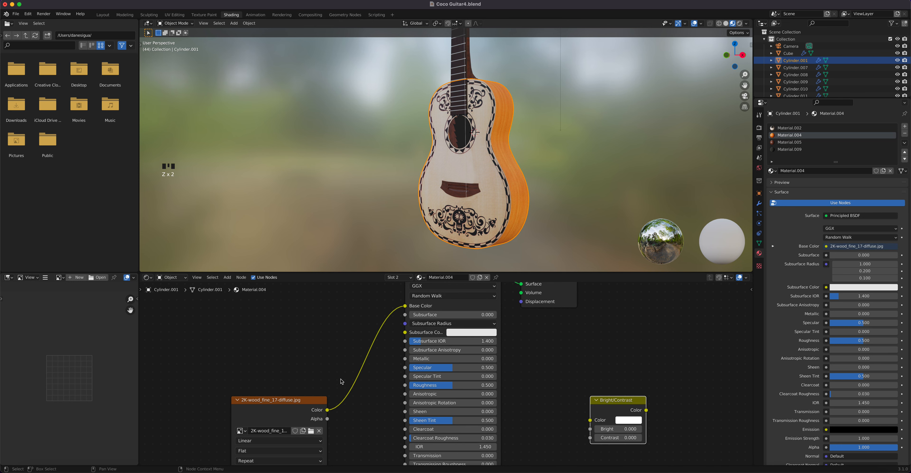
Insert a Hue/Saturation node between the wood texture and Base Color of Material.004 and set its Value to 0.200
{"action": "key", "text": "shift+a"}
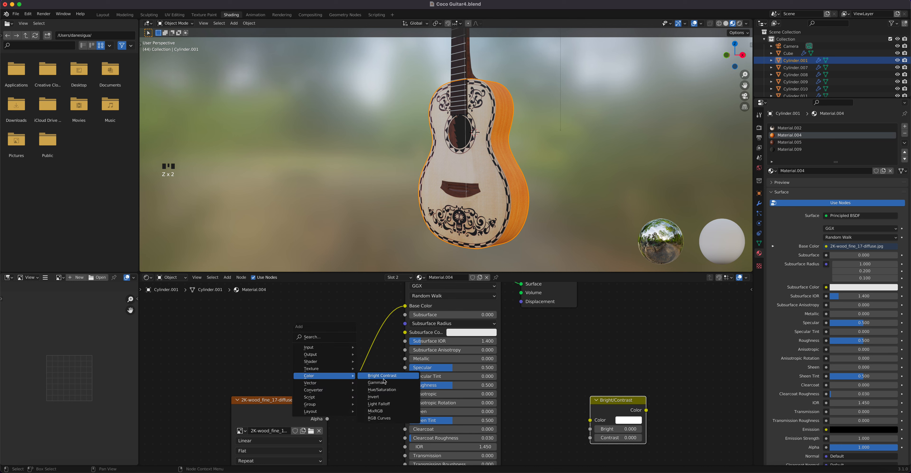
{"action": "left_click", "coordinate": [396, 389]}
{"action": "left_click", "coordinate": [342, 358]}
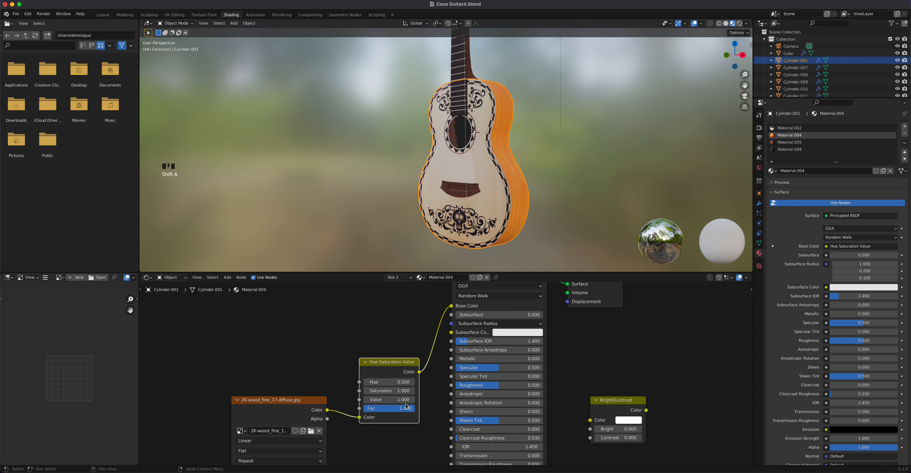
{"action": "left_click_drag", "start_coordinate": [389, 399], "coordinate": [369, 400]}
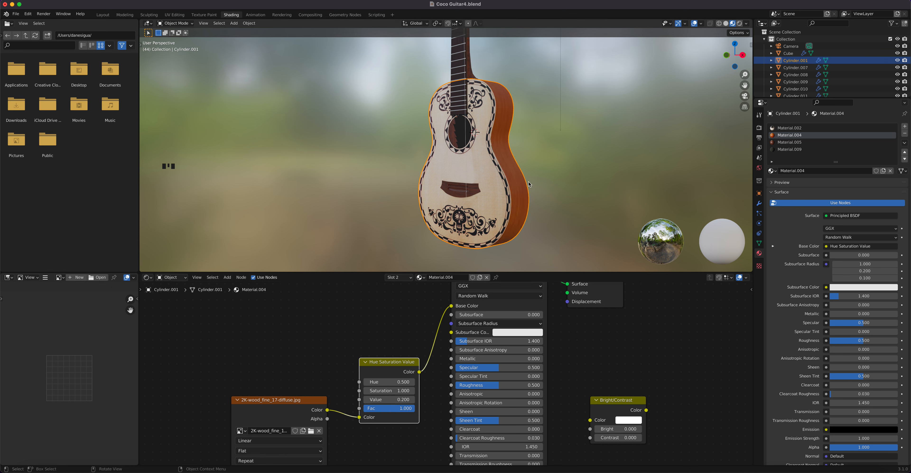
{"action": "mouse_move", "coordinate": [566, 174]}
{"action": "middle_mouse_down"}
{"action": "mouse_move", "coordinate": [558, 197]}
{"action": "mouse_move", "coordinate": [517, 187]}
{"action": "mouse_move", "coordinate": [581, 179]}
{"action": "middle_mouse_up"}
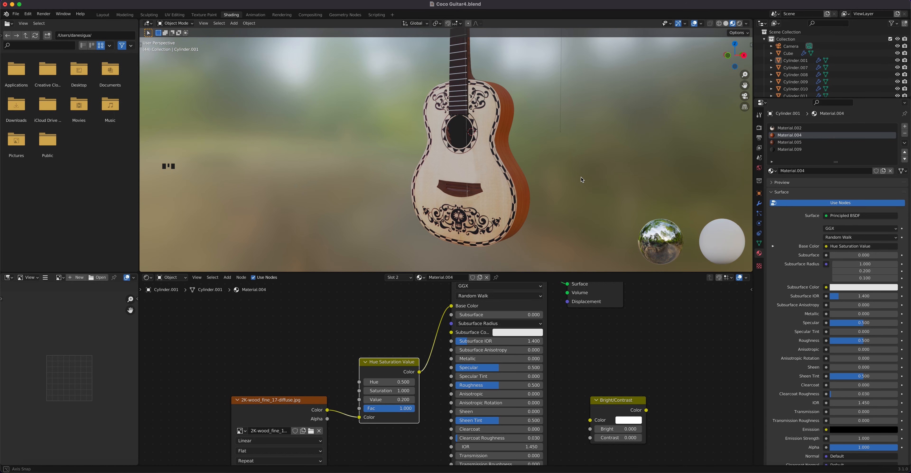
Return to the Layout workspace and review the whole guitar with its darkened sides and black sound hole
{"action": "left_click", "coordinate": [102, 14]}
{"action": "scroll", "coordinate": [389, 197], "scroll_direction": "down", "scroll_amount": 2}
{"action": "middle_click_drag", "start_coordinate": [375, 178], "coordinate": [418, 129]}
{"action": "scroll", "coordinate": [450, 200], "scroll_direction": "up", "scroll_amount": 1}
{"action": "scroll", "coordinate": [450, 200], "scroll_direction": "up", "scroll_amount": 2}
{"action": "scroll", "coordinate": [428, 148], "scroll_direction": "down", "scroll_amount": 3}
{"action": "middle_click_drag", "start_coordinate": [439, 175], "coordinate": [443, 230], "text": "shift"}
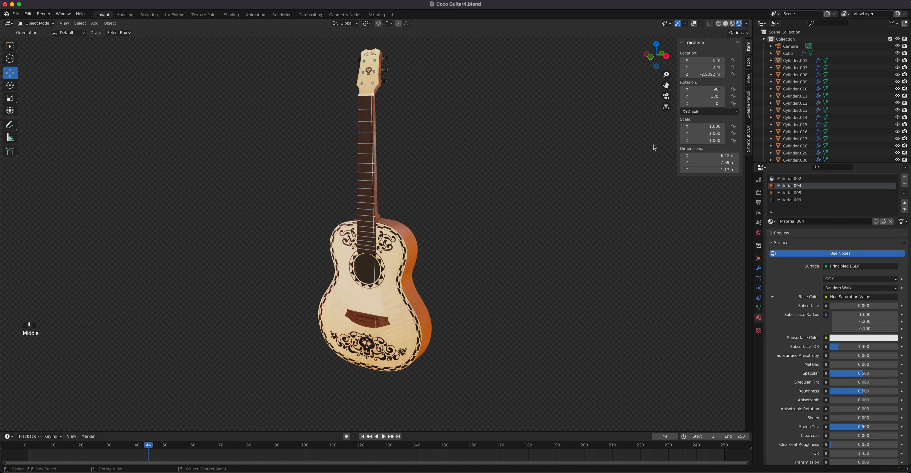